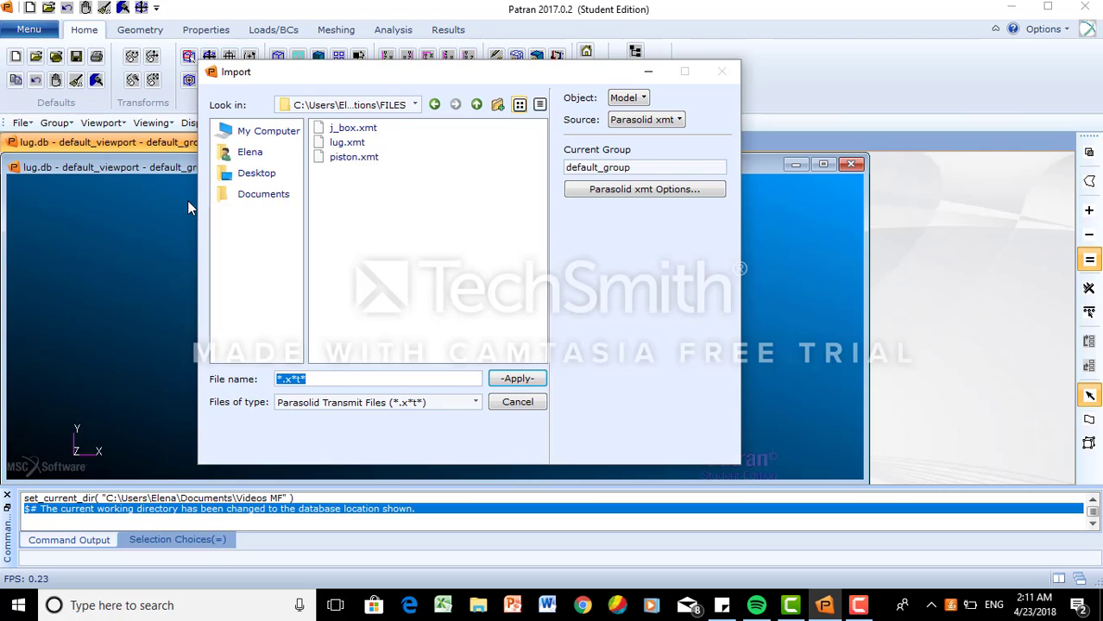
- Import the Parasolid model lug.xmt and show the lug in an isometric view
click(347, 143)
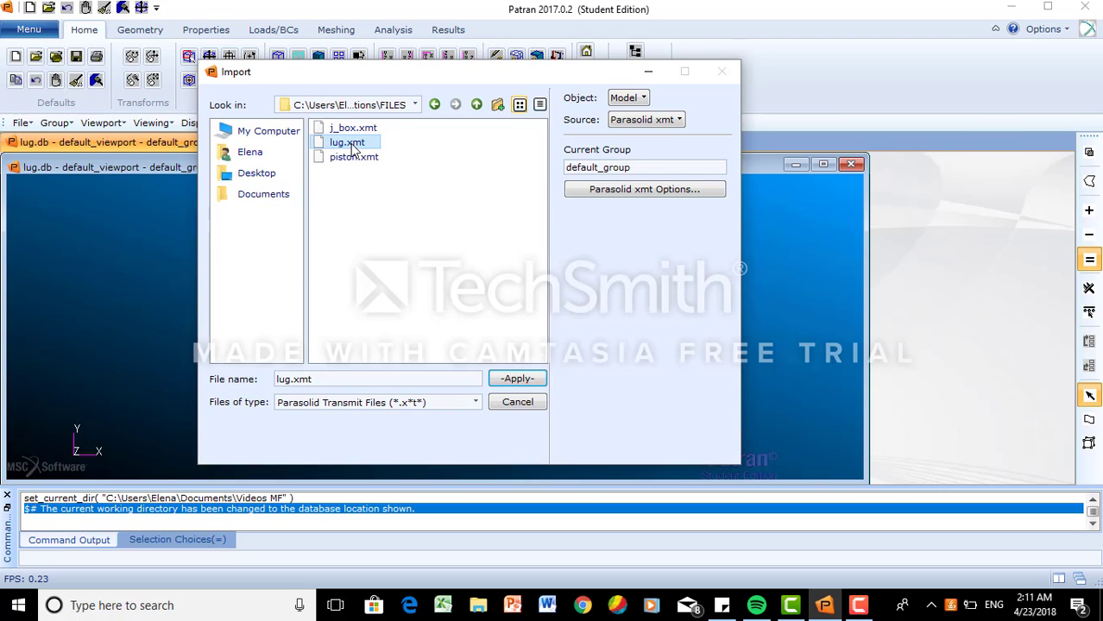
click(518, 380)
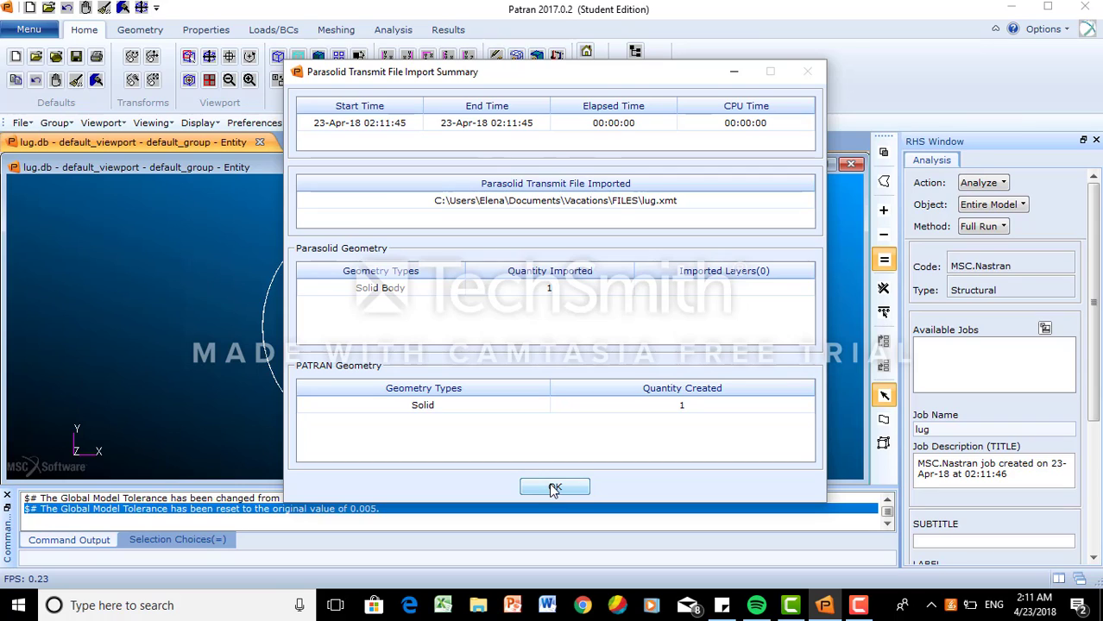
click(554, 488)
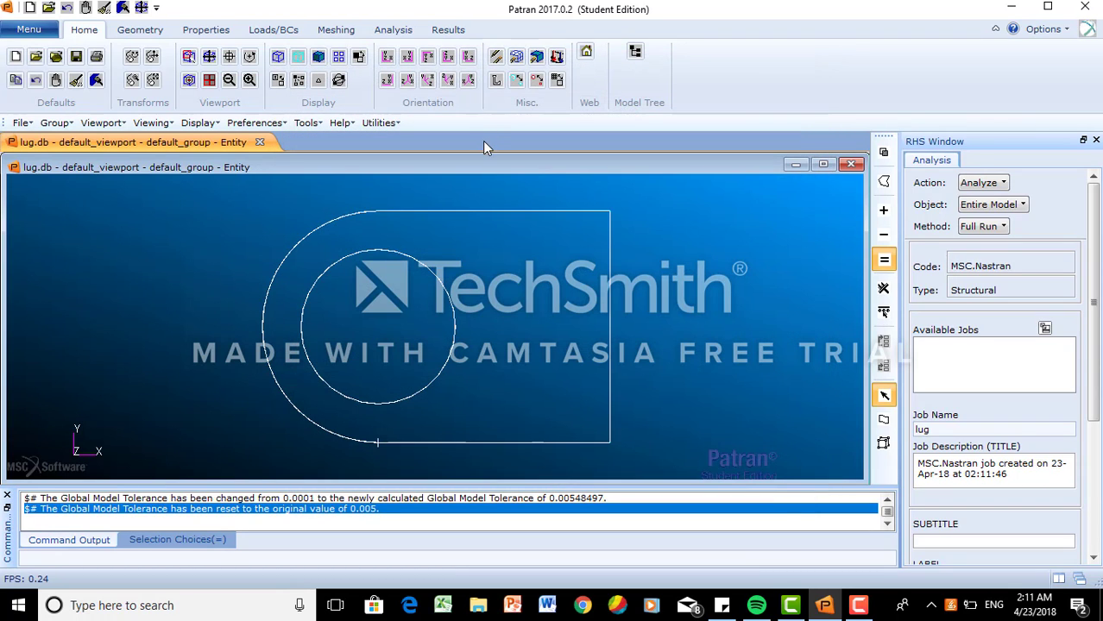
click(408, 82)
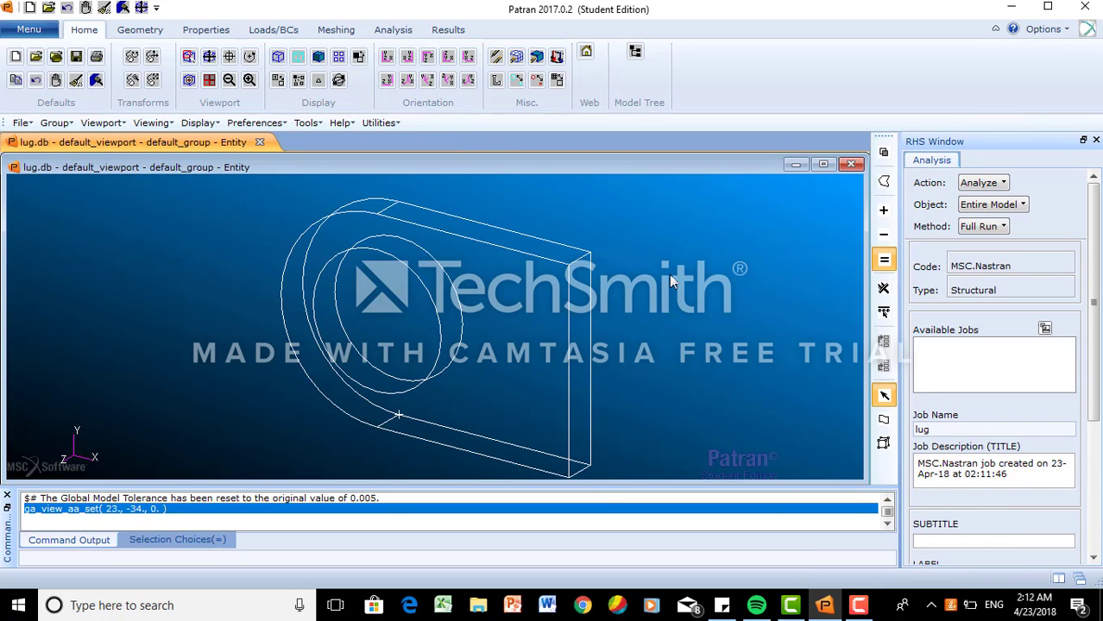
- Rename the group default_group as hex8 and close the group form
click(30, 30)
mouse_move(55, 78)
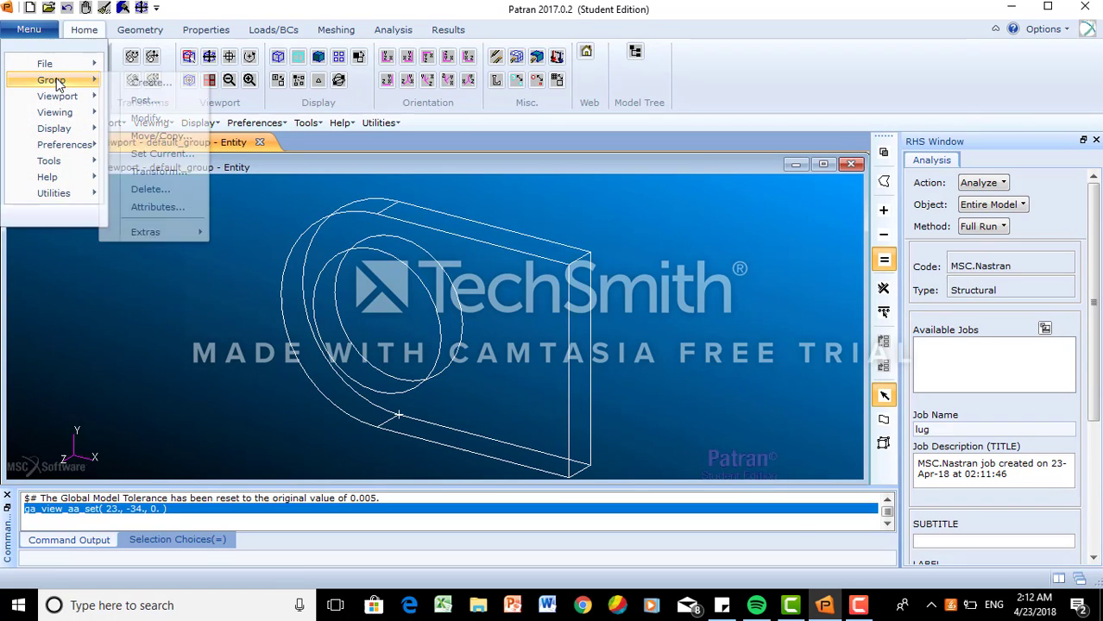
click(154, 120)
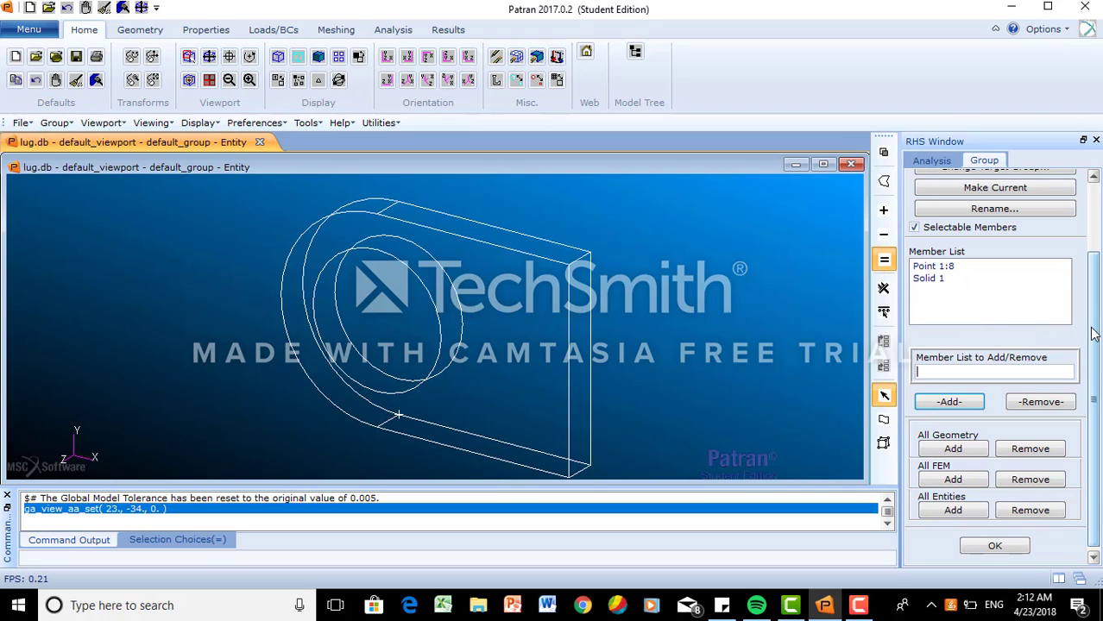
scroll(1061, 324, up, 3)
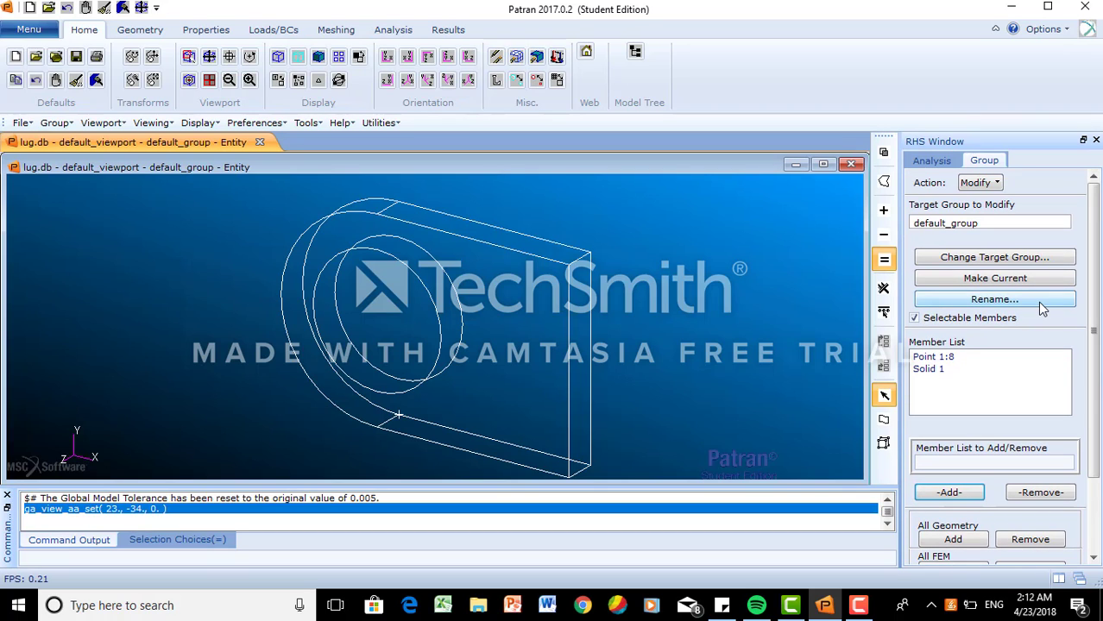
click(1039, 302)
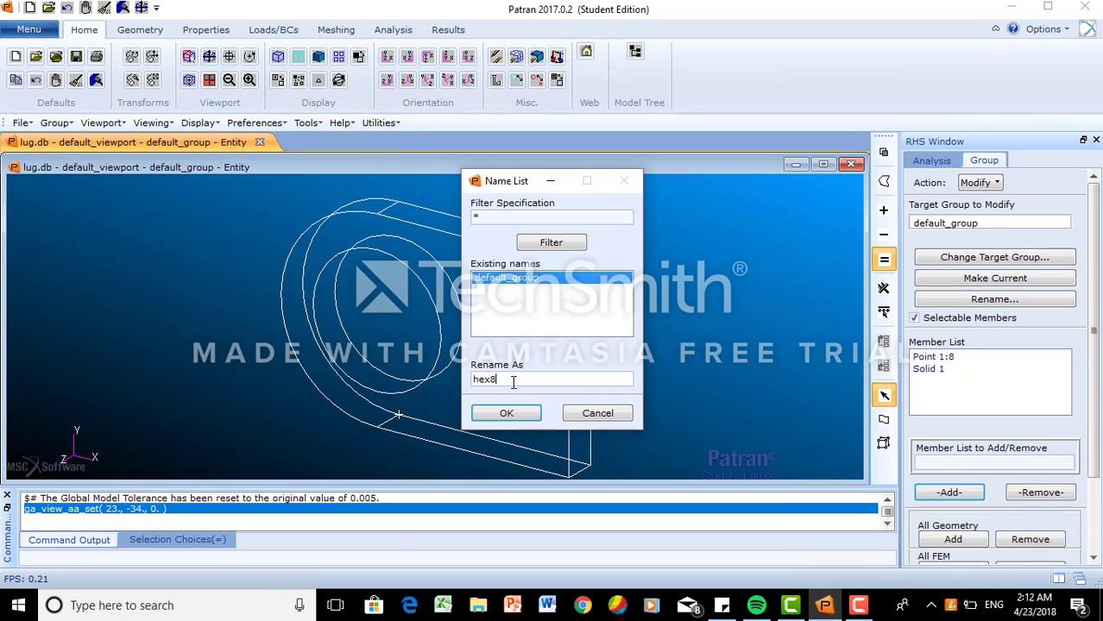
click(511, 413)
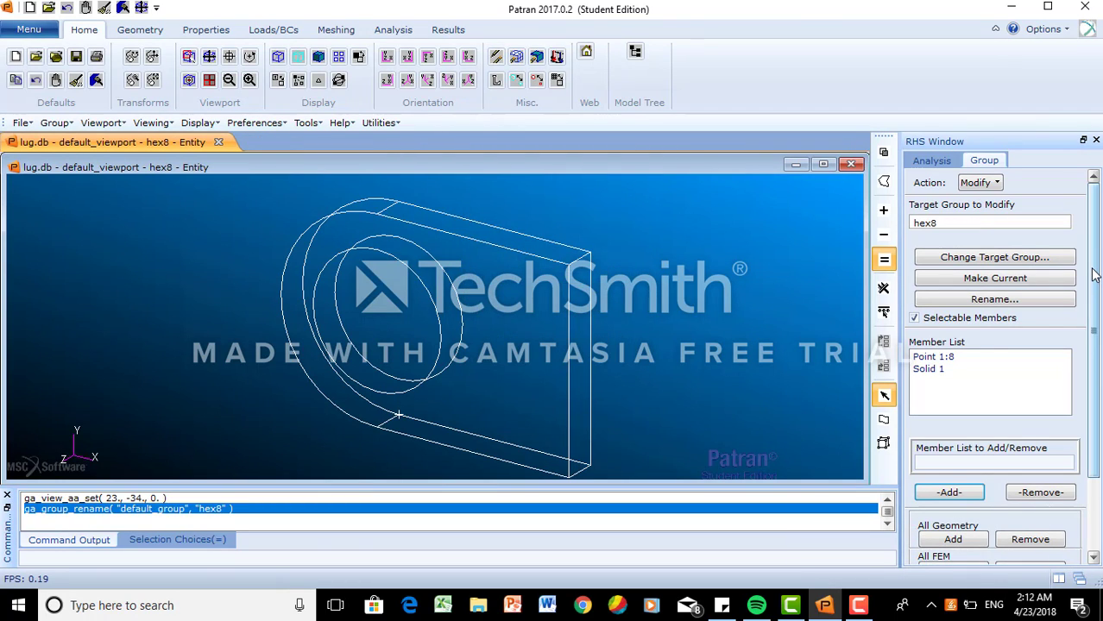
scroll(1093, 278, down, 3)
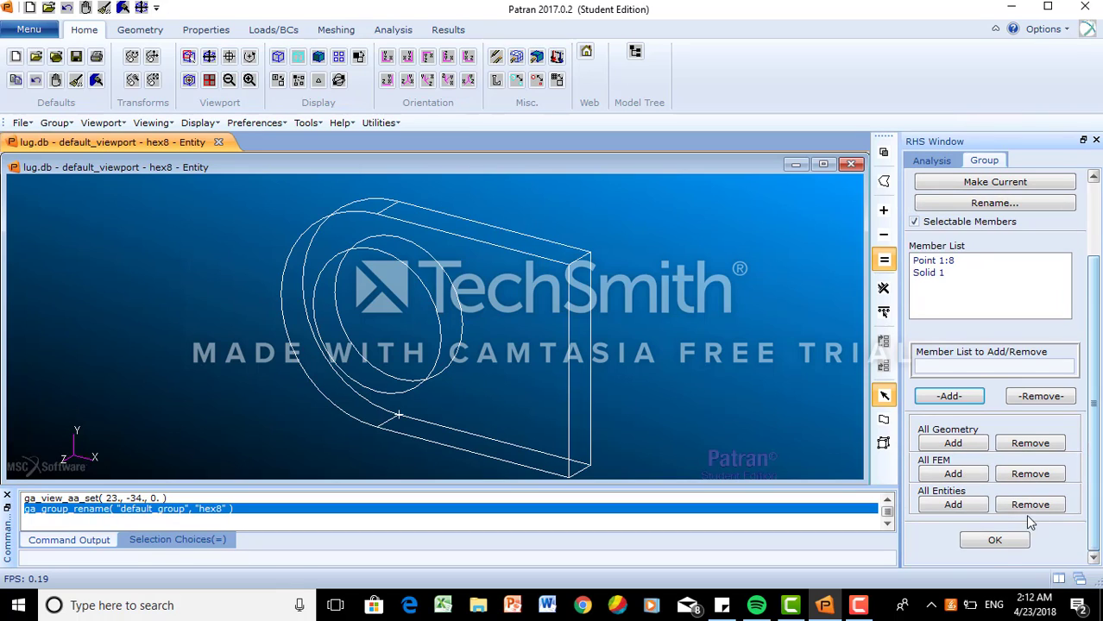
click(995, 541)
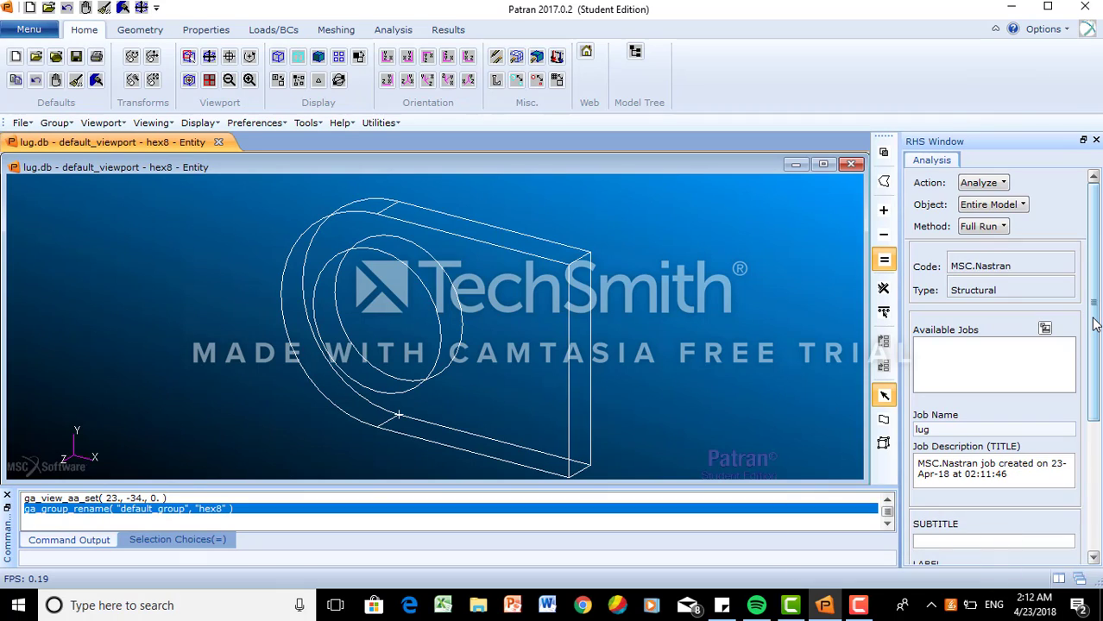
- Extract points at parametric position 0.5 on both outer arcs and the front vertical end edge (Solid 1.1.2, 1.4.2 and 1.1.4)
click(139, 29)
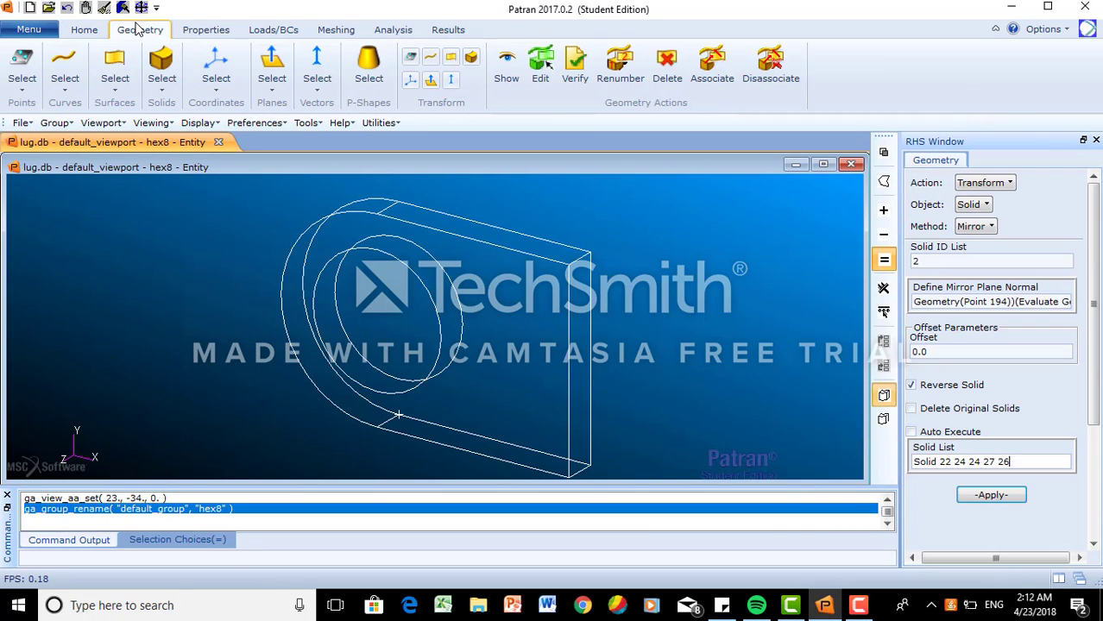
click(981, 183)
click(989, 205)
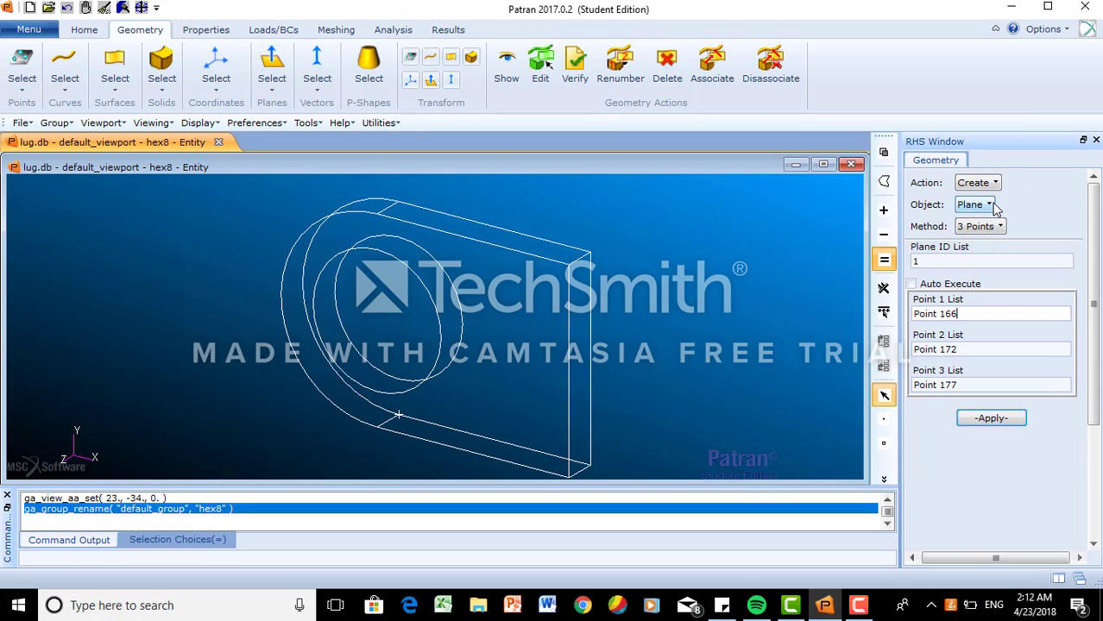
click(987, 205)
click(968, 223)
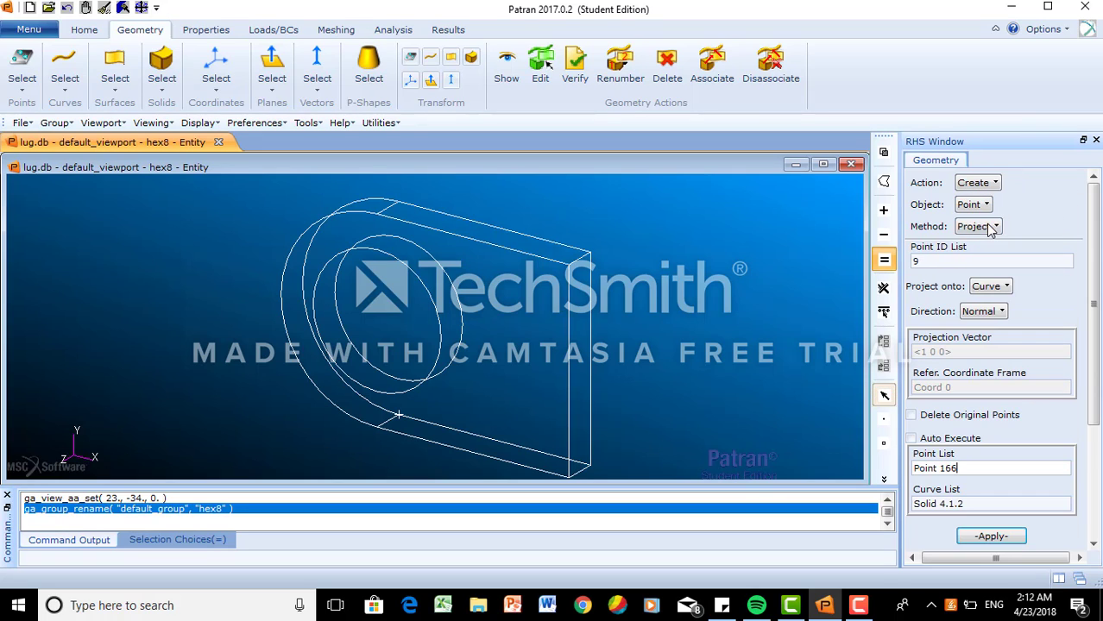
click(995, 227)
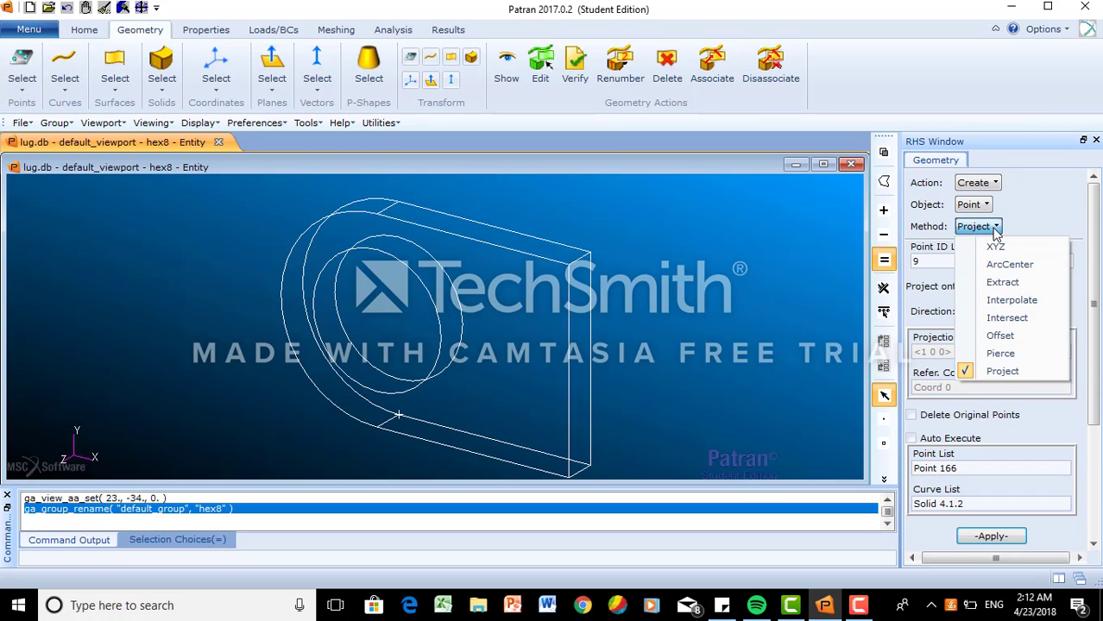
click(1011, 282)
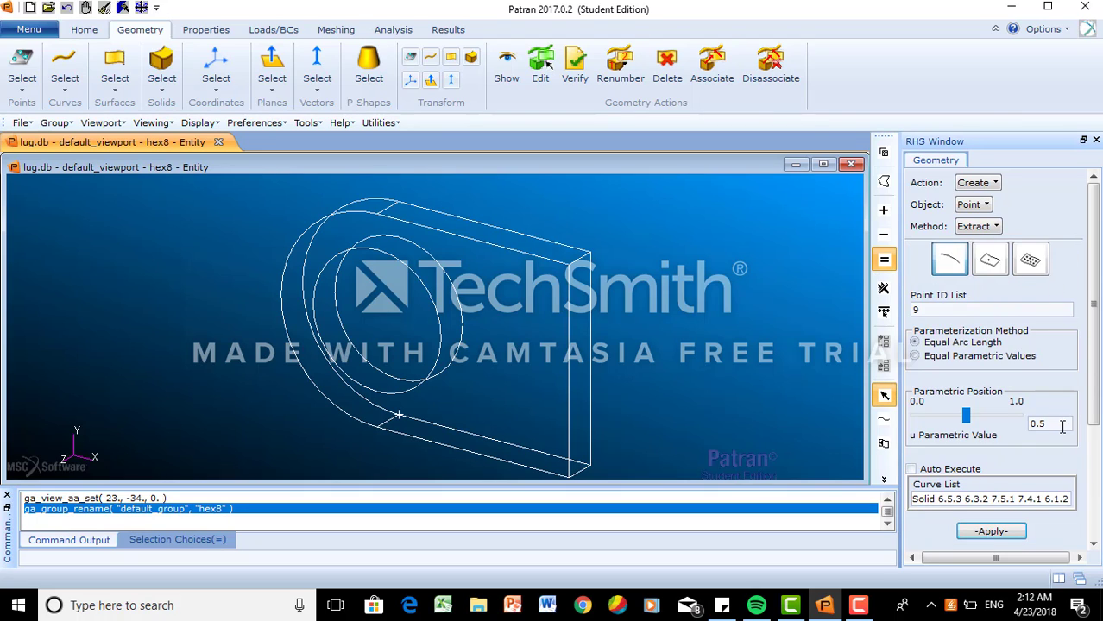
triple_click(938, 500)
key(Delete)
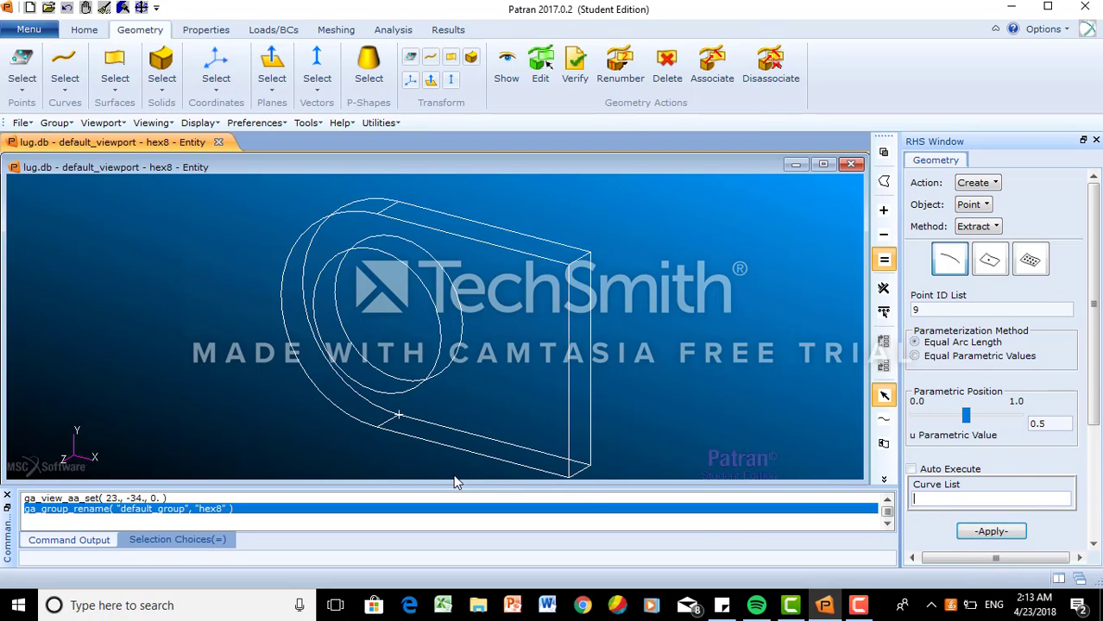
click(317, 390)
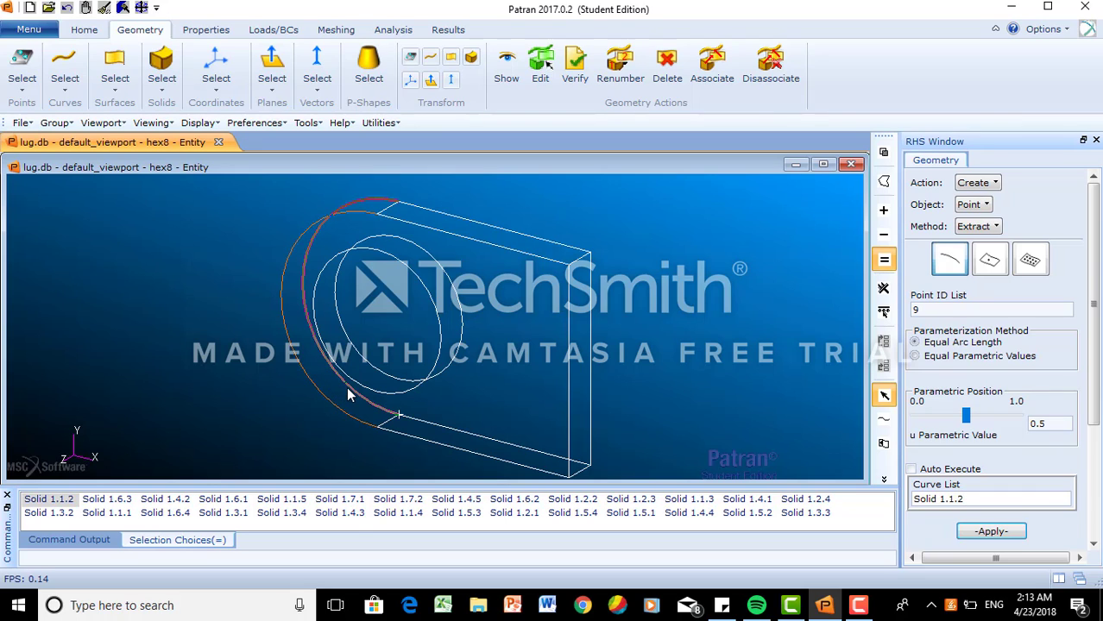
click(346, 387)
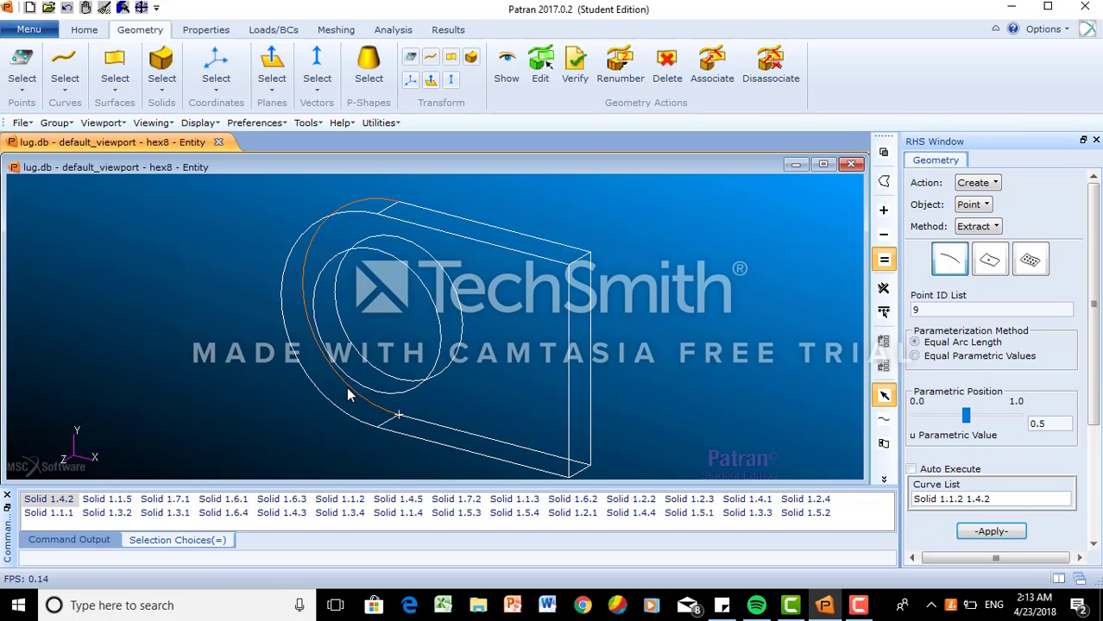
click(567, 408)
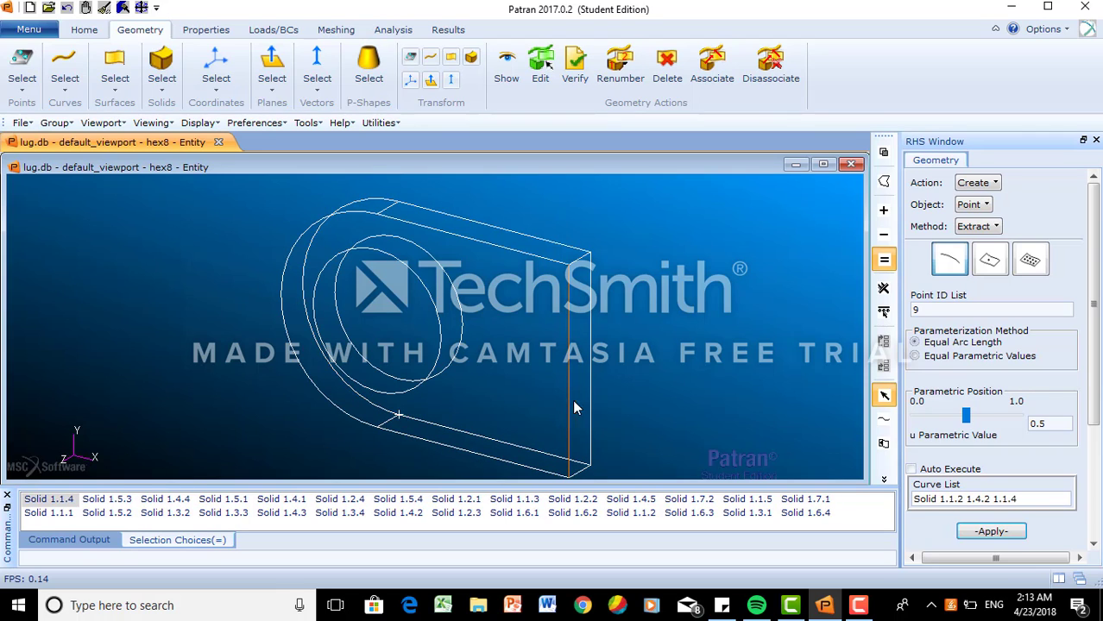
click(968, 534)
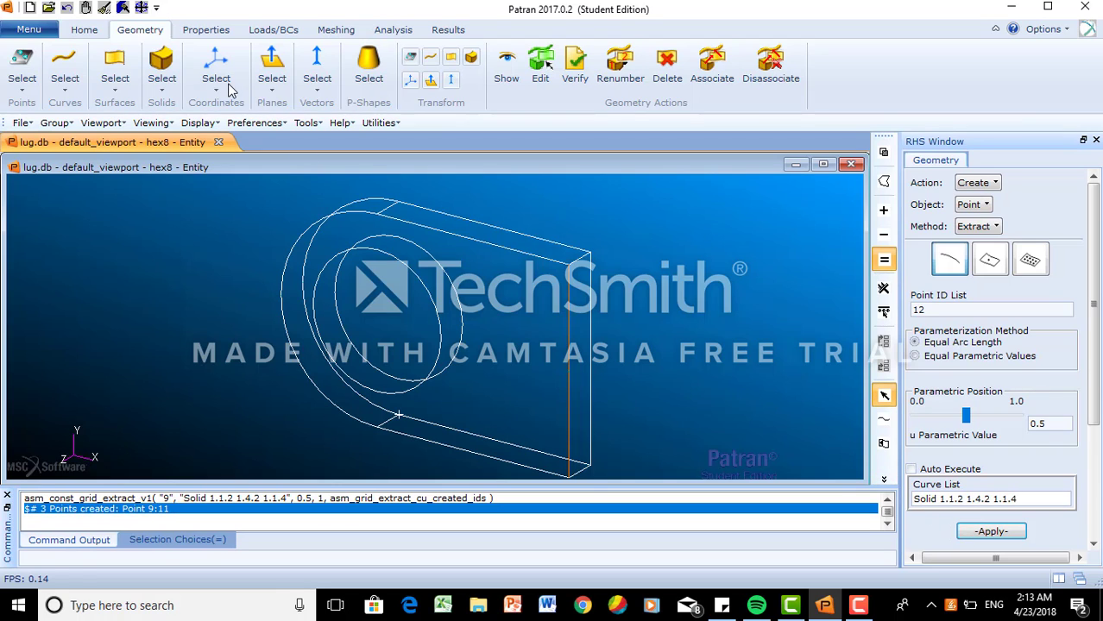
- Enlarge the point markers, and set up the creation of a three-point plane with the first point entry emptied
click(83, 30)
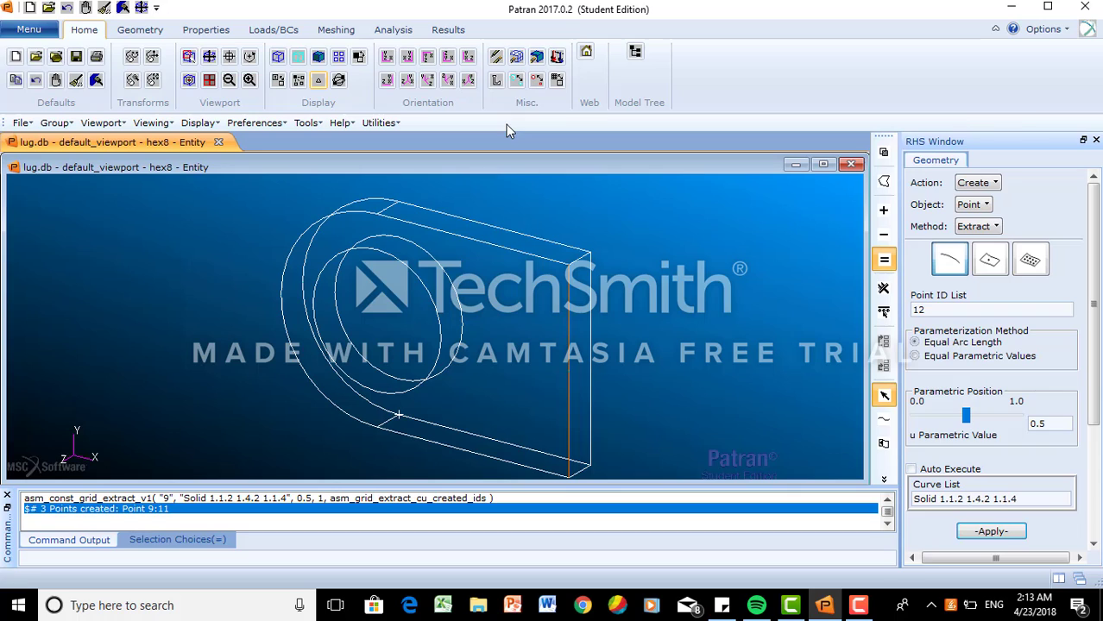
click(516, 79)
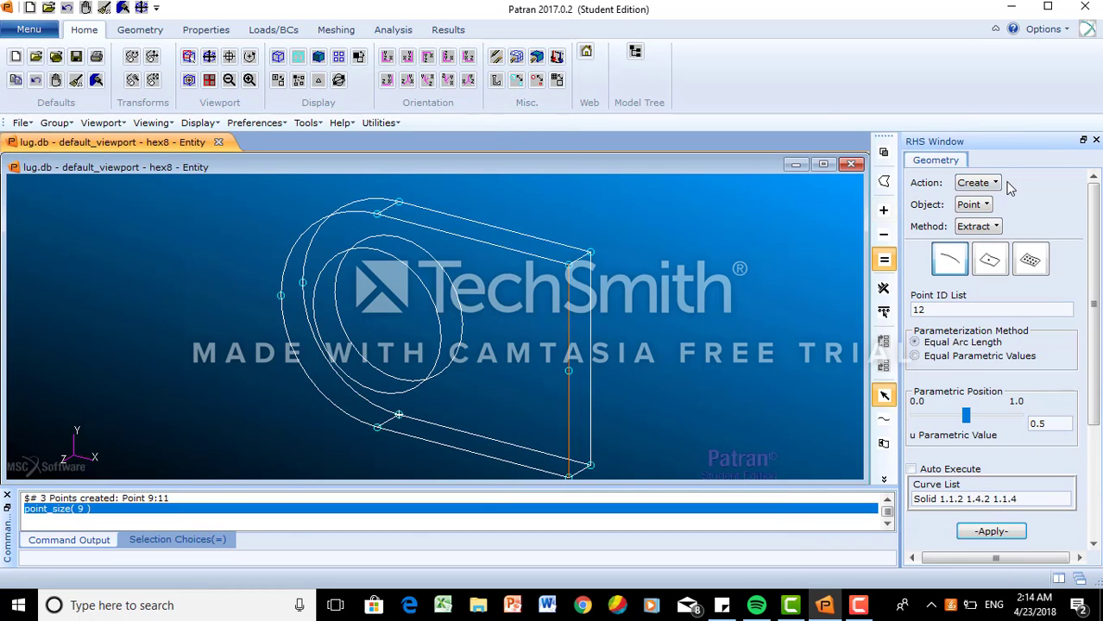
click(987, 204)
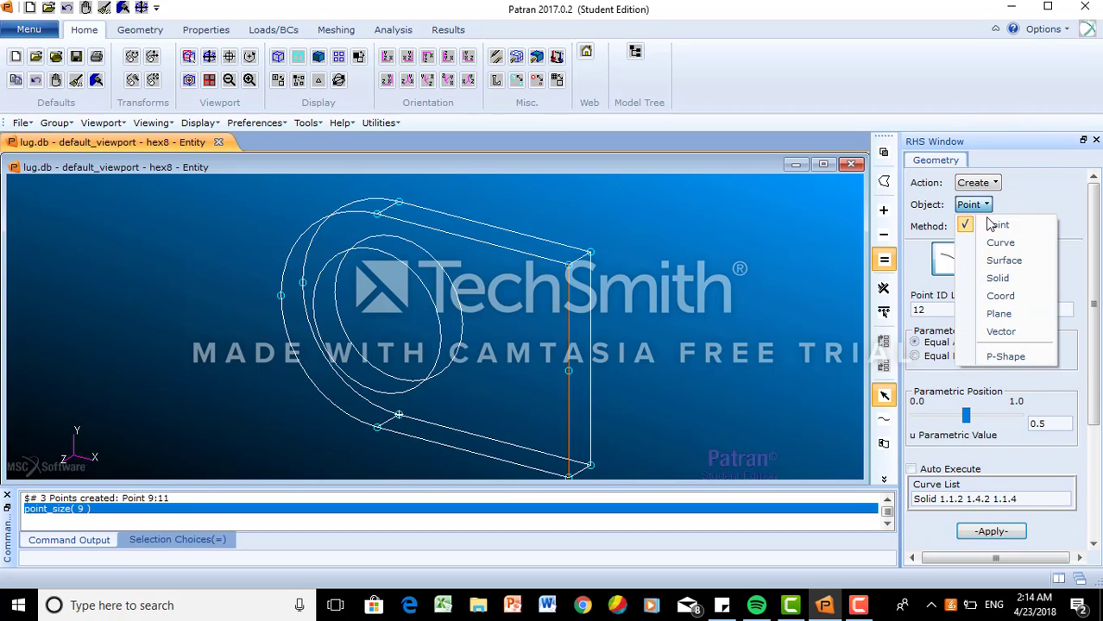
click(1007, 314)
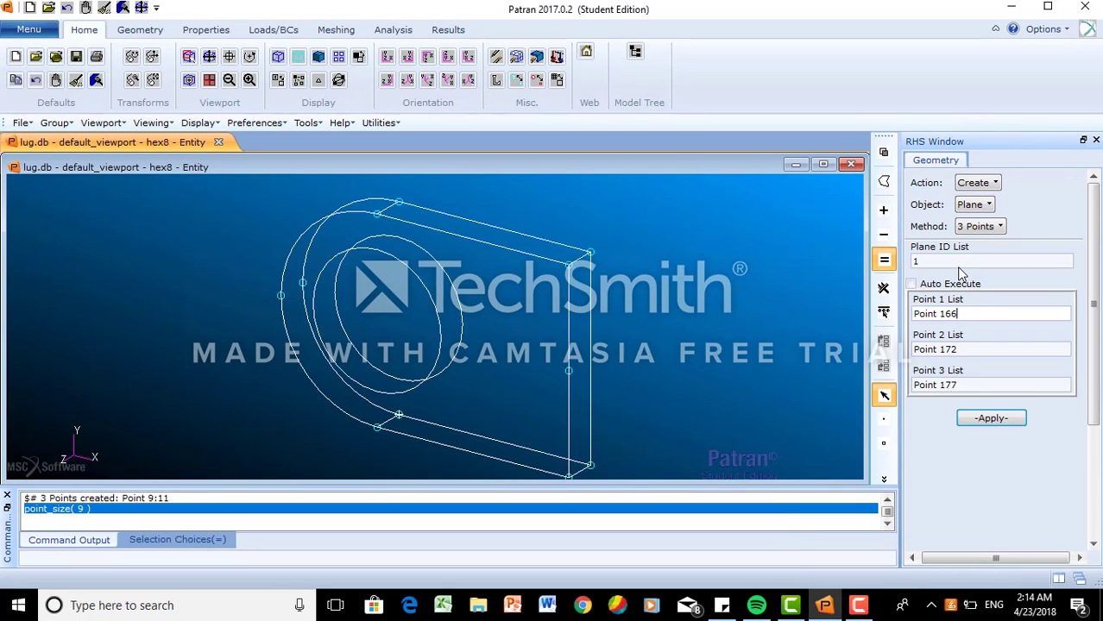
key(BackSpace)
key(BackSpace)
key(BackSpace)
key(BackSpace)
key(BackSpace)
key(BackSpace)
key(BackSpace)
key(BackSpace)
click(377, 216)
drag(963, 350, 917, 354)
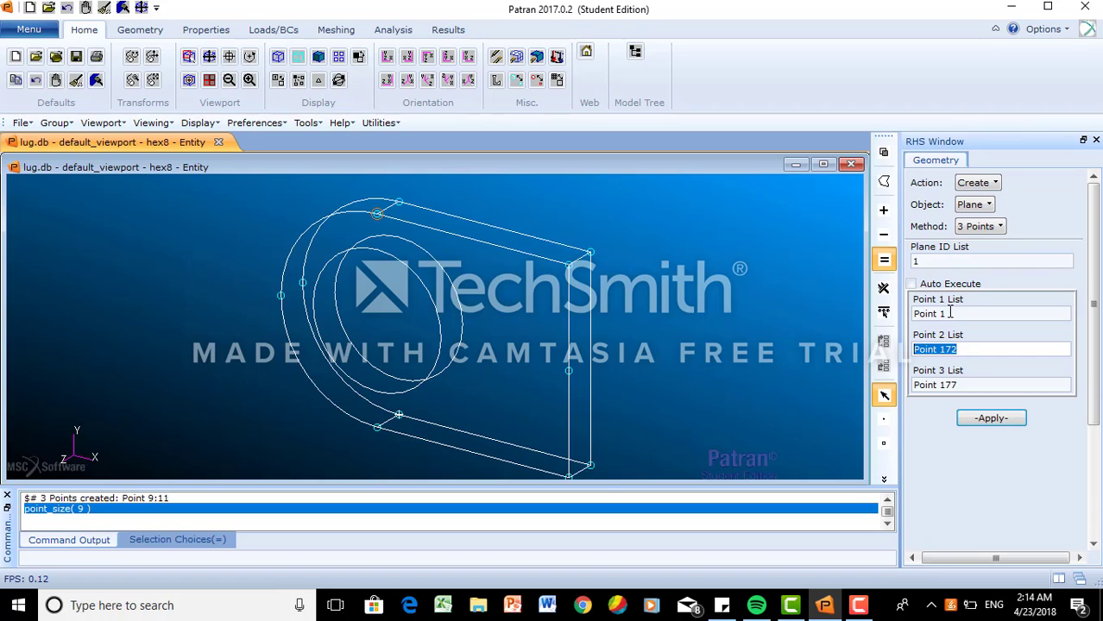
drag(947, 312, 905, 314)
key(BackSpace)
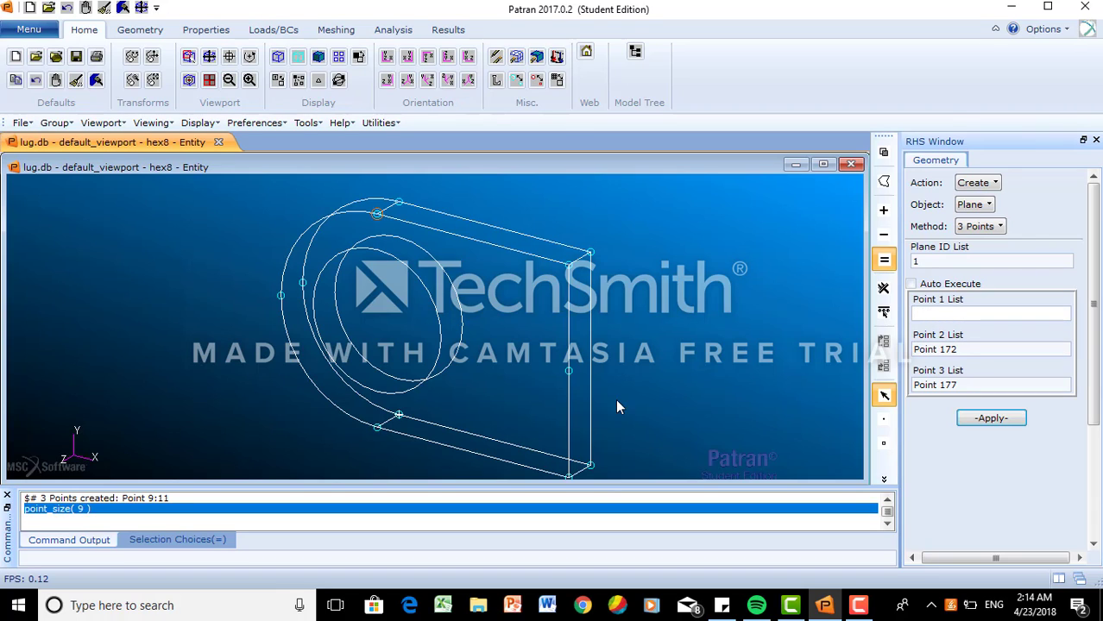
- Create a plane through the arc end points: Point 3 at the lower front, Point 1 at the upper front and Point 6 at the lower rear
click(377, 429)
drag(982, 352, 907, 352)
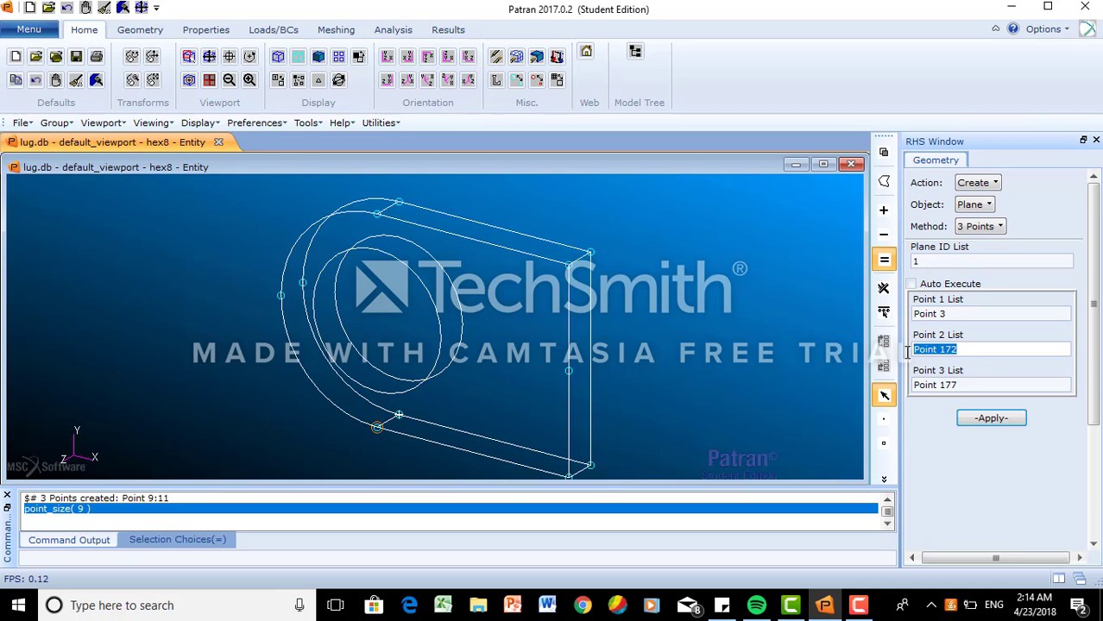
key(Delete)
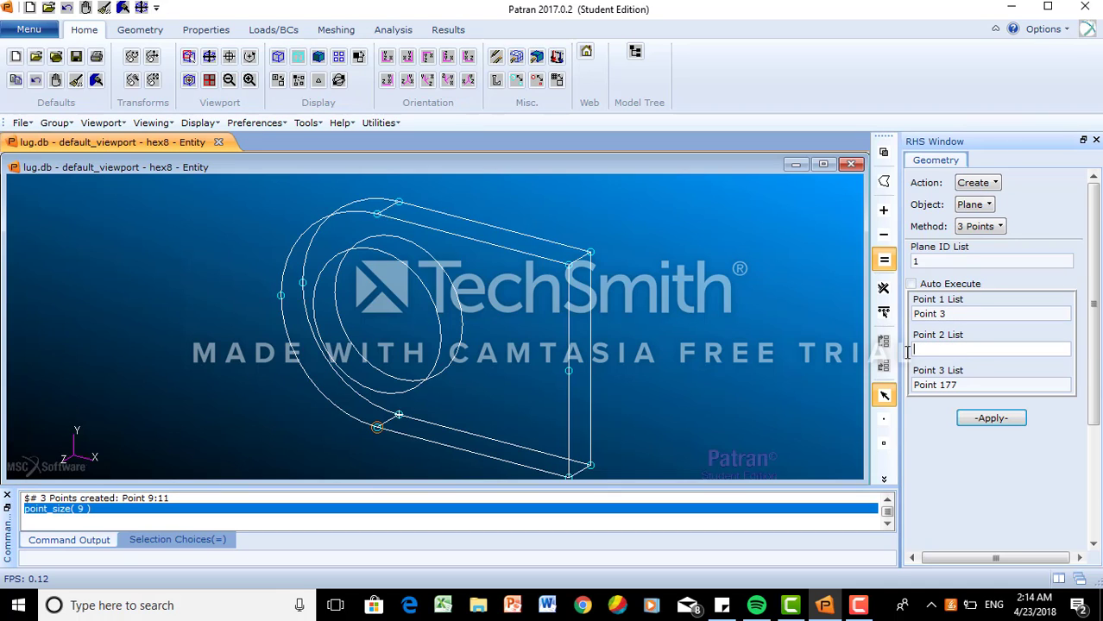
click(377, 216)
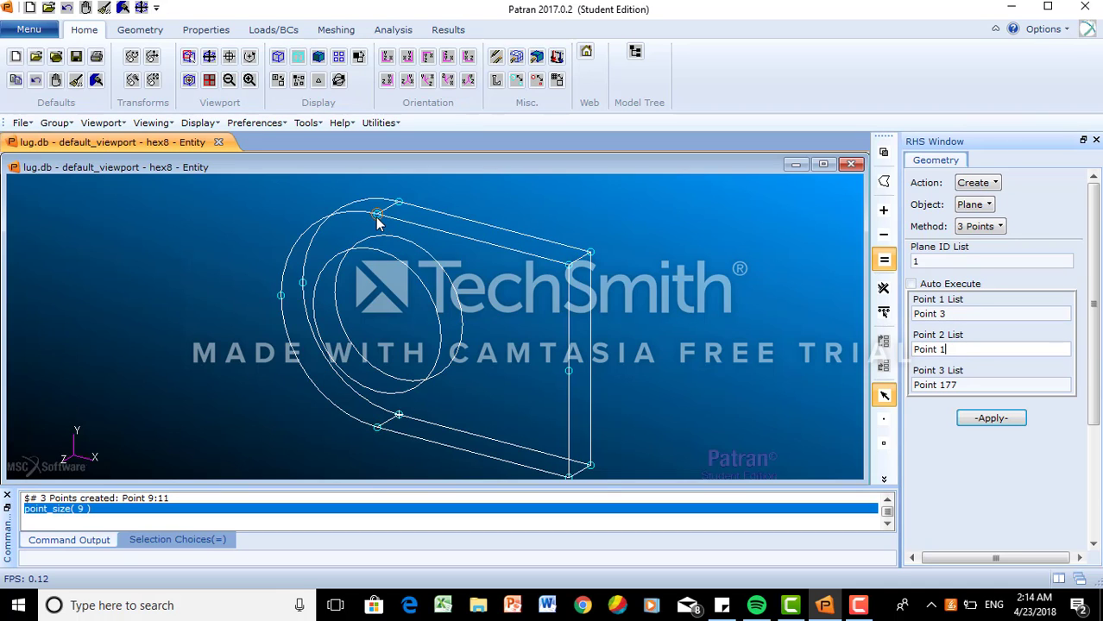
click(982, 387)
key(BackSpace)
key(BackSpace)
key(BackSpace)
key(BackSpace)
key(BackSpace)
key(BackSpace)
key(BackSpace)
key(BackSpace)
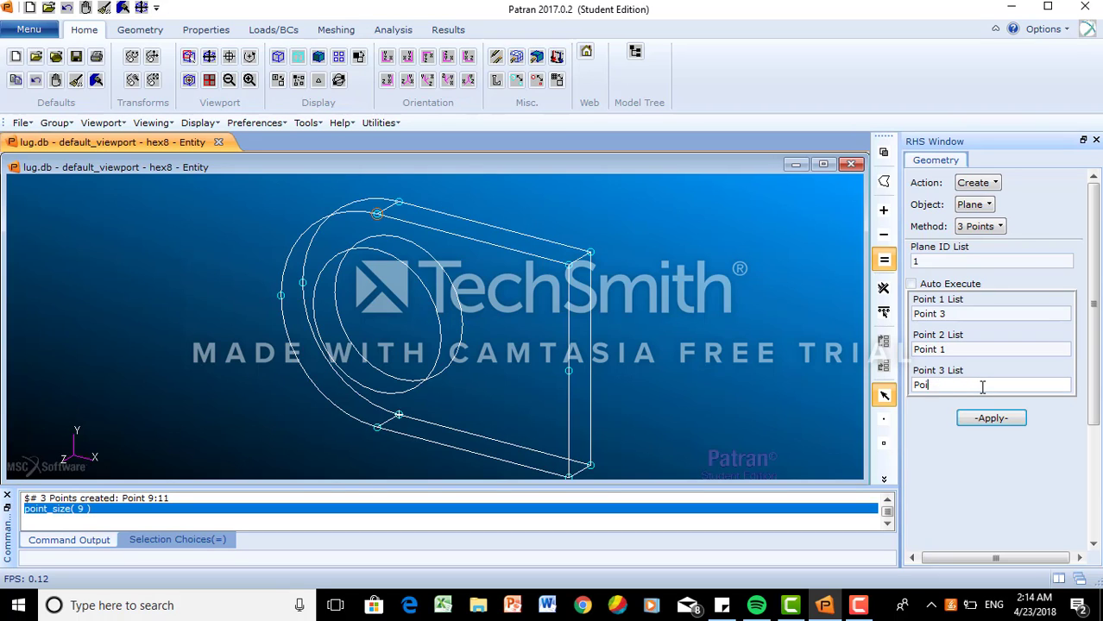
click(398, 416)
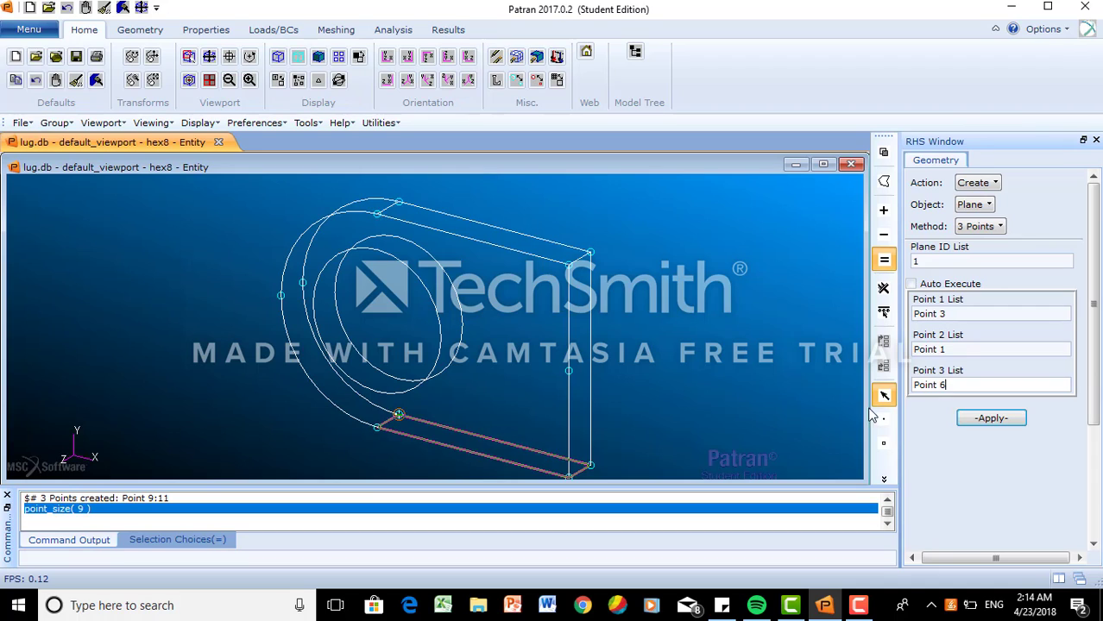
click(998, 418)
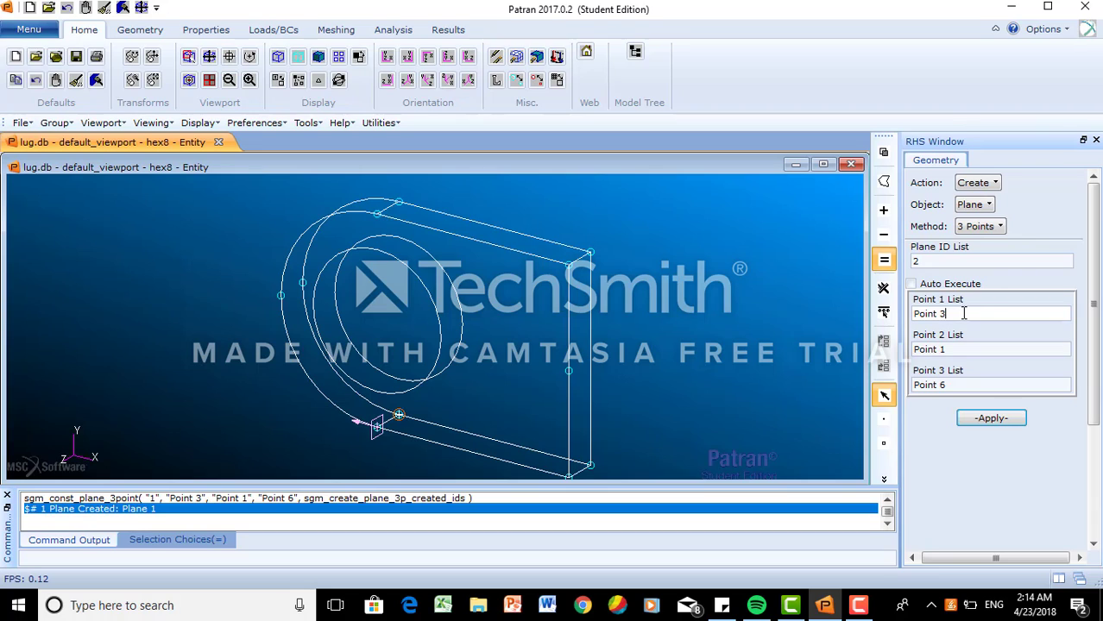
- Try a three-point plane through the arc midpoints and front edge midpoint in the order Point 10, Point 11, Point 9, and undo it
key(BackSpace)
key(BackSpace)
key(BackSpace)
key(BackSpace)
key(BackSpace)
key(BackSpace)
click(302, 283)
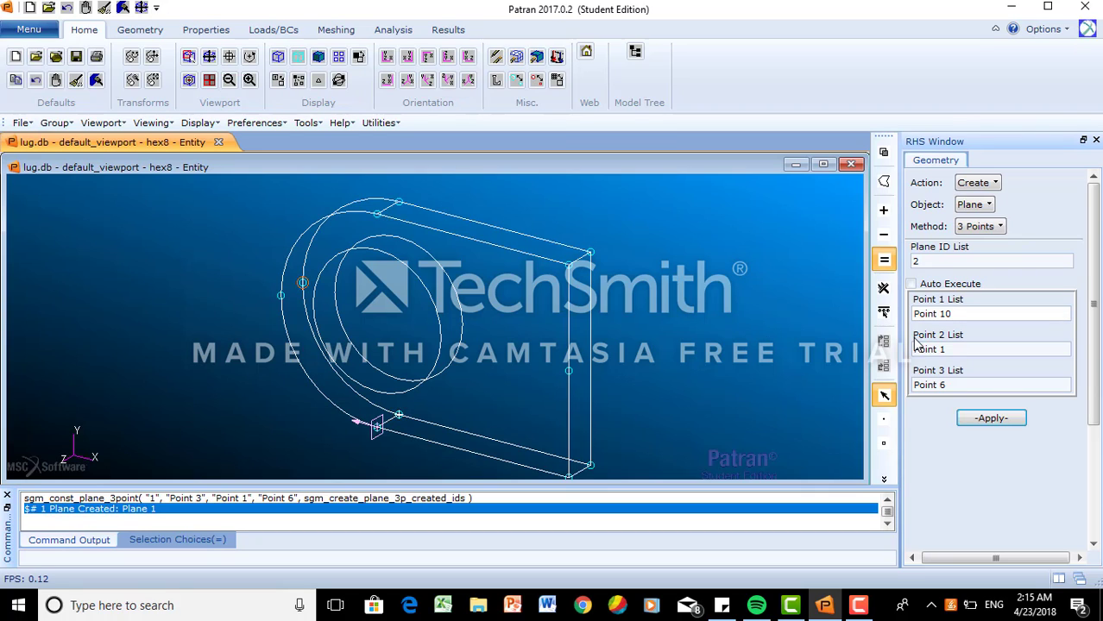
click(948, 349)
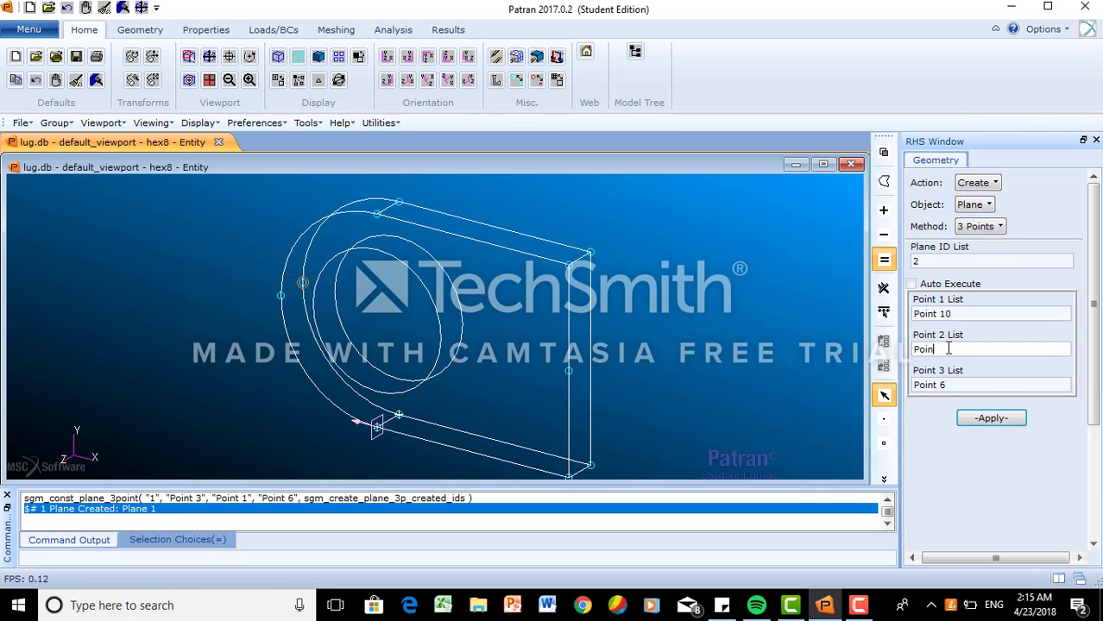
key(BackSpace)
key(BackSpace)
key(BackSpace)
key(BackSpace)
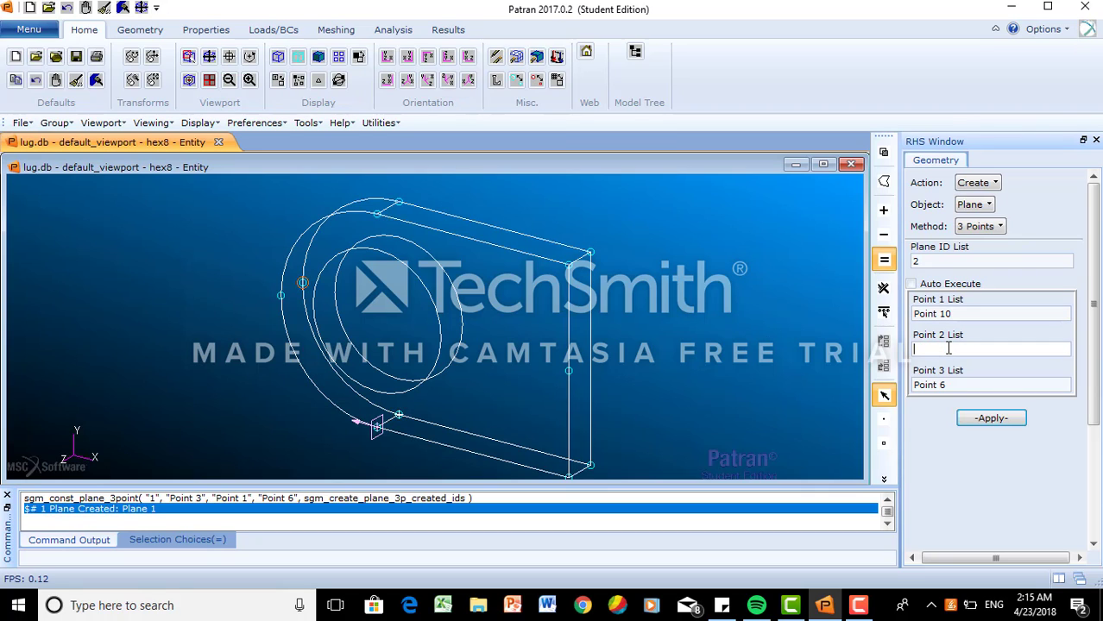
click(568, 371)
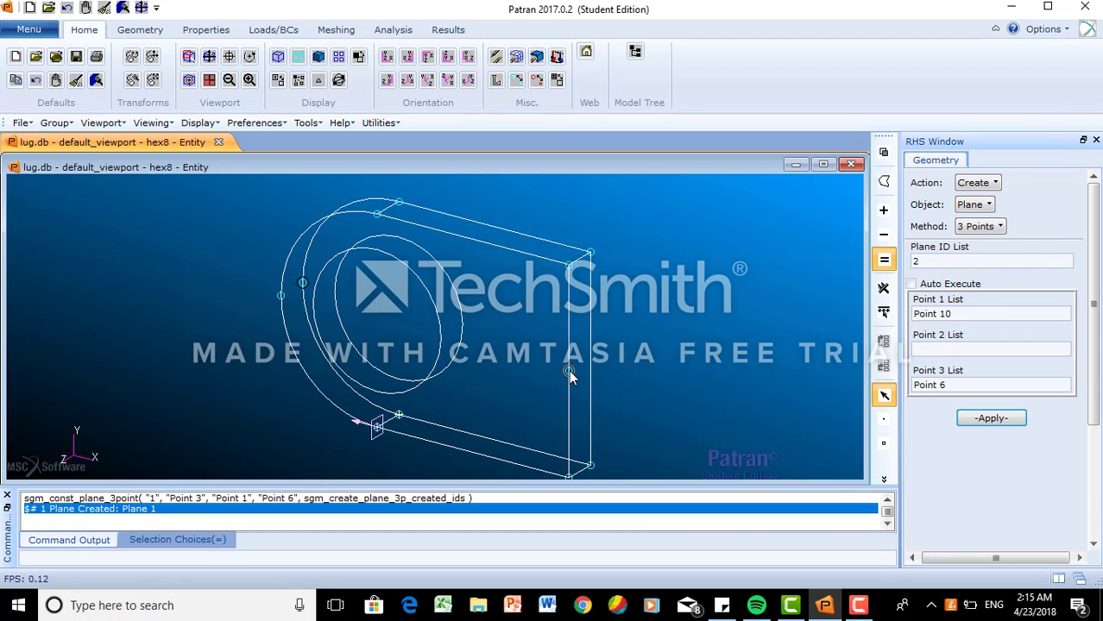
click(963, 384)
key(BackSpace)
key(BackSpace)
key(BackSpace)
key(BackSpace)
key(BackSpace)
key(BackSpace)
key(BackSpace)
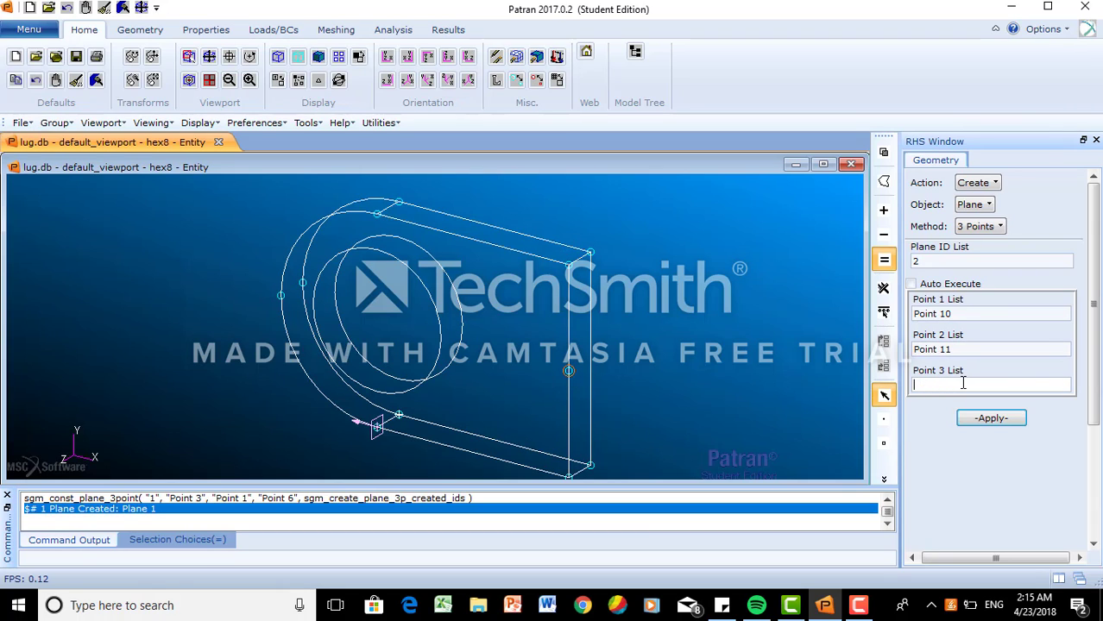
click(281, 297)
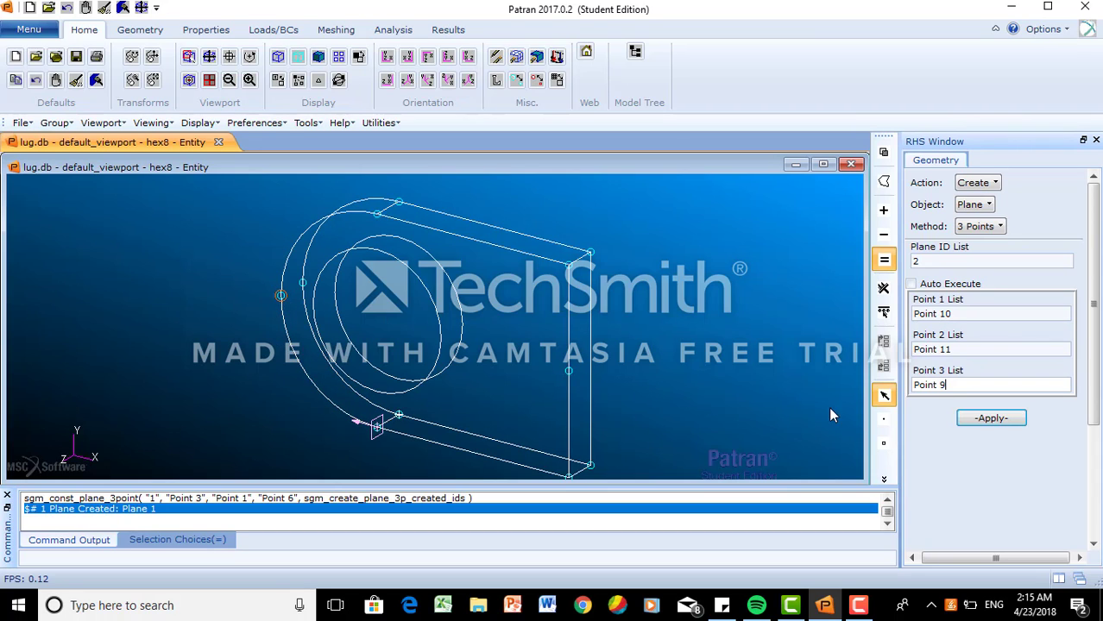
click(997, 419)
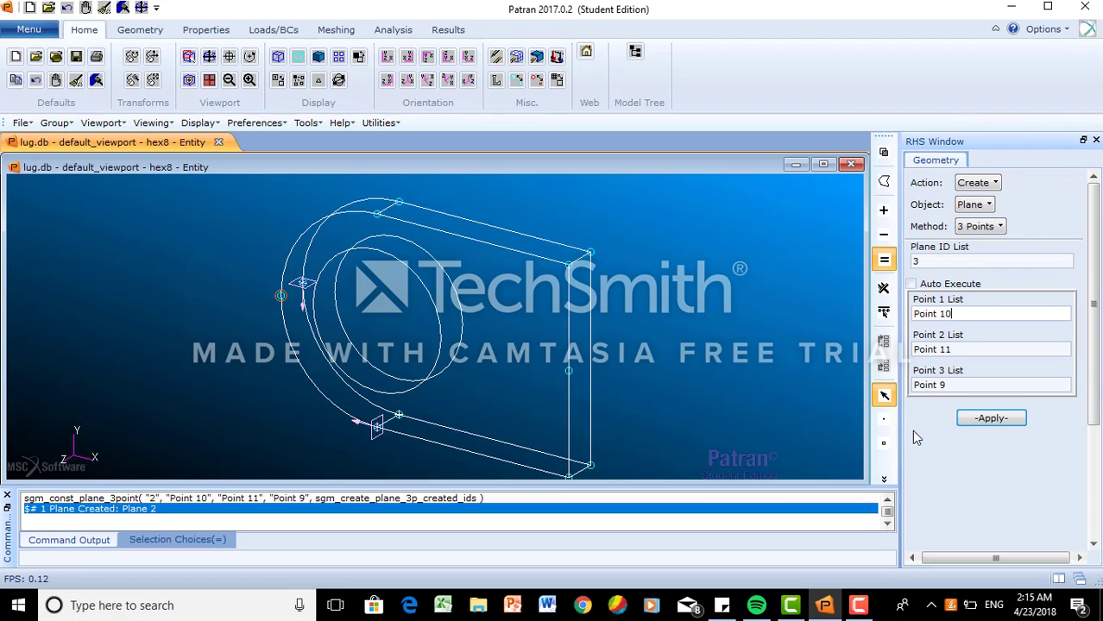
click(37, 82)
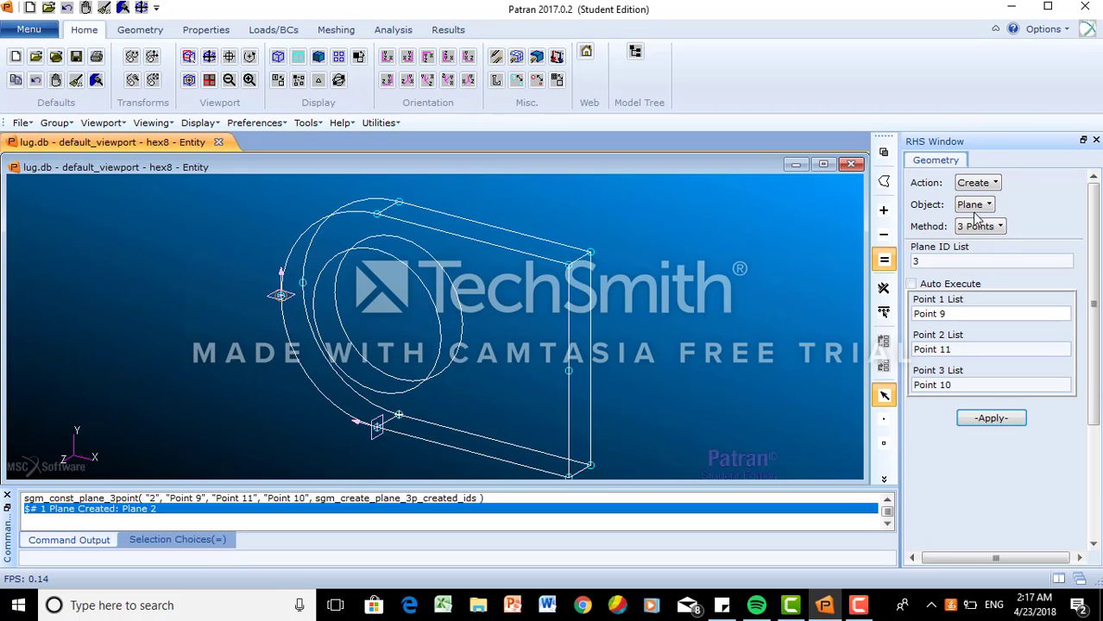
- Break the lug, Solid 1, at the horizontal mid-plane, Plane 2, and delete the original solid
click(999, 183)
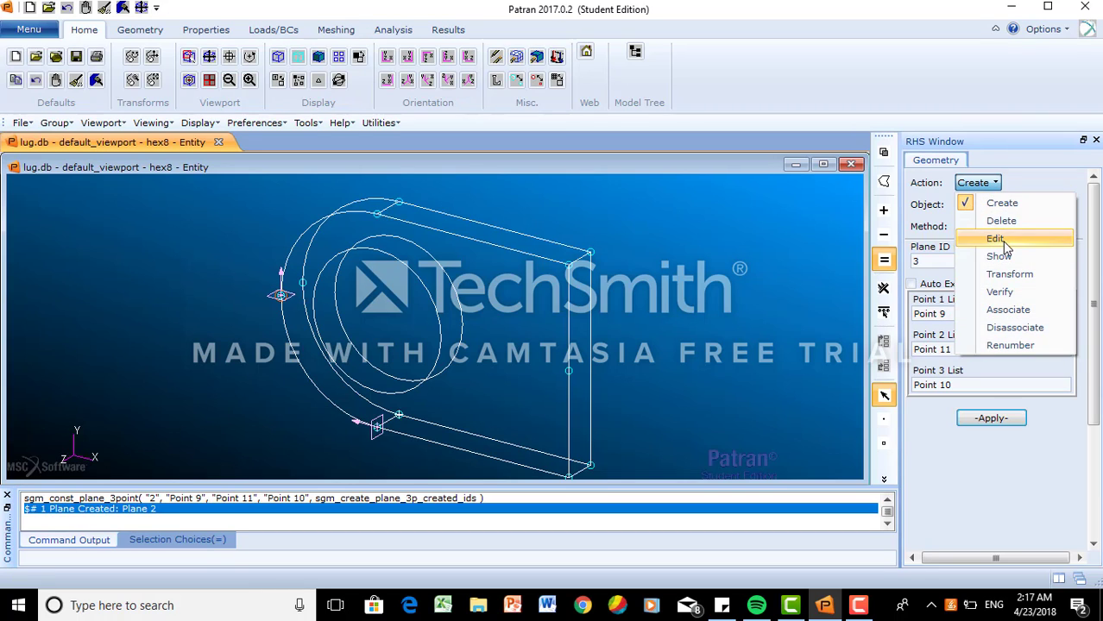
click(1001, 239)
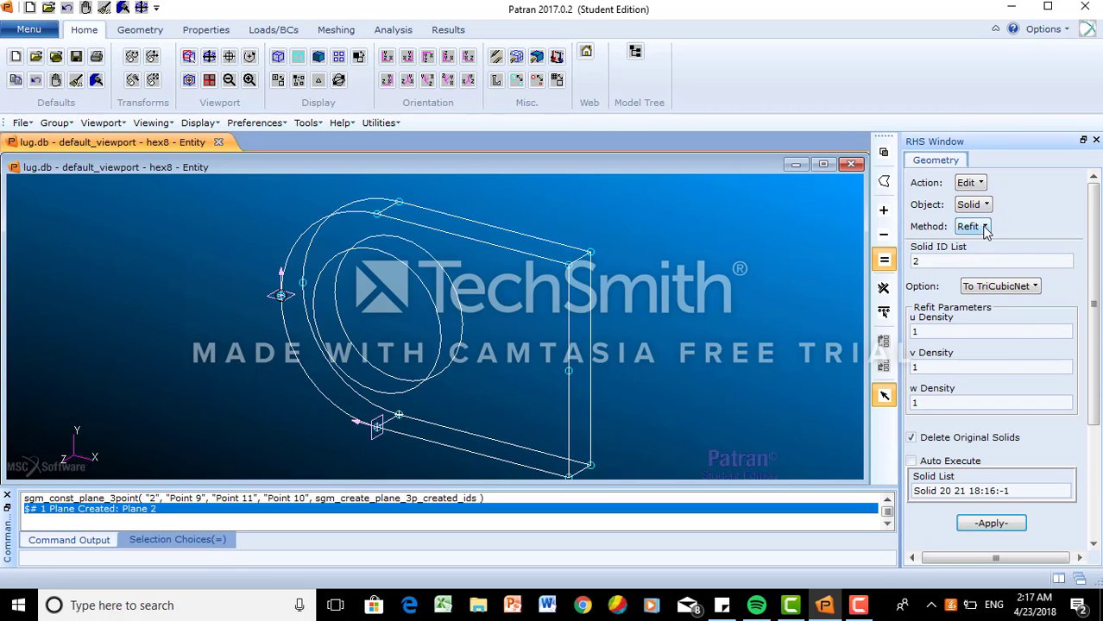
click(986, 227)
click(1000, 248)
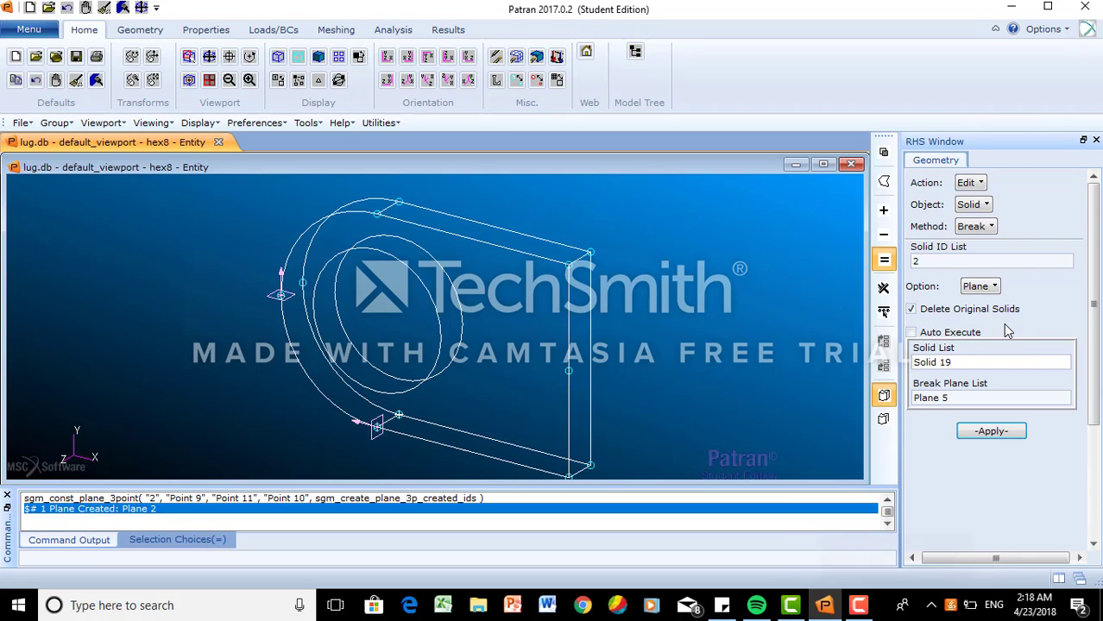
key(BackSpace)
key(BackSpace)
key(BackSpace)
key(BackSpace)
key(BackSpace)
key(BackSpace)
key(BackSpace)
key(BackSpace)
click(580, 292)
click(959, 398)
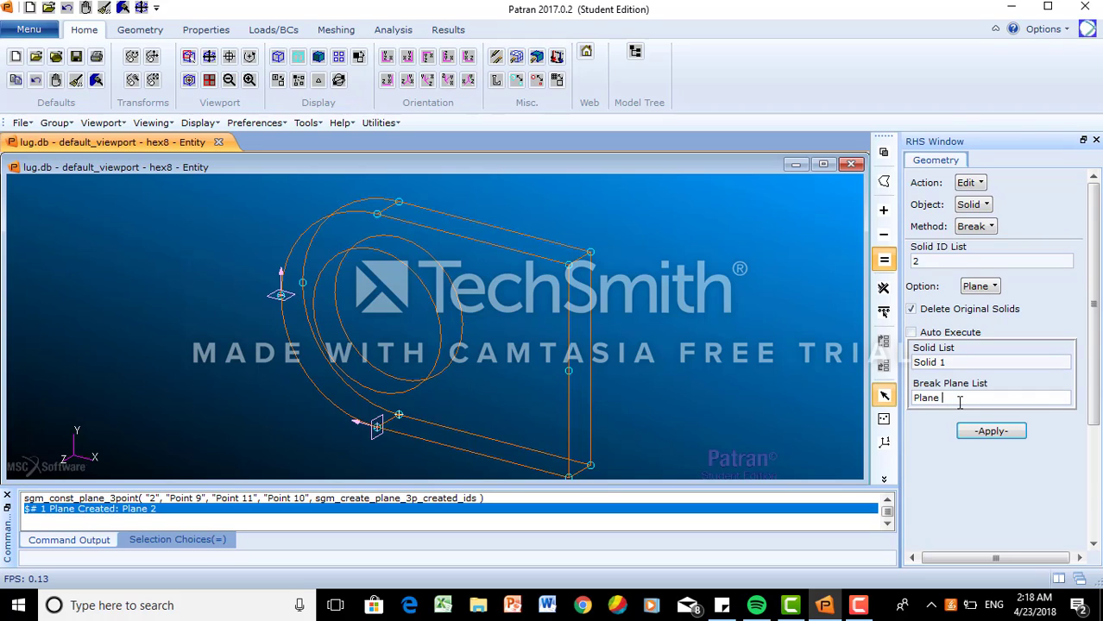
key(Delete)
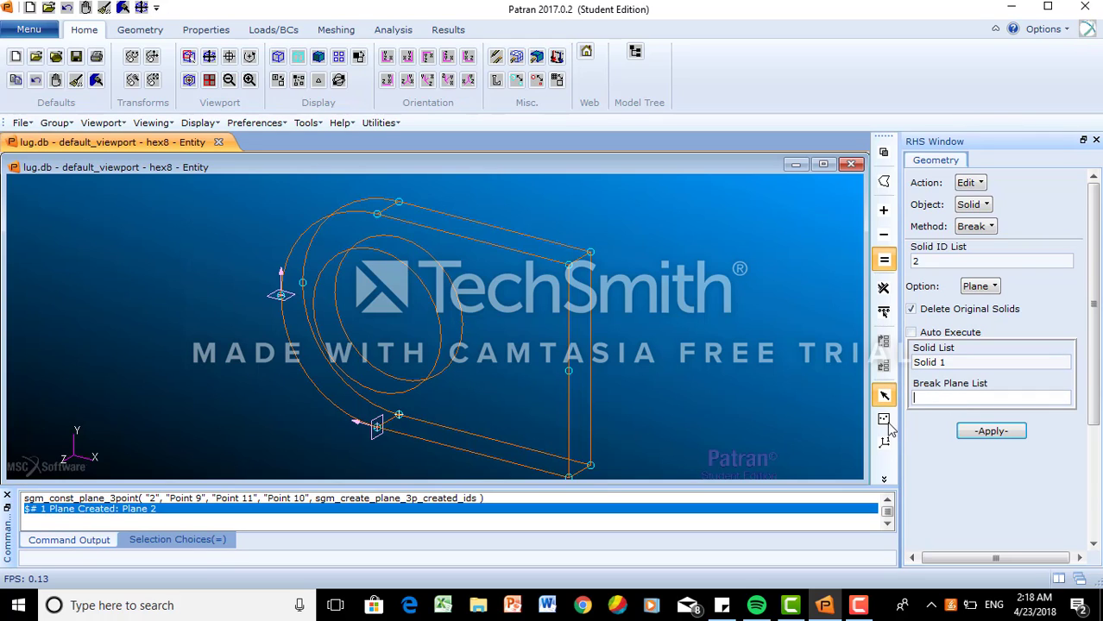
click(284, 298)
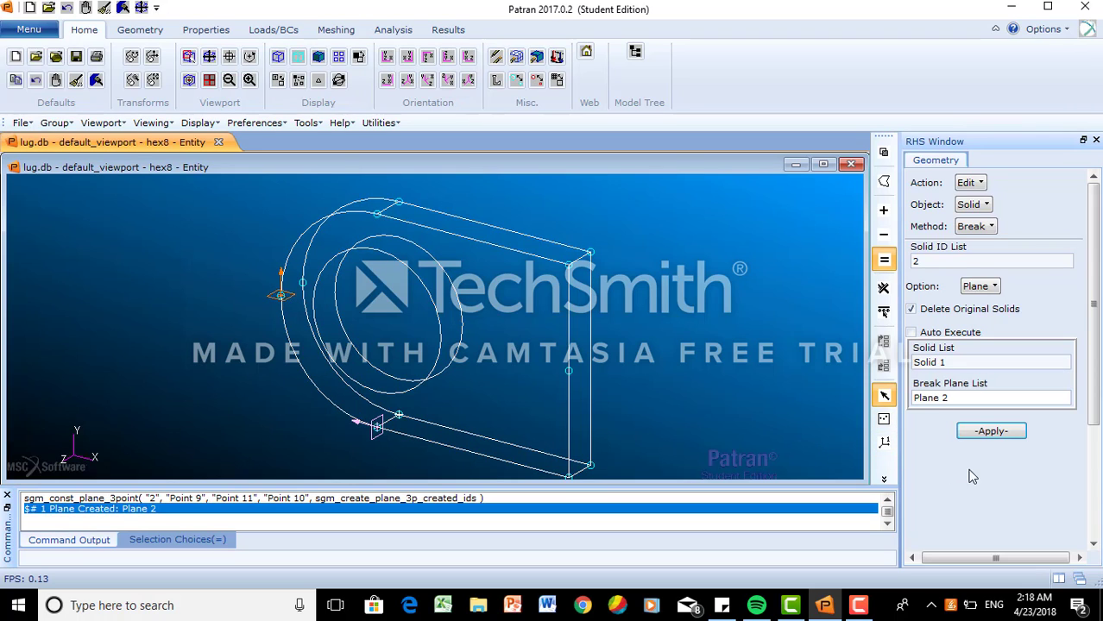
click(990, 433)
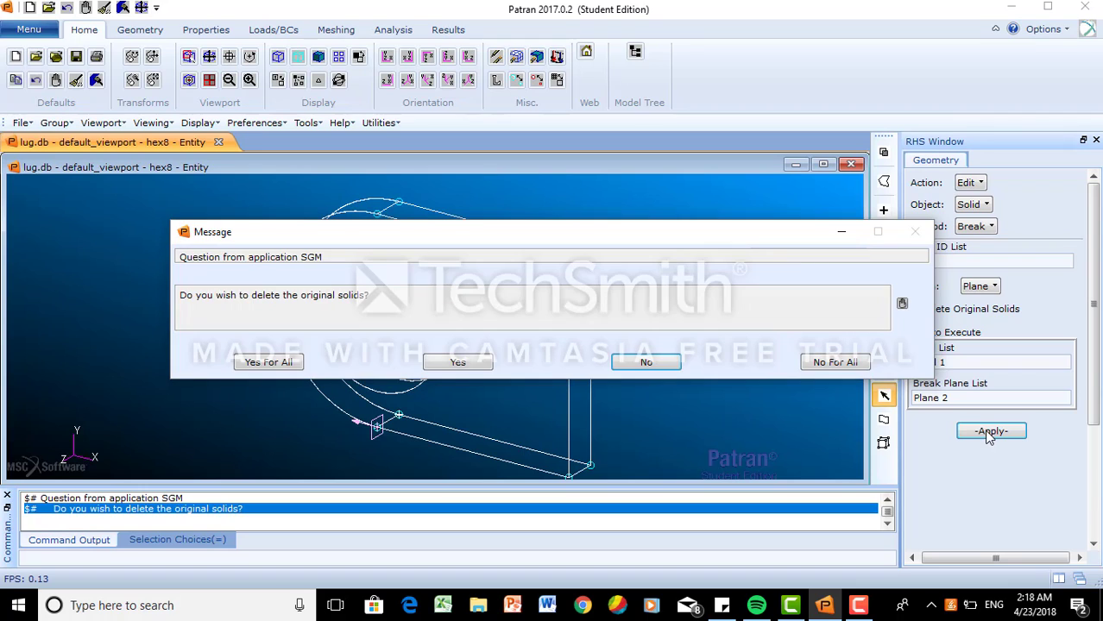
click(461, 361)
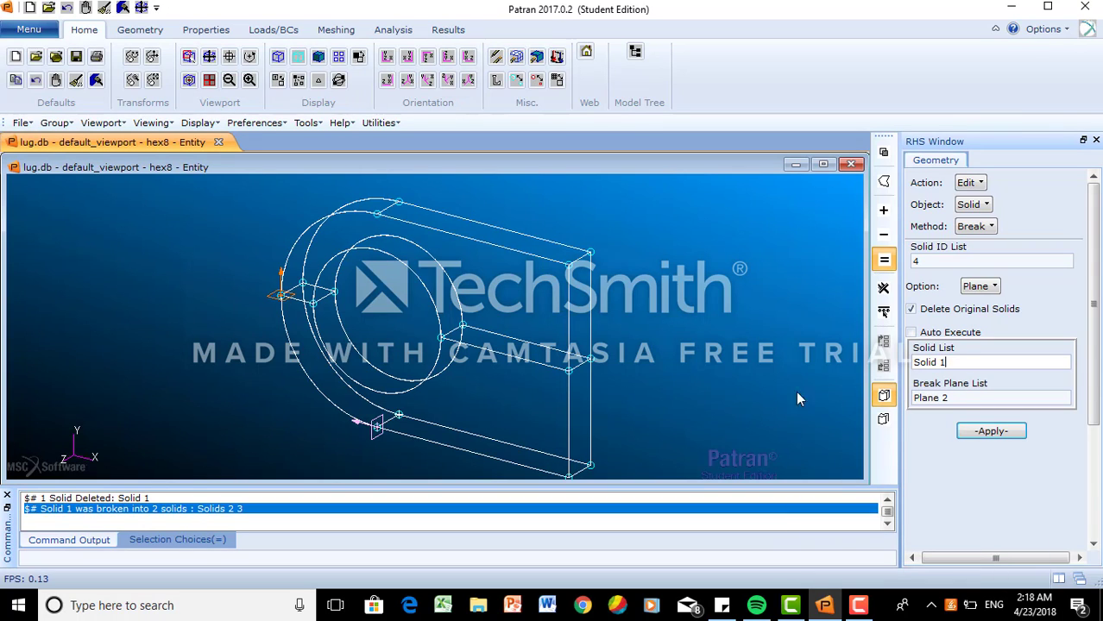
key(BackSpace)
key(BackSpace)
key(BackSpace)
key(BackSpace)
key(BackSpace)
click(565, 274)
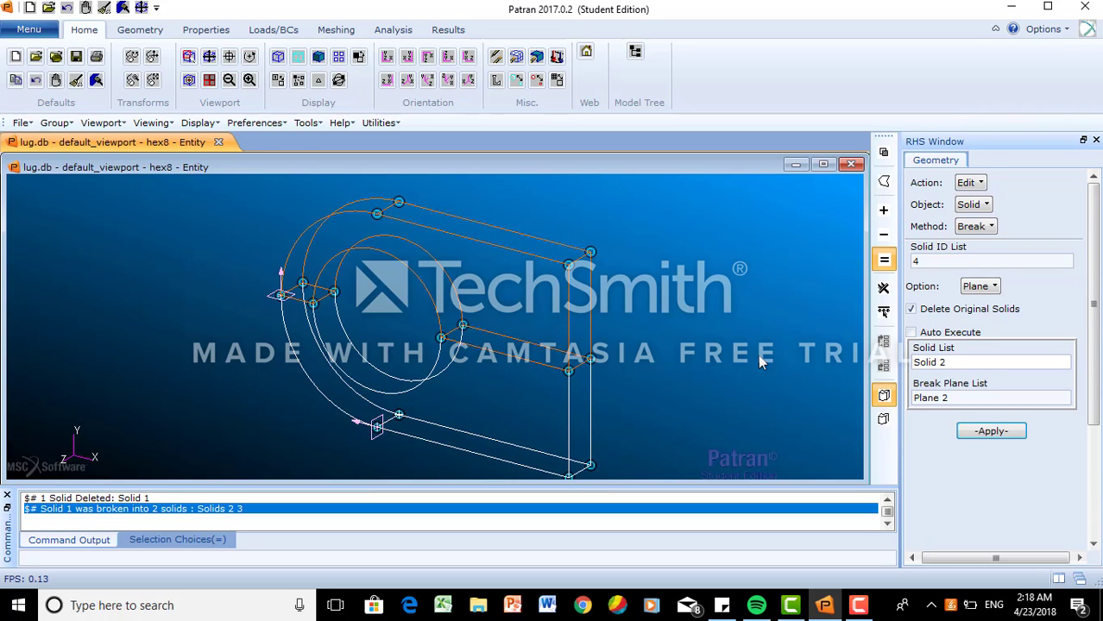
- Break the lower and upper halves, Solid 3 and Solid 2, at the vertical Plane 1, and delete the original solids
key(BackSpace)
key(BackSpace)
key(BackSpace)
key(BackSpace)
key(BackSpace)
key(BackSpace)
click(561, 419)
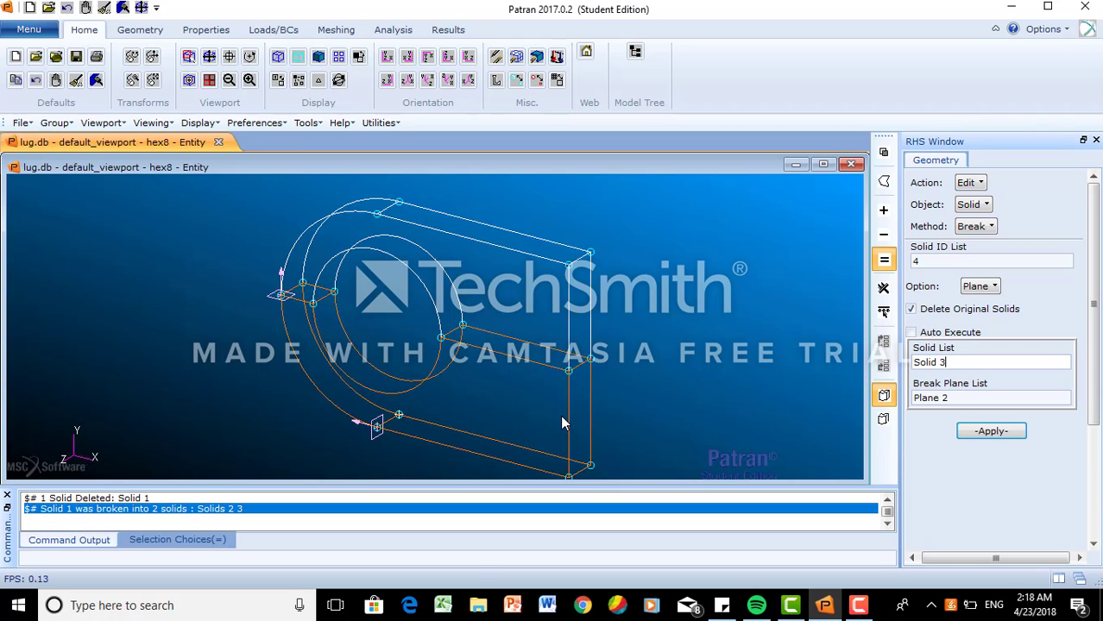
click(578, 304)
click(970, 398)
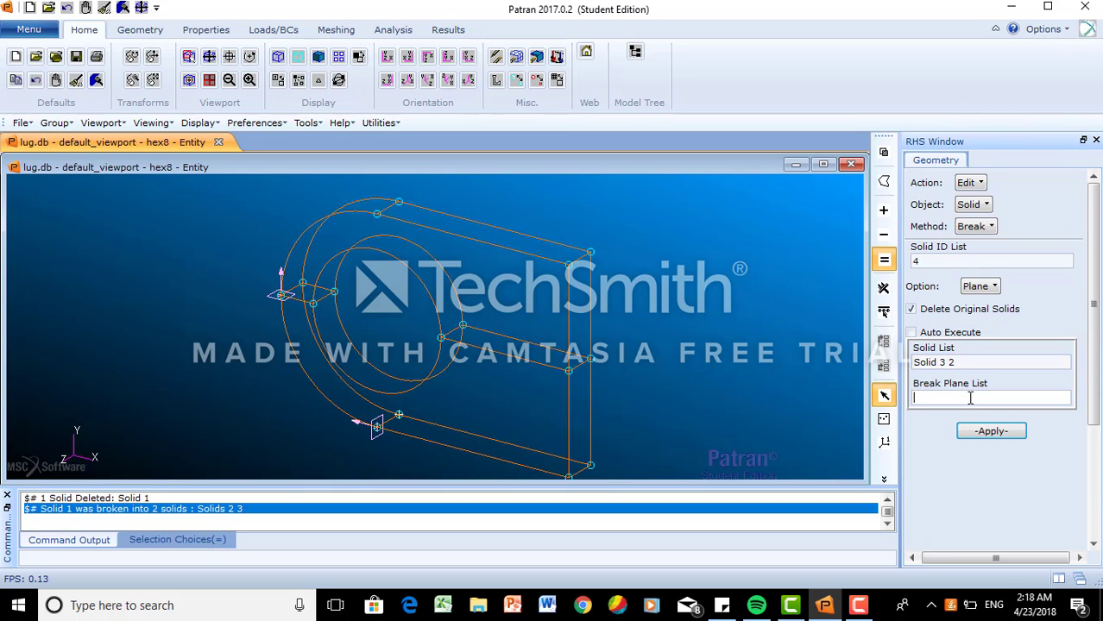
click(375, 437)
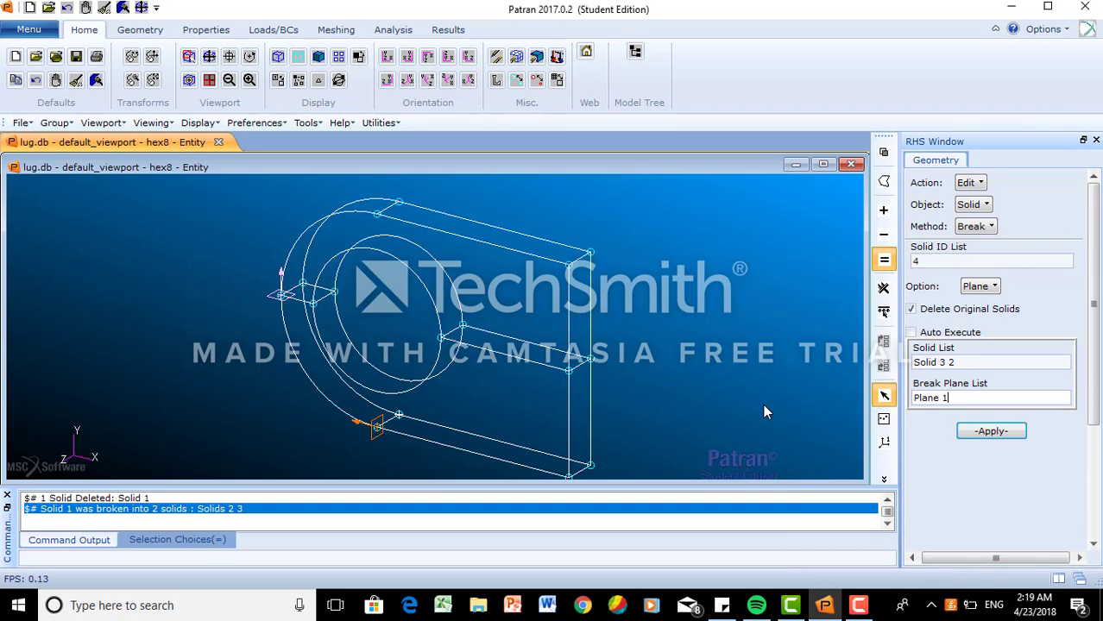
click(991, 431)
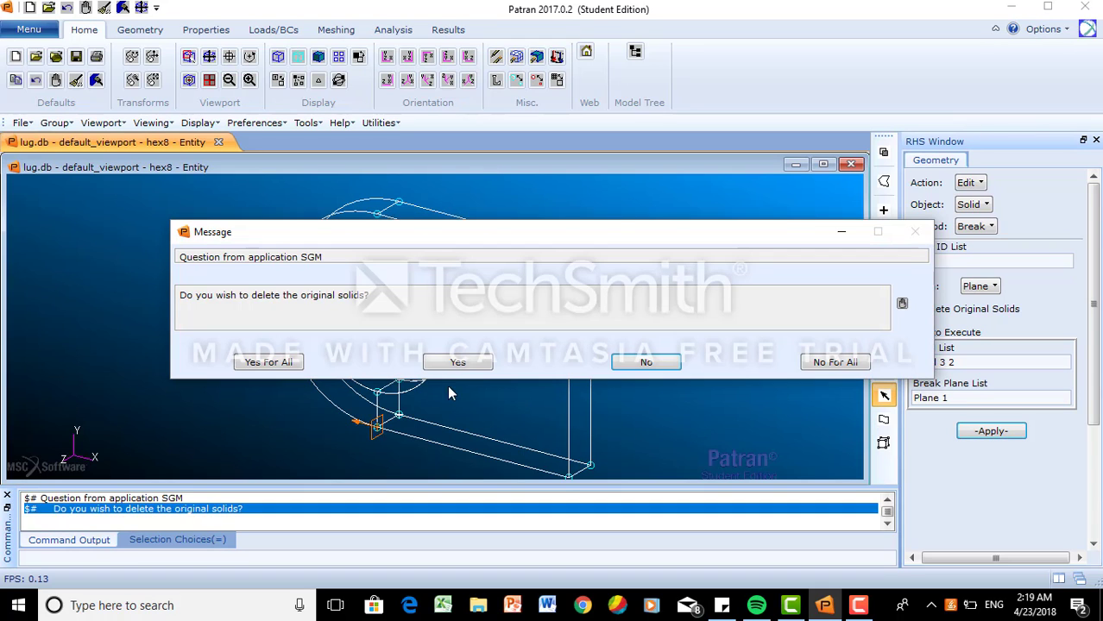
click(434, 363)
click(472, 365)
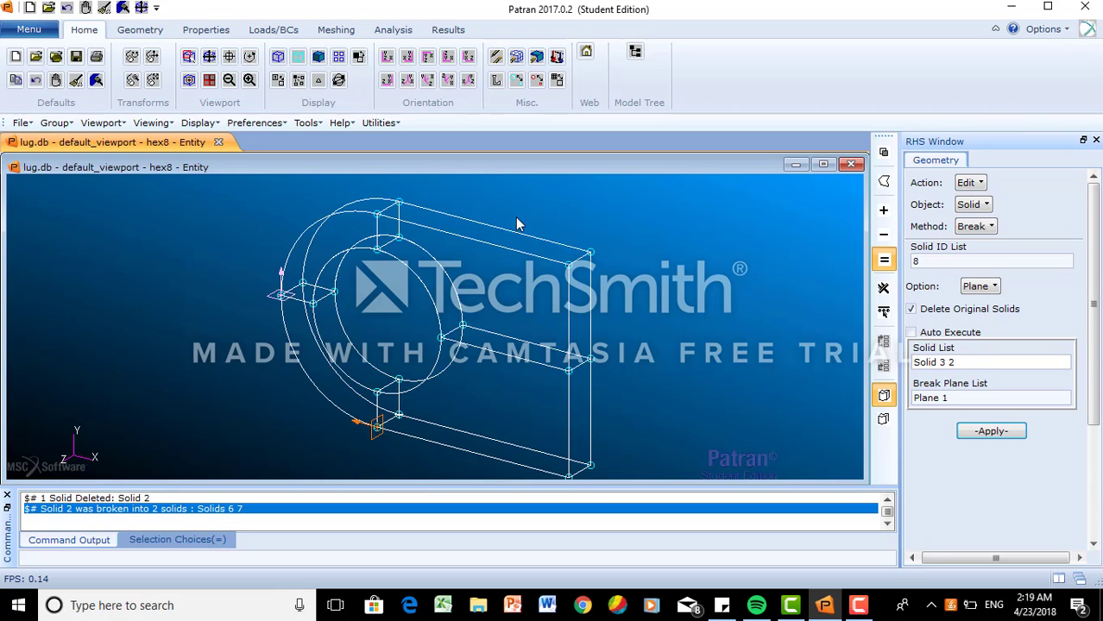
- Create a new group named tet4, make it current, and close the group form
click(28, 29)
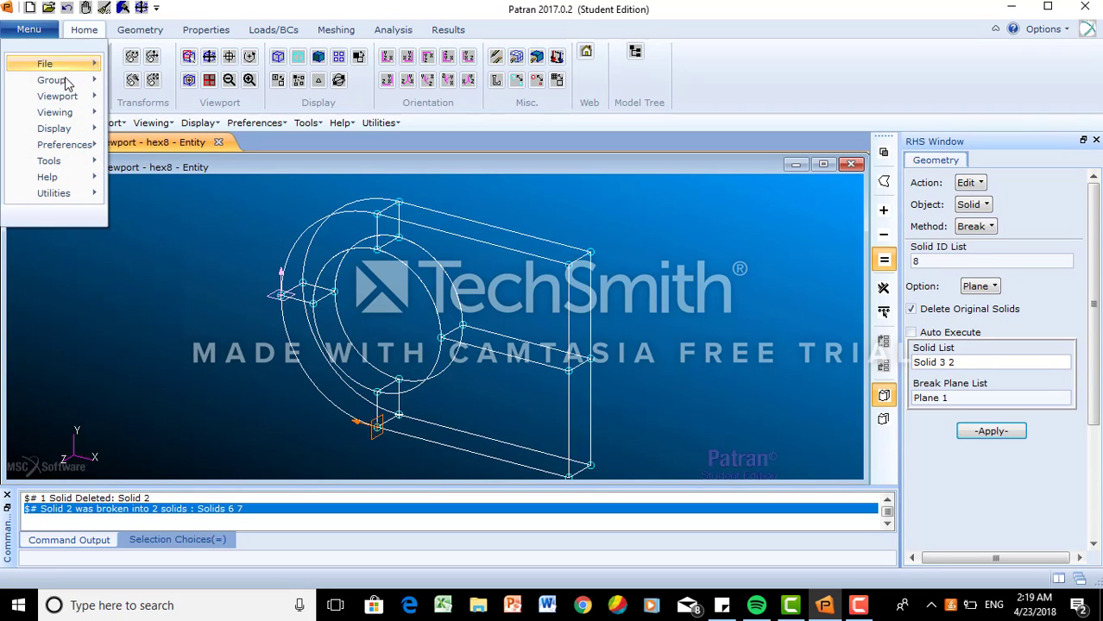
mouse_move(66, 82)
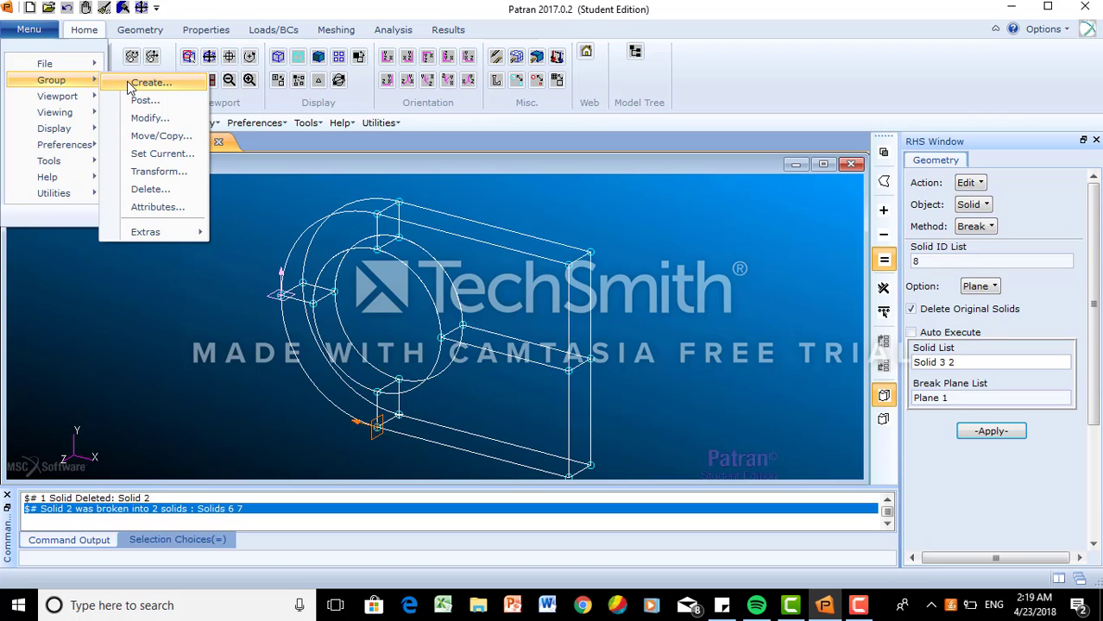
click(130, 84)
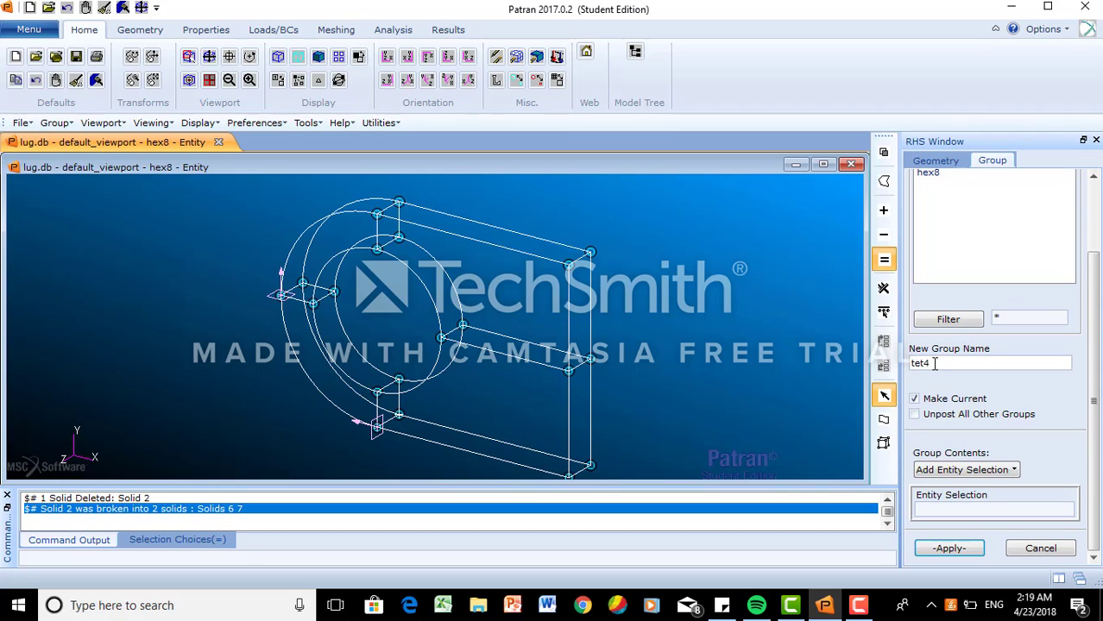
click(949, 548)
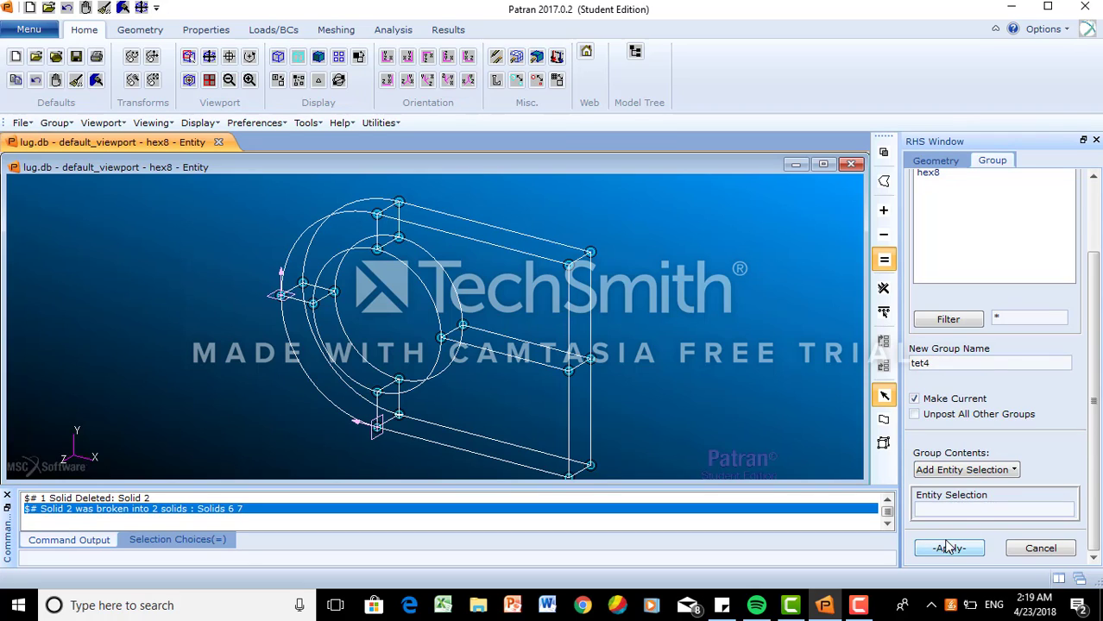
click(1028, 550)
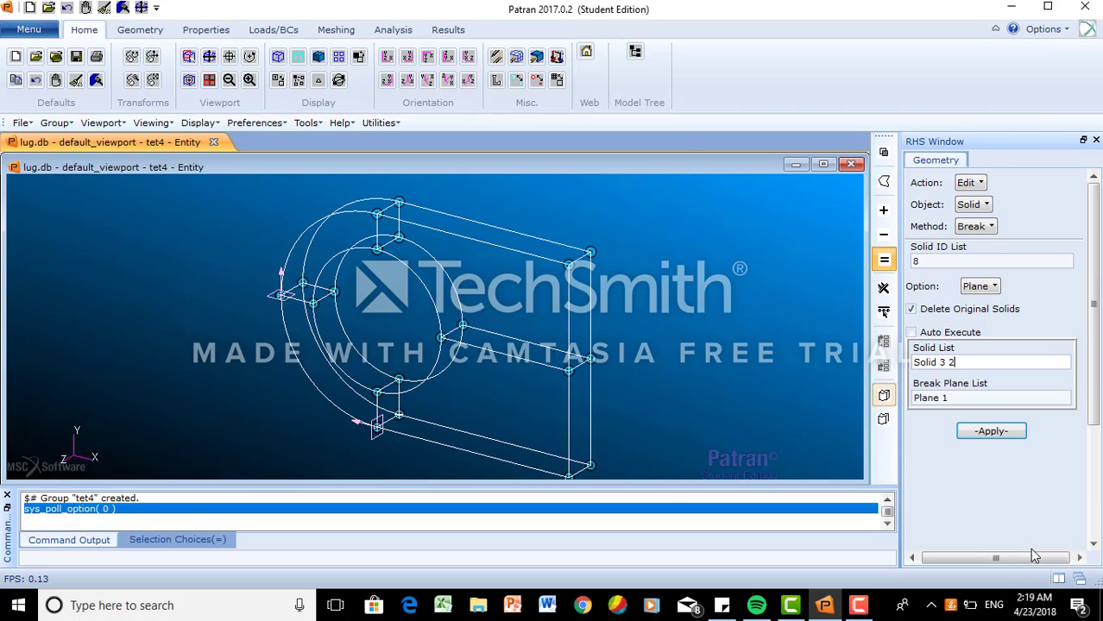
- Set up a translation of solids with the direction vector <0 -10 0>
click(980, 192)
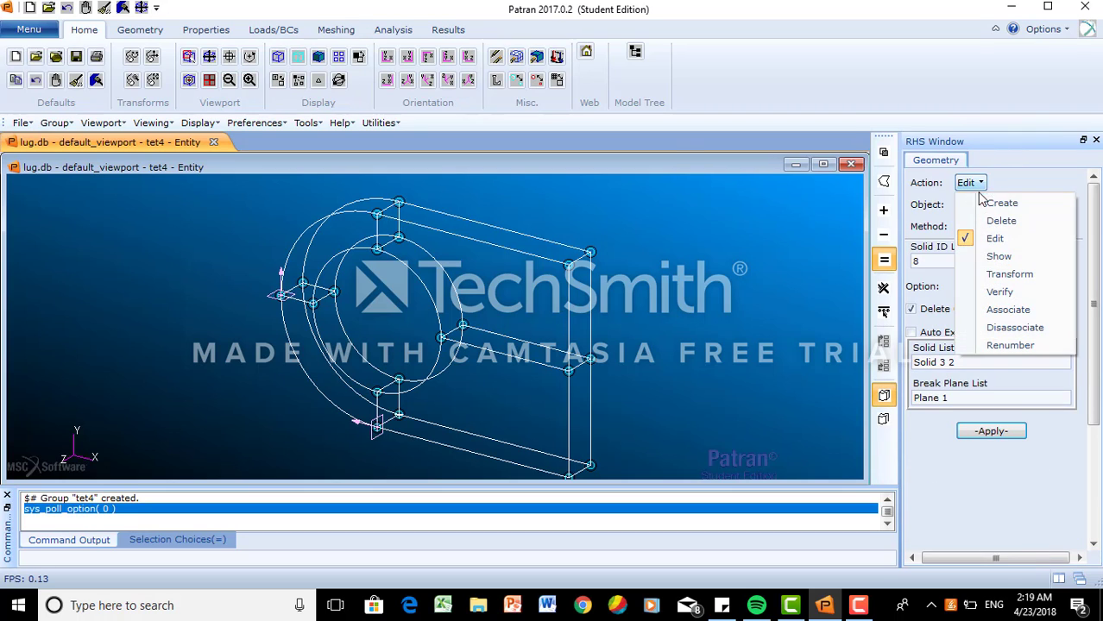
click(992, 275)
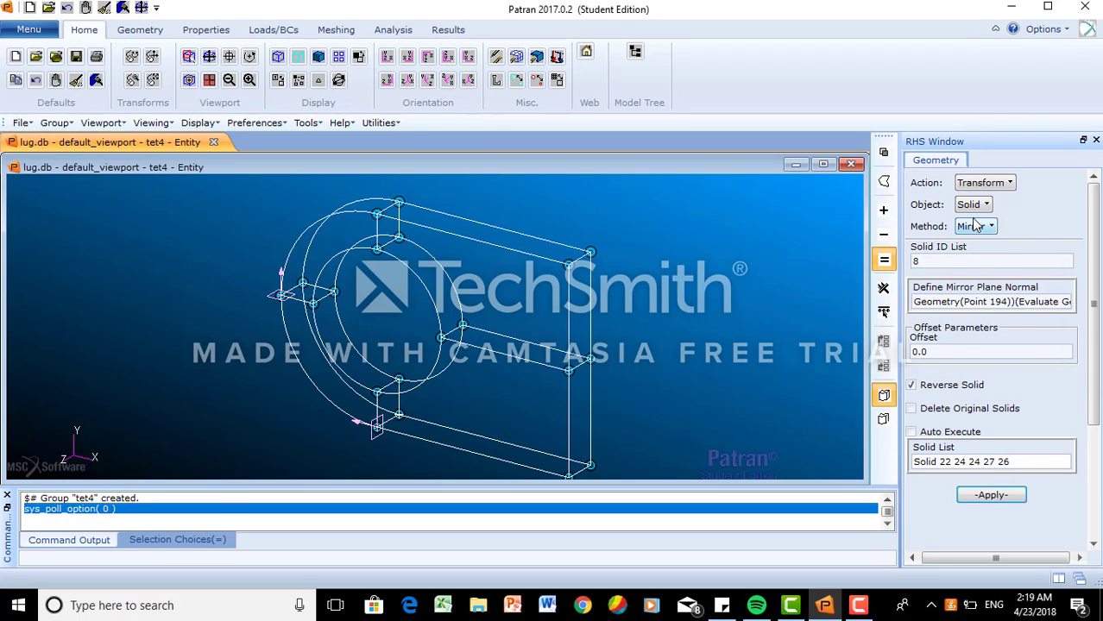
click(975, 224)
click(992, 247)
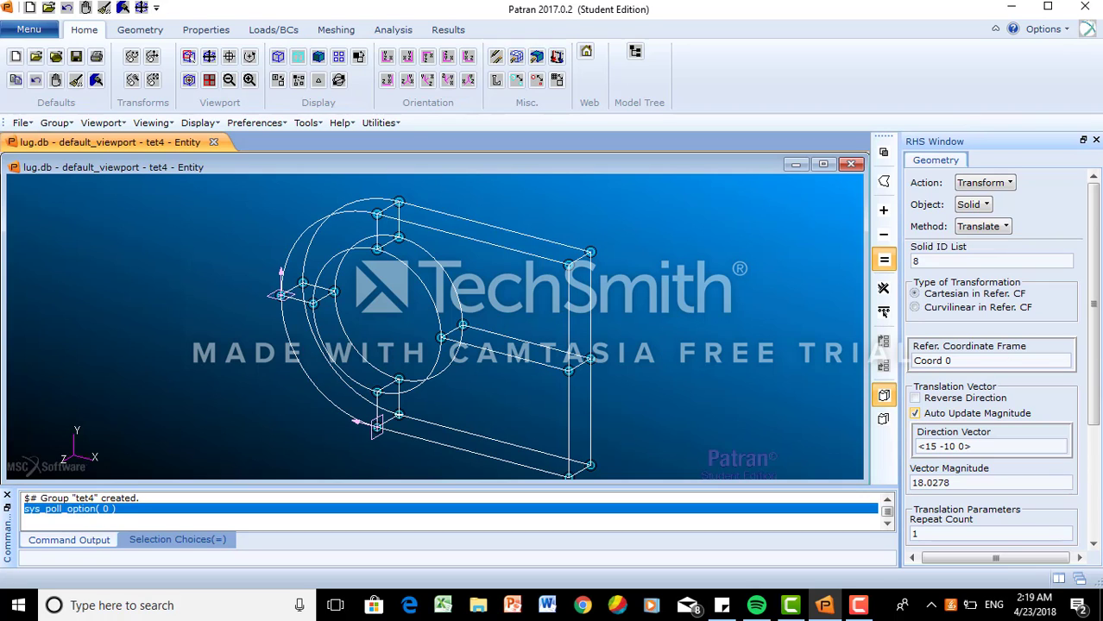
scroll(1096, 354, down, 3)
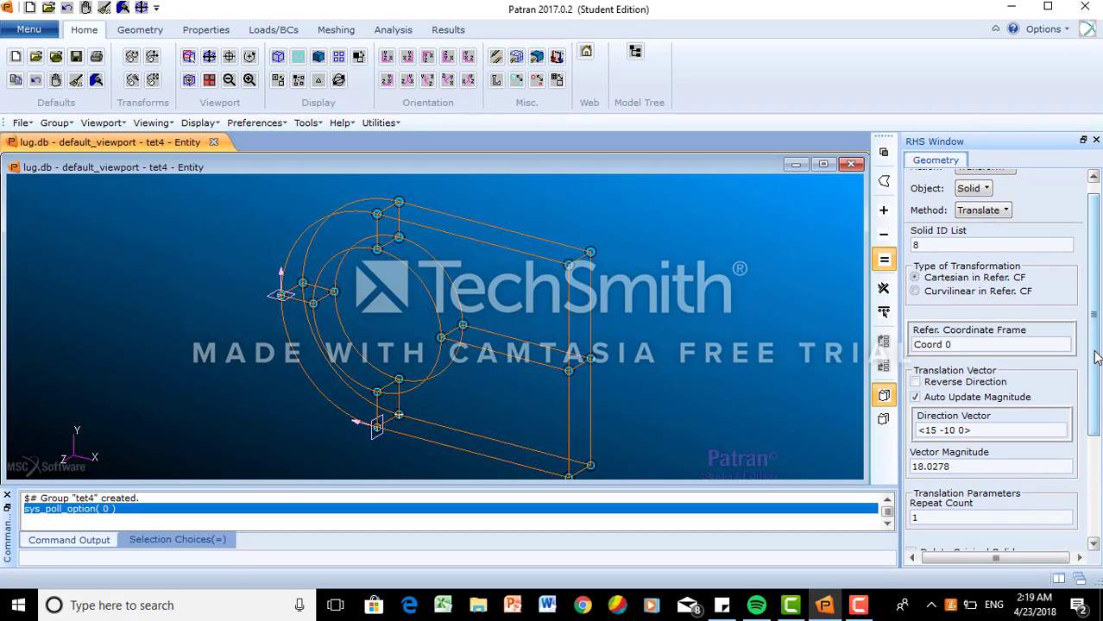
click(939, 431)
key(BackSpace)
key(BackSpace)
key(BackSpace)
key(BackSpace)
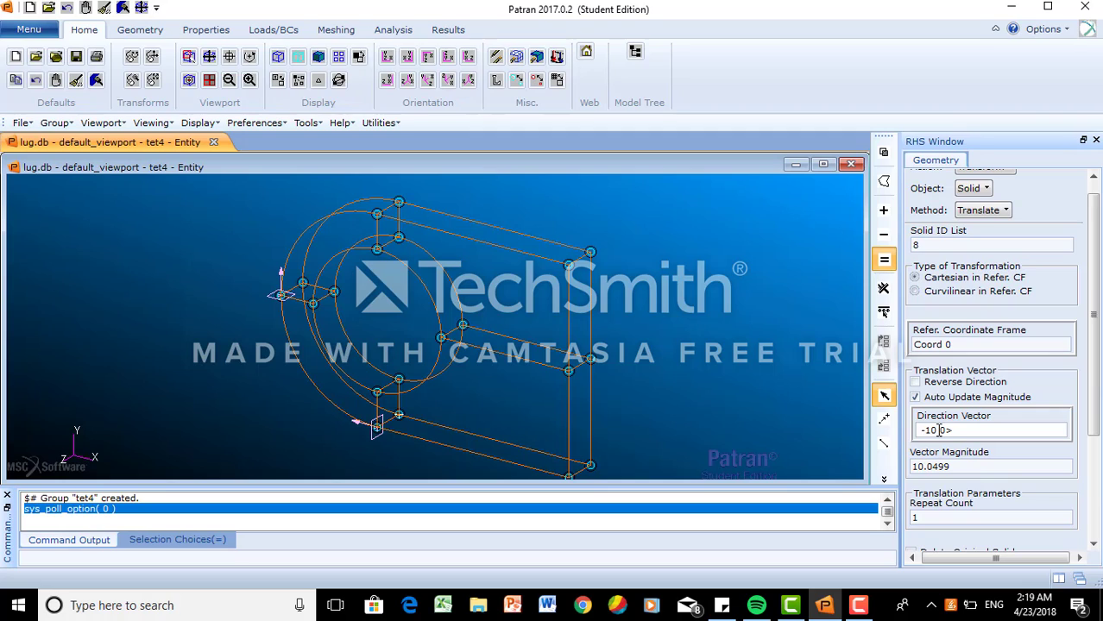
text(<0)
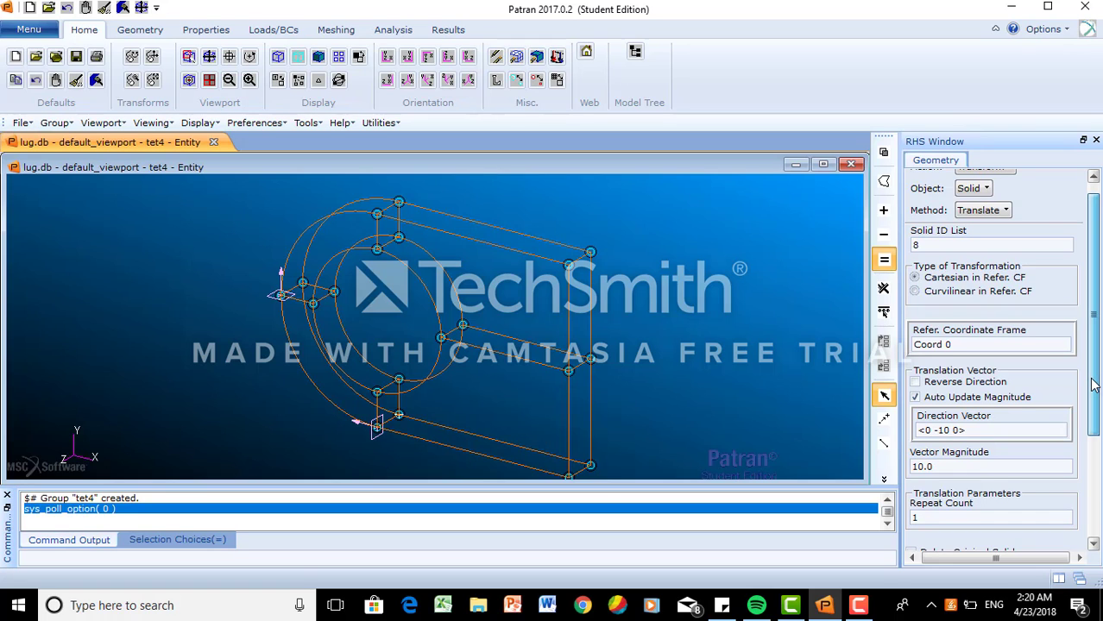
- Replace the solid list with the four lug pieces, Solids 7, 5, 4 and 6, and apply the translation to copy them
drag(1092, 385, 1096, 447)
scroll(1096, 447, up, 3)
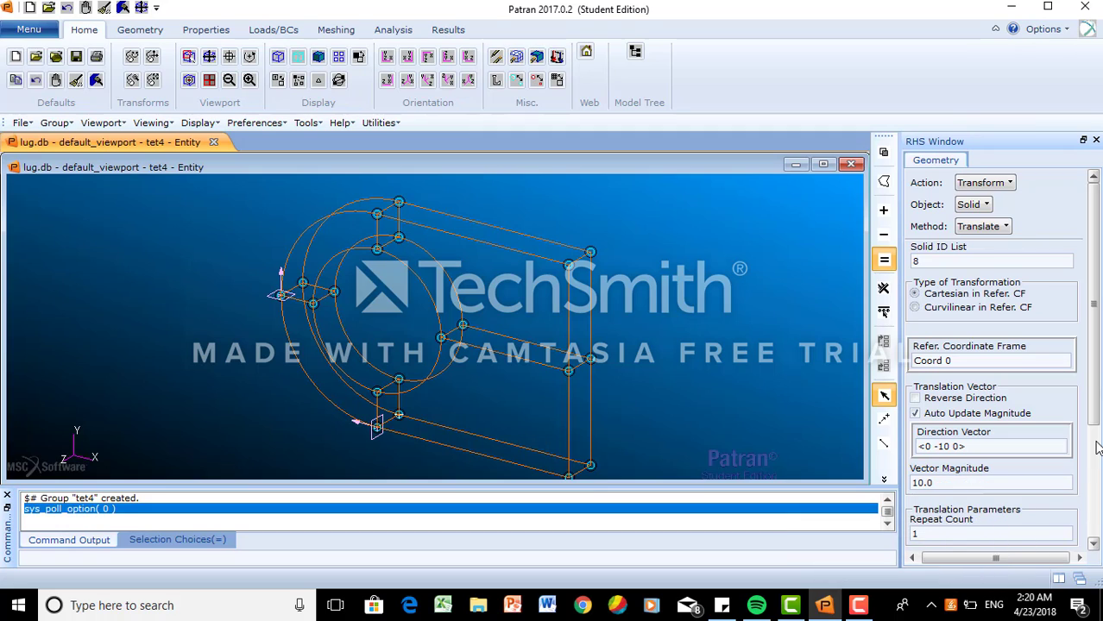
scroll(1096, 418, down, 3)
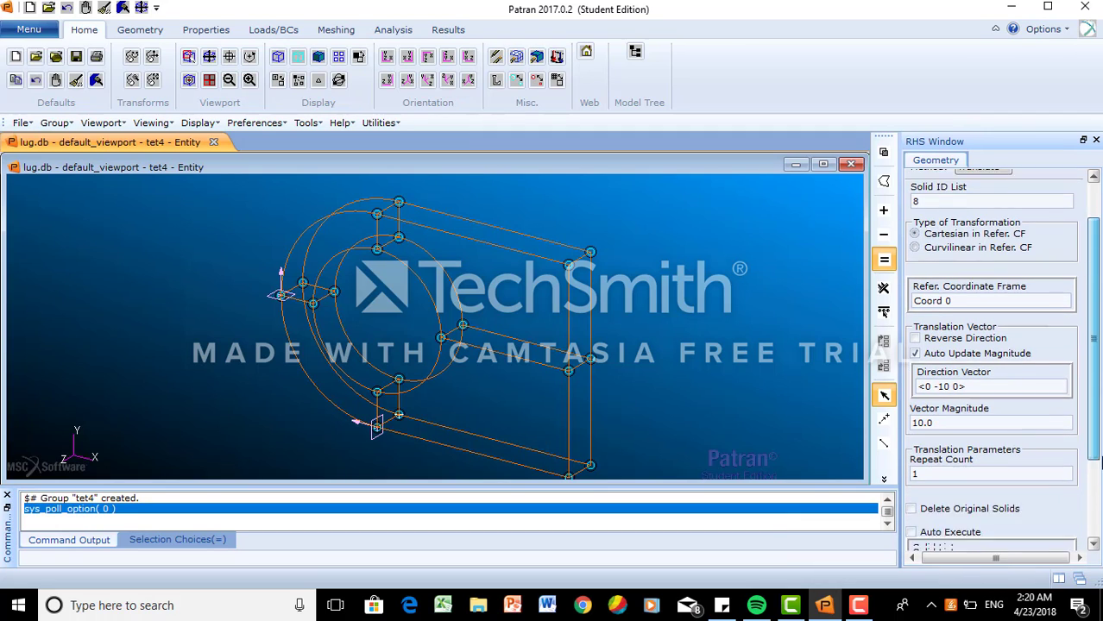
click(1006, 476)
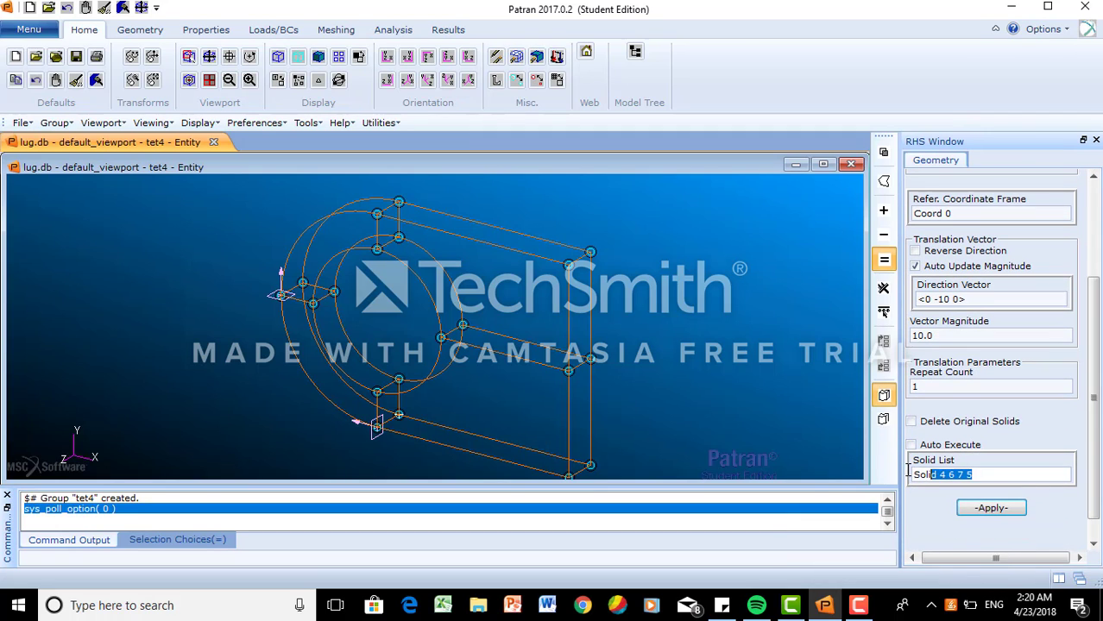
key(Delete)
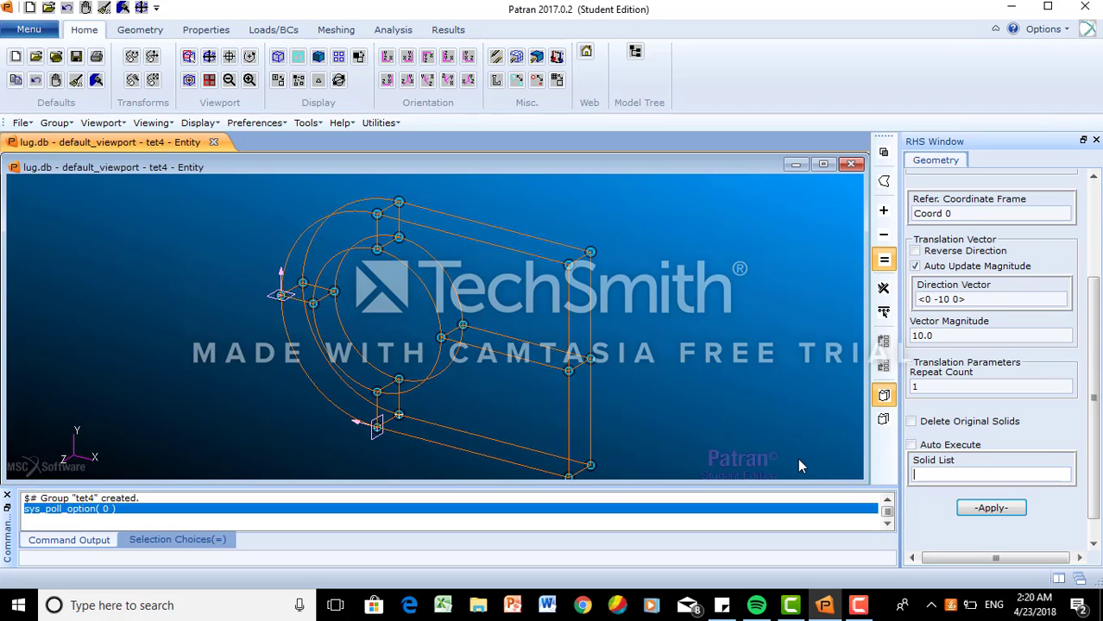
click(568, 290)
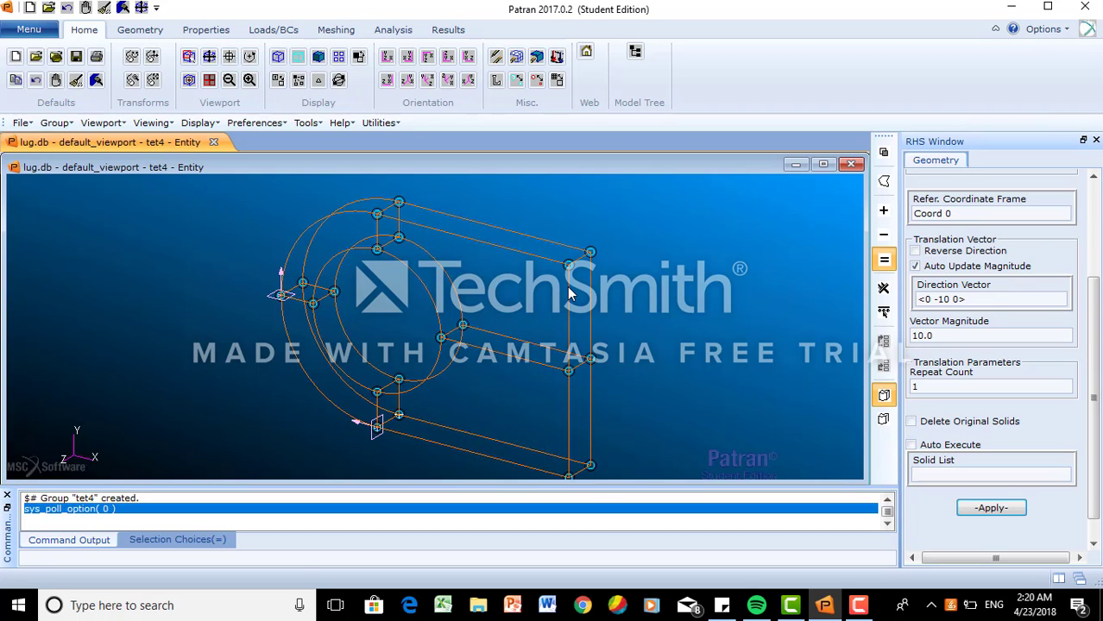
click(530, 438)
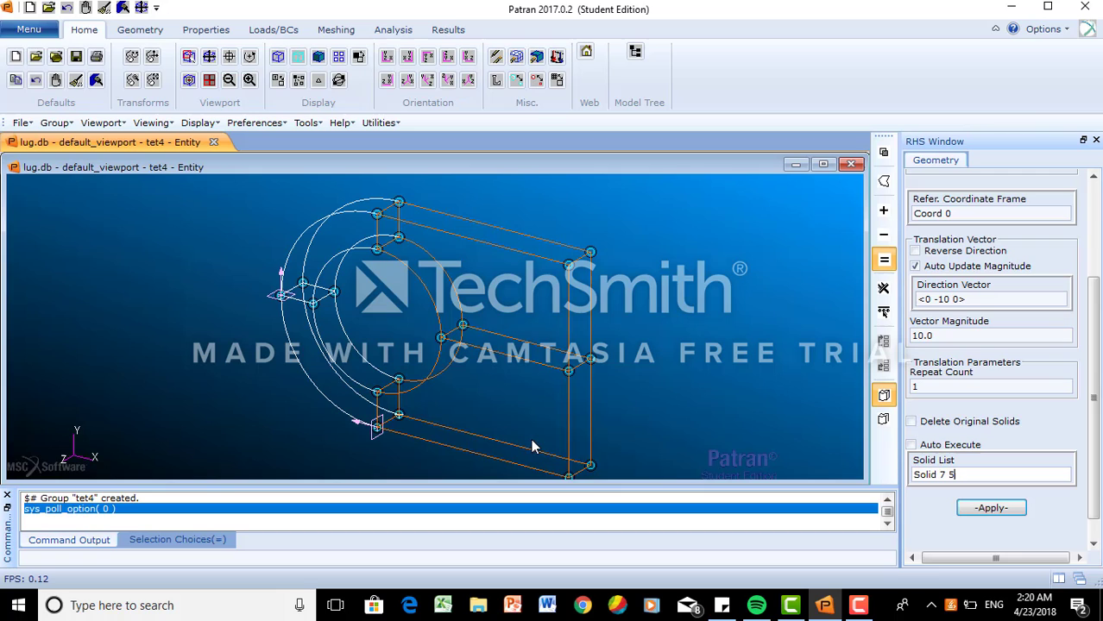
click(316, 374)
click(338, 244)
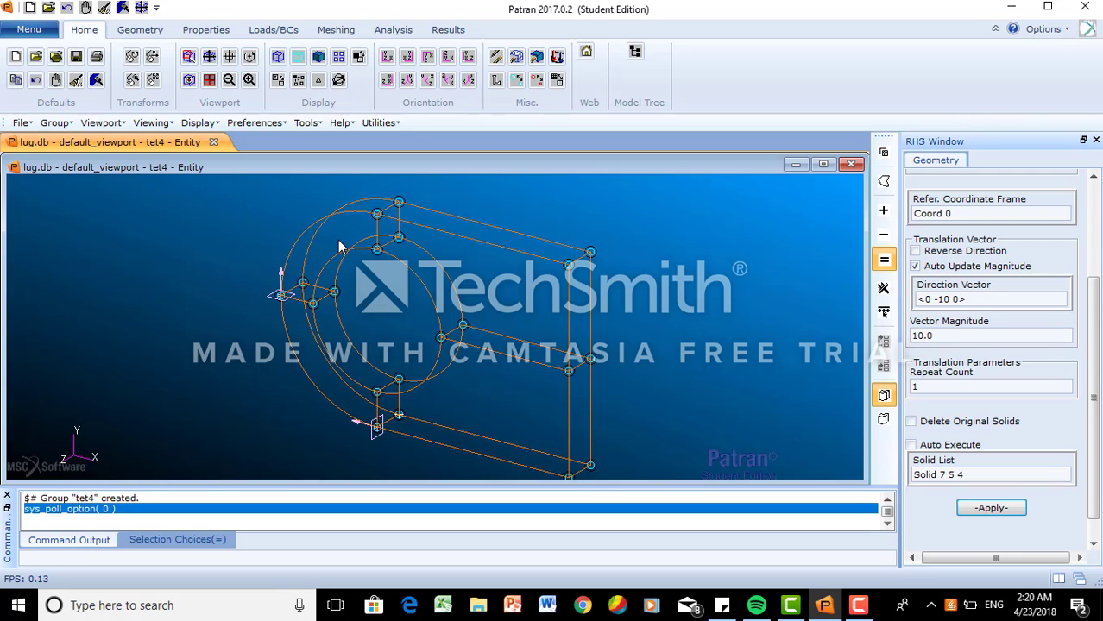
click(984, 510)
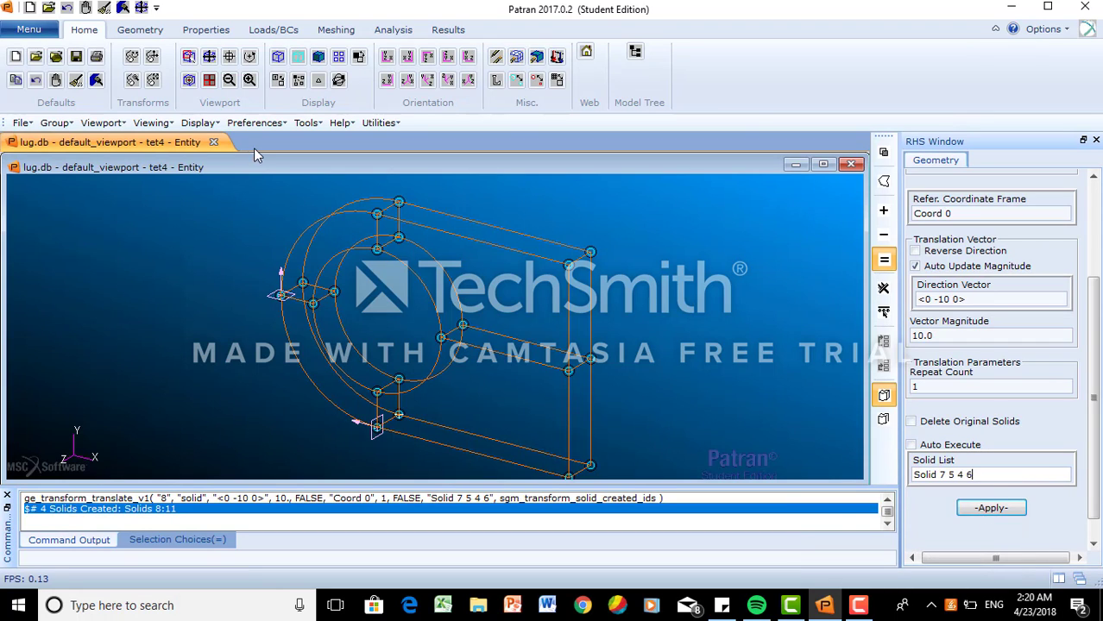
- Create a new group named tet10, make it current, and close the group form
click(29, 29)
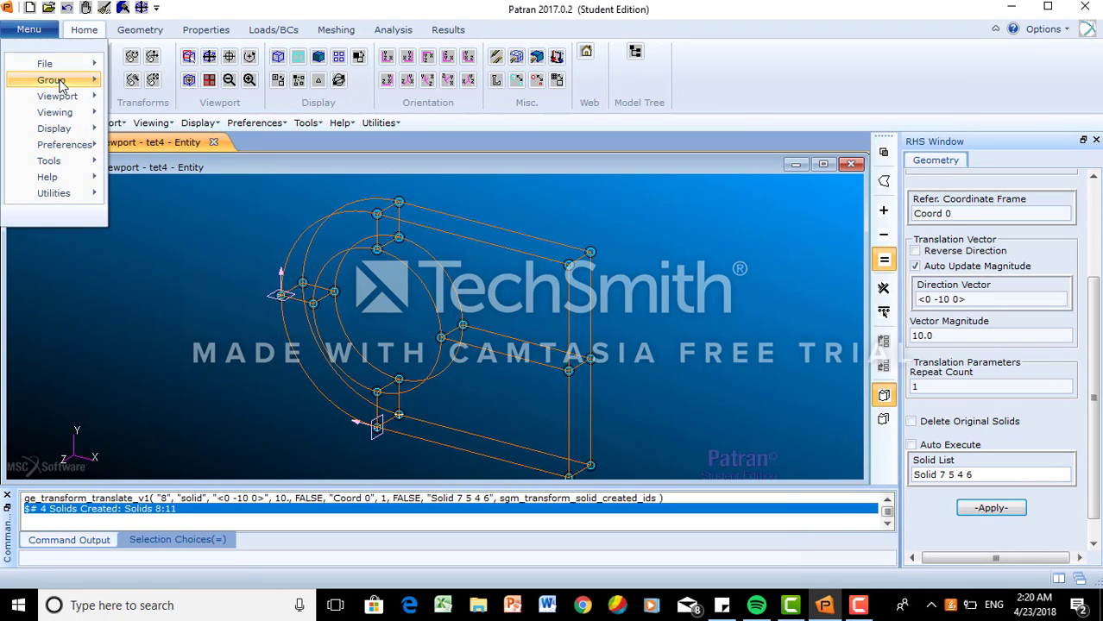
mouse_move(60, 83)
click(147, 83)
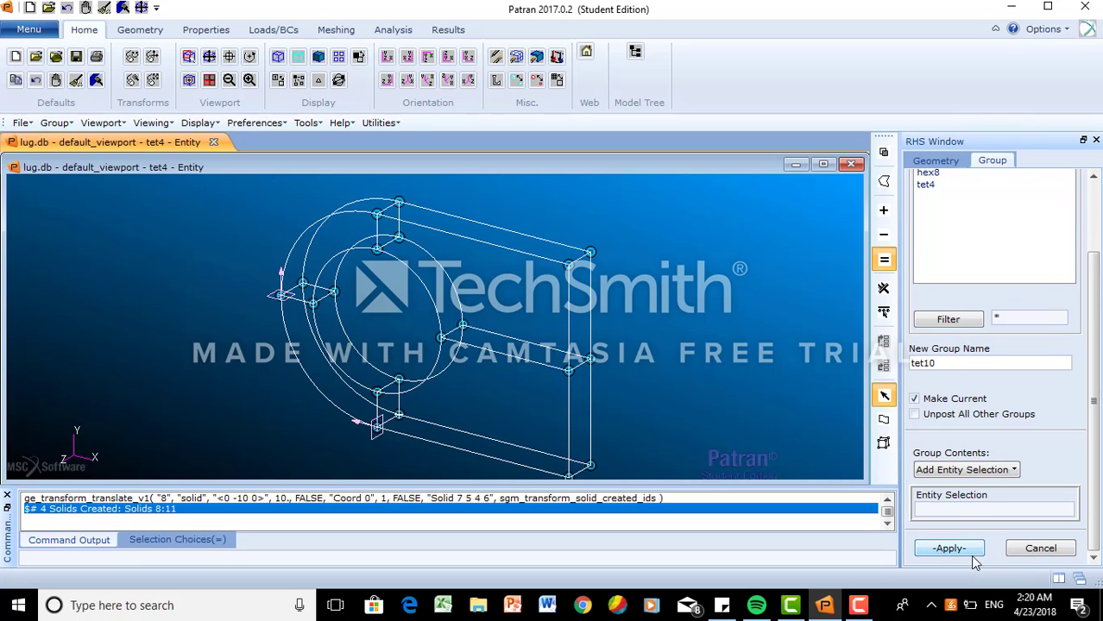
click(949, 549)
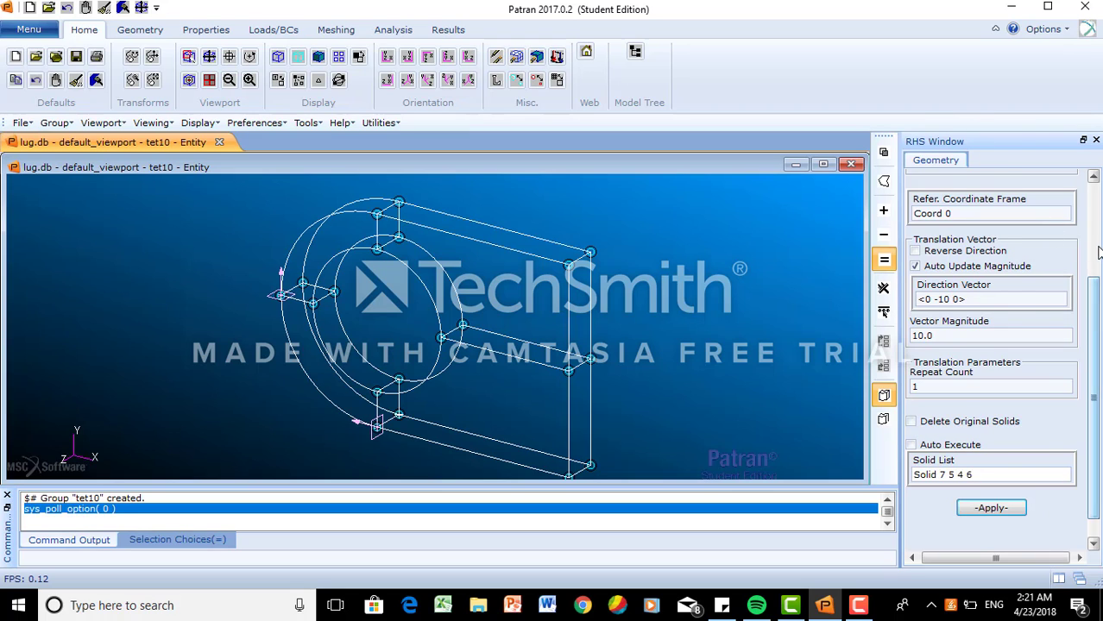
- Set the direction vector of the solid translation to <15 -10 0>
scroll(1099, 251, up, 3)
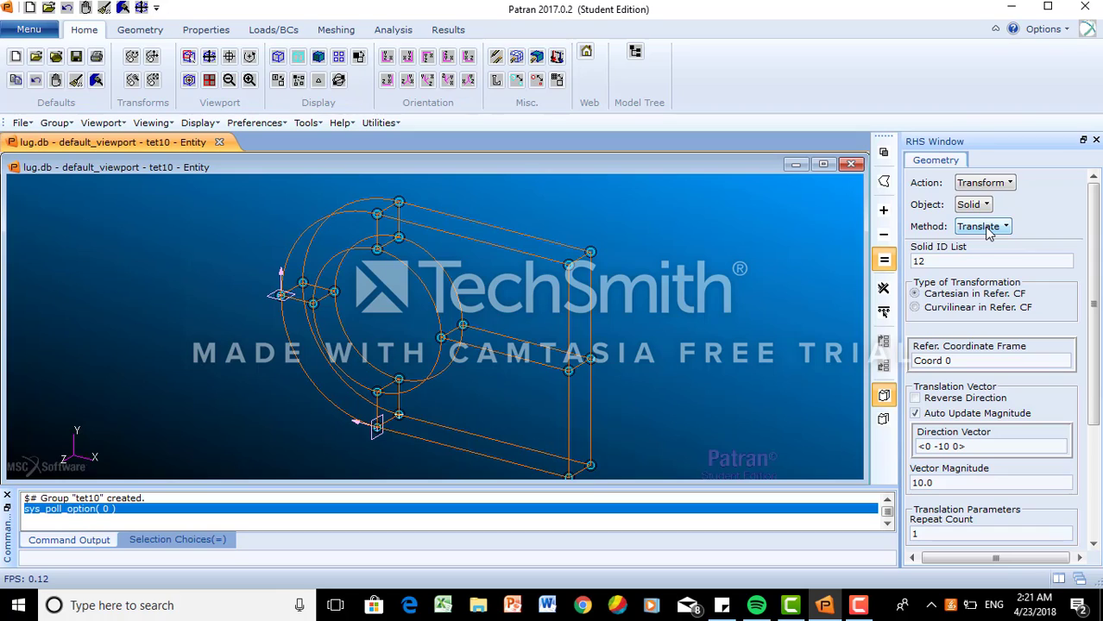
click(931, 448)
key(BackSpace)
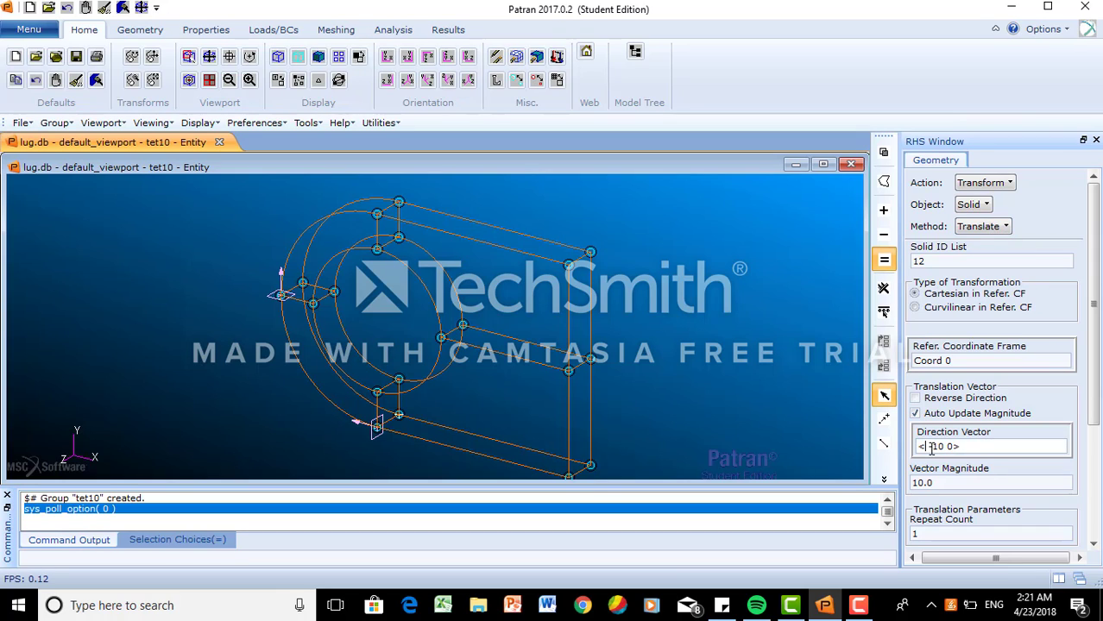
text(15 -)
- Reselect the four original lug pieces, Solids 7, 5, 6 and 4, copy them by the translation, and fit the view
drag(1094, 414, 1096, 522)
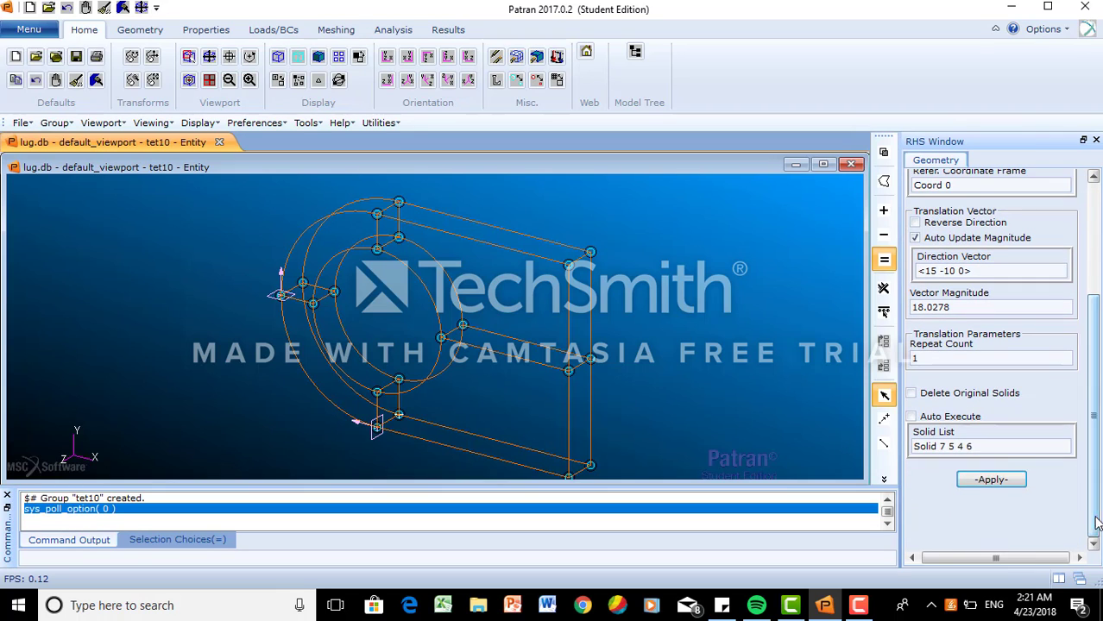
click(980, 447)
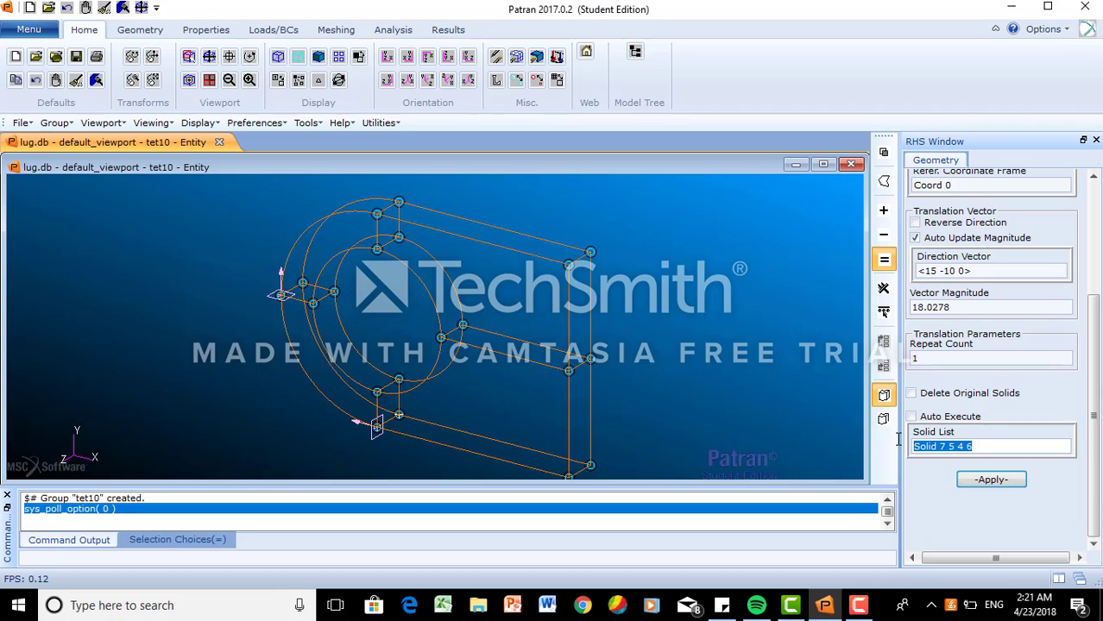
key(Delete)
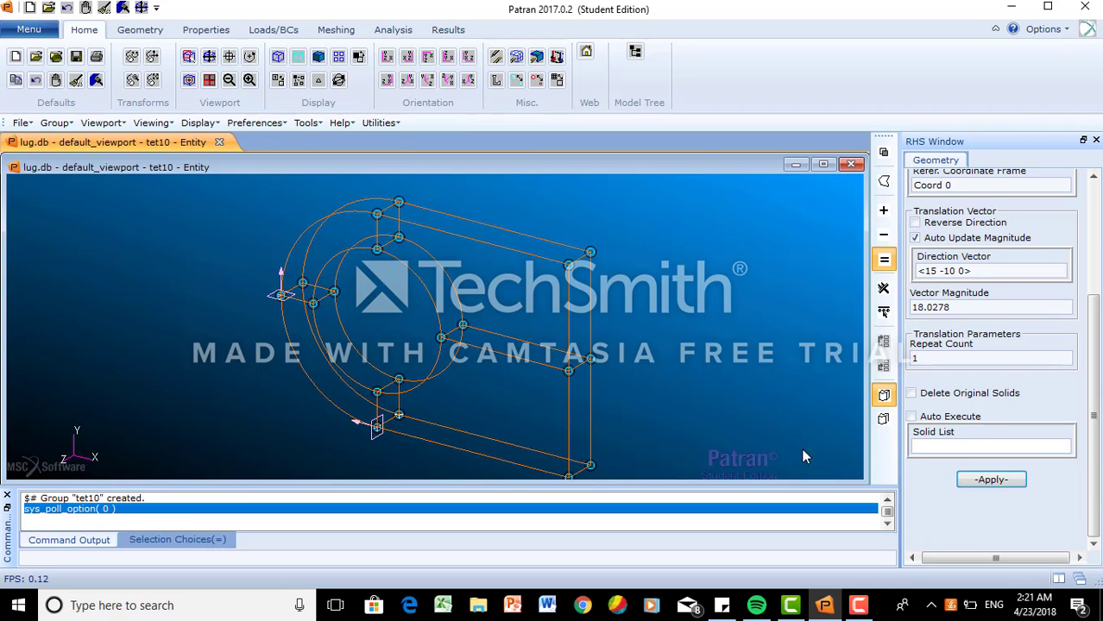
click(570, 330)
click(565, 399)
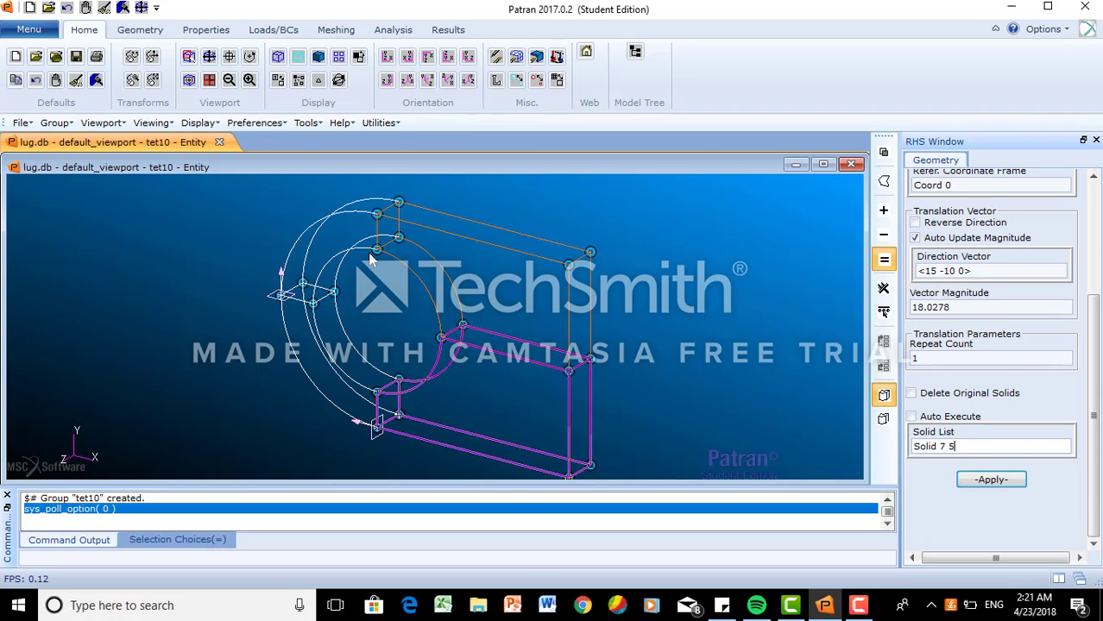
click(328, 230)
click(319, 359)
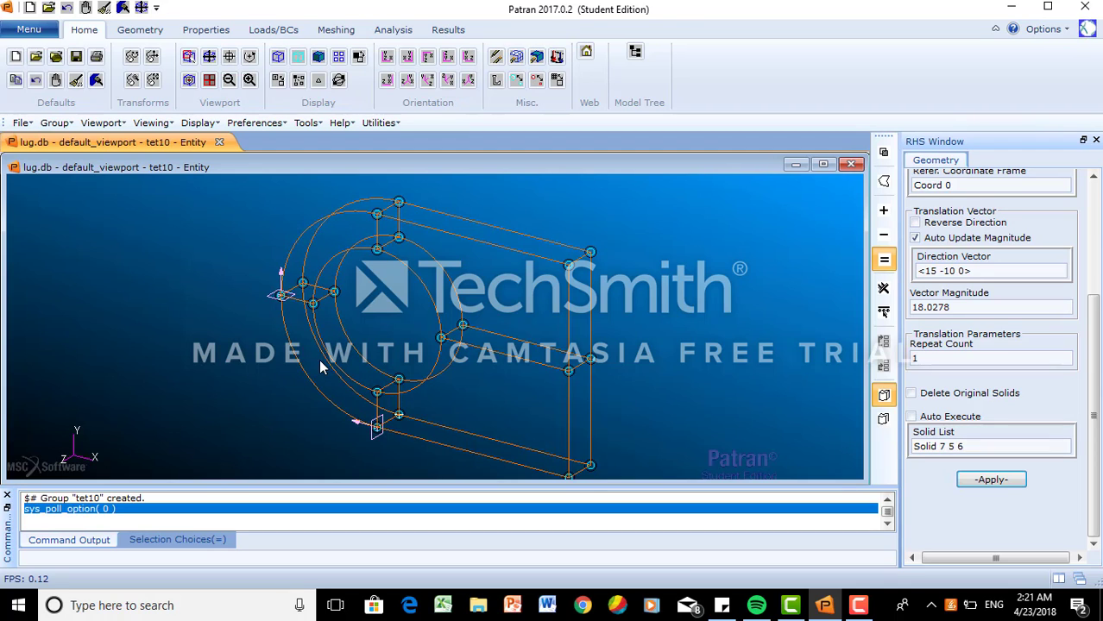
click(1007, 485)
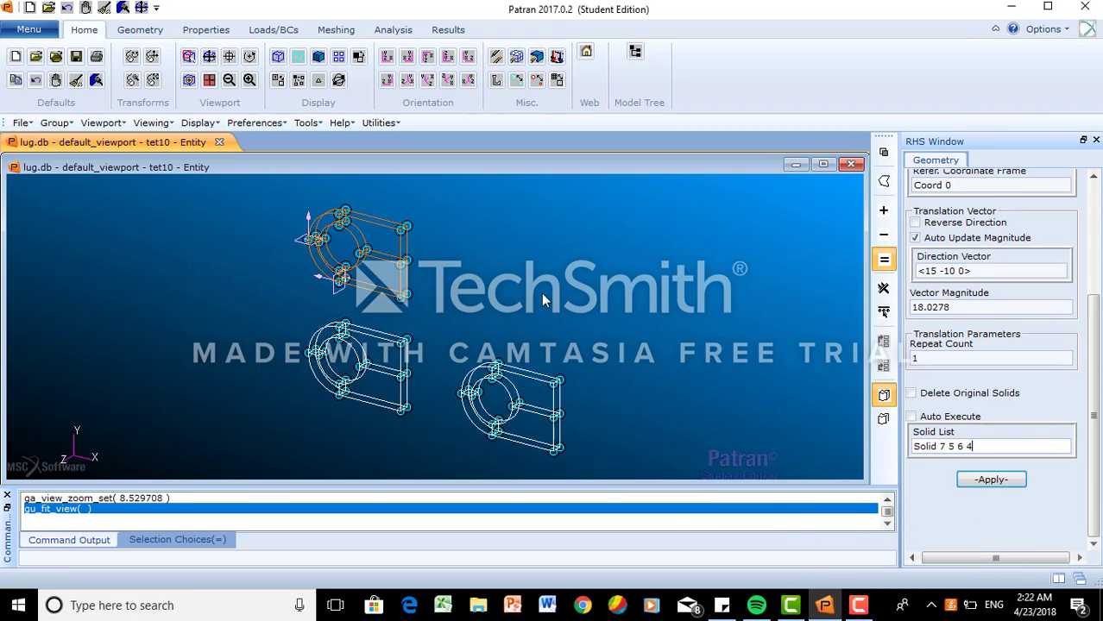
click(211, 57)
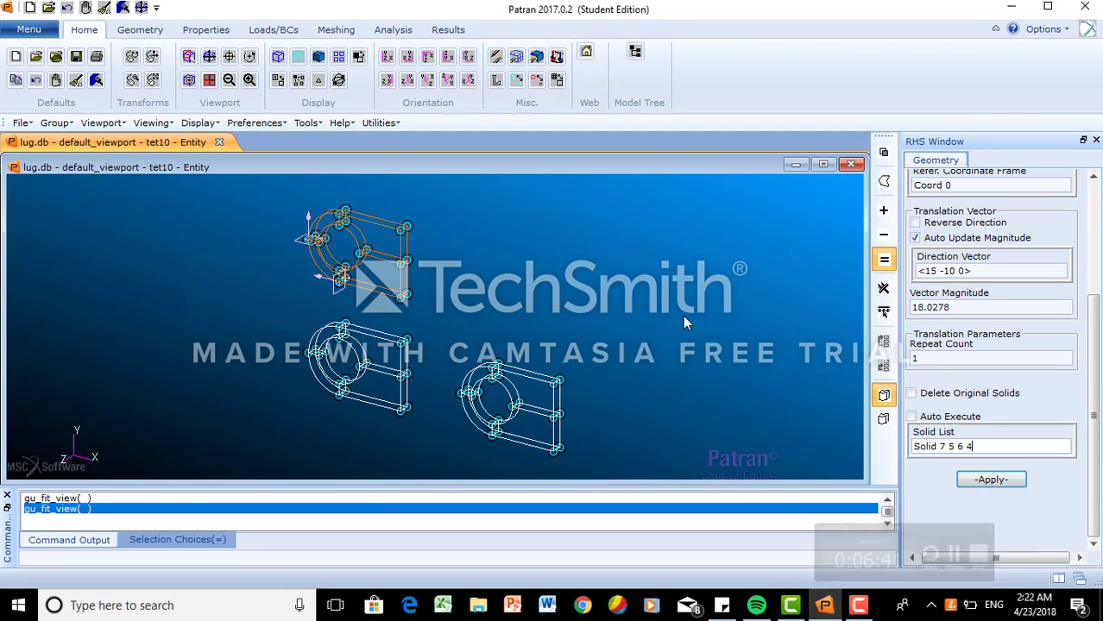
- Post only the hex8 group, close the group form, and fit the view to the original lug
click(28, 29)
mouse_move(50, 80)
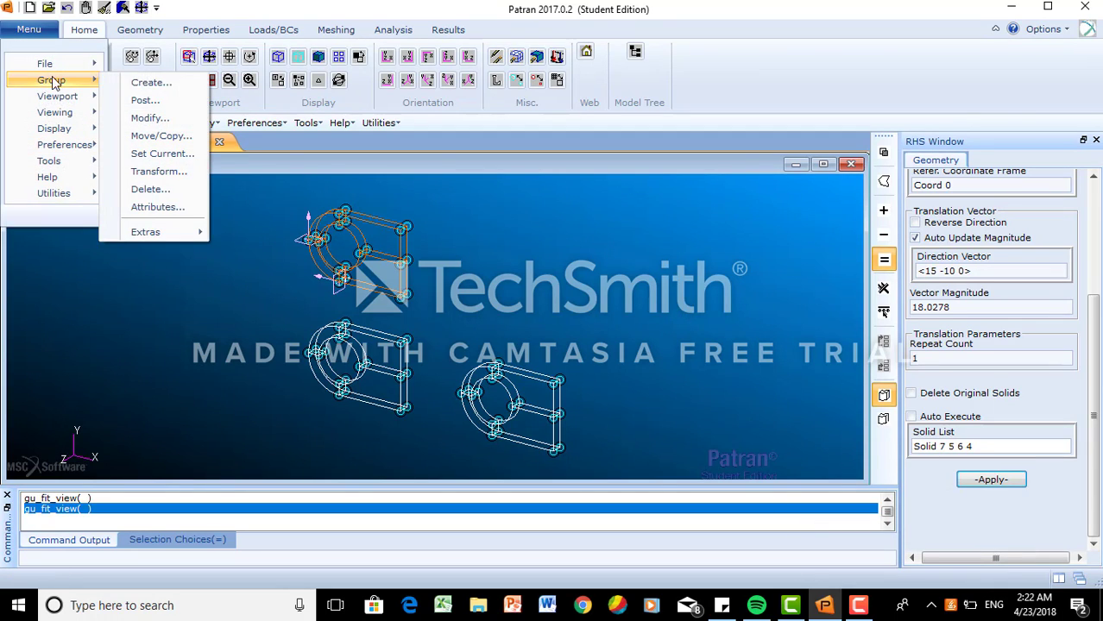
click(145, 100)
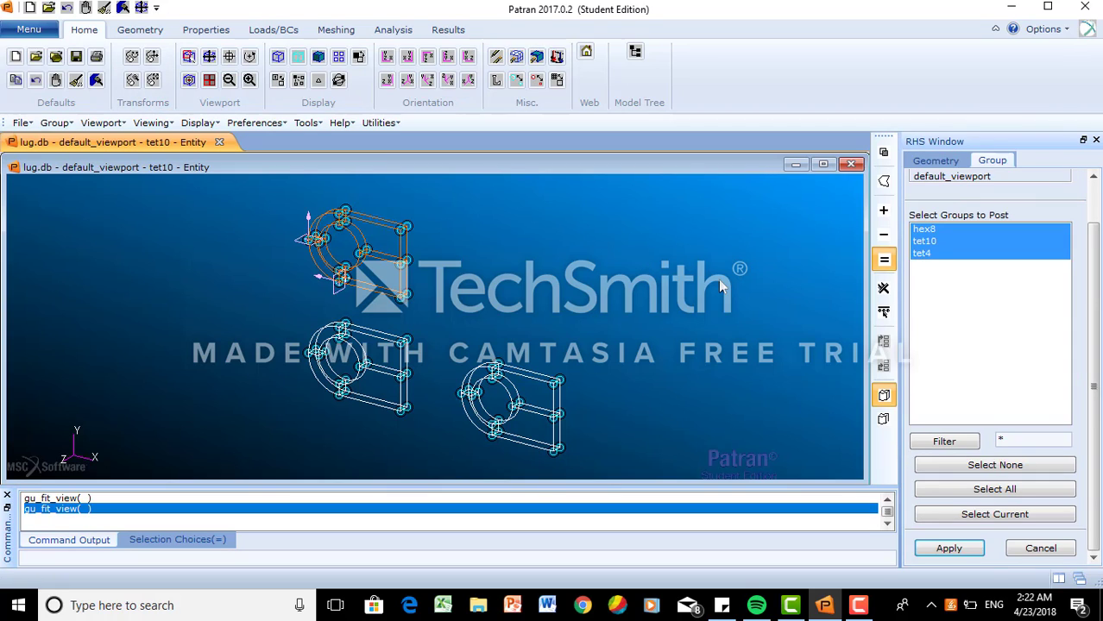
click(938, 231)
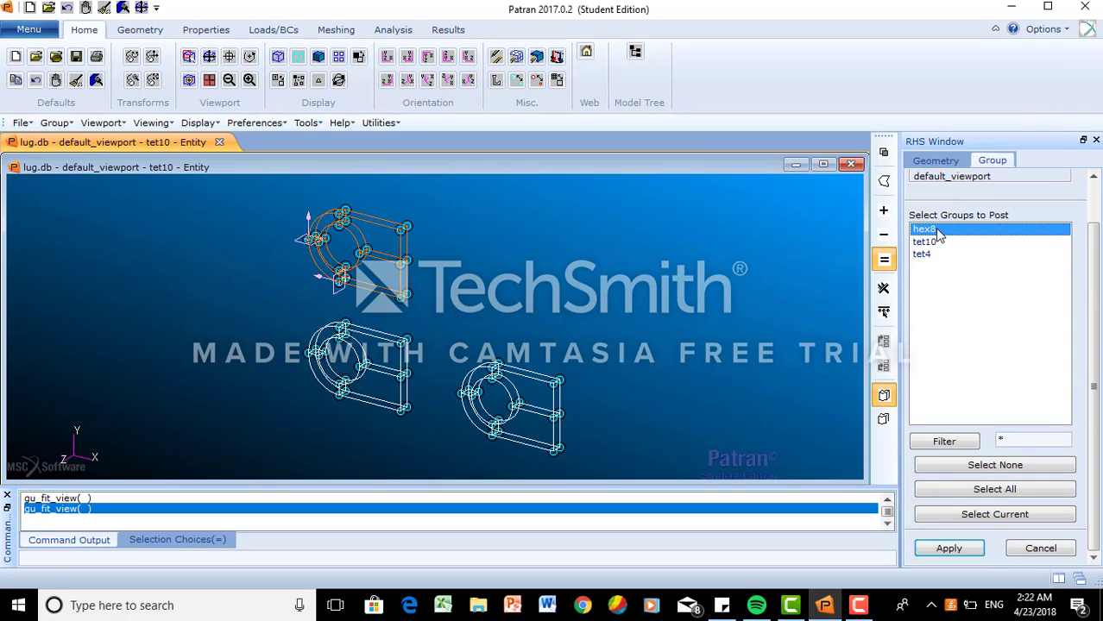
click(959, 549)
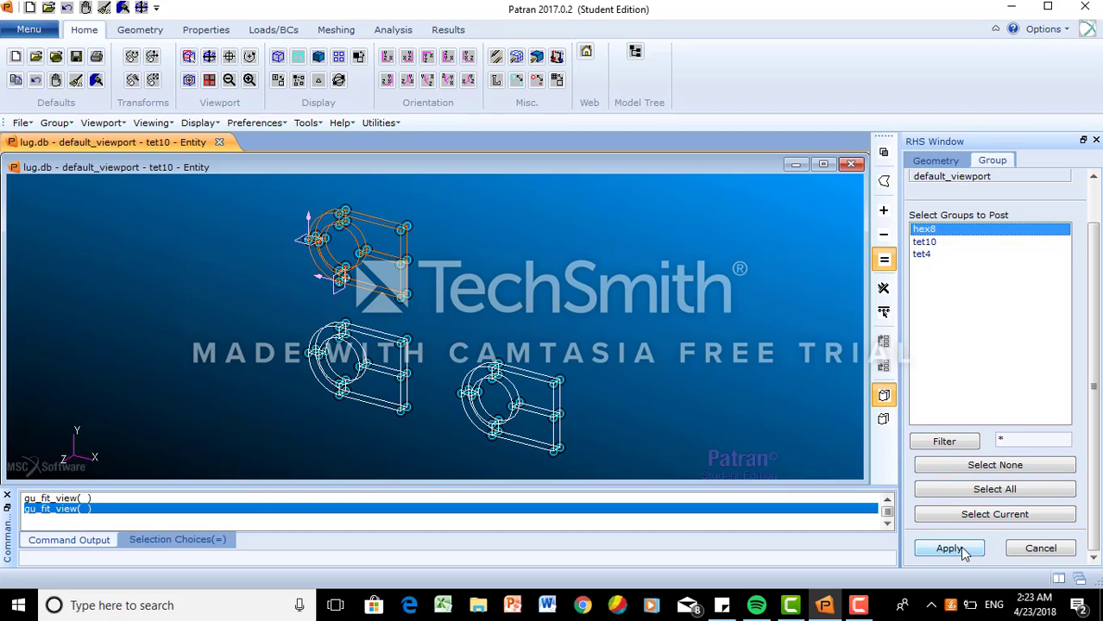
click(1039, 549)
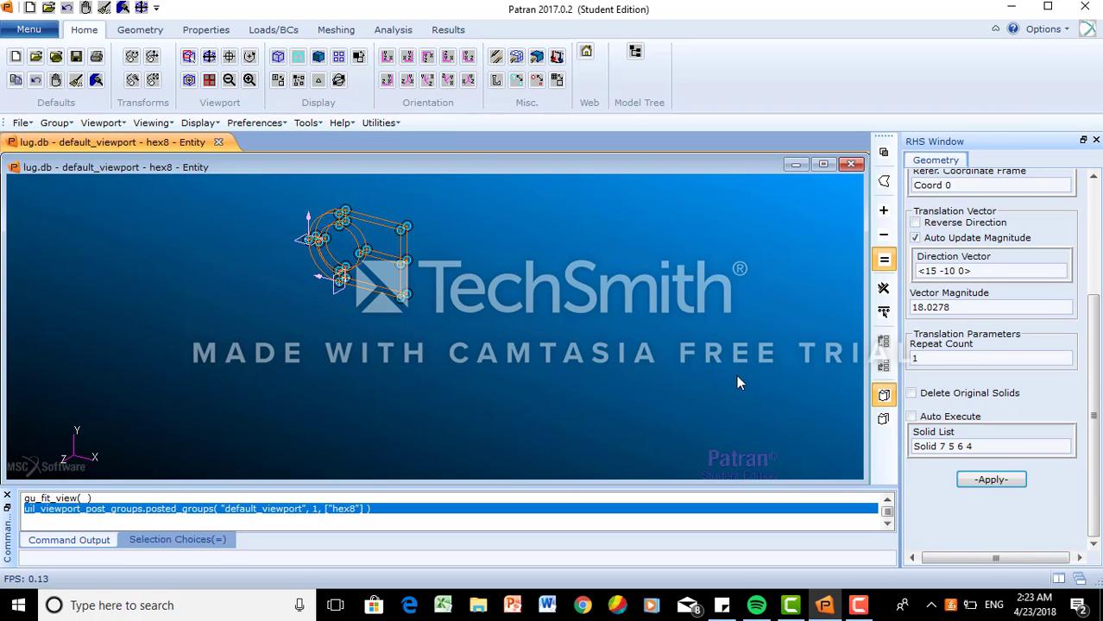
click(209, 57)
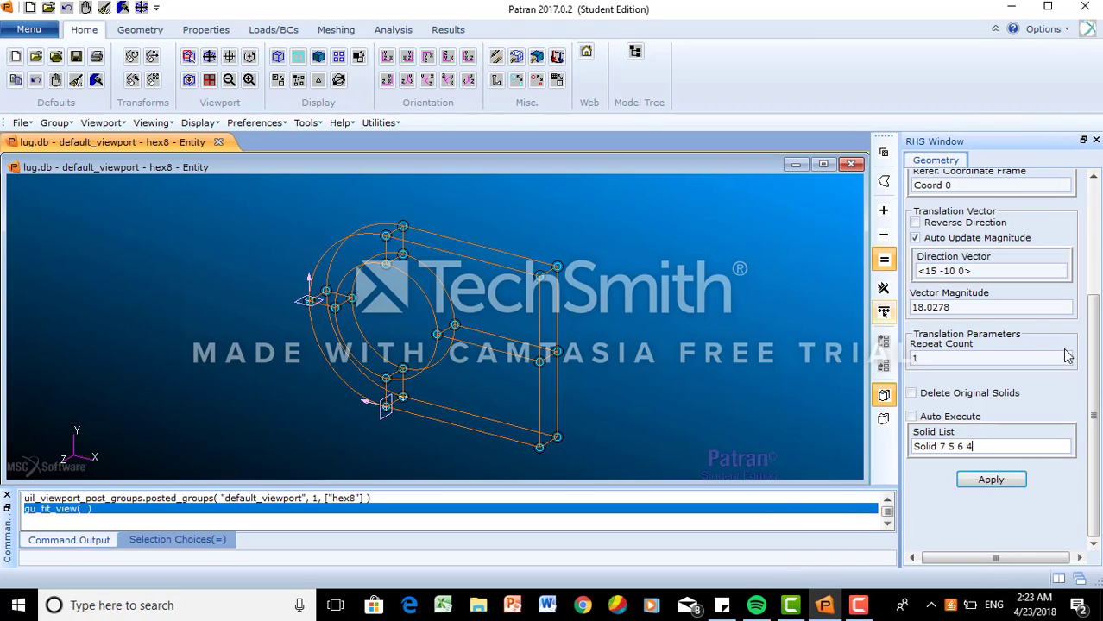
- Extract points at parametric position 0.5 on the lower lug edges Solid 5.7.4, 5.7.2, 4.4.4, 4.5.2 and 5.5.3
drag(1096, 355, 1096, 241)
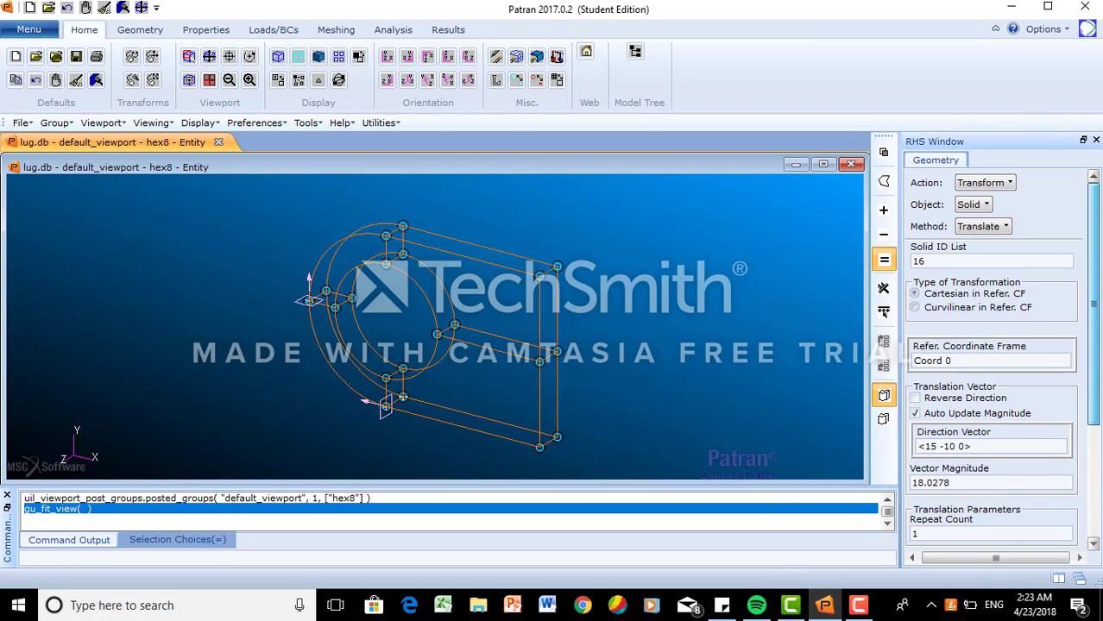
click(999, 184)
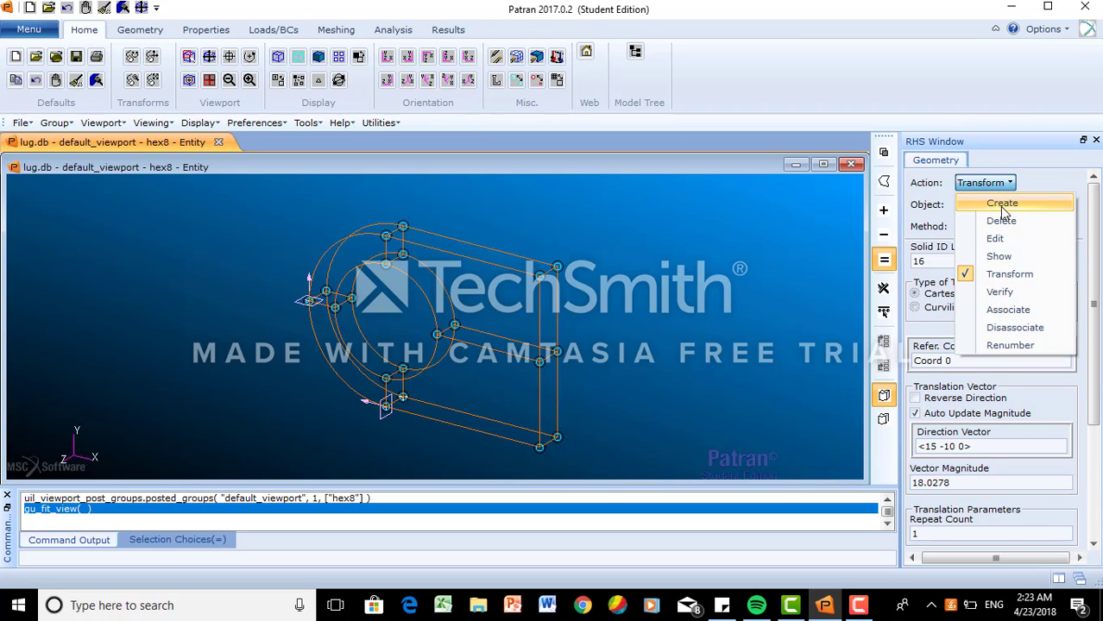
click(1002, 206)
click(977, 205)
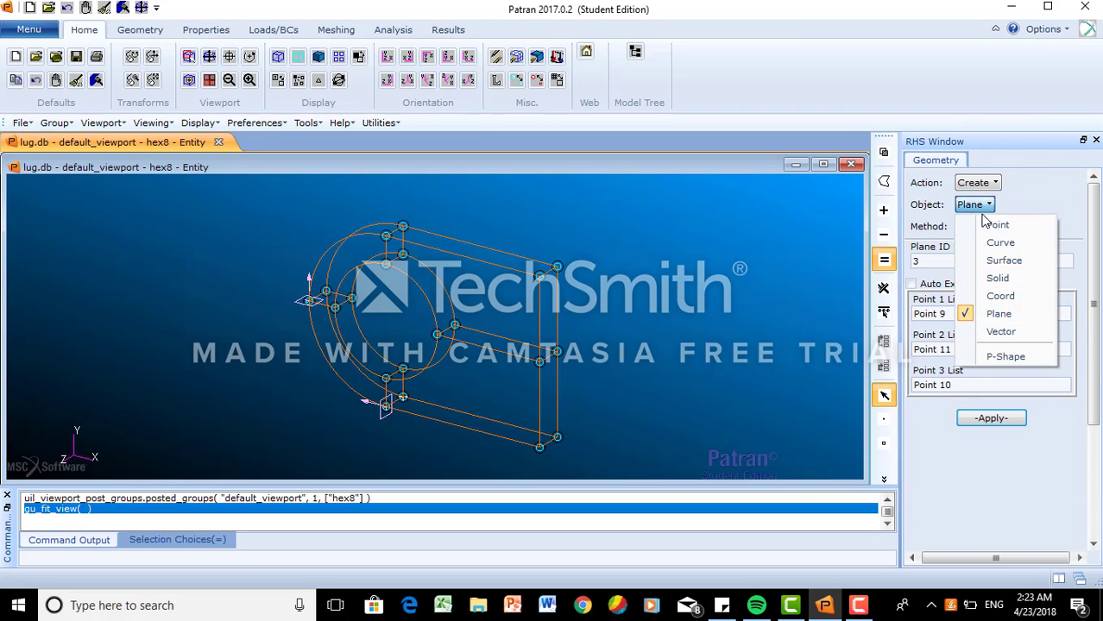
click(989, 226)
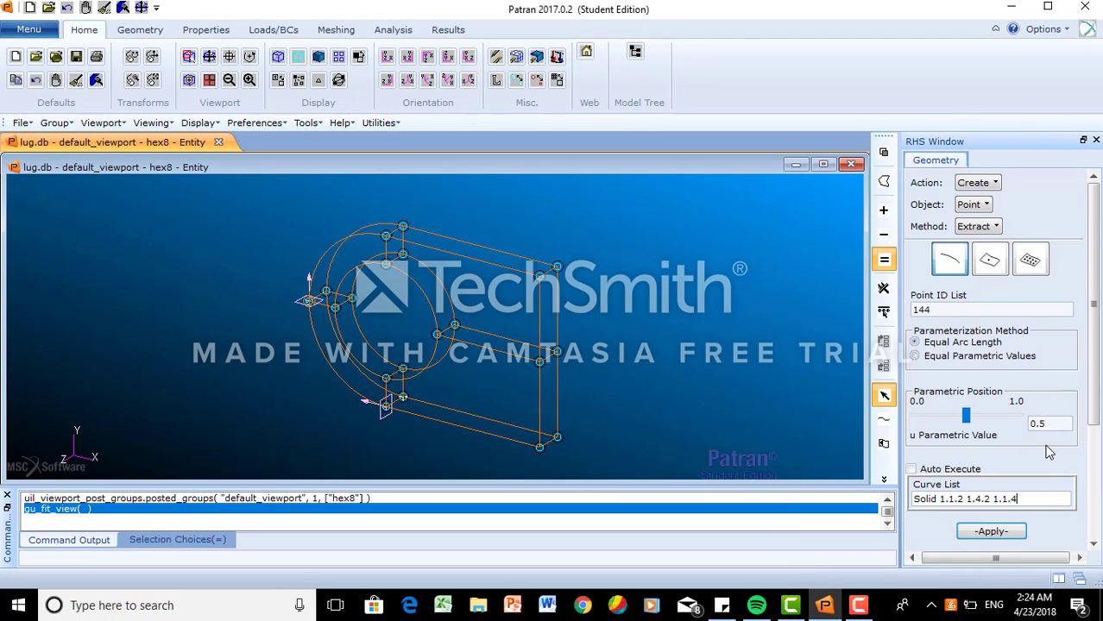
key(BackSpace)
key(BackSpace)
key(BackSpace)
key(BackSpace)
key(BackSpace)
key(BackSpace)
key(BackSpace)
key(BackSpace)
key(BackSpace)
key(BackSpace)
key(BackSpace)
key(BackSpace)
key(BackSpace)
key(BackSpace)
key(BackSpace)
key(BackSpace)
key(BackSpace)
key(BackSpace)
key(BackSpace)
key(BackSpace)
click(437, 362)
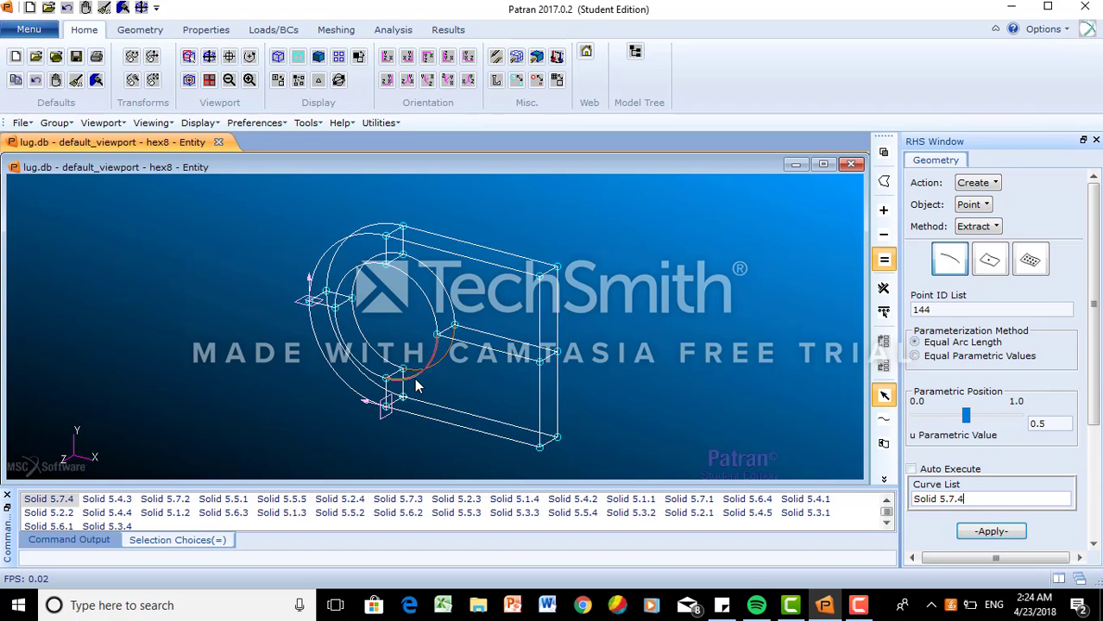
click(416, 386)
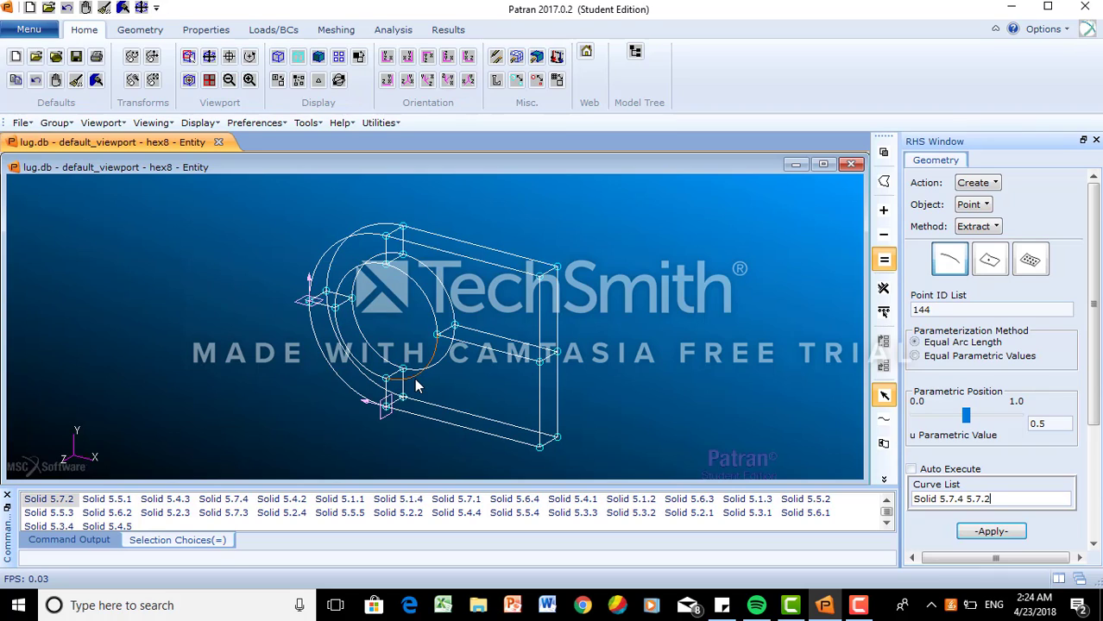
click(377, 361)
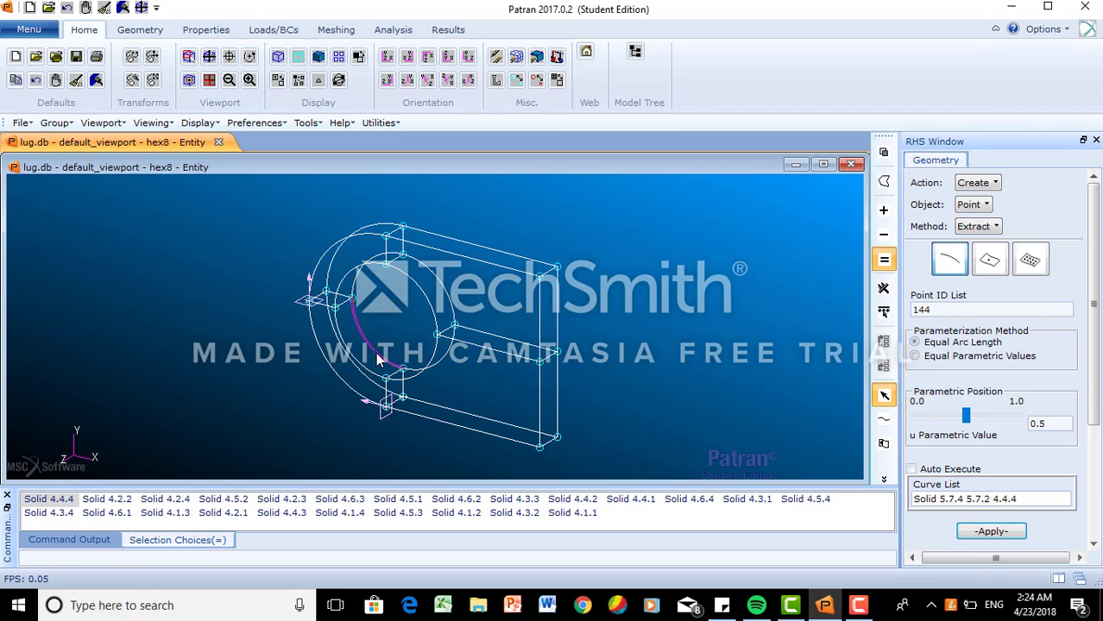
click(368, 375)
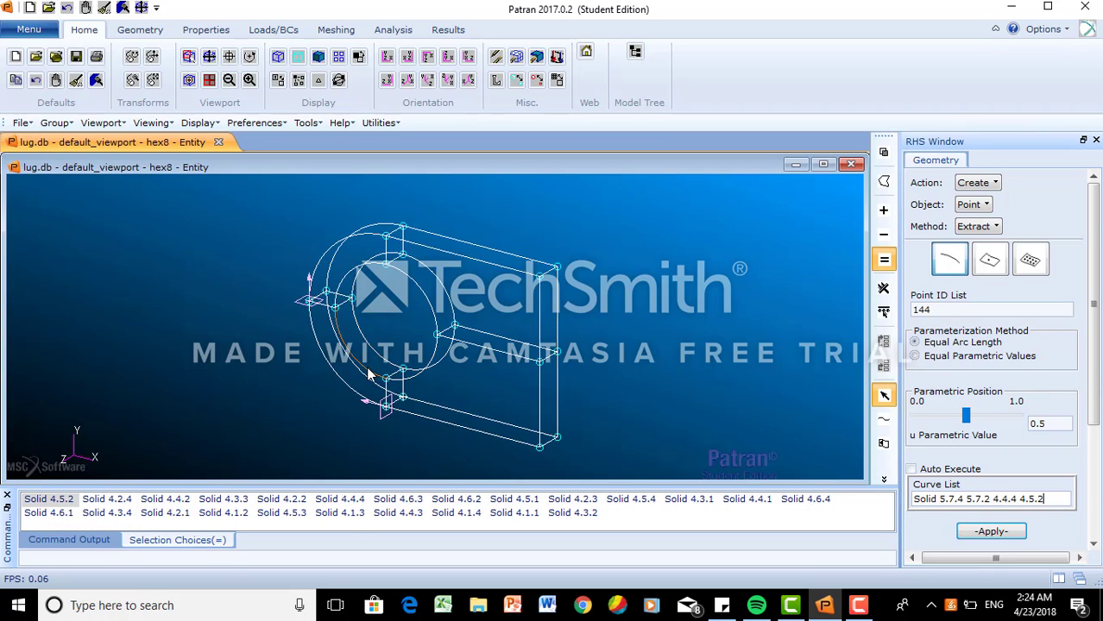
click(436, 423)
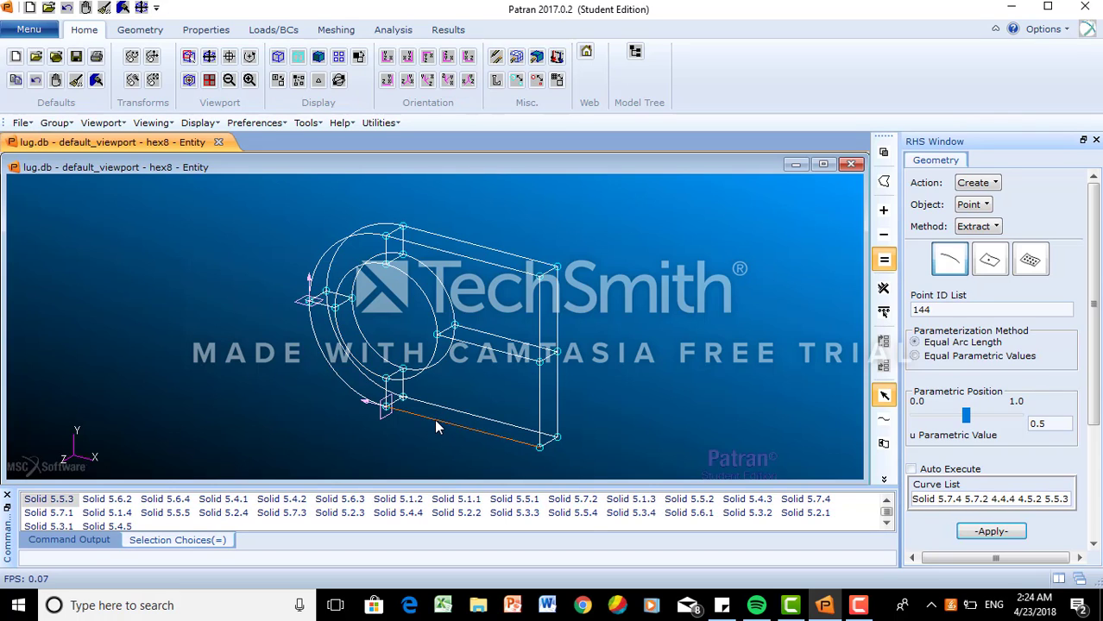
click(989, 532)
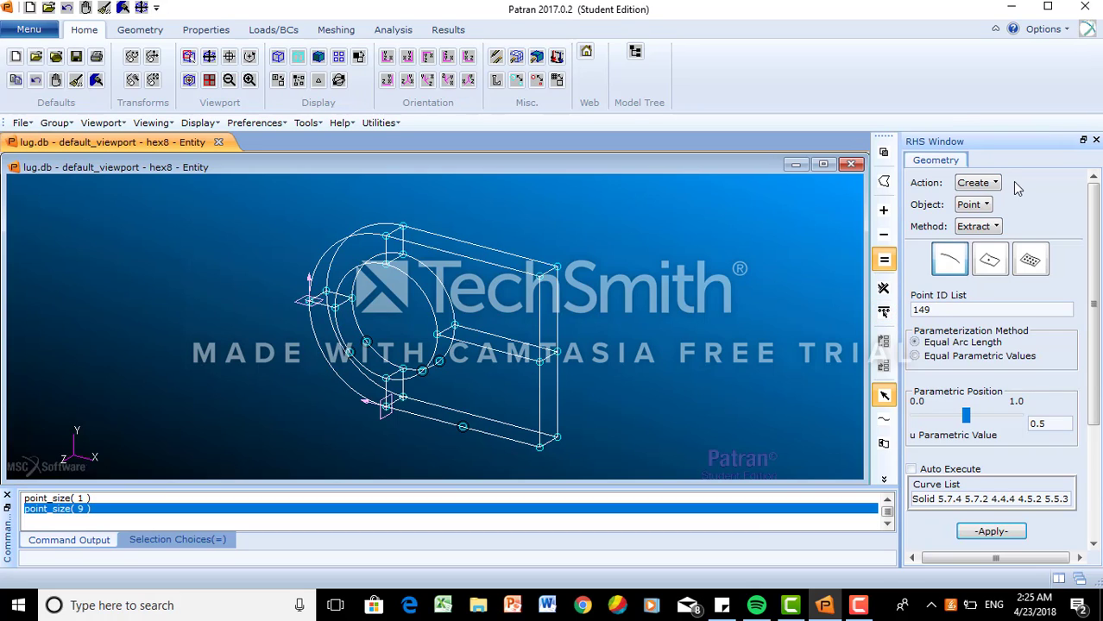
- Create arc-center points for the hole's curved edges Solid 4.2.2 and 4.5.2, replacing the previous curve list
click(992, 226)
click(1009, 264)
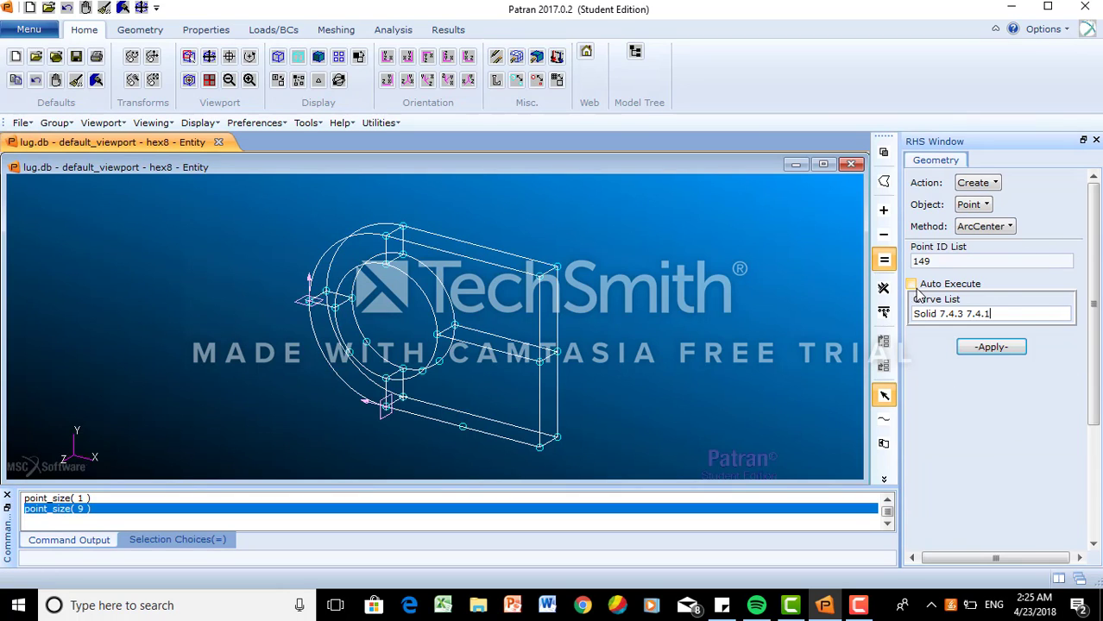
key(BackSpace)
key(BackSpace)
key(BackSpace)
key(BackSpace)
key(BackSpace)
key(BackSpace)
key(BackSpace)
key(BackSpace)
key(BackSpace)
key(BackSpace)
key(BackSpace)
key(BackSpace)
key(BackSpace)
key(BackSpace)
key(BackSpace)
key(BackSpace)
key(BackSpace)
click(376, 358)
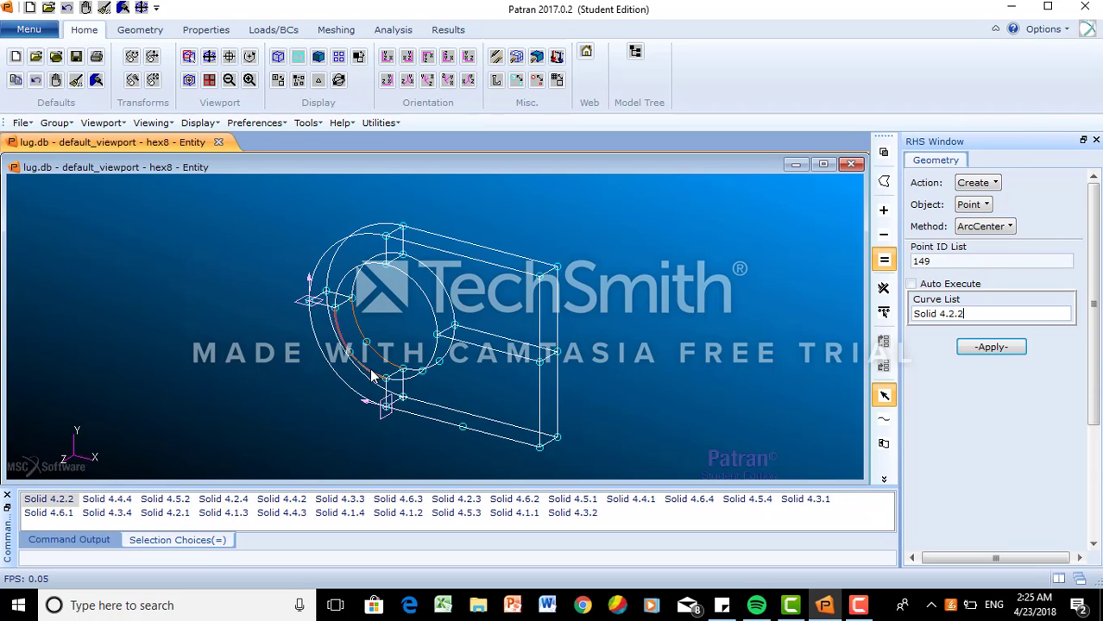
shift+click(380, 369)
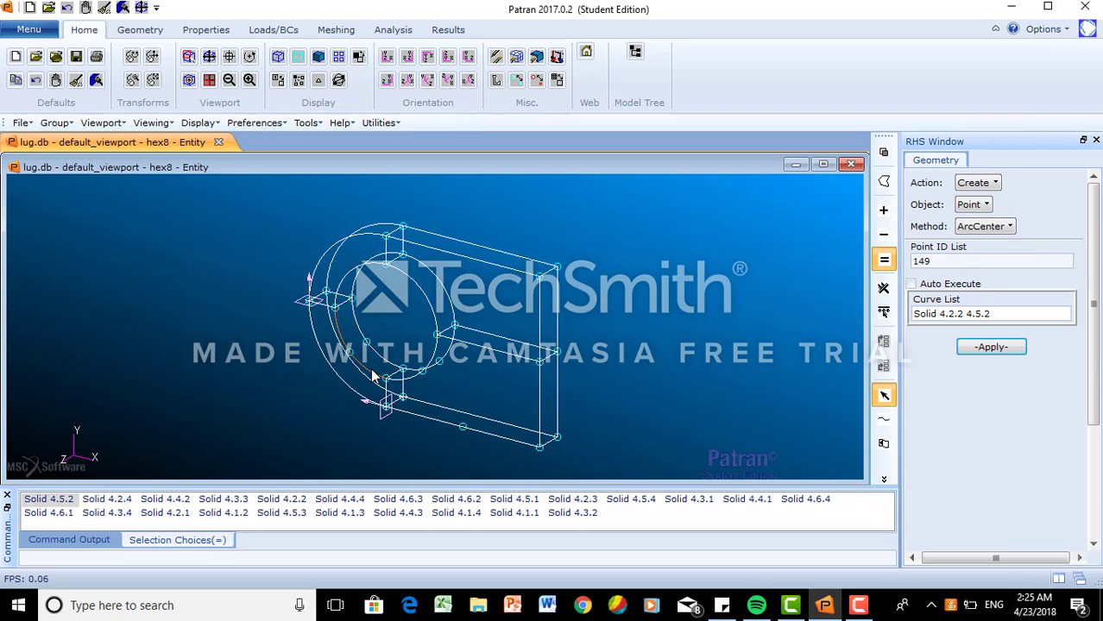
click(989, 346)
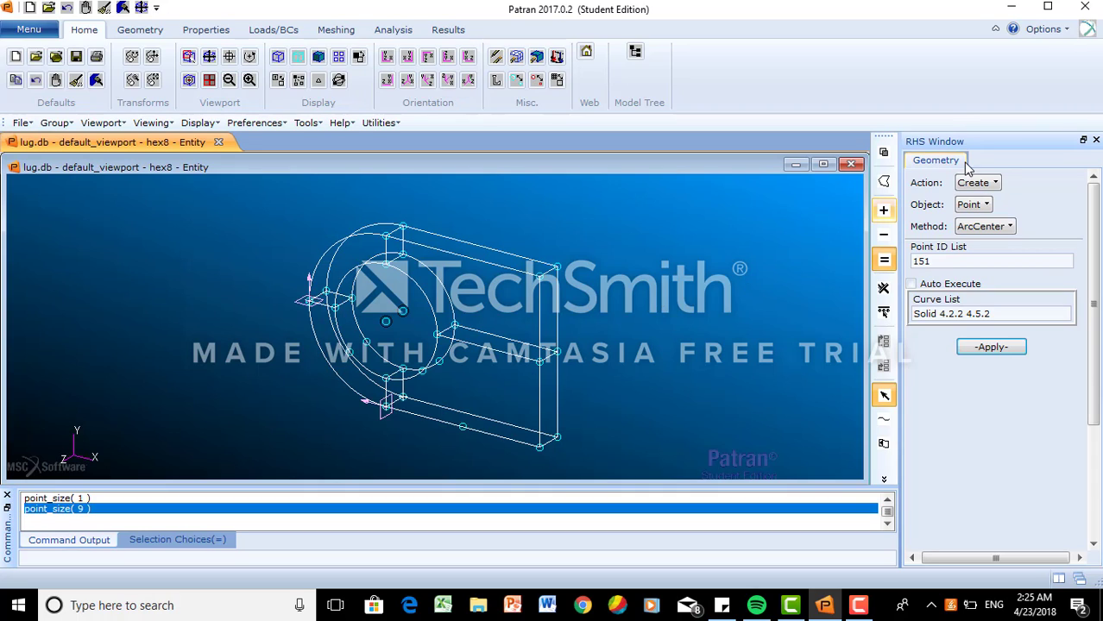
- Create a plane with the 3 Points method through Points 147, 150 and 146
click(989, 205)
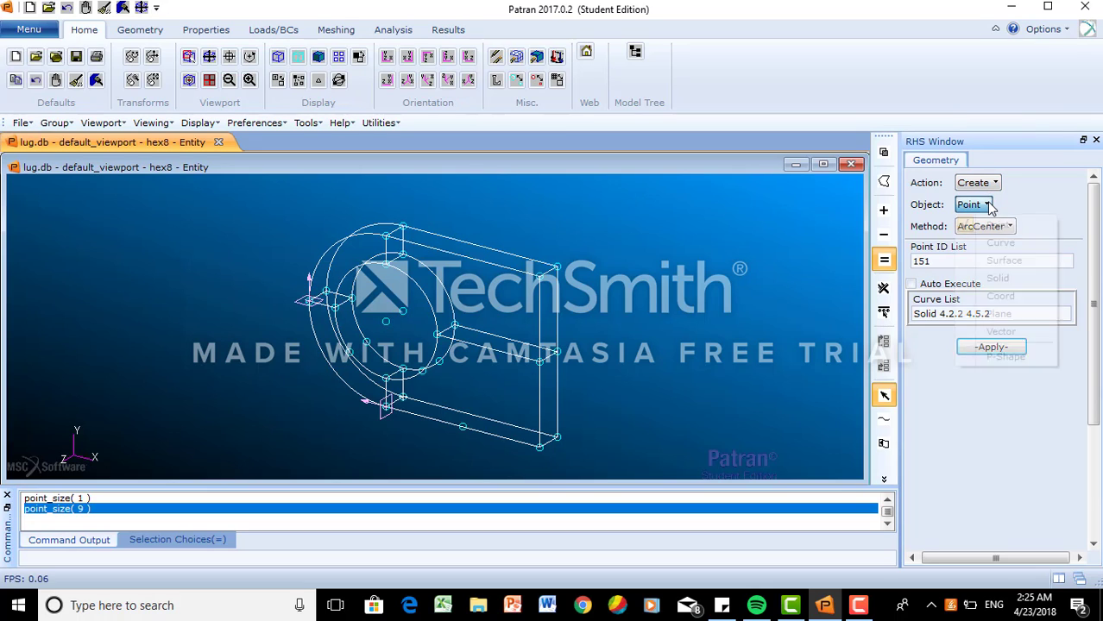
click(1014, 310)
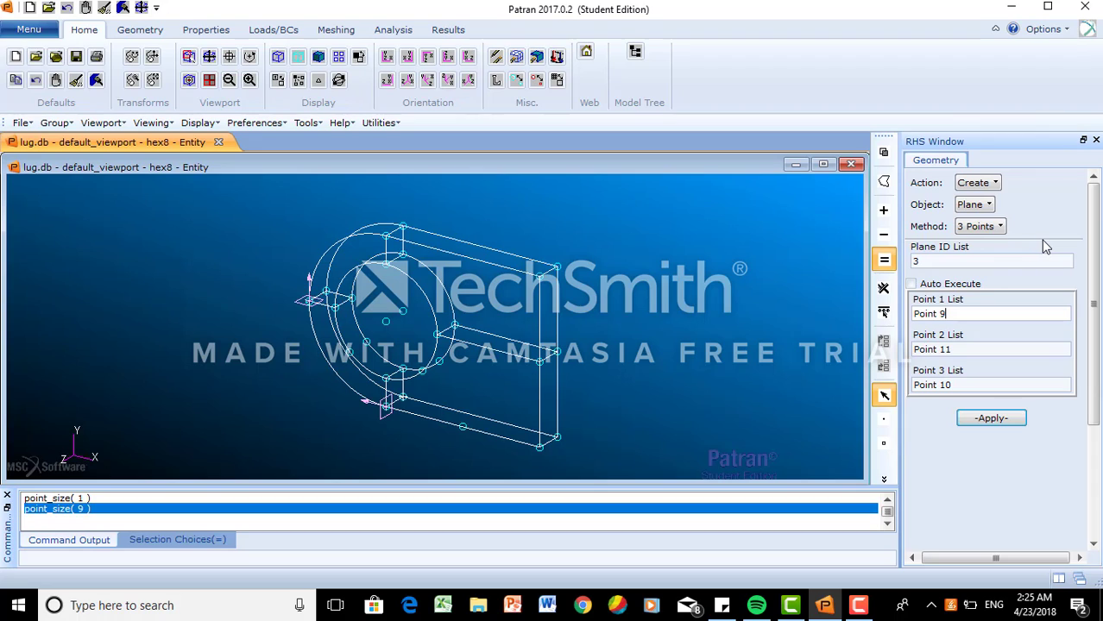
key(BackSpace)
key(BackSpace)
key(BackSpace)
key(BackSpace)
key(BackSpace)
key(BackSpace)
key(BackSpace)
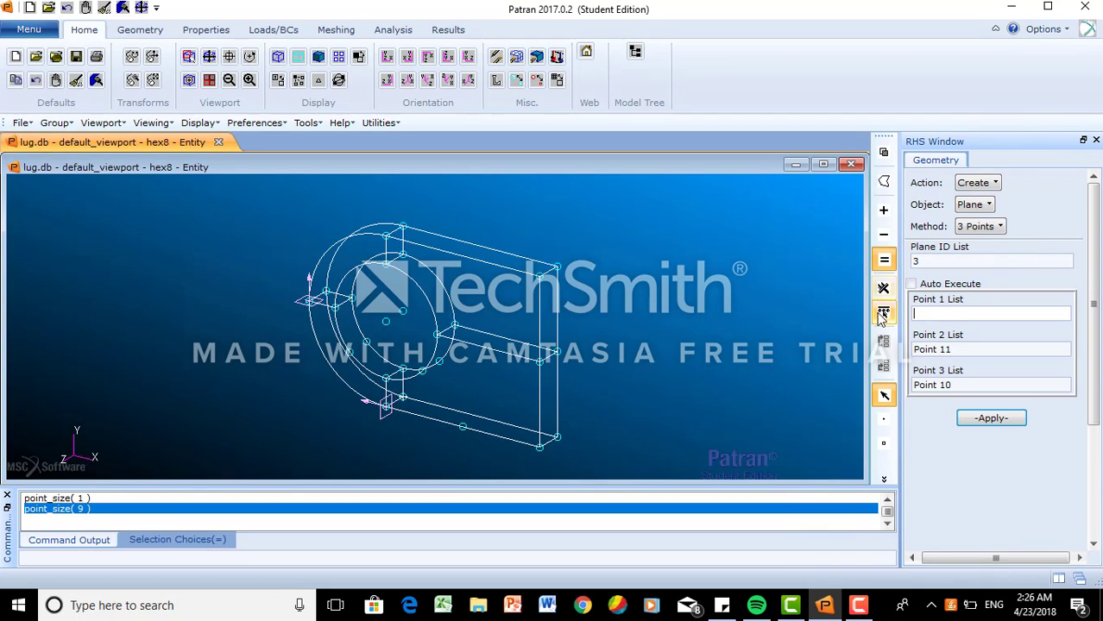
click(386, 325)
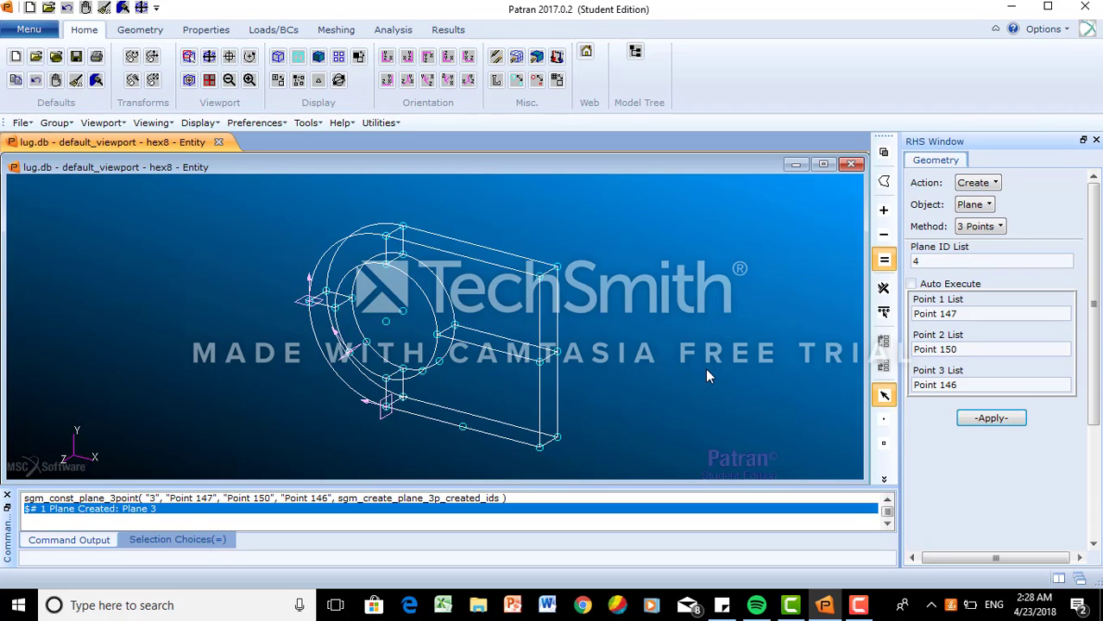
- Switch to breaking solids by a plane, choose Solid 5 as the solid, and empty the break plane list
click(989, 187)
click(998, 239)
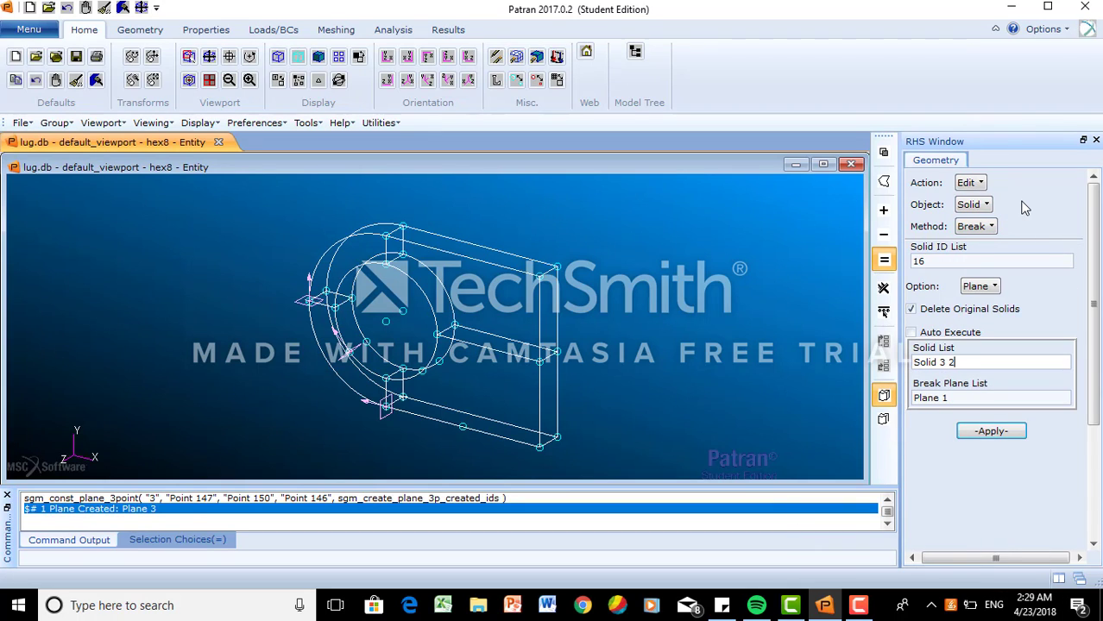
key(BackSpace)
key(BackSpace)
key(BackSpace)
key(BackSpace)
key(BackSpace)
key(BackSpace)
key(BackSpace)
key(BackSpace)
key(BackSpace)
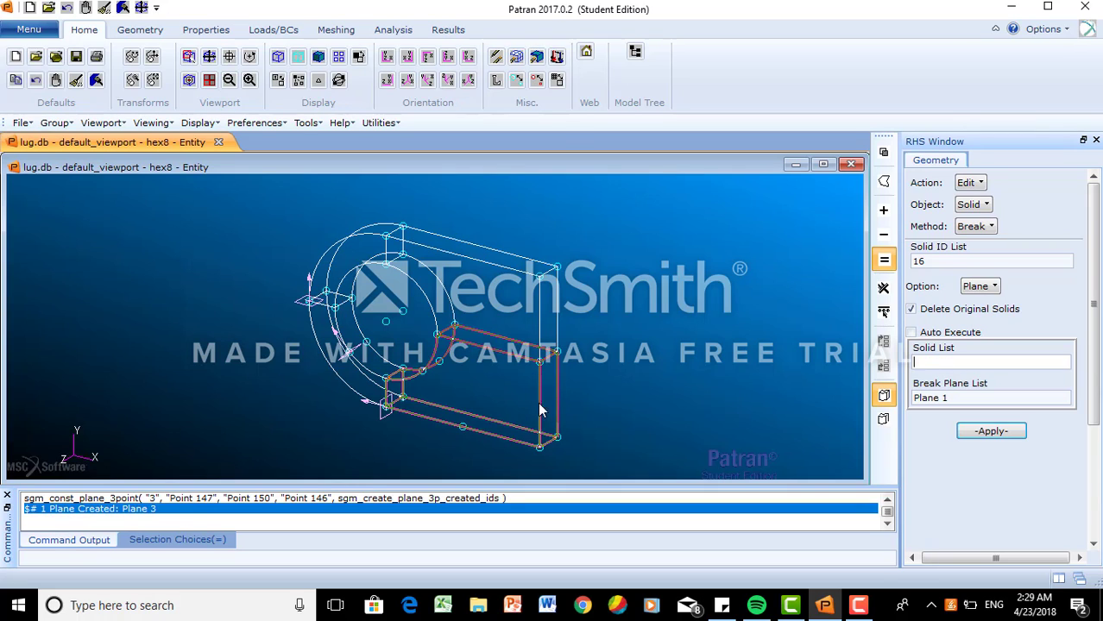
click(491, 393)
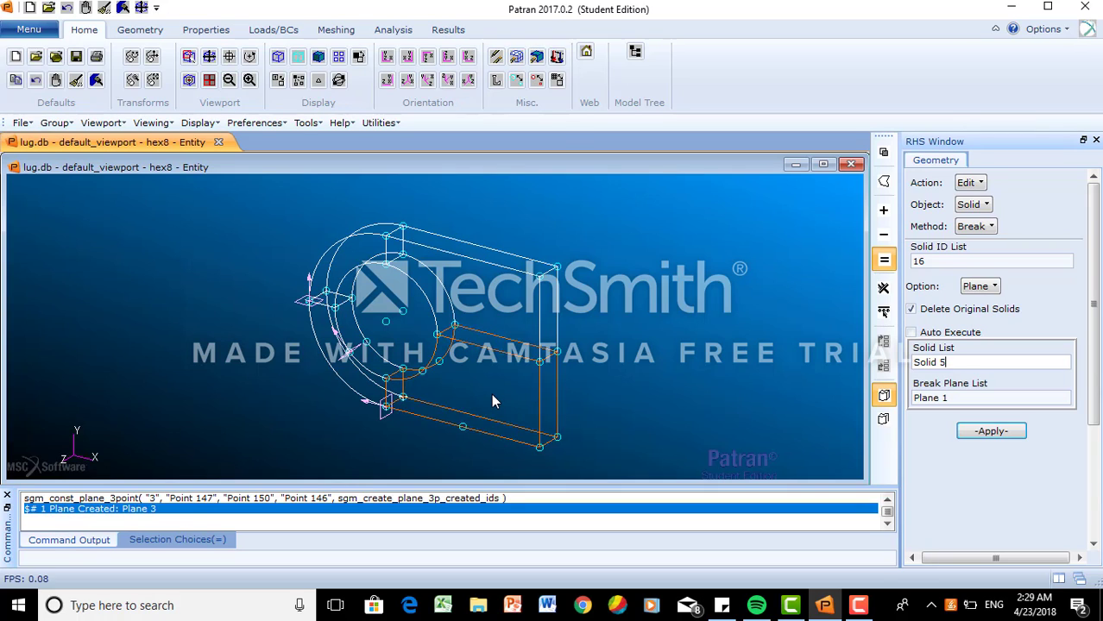
click(953, 398)
key(BackSpace)
key(BackSpace)
key(BackSpace)
key(BackSpace)
key(BackSpace)
key(BackSpace)
key(BackSpace)
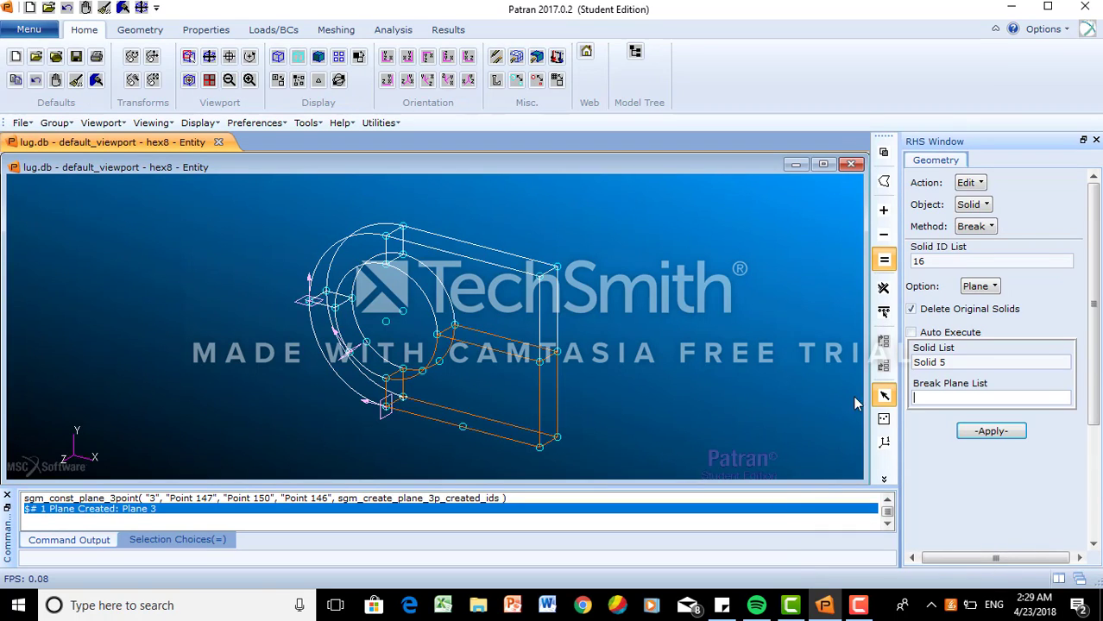
- Replace the chosen solid with the curved piece Solid 4, break it with Plane 3, and delete the original solid
click(968, 363)
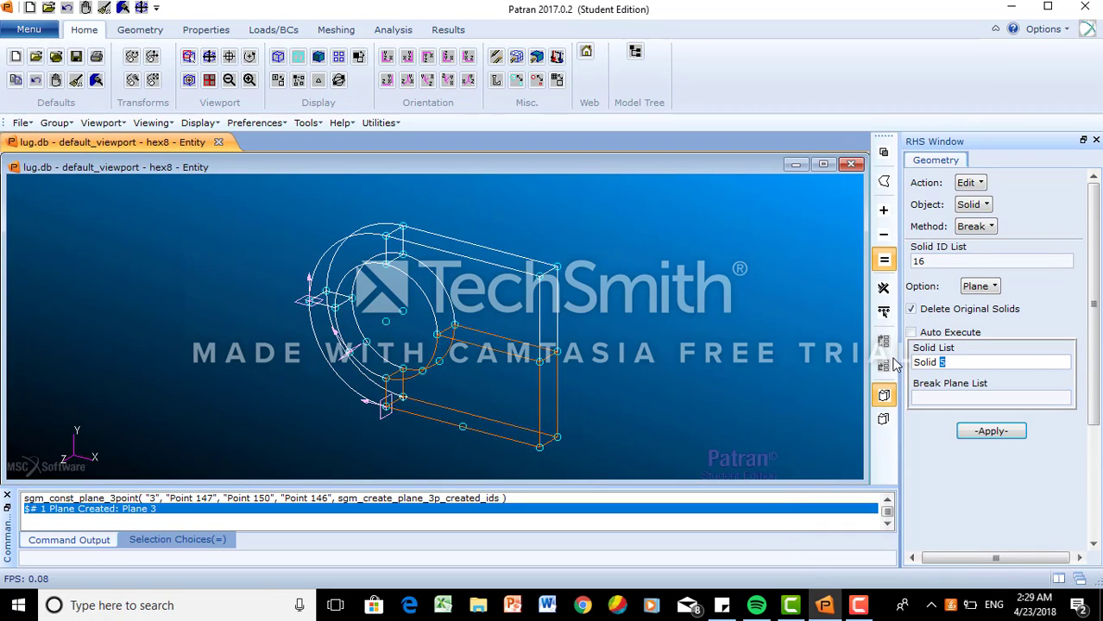
key(BackSpace)
key(BackSpace)
key(BackSpace)
key(BackSpace)
key(BackSpace)
key(BackSpace)
key(BackSpace)
click(361, 393)
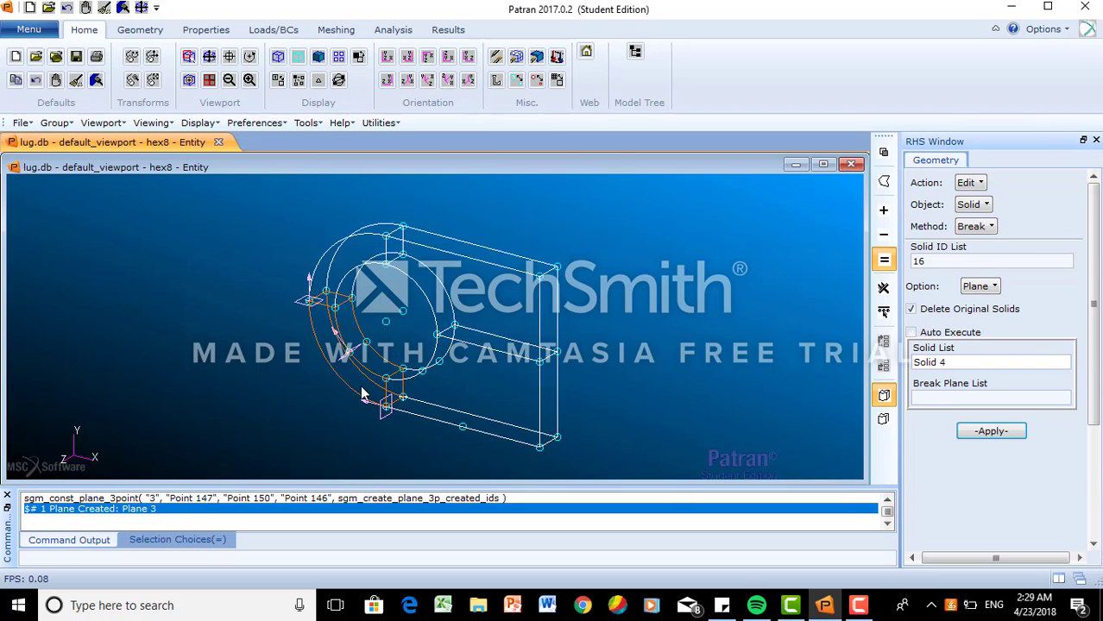
click(936, 399)
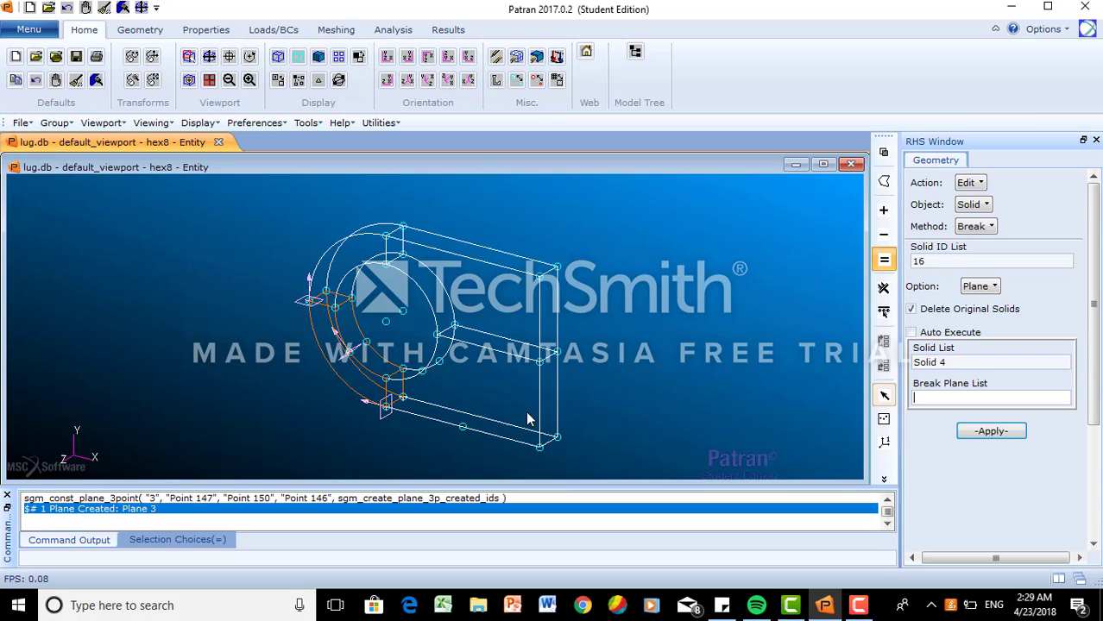
click(351, 354)
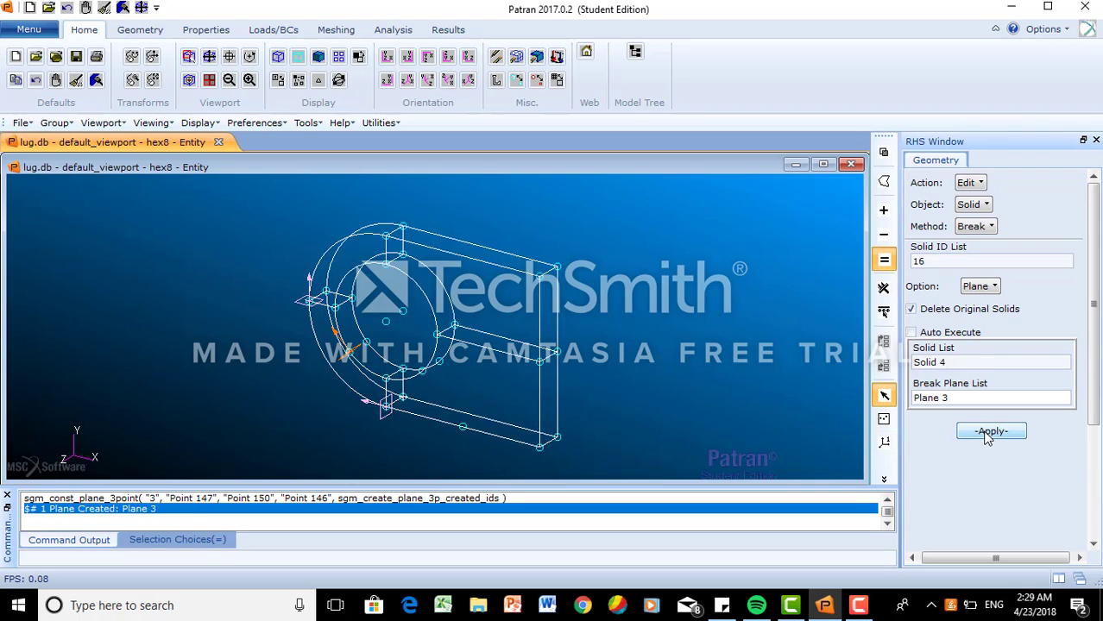
click(990, 433)
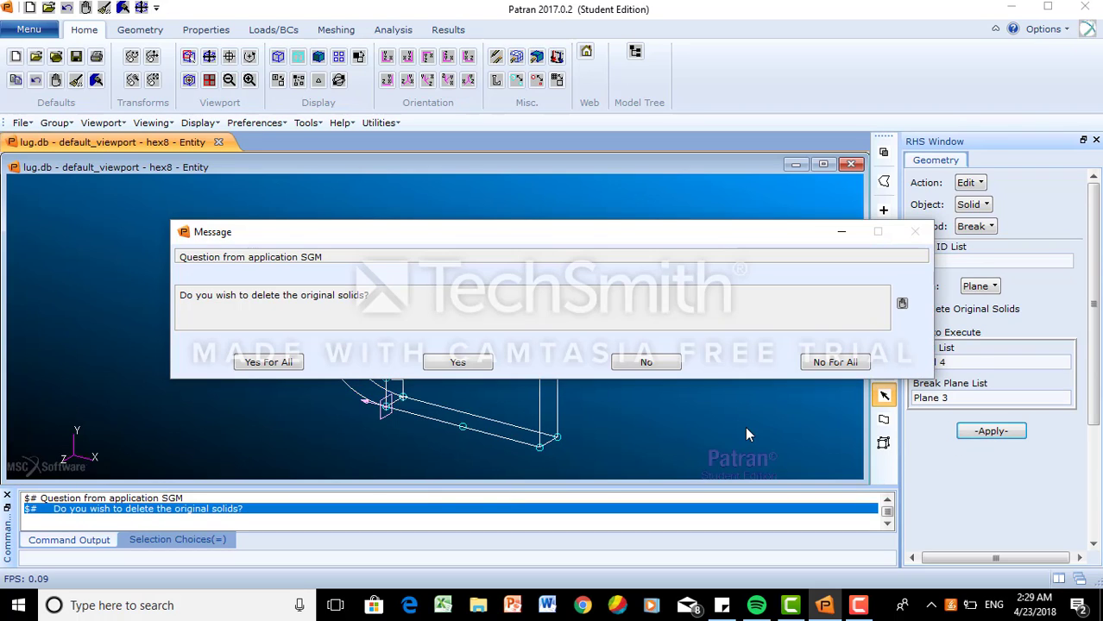
click(455, 363)
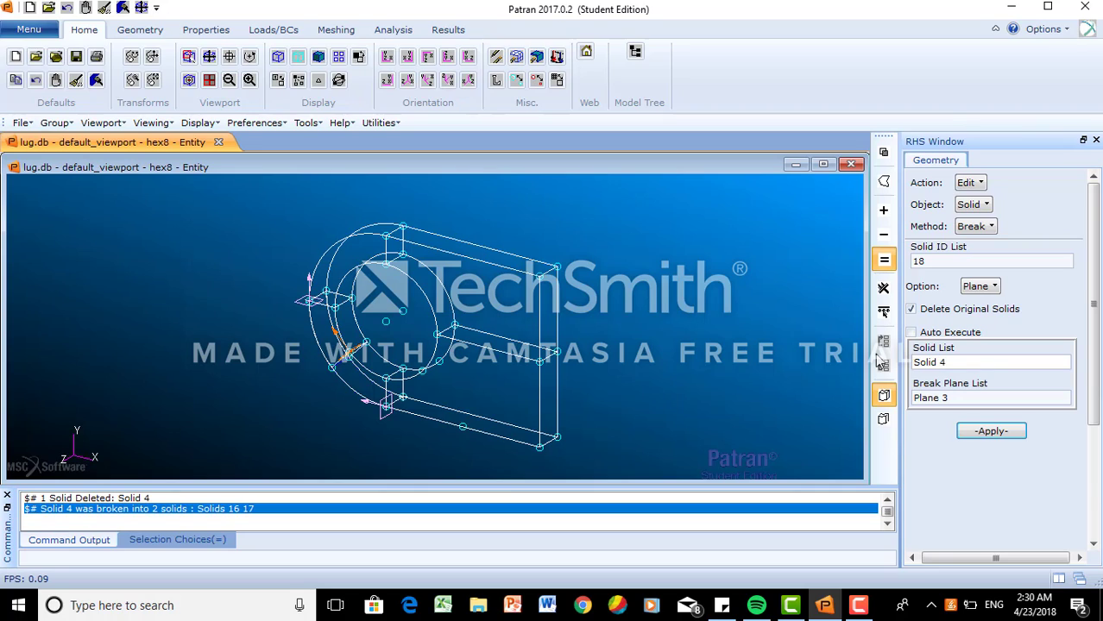
key(BackSpace)
key(BackSpace)
key(BackSpace)
key(BackSpace)
key(BackSpace)
key(BackSpace)
key(BackSpace)
click(496, 397)
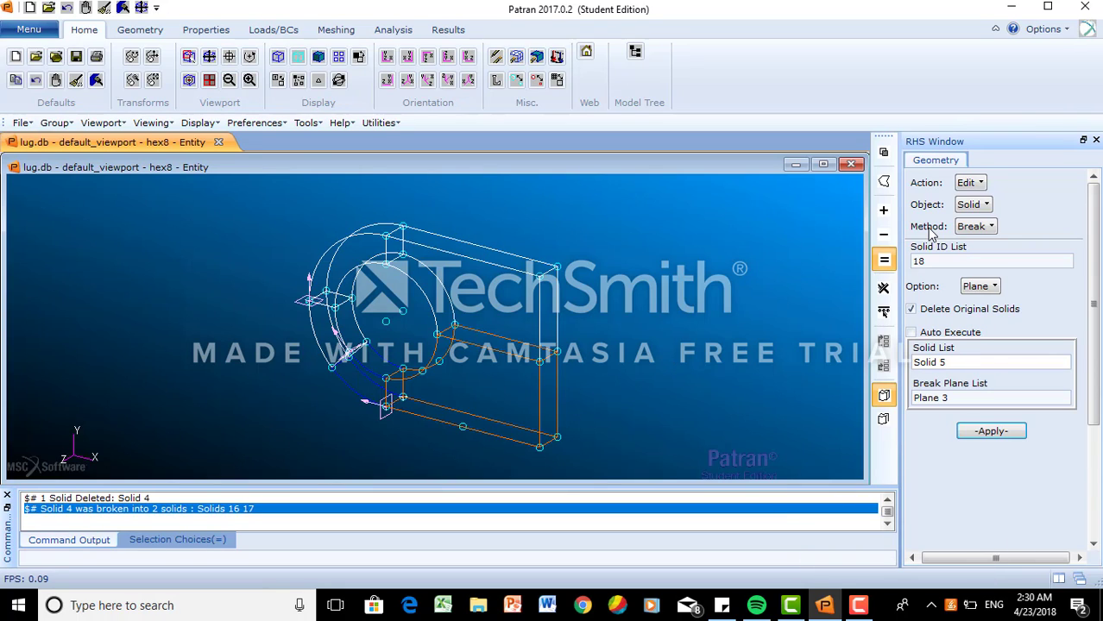
- Create a three-point plane through Points 145, 144 and 148 on the lower straight piece
click(973, 184)
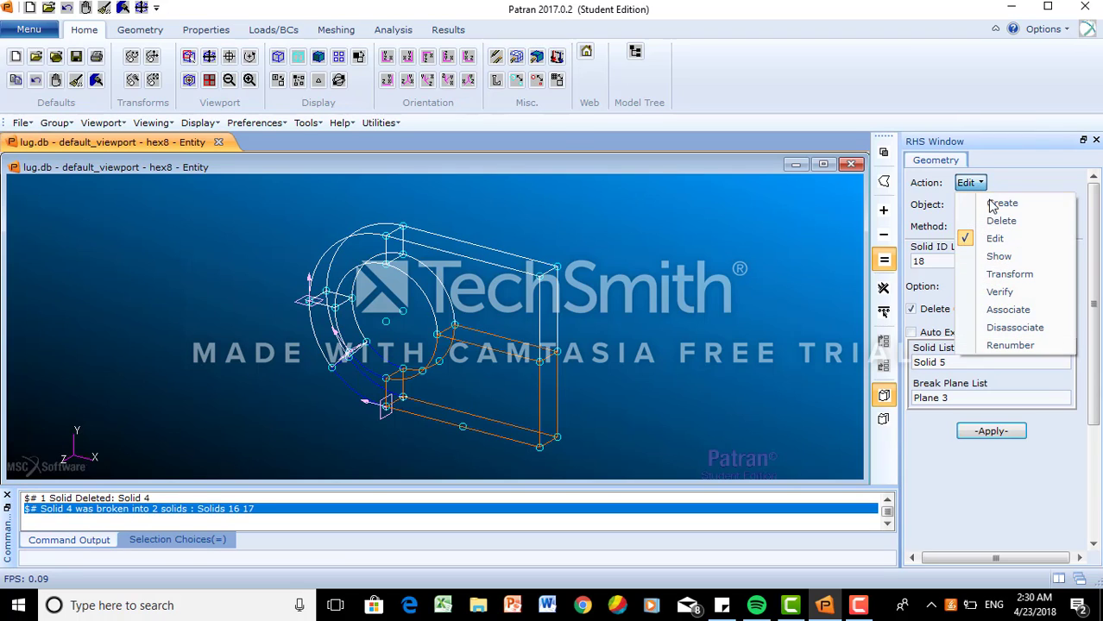
click(999, 204)
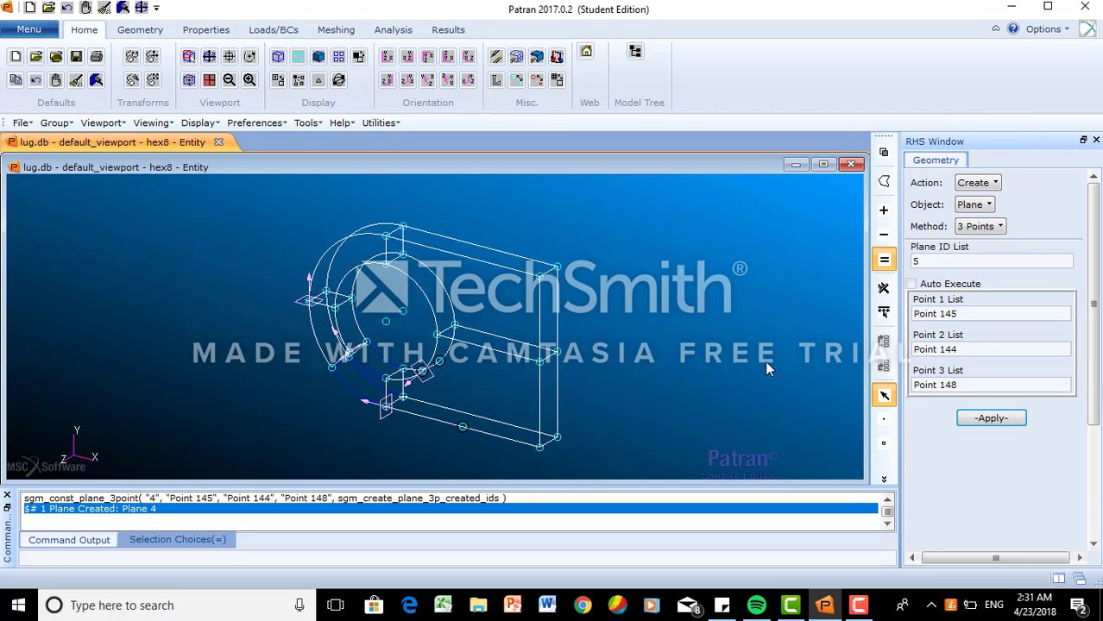
- Break the lower straight piece, Solid 5, with Plane 4 and delete the original solid
click(986, 185)
click(991, 236)
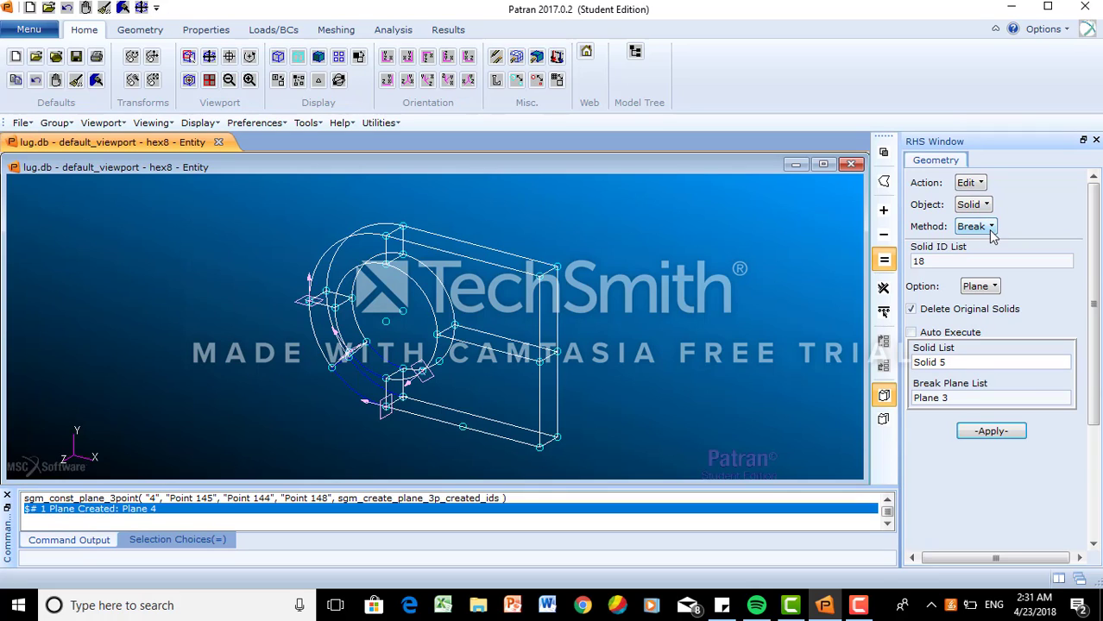
key(BackSpace)
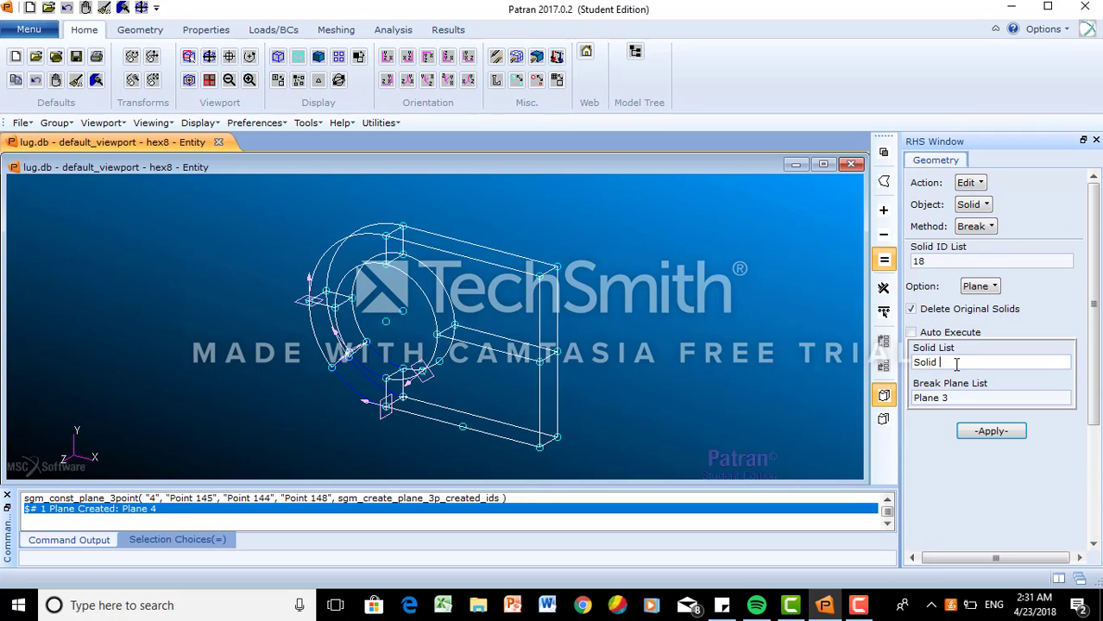
key(BackSpace)
key(BackSpace)
key(BackSpace)
key(BackSpace)
key(BackSpace)
key(BackSpace)
click(507, 382)
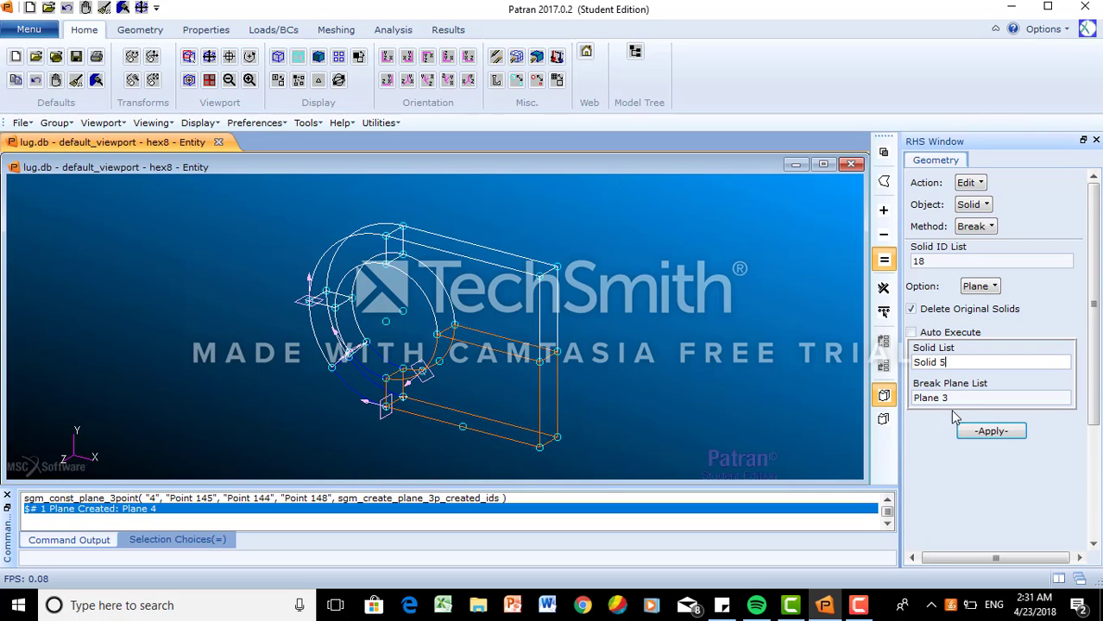
drag(951, 399, 912, 397)
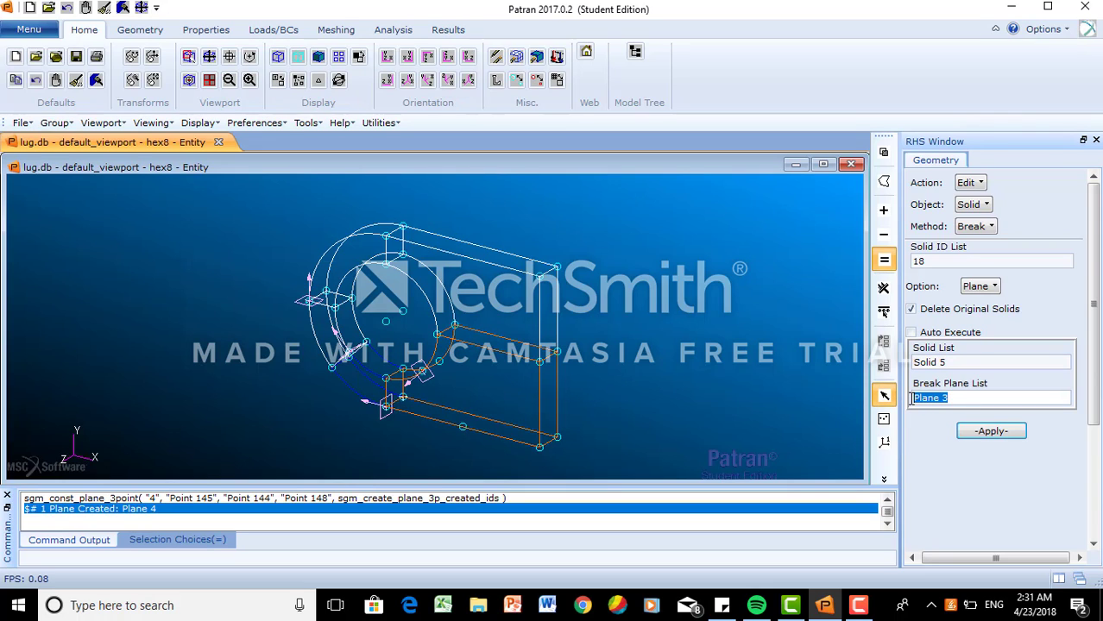
key(BackSpace)
click(420, 375)
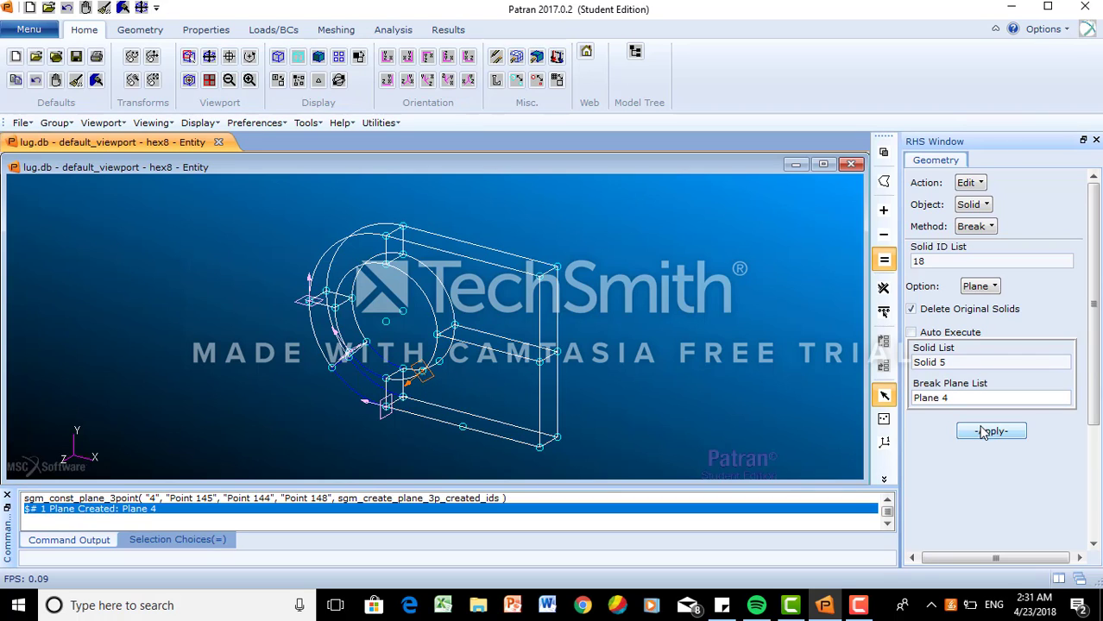
click(981, 431)
click(458, 362)
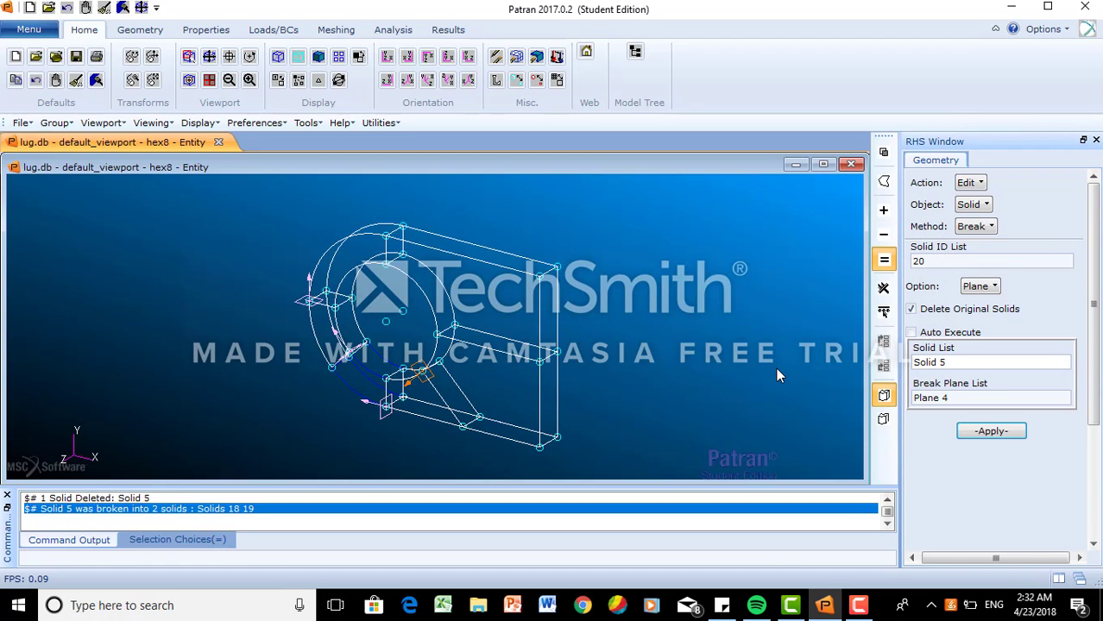
- Set up creating a point by normal projection onto a curve, with Point 163 on the lower edge as the source point
click(984, 182)
click(986, 202)
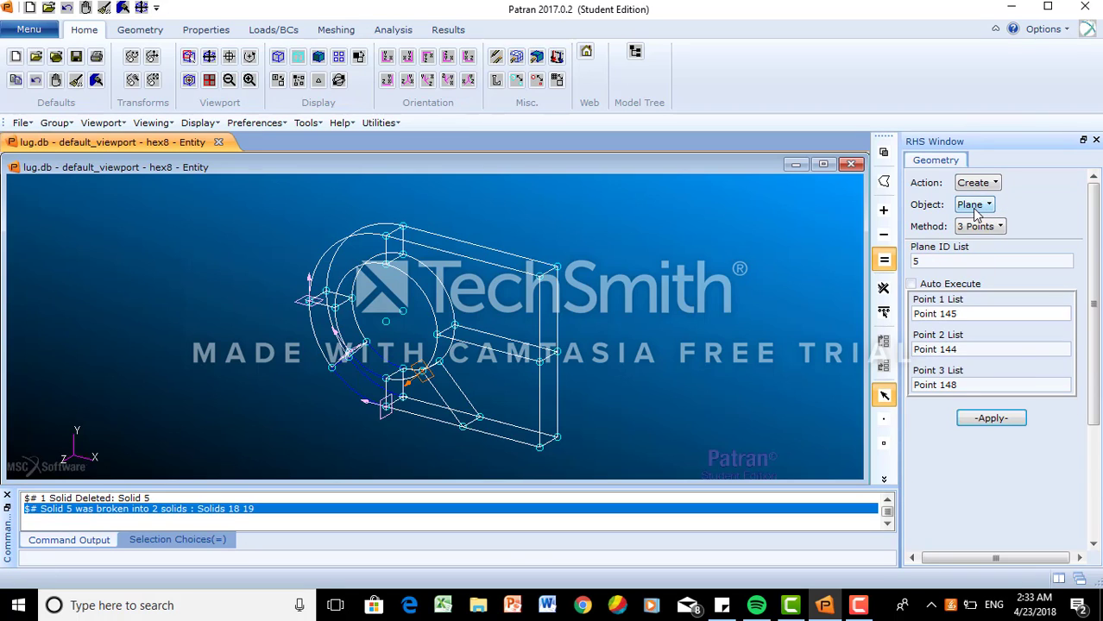
click(979, 207)
click(993, 228)
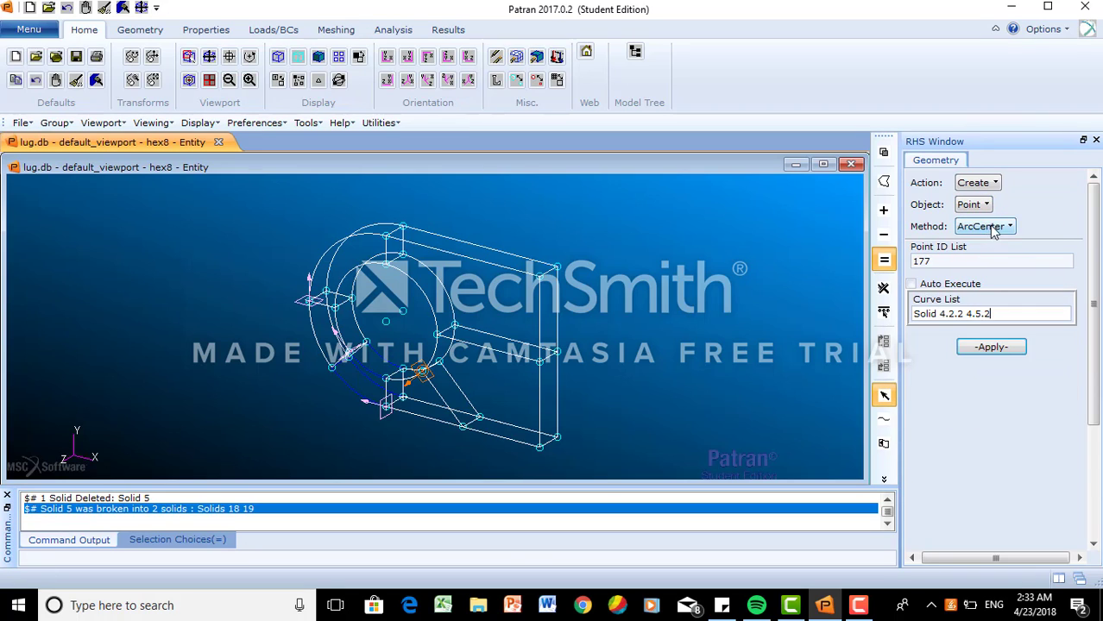
click(988, 226)
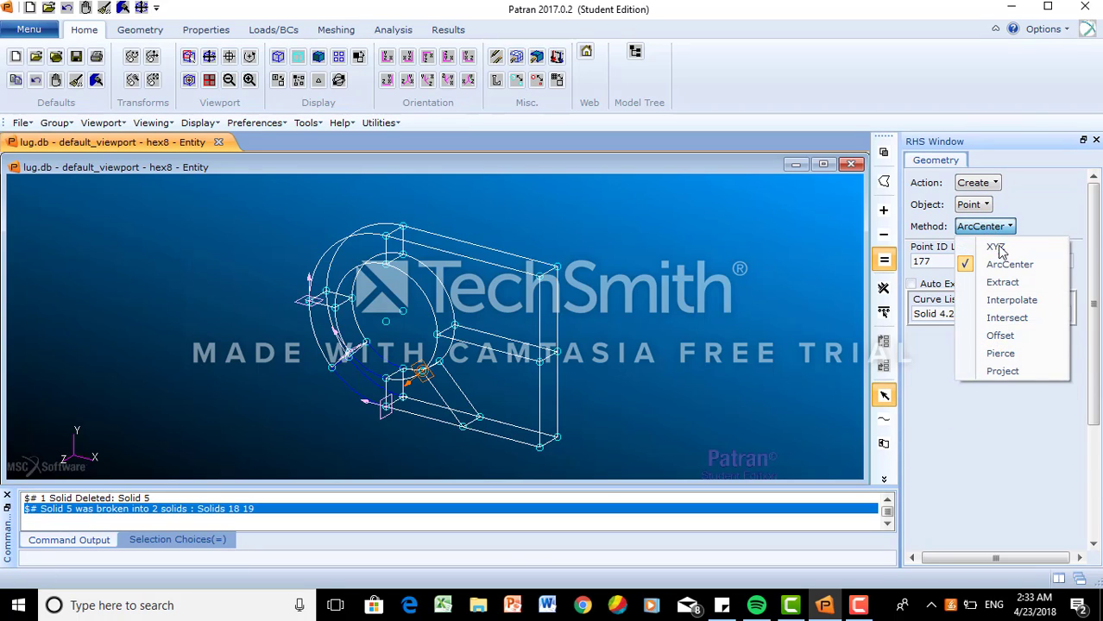
click(1002, 371)
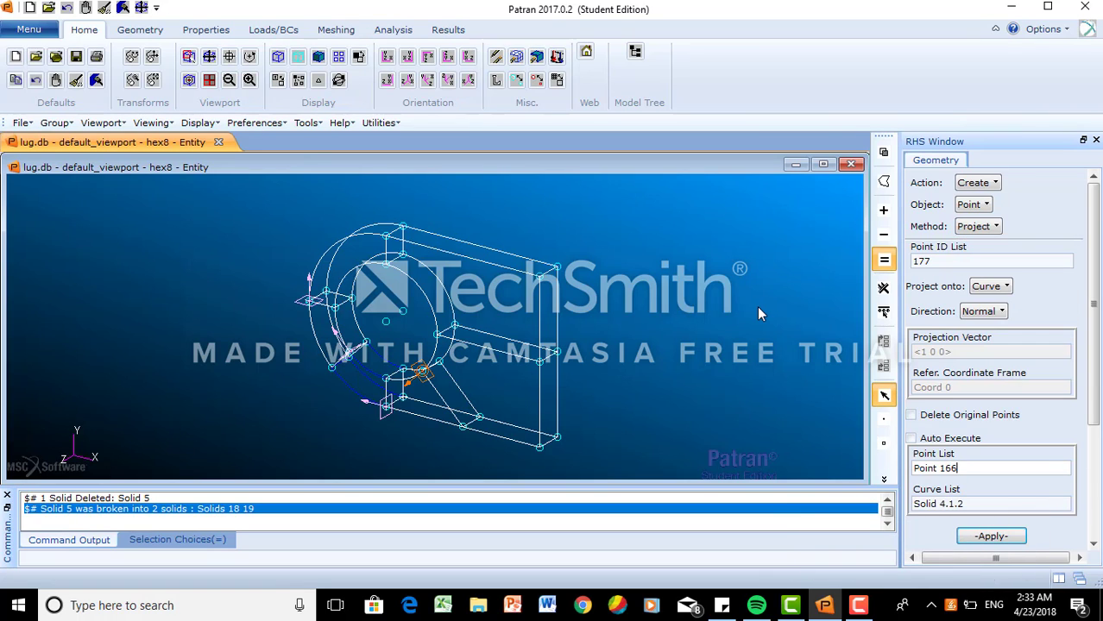
key(BackSpace)
key(BackSpace)
key(BackSpace)
key(BackSpace)
key(BackSpace)
key(BackSpace)
key(BackSpace)
click(462, 429)
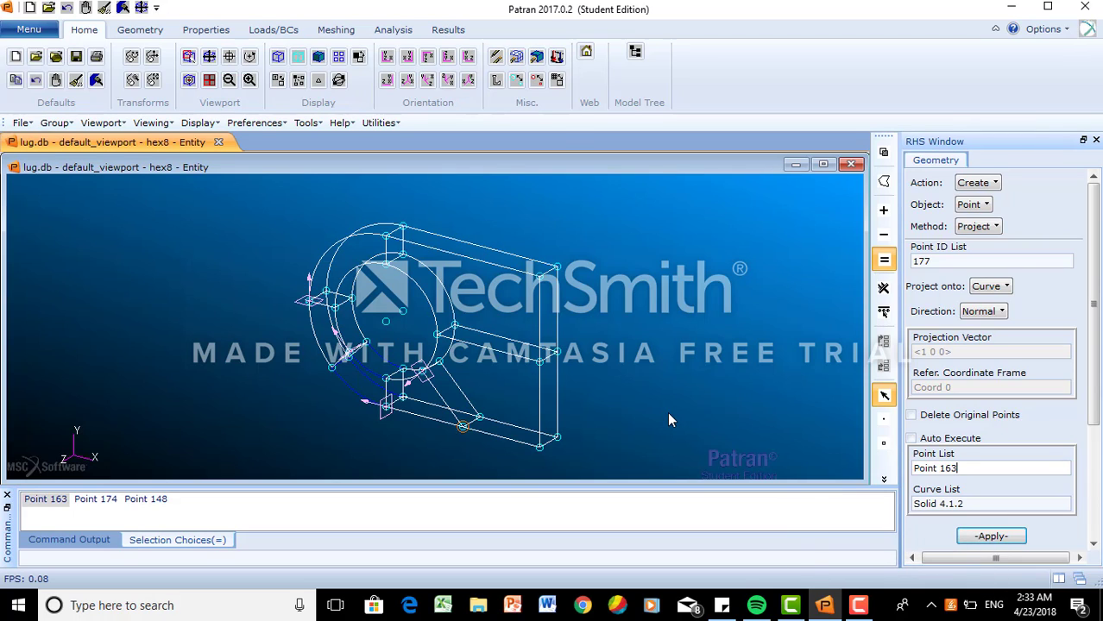
- Replace the target curve with edge Solid 7.6.2 and project Point 163 onto it
click(978, 507)
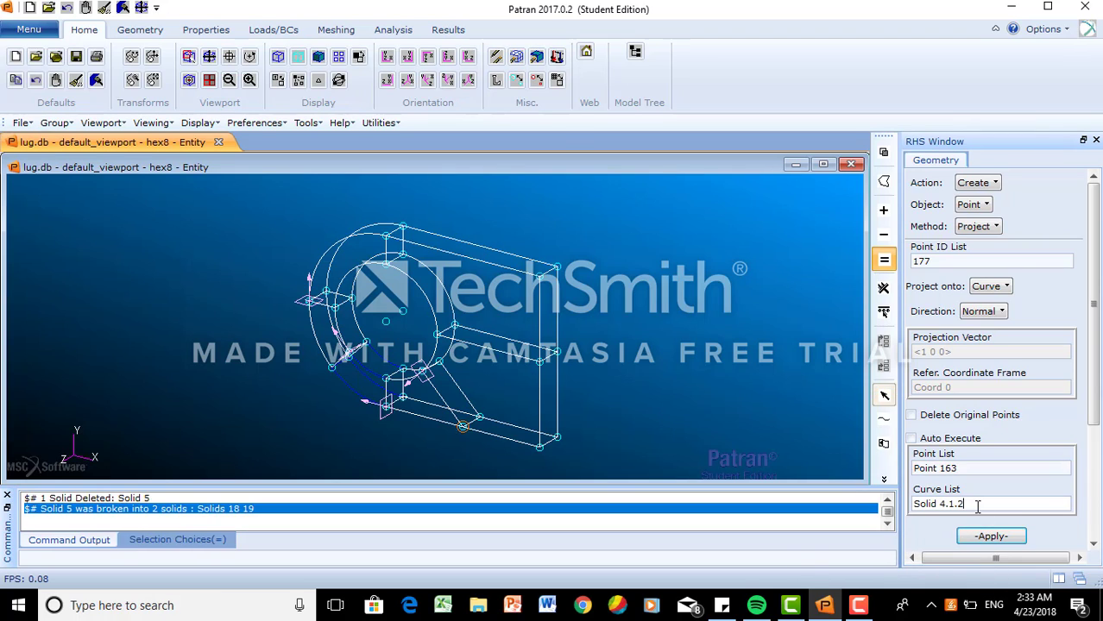
key(BackSpace)
key(BackSpace)
key(BackSpace)
key(BackSpace)
key(BackSpace)
key(BackSpace)
key(BackSpace)
key(BackSpace)
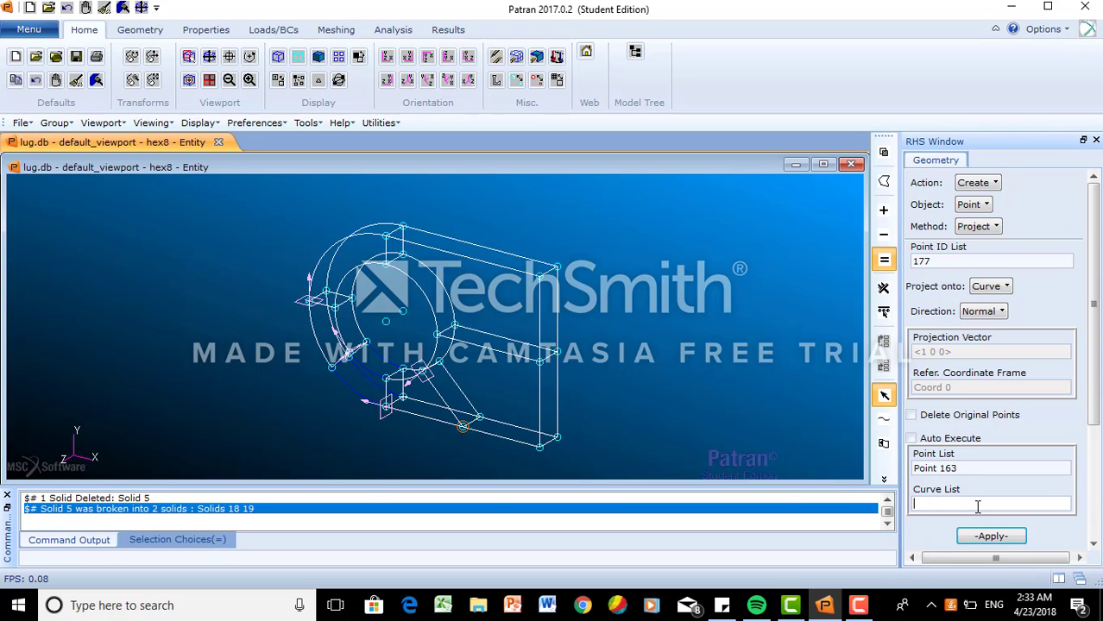
click(496, 354)
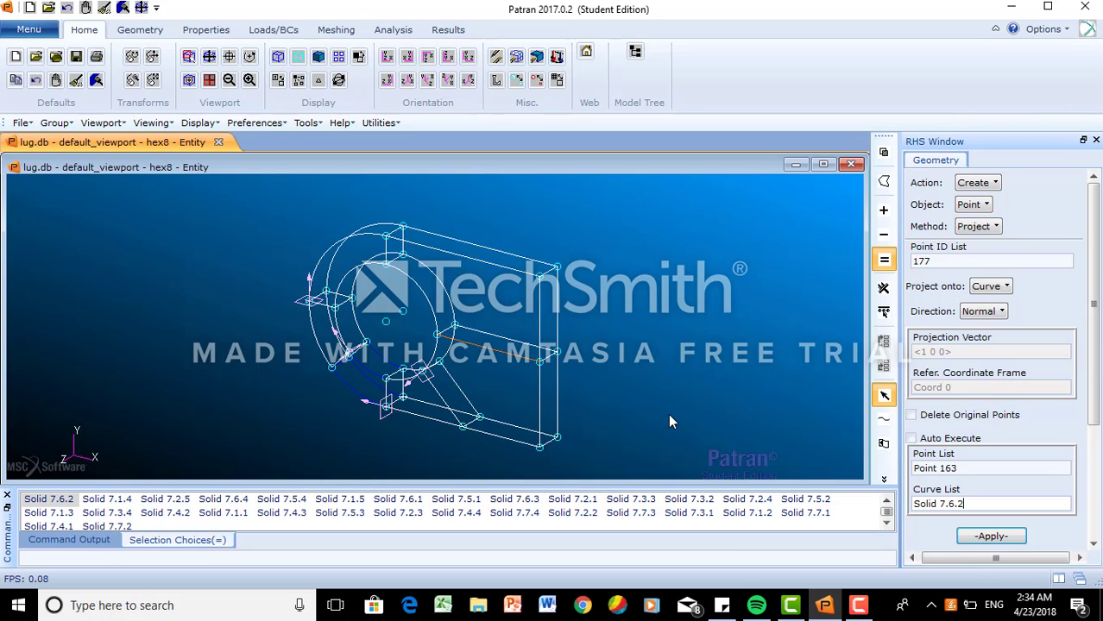
click(993, 537)
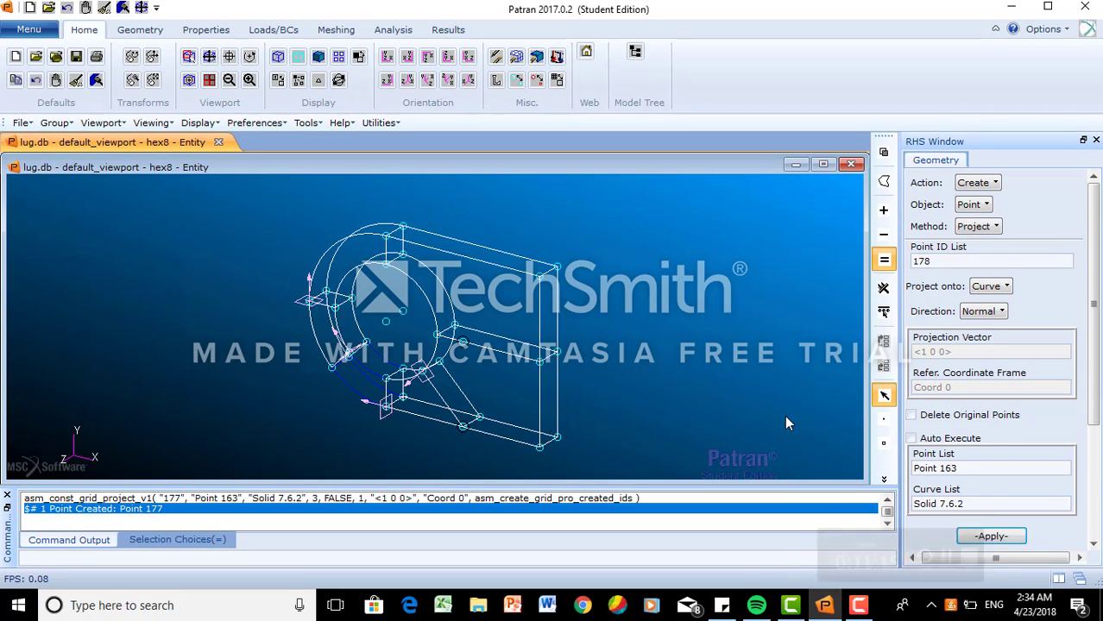
- Create a plane with the 3 Points method through Points 163, 177 and 167
click(987, 206)
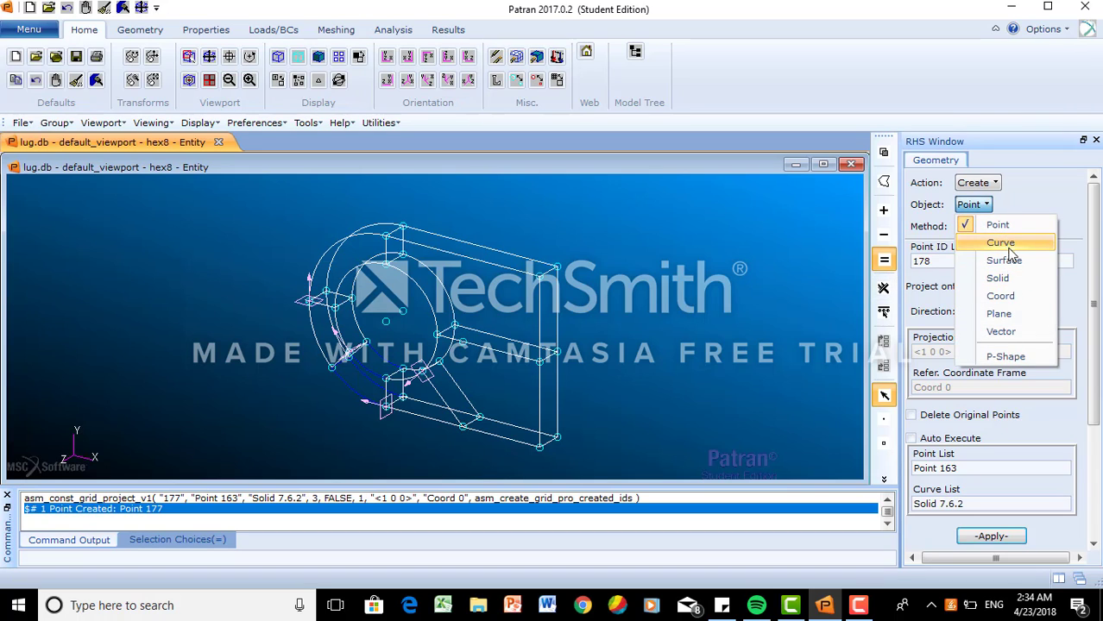
click(1012, 312)
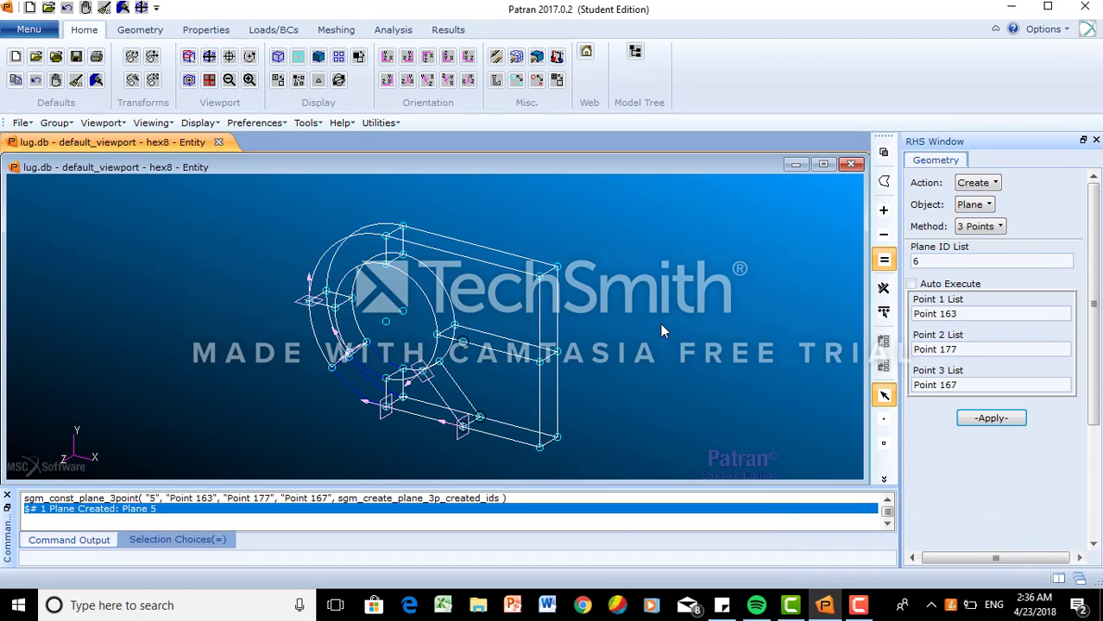
- Try to break Solid 19, the right part of the lower piece, with Plane 5
click(984, 185)
click(995, 239)
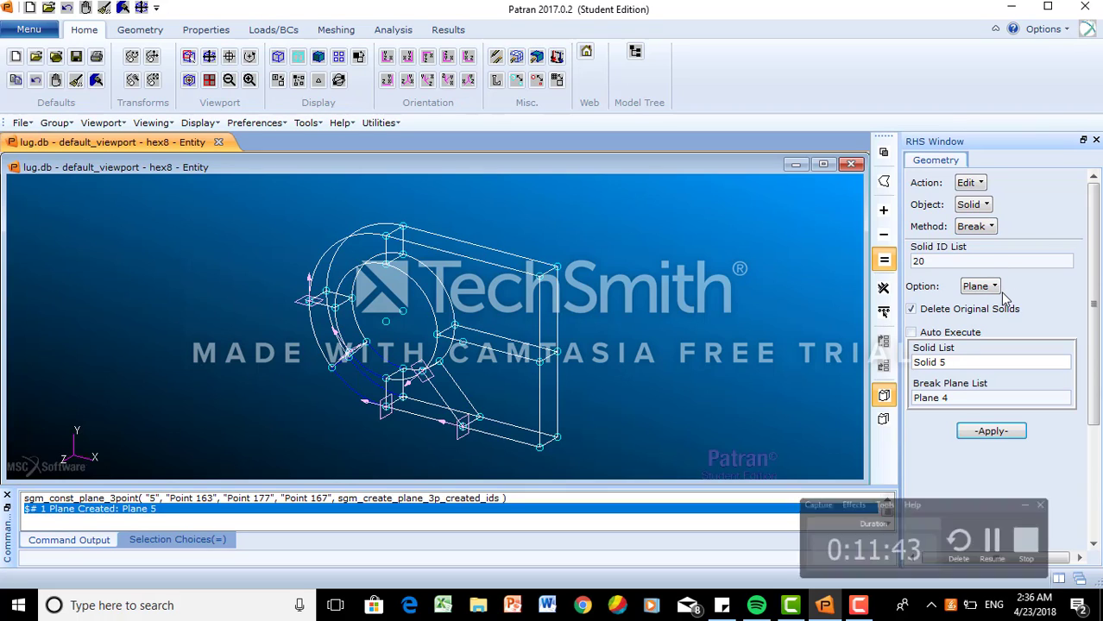
key(BackSpace)
key(BackSpace)
key(BackSpace)
key(BackSpace)
key(BackSpace)
key(BackSpace)
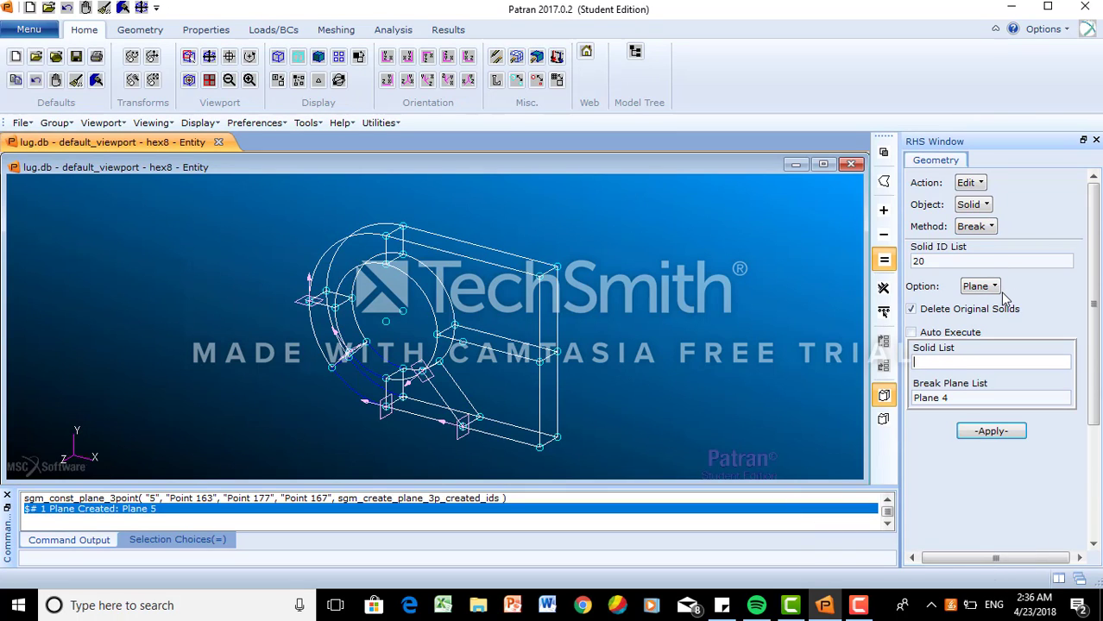
click(509, 393)
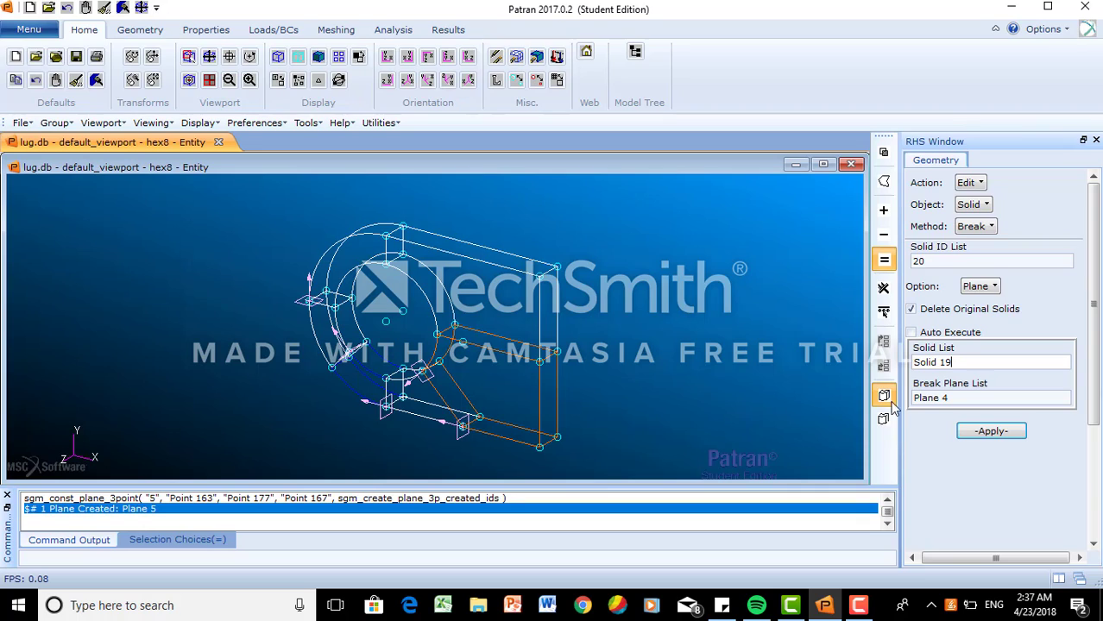
click(953, 399)
key(BackSpace)
key(BackSpace)
key(BackSpace)
key(BackSpace)
key(BackSpace)
key(BackSpace)
key(BackSpace)
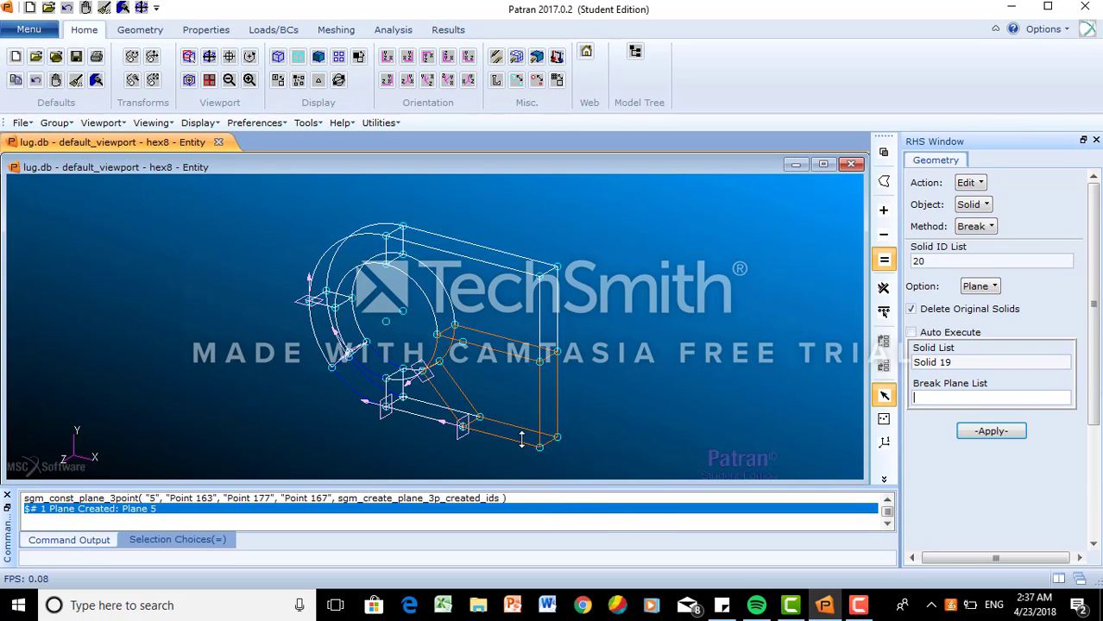
click(450, 436)
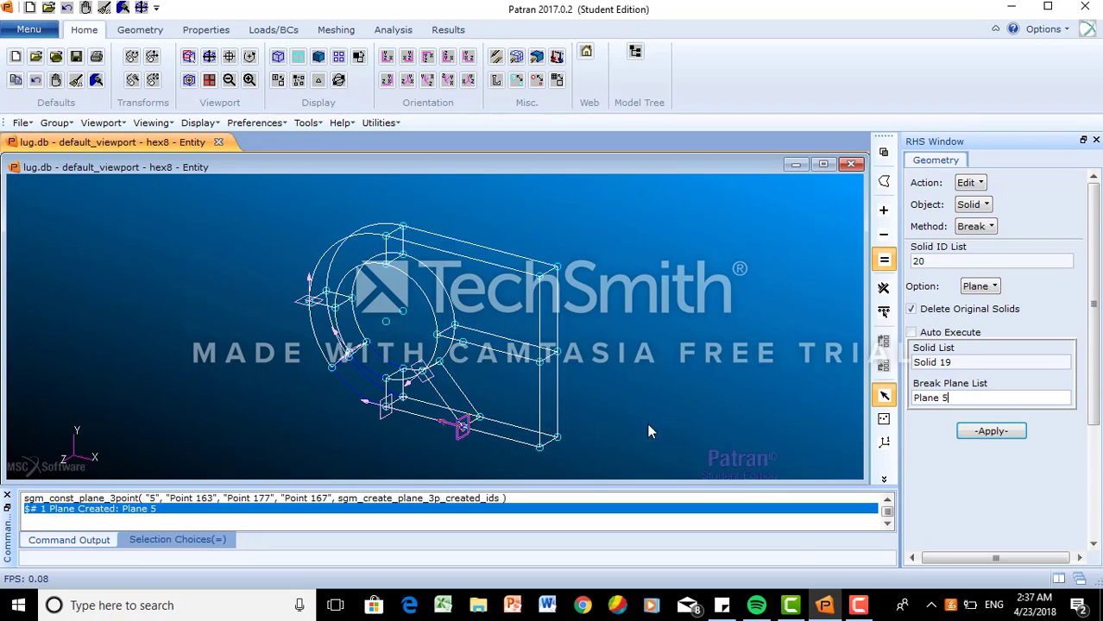
click(992, 432)
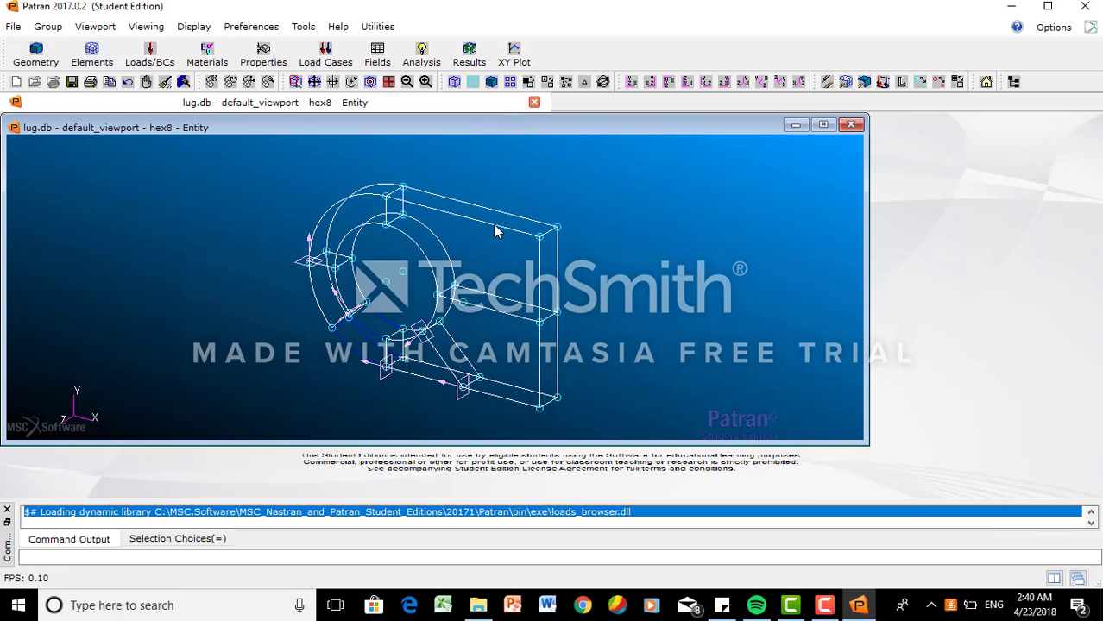
- Set up the geometry form to break solids by a plane, with Auto Execute turned off
click(47, 62)
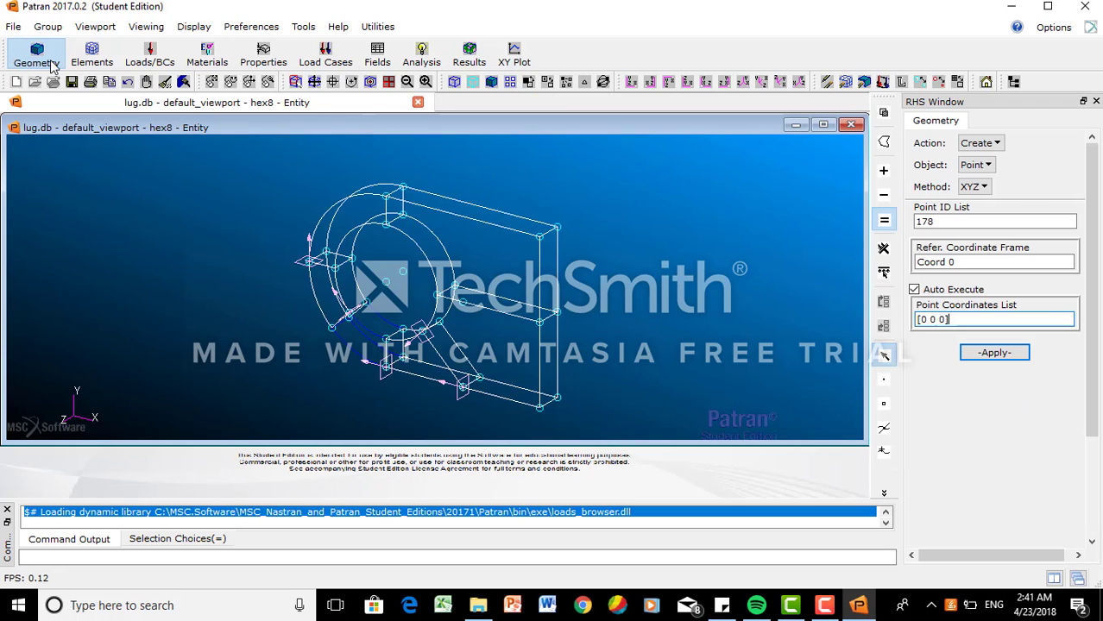
click(979, 143)
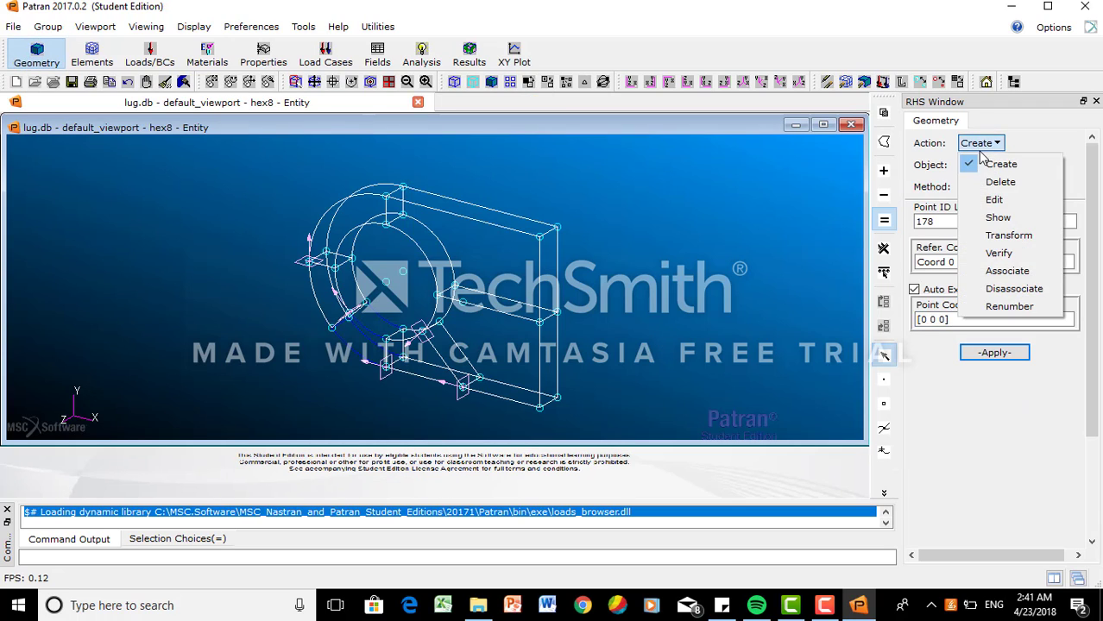
click(995, 200)
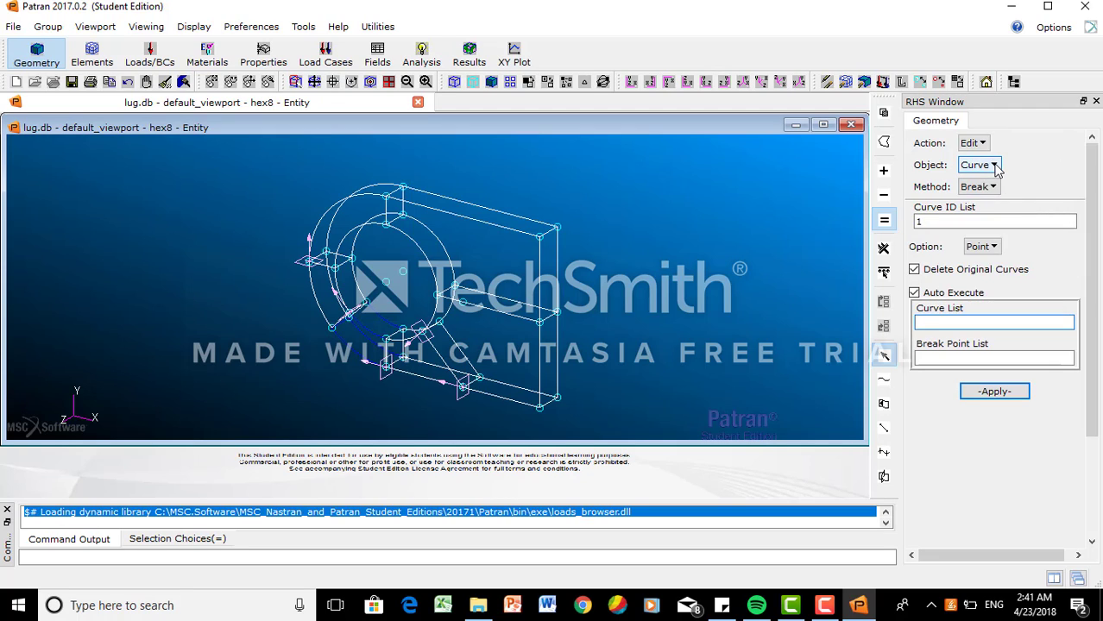
click(982, 165)
click(1003, 239)
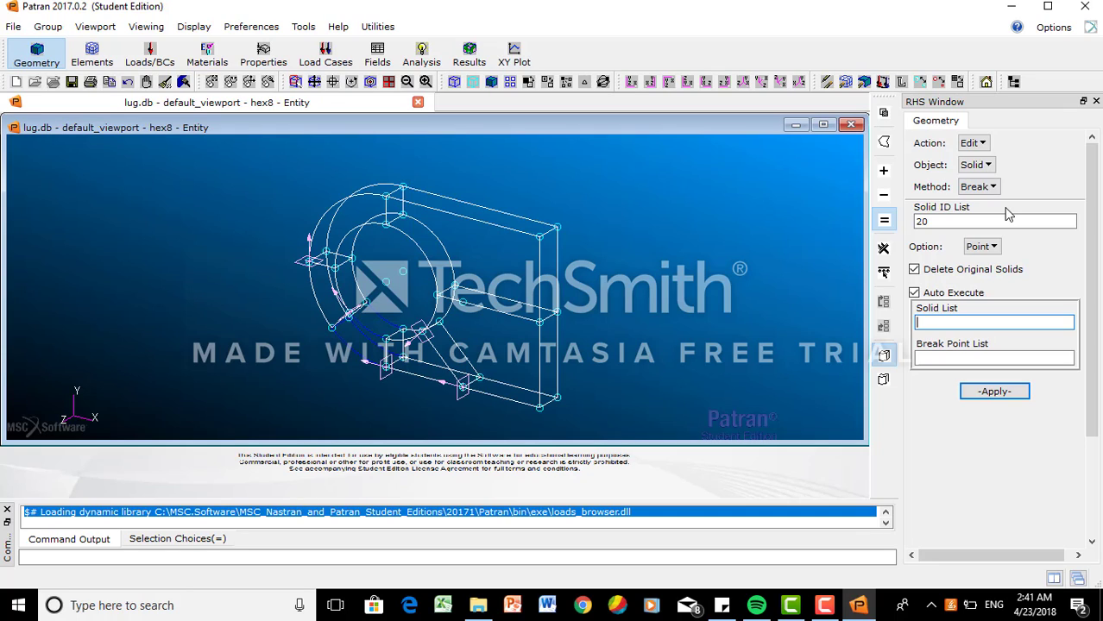
click(986, 248)
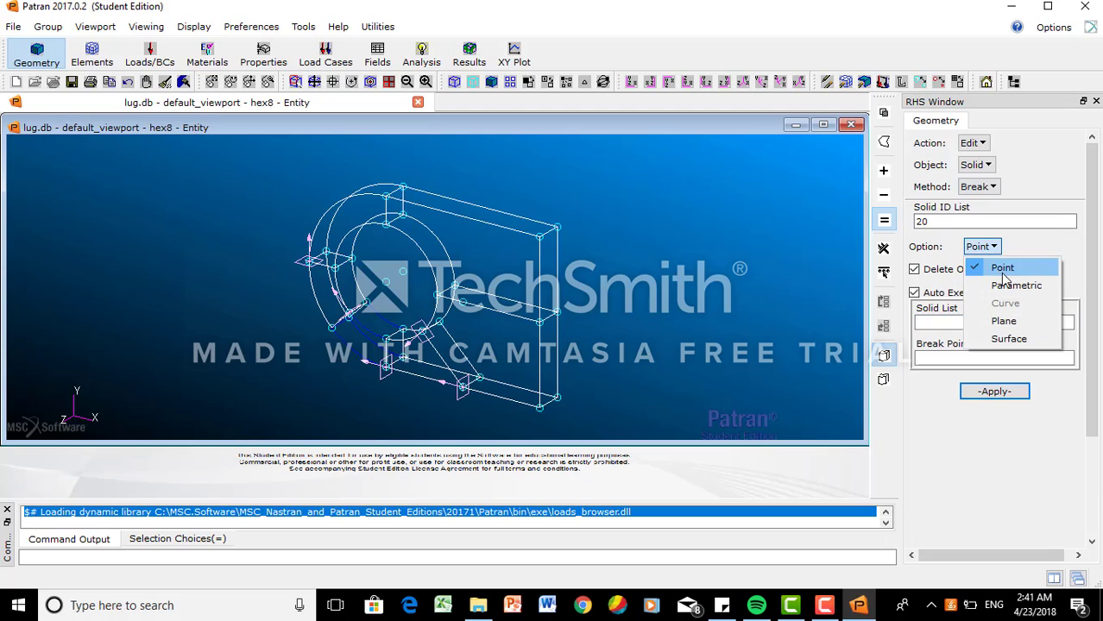
click(1006, 321)
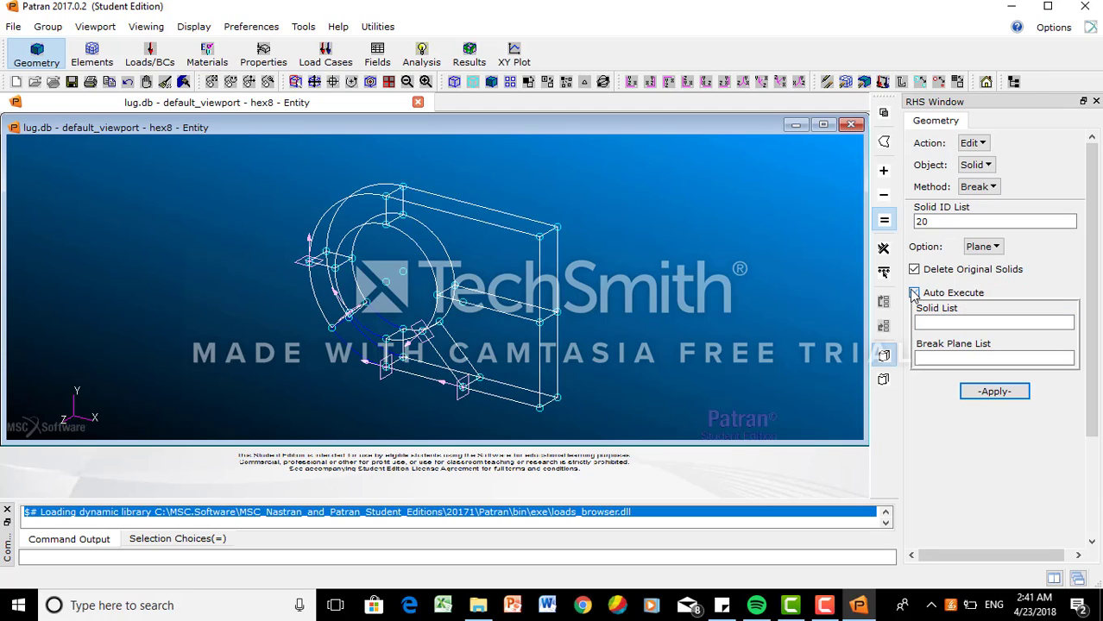
- Break Solid 19, the right part of the lower piece, with Plane 5 and delete the original solid
click(930, 324)
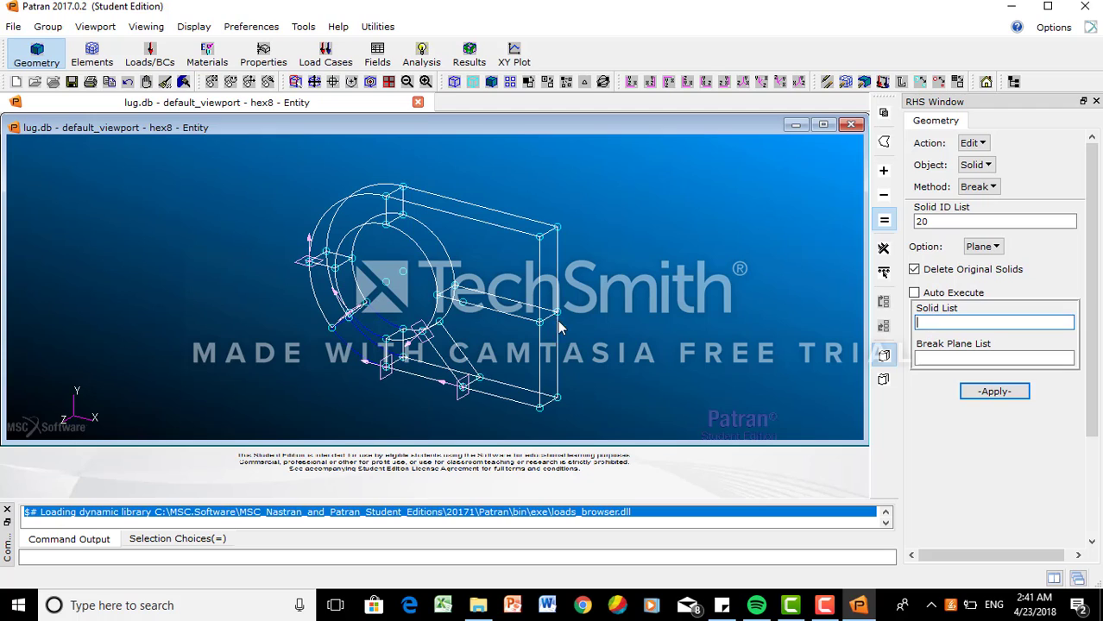
click(529, 345)
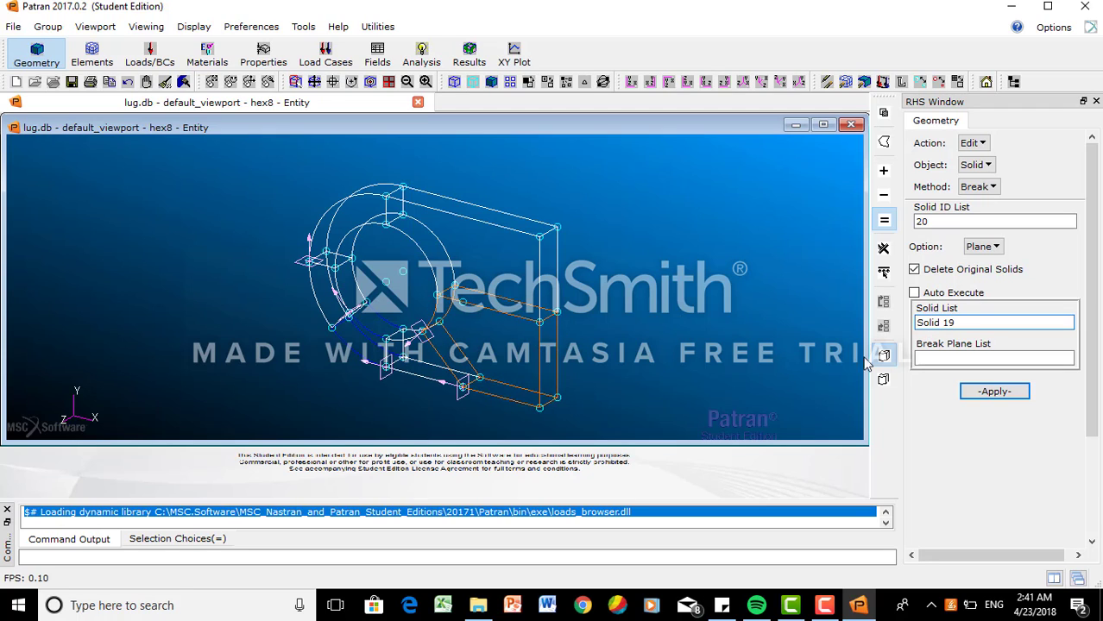
click(944, 356)
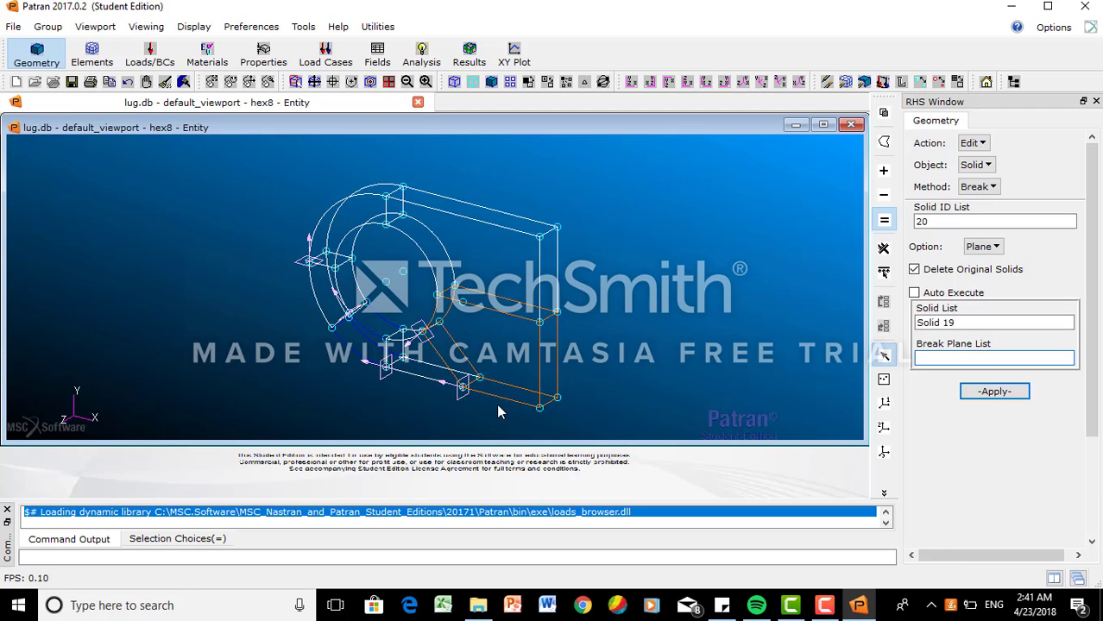
click(463, 392)
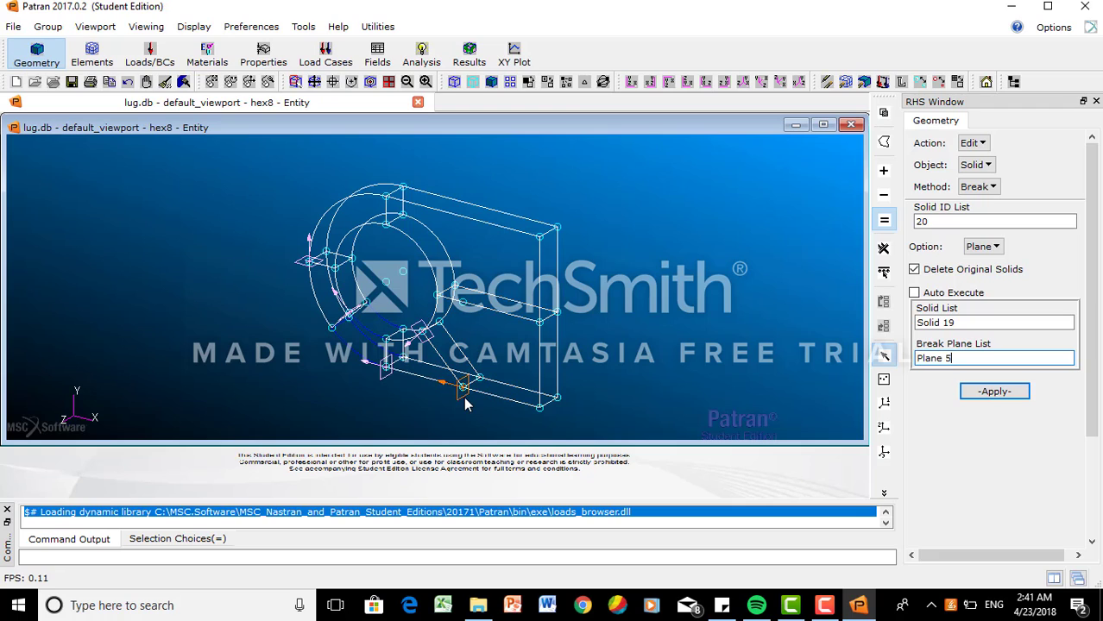
click(1024, 393)
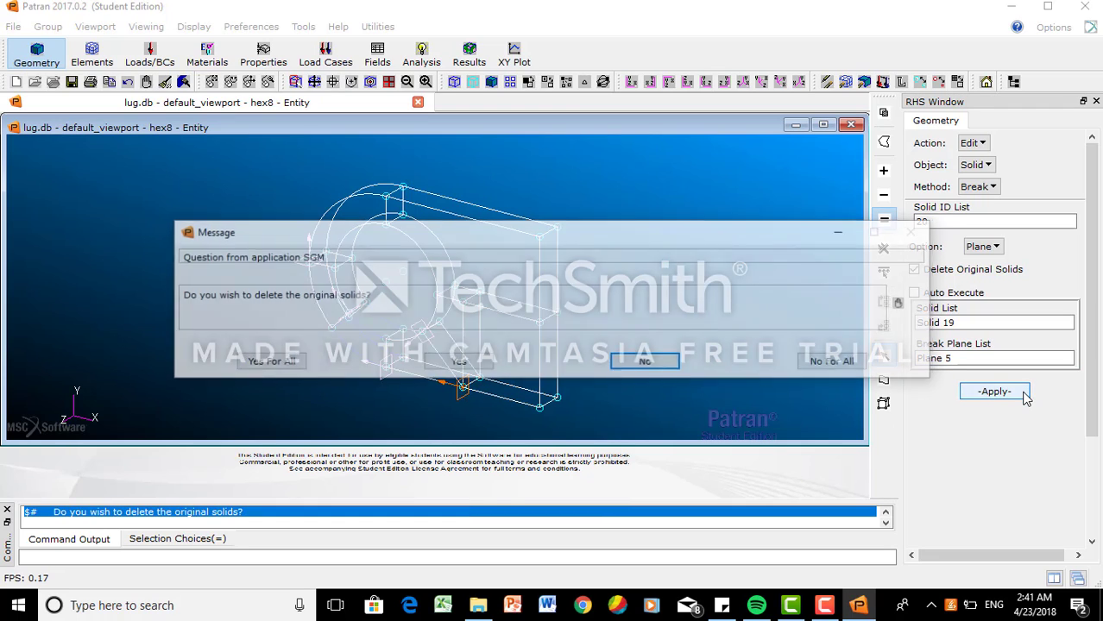
click(458, 362)
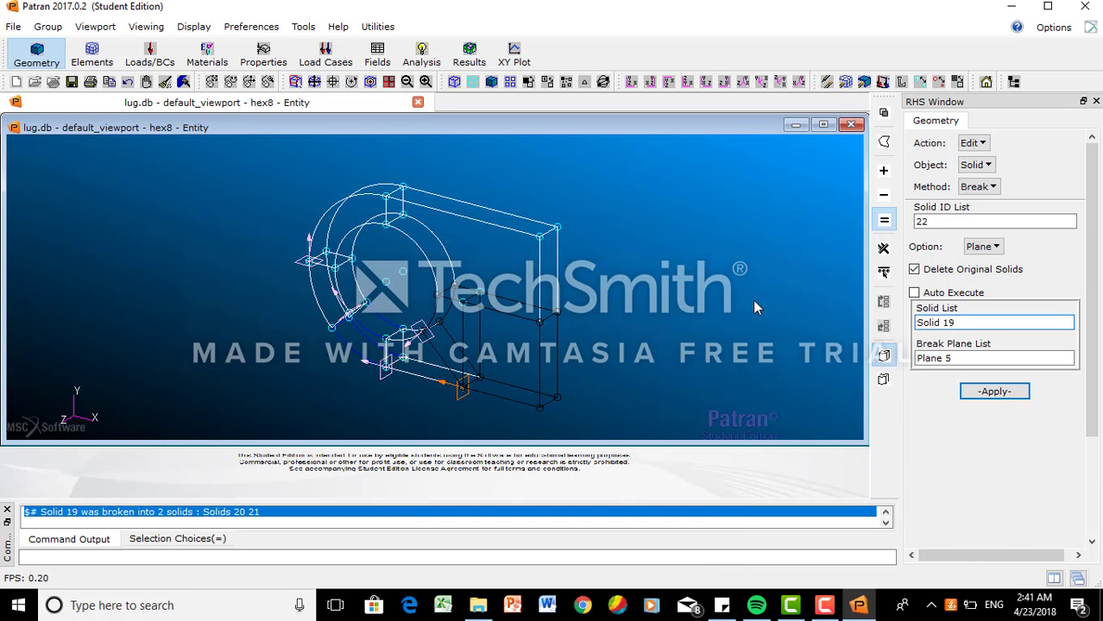
- Delete Solids 7 and 6, the two solids forming the upper half of the lug
click(979, 144)
click(999, 183)
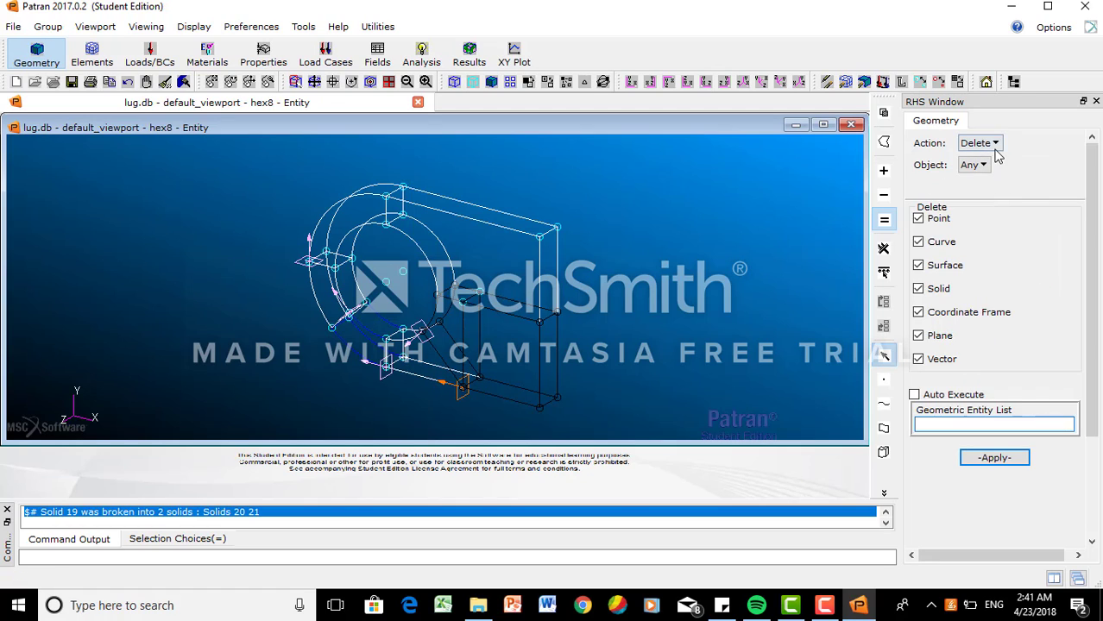
click(975, 165)
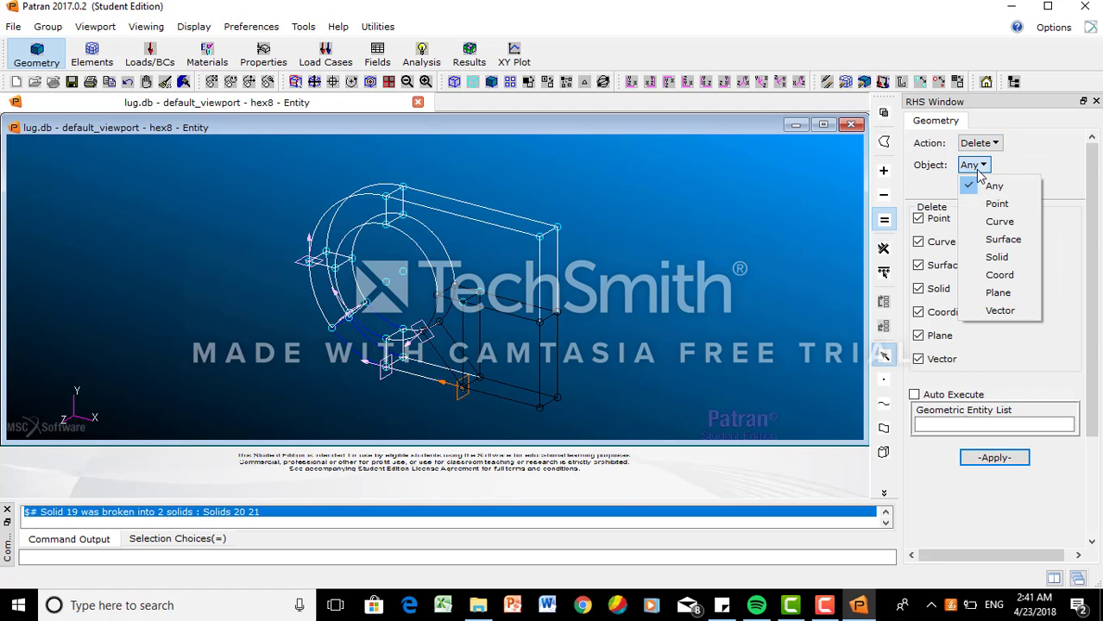
click(997, 257)
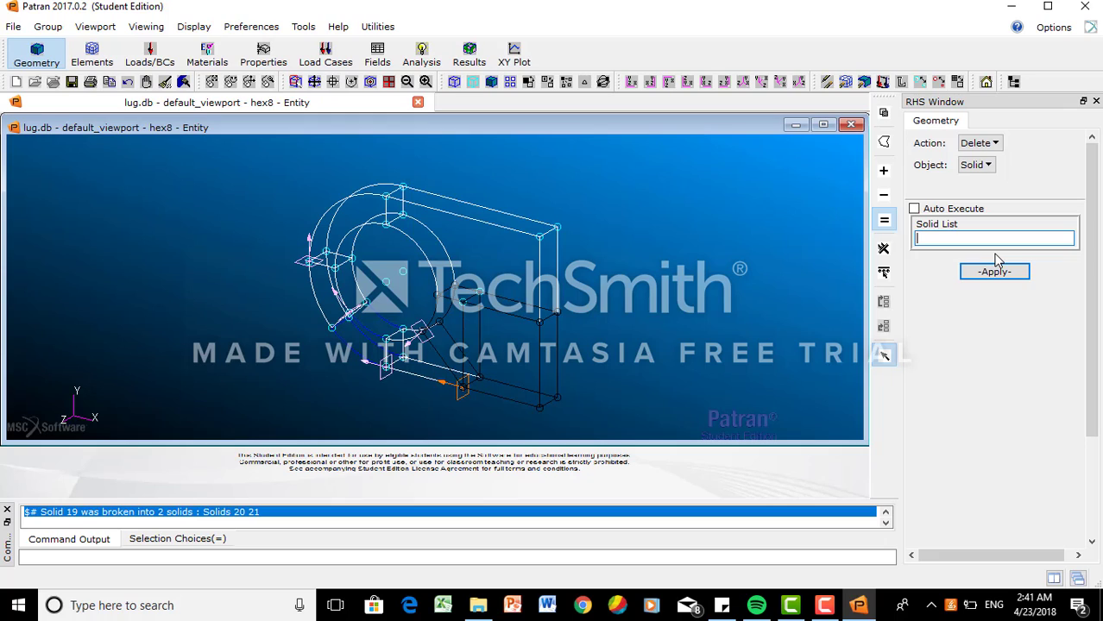
click(958, 239)
click(520, 251)
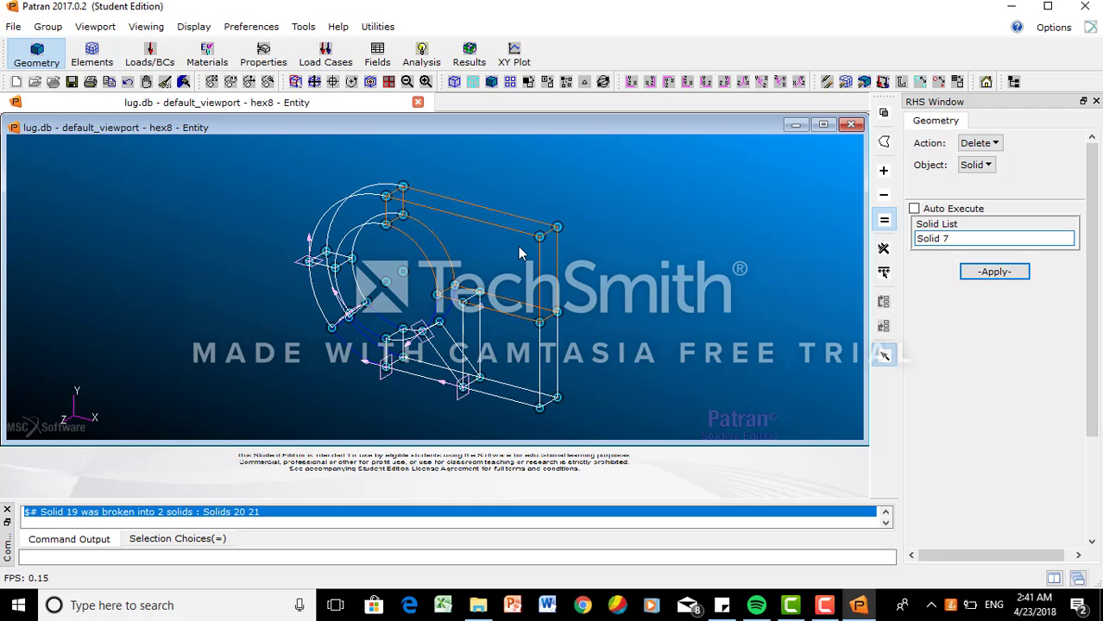
click(351, 227)
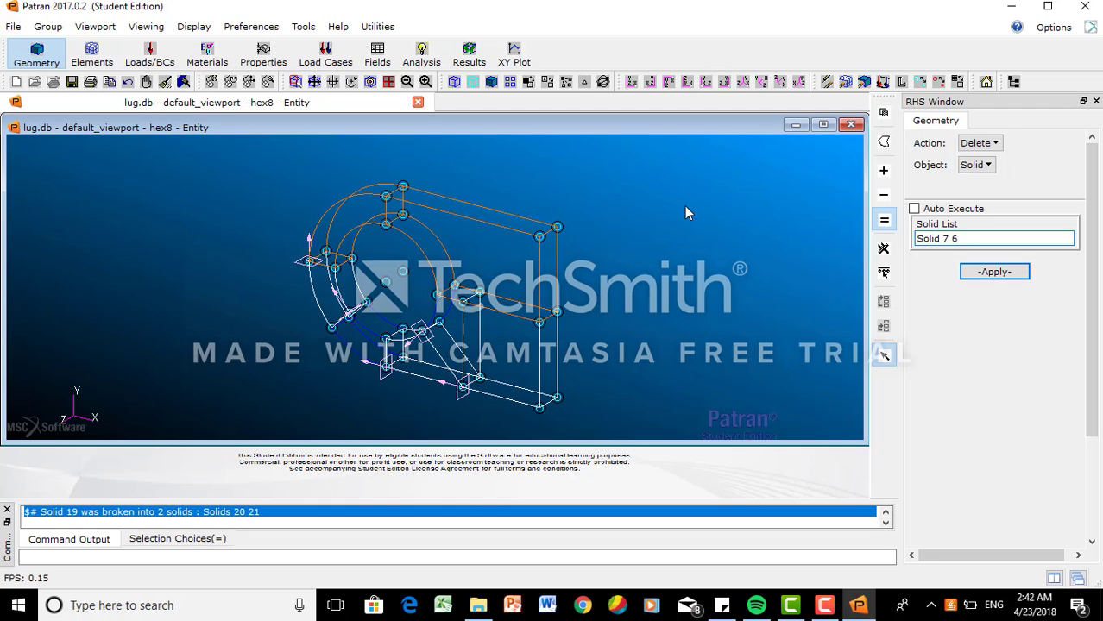
click(992, 272)
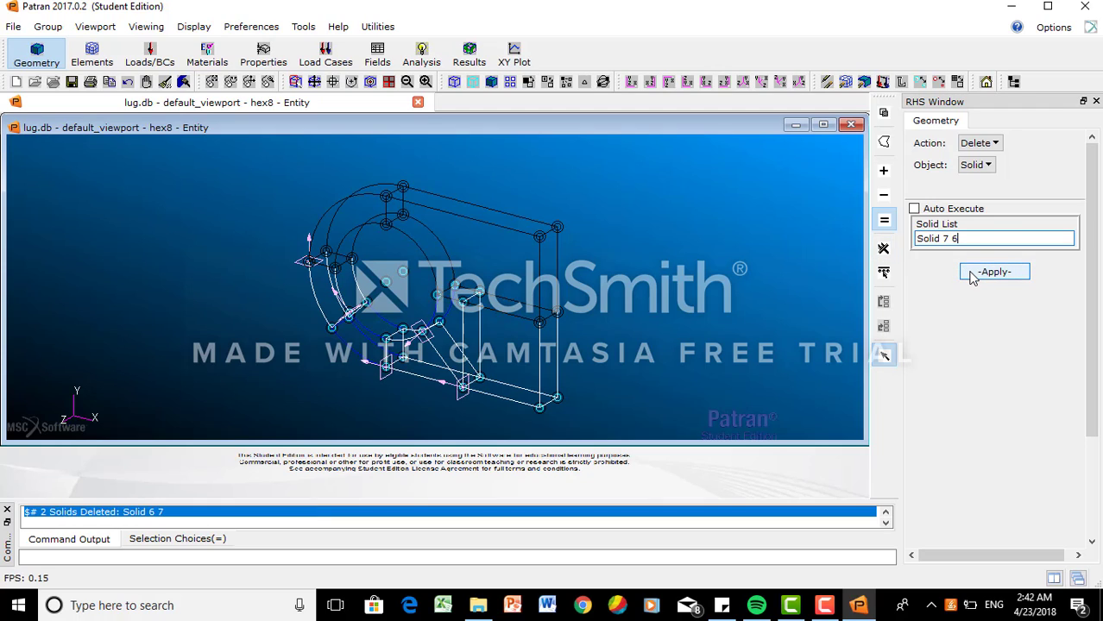
- Delete all five break planes, Planes 5, 4, 1, 3 and 2, around the lower half of the lug
click(988, 165)
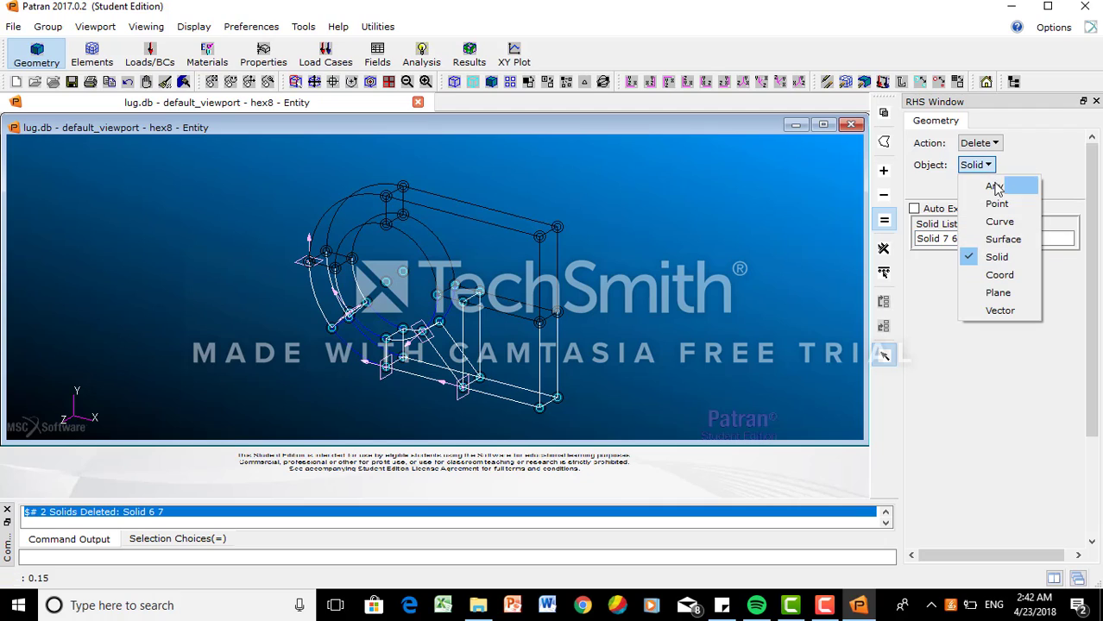
click(1001, 294)
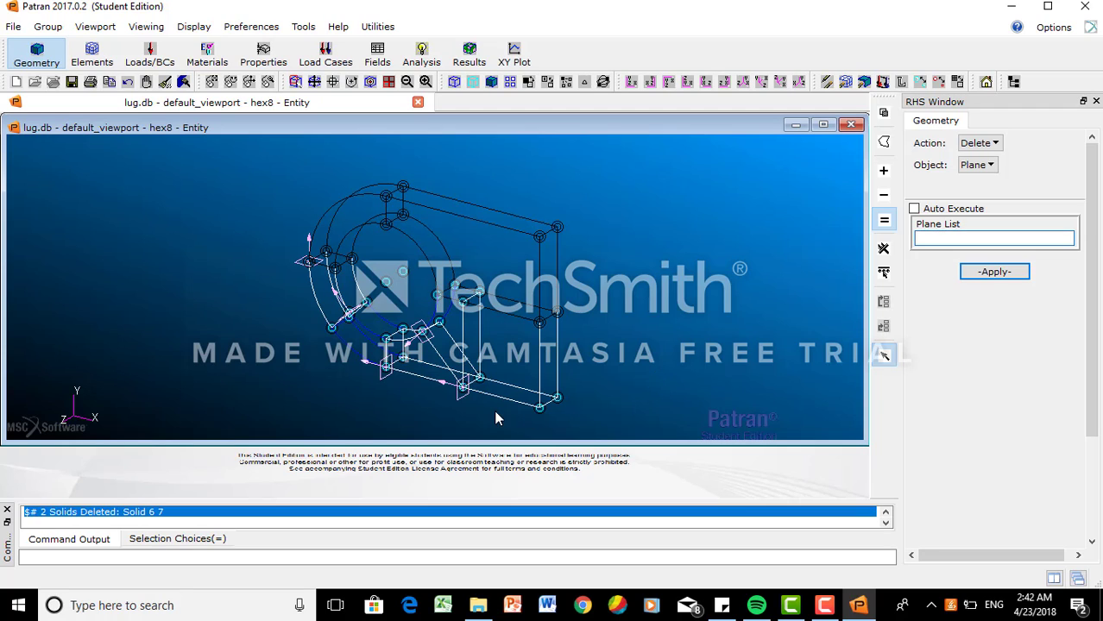
click(460, 390)
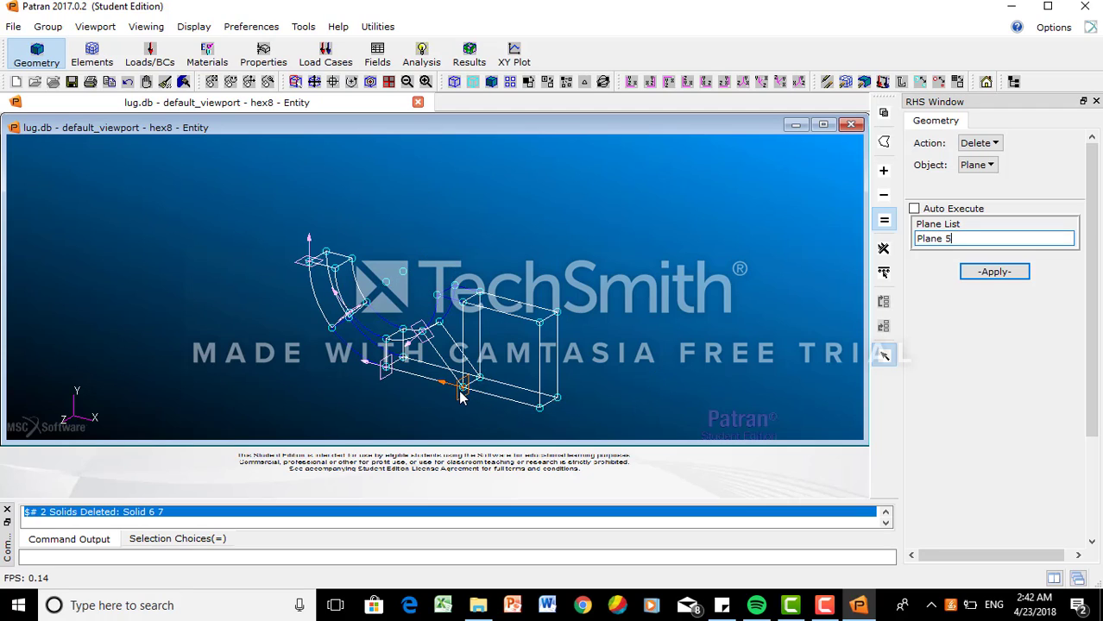
click(422, 343)
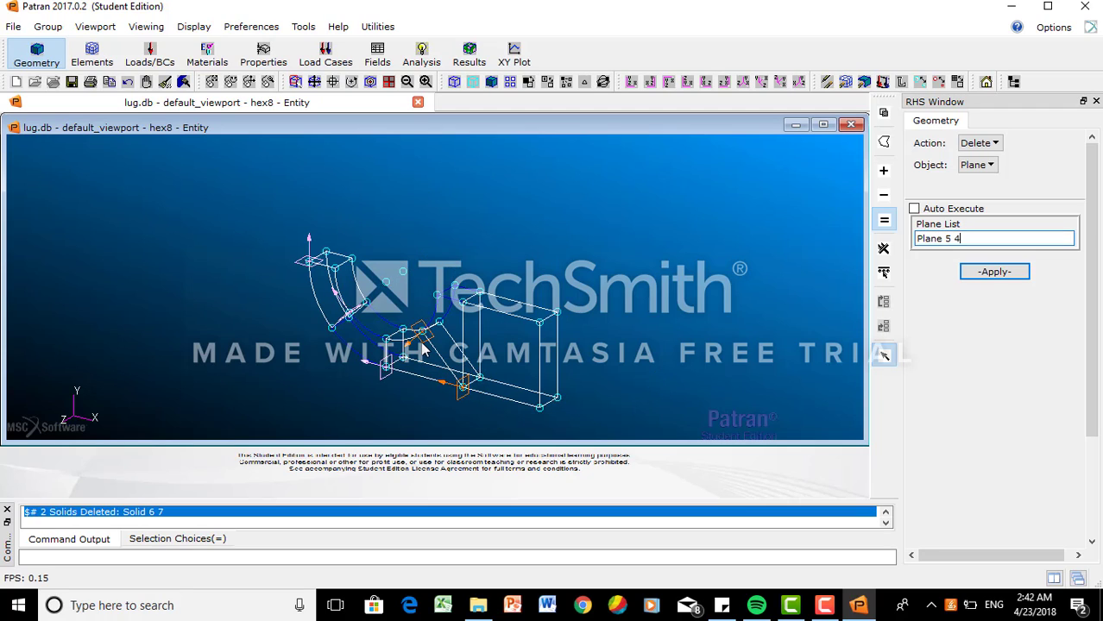
click(378, 384)
click(342, 305)
click(307, 261)
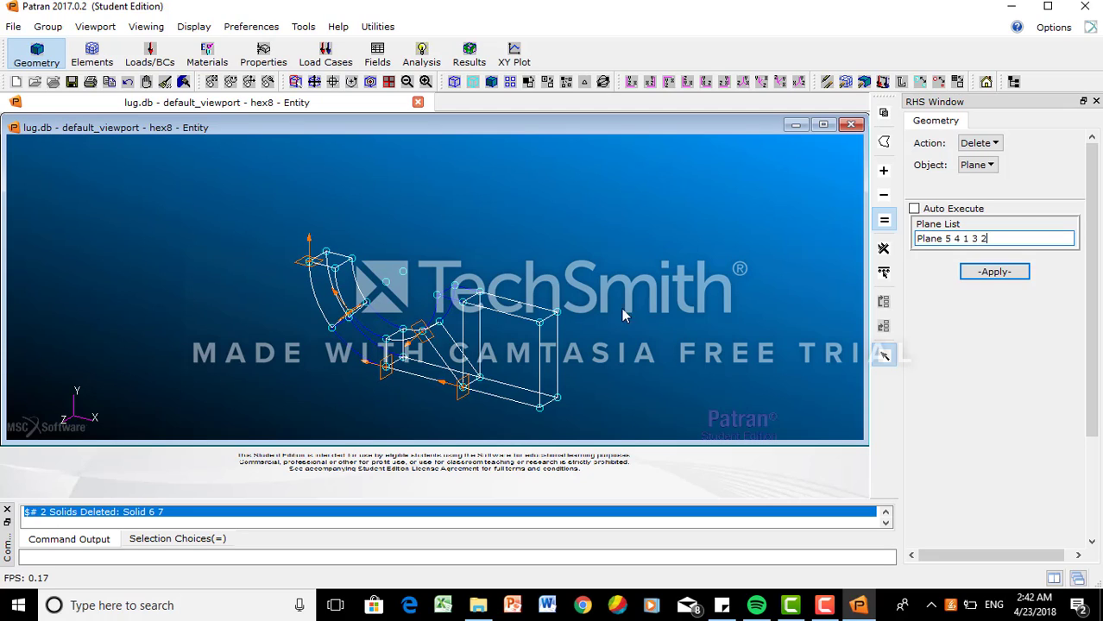
click(978, 275)
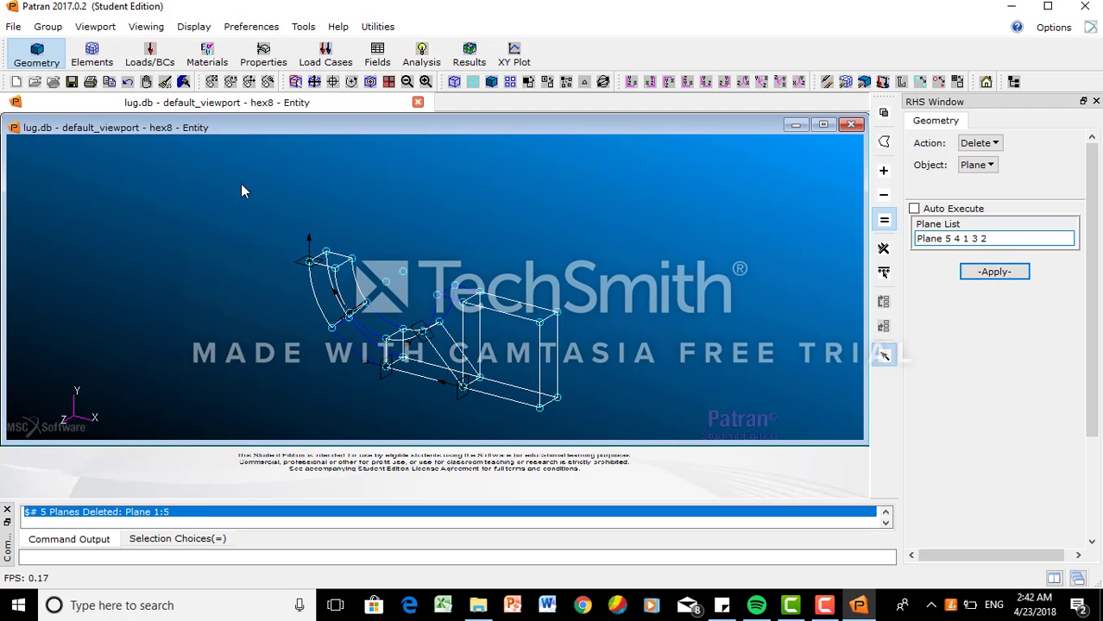
- Hide the point markers and set up the geometry form to refit solids to TriCubicNet, with Auto Execute turned off
click(922, 82)
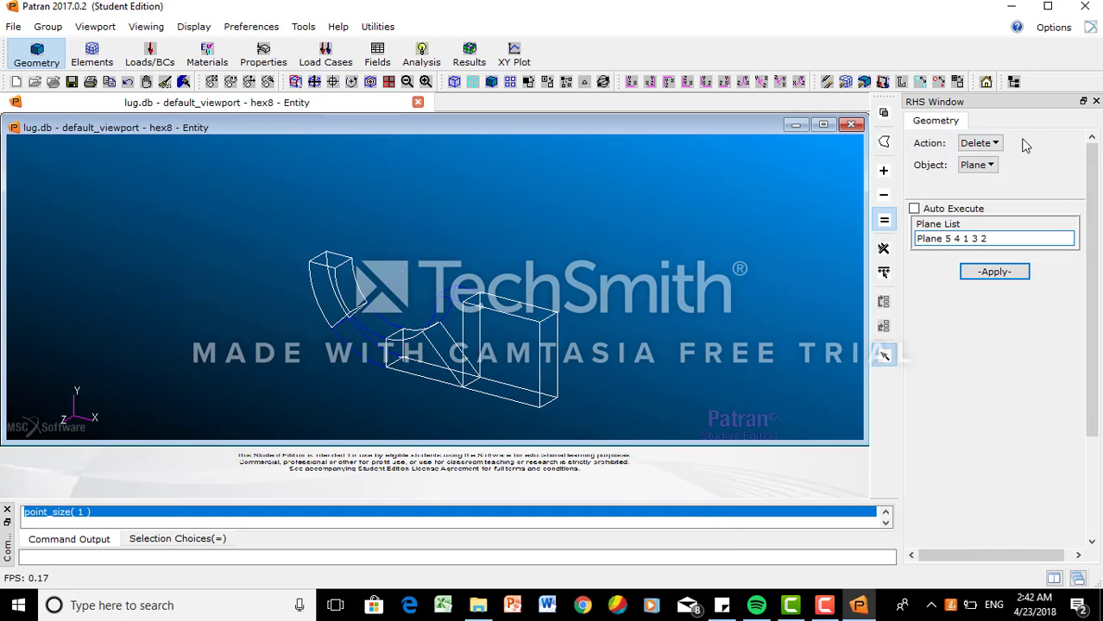
click(989, 147)
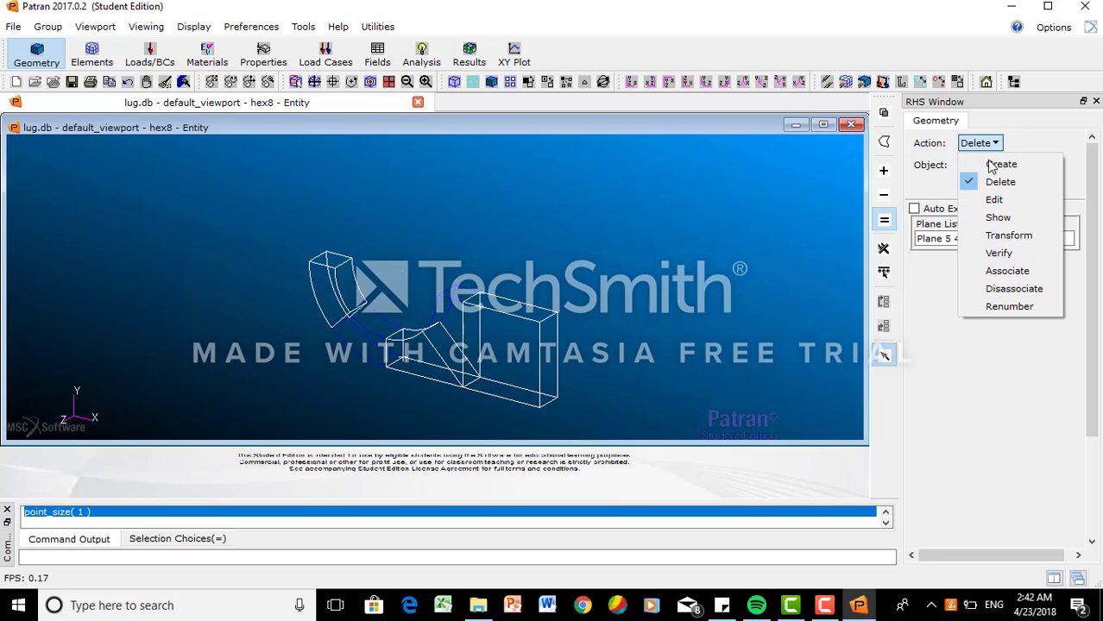
click(995, 200)
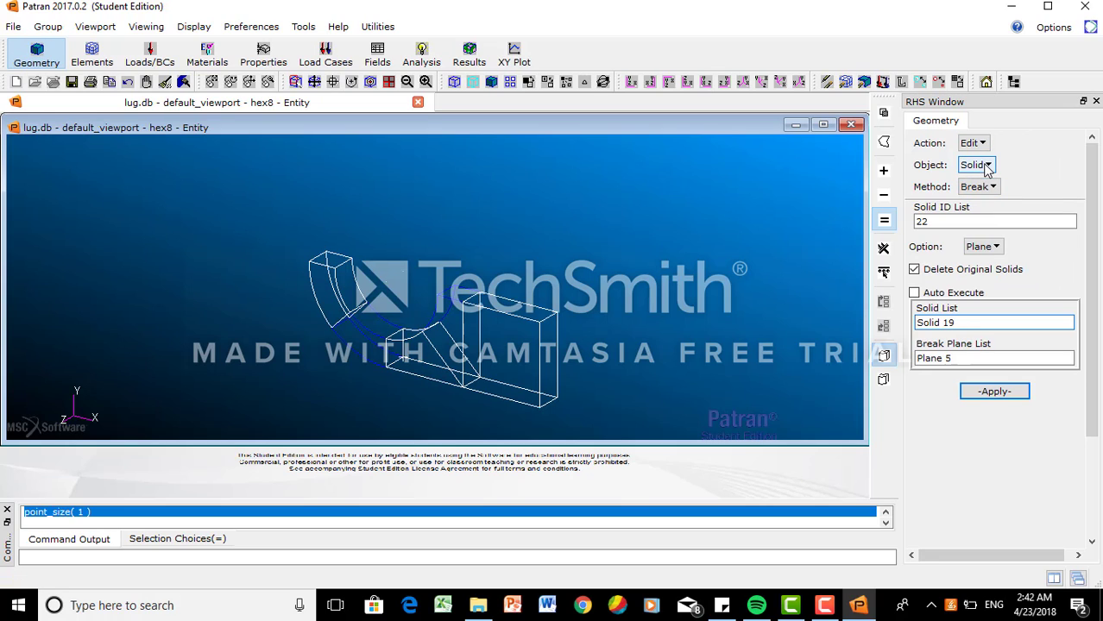
click(993, 188)
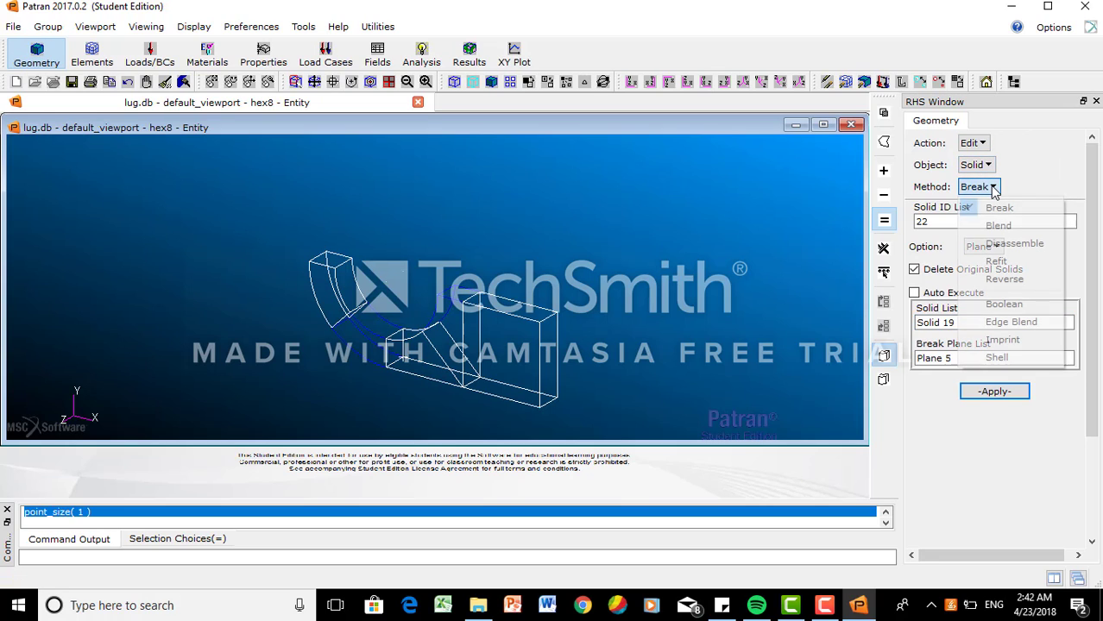
click(1013, 262)
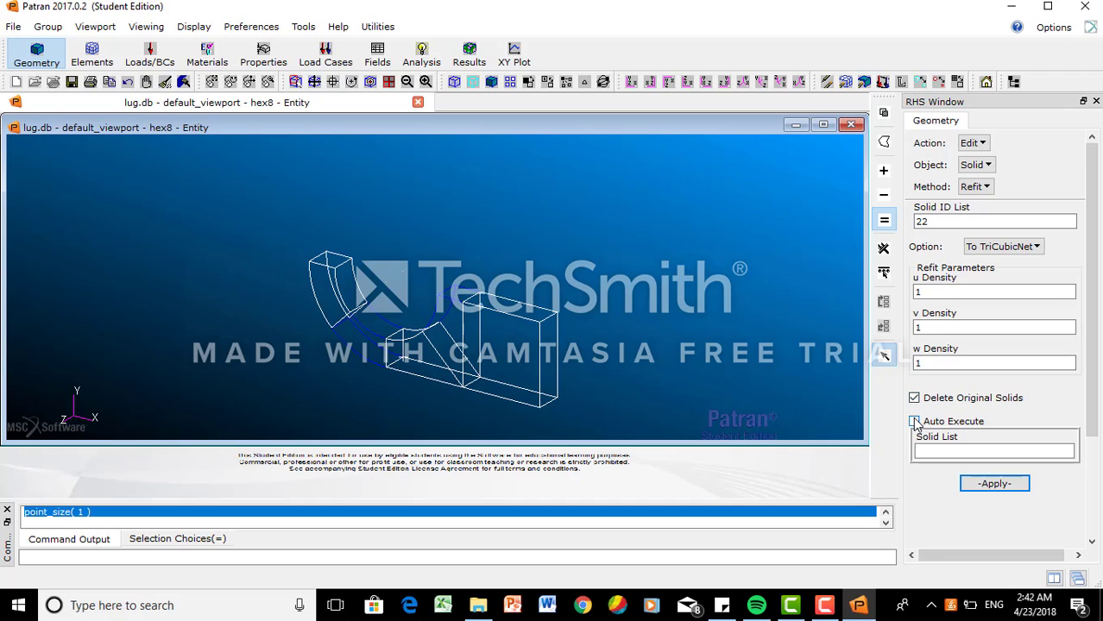
click(915, 422)
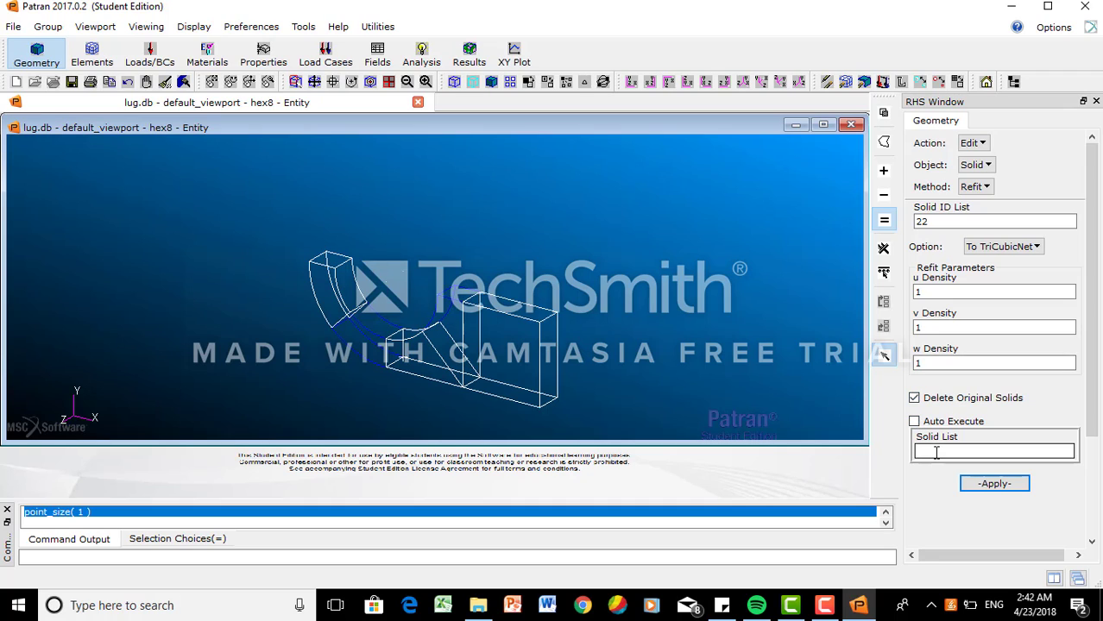
- Refit Solids 21, 20, 18, 17 and 16 with densities of 1, deleting the originals and allowing duplicate solids for all
click(935, 452)
click(447, 331)
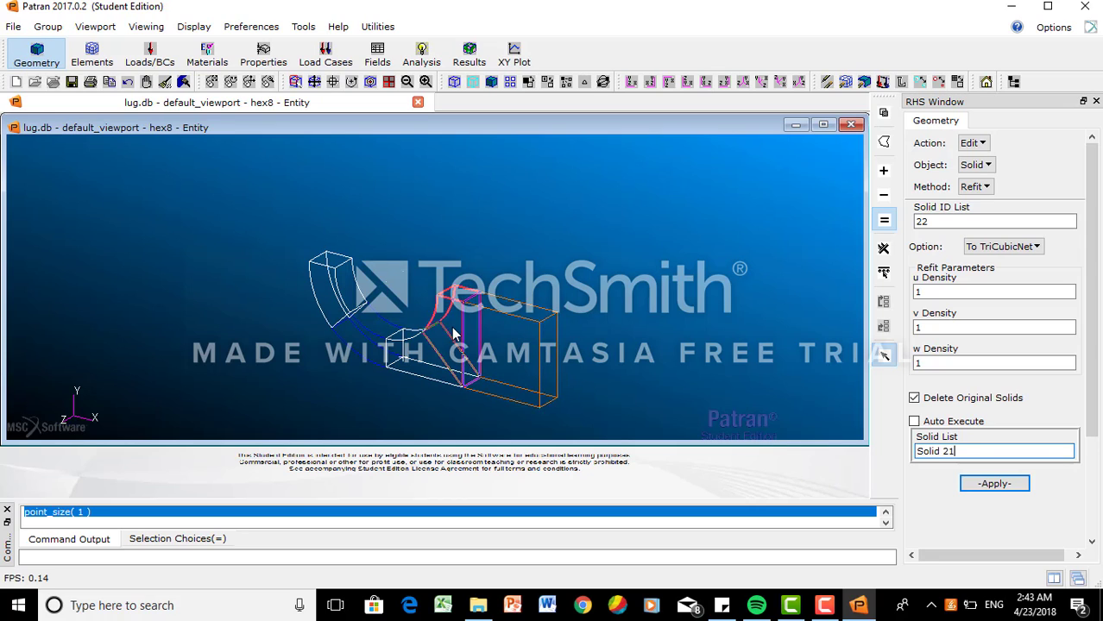
shift+click(419, 344)
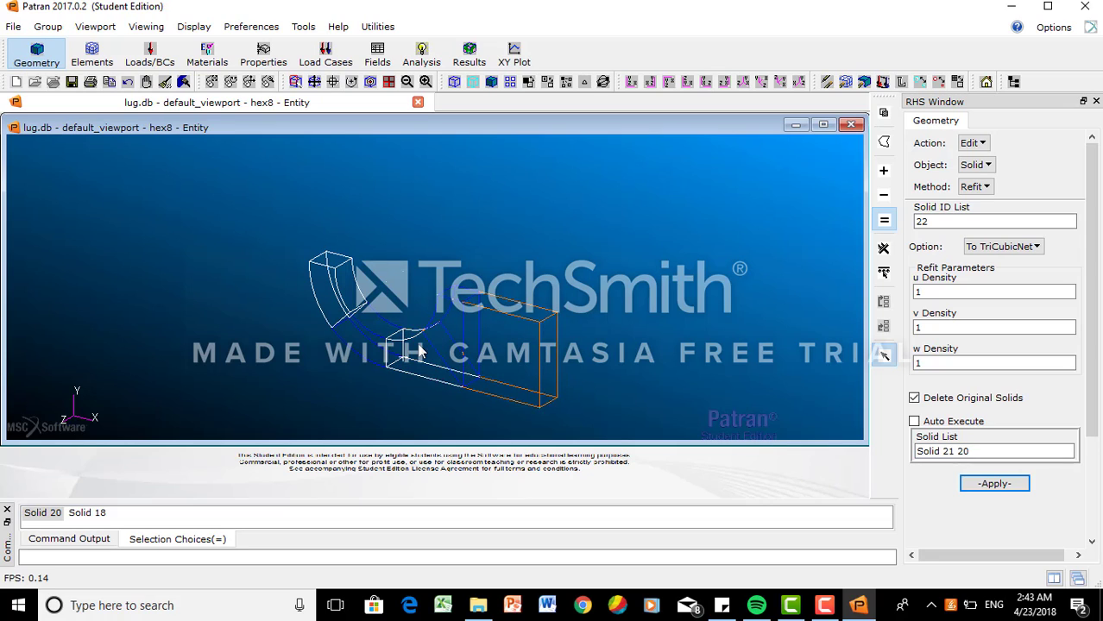
click(386, 349)
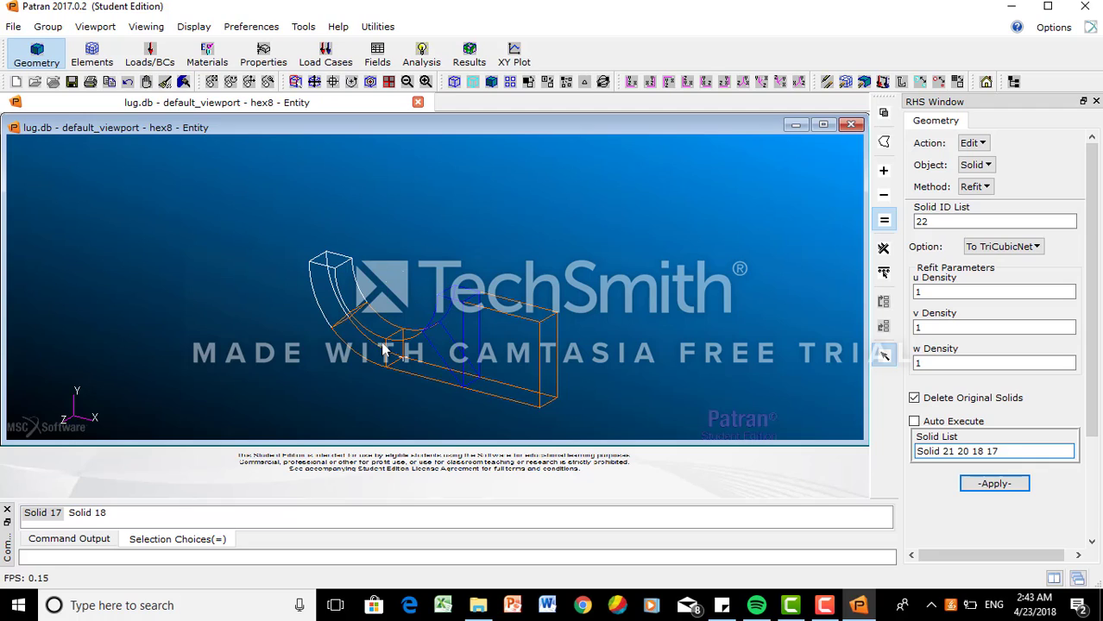
click(316, 297)
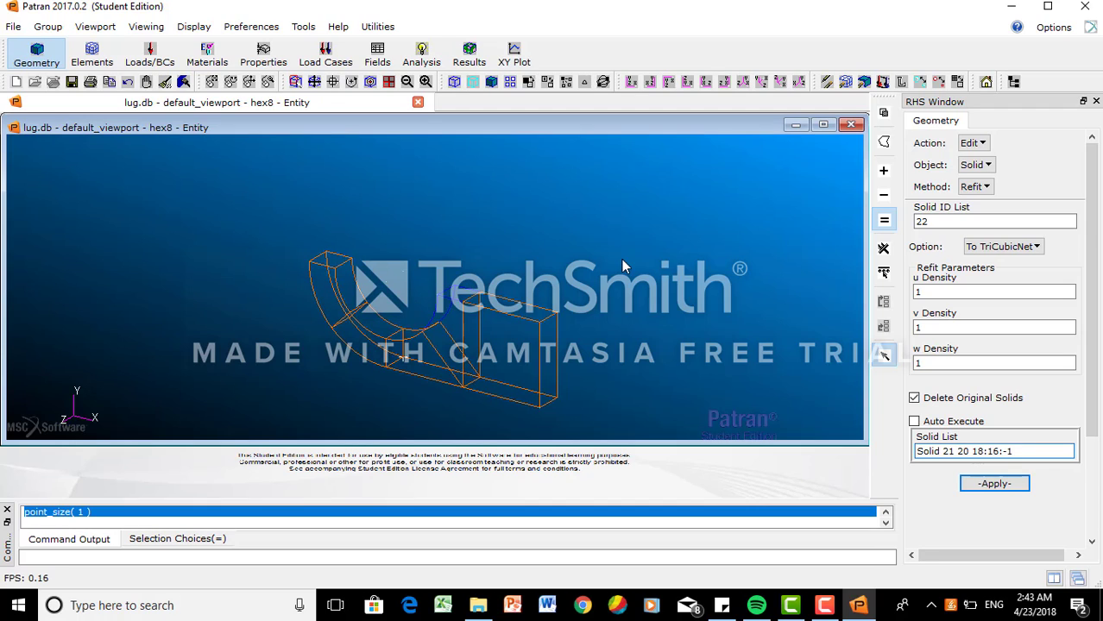
click(997, 485)
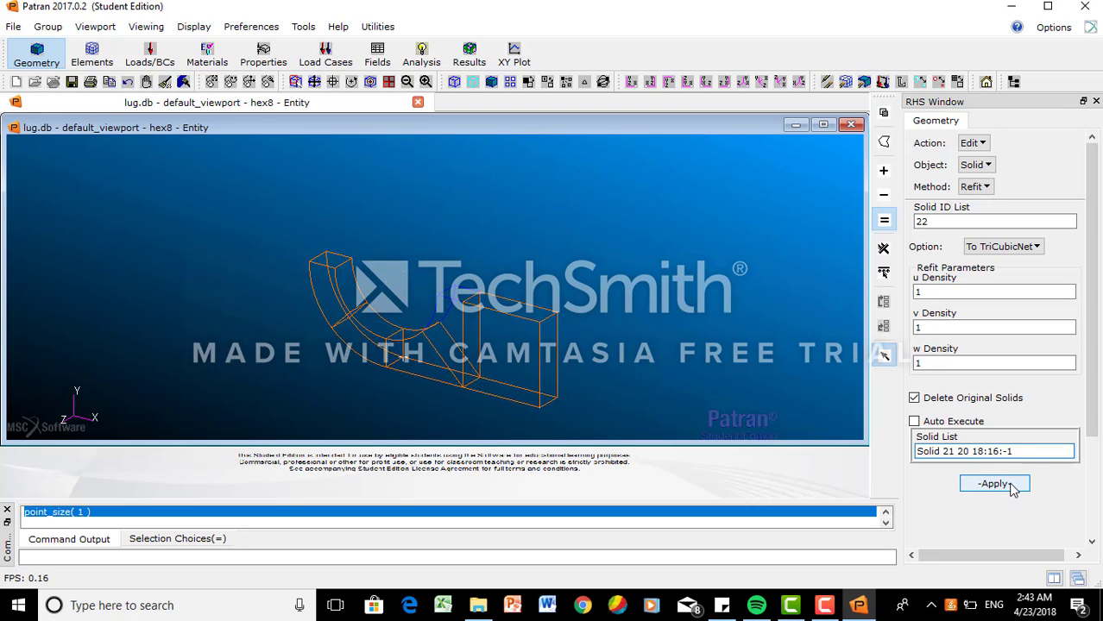
click(1012, 487)
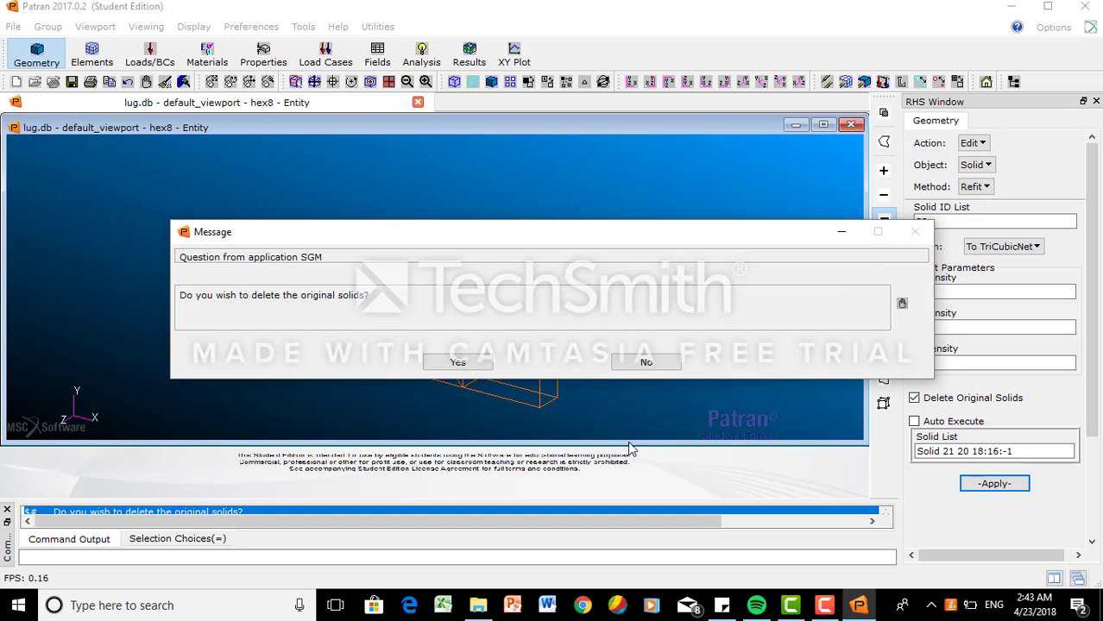
click(458, 362)
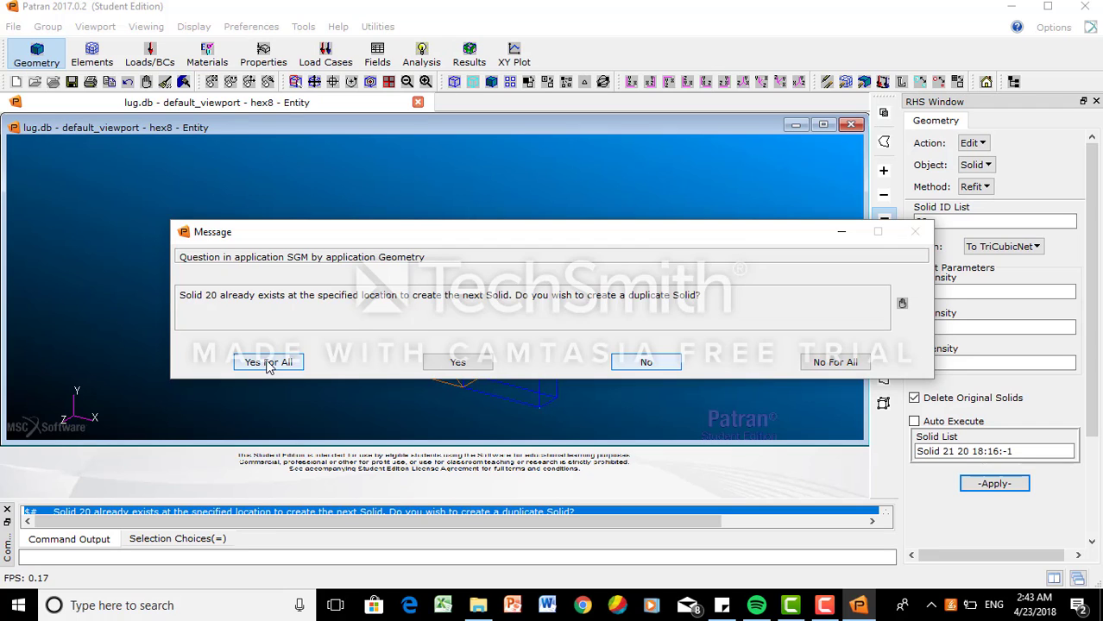
click(268, 363)
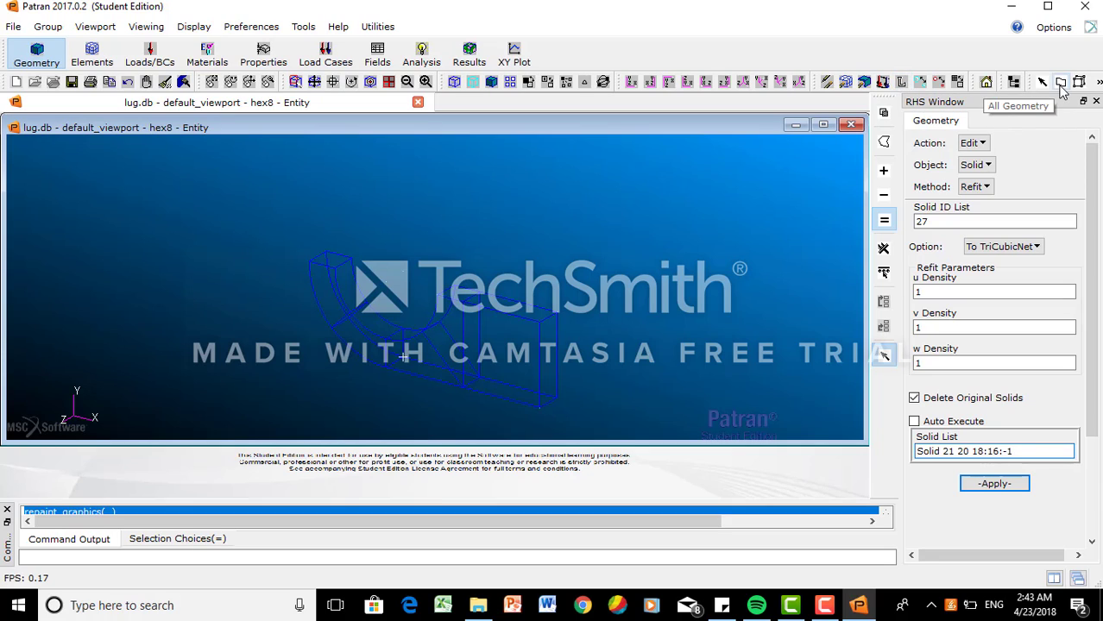
- Show the solid labels and the point markers on the refitted lower half
click(1098, 82)
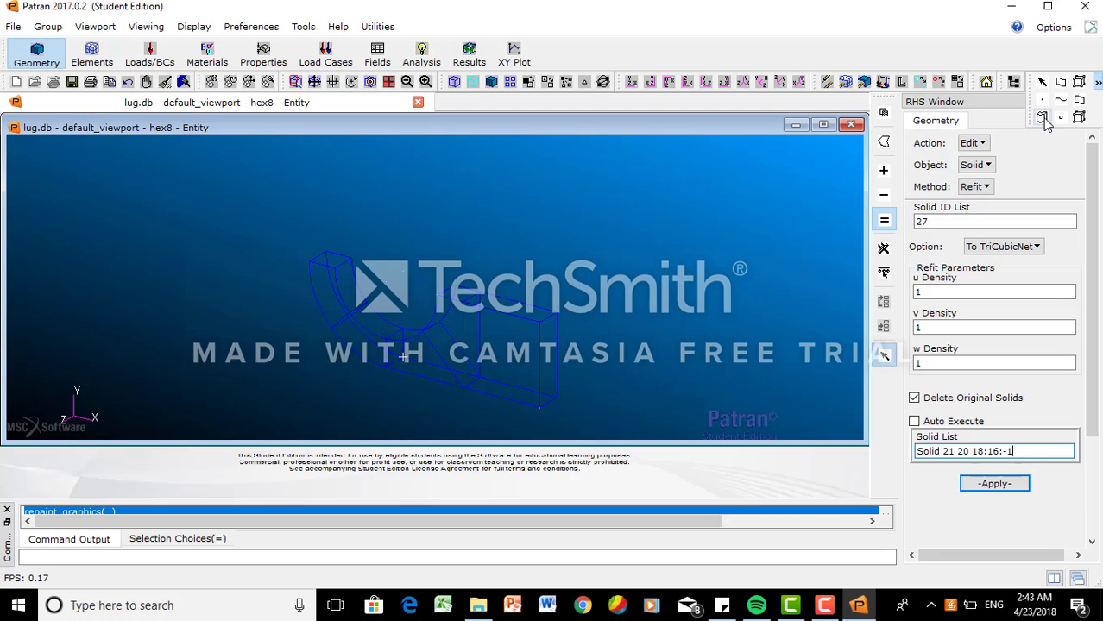
click(1042, 119)
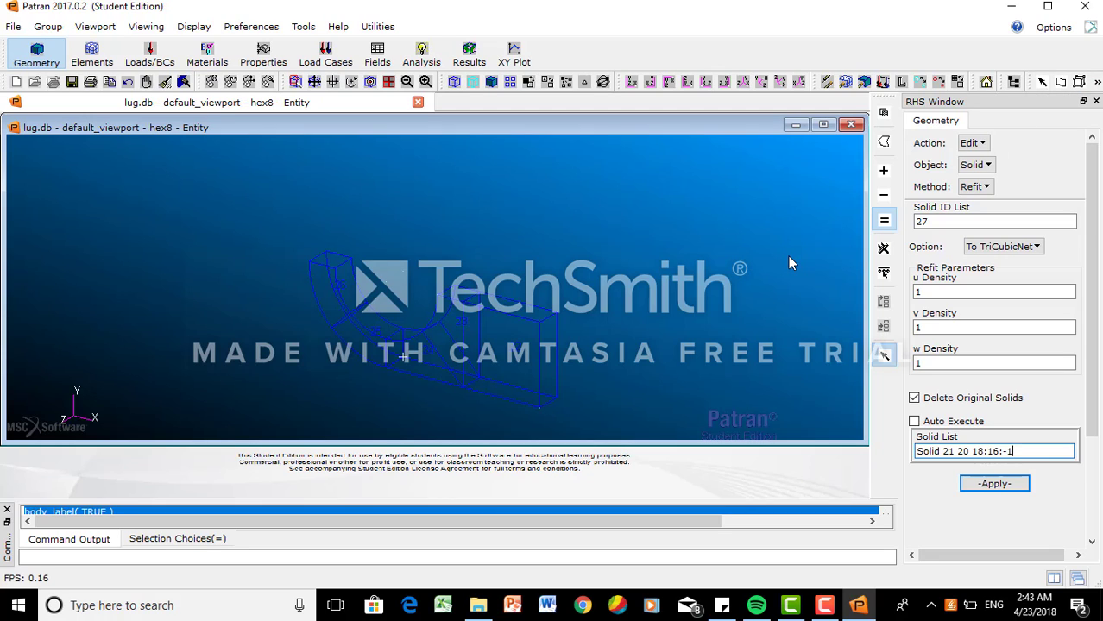
click(919, 83)
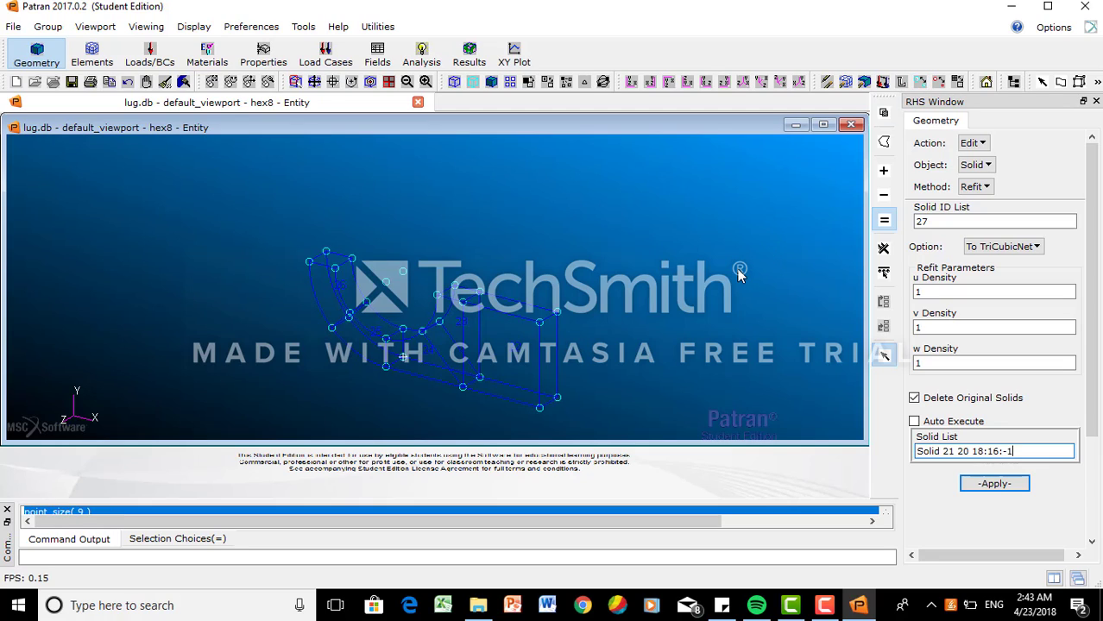
- Set up the geometry form to transform solids with the Mirror method
click(985, 145)
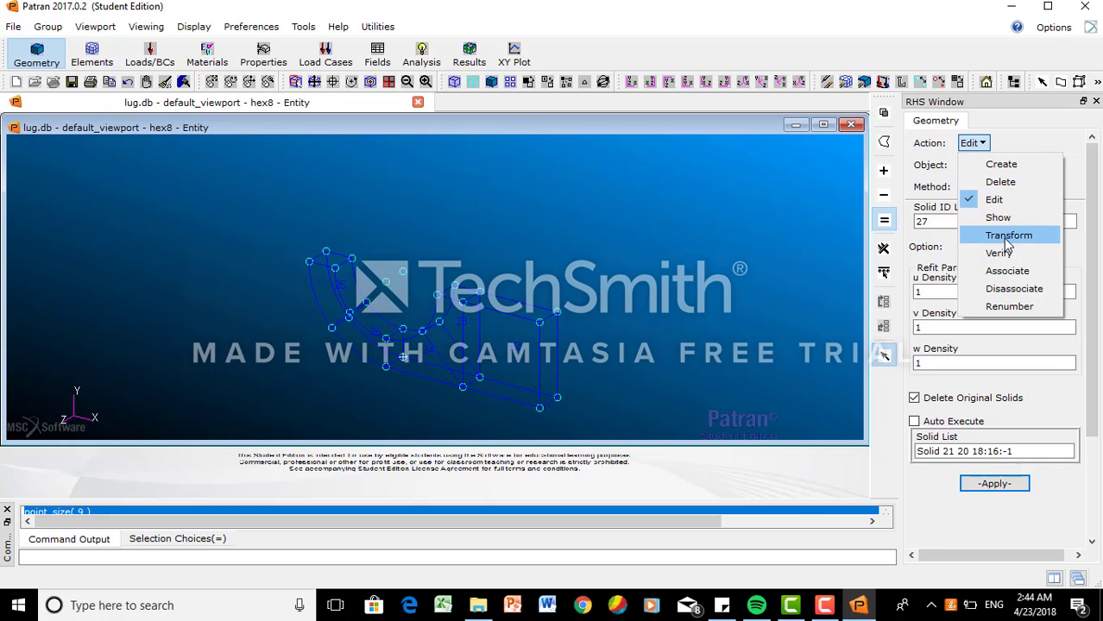
click(1005, 245)
click(976, 165)
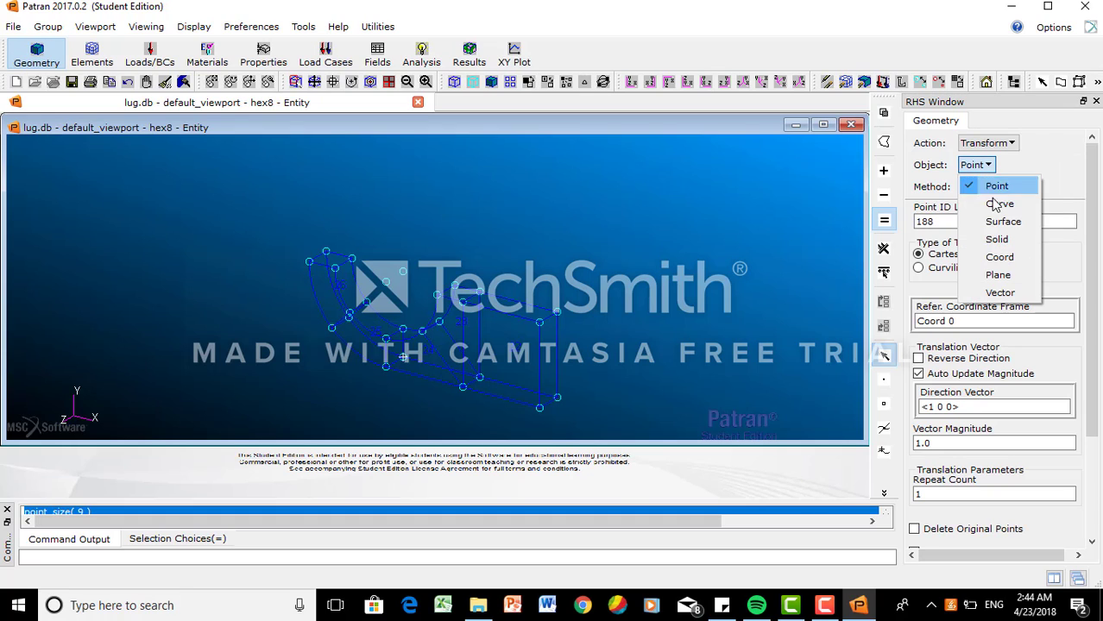
click(996, 240)
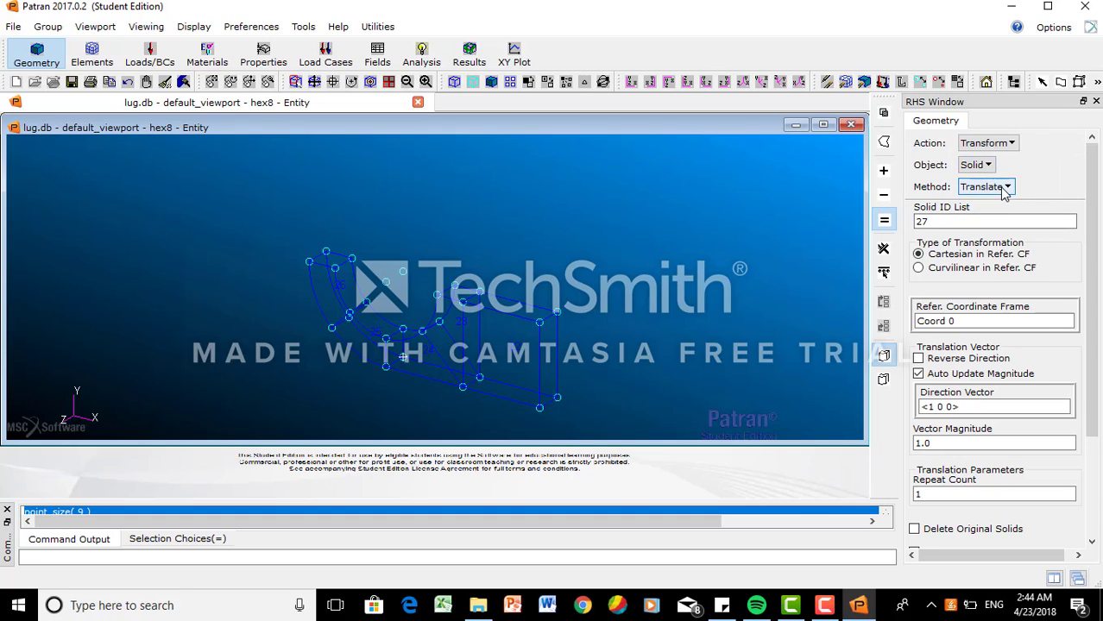
click(984, 187)
click(1001, 260)
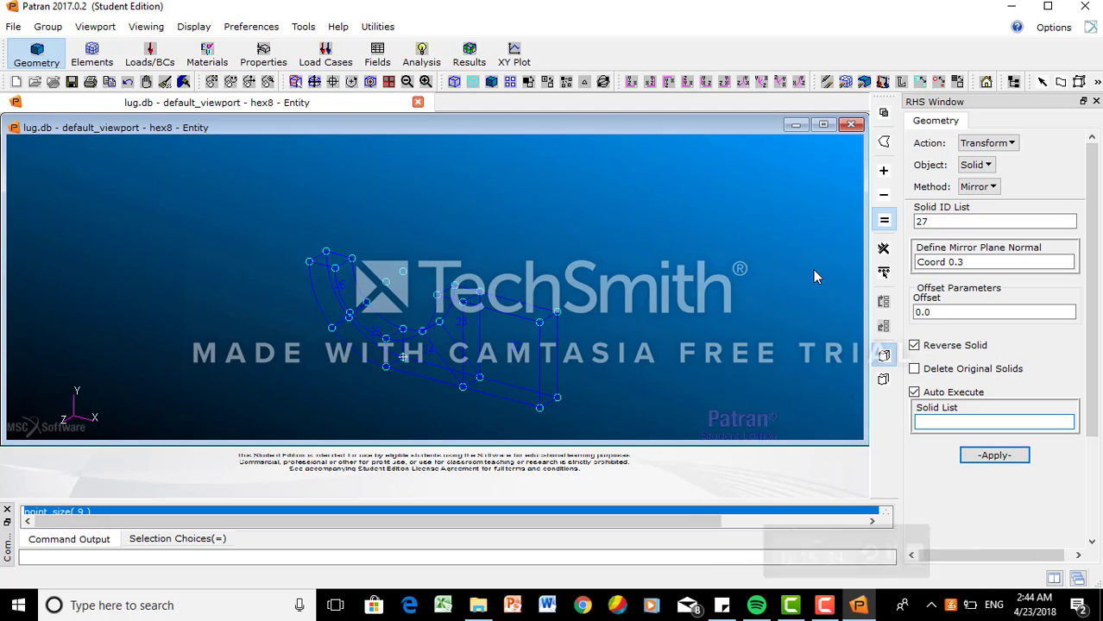
- Define the mirror plane normal by three points, Points 177, 179 and 185, on the upper face of the lug's lower half
double_click(956, 263)
drag(938, 266, 902, 266)
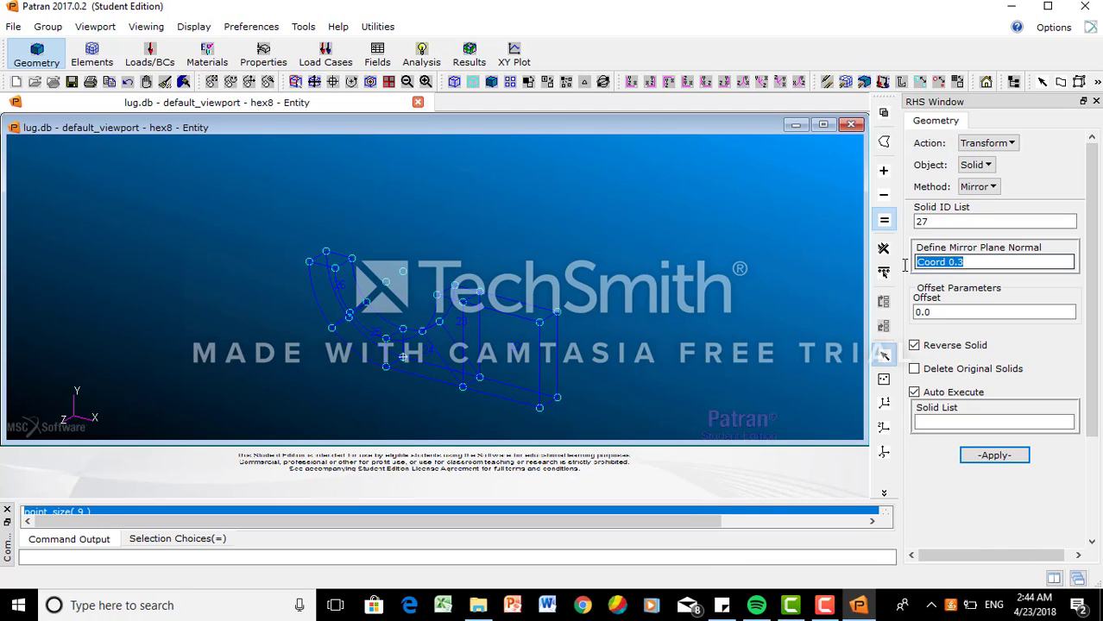
key(BackSpace)
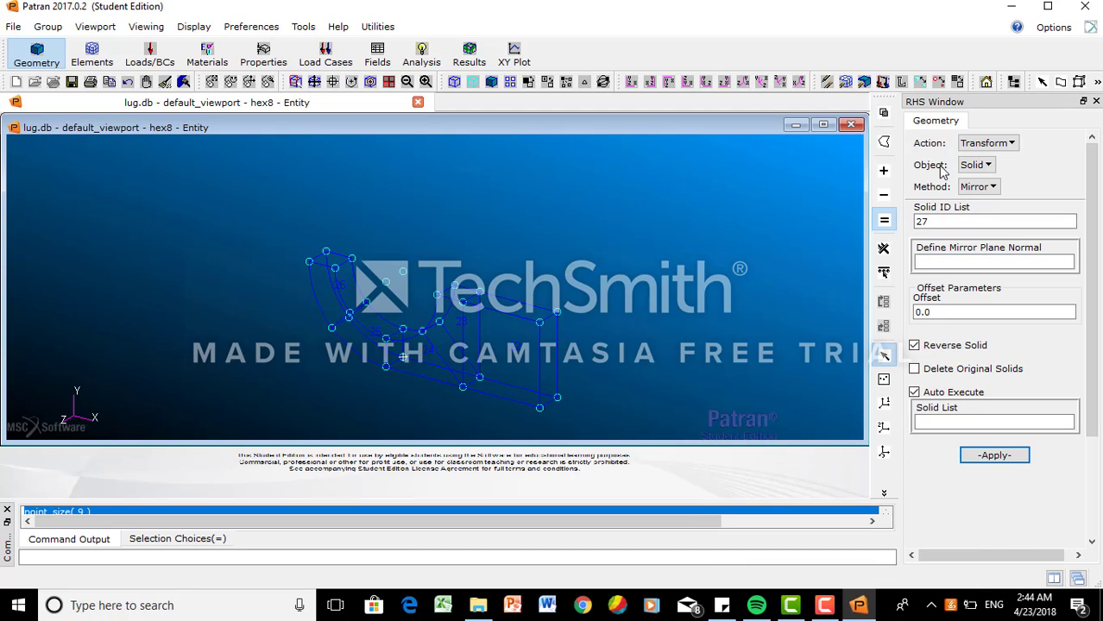
click(1095, 82)
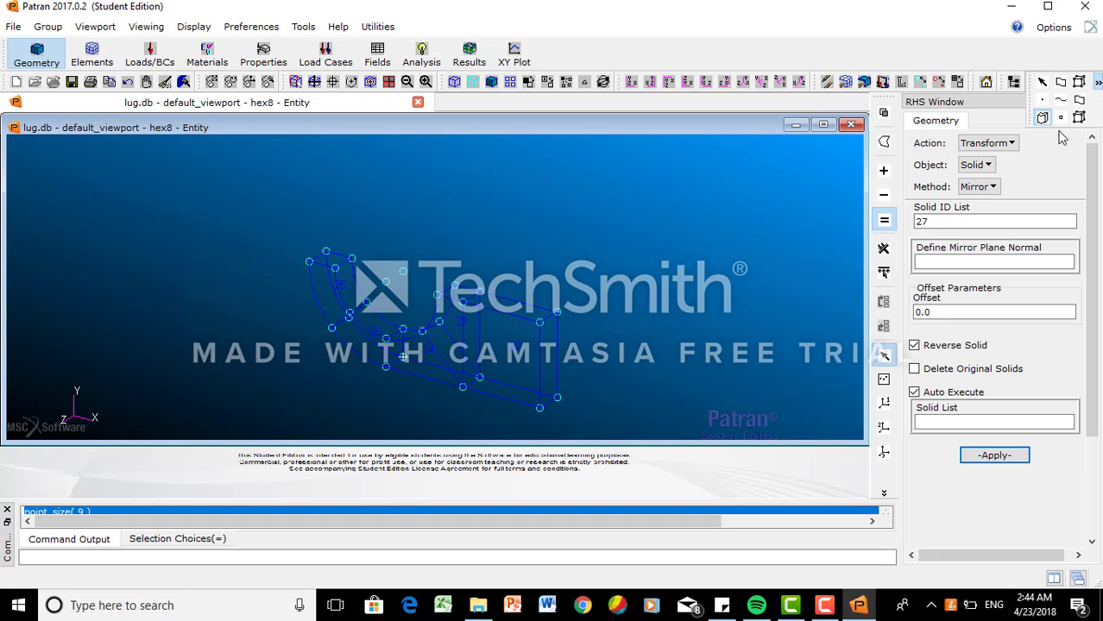
click(1097, 84)
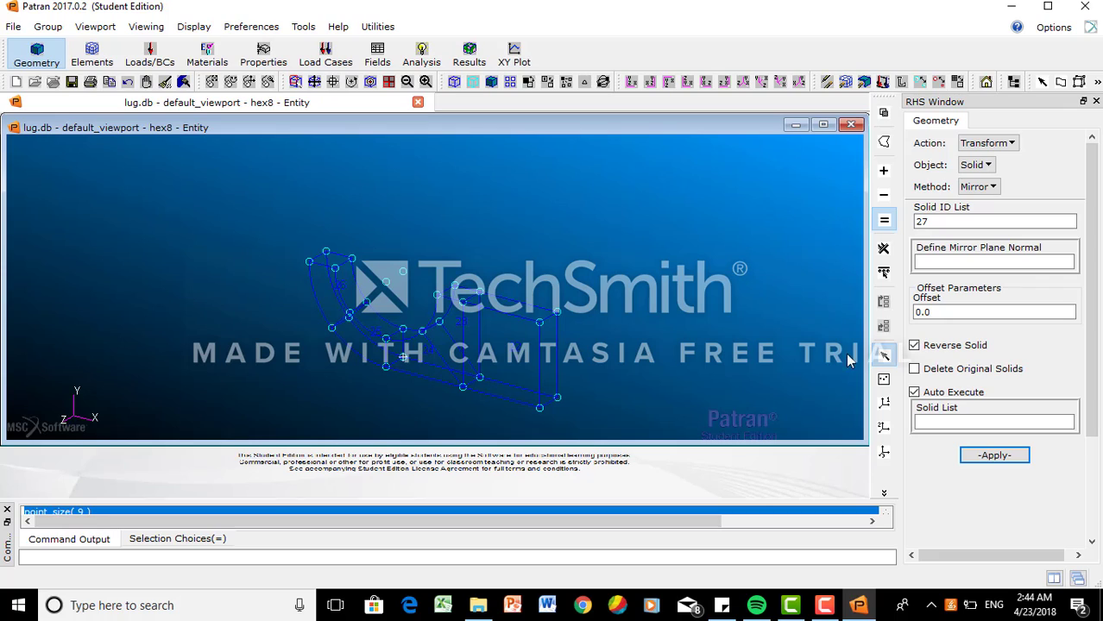
click(884, 380)
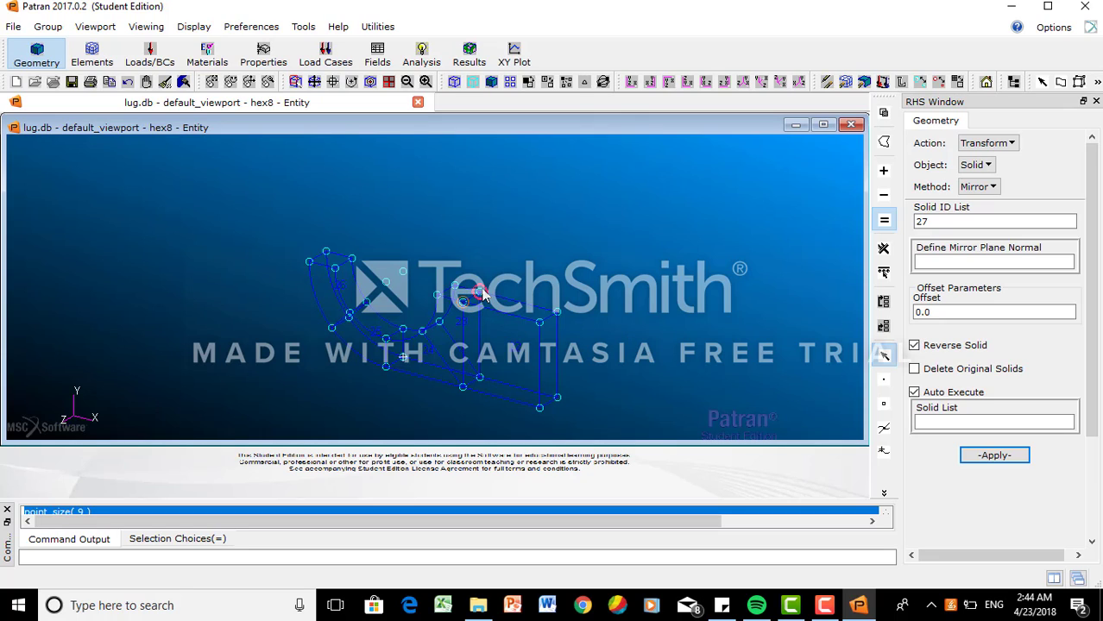
click(557, 314)
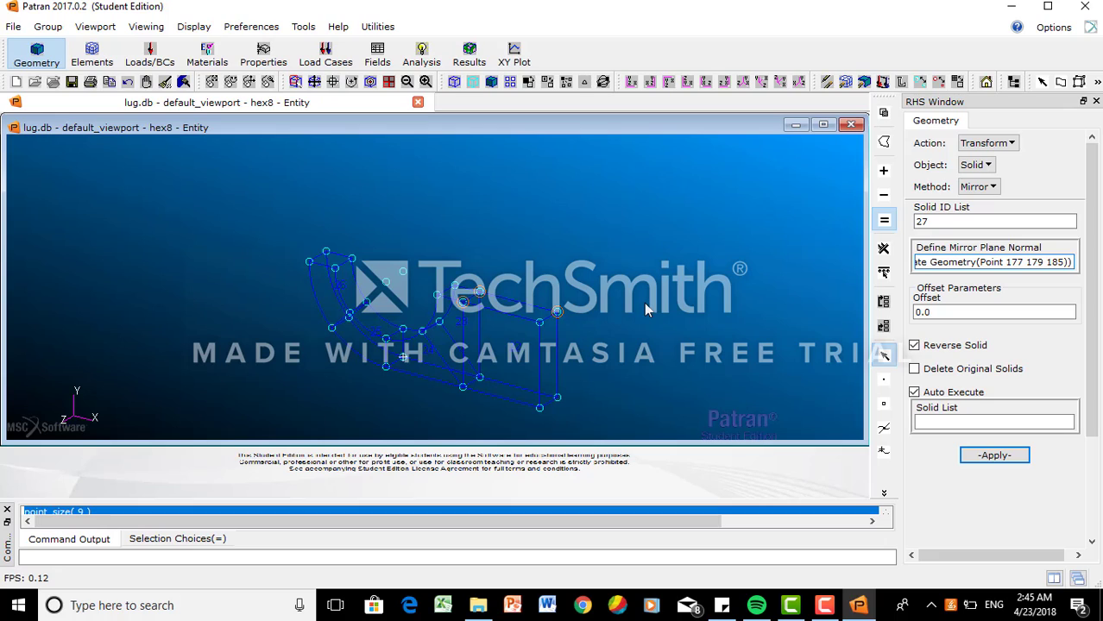
- Mirror Solids 22 to 26 across the defined plane with Auto Execute turned off, keeping the original solids
click(914, 393)
click(924, 421)
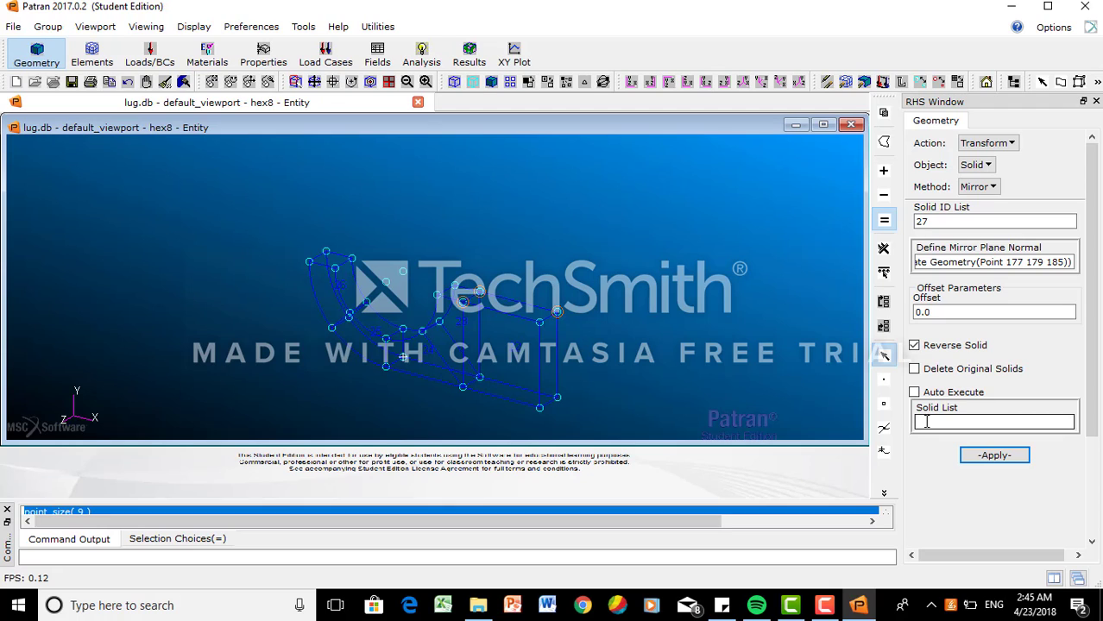
drag(286, 208, 611, 422)
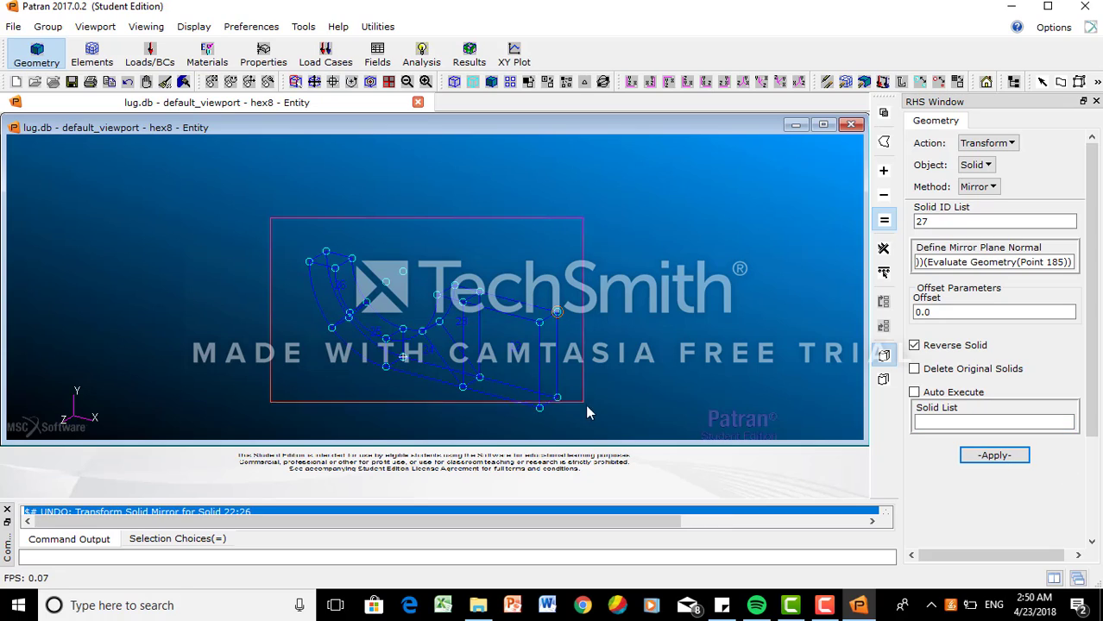
drag(586, 404, 606, 422)
click(1021, 462)
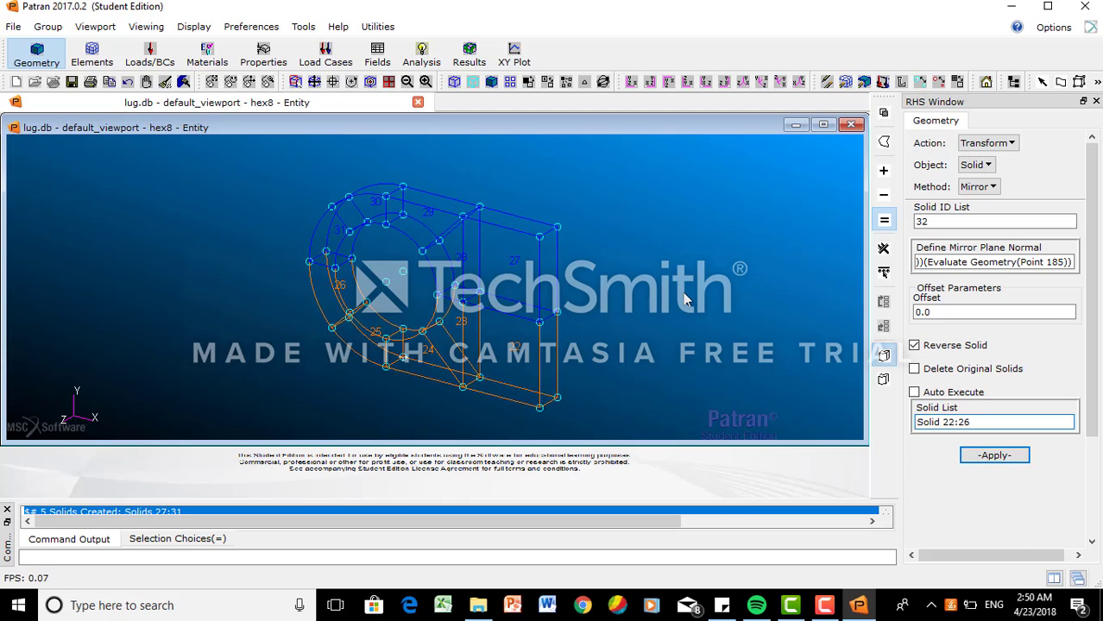
- Create a new empty group named hex20 and make it current, keeping the other groups posted
click(53, 28)
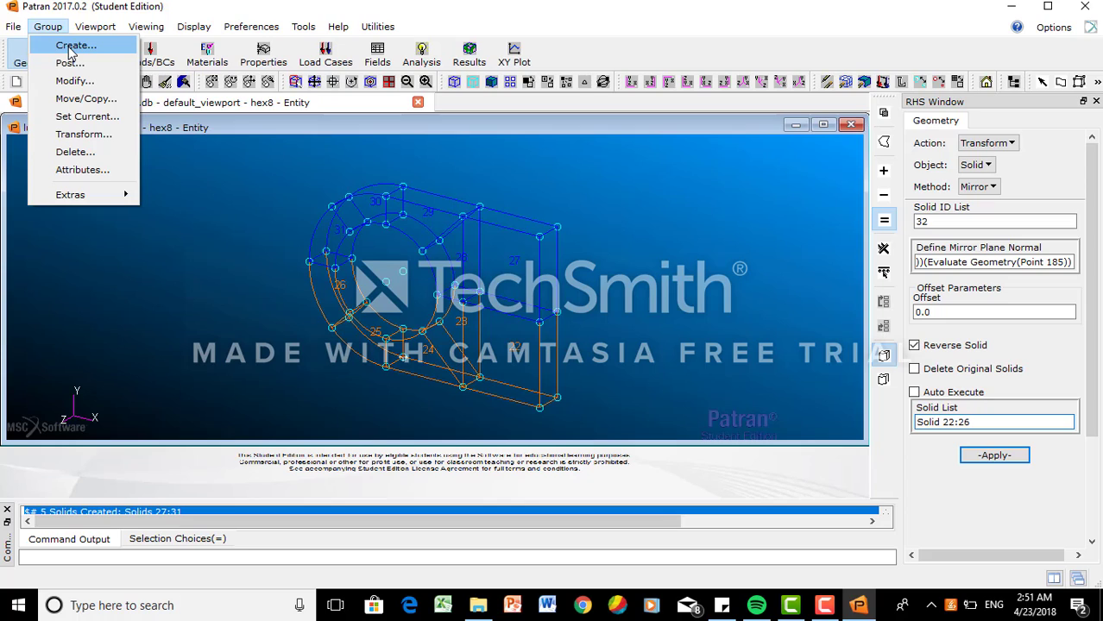
click(71, 52)
click(980, 415)
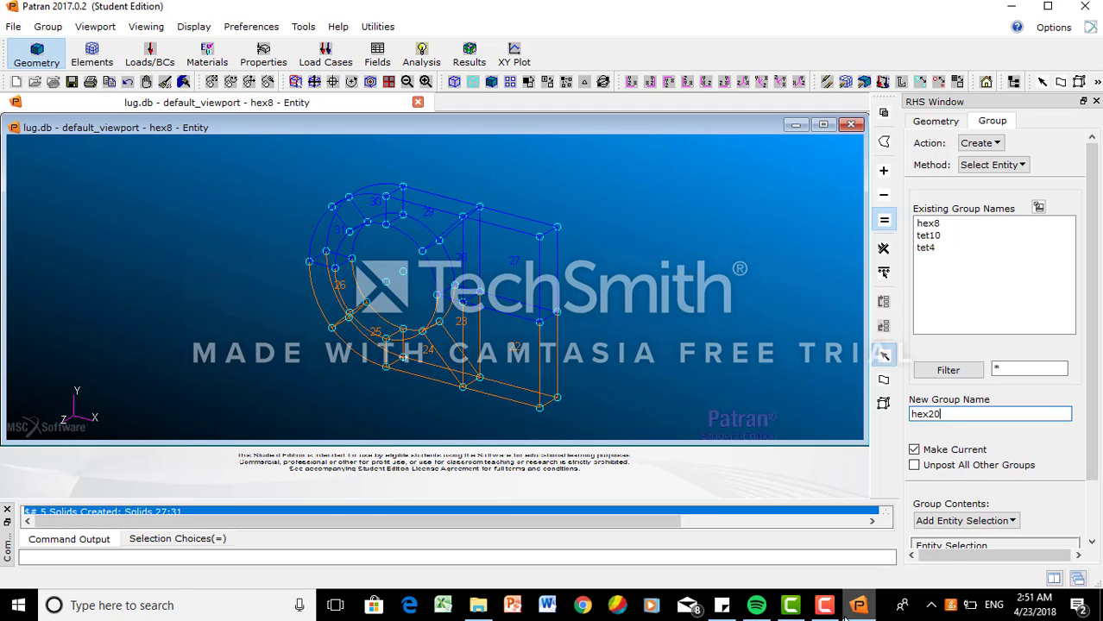
mouse_move(827, 608)
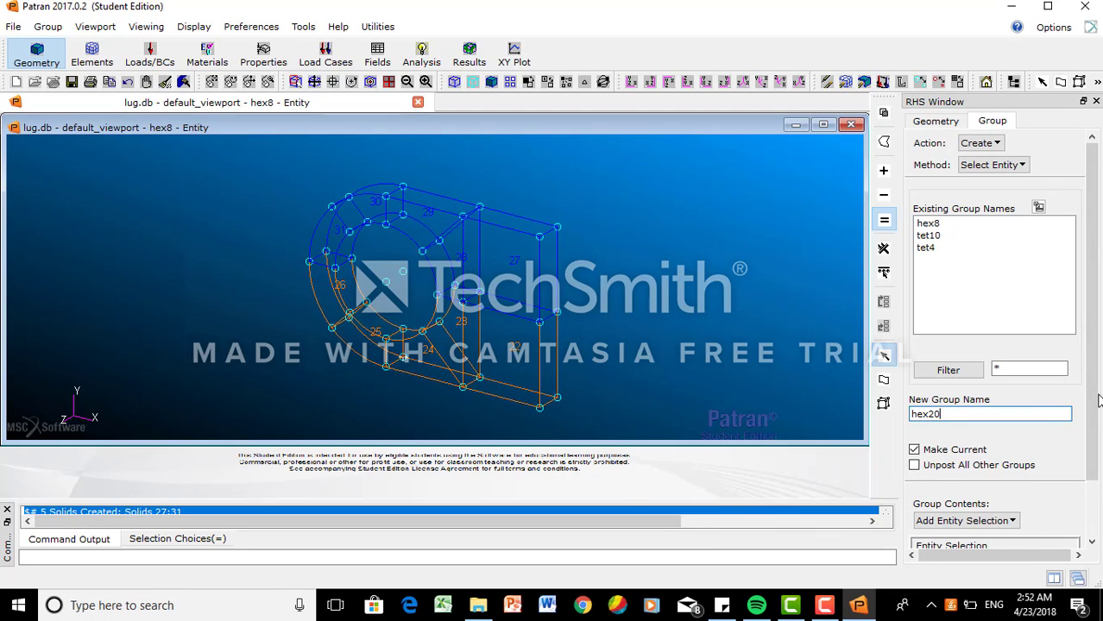
drag(1099, 400, 1099, 455)
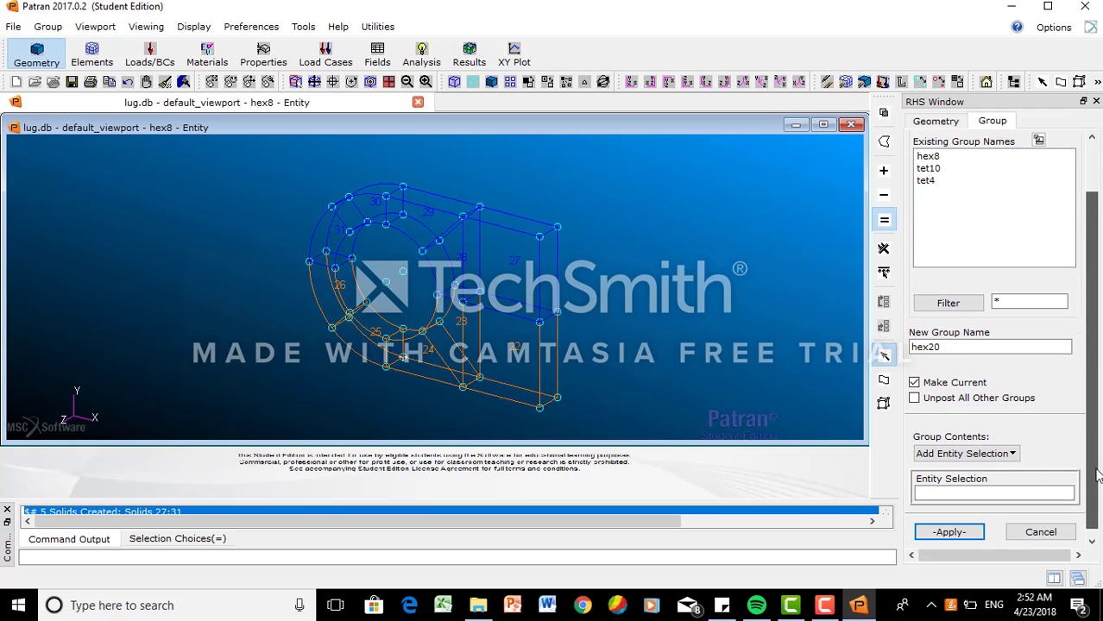
click(949, 532)
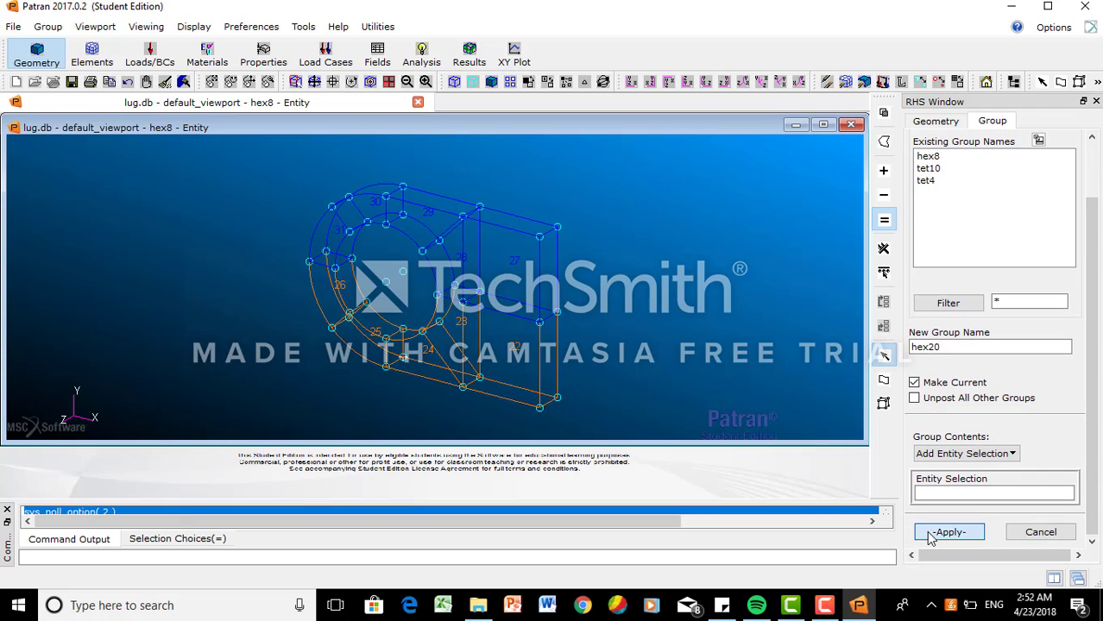
click(1040, 532)
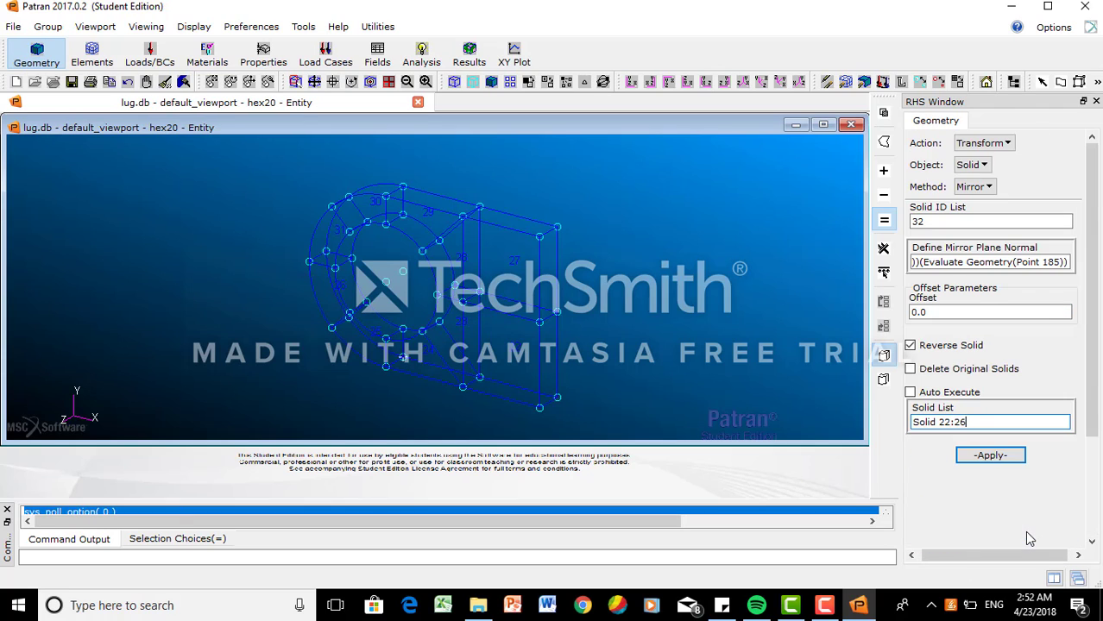
- Set up a solid translation in the Coord 0 frame with direction vector <15 0 0>
click(1001, 149)
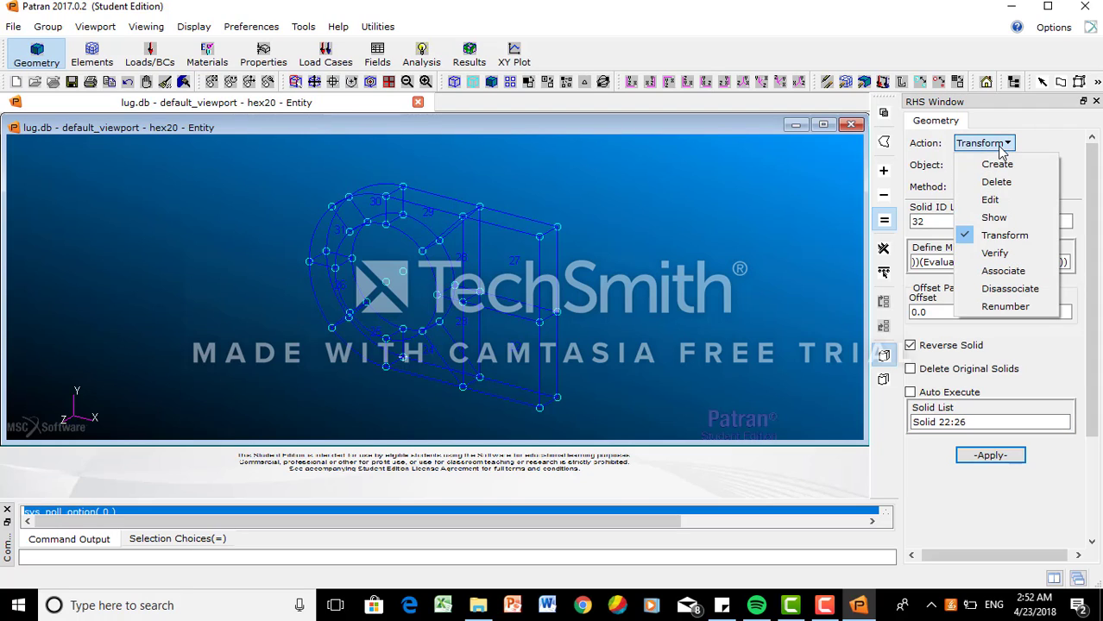
click(1001, 238)
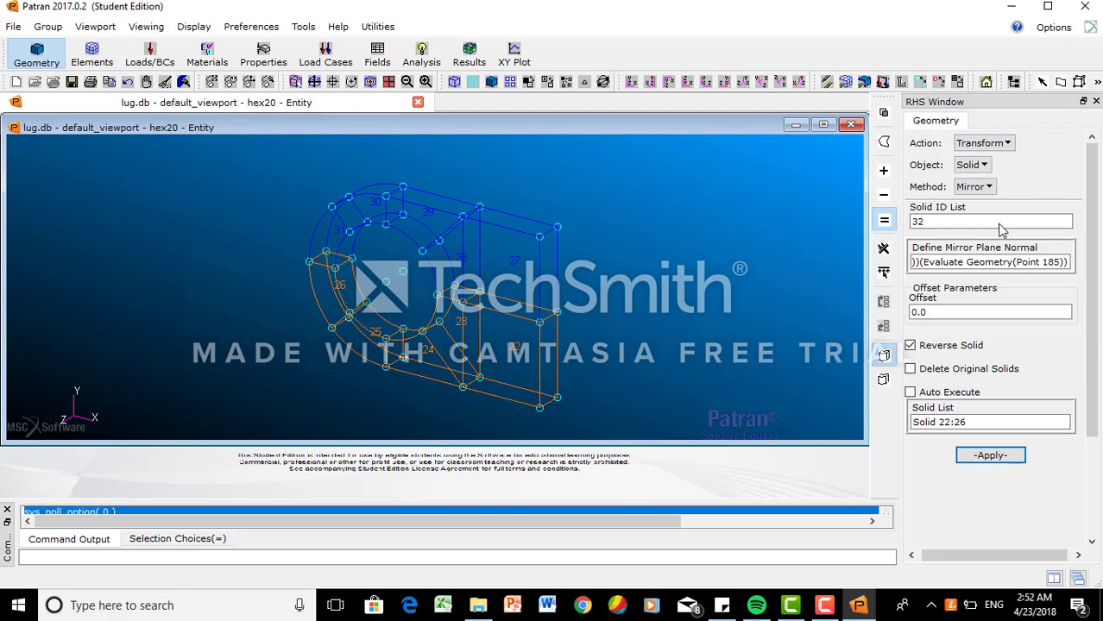
click(988, 187)
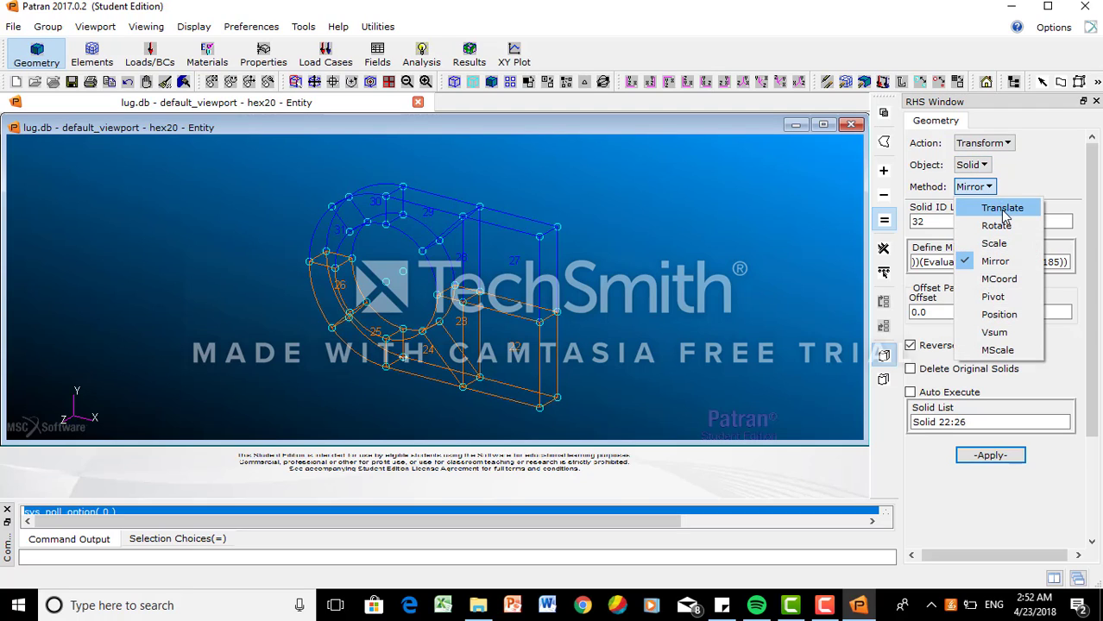
click(1003, 209)
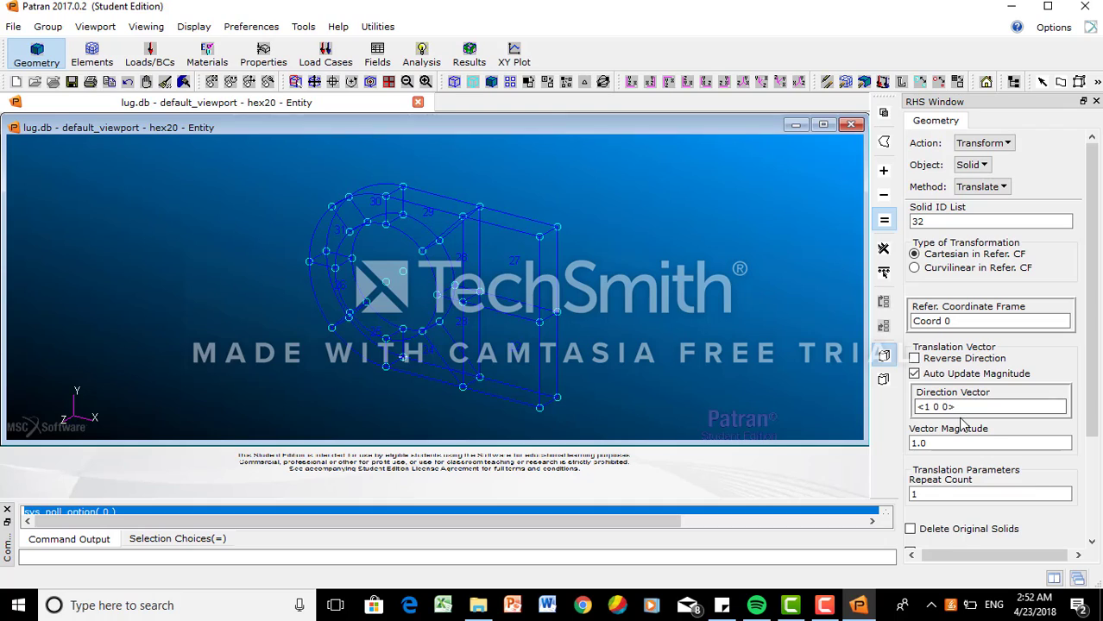
click(938, 407)
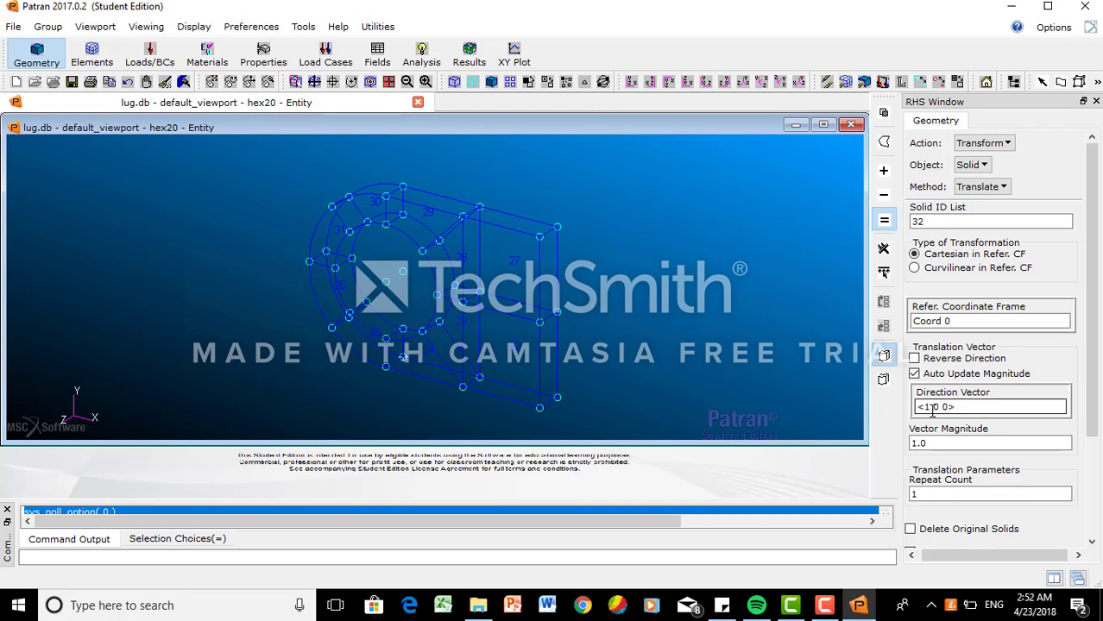
click(928, 409)
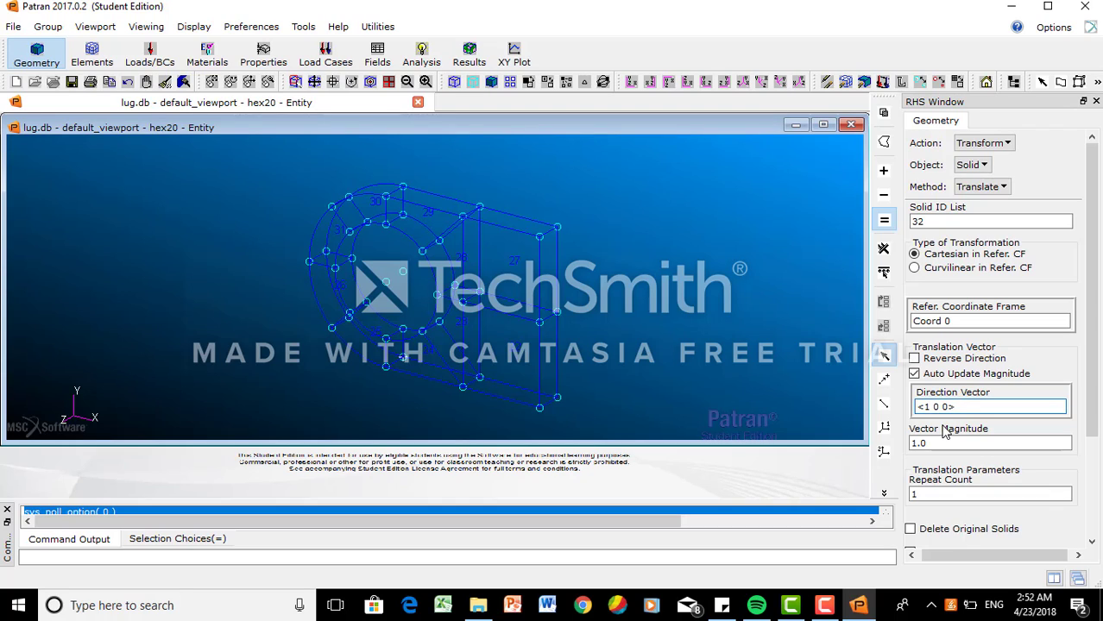
text(5)
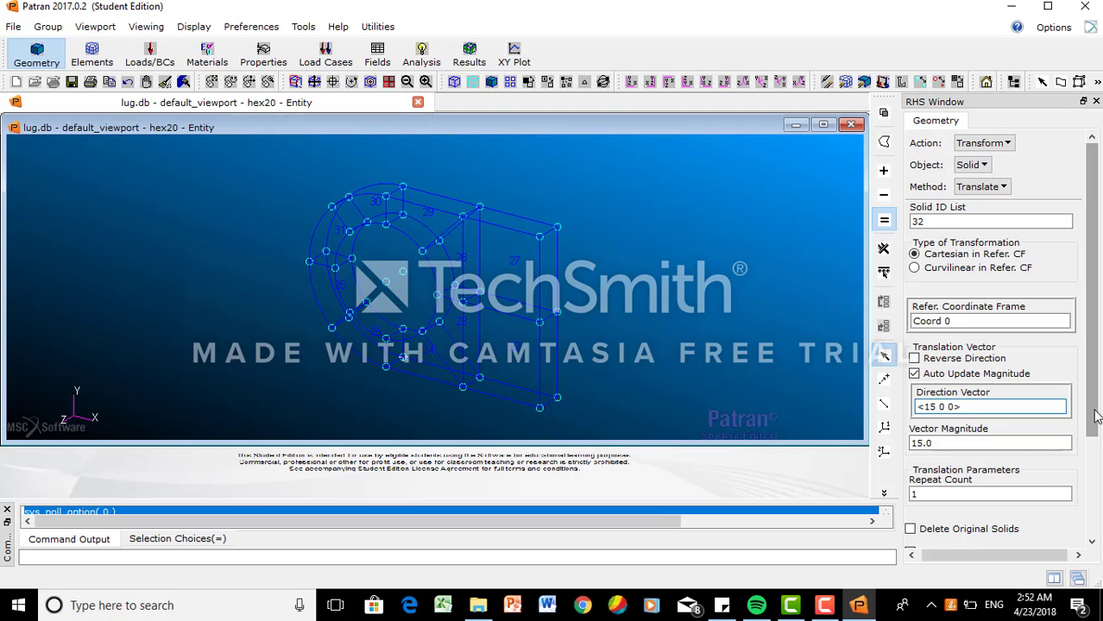
- Translate a copy of Solids 22 to 31 into the current group, with Auto Execute turned off and the originals kept
drag(1094, 417, 1094, 515)
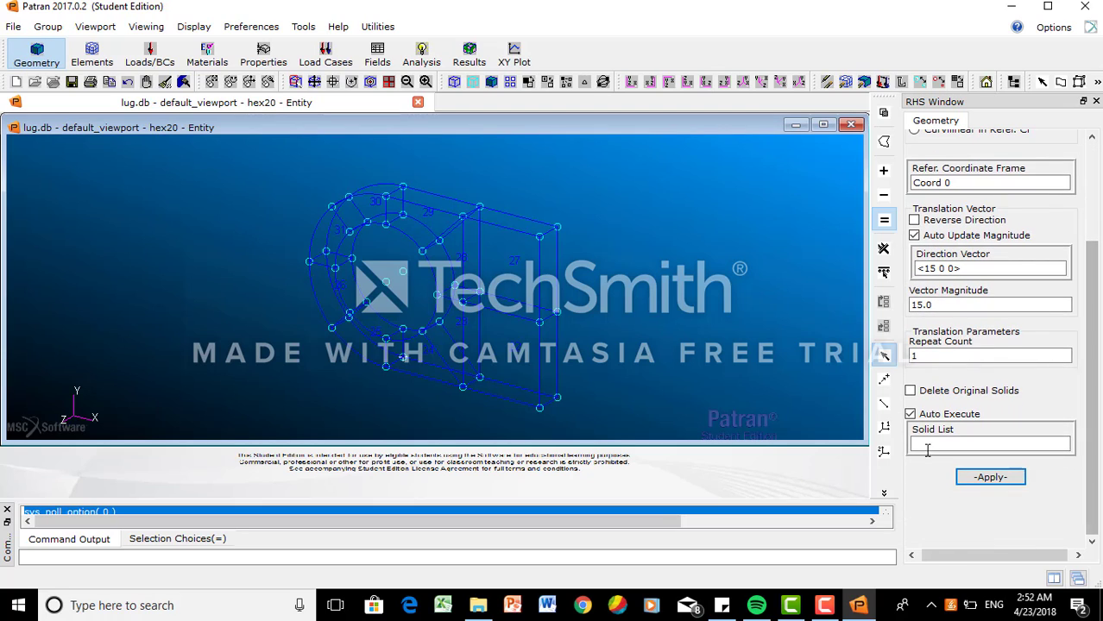
click(910, 414)
click(923, 445)
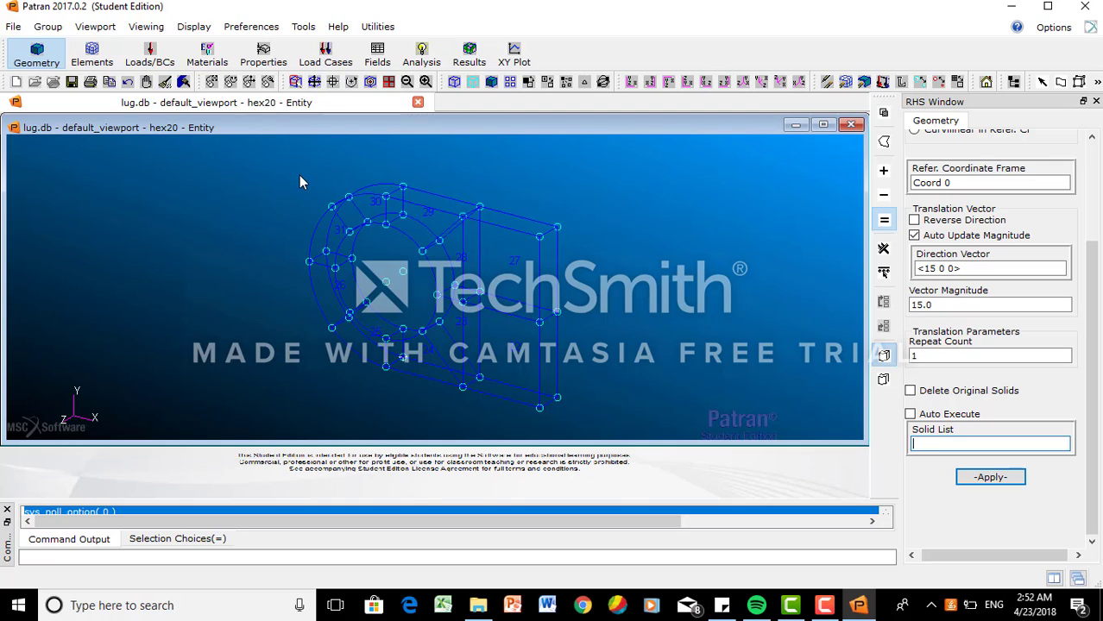
drag(299, 175, 608, 431)
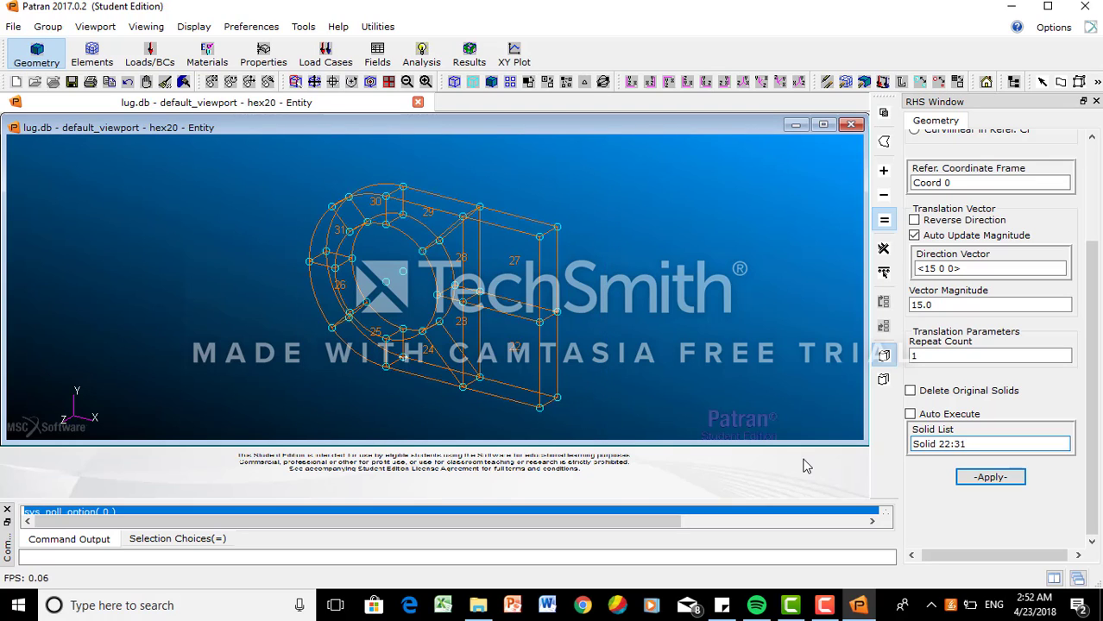
click(1007, 481)
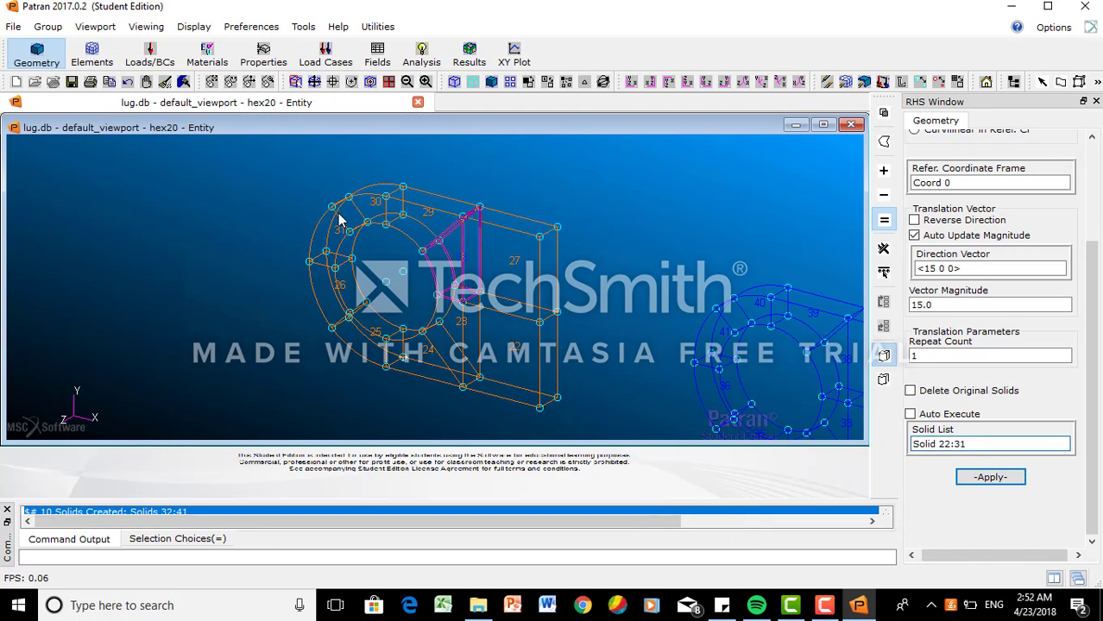
- Fit the view and post all four groups, hex20, hex8, tet10 and tet4, to the default viewport
click(47, 26)
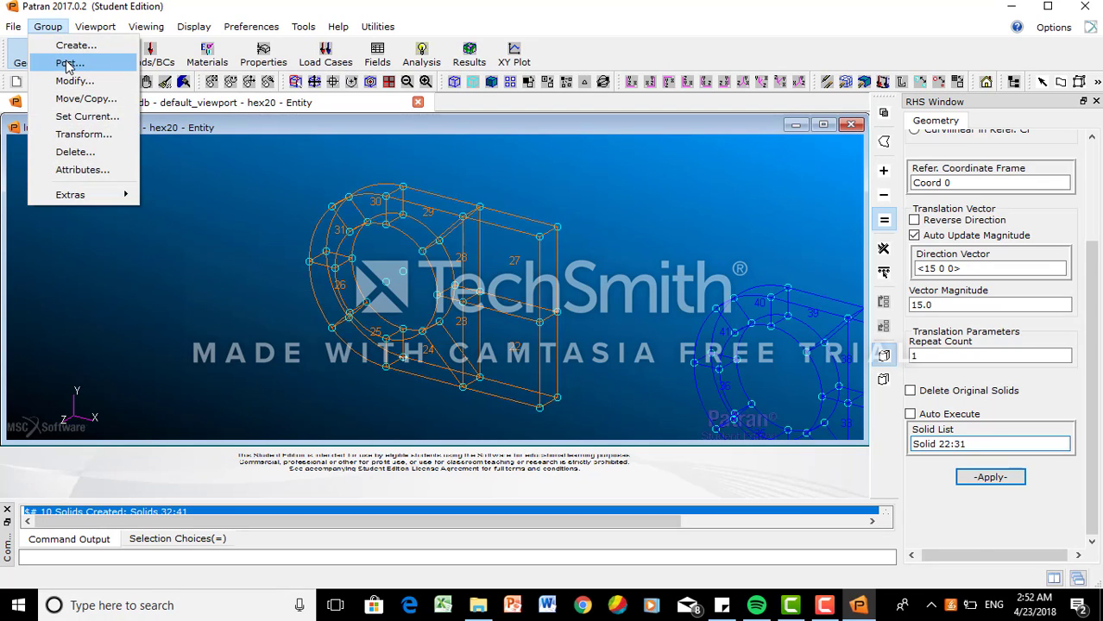
click(69, 66)
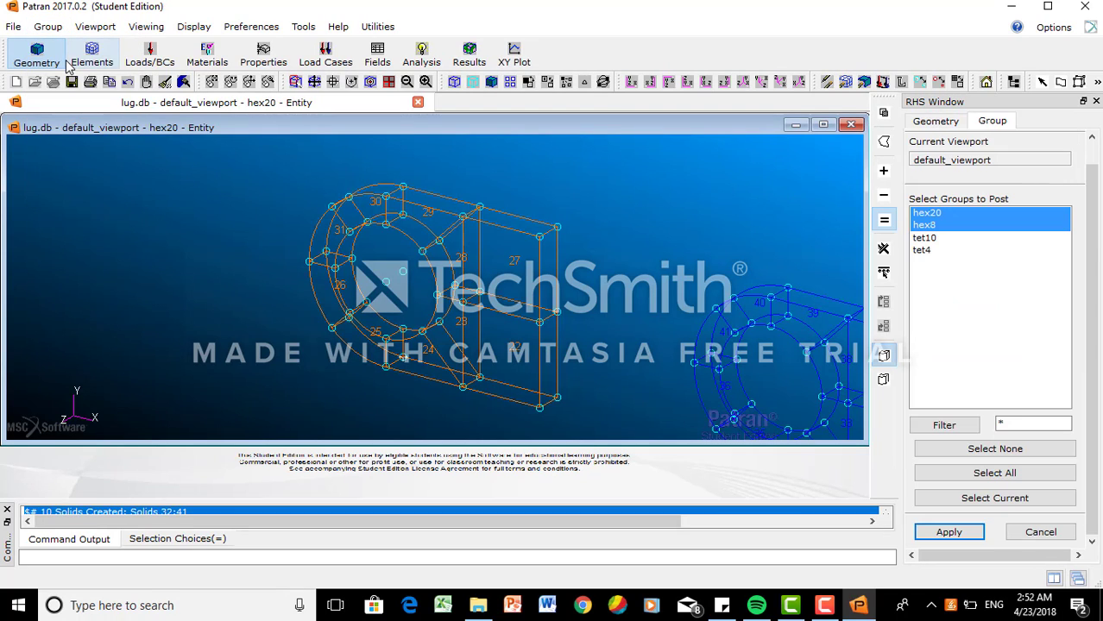
click(315, 81)
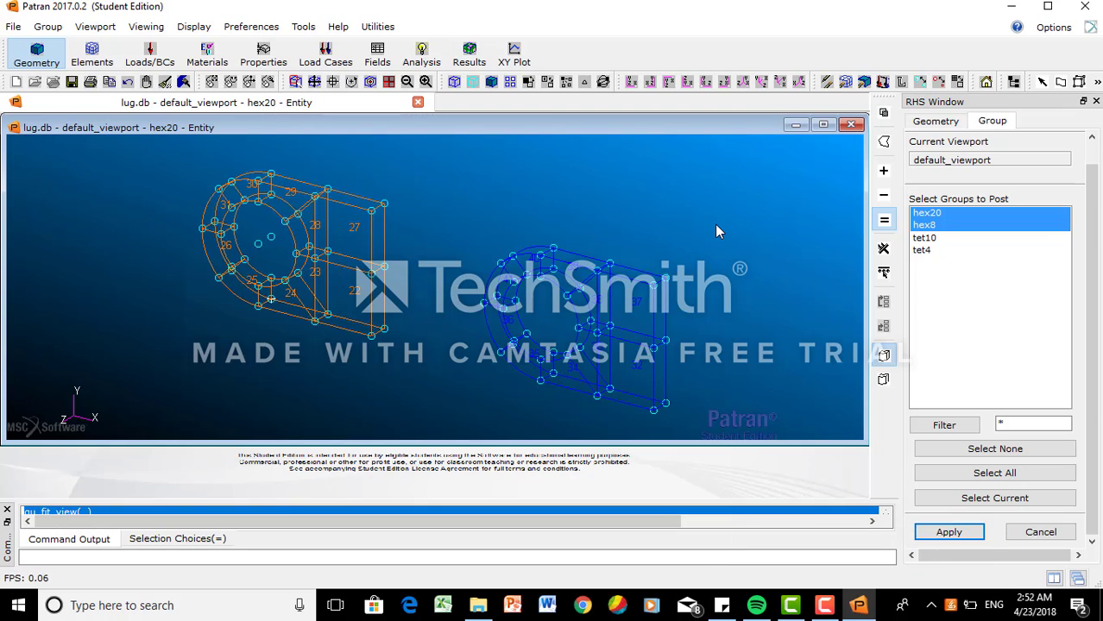
click(952, 475)
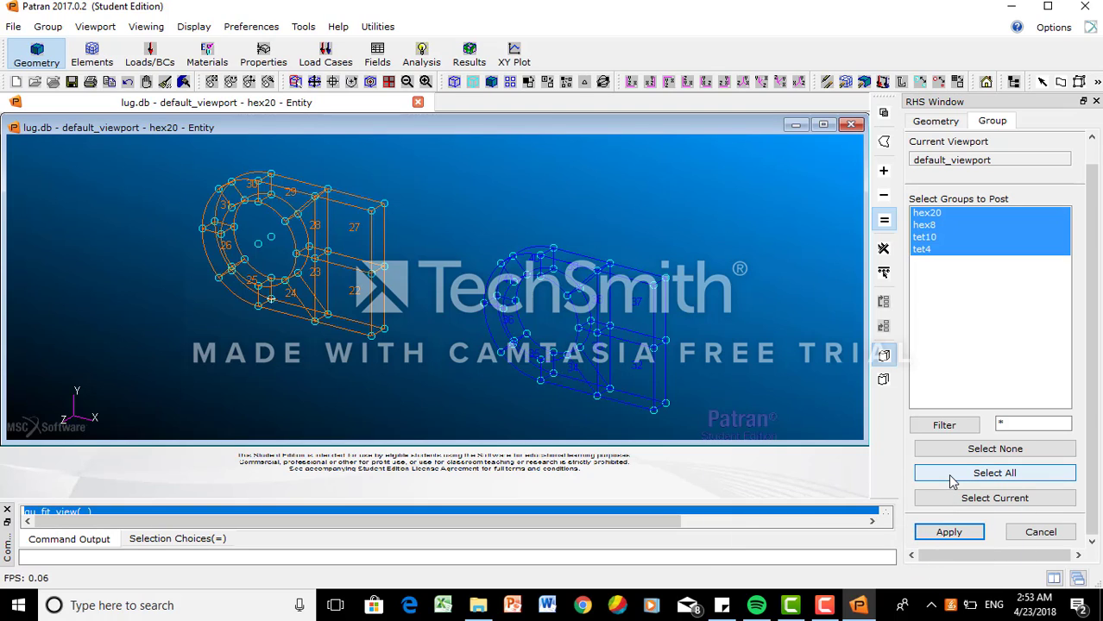
click(958, 533)
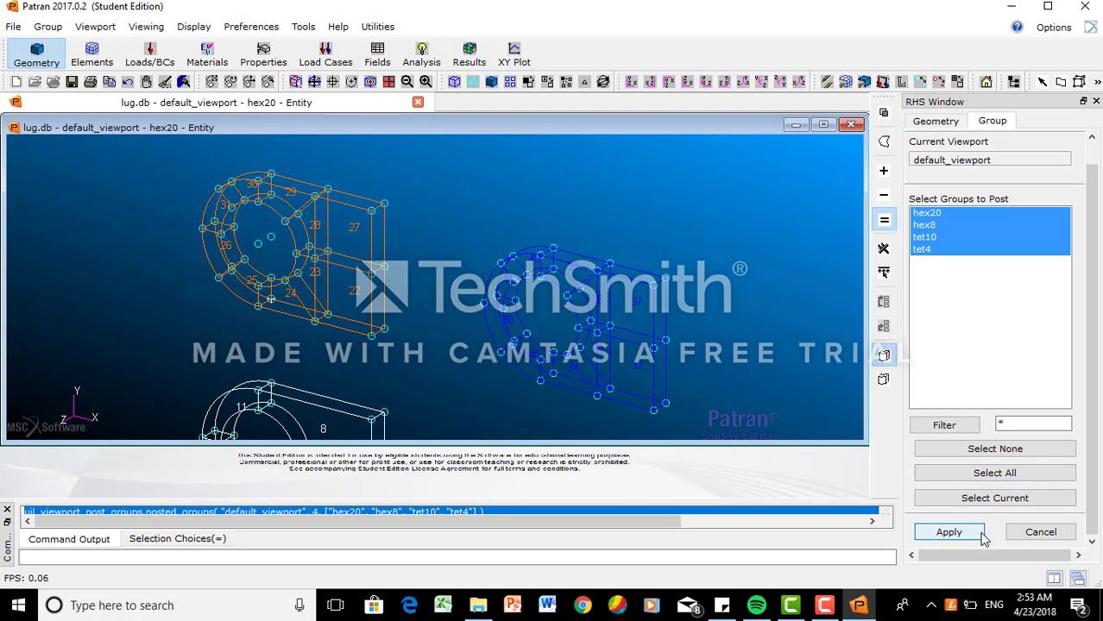
- Close the group posting form, show all four lugs fitted in the front view, and enlarge the viewport vertically
click(1029, 533)
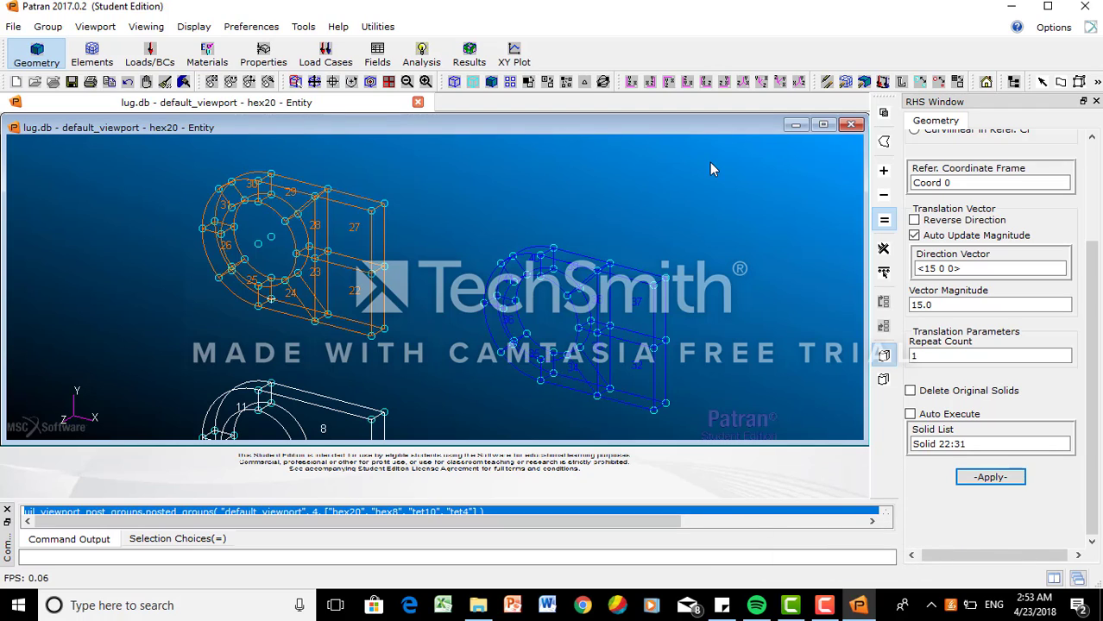
click(631, 83)
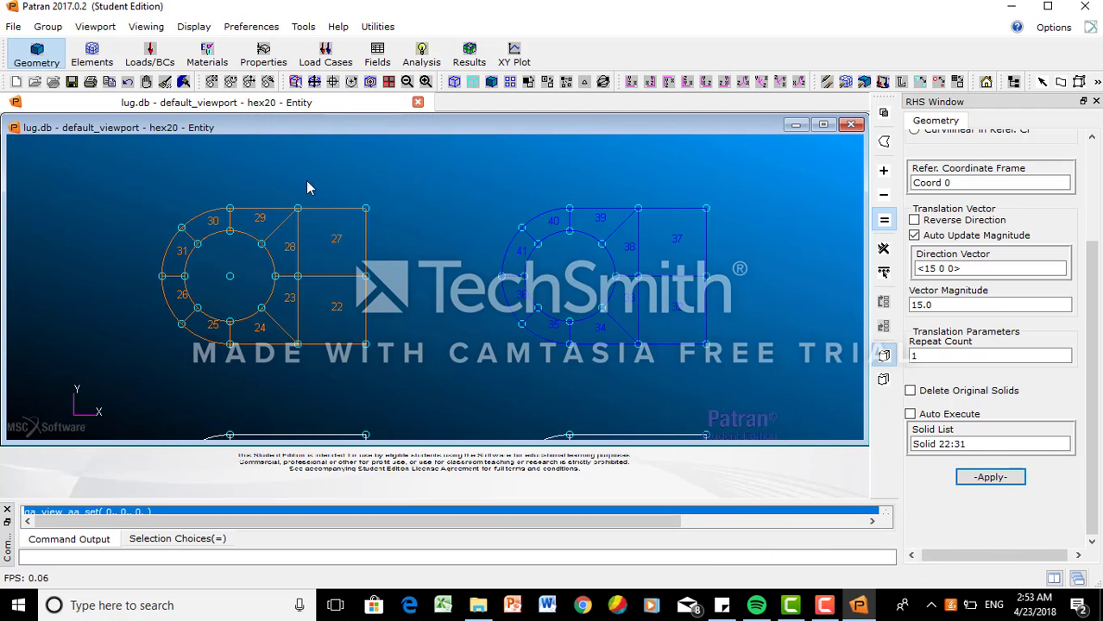
click(314, 83)
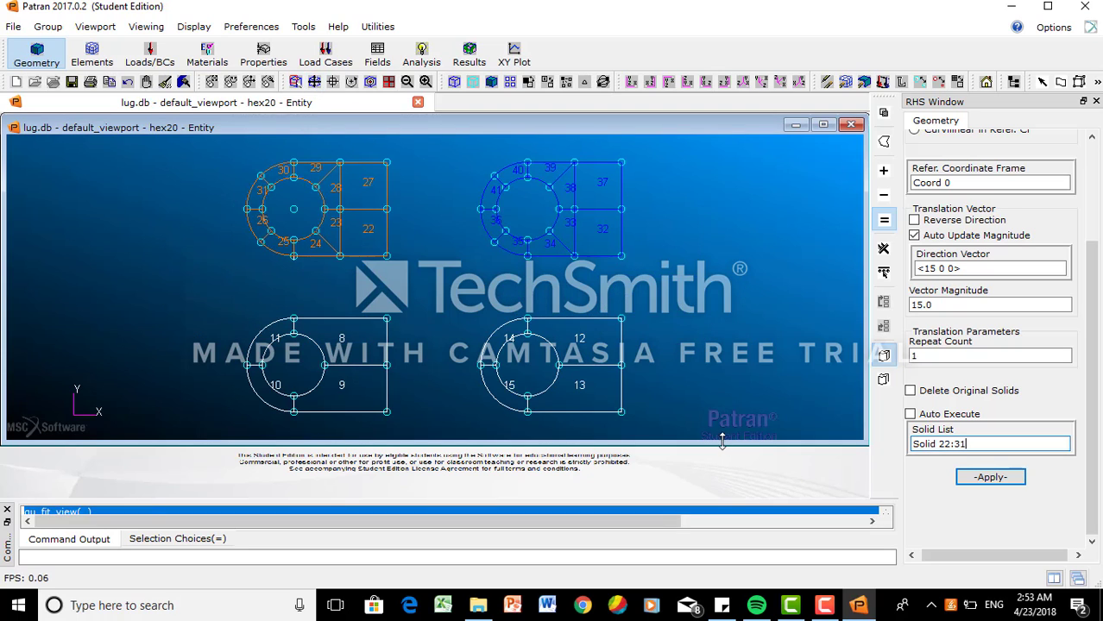
drag(722, 443, 721, 493)
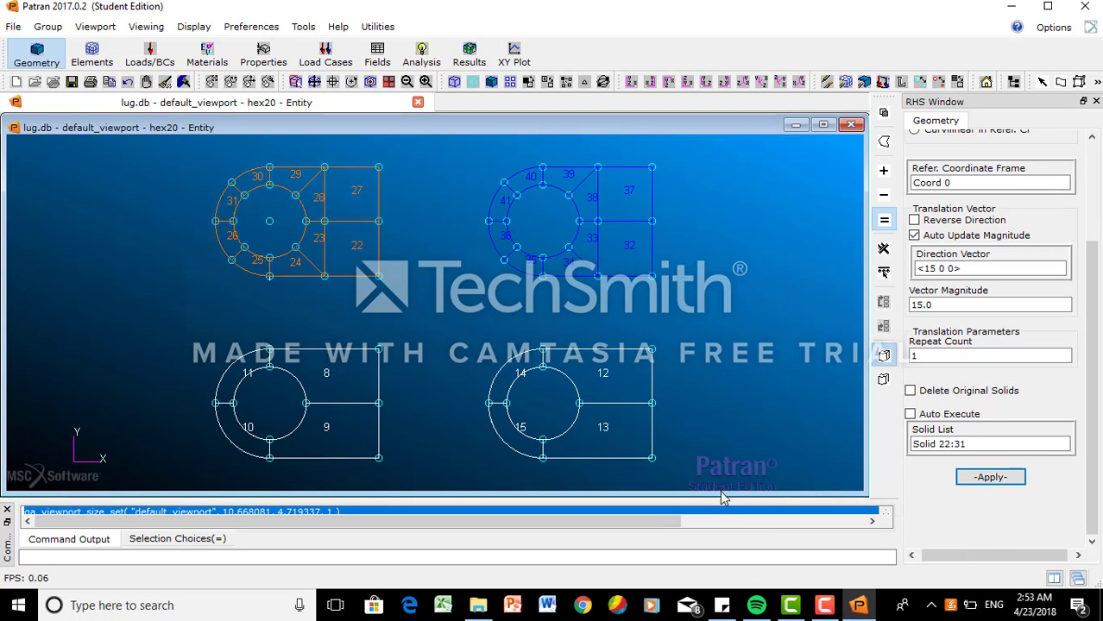
- Reduce the point size to 1 and hide the entity labels on all lugs
click(921, 82)
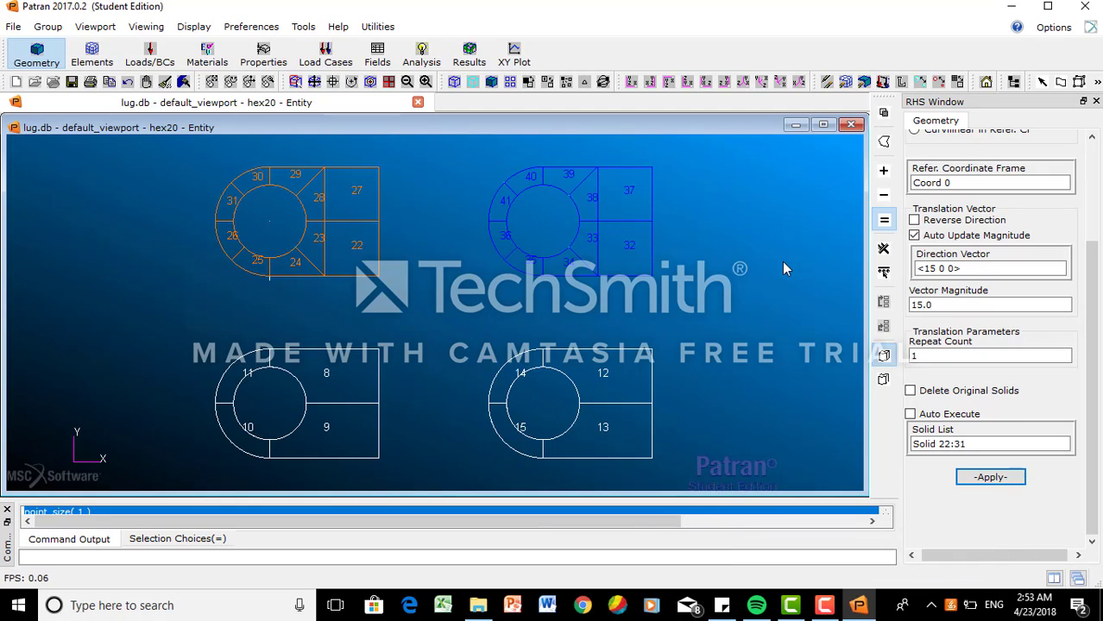
click(903, 82)
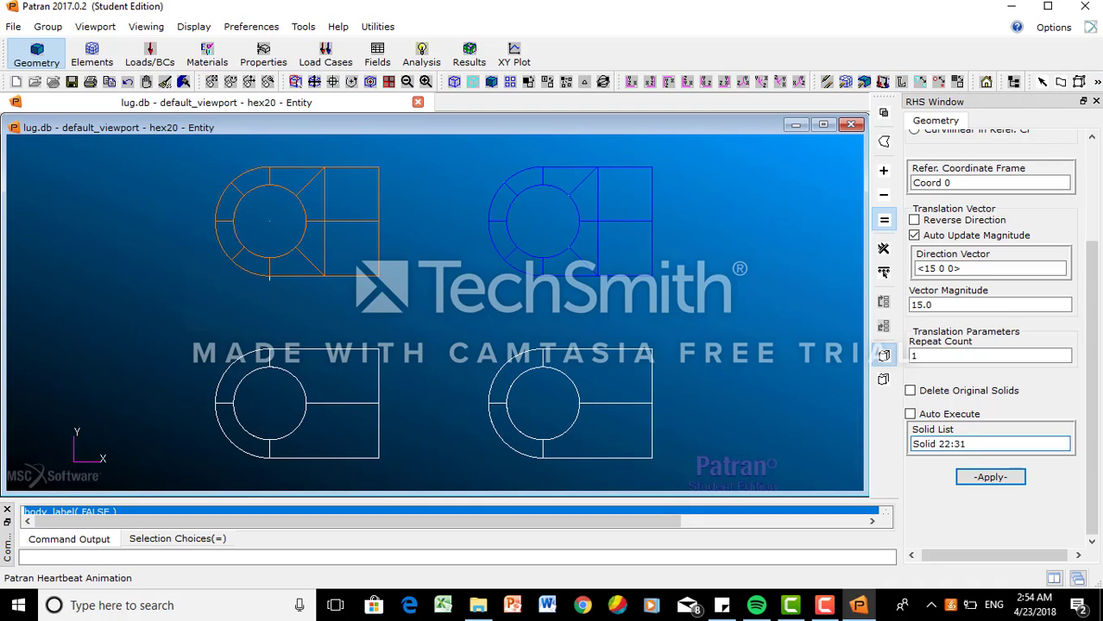
click(1097, 82)
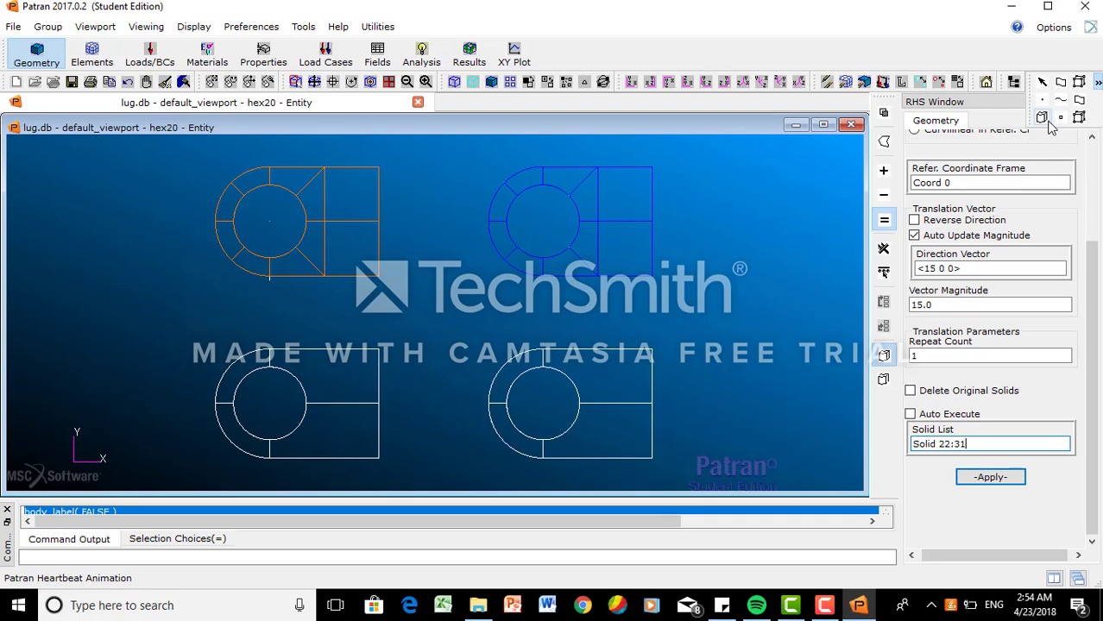
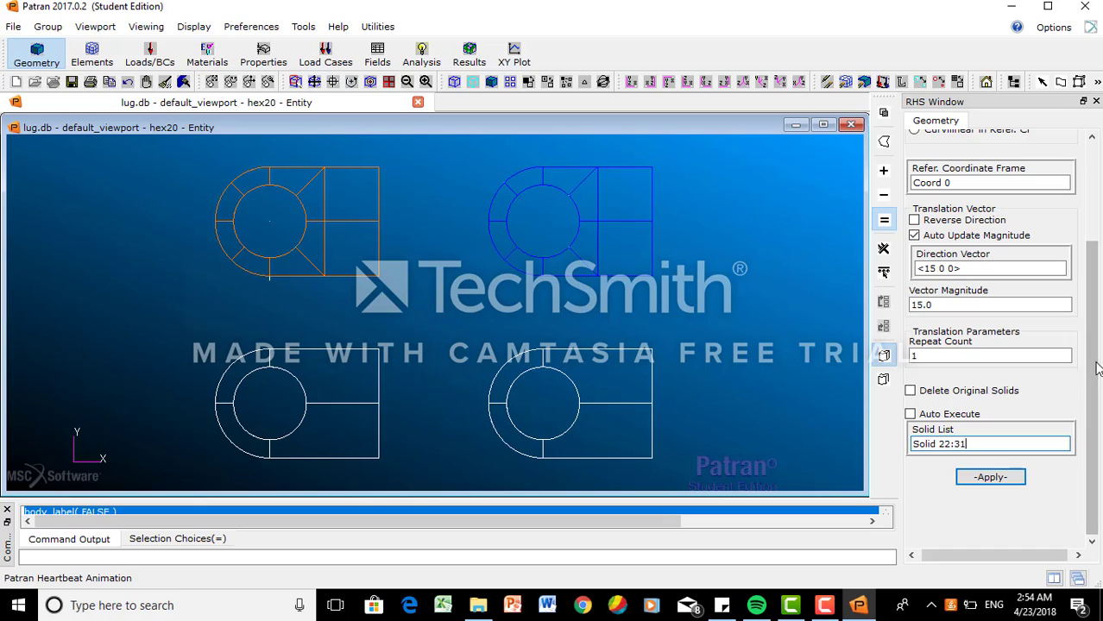
- Set up creation of a 3Point cylindrical coordinate frame referenced to Coord 0, with Auto Execute turned off
drag(1093, 332, 1100, 237)
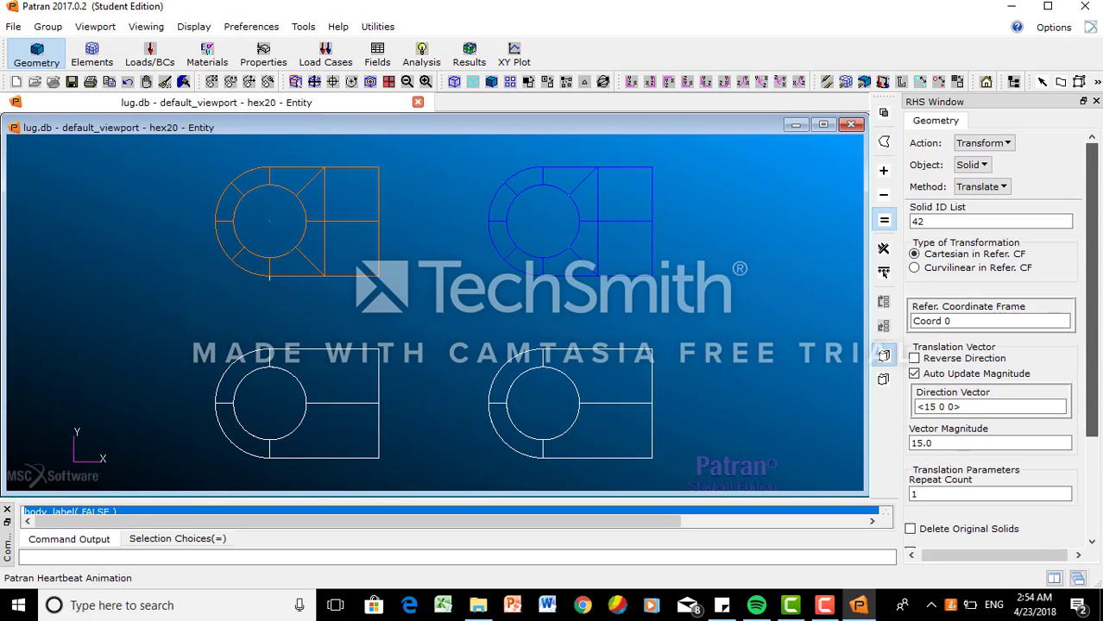
click(1001, 143)
click(1009, 166)
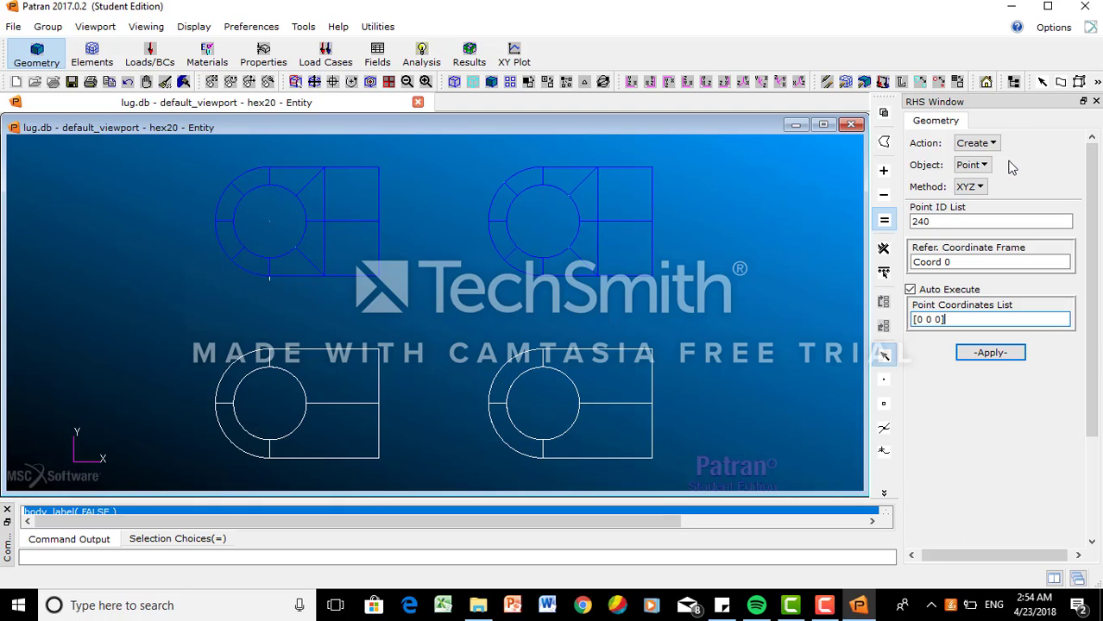
click(973, 165)
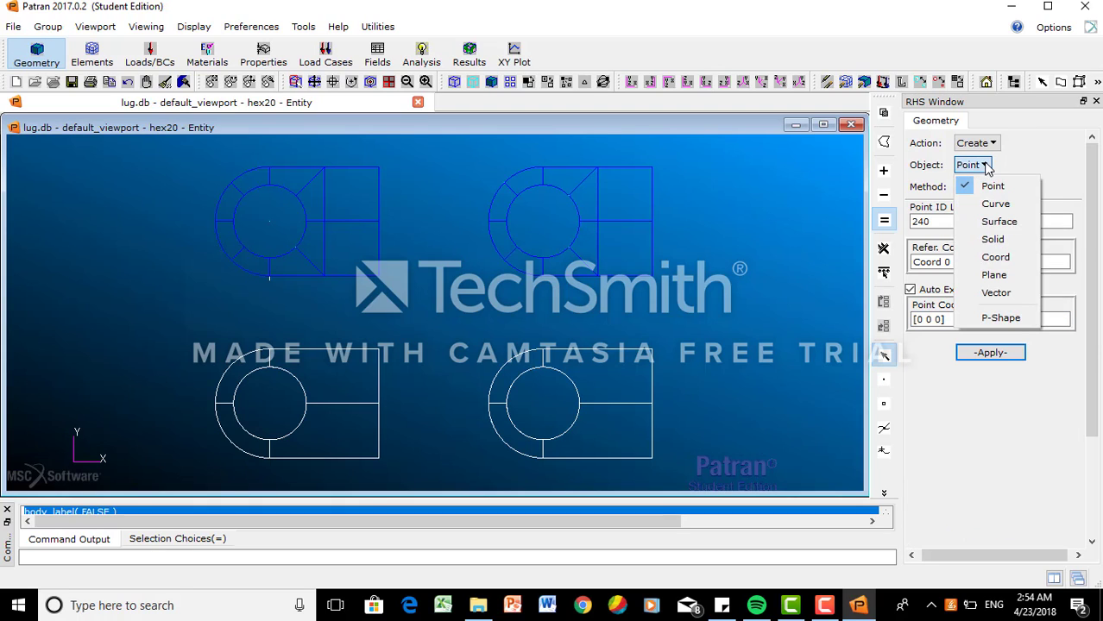
click(996, 257)
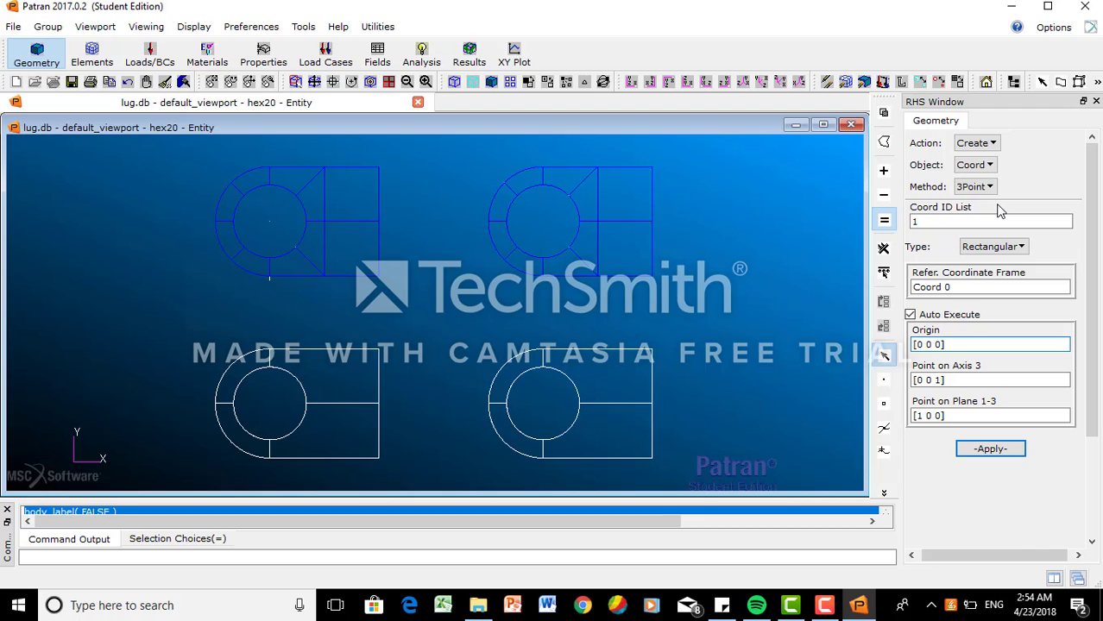
click(1004, 247)
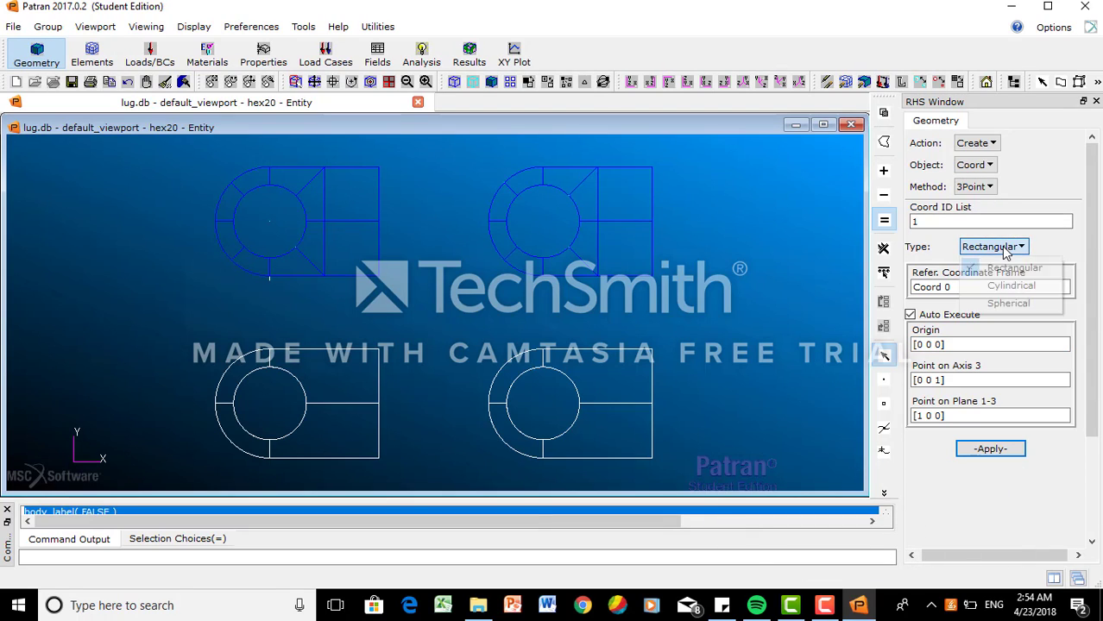
click(1014, 287)
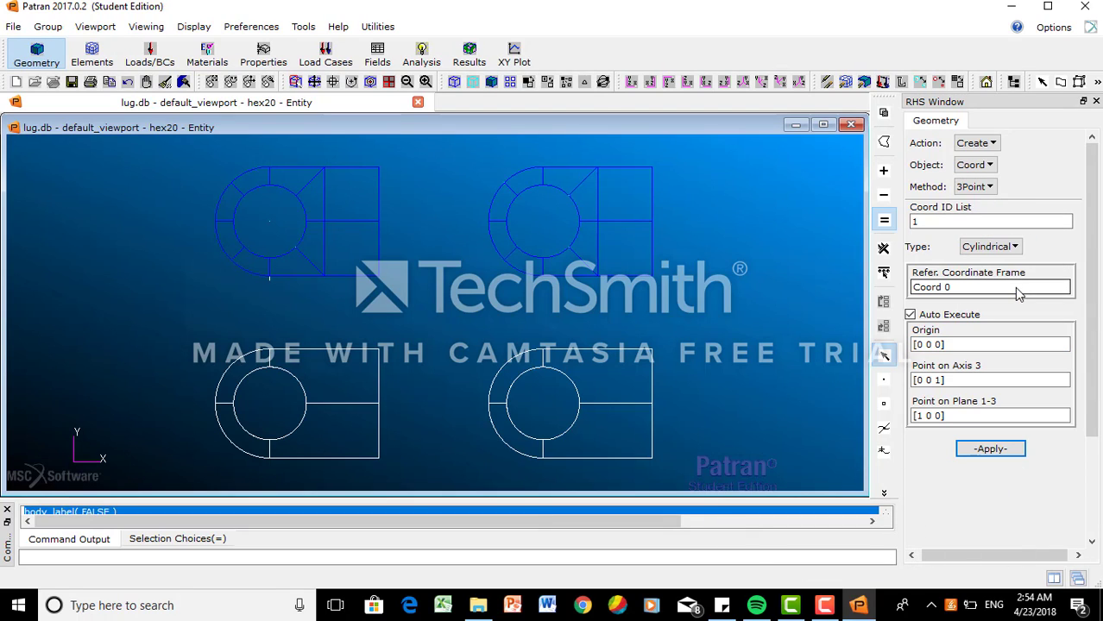
click(912, 316)
- Set the frame's origin to Point 149, the rear centre point of the hex8 lug's hole, picked in an isometric view
click(741, 84)
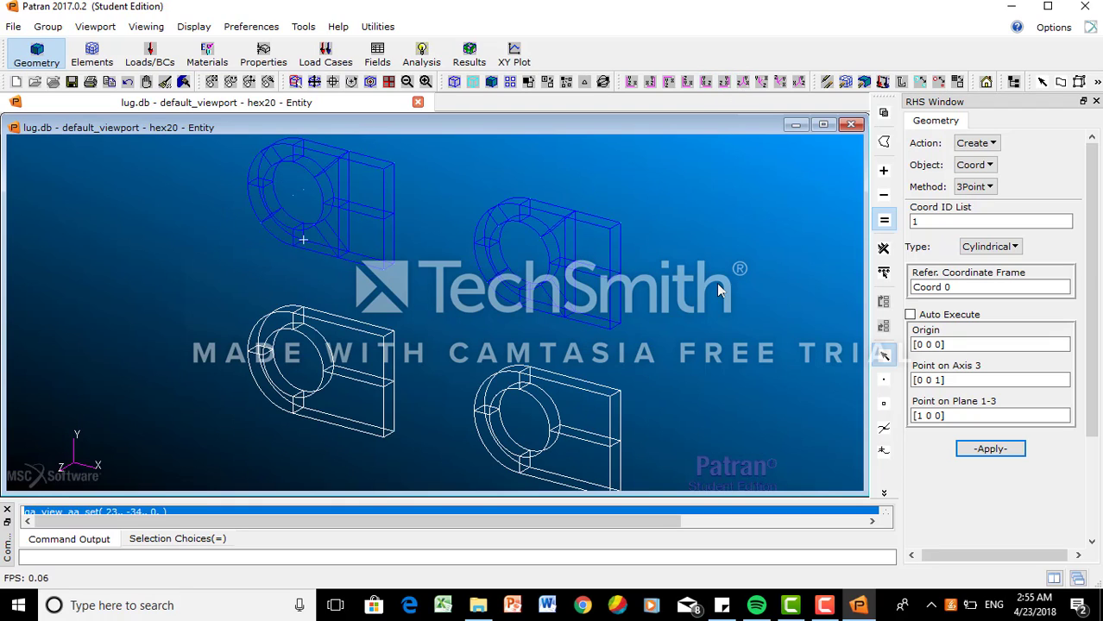
click(960, 345)
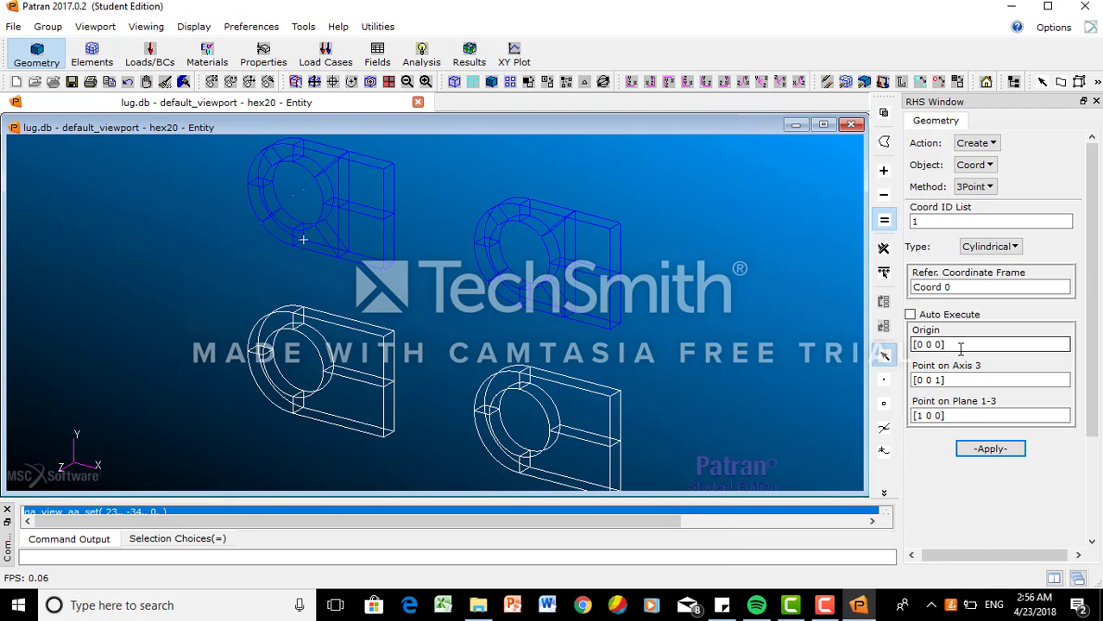
key(BackSpace)
key(BackSpace)
key(BackSpace)
key(BackSpace)
key(BackSpace)
key(BackSpace)
key(BackSpace)
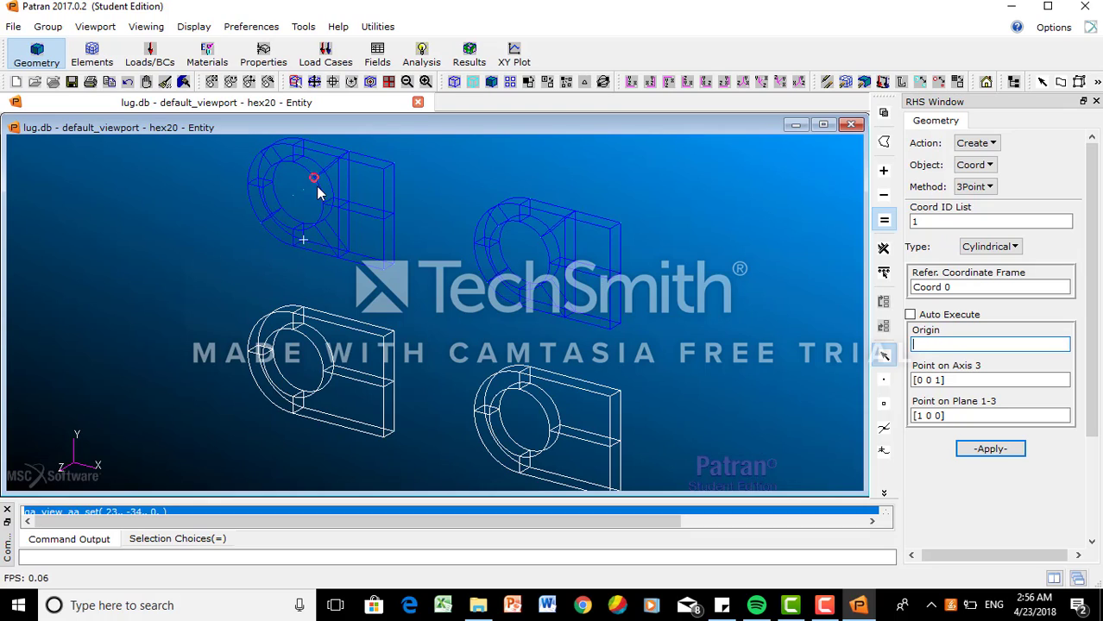
click(303, 191)
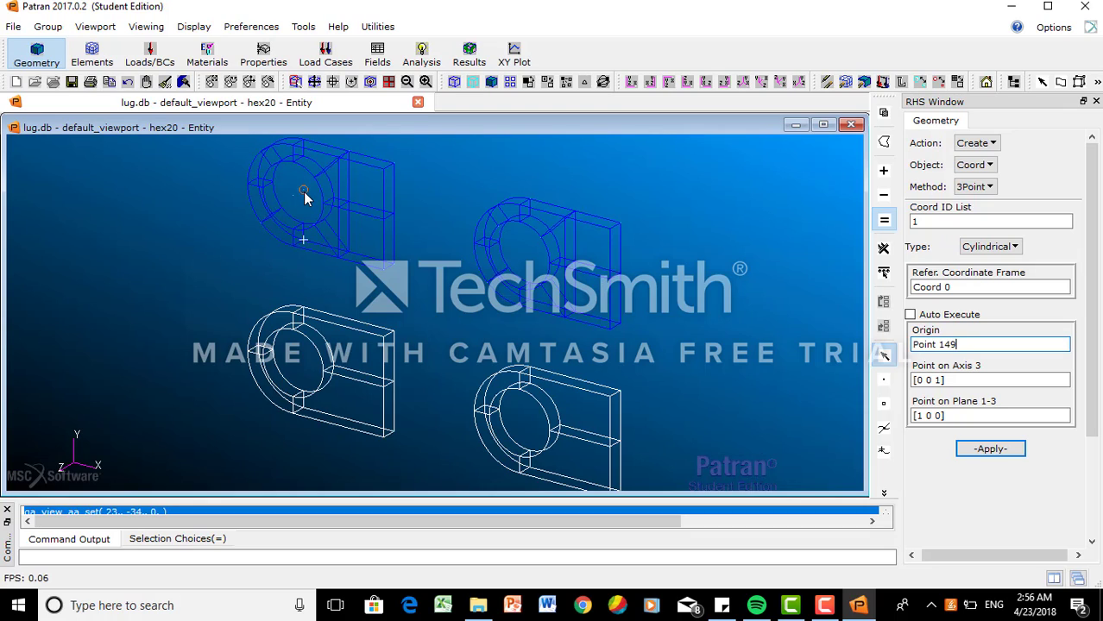
- Set the point on axis 3 to Point 150, the front centre point of the hex8 lug's hole
click(978, 385)
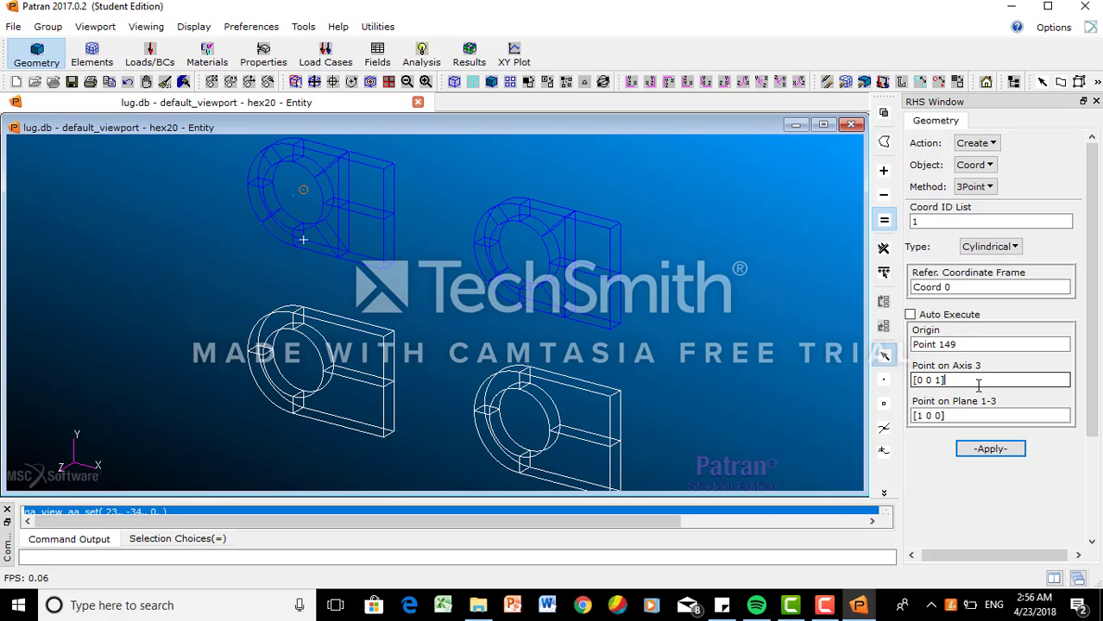
key(BackSpace)
key(BackSpace)
key(BackSpace)
key(BackSpace)
key(BackSpace)
key(BackSpace)
key(BackSpace)
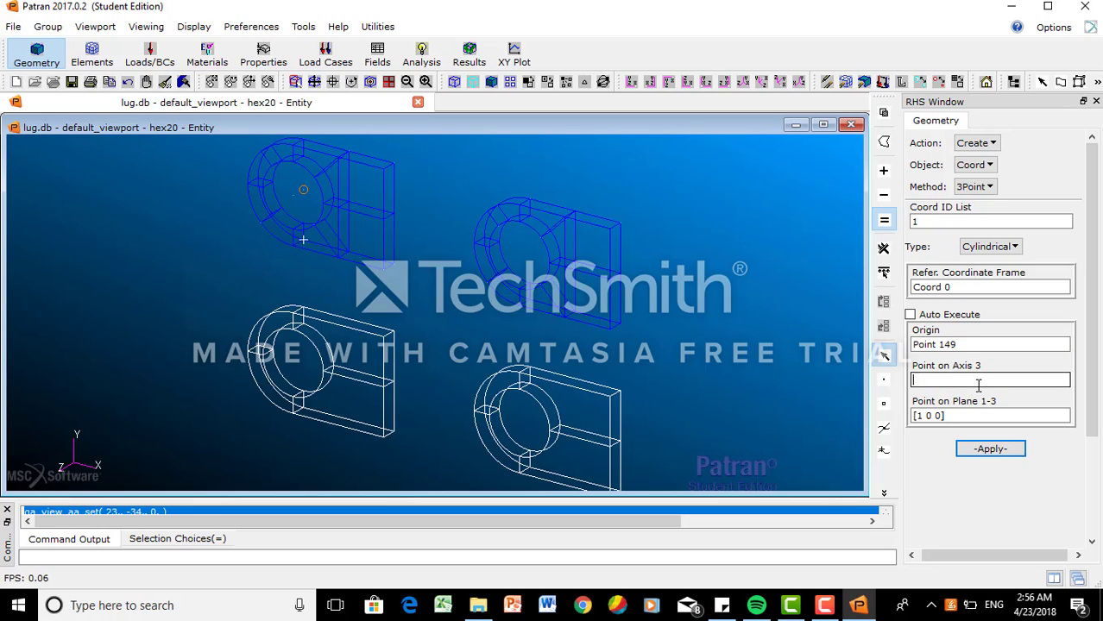
click(295, 201)
- Set the point on plane 1-3 to Point 194 on the hole's front edge and create the cylindrical frame
click(962, 416)
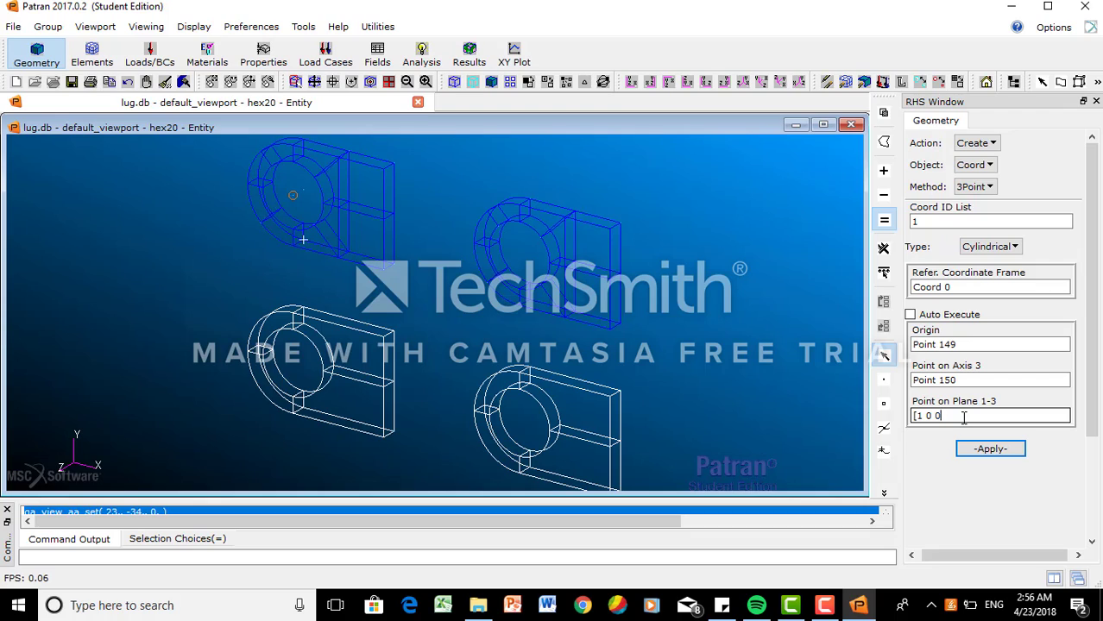
key(BackSpace)
key(BackSpace)
key(BackSpace)
key(BackSpace)
key(BackSpace)
key(BackSpace)
click(294, 167)
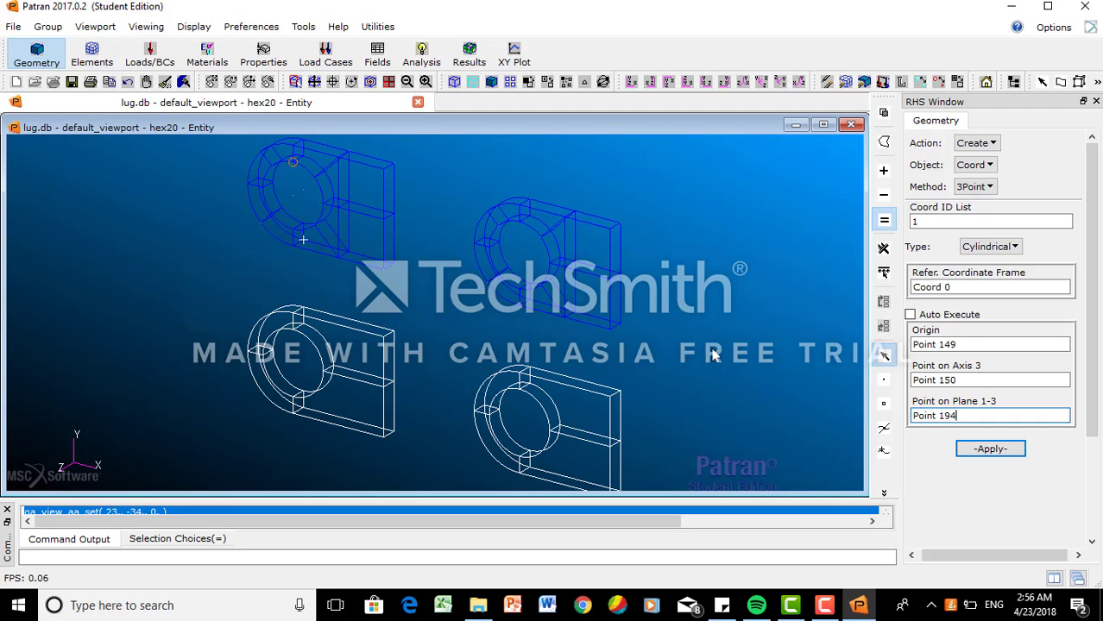
click(978, 452)
click(978, 452)
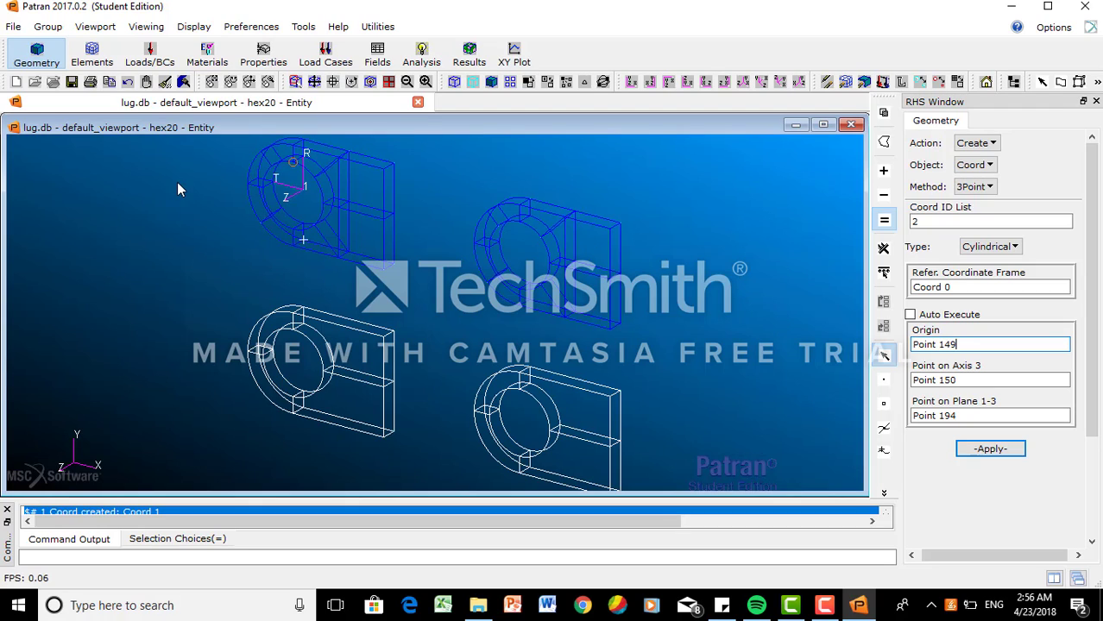
- Post only the hex8 group to the default viewport and fit the view to it
click(48, 27)
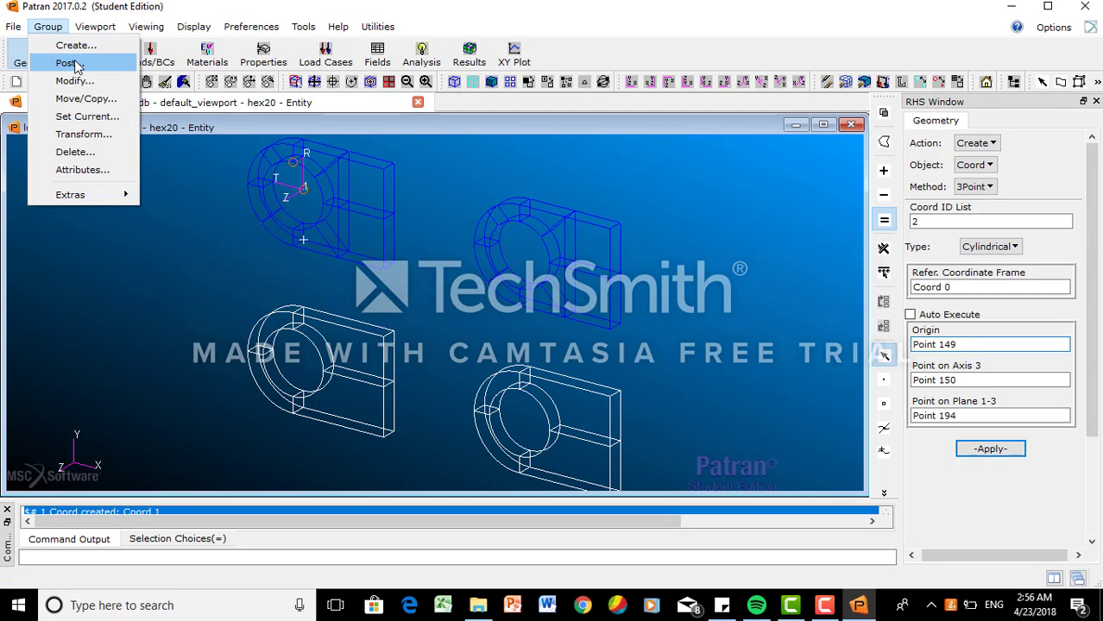
click(69, 63)
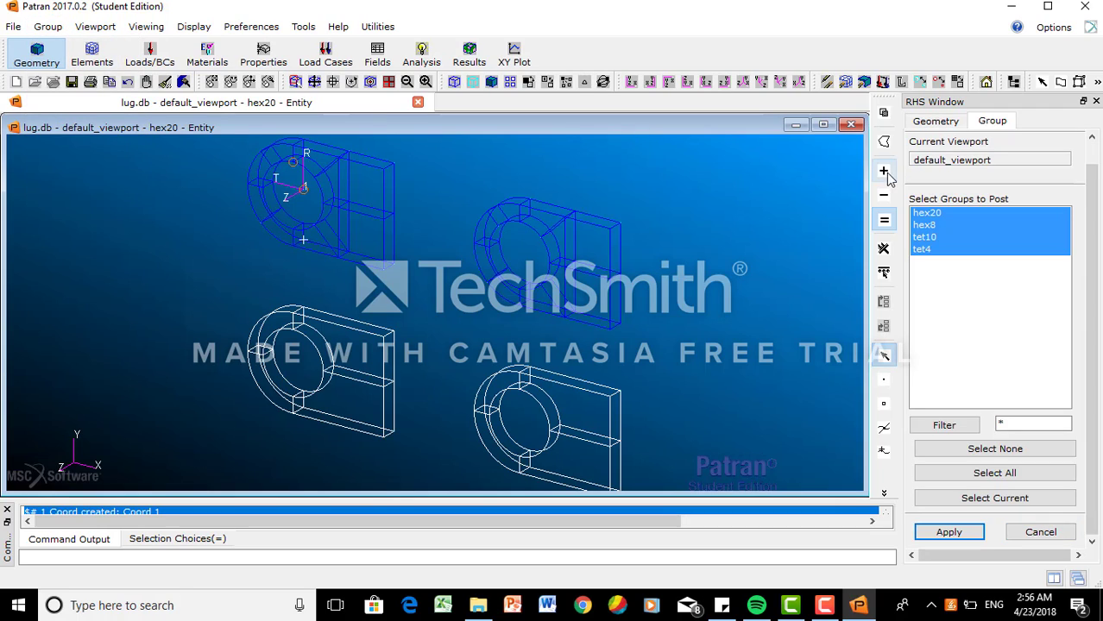
click(932, 226)
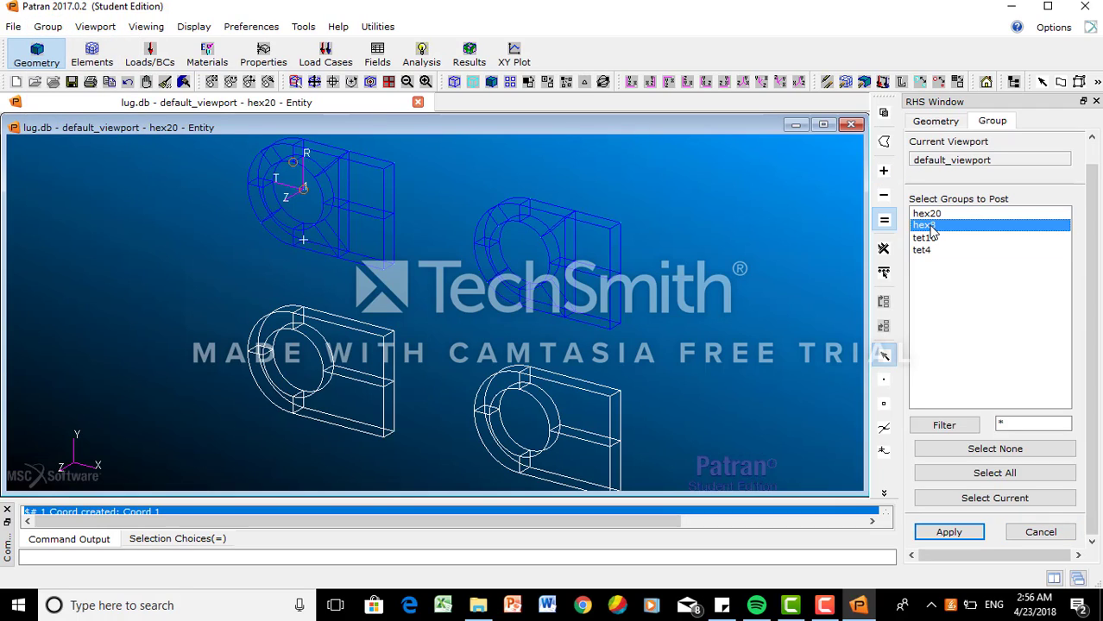
click(949, 531)
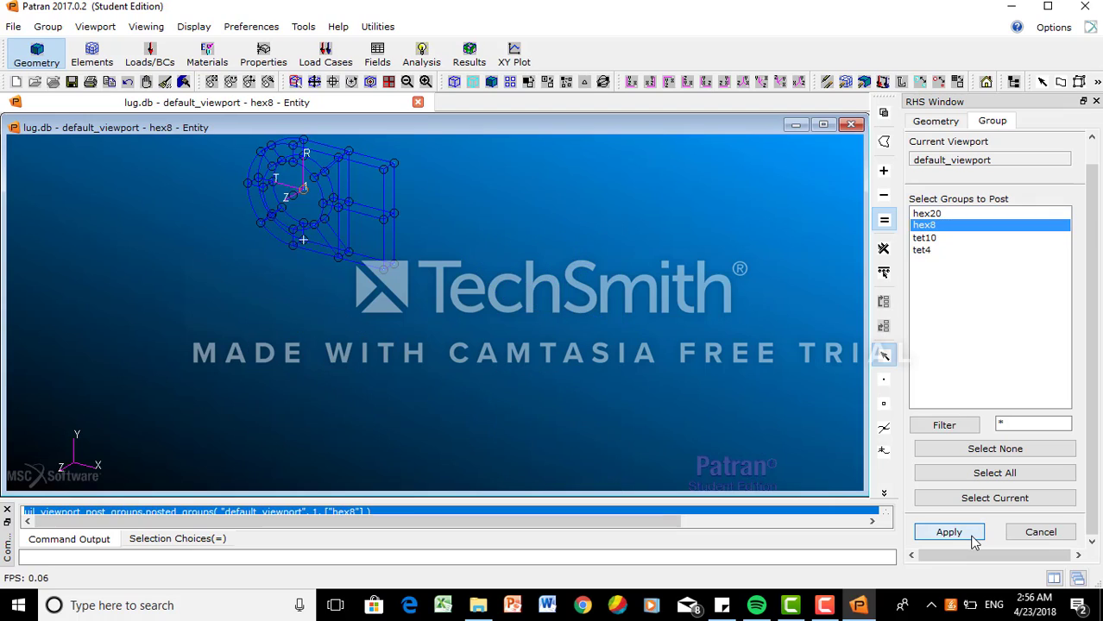
click(1048, 536)
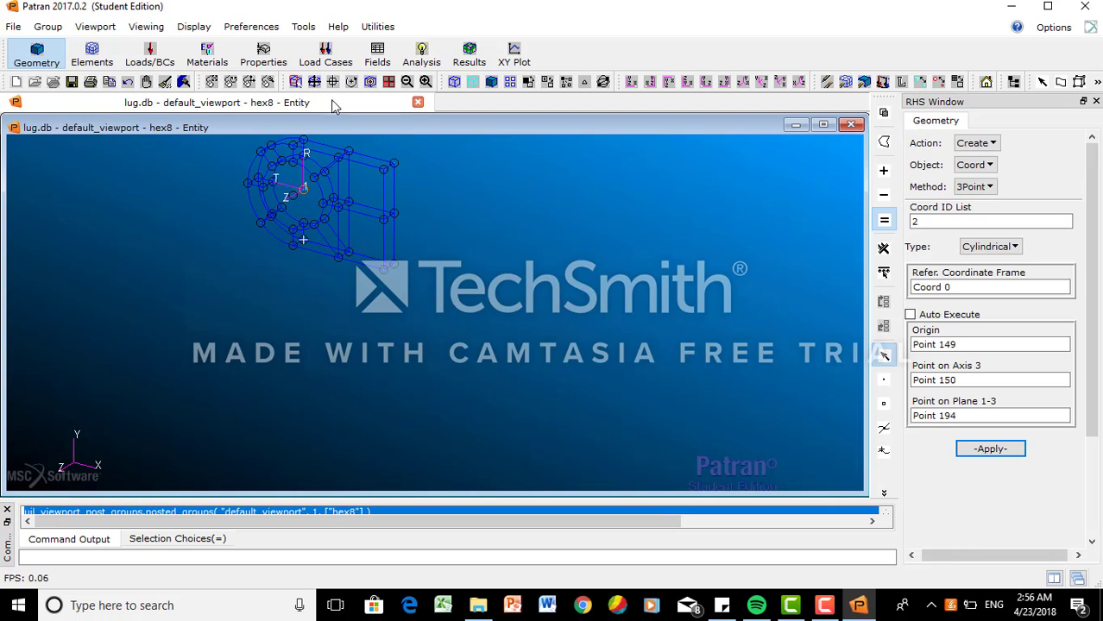
click(314, 83)
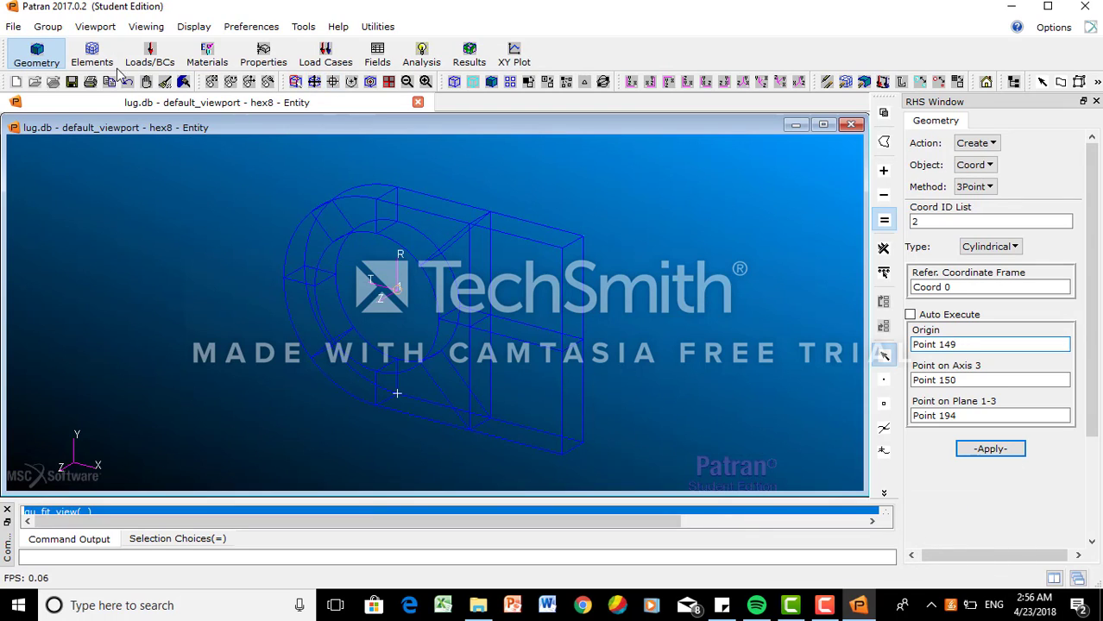
- Set up a solid mesh with Hex element shape, IsoMesh mesher and Hex8 topology
click(94, 53)
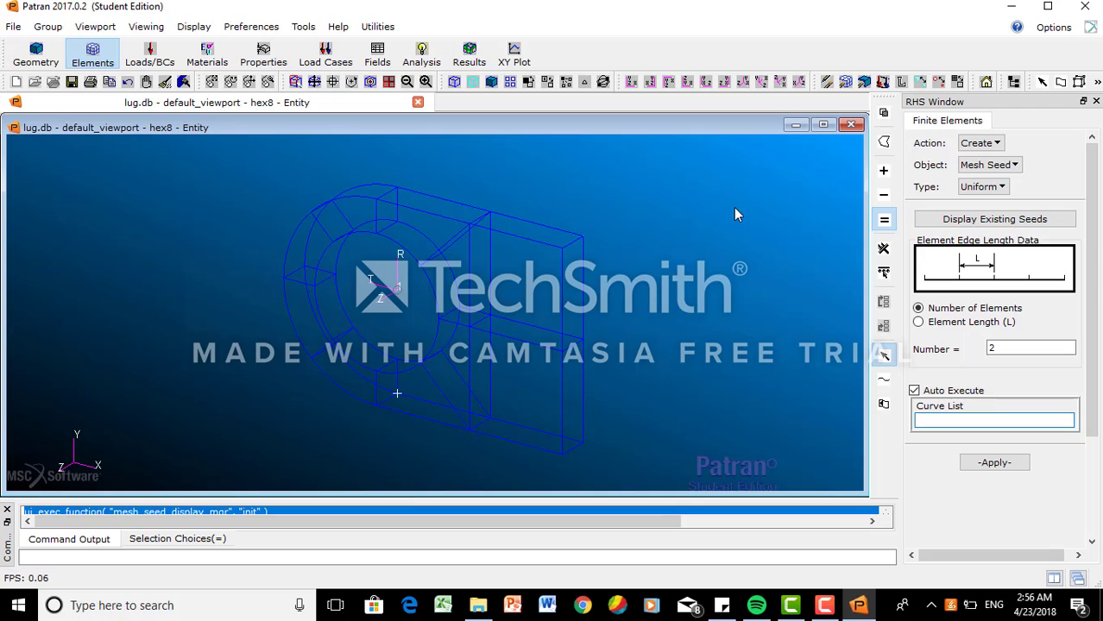
click(1001, 167)
click(997, 222)
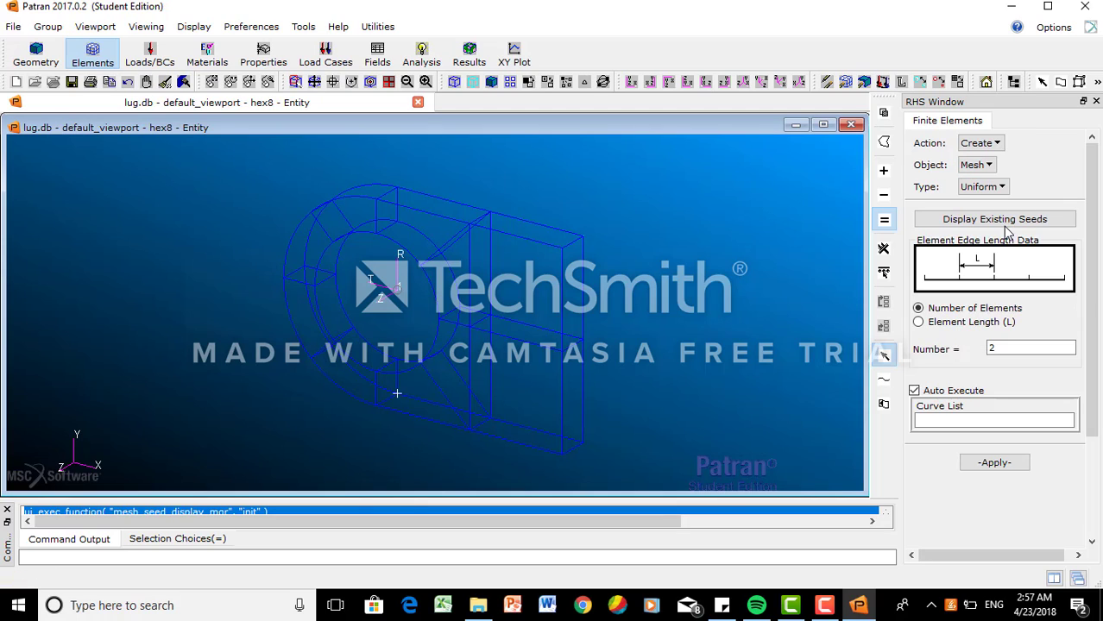
click(992, 186)
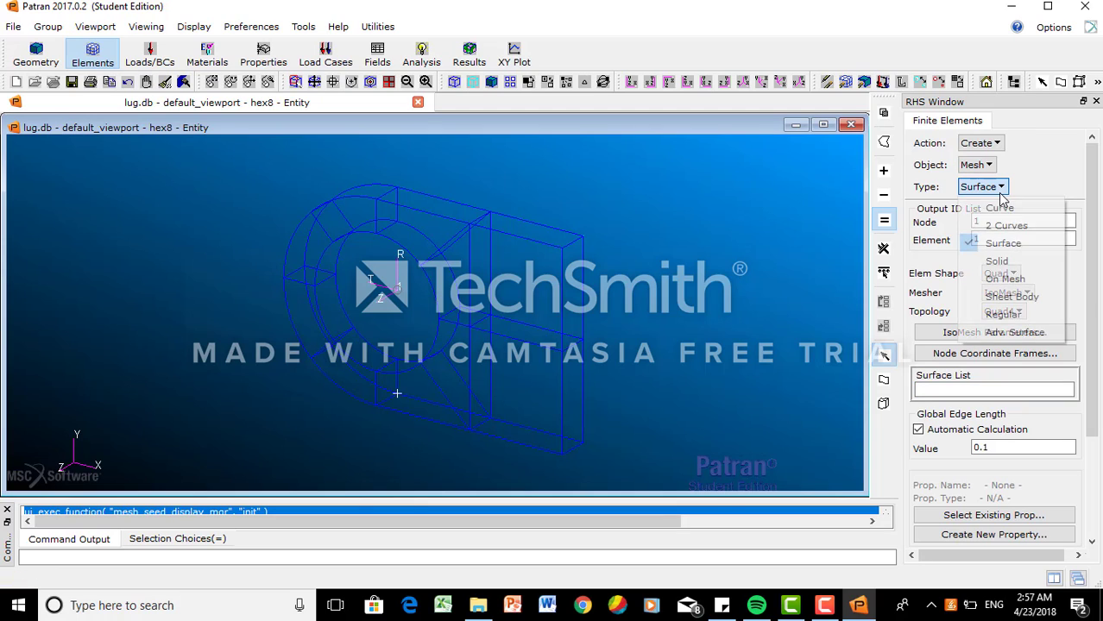
click(998, 261)
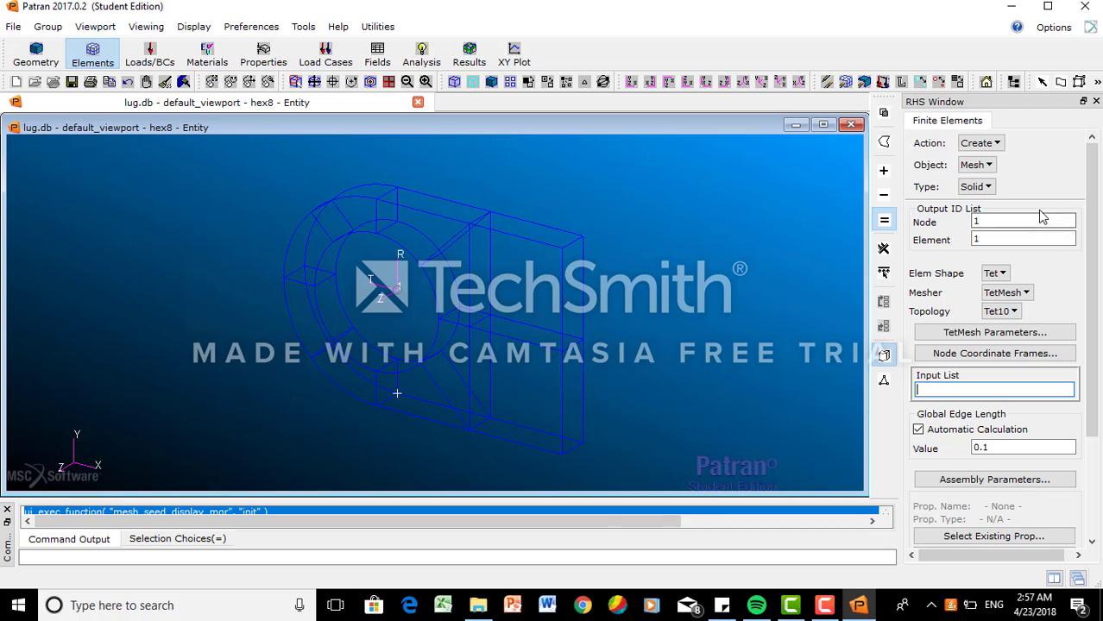
click(1002, 274)
click(1019, 334)
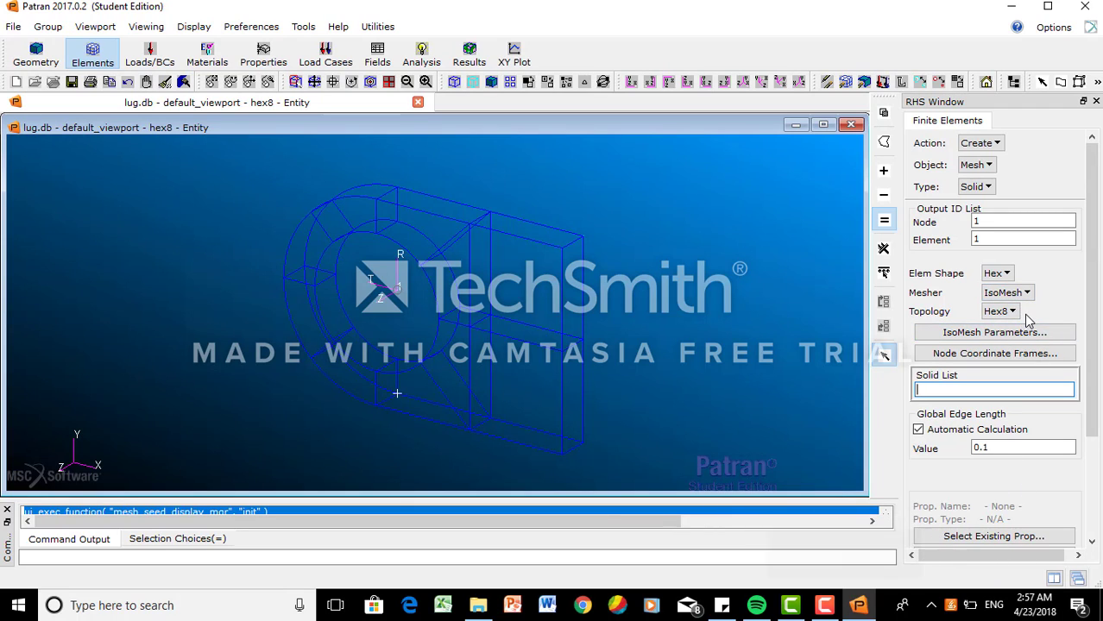
- Mesh all solids of the hex8 lug (Solid 22:31) with a global edge length of 0.5, without automatic calculation
click(919, 430)
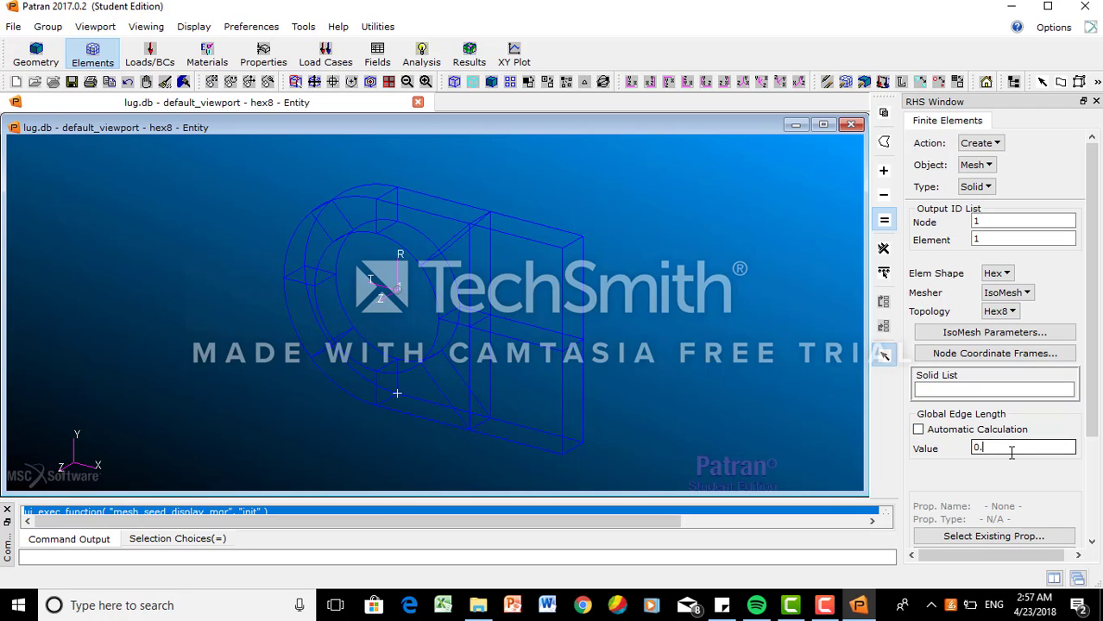
click(1012, 452)
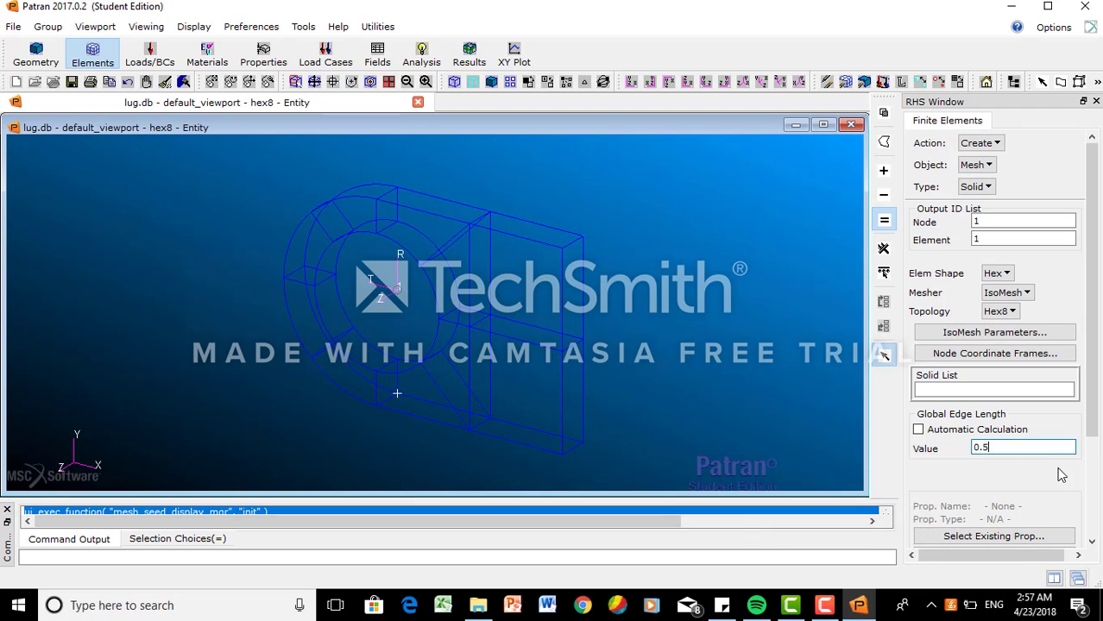
click(1015, 390)
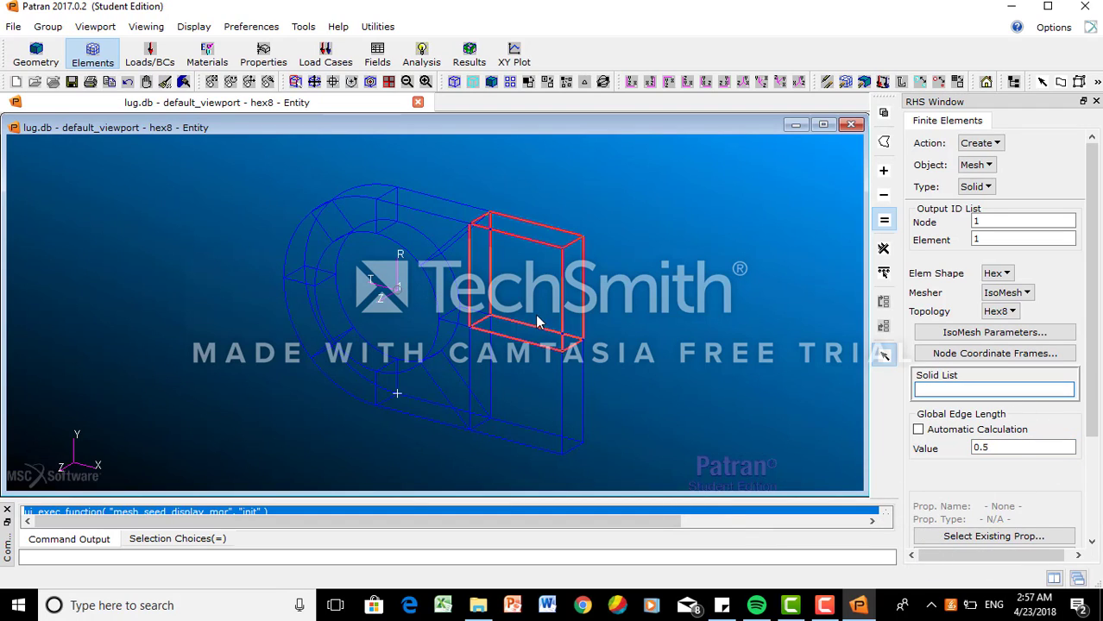
drag(282, 187, 632, 467)
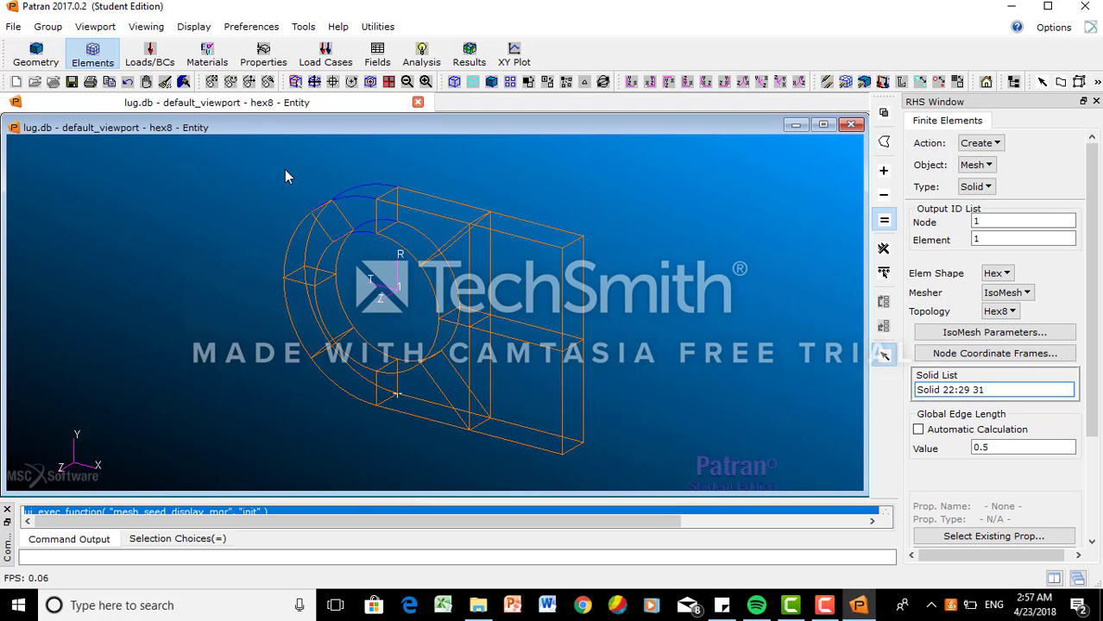
drag(284, 169, 657, 474)
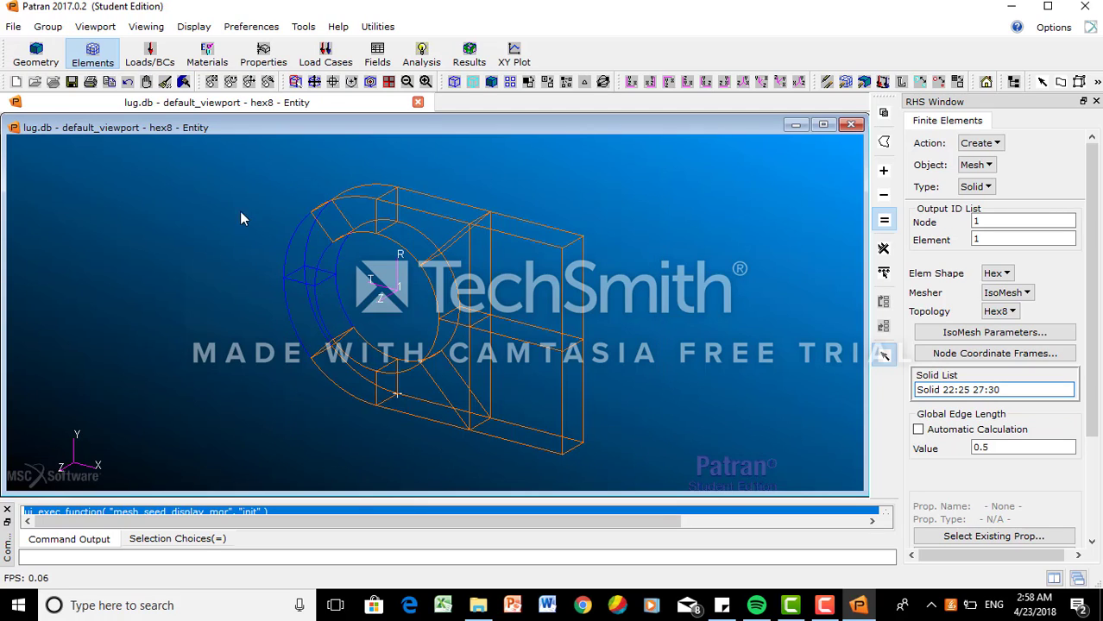
drag(205, 160, 658, 462)
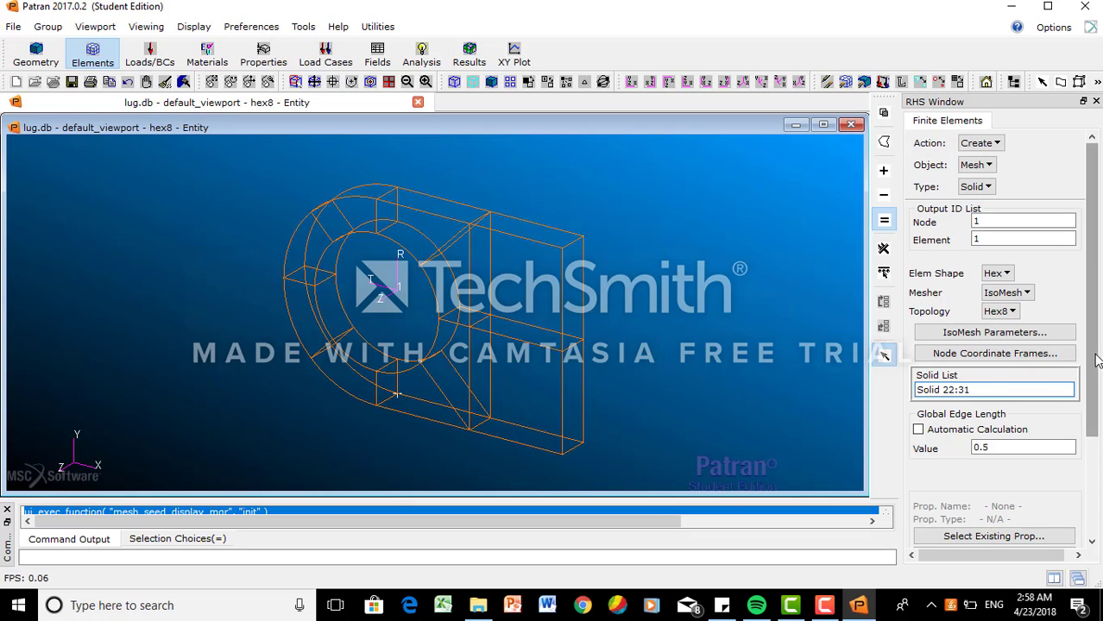
scroll(1091, 285, down, 3)
click(1018, 461)
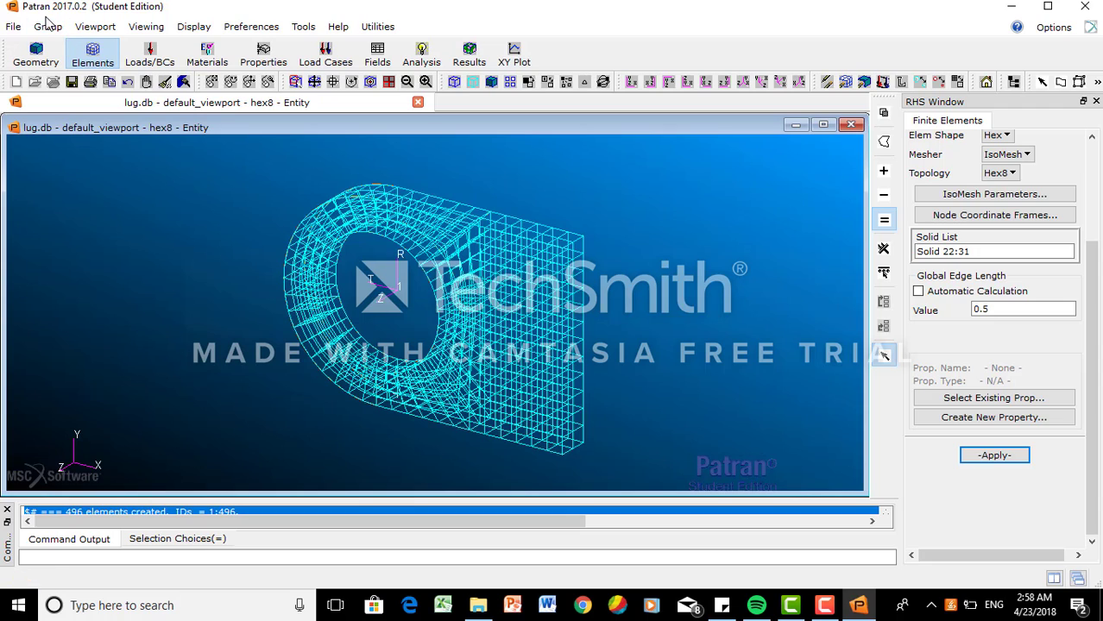
- Post only the hex20 group to the default viewport and fit the view to it
drag(46, 17, 51, 26)
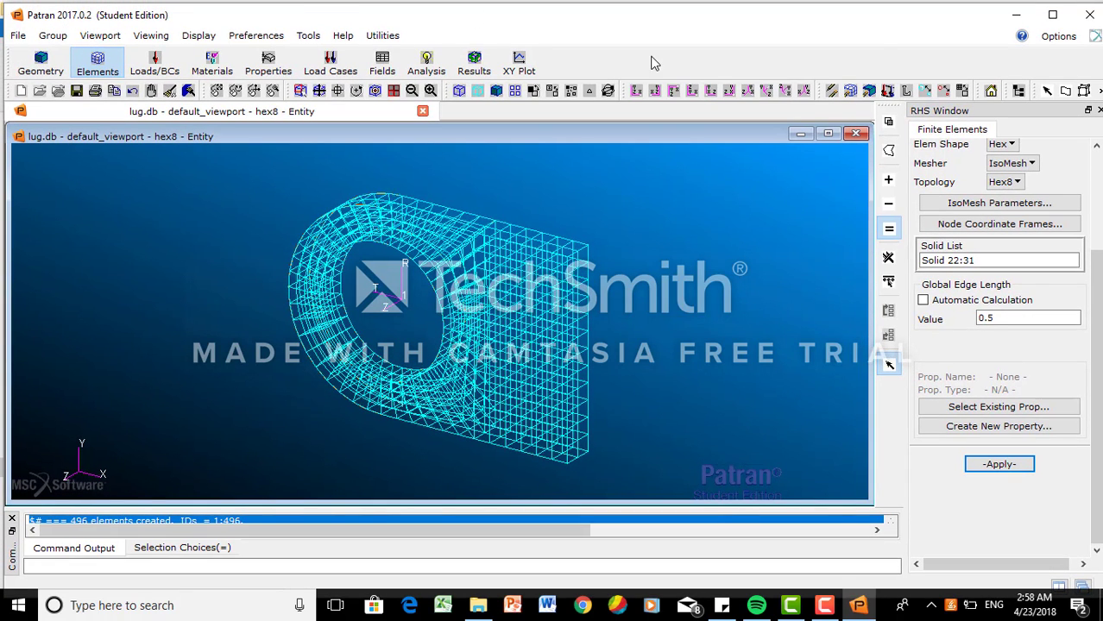
click(1053, 17)
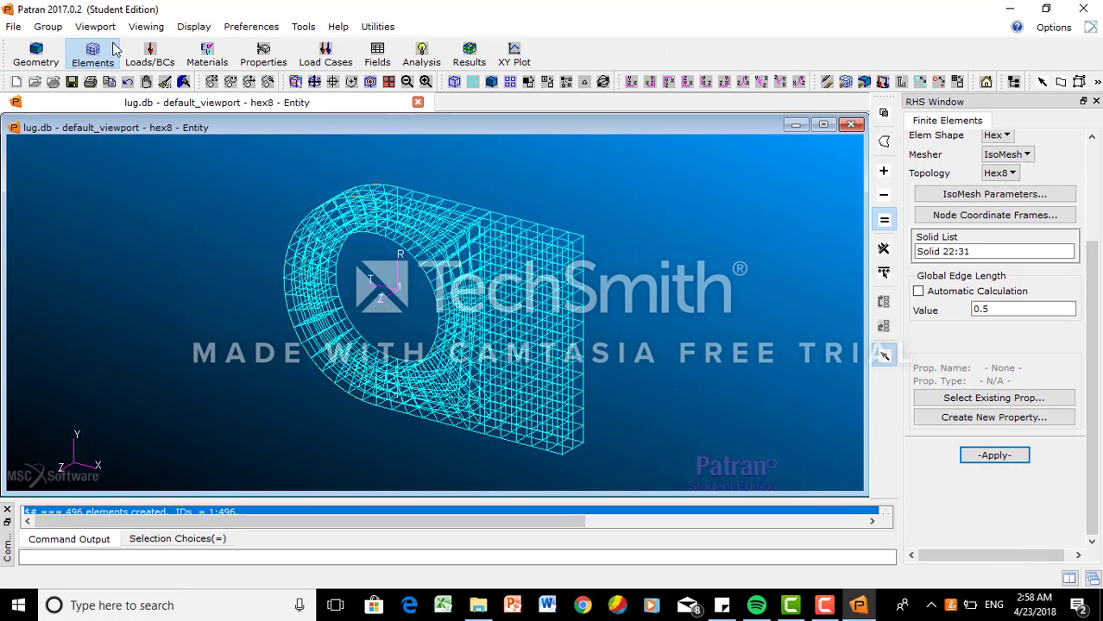
click(47, 27)
click(69, 63)
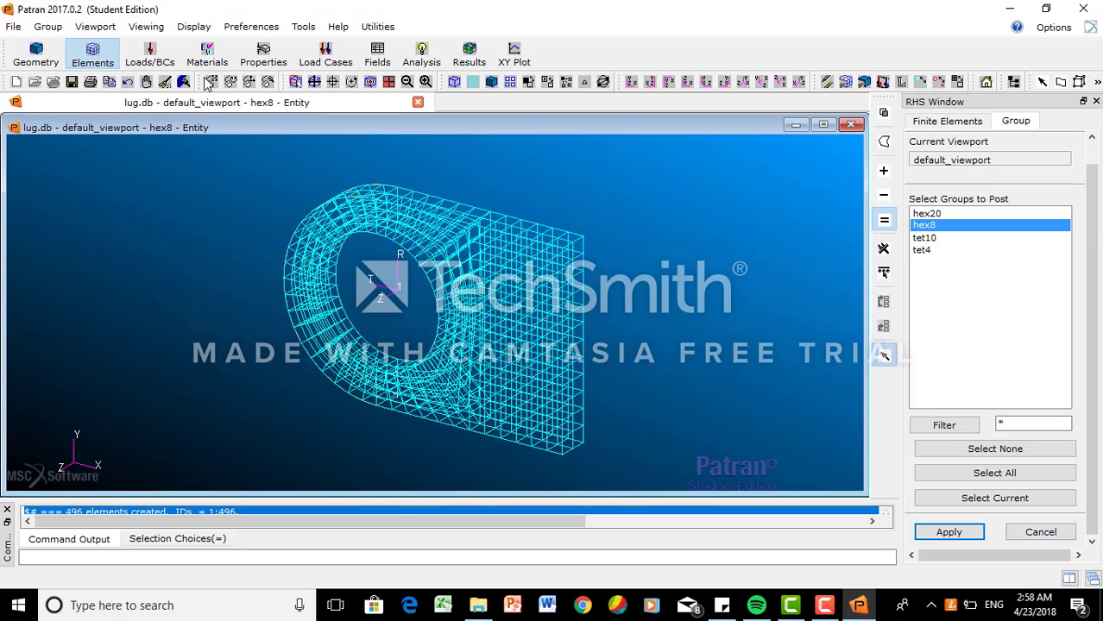
click(932, 216)
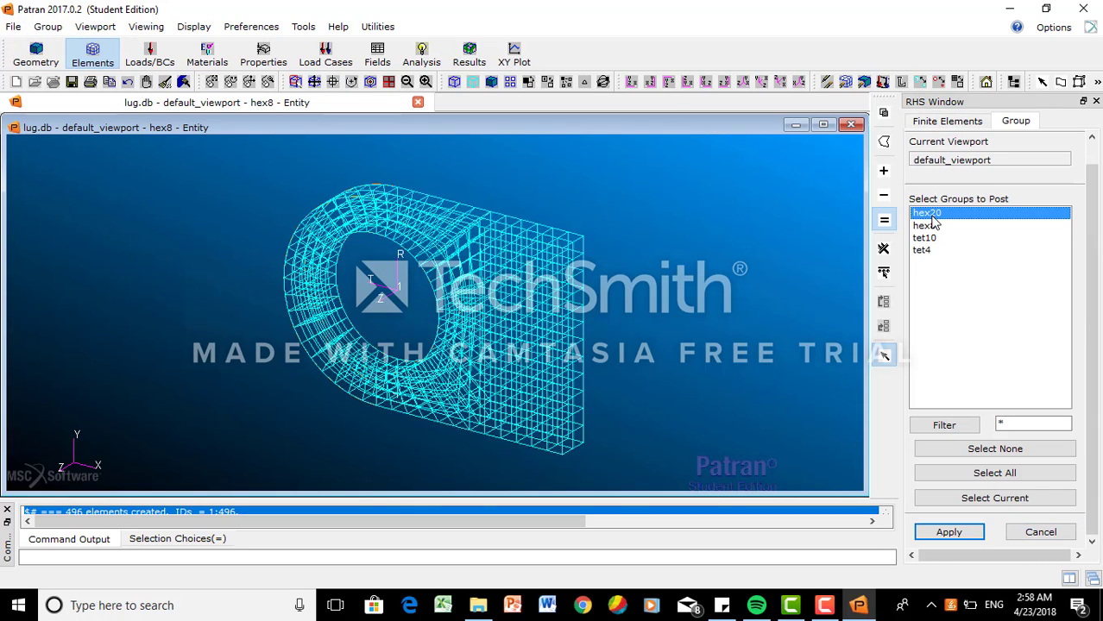
click(968, 533)
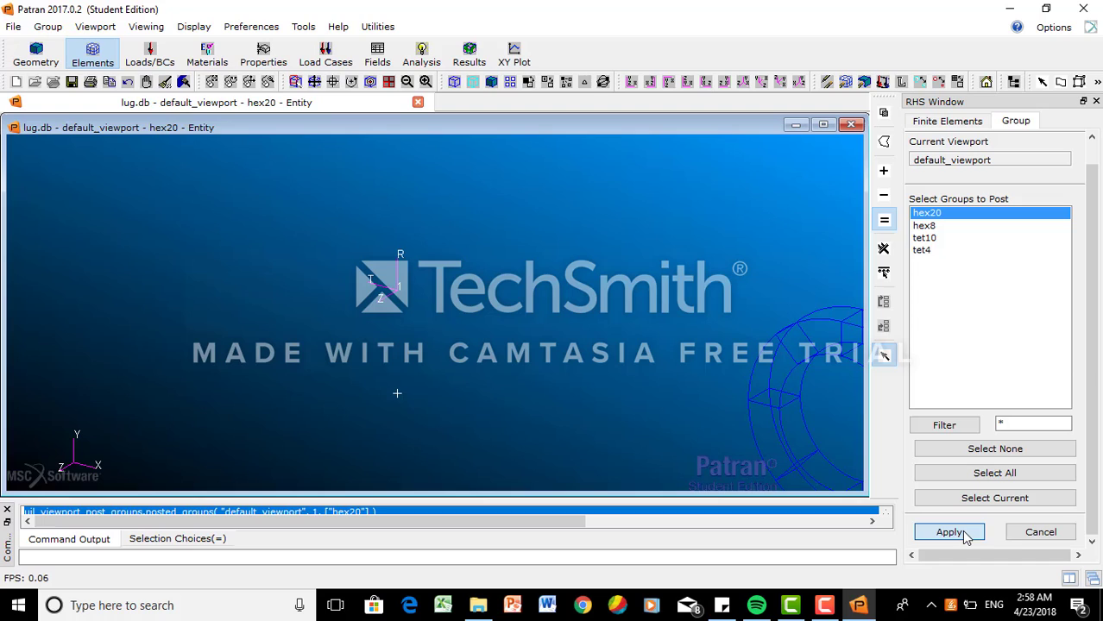
click(1022, 533)
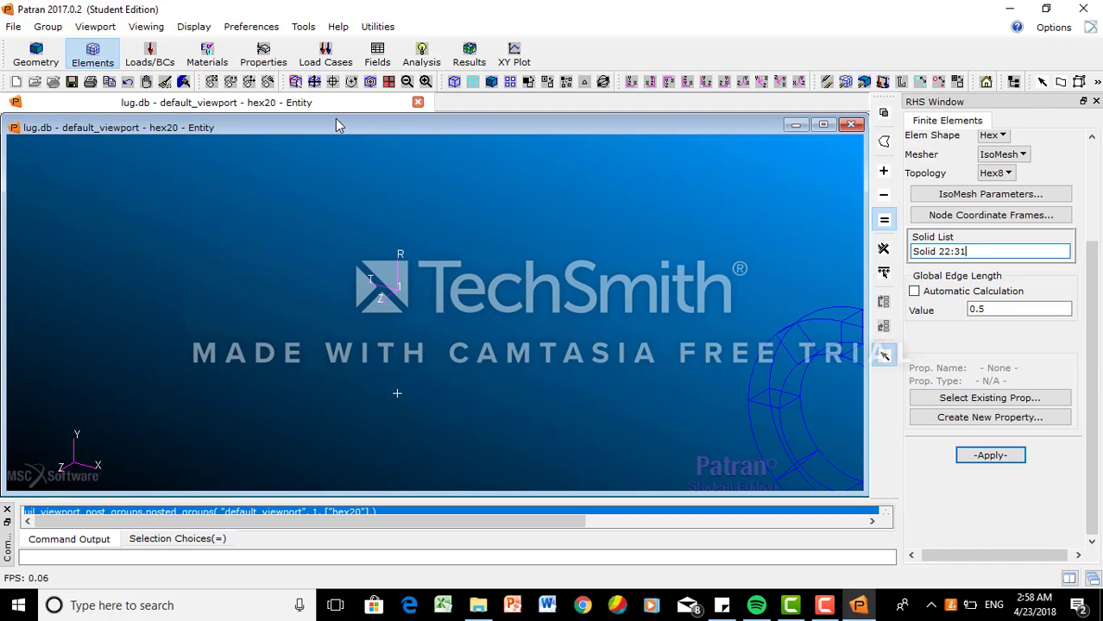
click(313, 81)
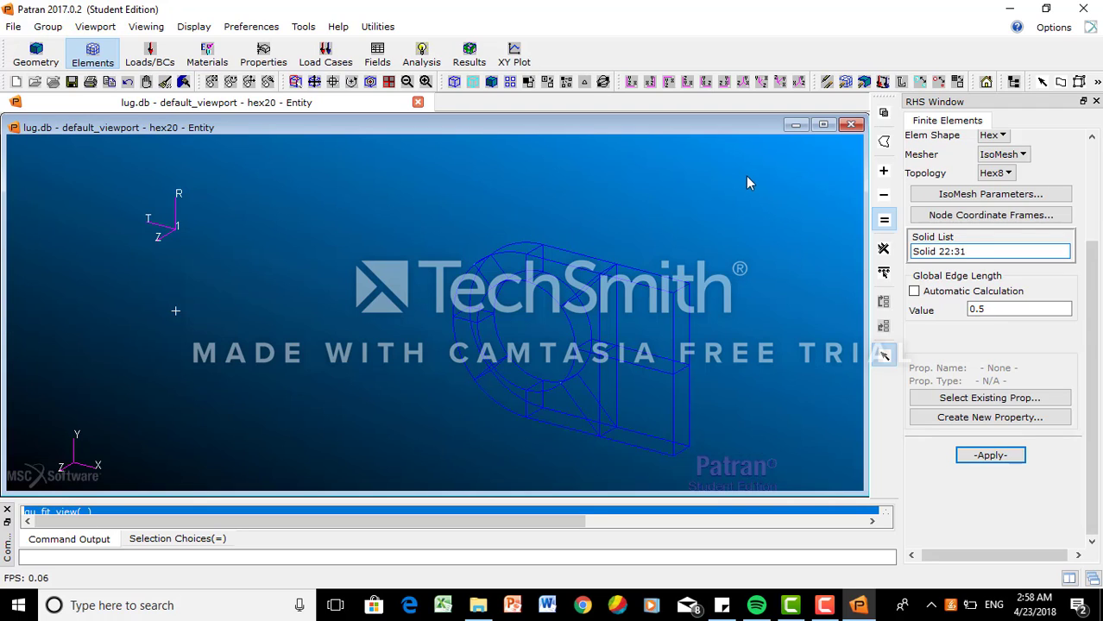
- Change the solid mesh's topology to Hex20
scroll(1090, 224, up, 3)
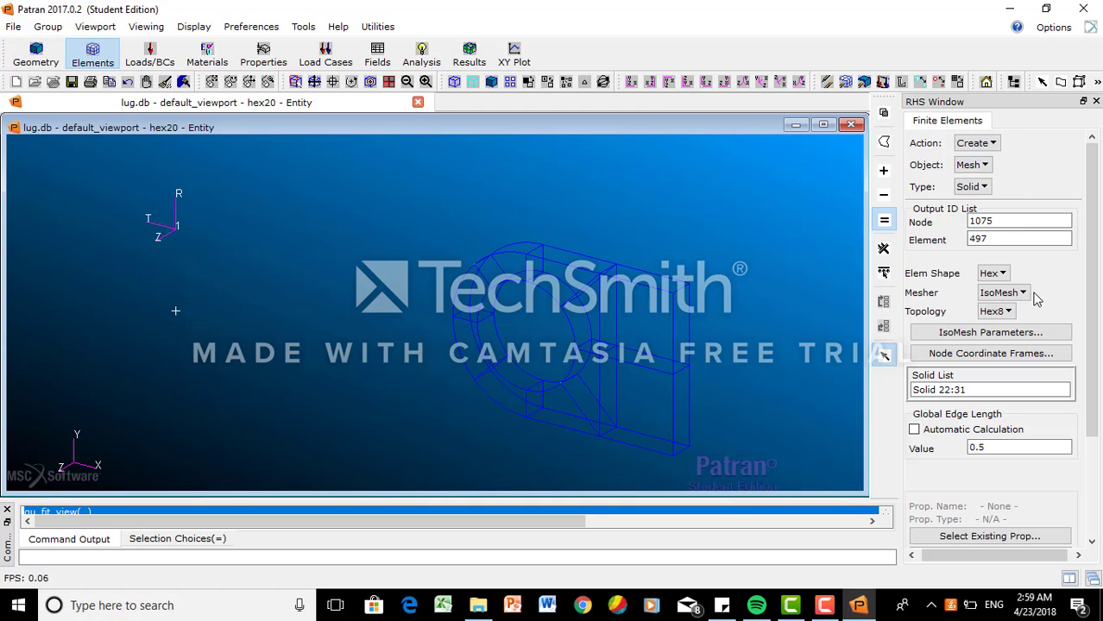
click(1014, 313)
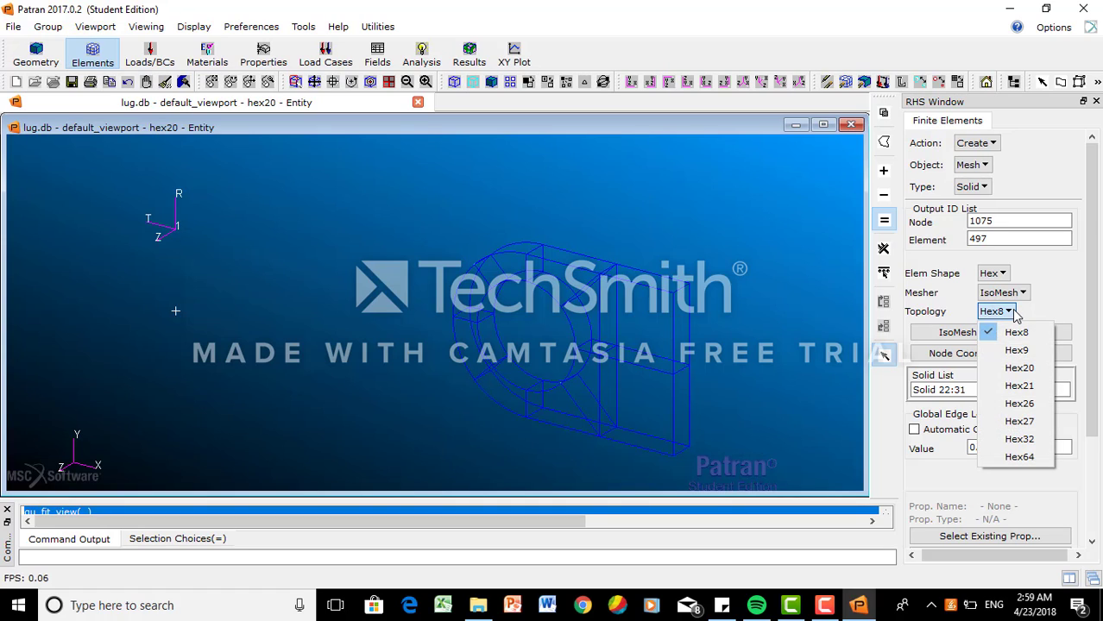
click(1023, 369)
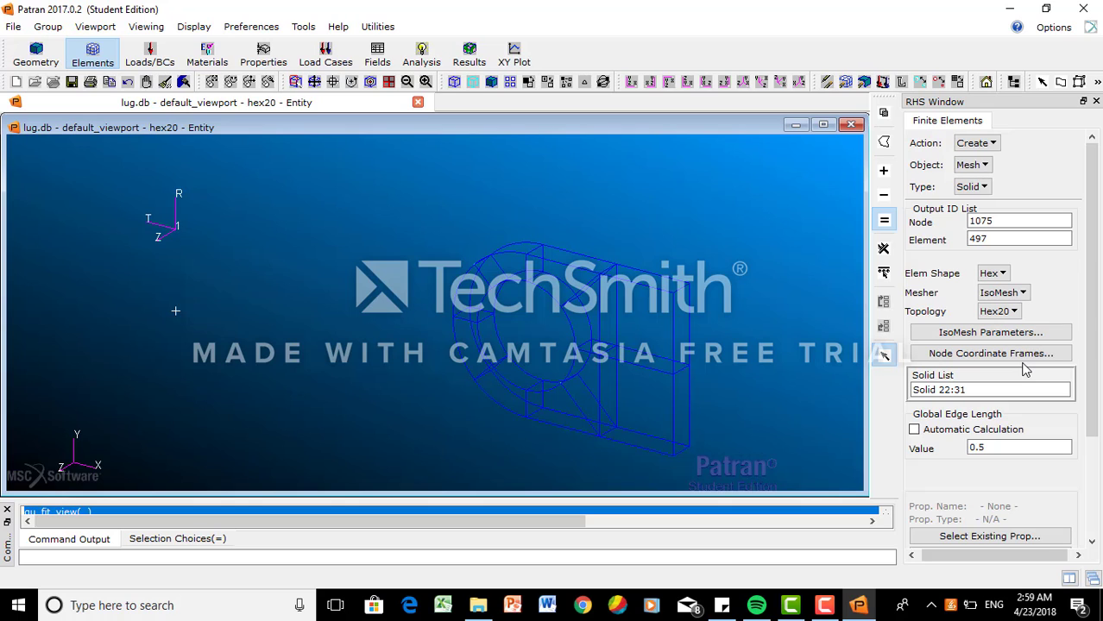
- Replace the solid list with all solids of the hex20 lug (Solid 32:41) and mesh them
drag(1093, 324, 1093, 414)
scroll(1008, 391, up, 3)
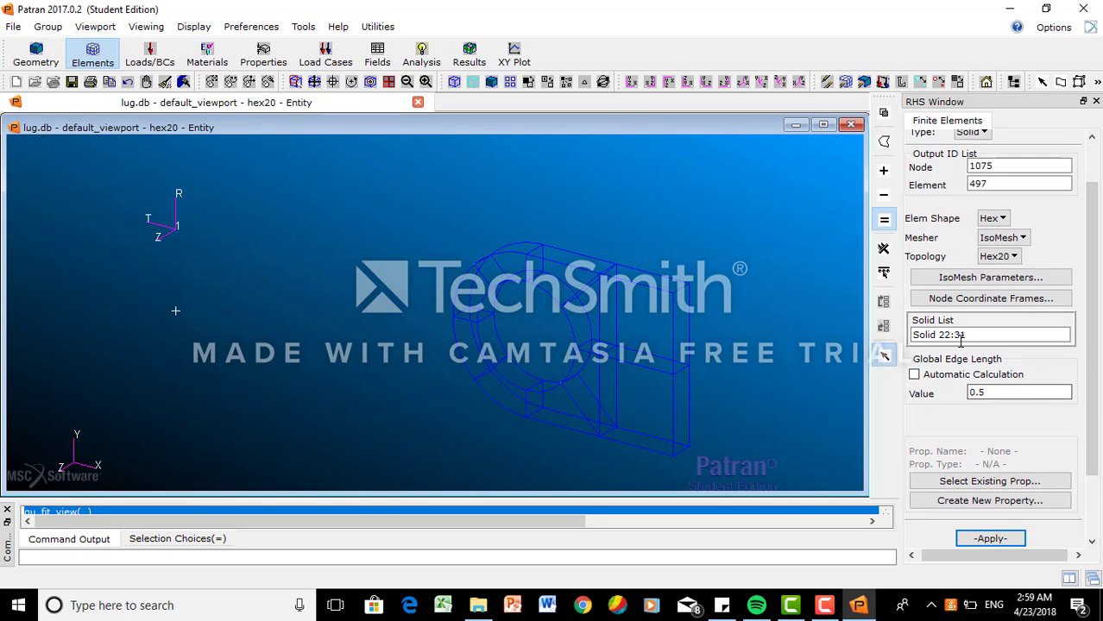
drag(969, 335, 908, 336)
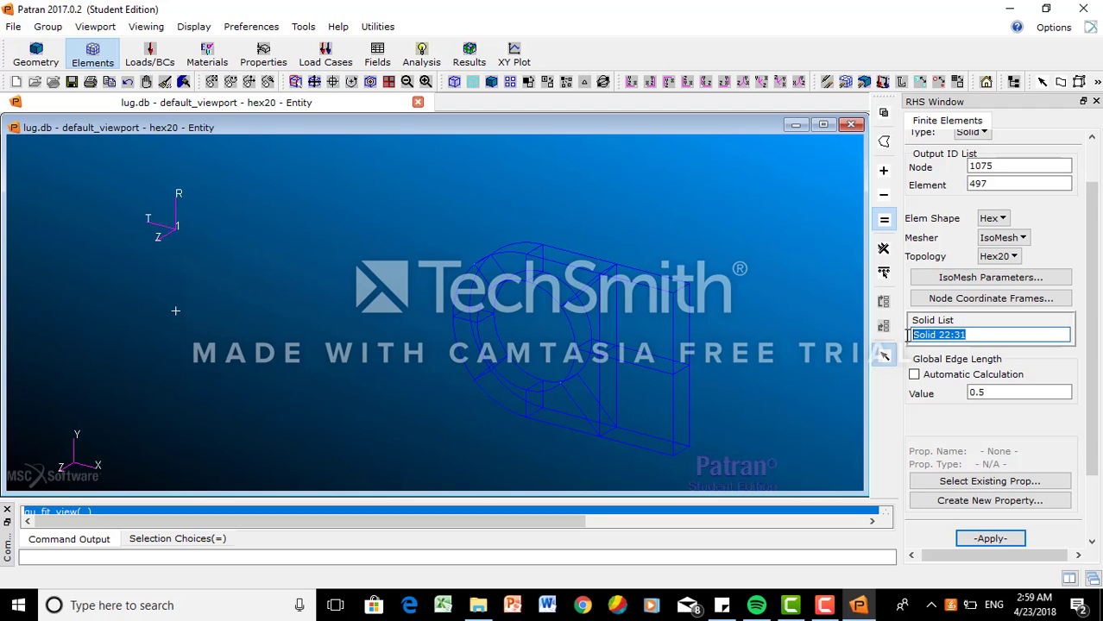
key(Delete)
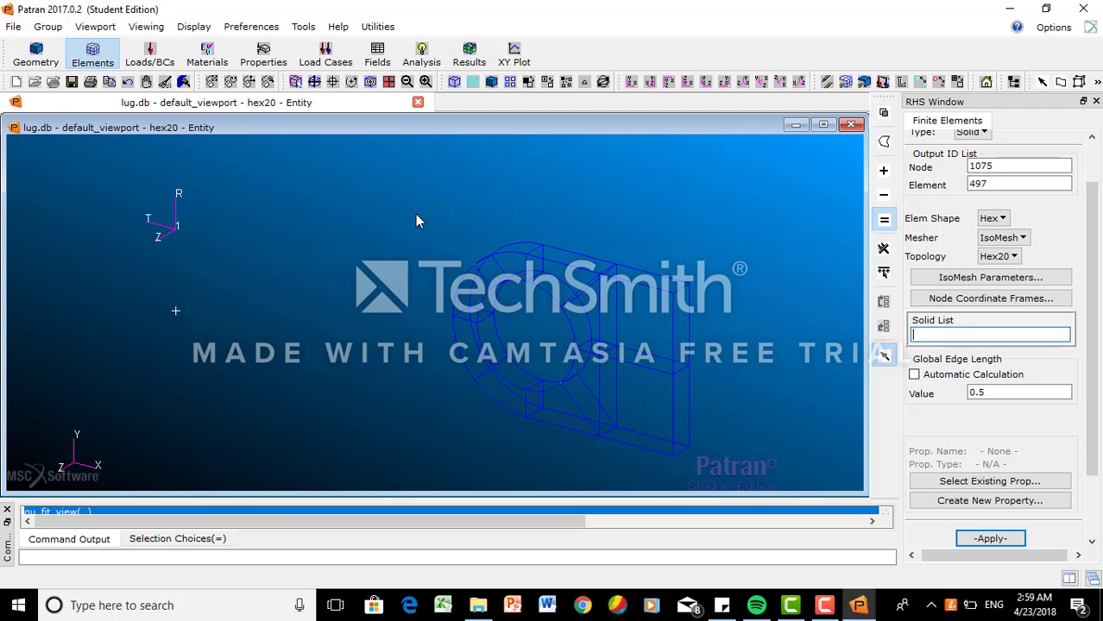
drag(415, 214, 760, 479)
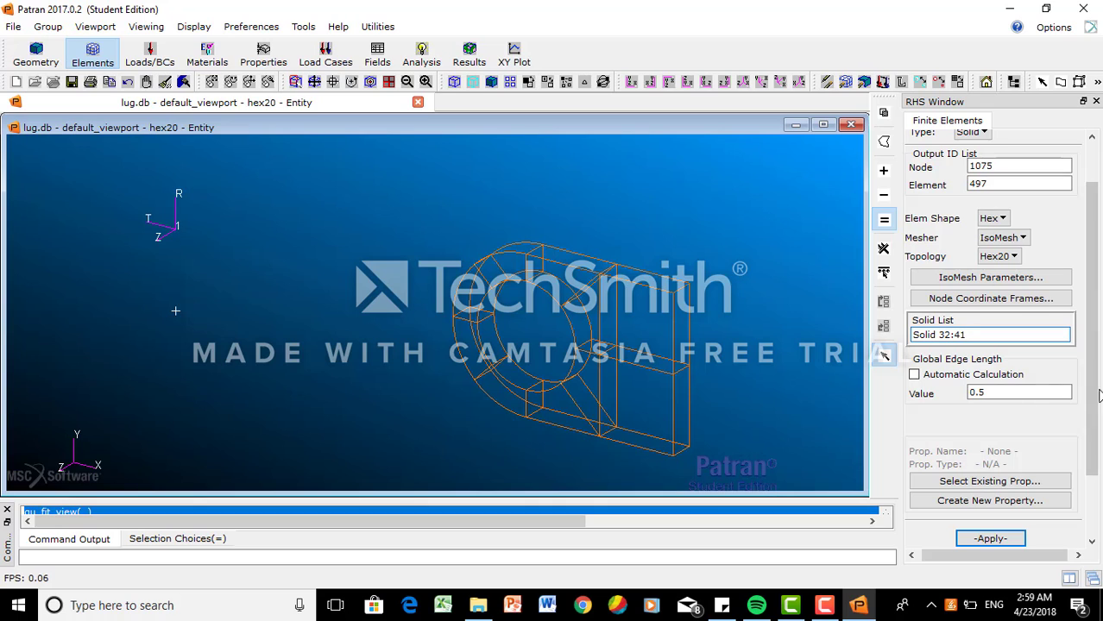
scroll(1096, 466, down, 2)
click(1008, 457)
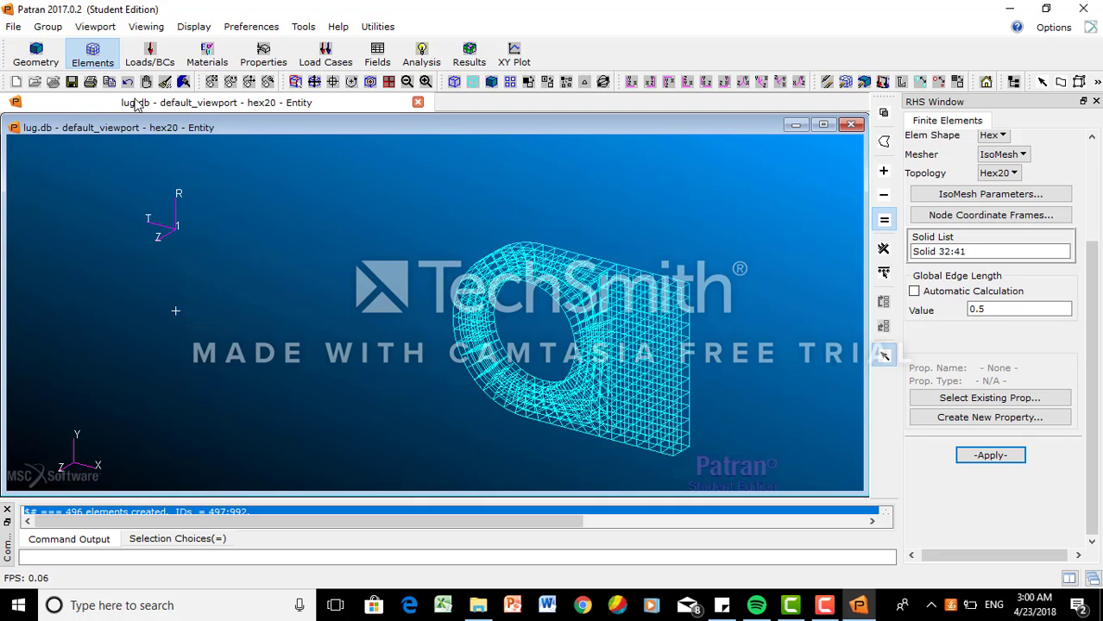
- Post only the tet4 group to the default viewport and fit the view to it
click(47, 26)
click(69, 63)
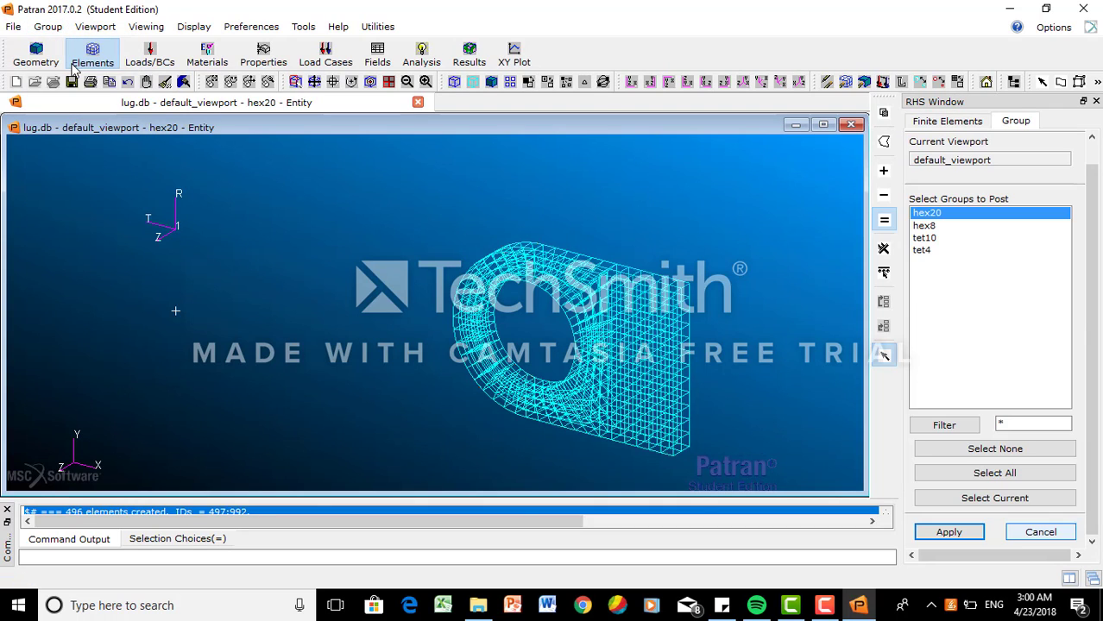
click(928, 252)
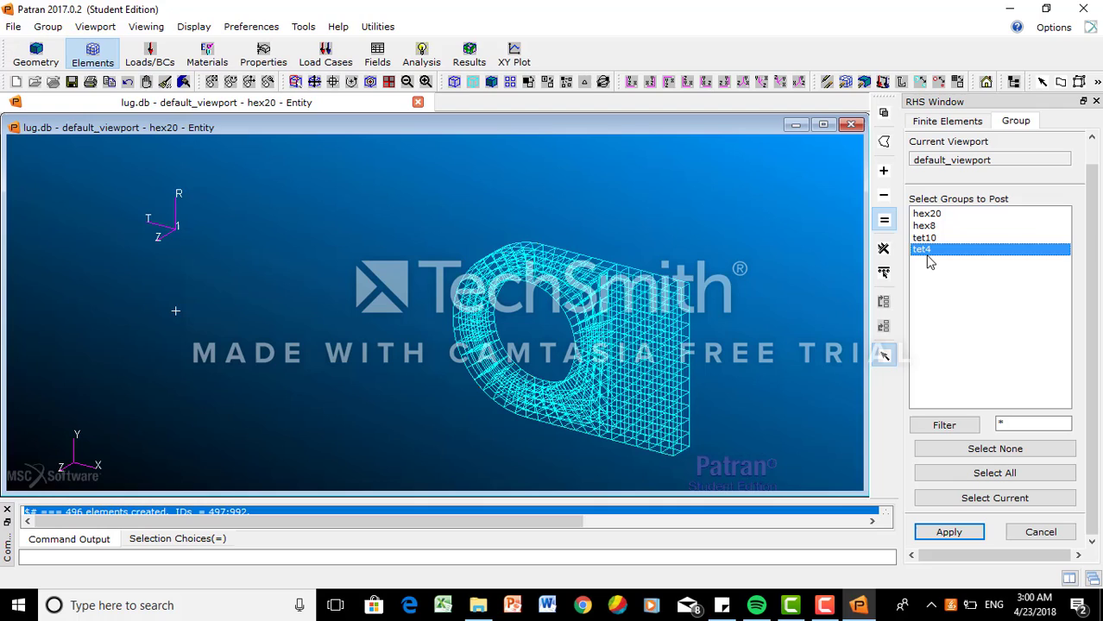
click(948, 531)
click(1038, 533)
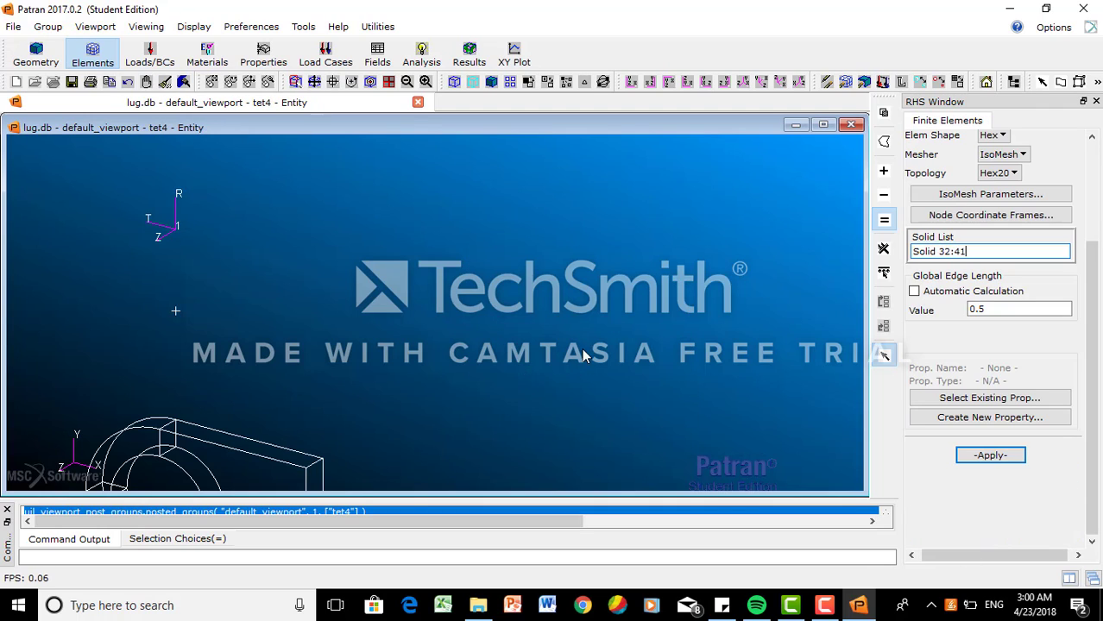
click(315, 84)
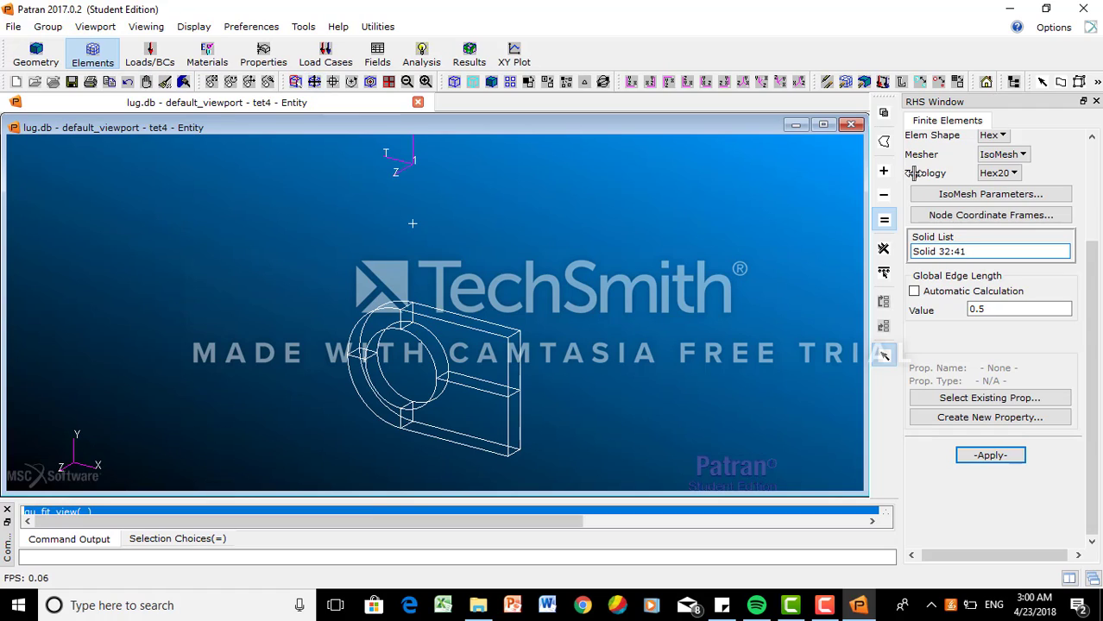
- Set the solid mesh to Tet element shape with the TetMesh mesher and Tet4 topology
drag(1095, 269, 1098, 167)
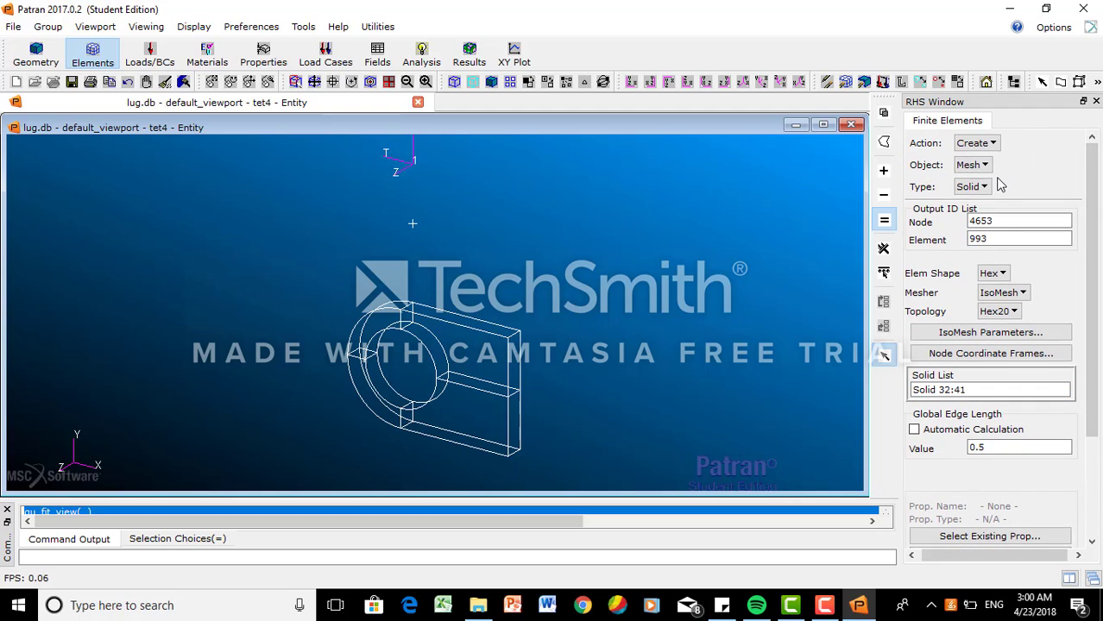
click(1001, 274)
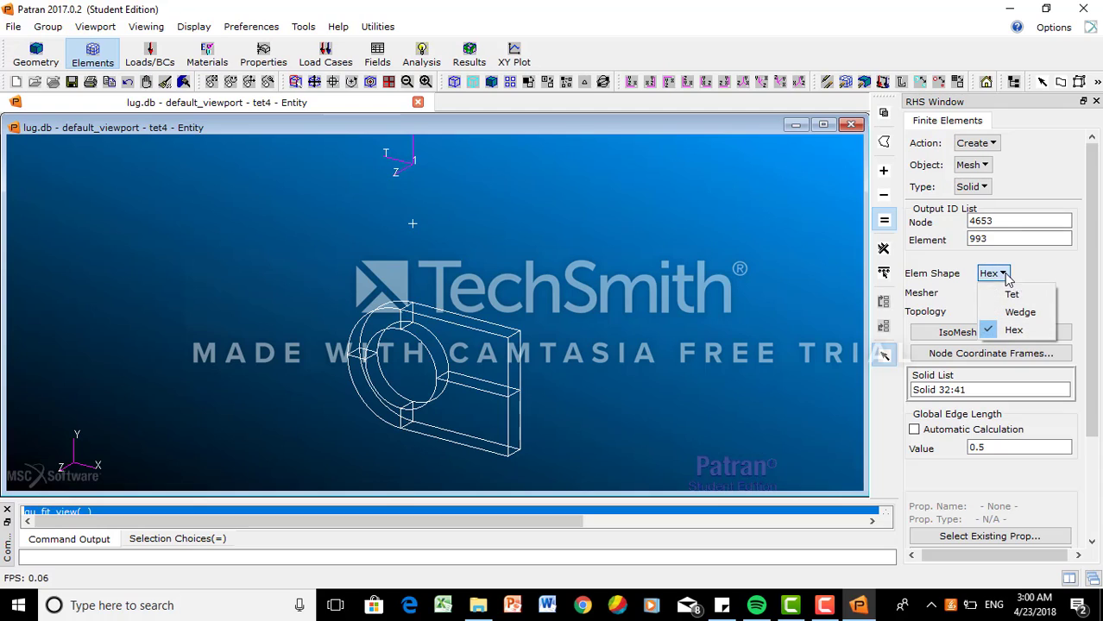
click(1011, 294)
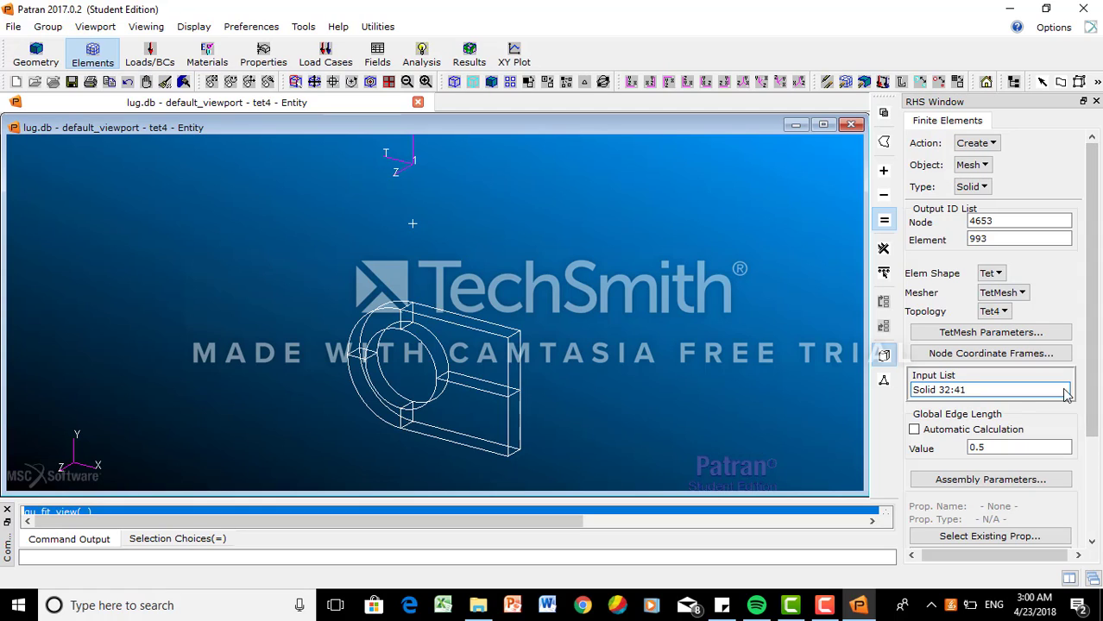
- Replace the mesh input list with all solids of the tet4 lug (Solid 8:11)
click(999, 394)
key(BackSpace)
key(BackSpace)
key(BackSpace)
key(BackSpace)
key(BackSpace)
key(BackSpace)
key(BackSpace)
key(BackSpace)
key(BackSpace)
key(BackSpace)
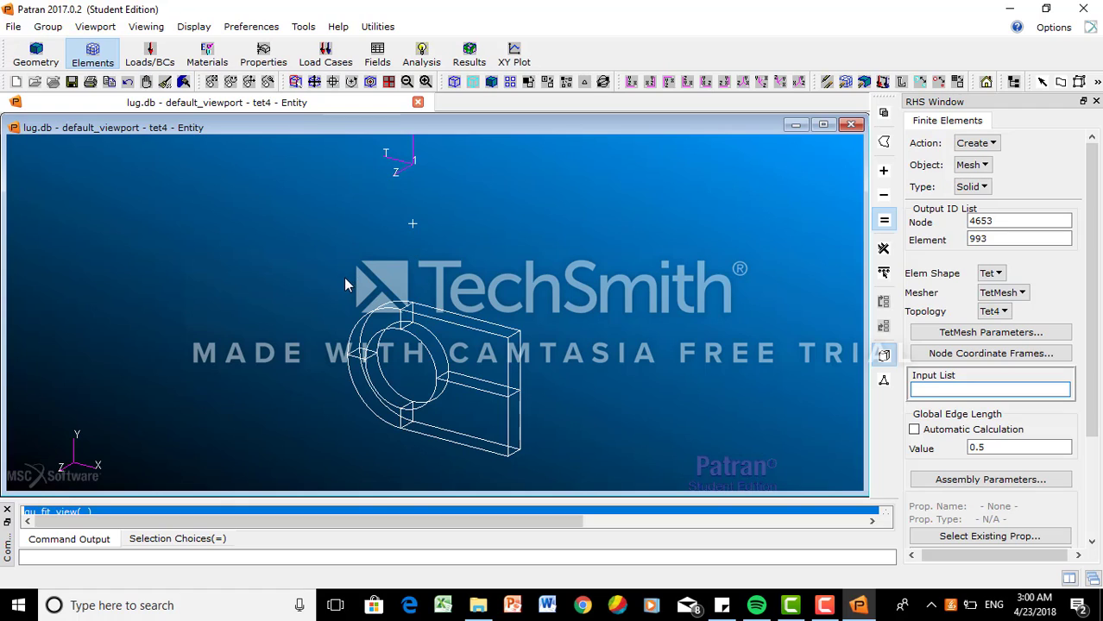
drag(344, 276, 554, 462)
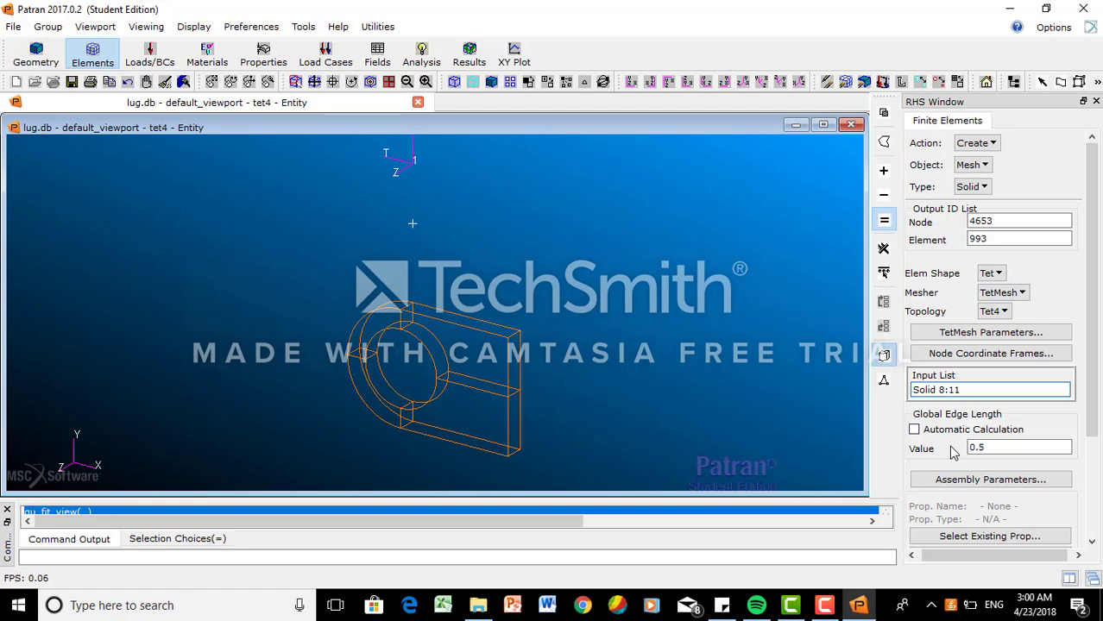
- Enable Match Parasolid Faces in the assembly parameters with Solid 8:11 as neighbor solids, and create the Tet4 mesh
click(1032, 484)
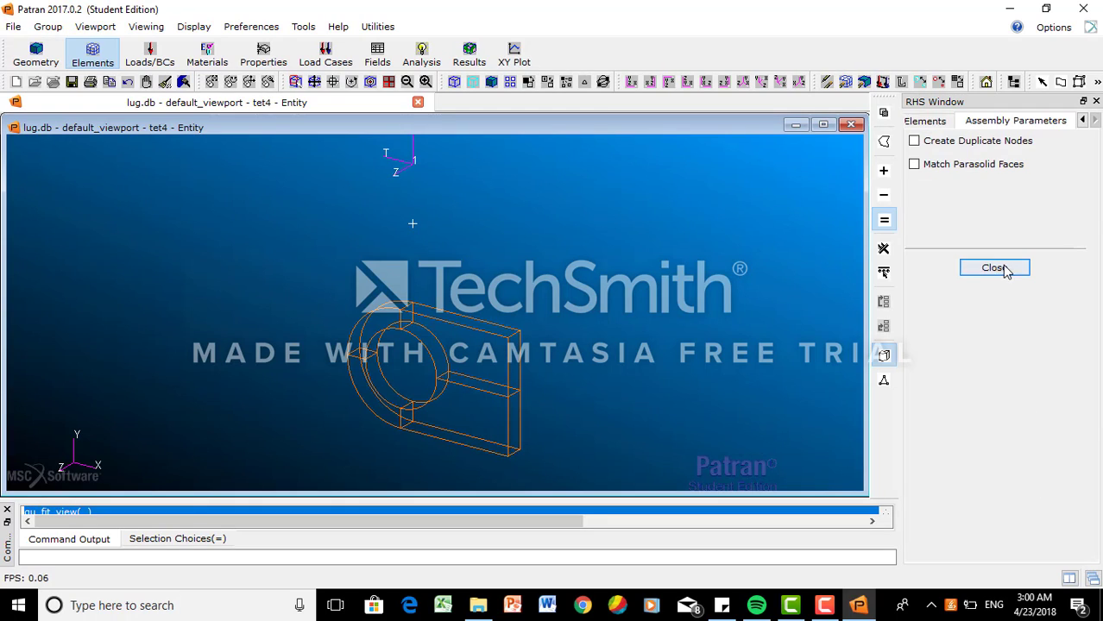
click(915, 167)
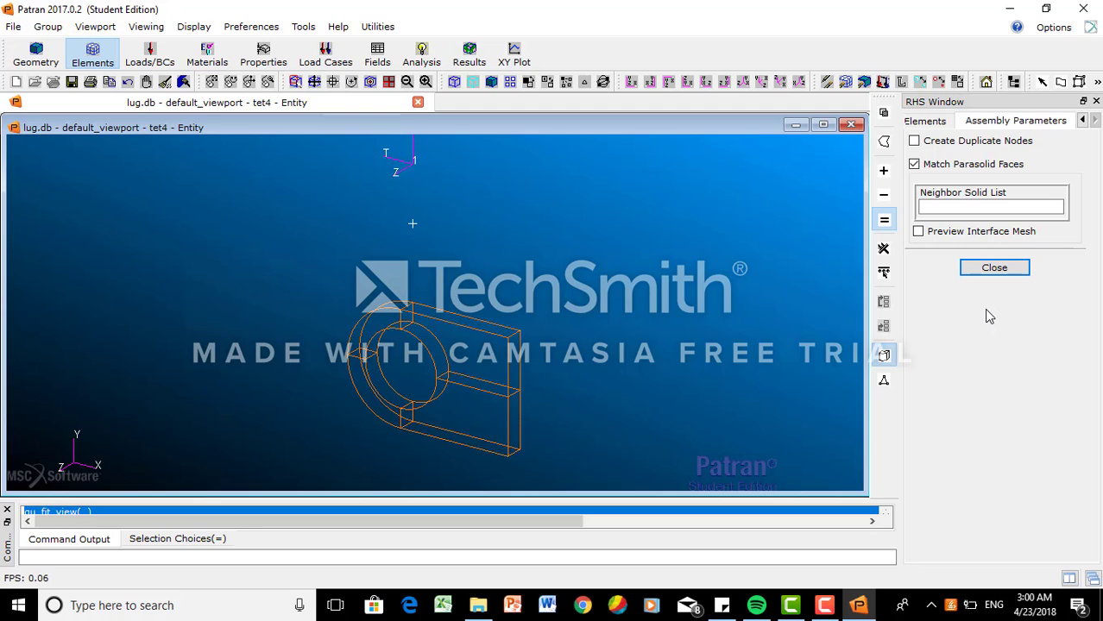
click(962, 207)
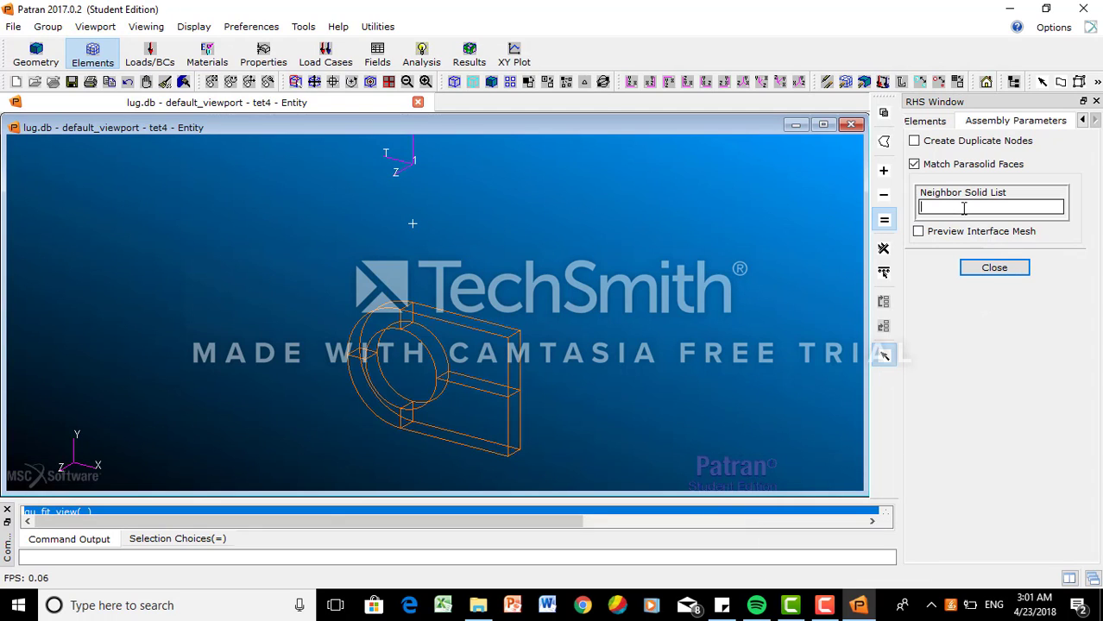
drag(327, 267, 578, 488)
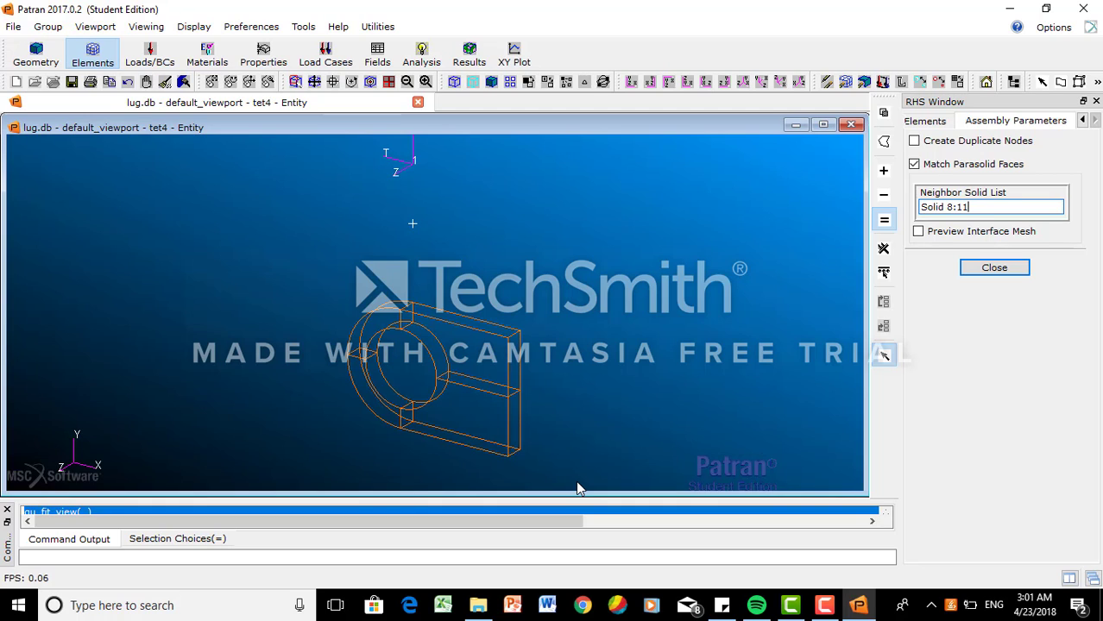
click(969, 273)
drag(1090, 409, 1094, 492)
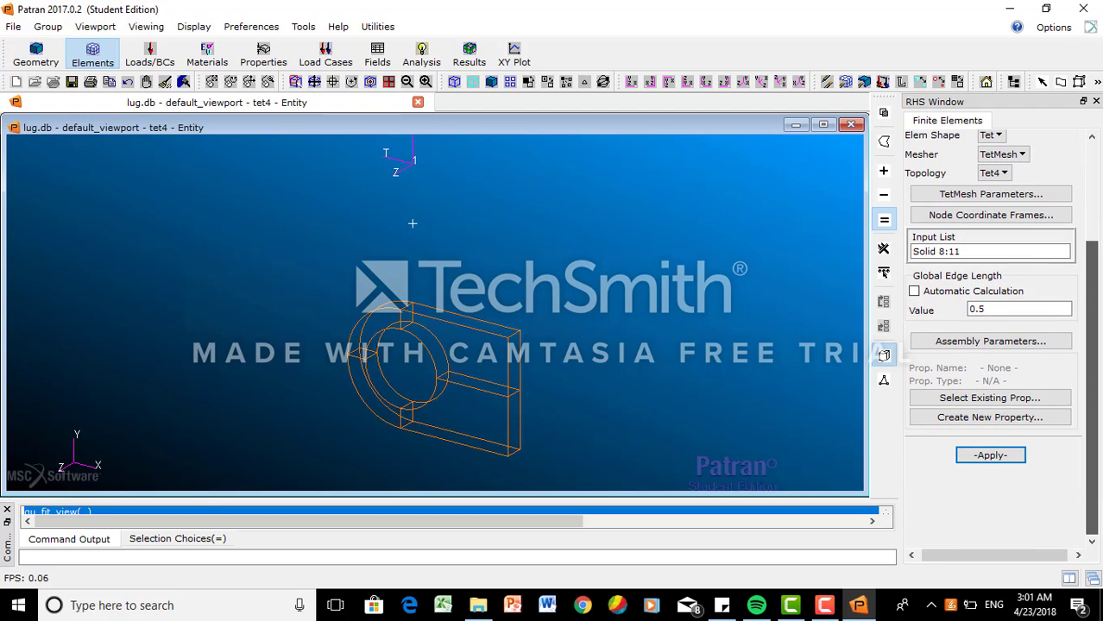
click(993, 457)
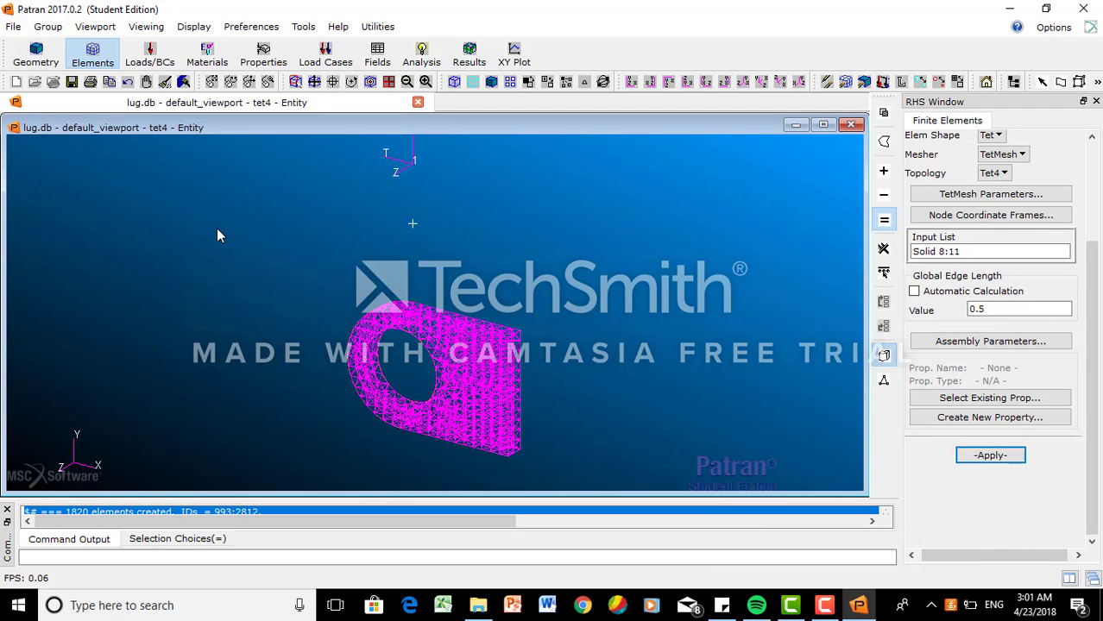
- Post only the tet10 group to the default viewport
click(49, 28)
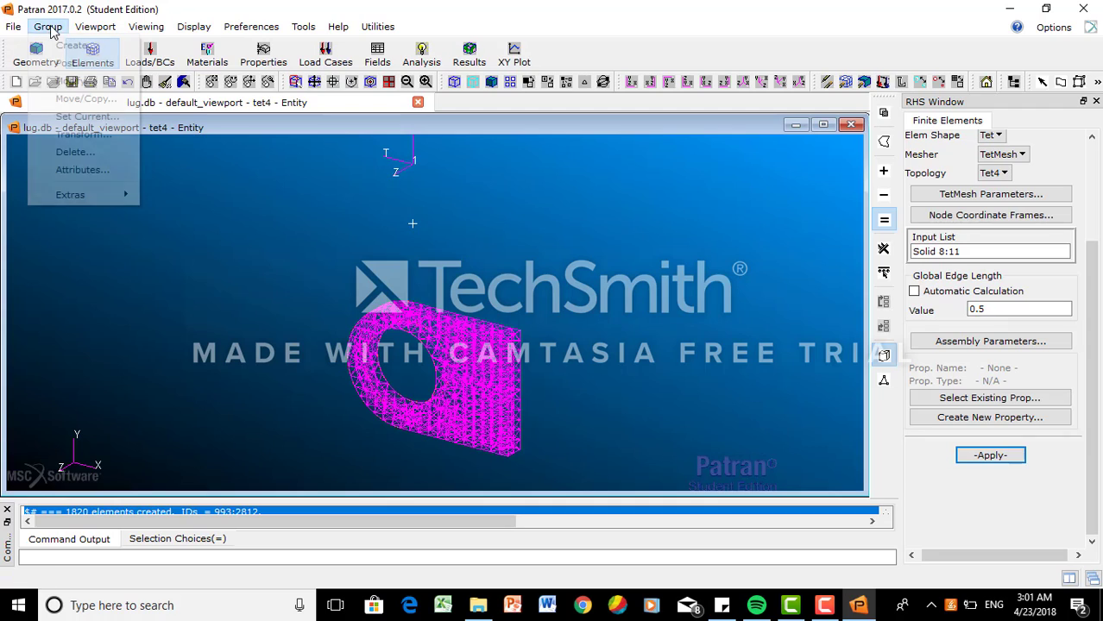
click(71, 65)
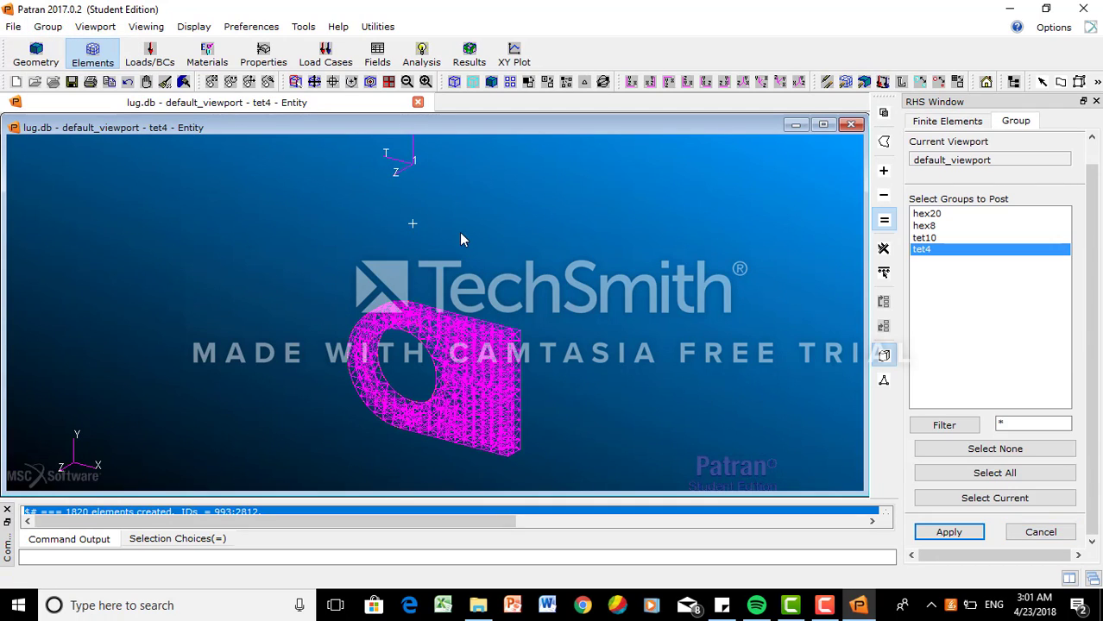
click(921, 240)
click(948, 532)
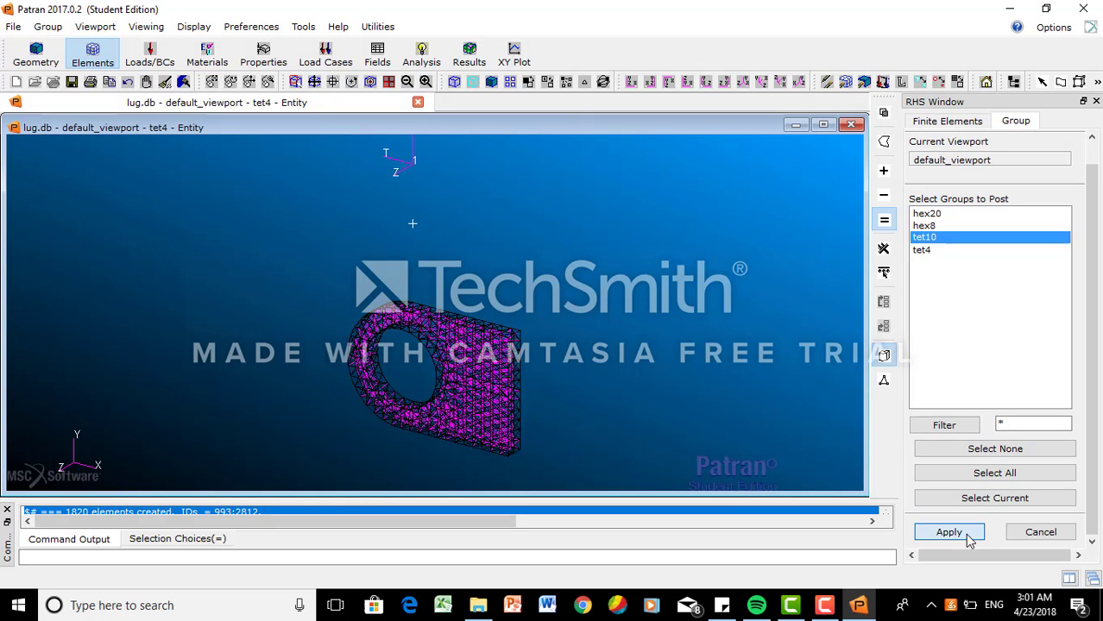
- Close the group posting form, fit the tet10 lug in the viewport, and set the solid mesh topology to Tet10
click(1040, 532)
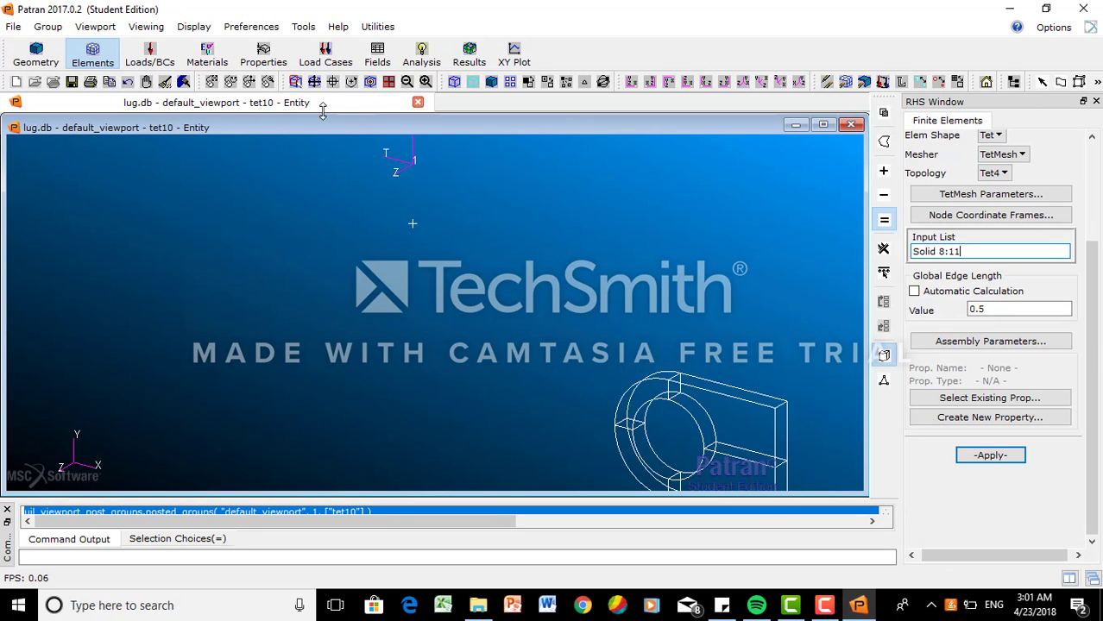
click(314, 81)
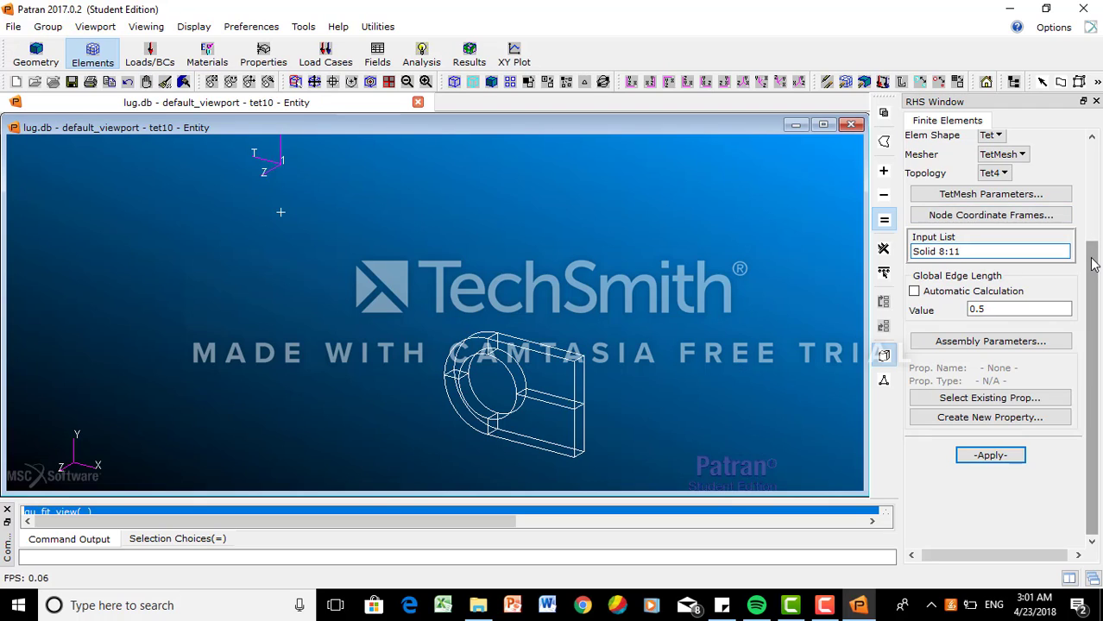
drag(1094, 259, 1094, 147)
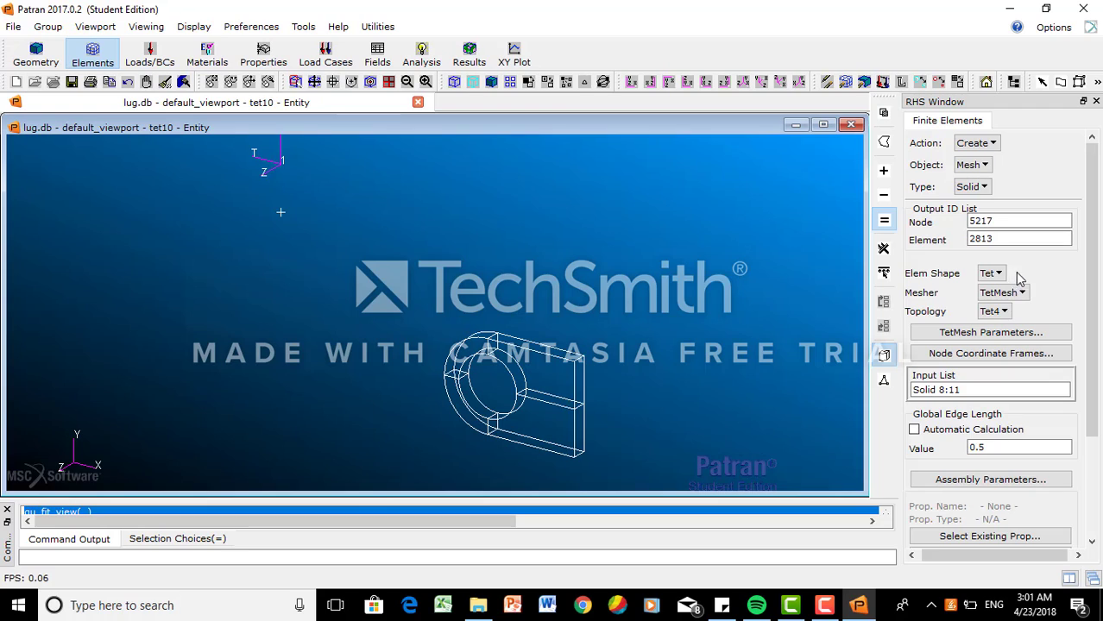
click(999, 311)
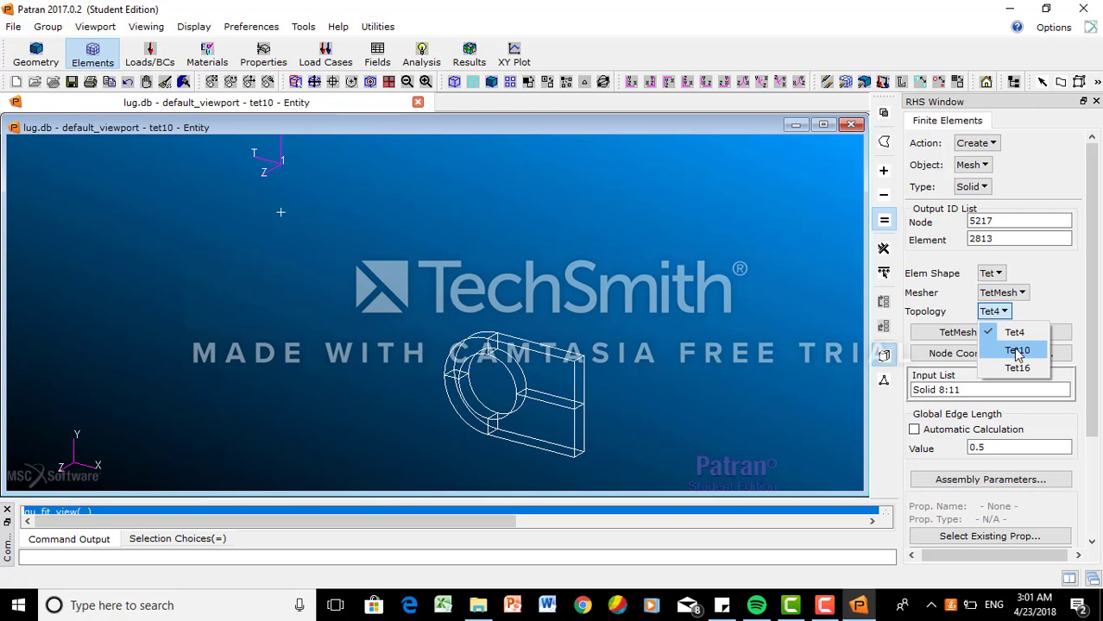
click(1016, 352)
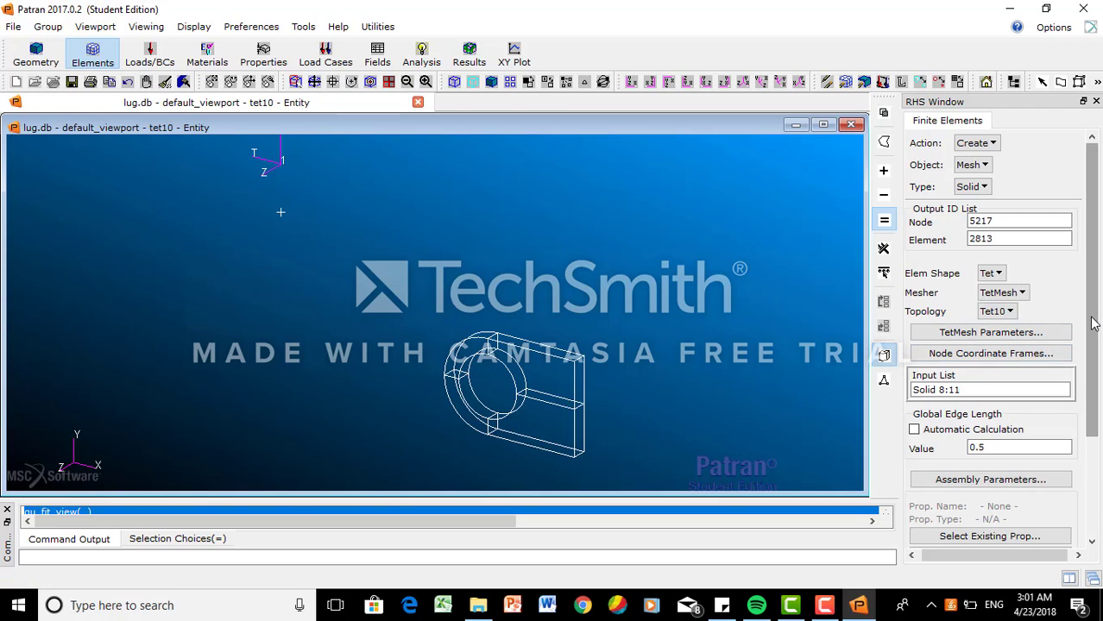
drag(1094, 323, 1094, 375)
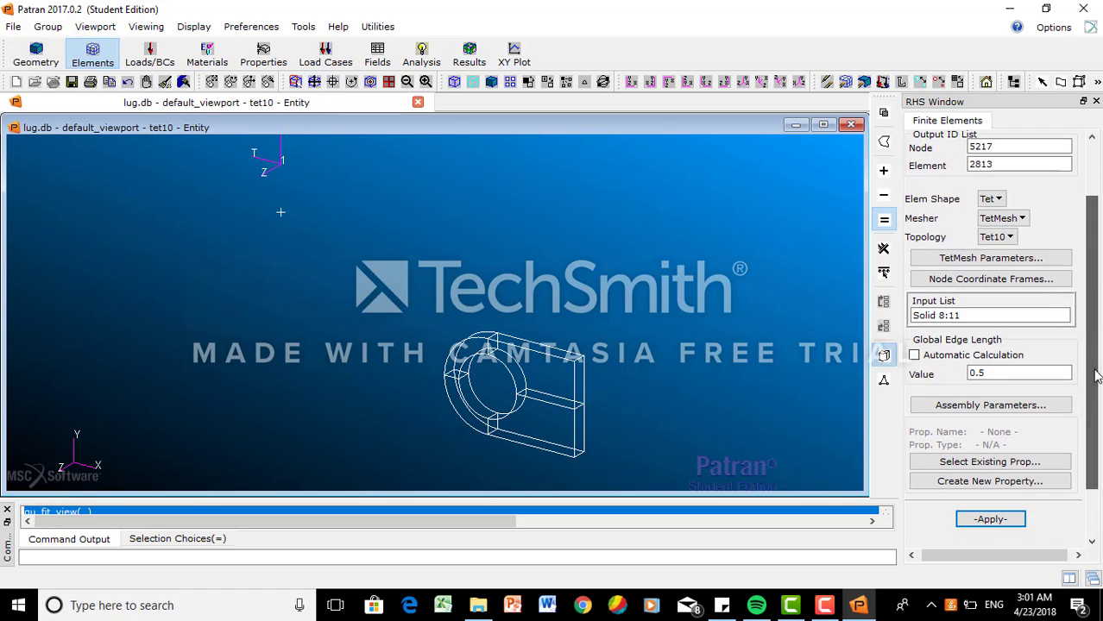
- Replace the neighbor solid list in the mesh assembly parameters with Solid 12:15, picked from the displayed lug
click(1042, 409)
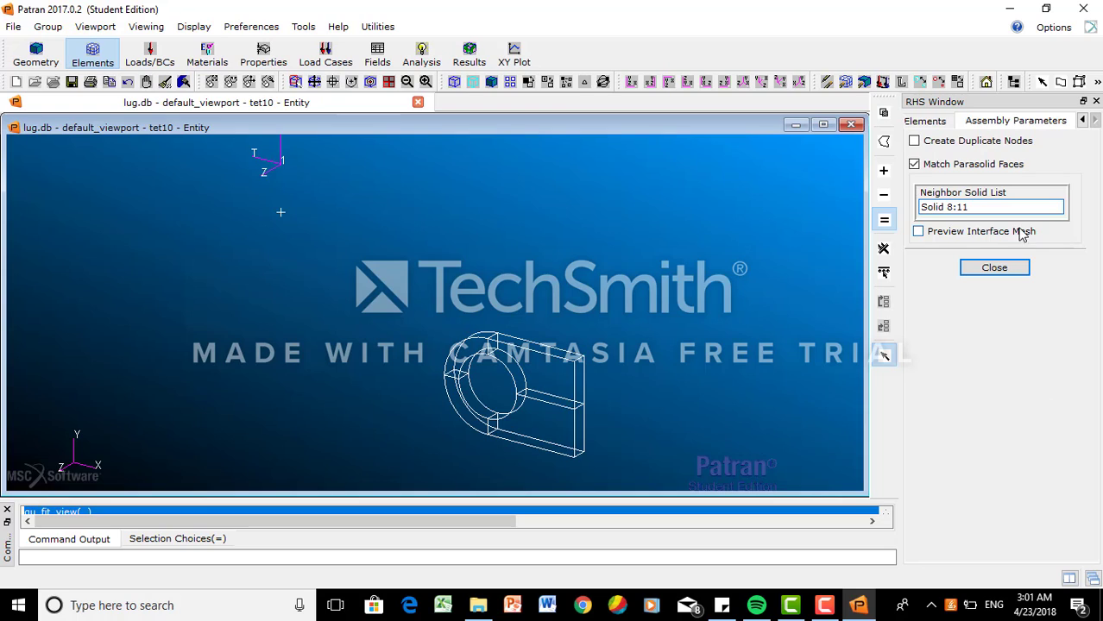
key(BackSpace)
key(BackSpace)
key(BackSpace)
key(BackSpace)
key(BackSpace)
key(BackSpace)
key(BackSpace)
key(BackSpace)
key(BackSpace)
drag(396, 309, 639, 471)
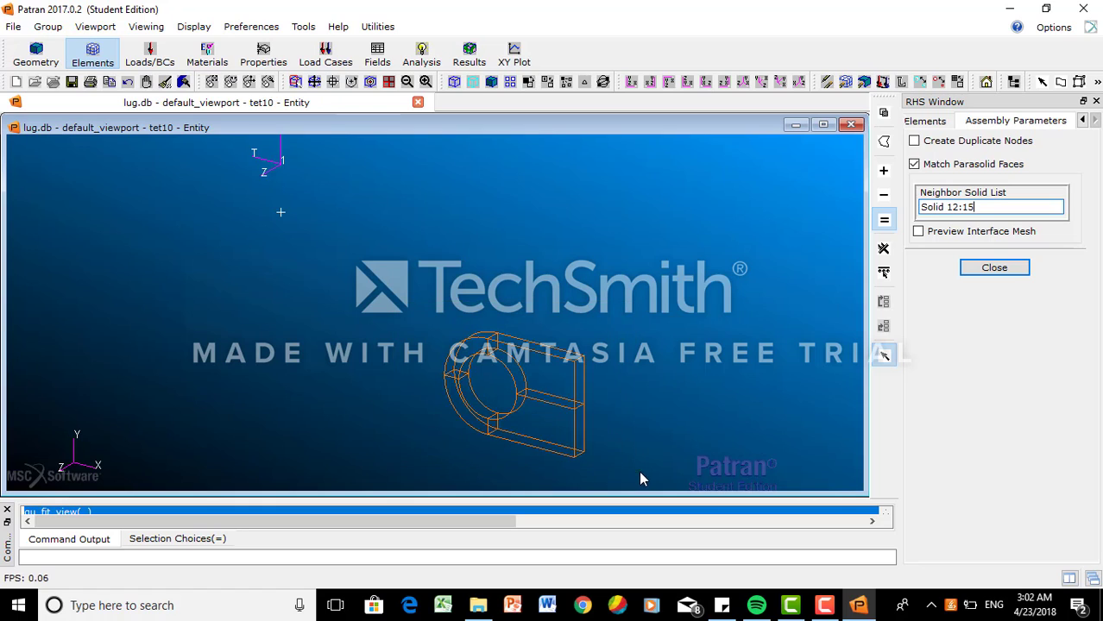
click(995, 267)
- Try to mesh Solid 12:15 with Tet10 elements at a global edge length of 0.5
click(973, 316)
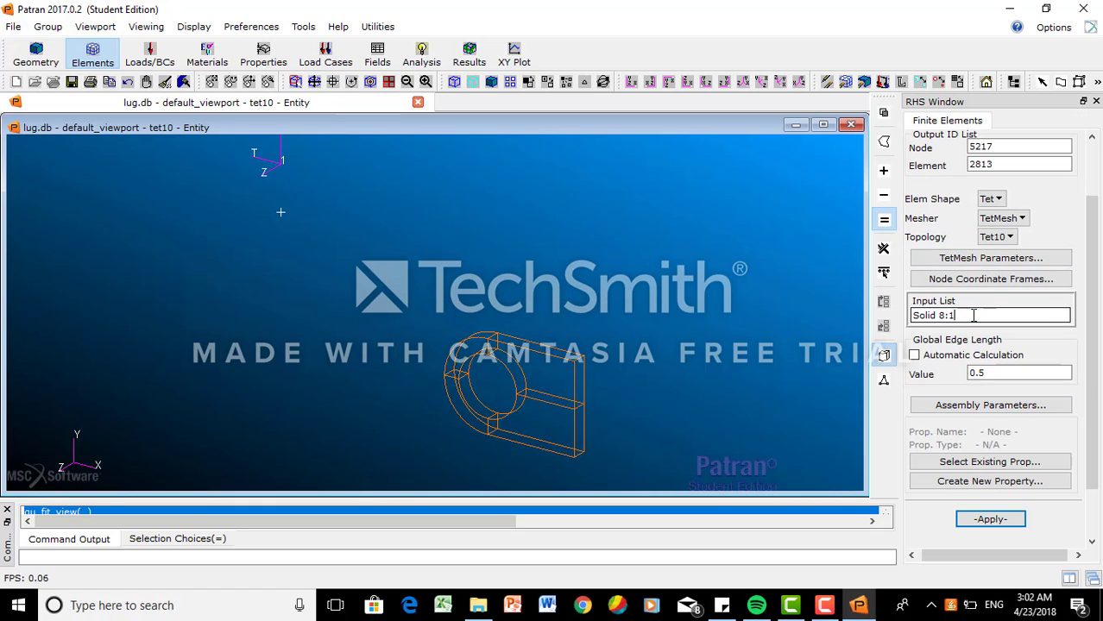
key(BackSpace)
key(BackSpace)
key(BackSpace)
key(BackSpace)
key(BackSpace)
key(BackSpace)
key(BackSpace)
key(BackSpace)
key(BackSpace)
drag(396, 302, 665, 474)
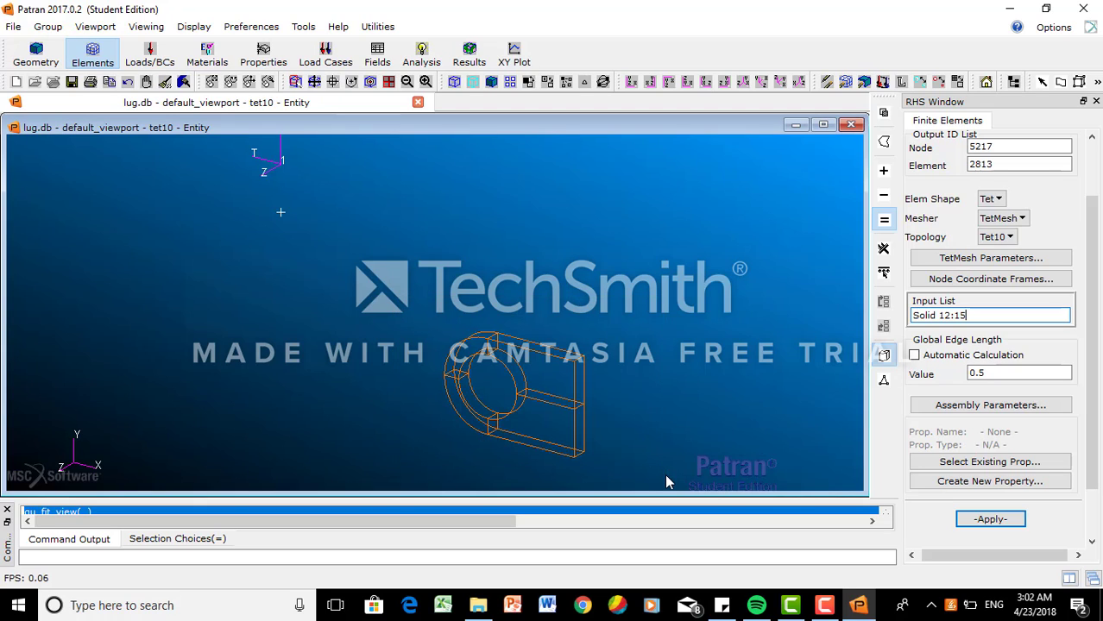
drag(1096, 369, 1096, 405)
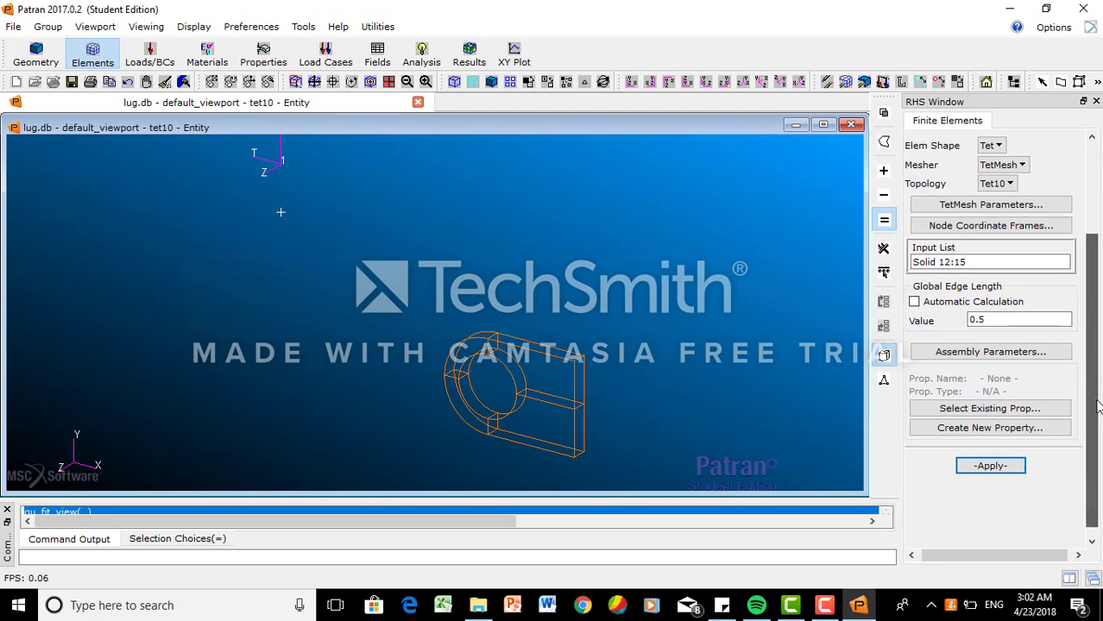
click(981, 470)
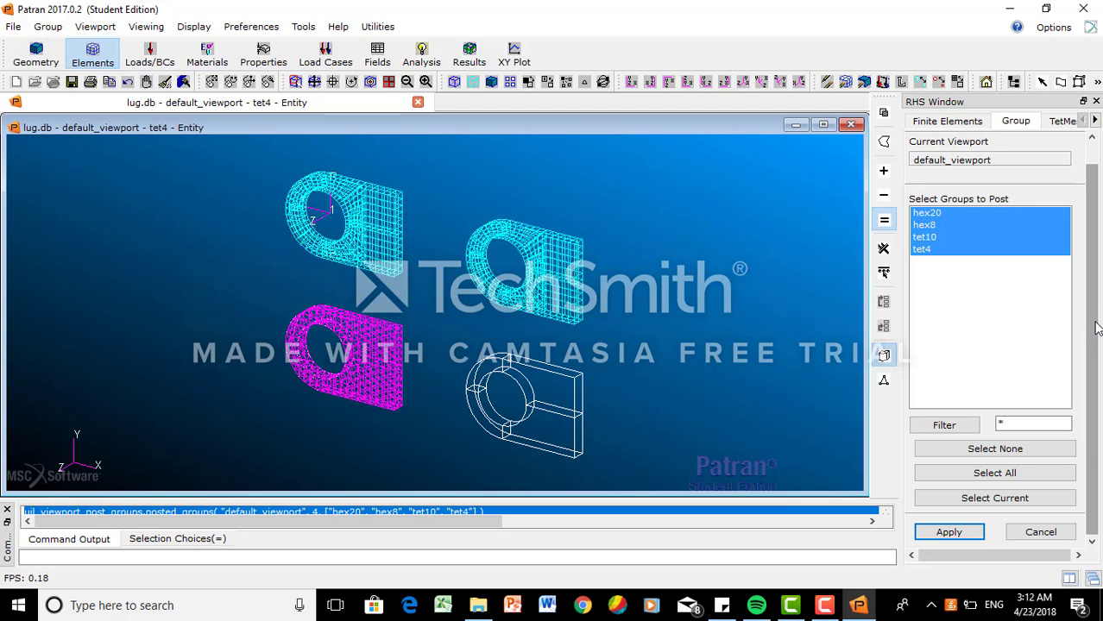
- Close the group posting form and verify the element boundaries of all displayed lug meshes as free edges
click(1040, 532)
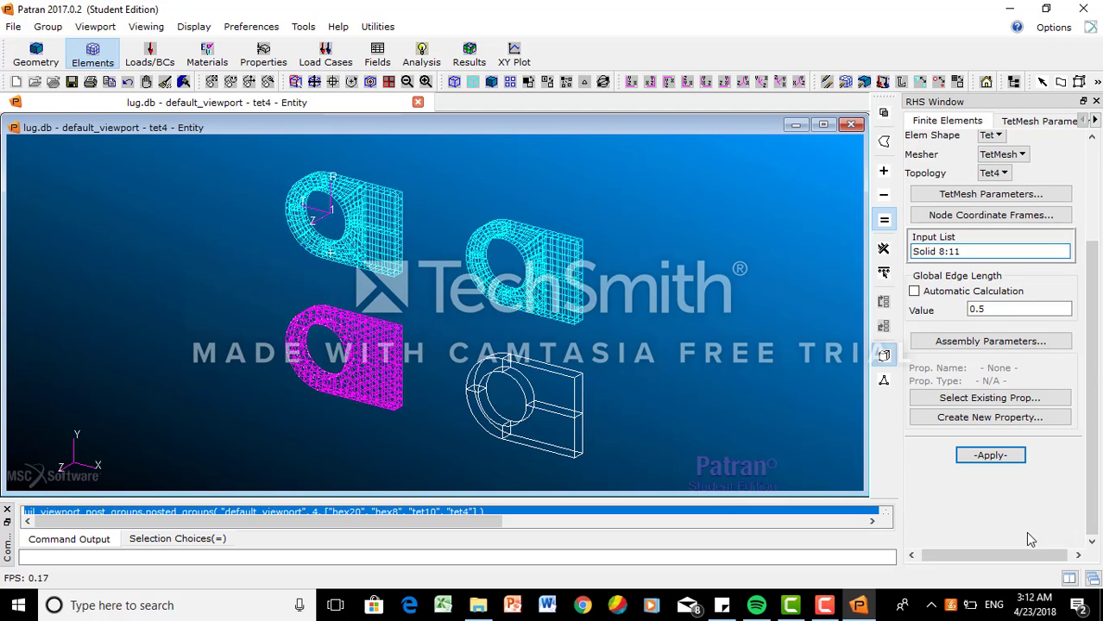
drag(1092, 310, 1091, 209)
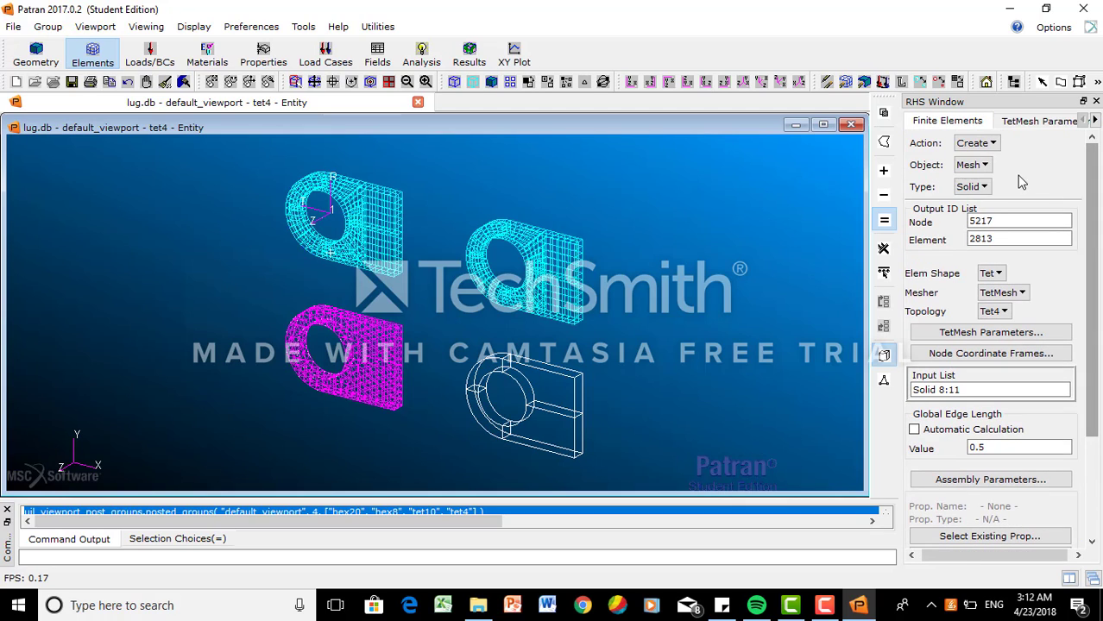
click(976, 143)
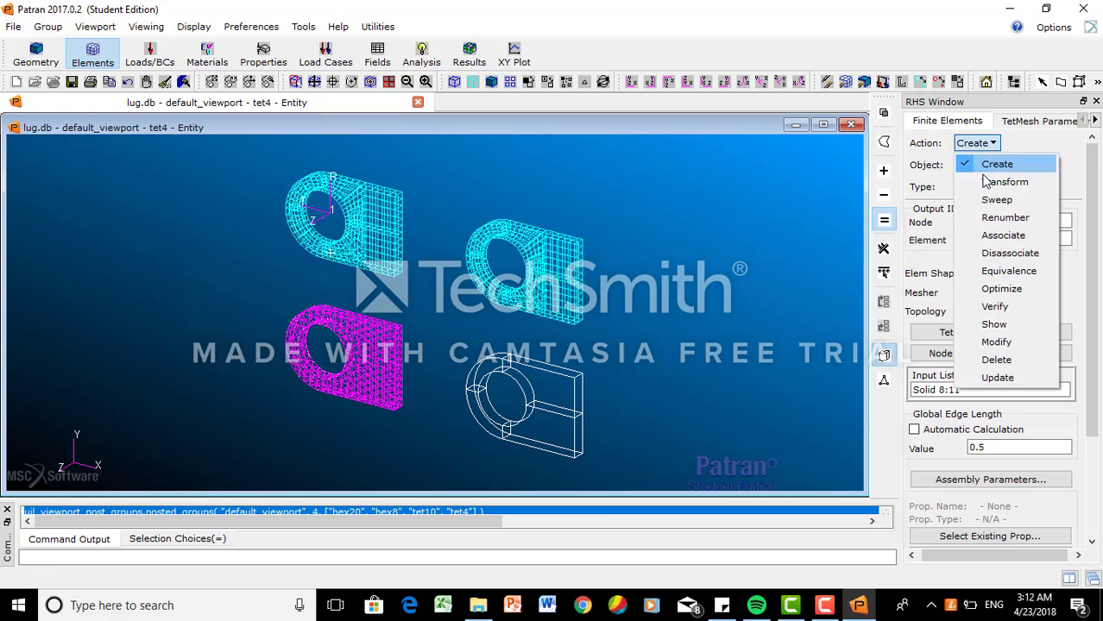
click(1001, 309)
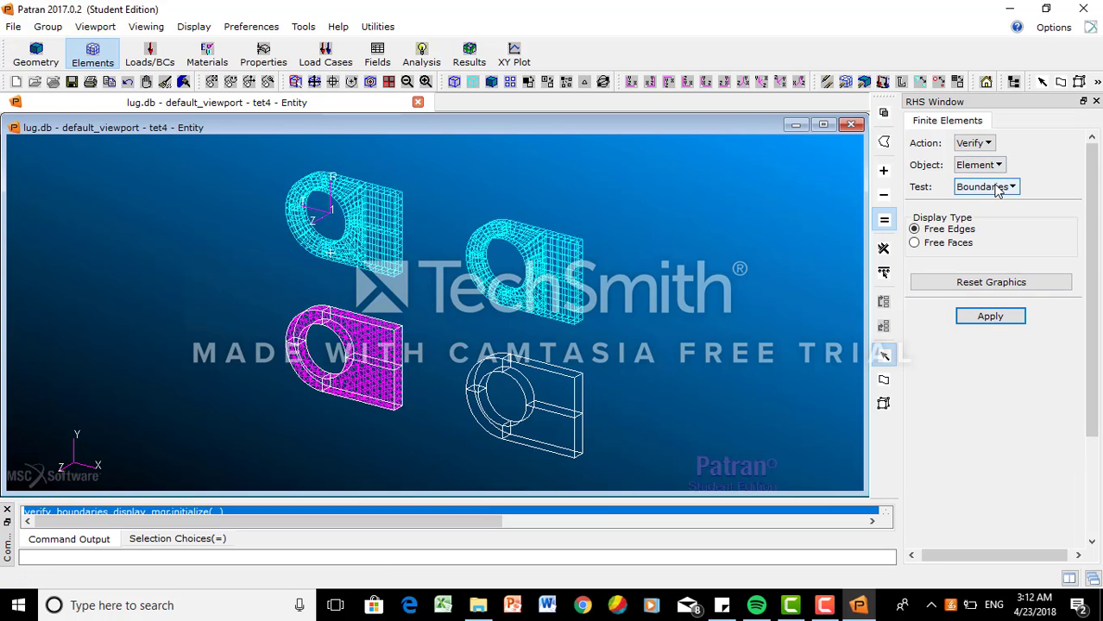
click(990, 316)
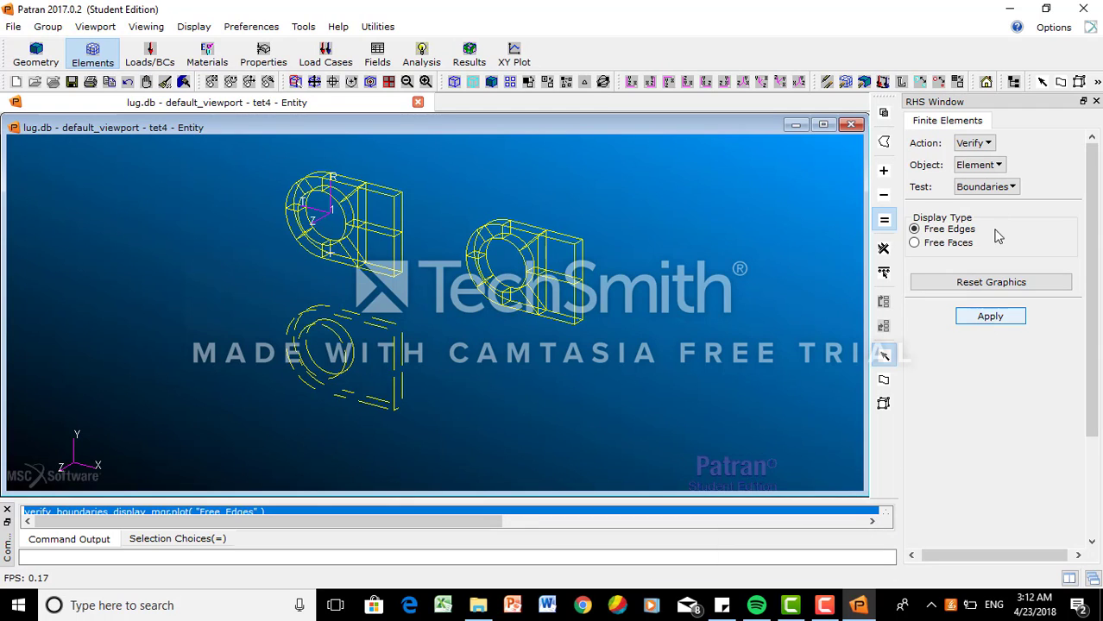
- Equivalence all nodes with the Tolerance Cube method, retaining lower node IDs, at a tolerance of 0.005
click(987, 145)
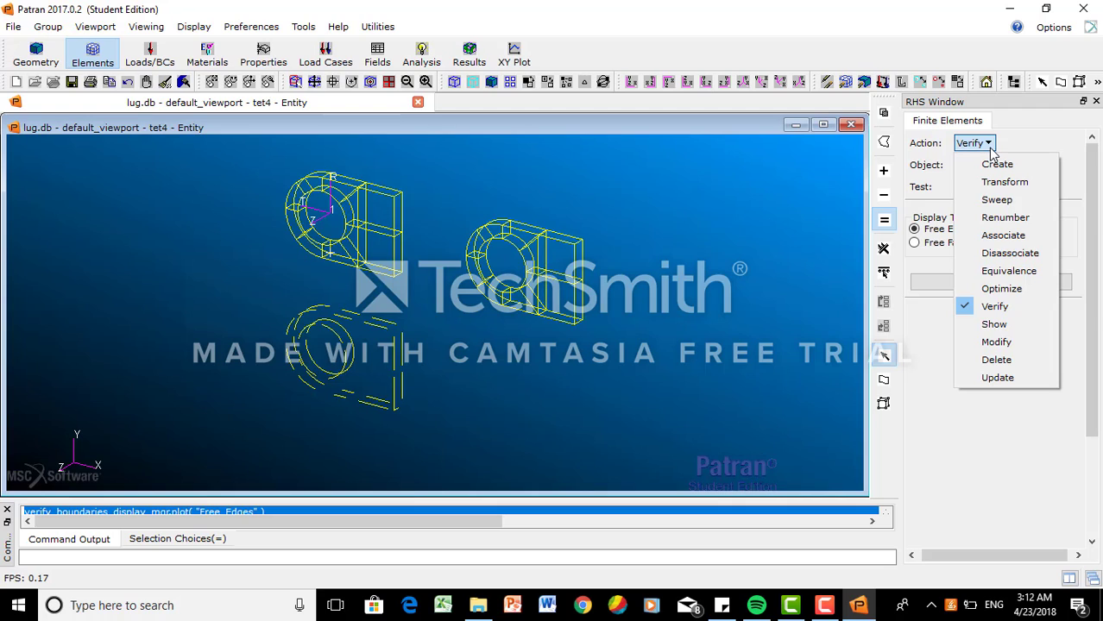
click(1001, 275)
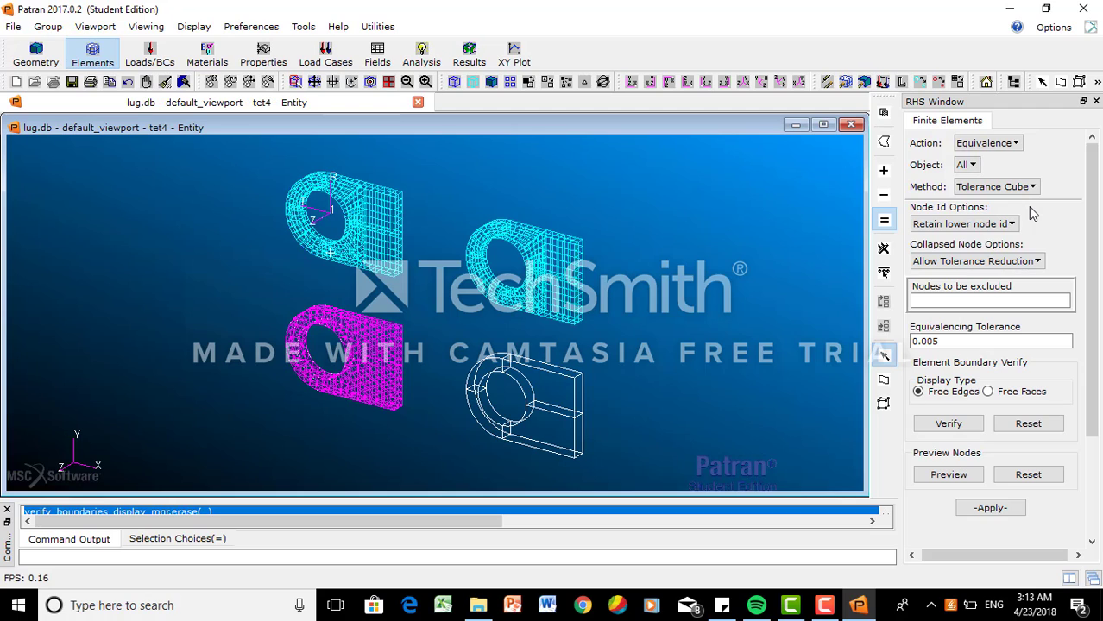
click(991, 511)
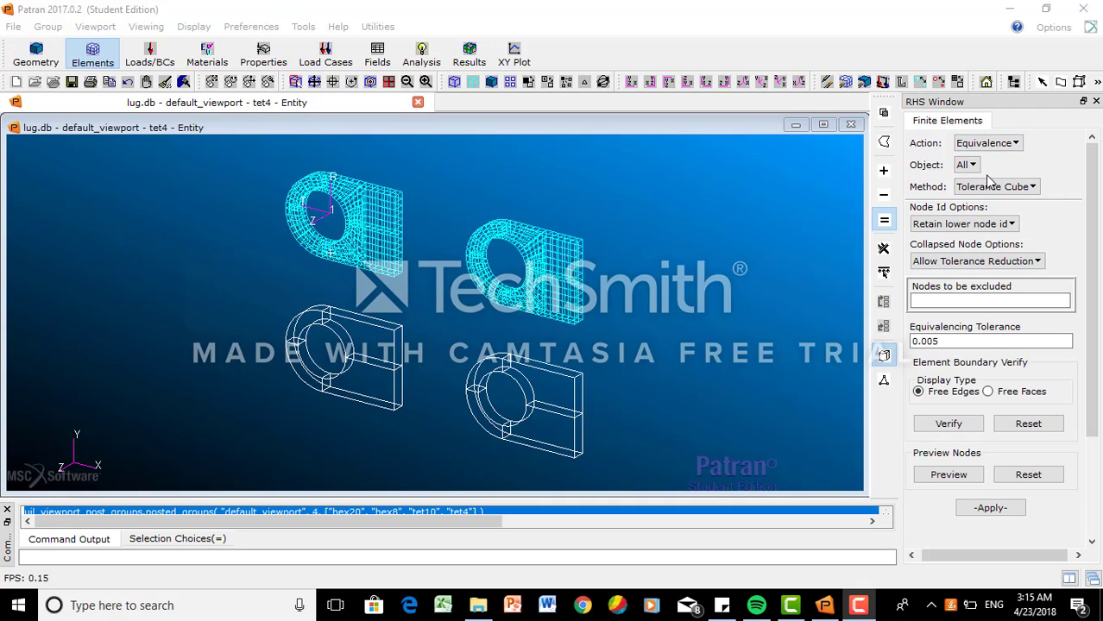
click(989, 508)
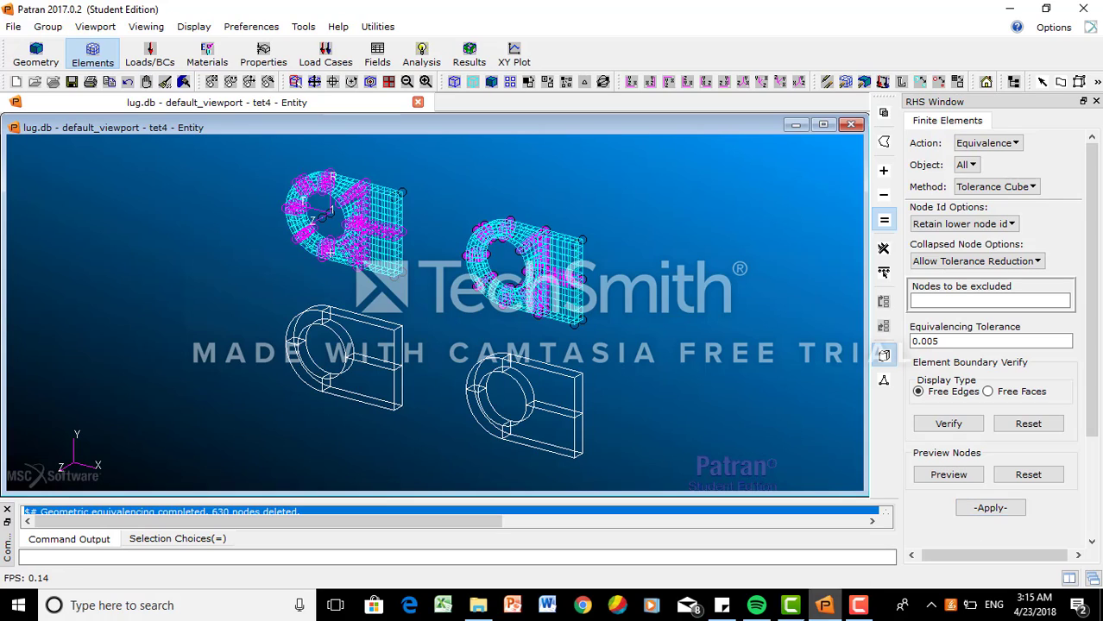
mouse_move(858, 611)
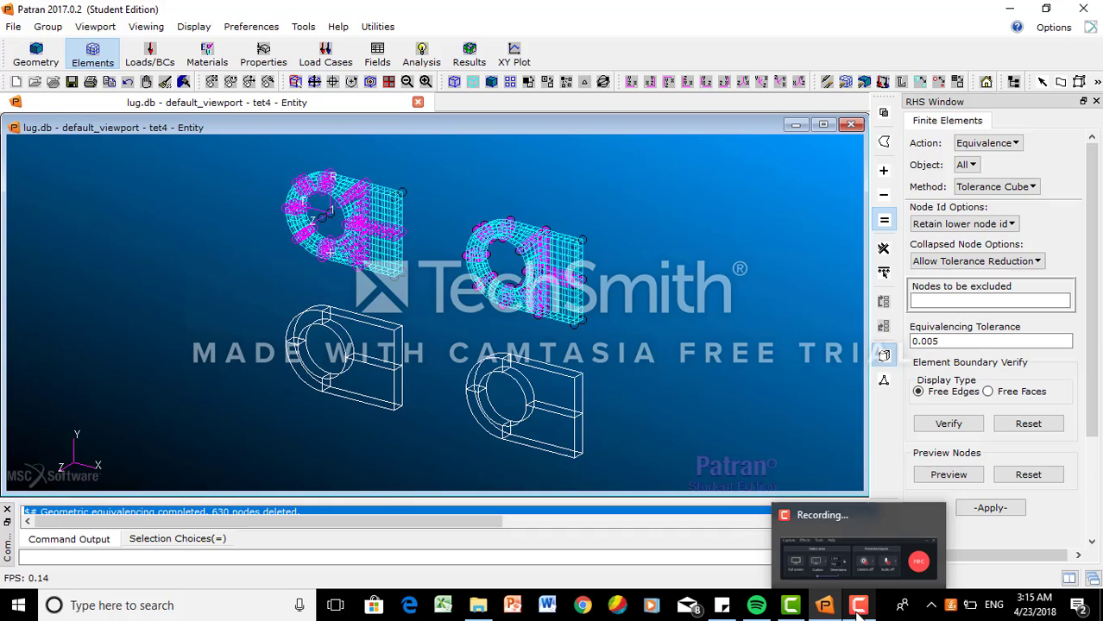
click(857, 563)
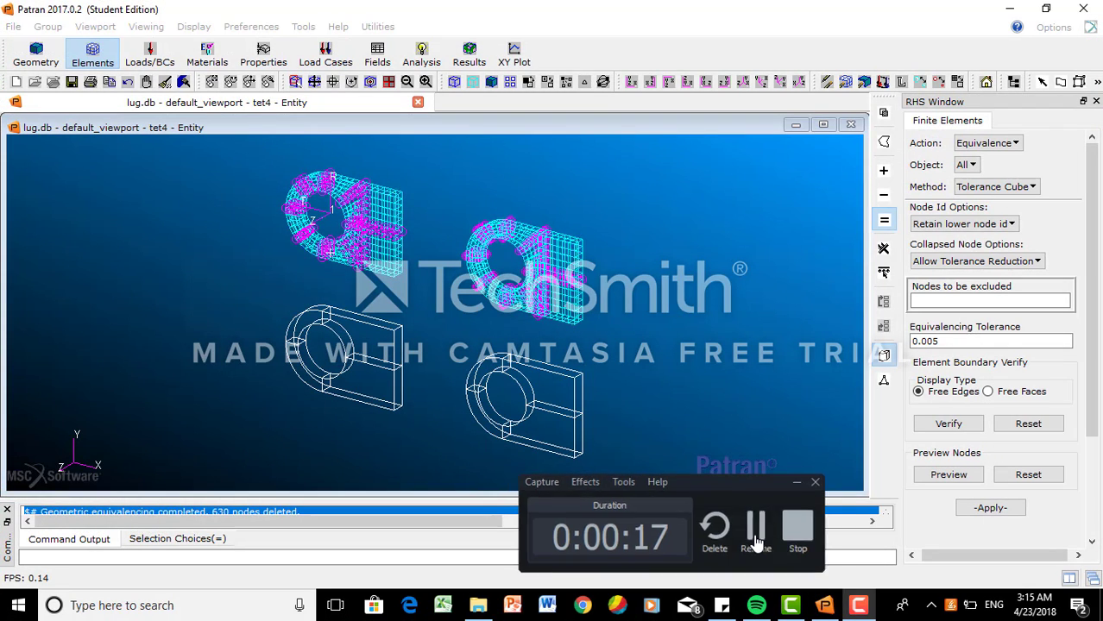
click(754, 539)
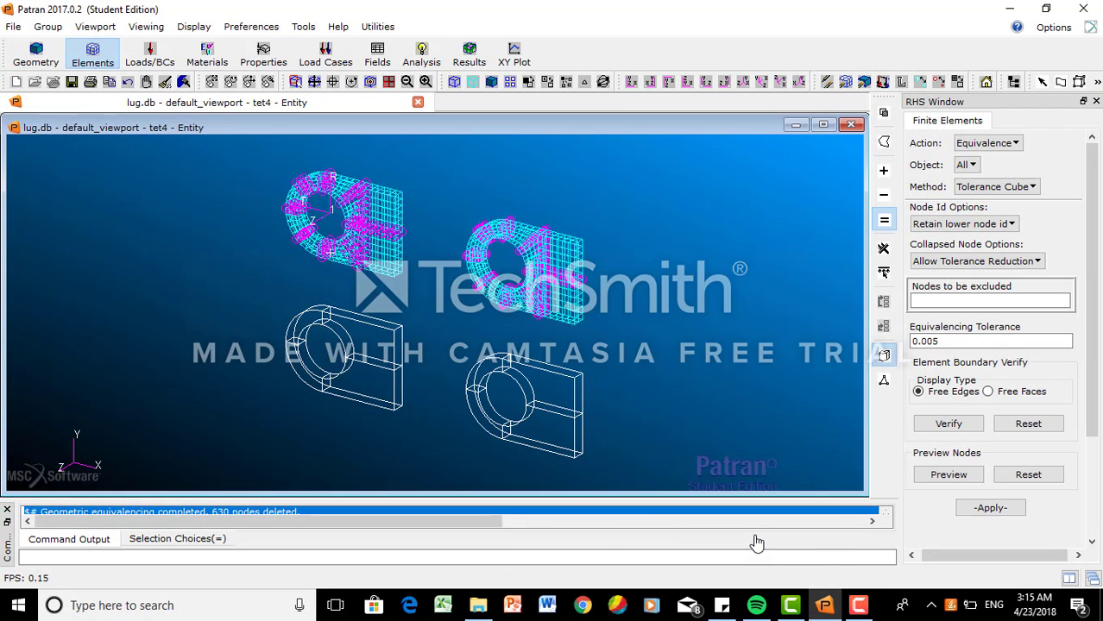
- Recheck the equivalenced lug meshes for free edges with the element boundaries test
click(1012, 144)
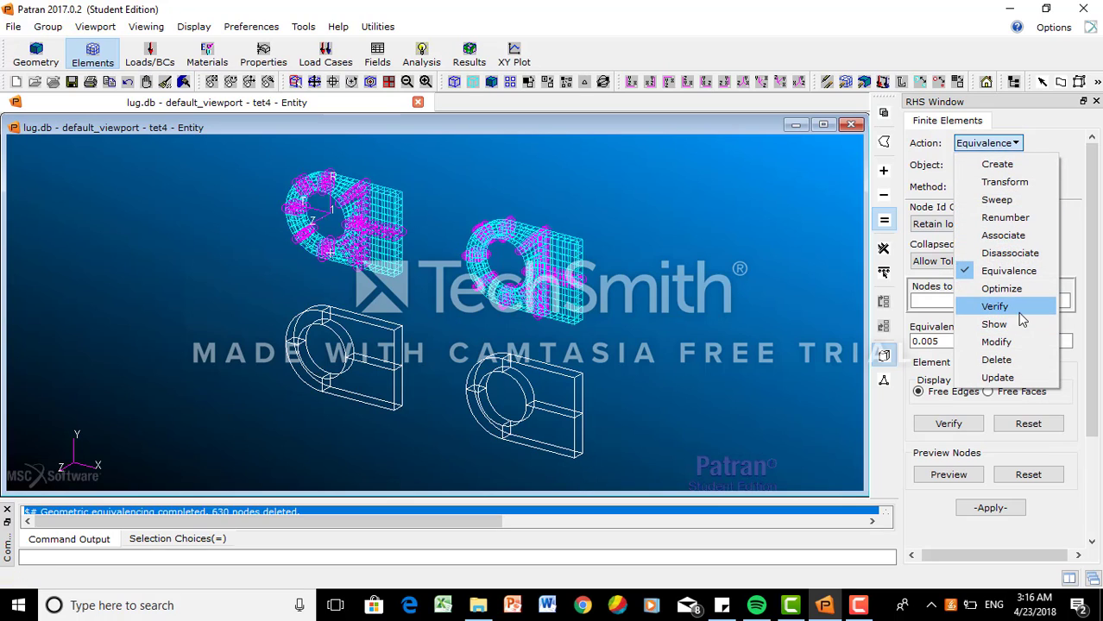
click(1006, 306)
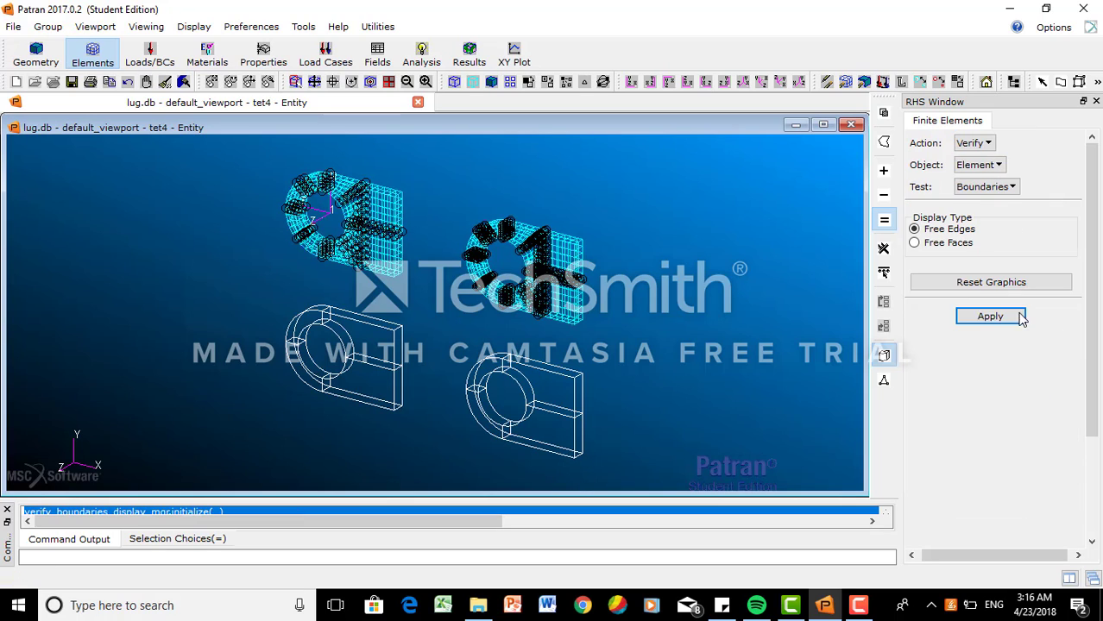
click(999, 166)
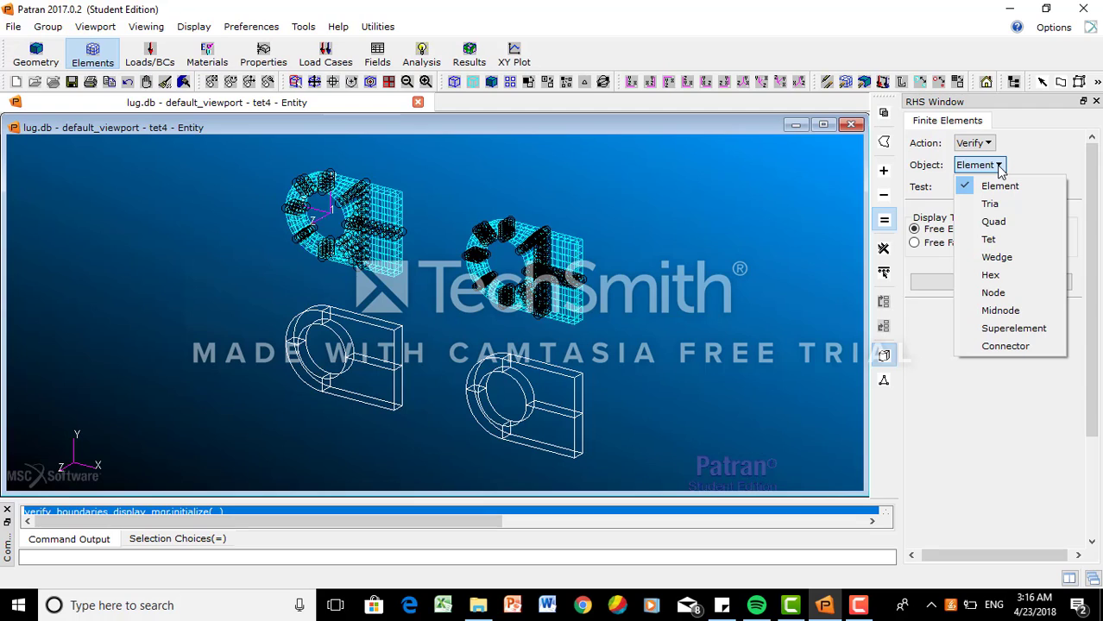
click(999, 186)
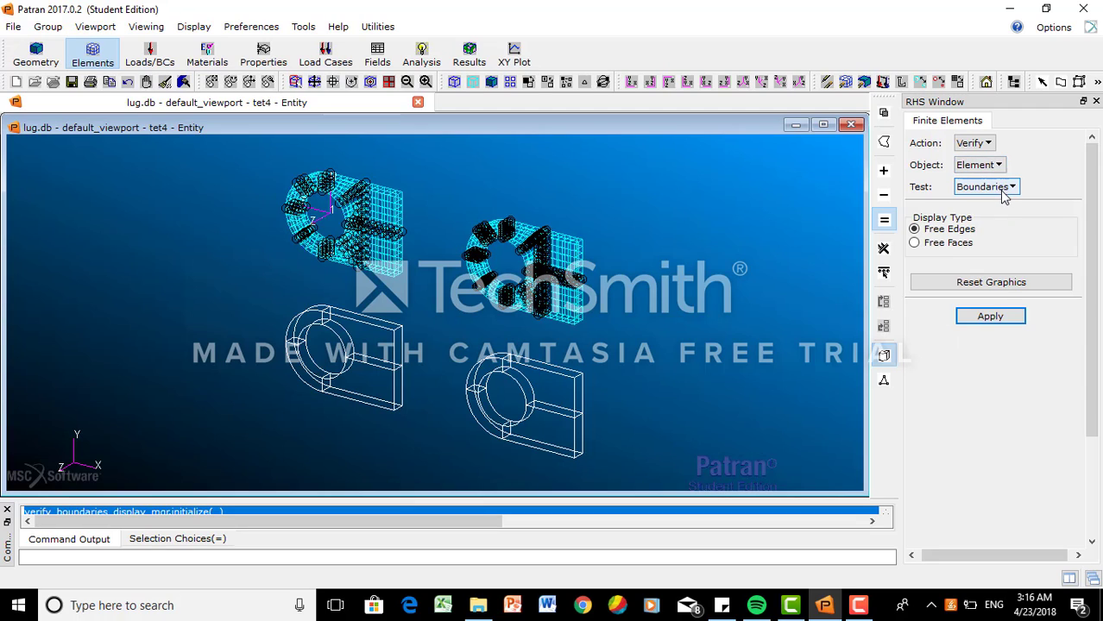
click(994, 318)
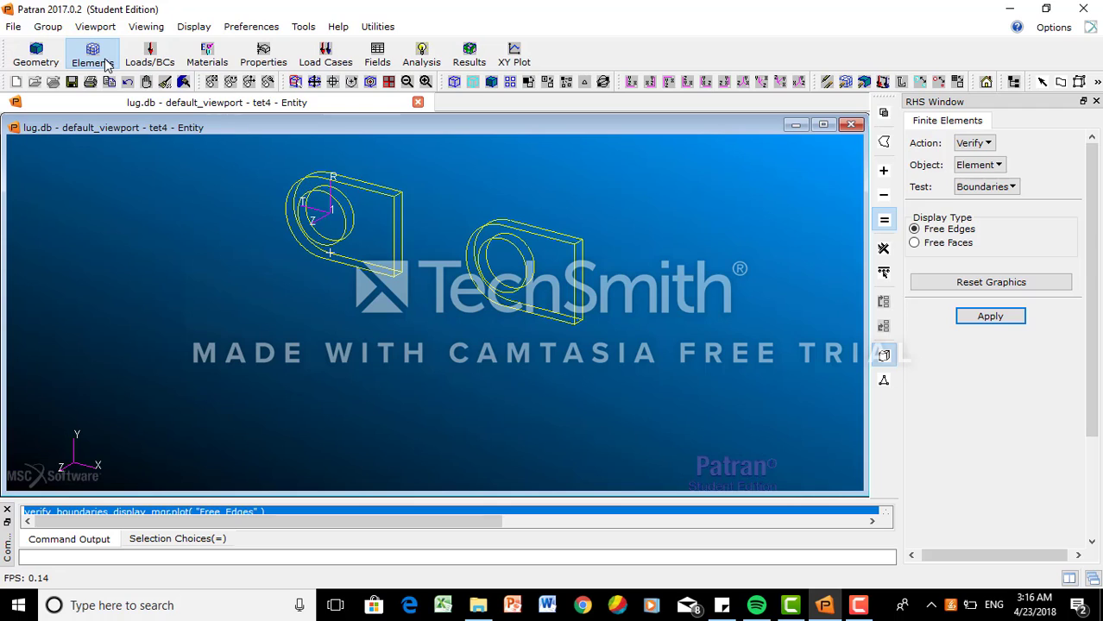
- Translate coordinate frame Coord 1 by the vector <15 0 0> relative to Coord 0, with auto execute turned off
click(36, 54)
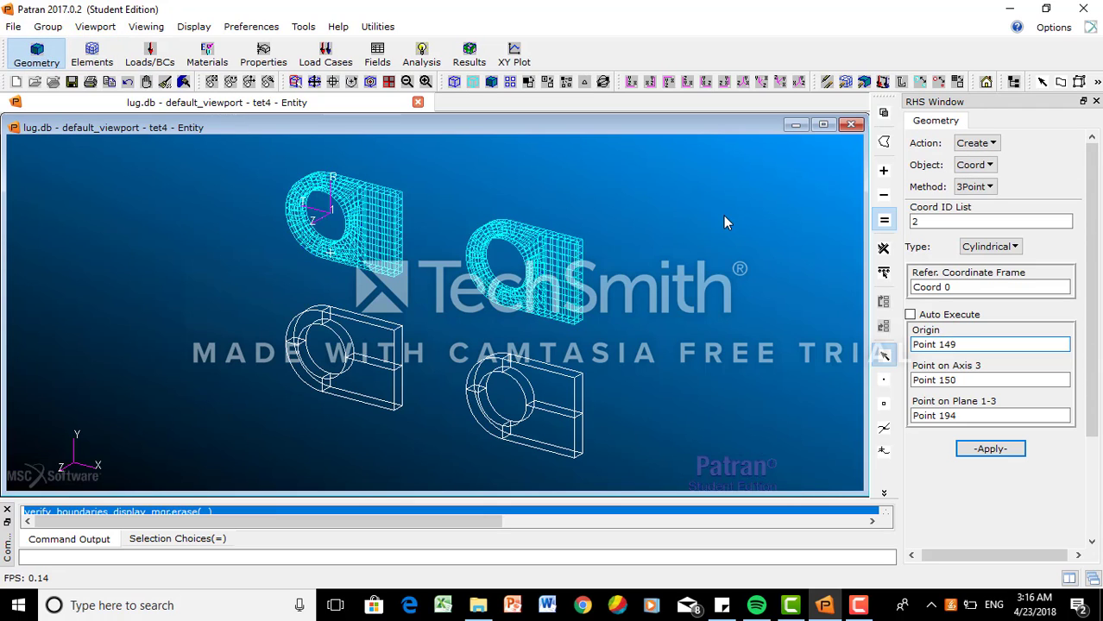
click(996, 144)
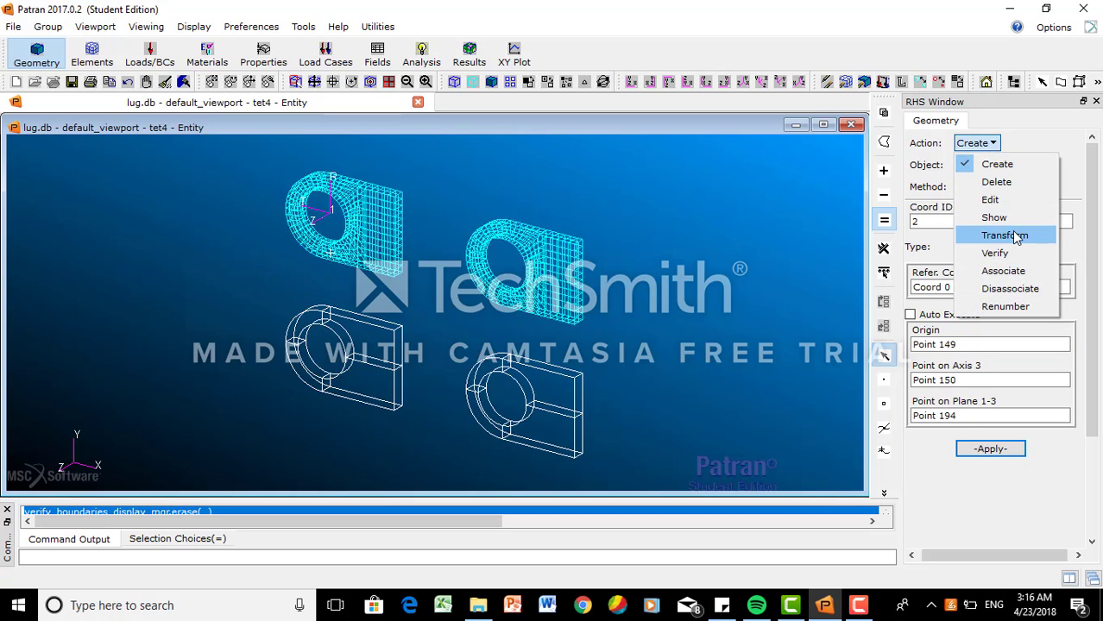
click(1010, 236)
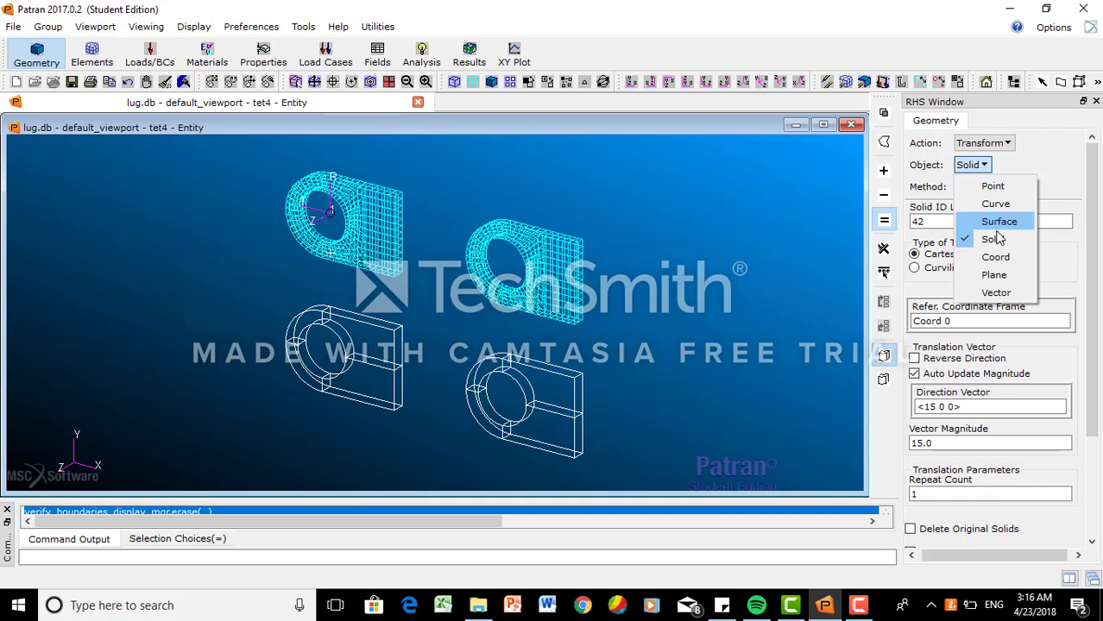
click(996, 257)
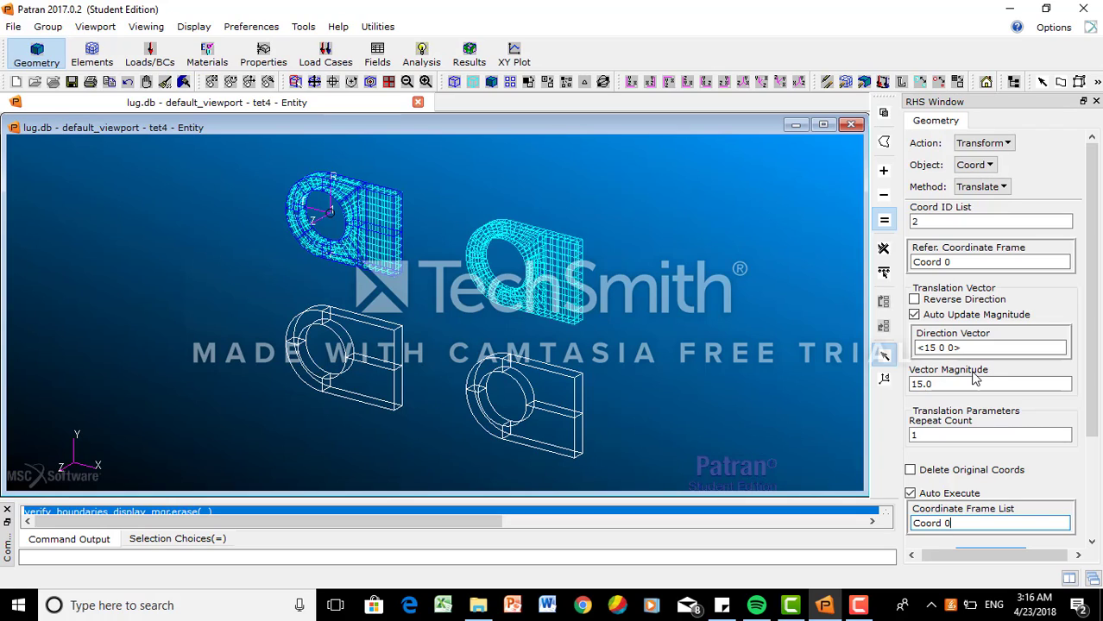
click(940, 348)
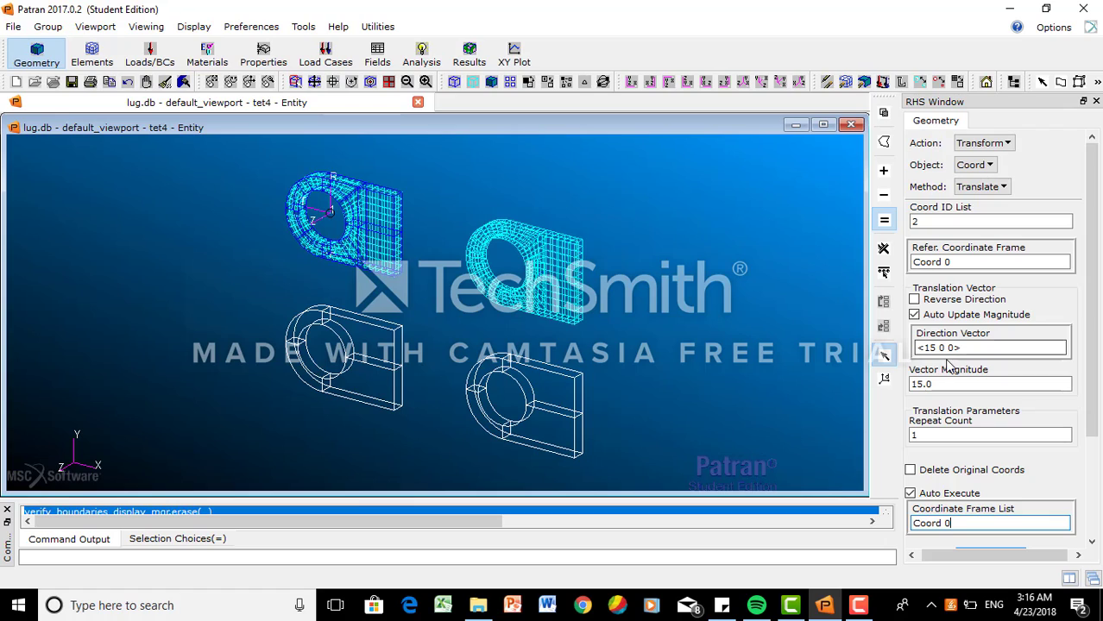
click(910, 493)
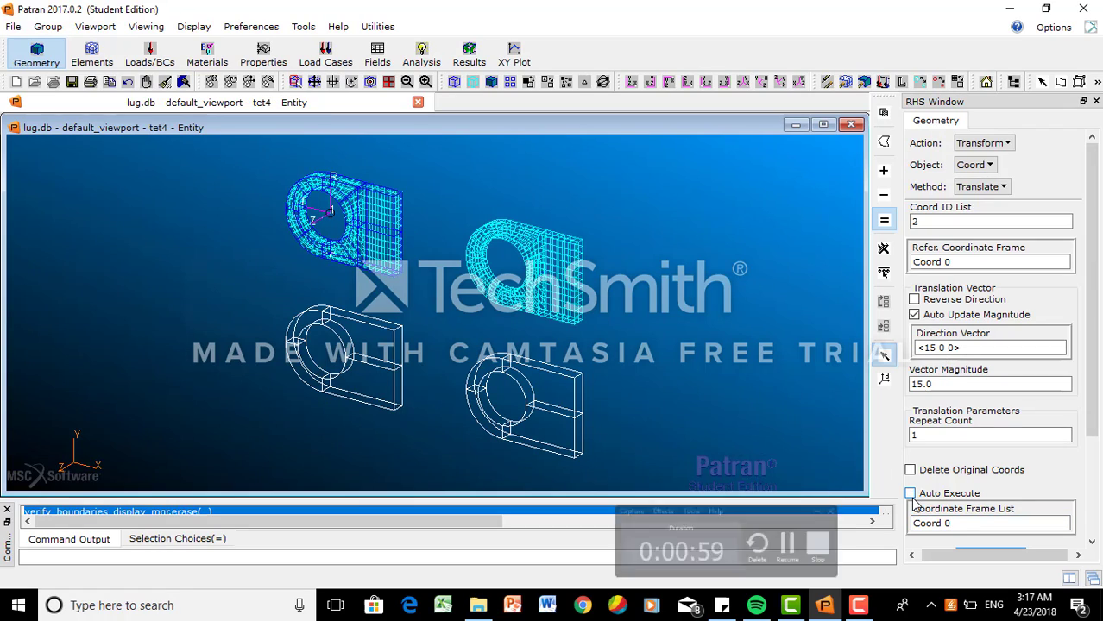
click(949, 523)
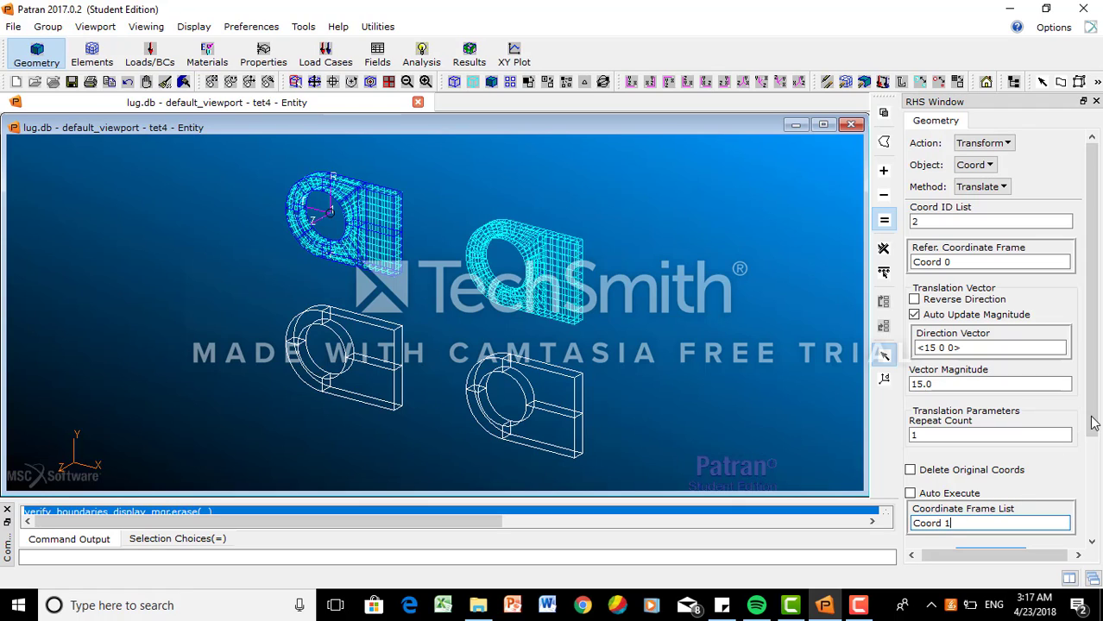
drag(1089, 427, 1096, 466)
click(992, 496)
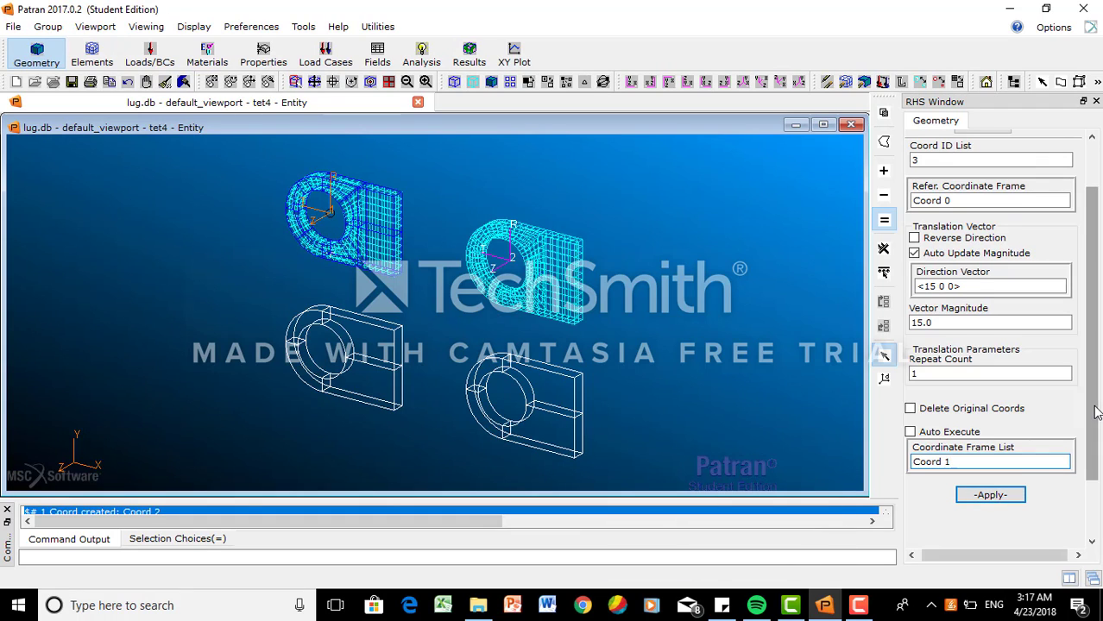
- Translate coordinate frames Coord 2 and Coord 1 by the vector <0 -10 0>, and display the model smooth shaded
drag(1096, 413, 1093, 258)
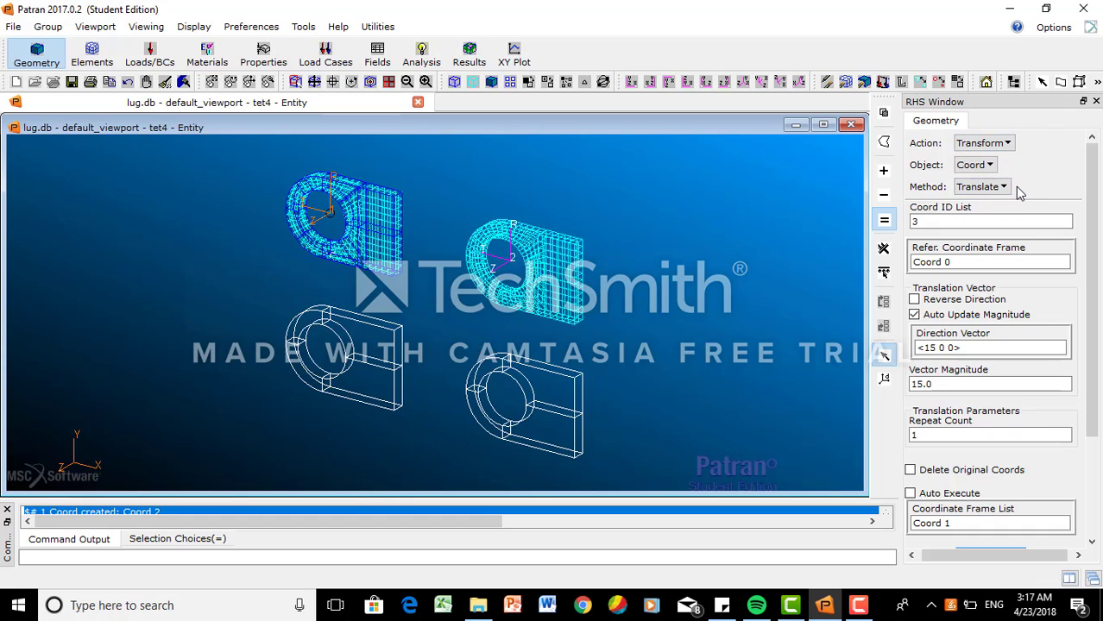
click(1026, 221)
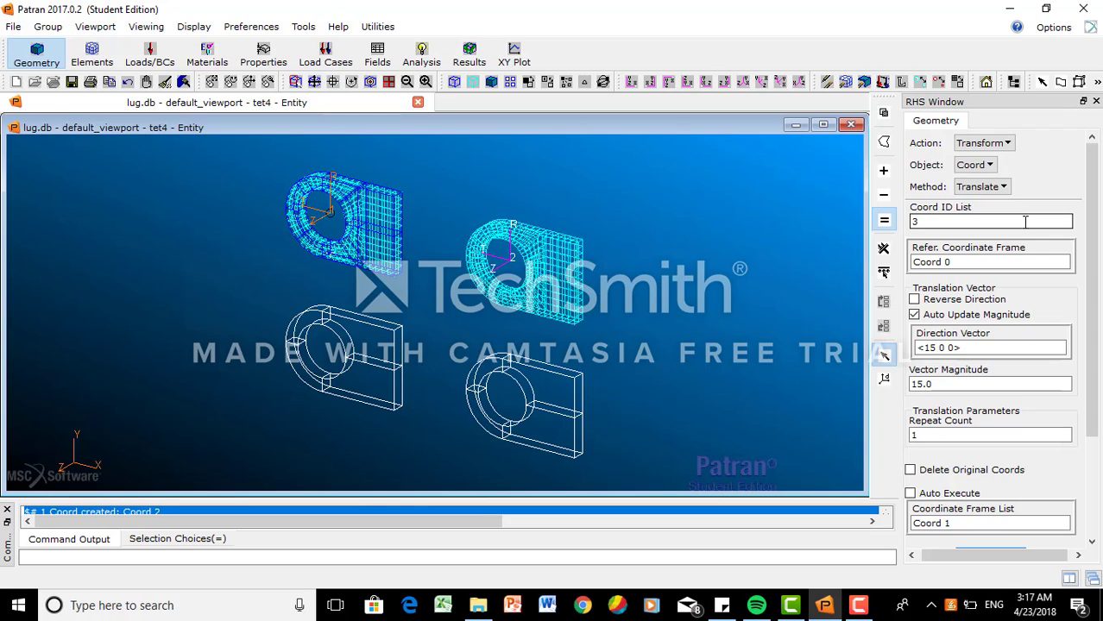
click(935, 347)
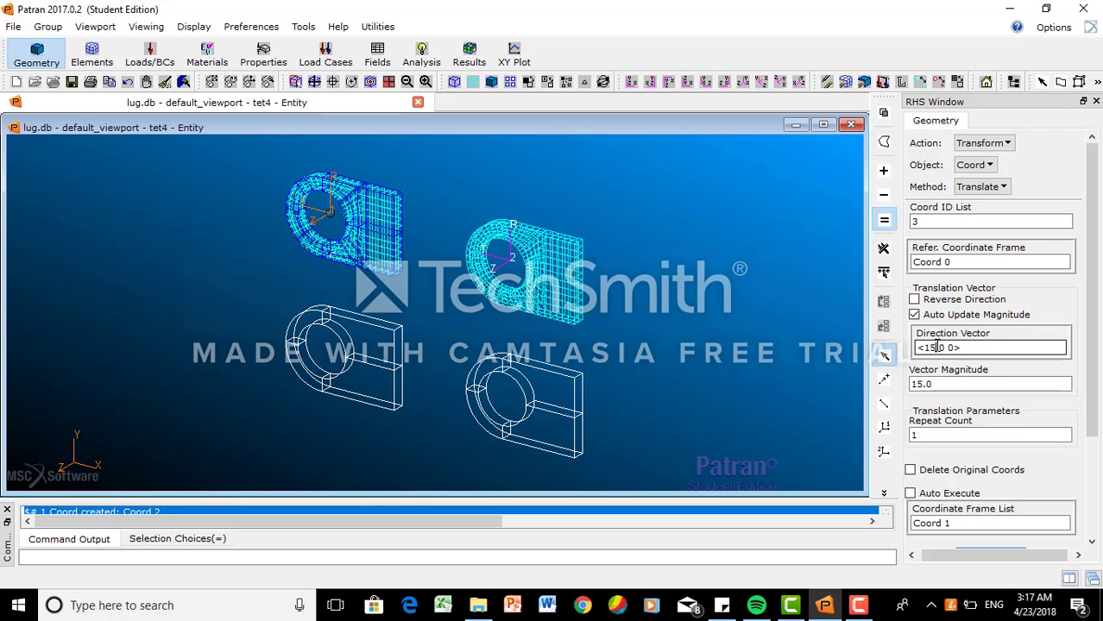
key(BackSpace)
key(BackSpace)
text(0)
key(BackSpace)
text(-10)
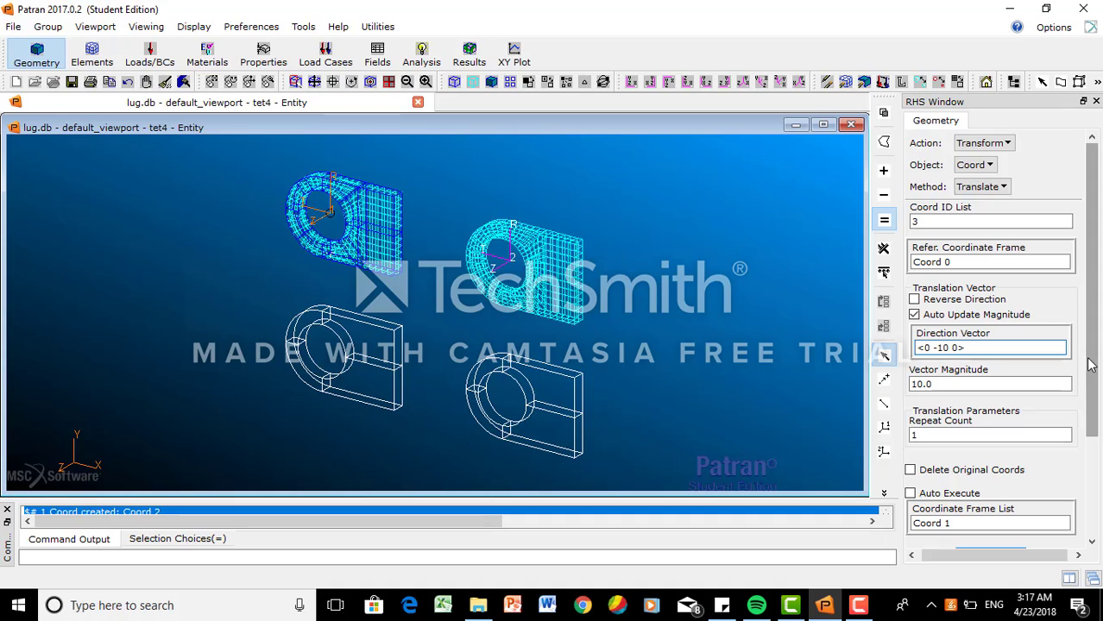
scroll(1088, 364, down, 1)
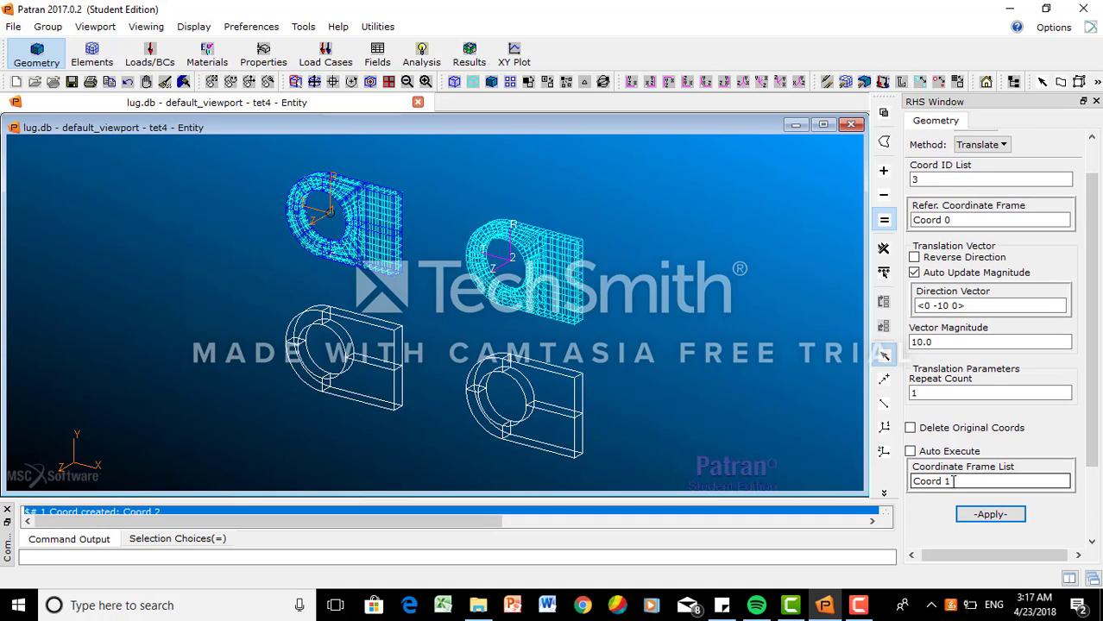
drag(956, 481, 890, 481)
key(BackSpace)
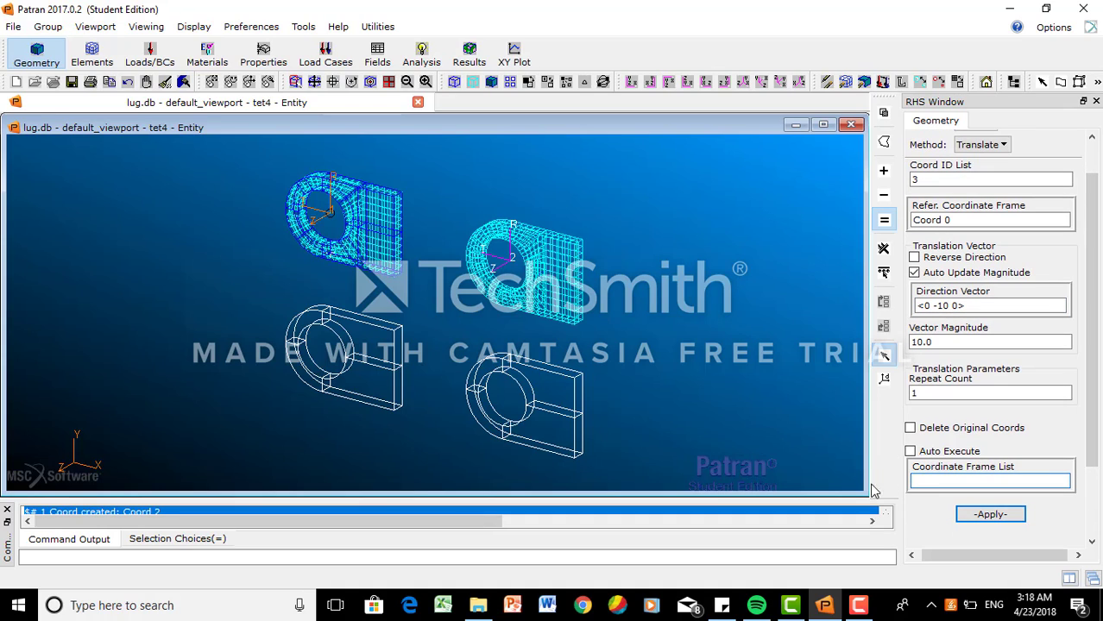
click(510, 270)
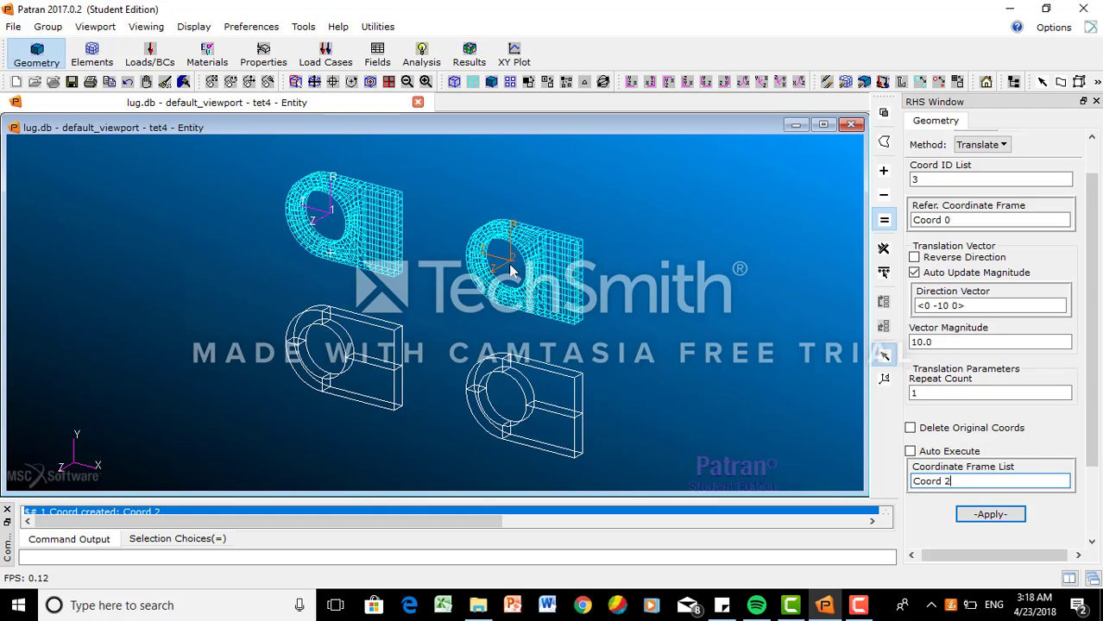
click(324, 222)
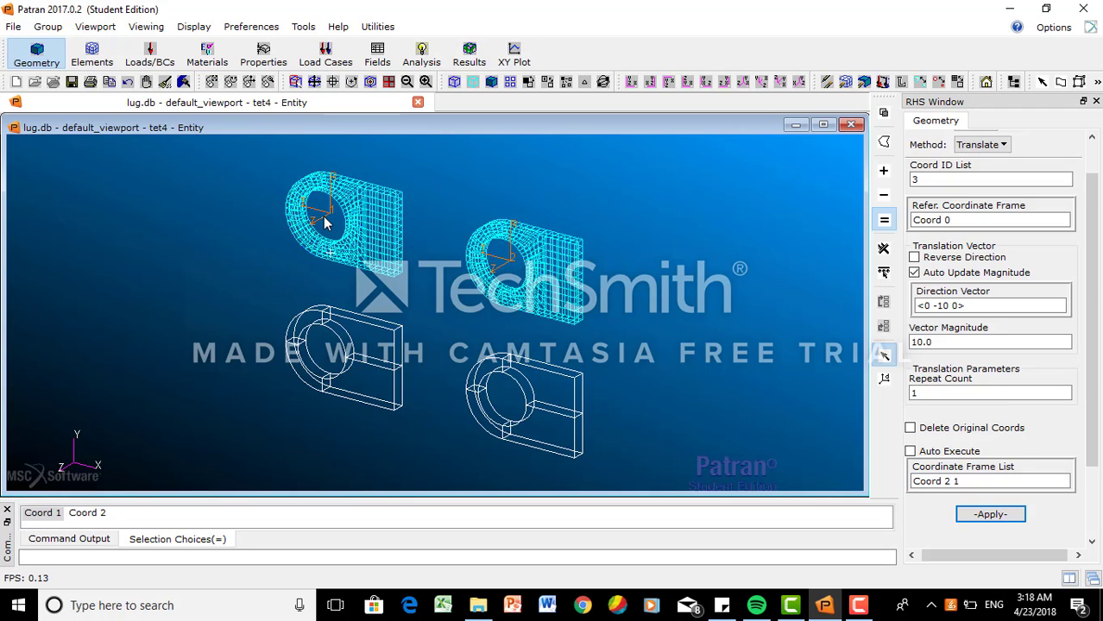
click(1001, 515)
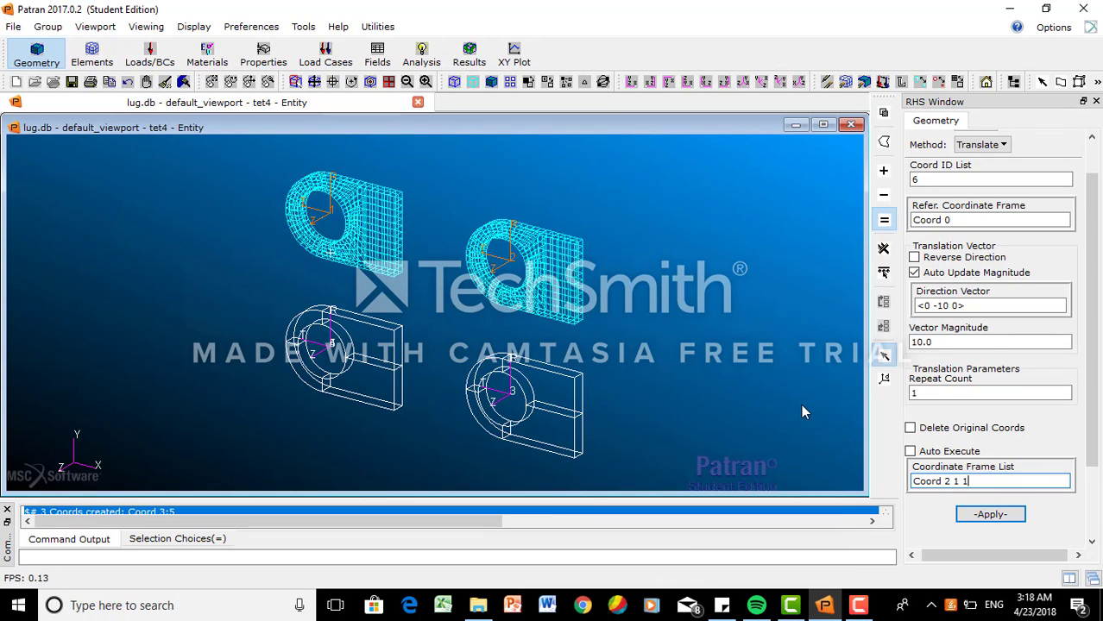
click(493, 86)
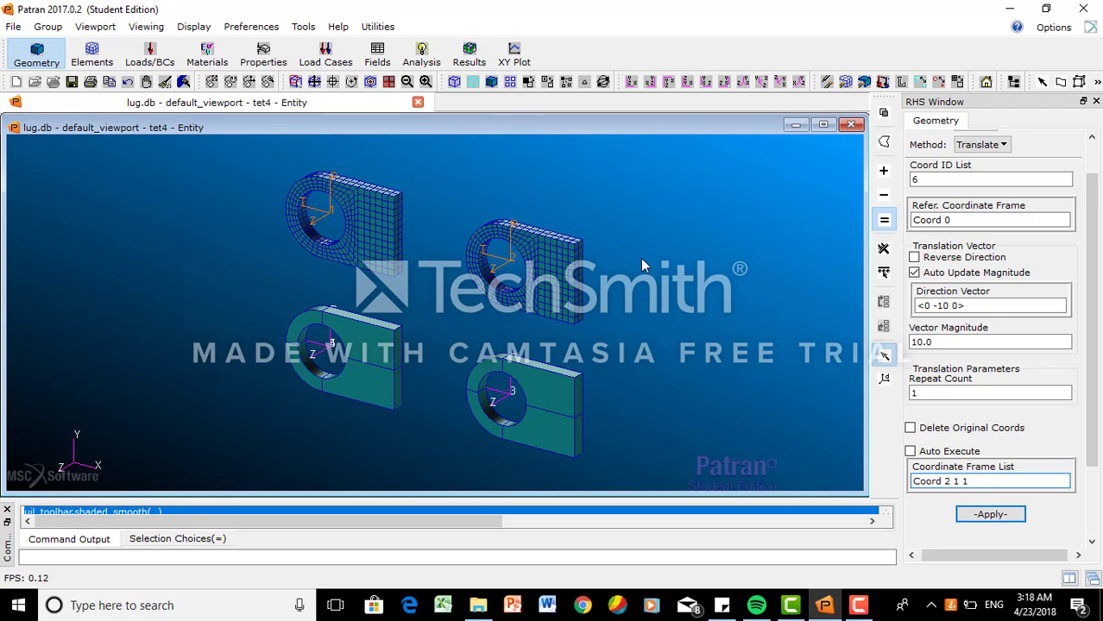
- Create a spatial PCL function field named sin_pressure_hex8 in Coord 1 with the scalar function sinr('T)
click(380, 53)
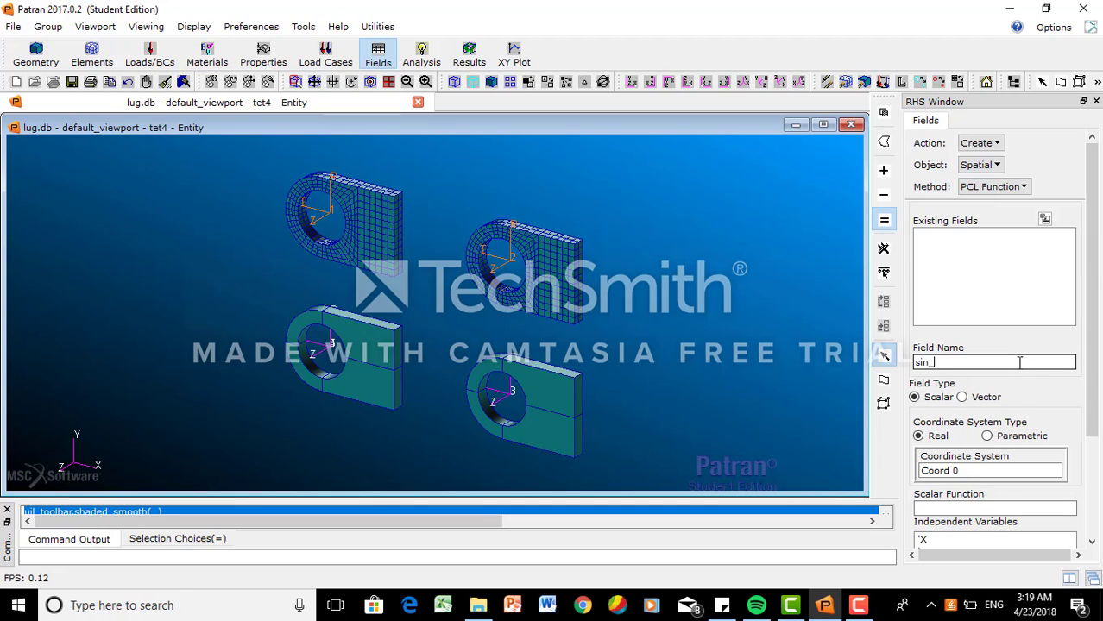
text(pressure_hex8)
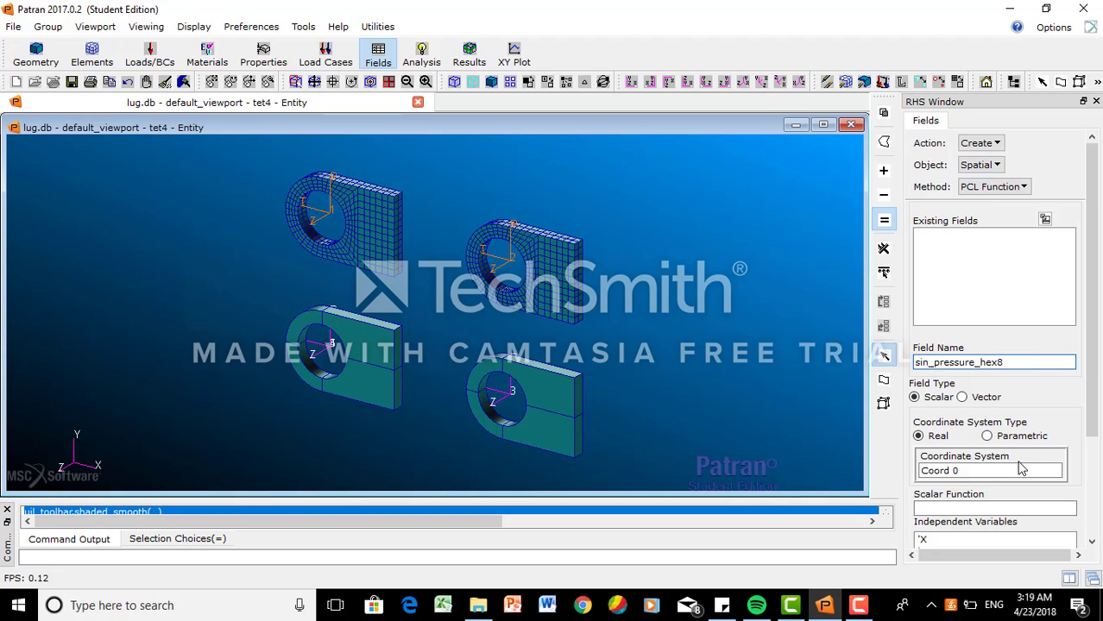
click(1001, 471)
key(BackSpace)
text(1)
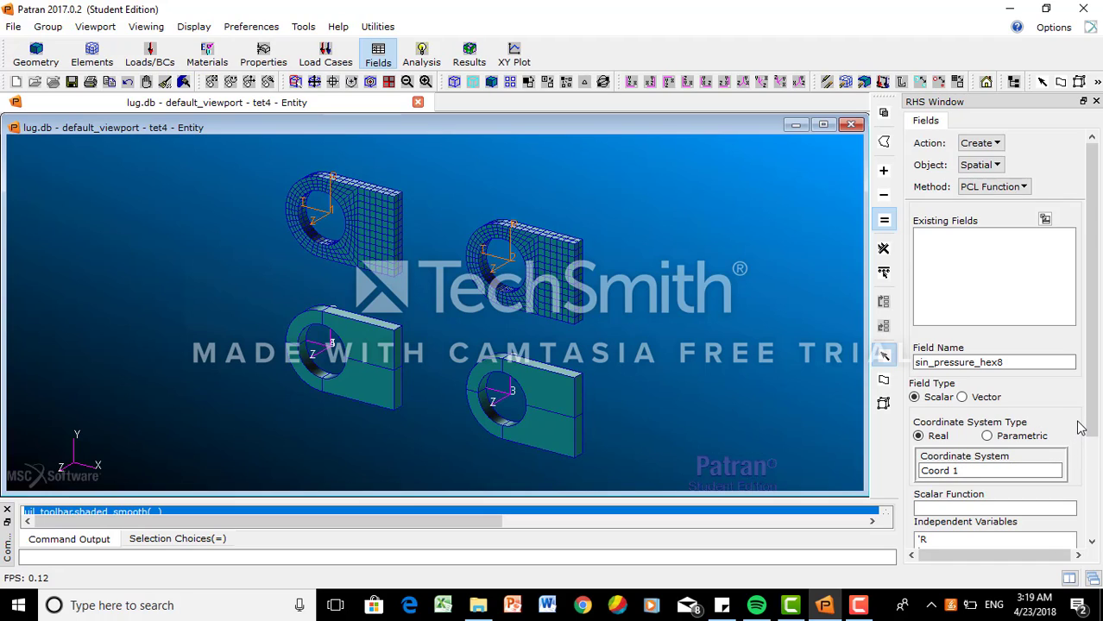
click(996, 508)
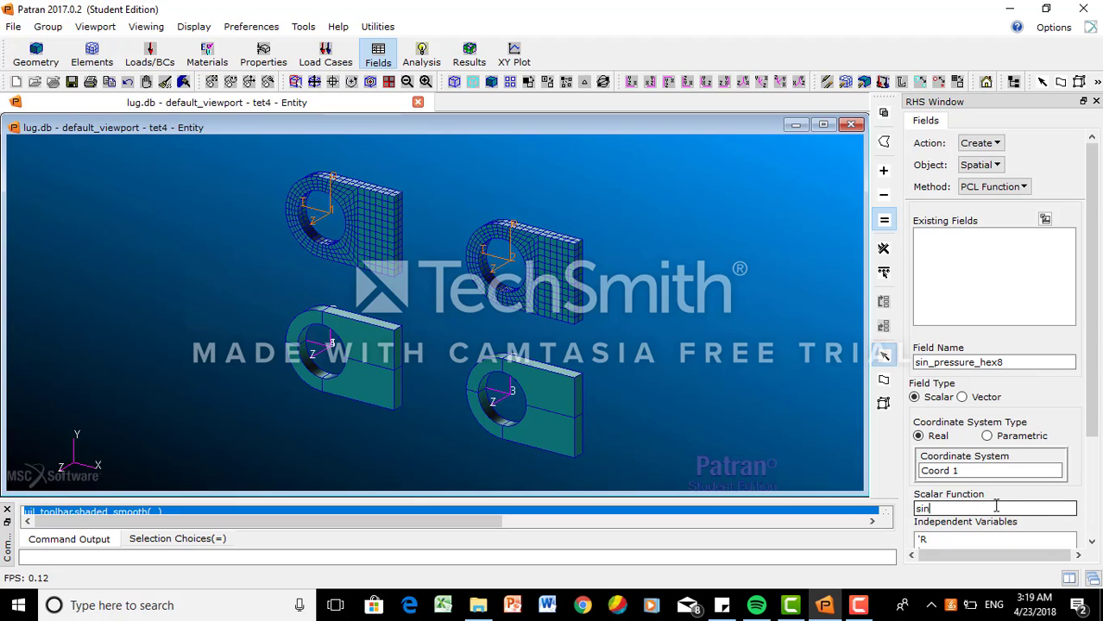
text(sinr()
text('T)
text('))
drag(1093, 418, 1093, 528)
scroll(1091, 511, up, 1)
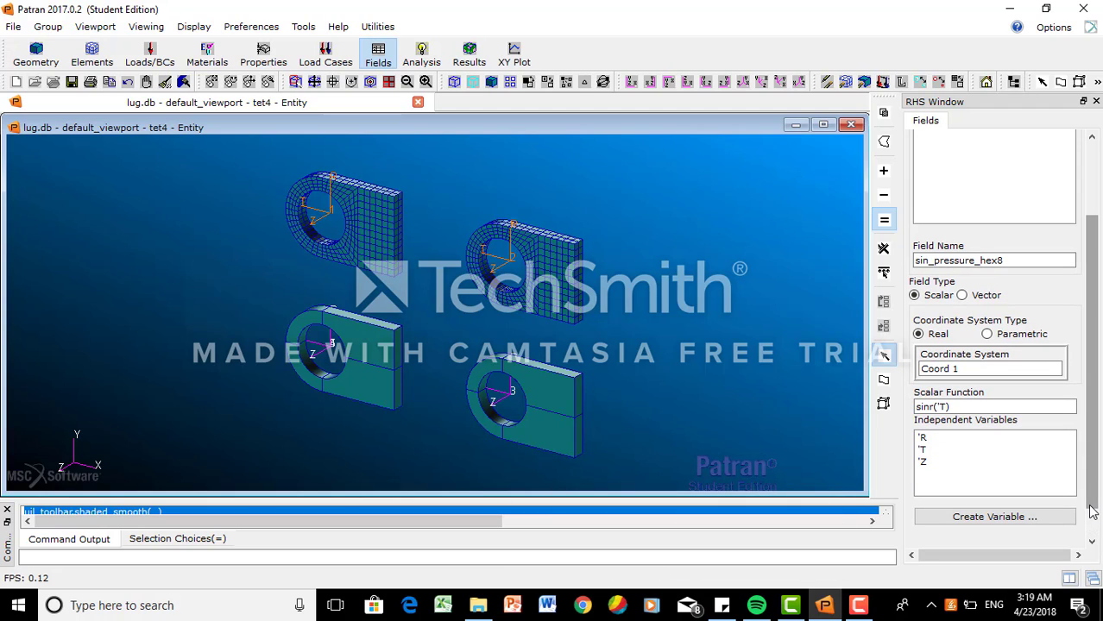
click(1027, 407)
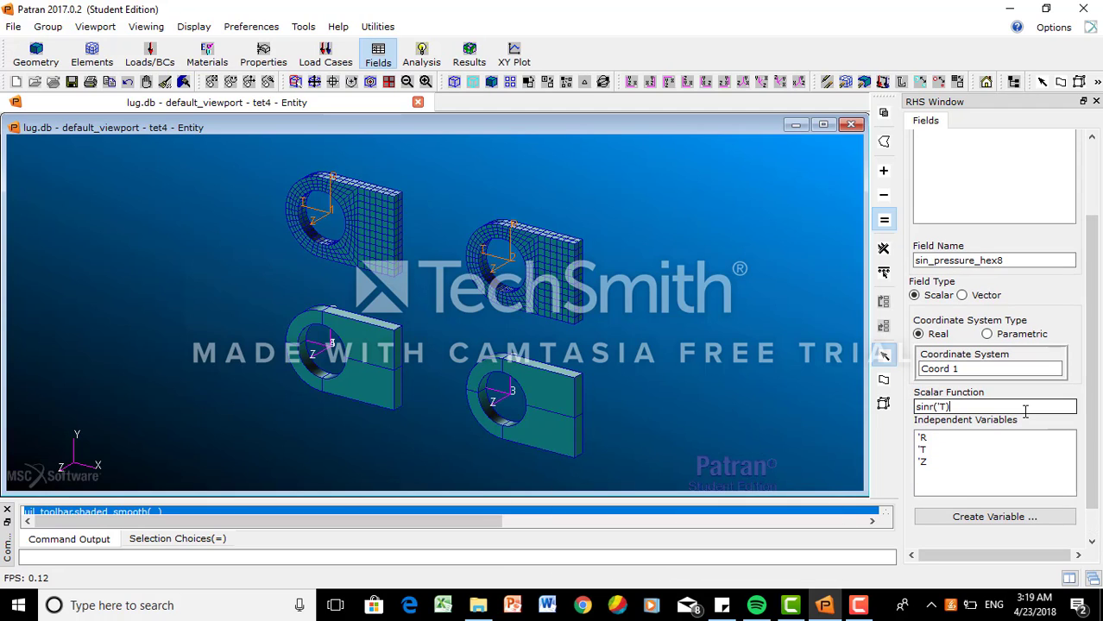
key(Return)
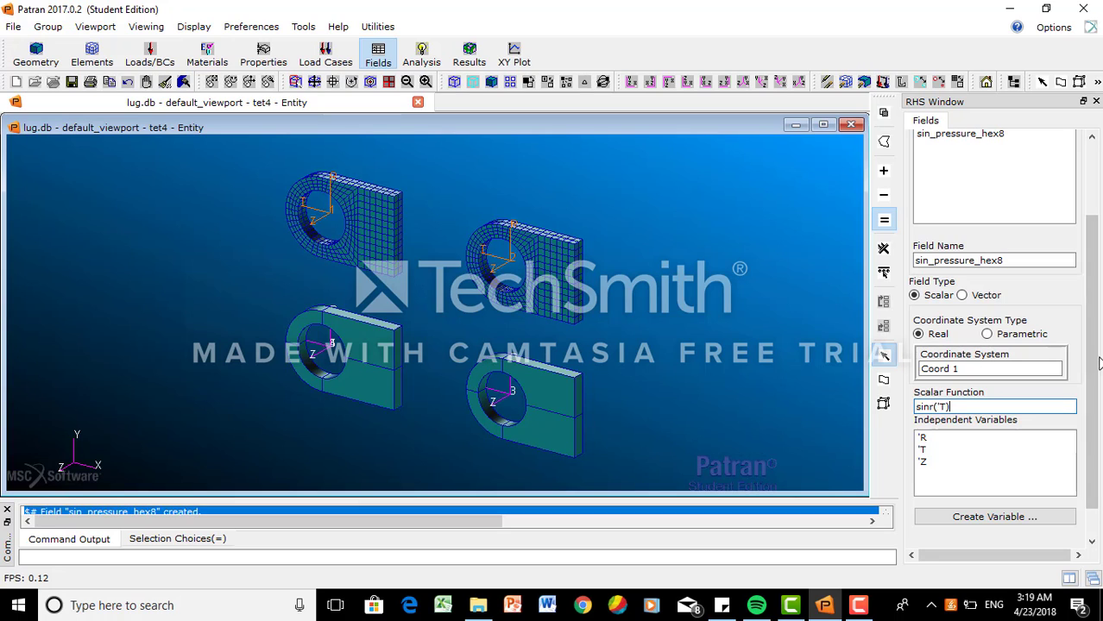
- Create a second field named sin_pressure_hex20 with the same scalar function, referenced to Coord 2
drag(1097, 356, 1097, 298)
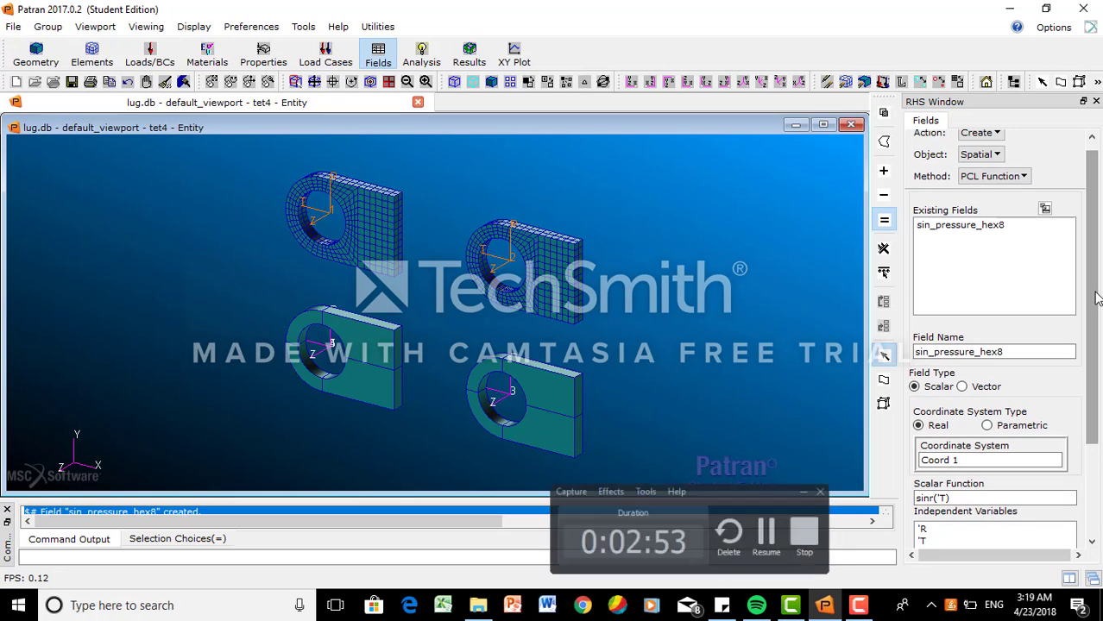
click(1011, 354)
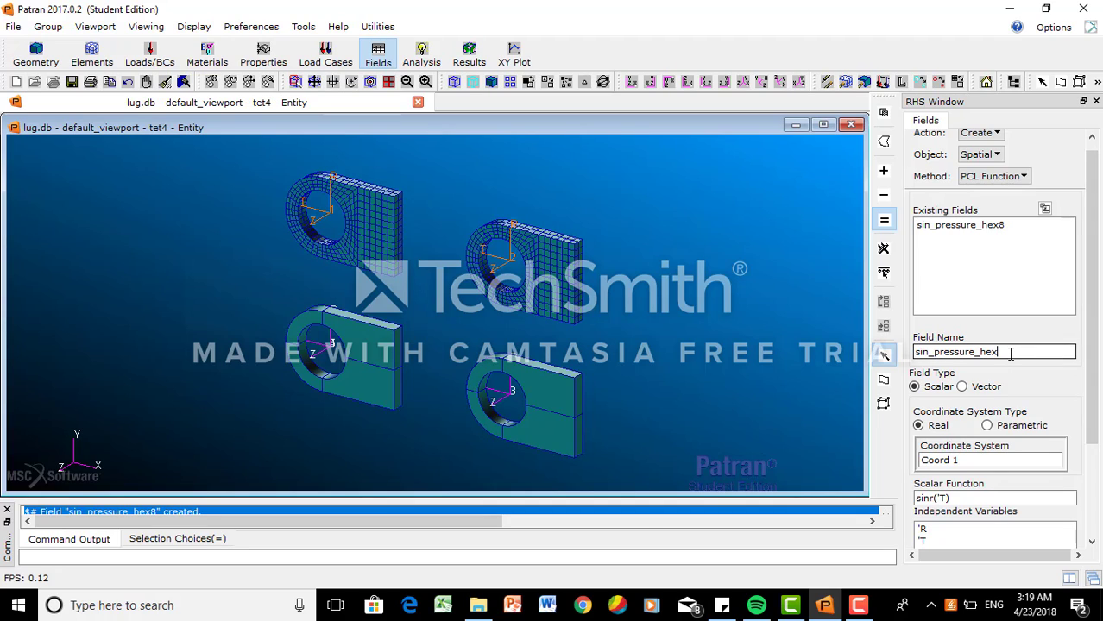
text(20)
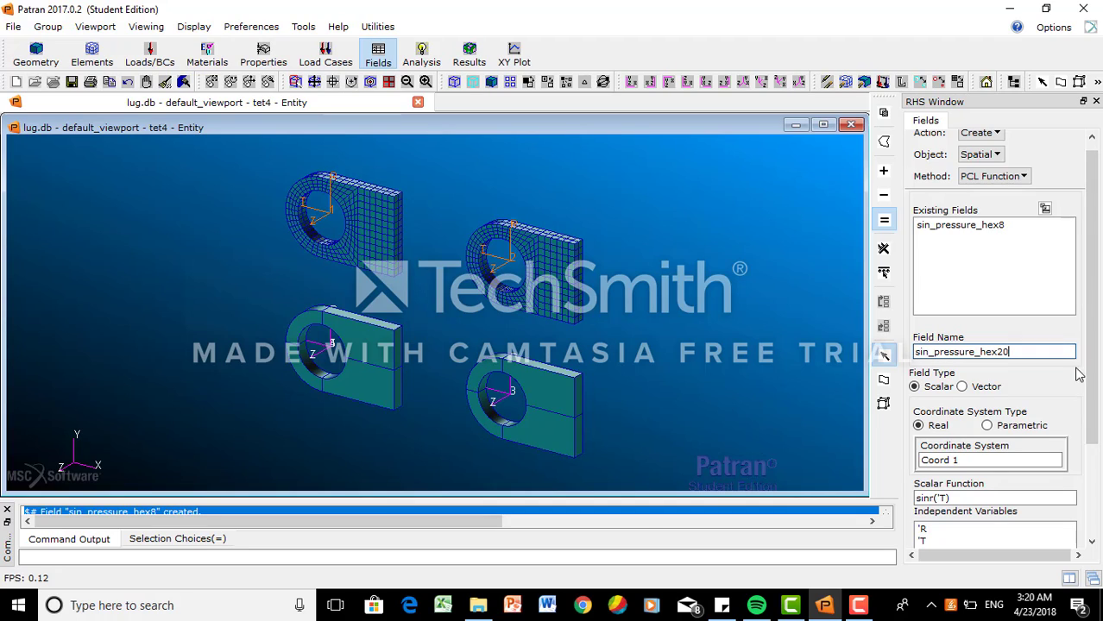
click(967, 460)
text(2)
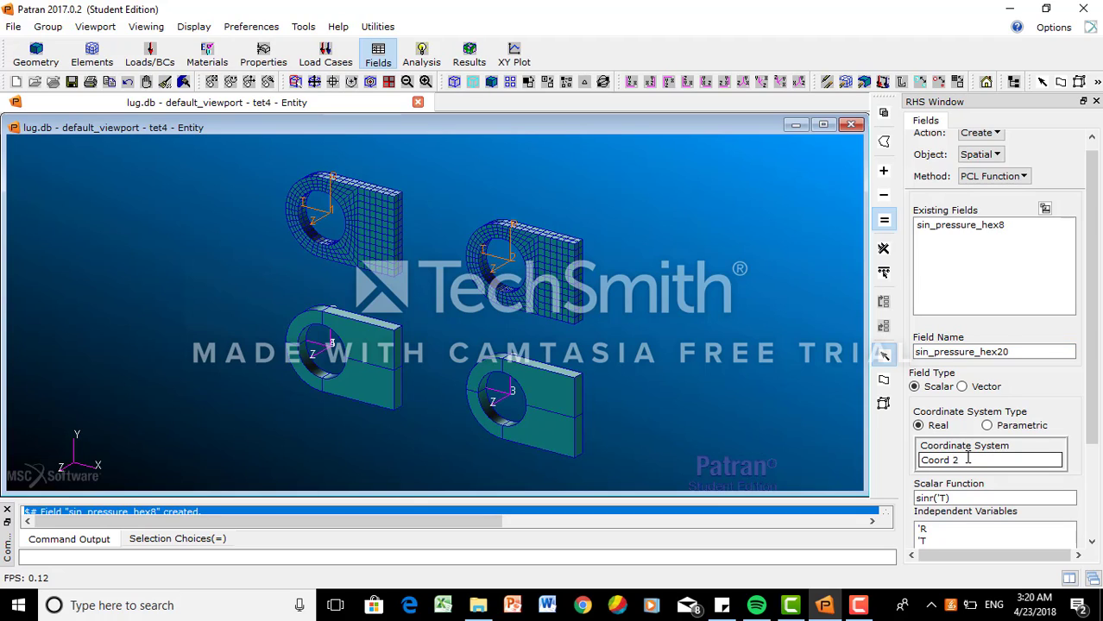
key(Return)
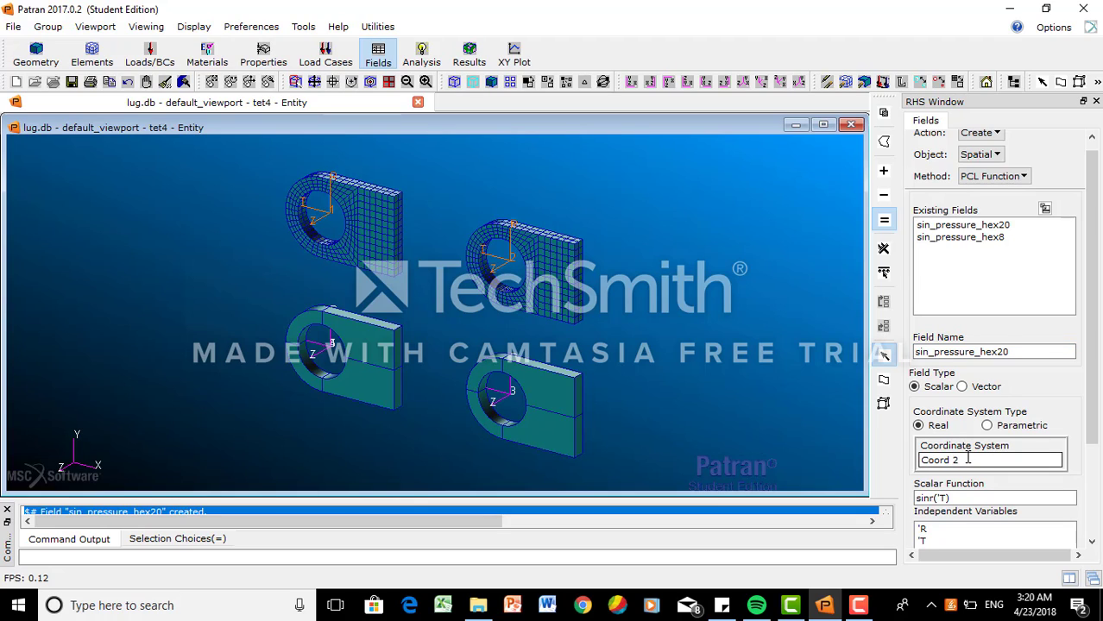
- Create a third field named sin_pressure_tet4 with the same scalar function, referenced to Coord 3
click(1012, 352)
key(BackSpace)
key(BackSpace)
key(BackSpace)
key(BackSpace)
key(BackSpace)
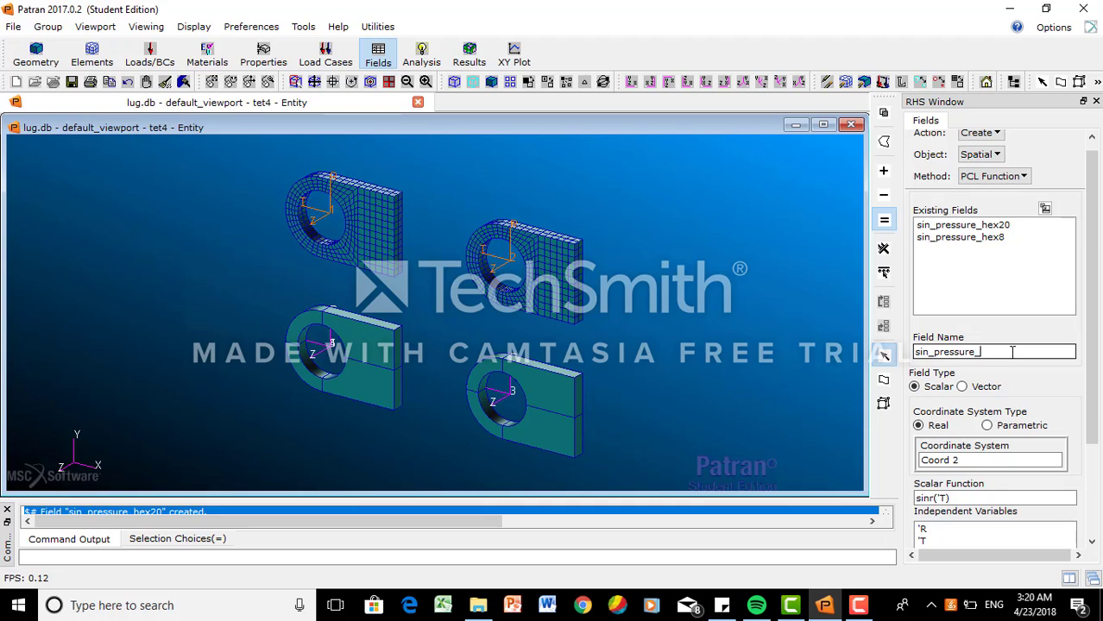
text(tet4)
click(980, 457)
key(BackSpace)
text(3)
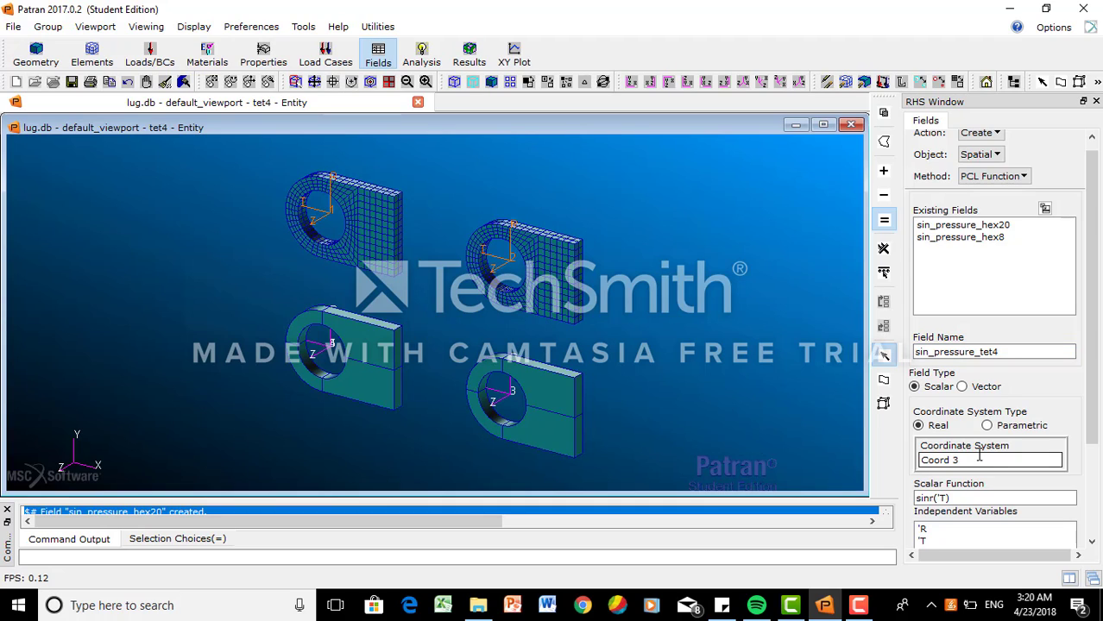
key(Return)
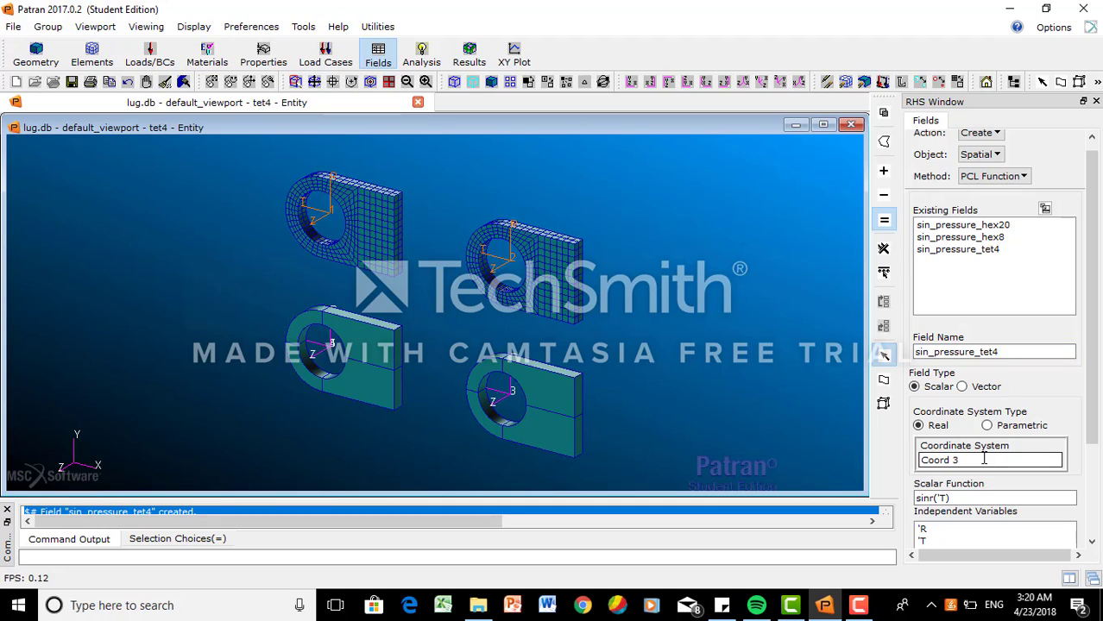
- Create a fourth spatial field named sin_pressure_tet10 with the same scalar function, referenced to Coord 4
click(1003, 354)
key(BackSpace)
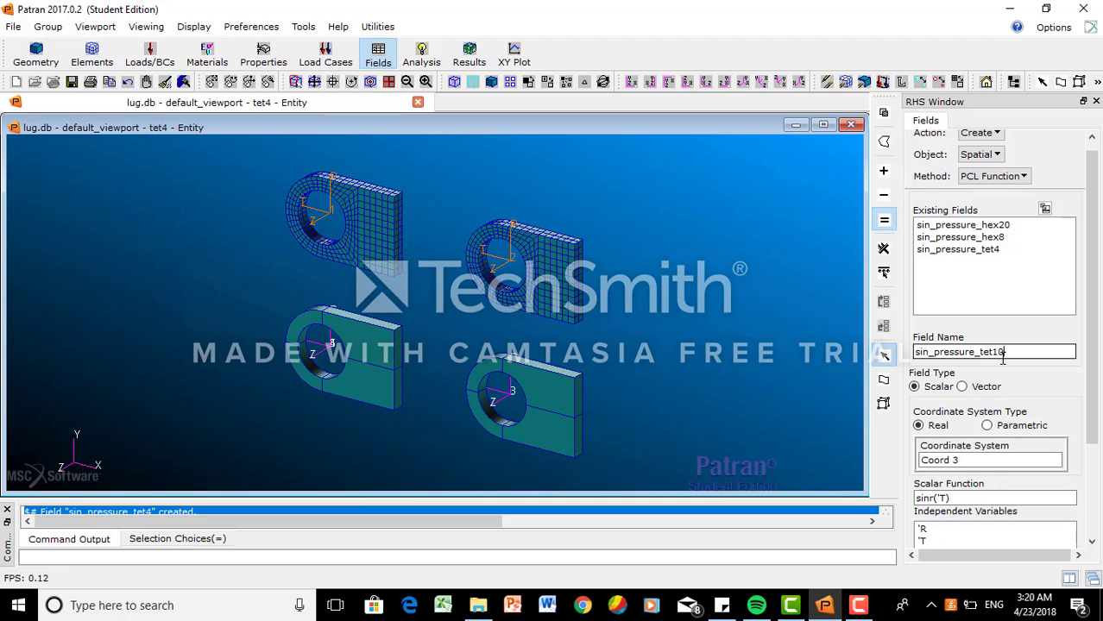
click(972, 462)
key(BackSpace)
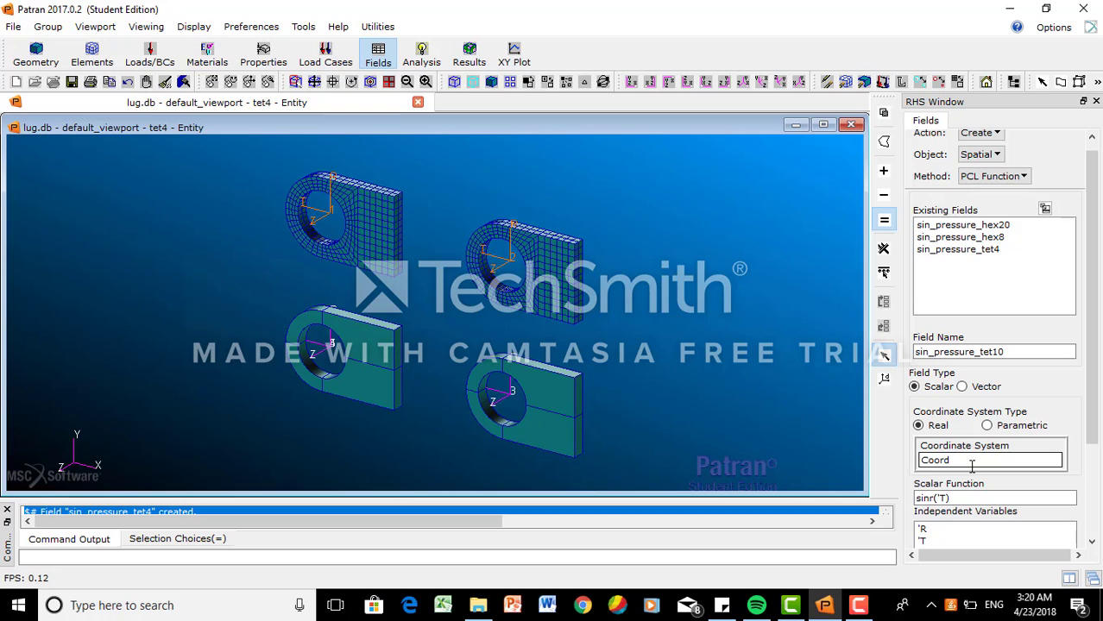
text(4)
key(Return)
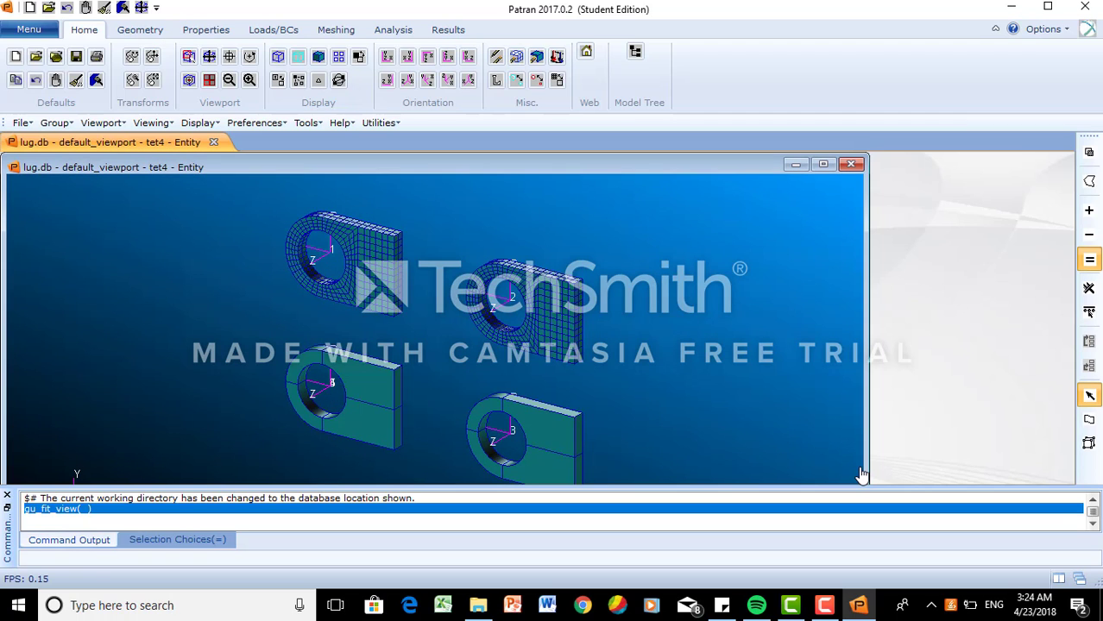
- Start a new element uniform pressure load set named hex8 for 3D target elements
click(258, 34)
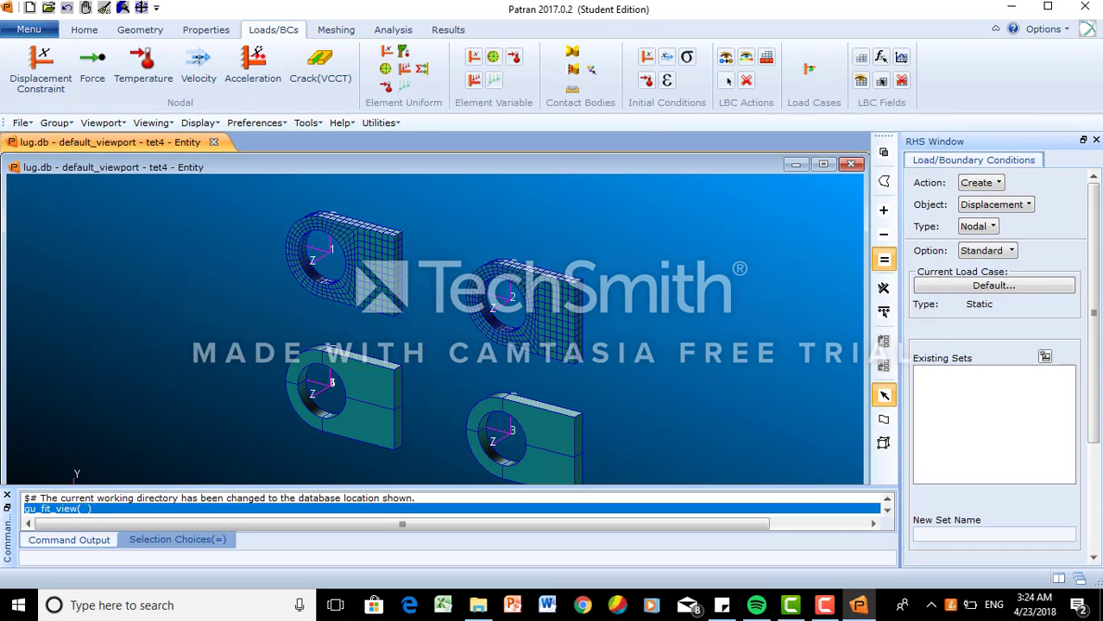
click(1021, 205)
click(1001, 260)
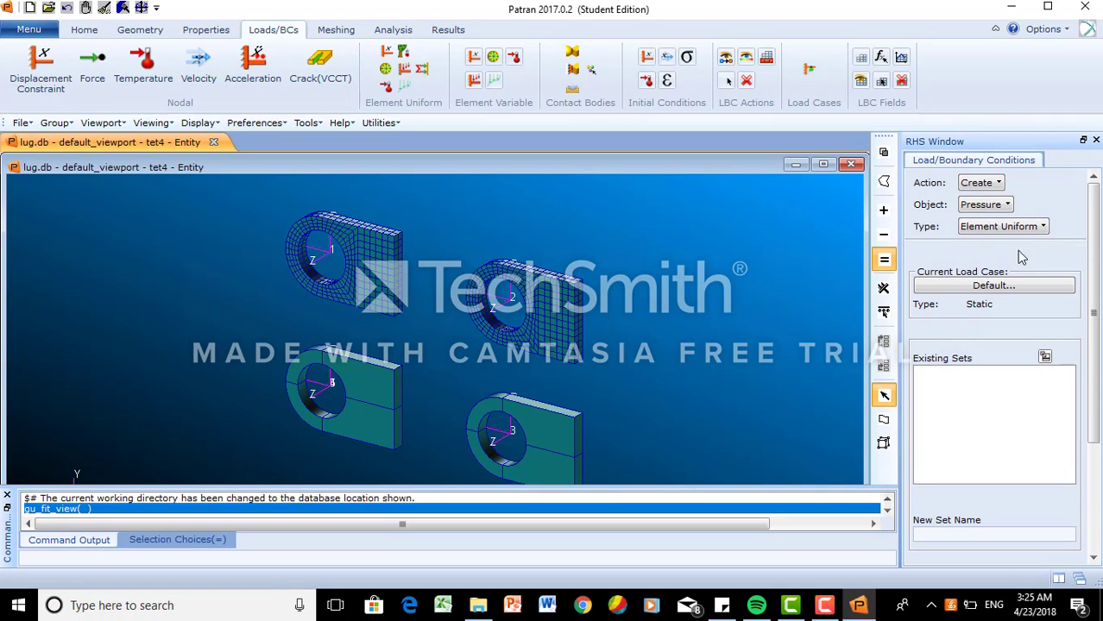
scroll(1069, 439, down, 3)
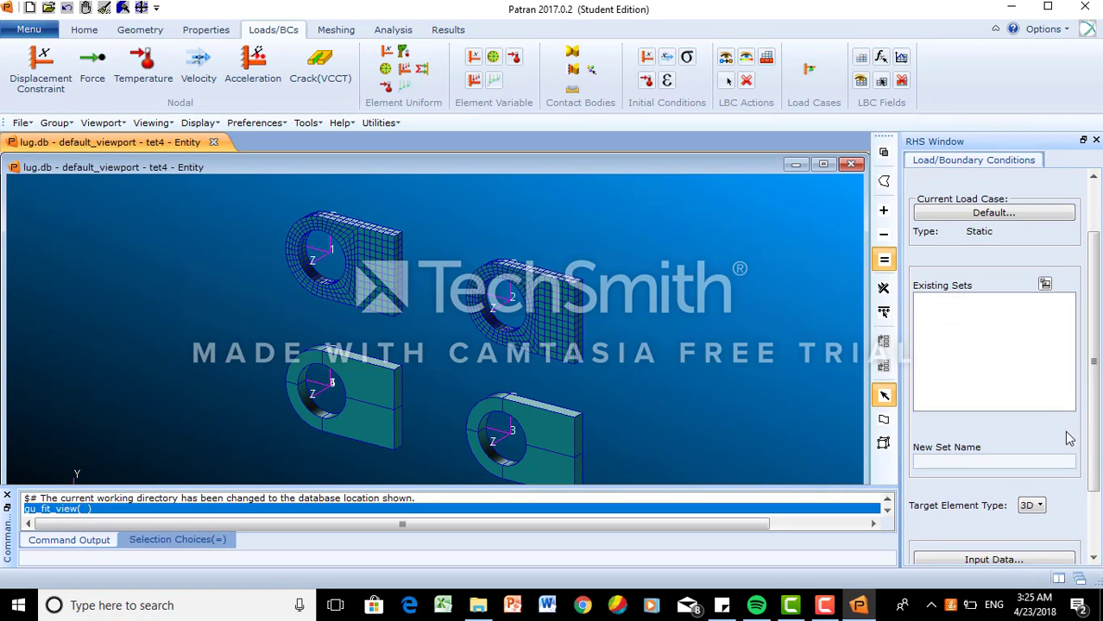
click(1024, 458)
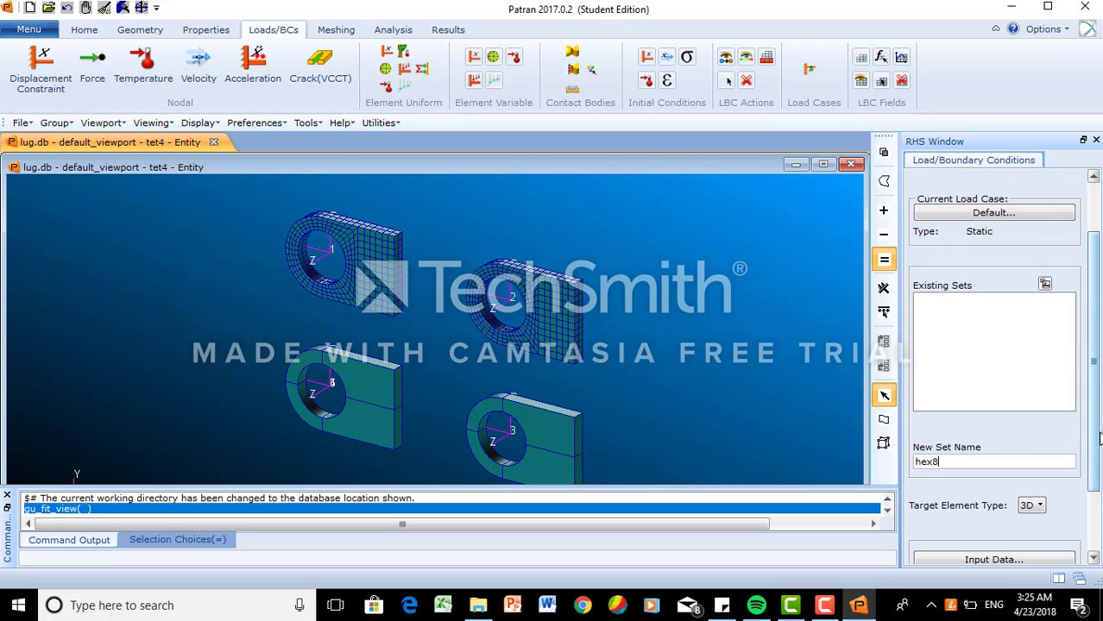
scroll(1094, 509, down, 4)
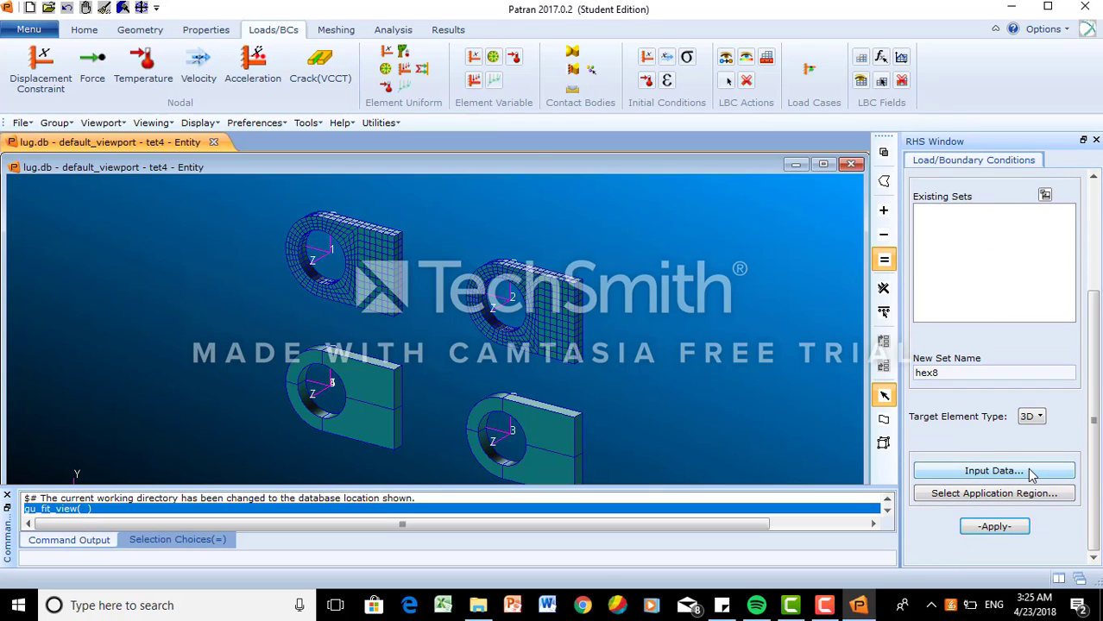
- Define the hex8 load data with a scale factor of 1.1000 and the spatial field sin_pressure_hex8 as the pressure
click(1029, 474)
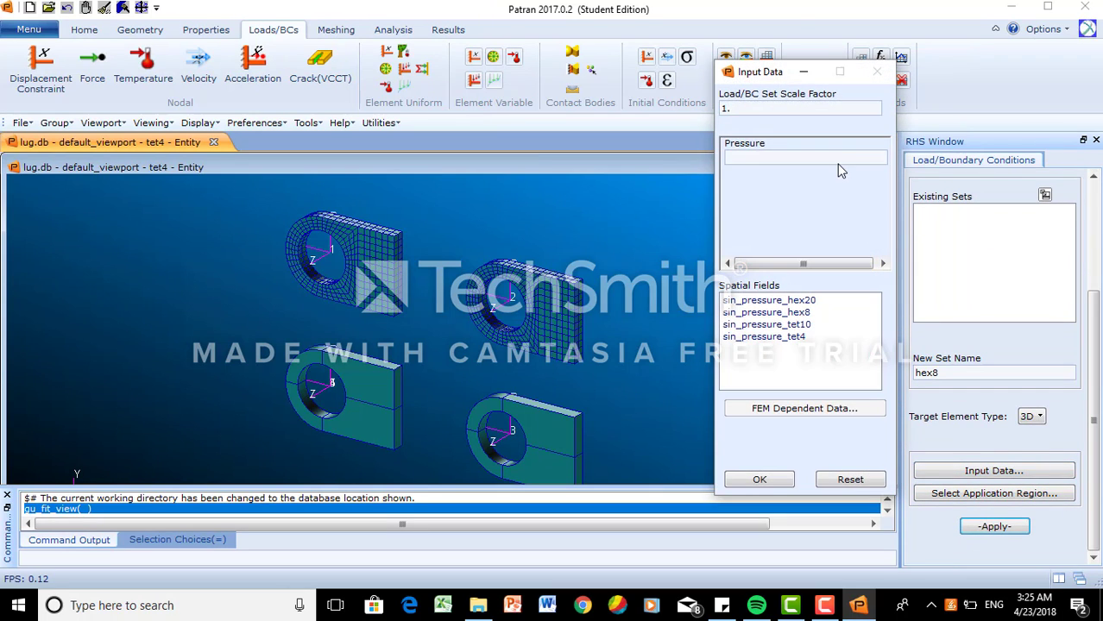
click(799, 113)
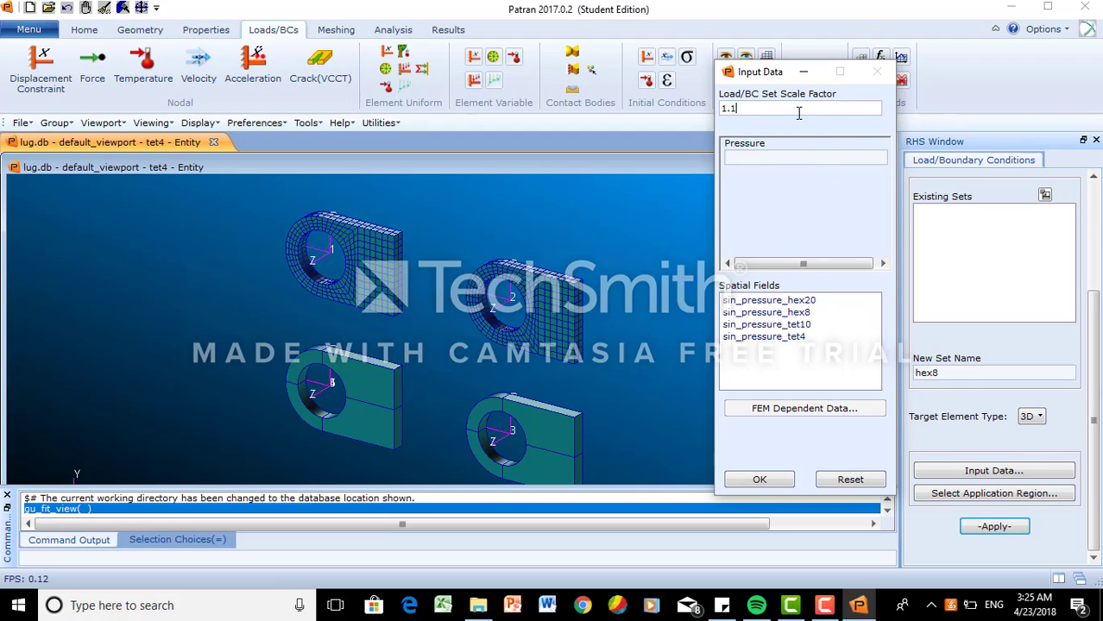
text(1000)
click(790, 159)
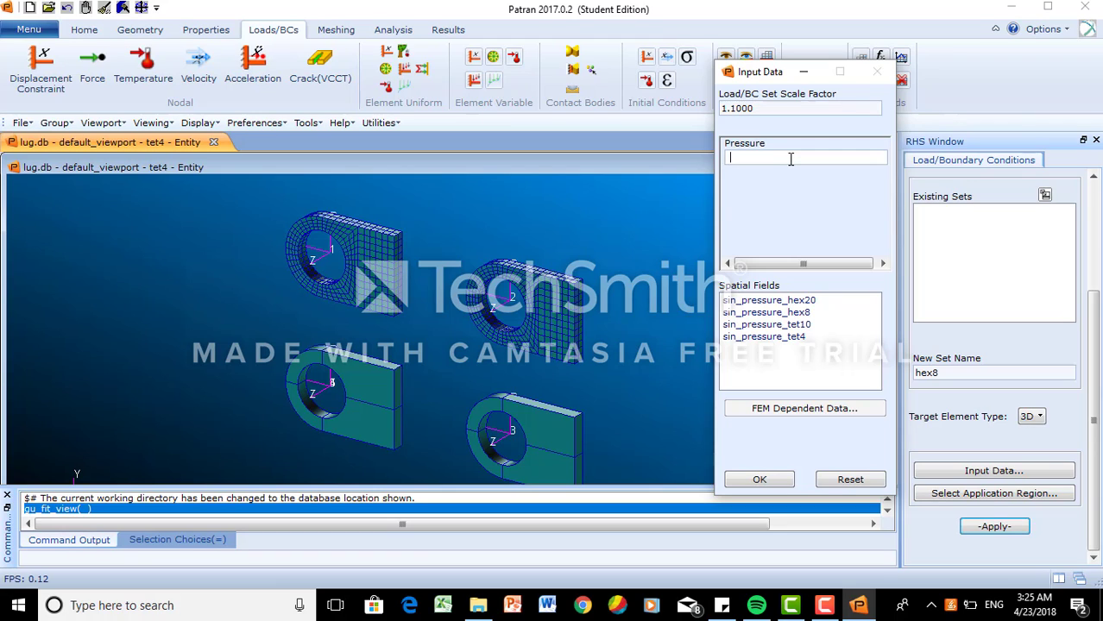
click(824, 313)
click(777, 480)
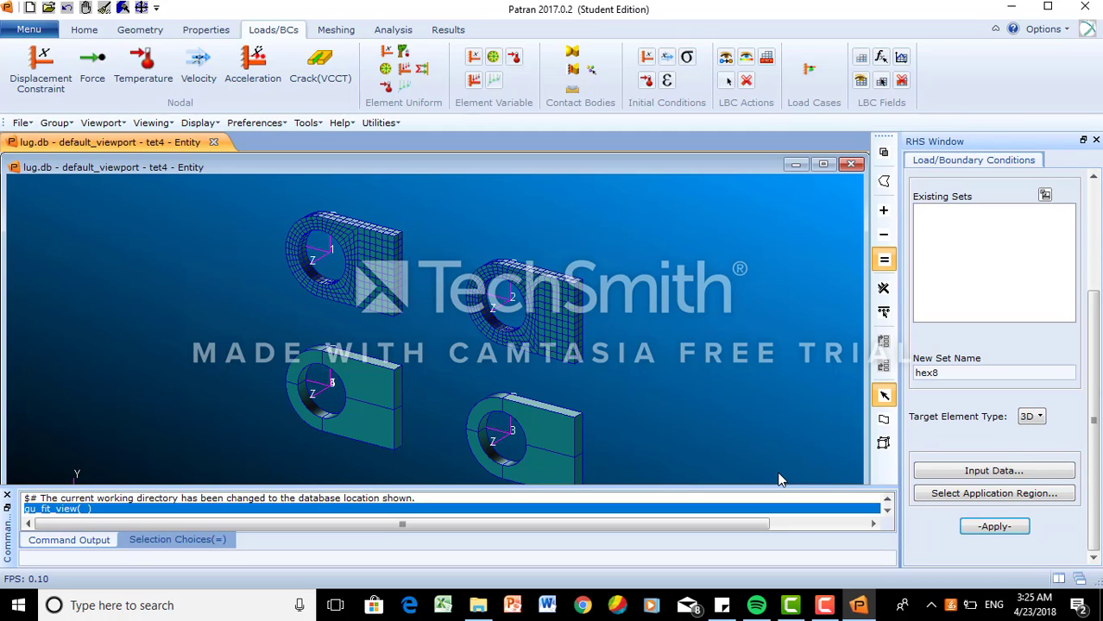
- Assign hole faces Solid 30.3, 31.5, 26.5 and 25.1 on the Coord 1 lug as the application region and create the hex8 load set
click(1042, 495)
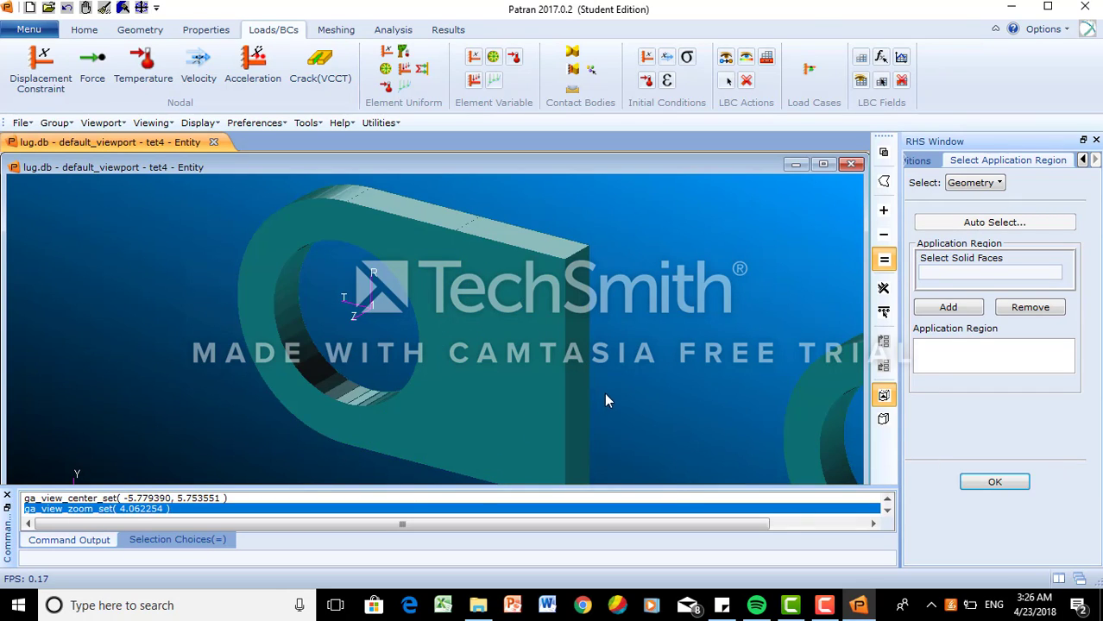
click(931, 275)
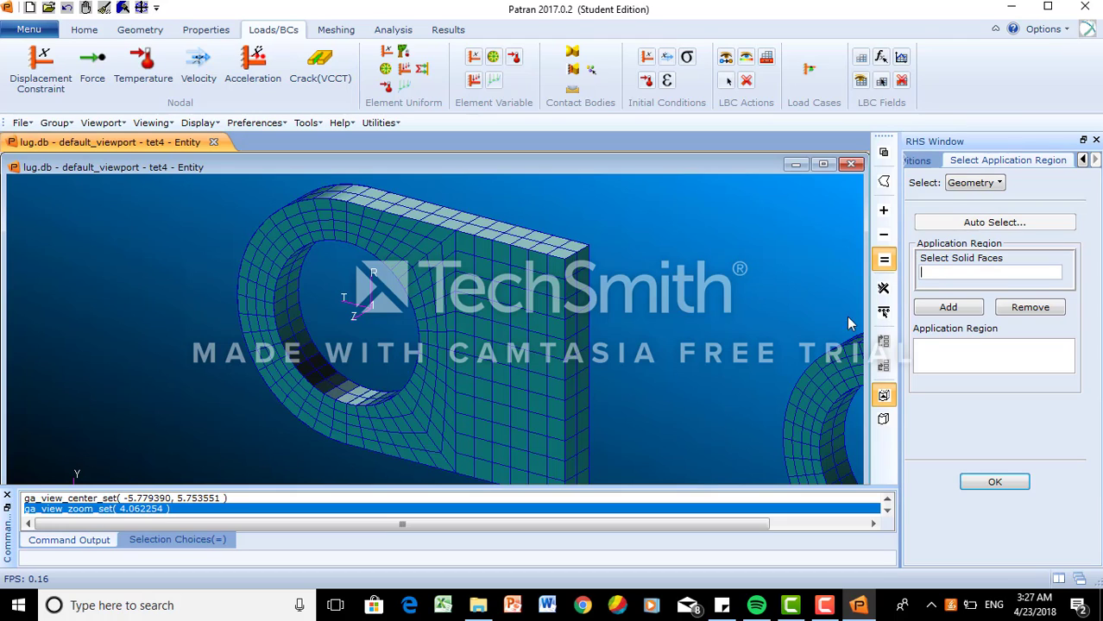
click(338, 243)
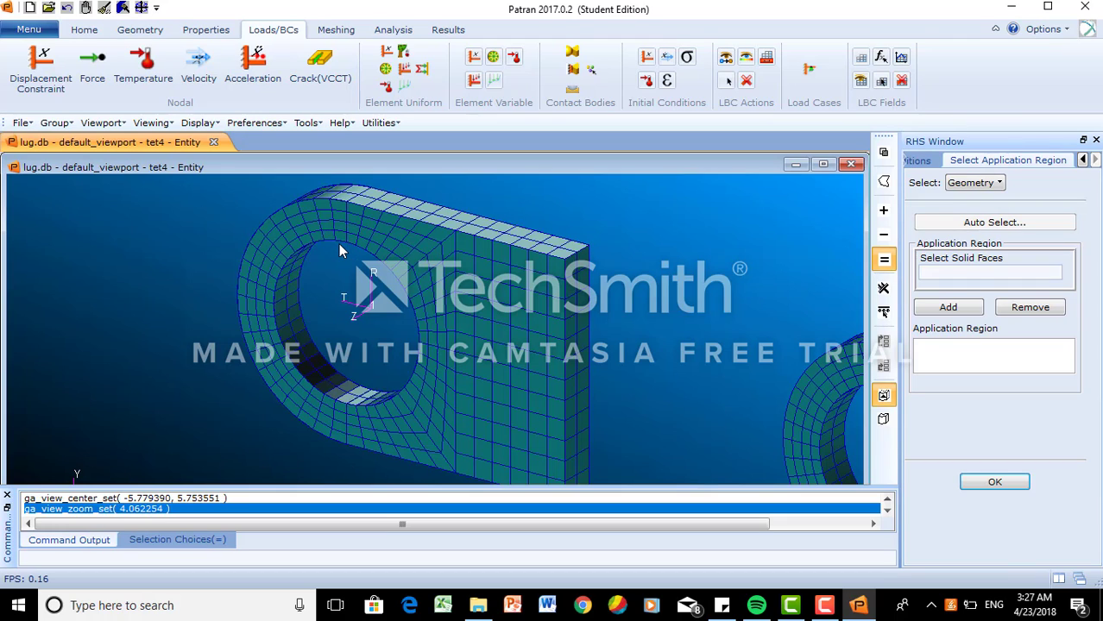
click(294, 282)
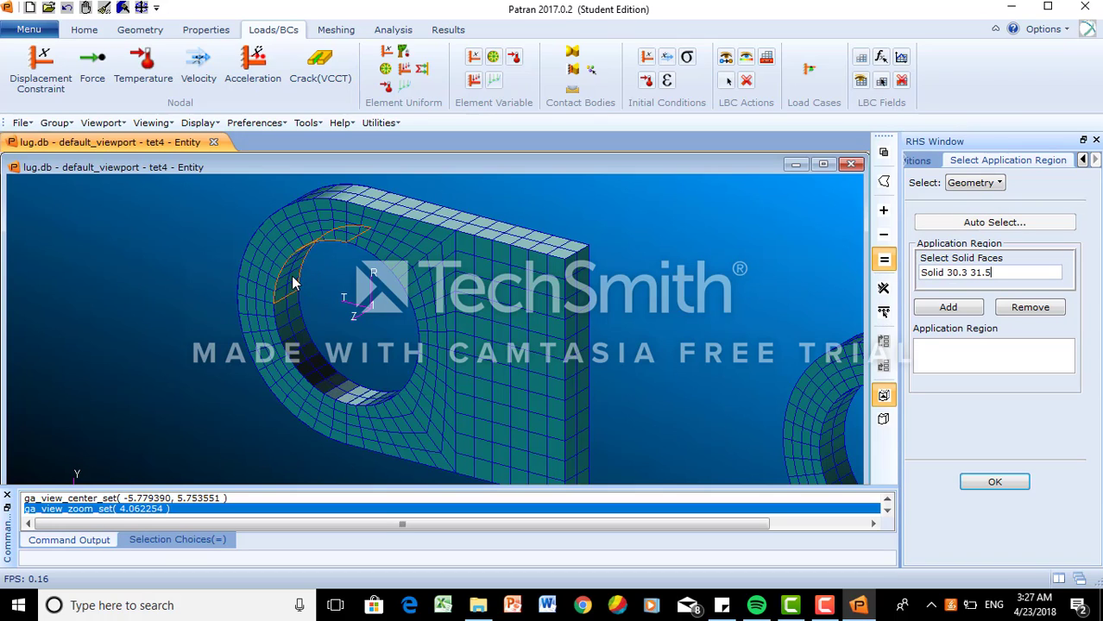
click(299, 338)
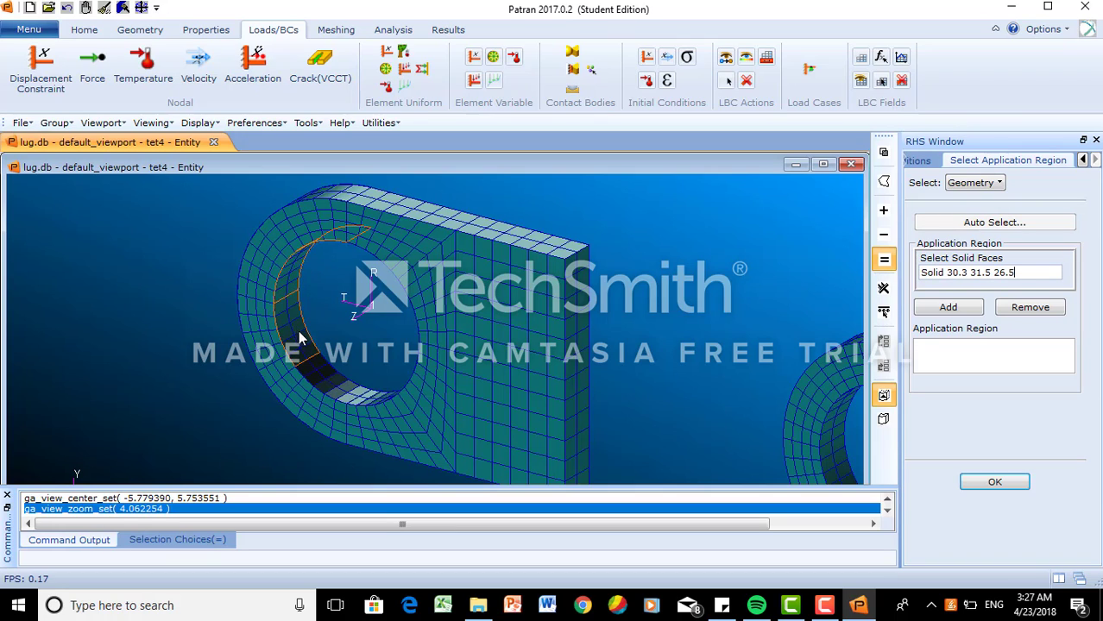
click(338, 391)
click(948, 307)
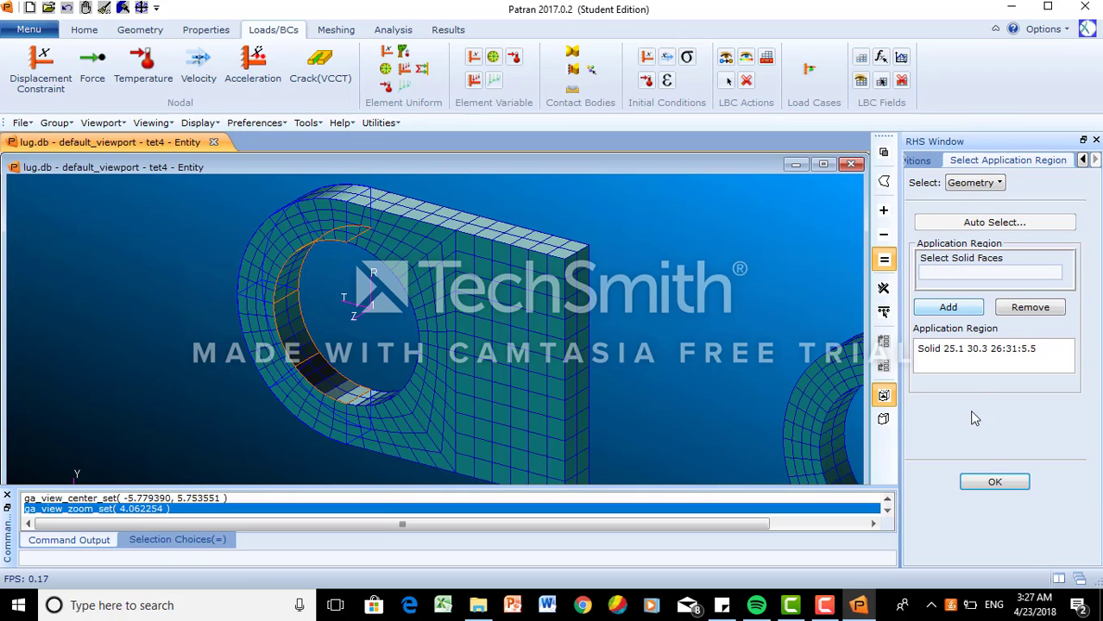
click(995, 481)
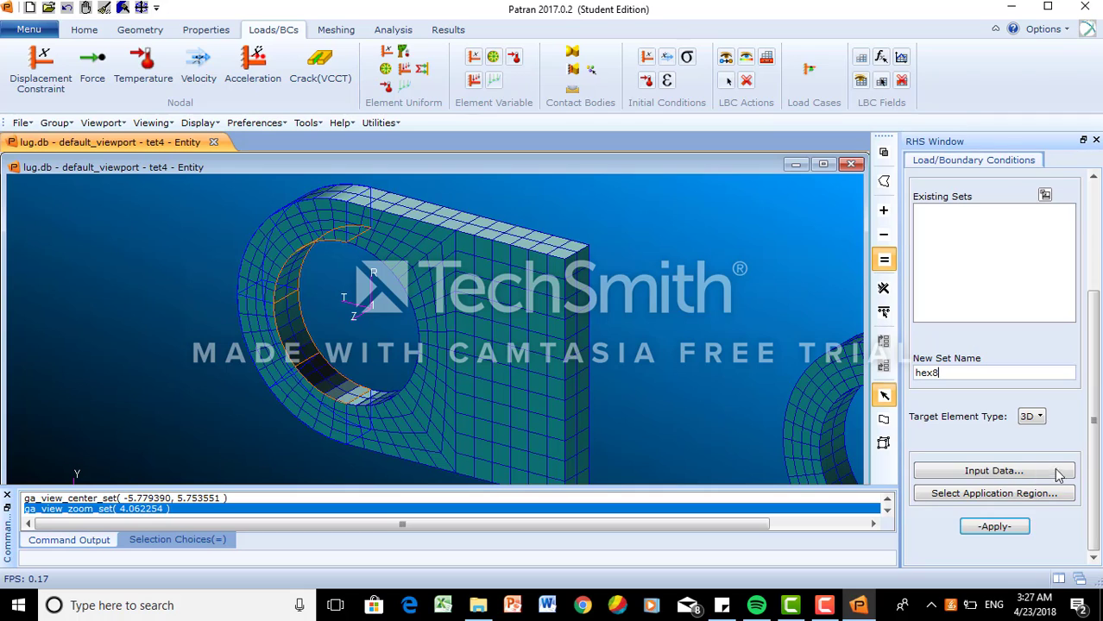
click(995, 526)
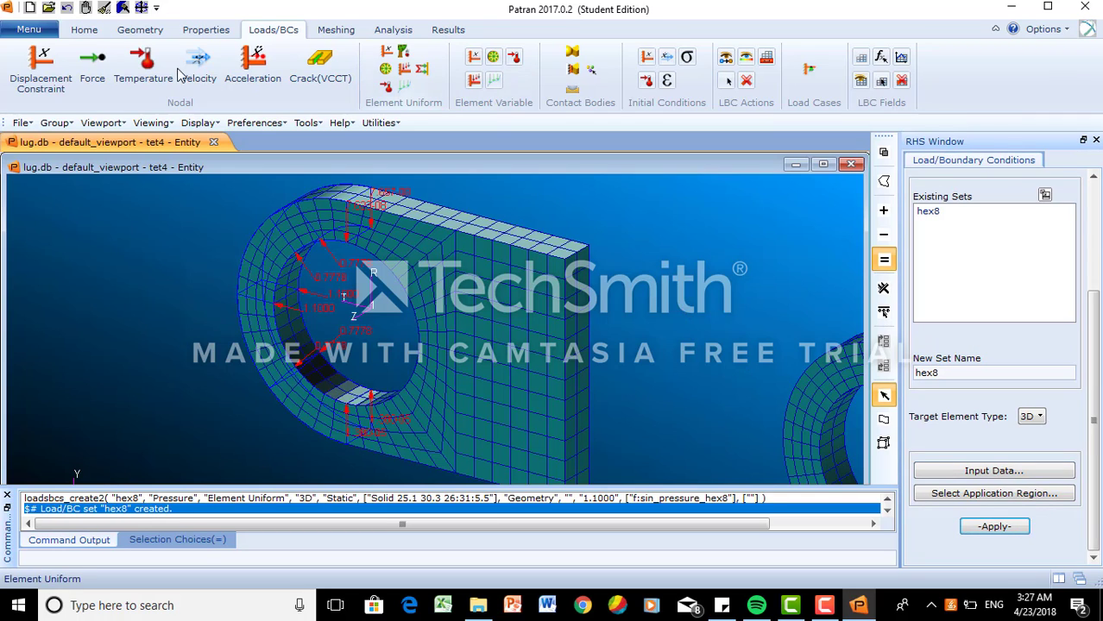
- Start another element uniform pressure load set named hex20 for the lug at Coord 2
click(90, 30)
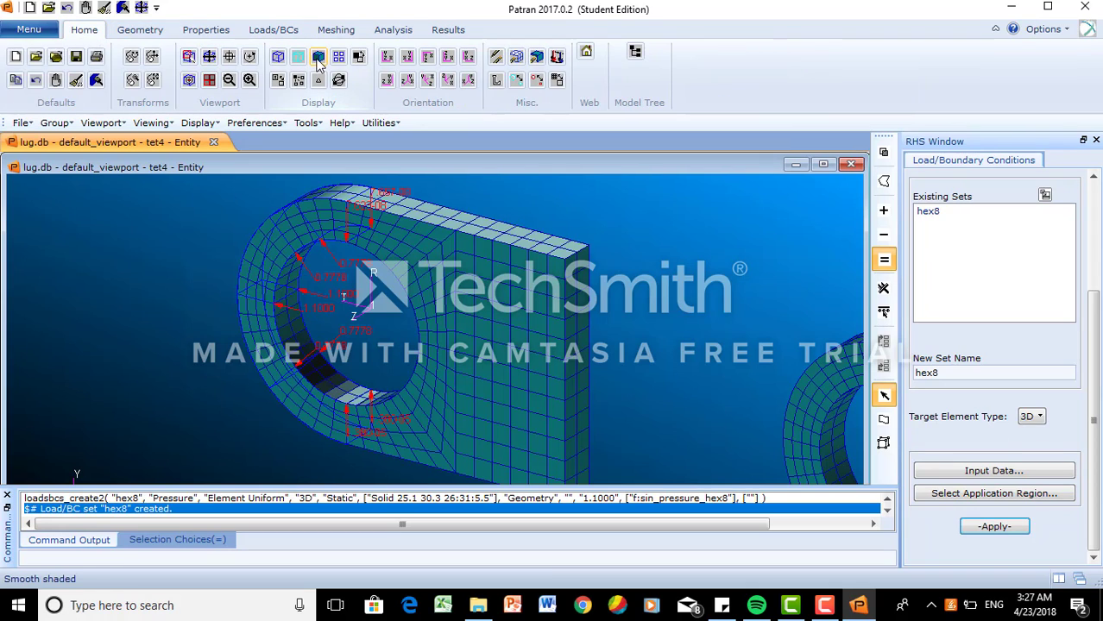
click(208, 57)
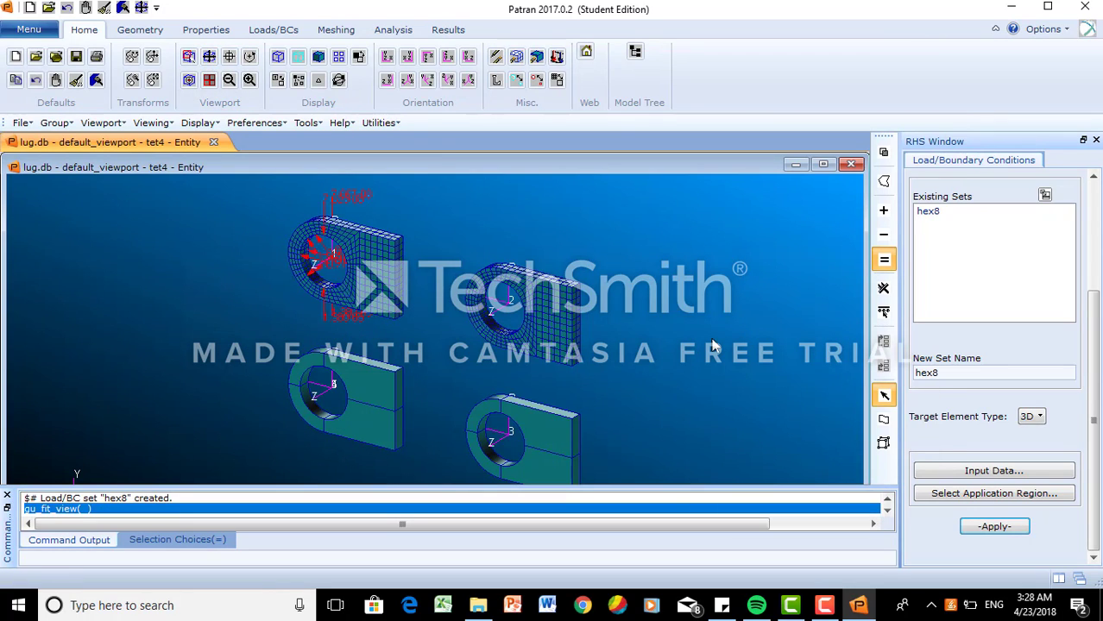
scroll(509, 320, up, 5)
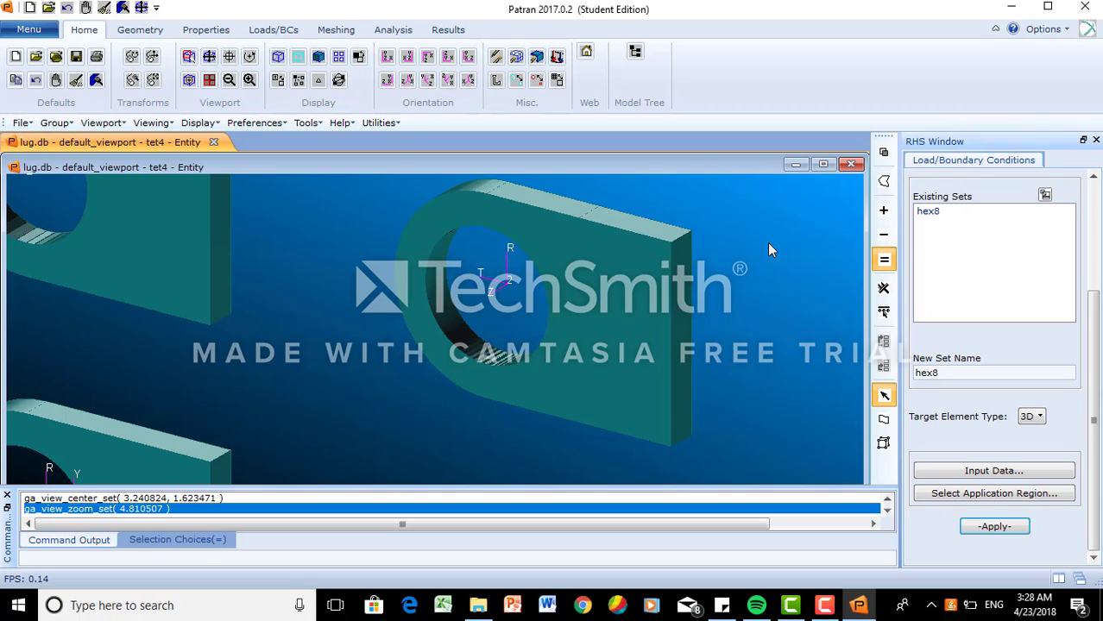
click(273, 29)
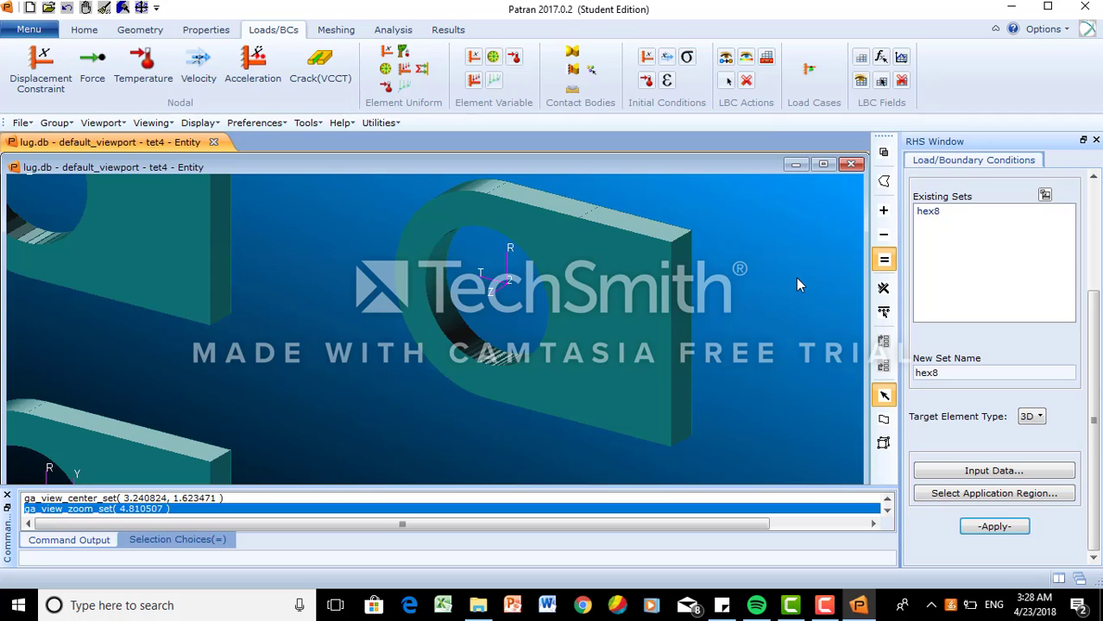
drag(1095, 315, 1096, 197)
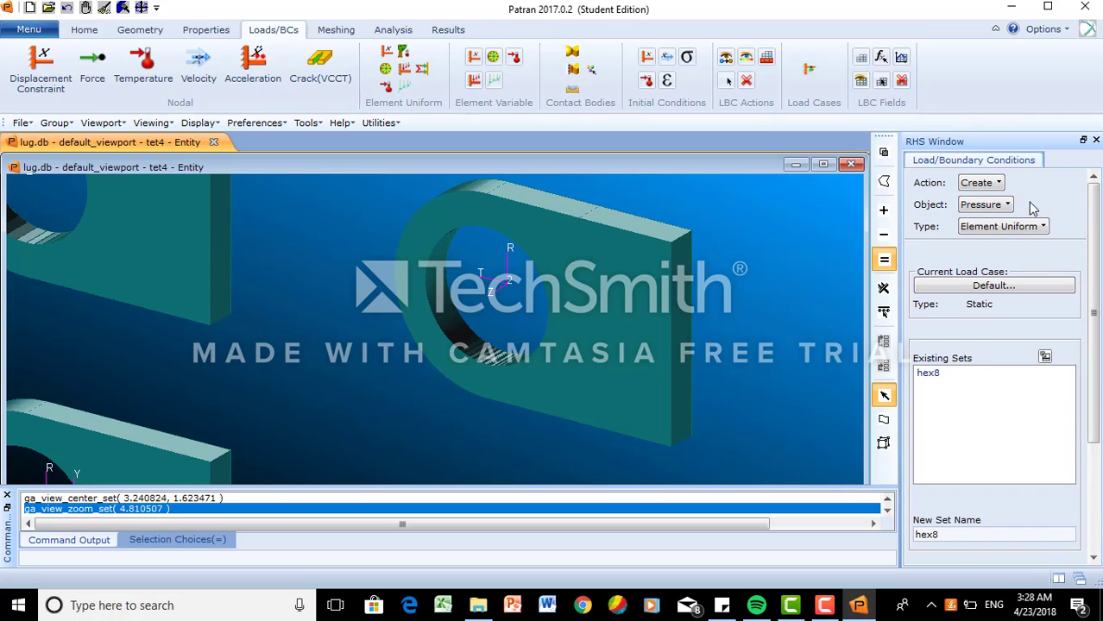
click(976, 534)
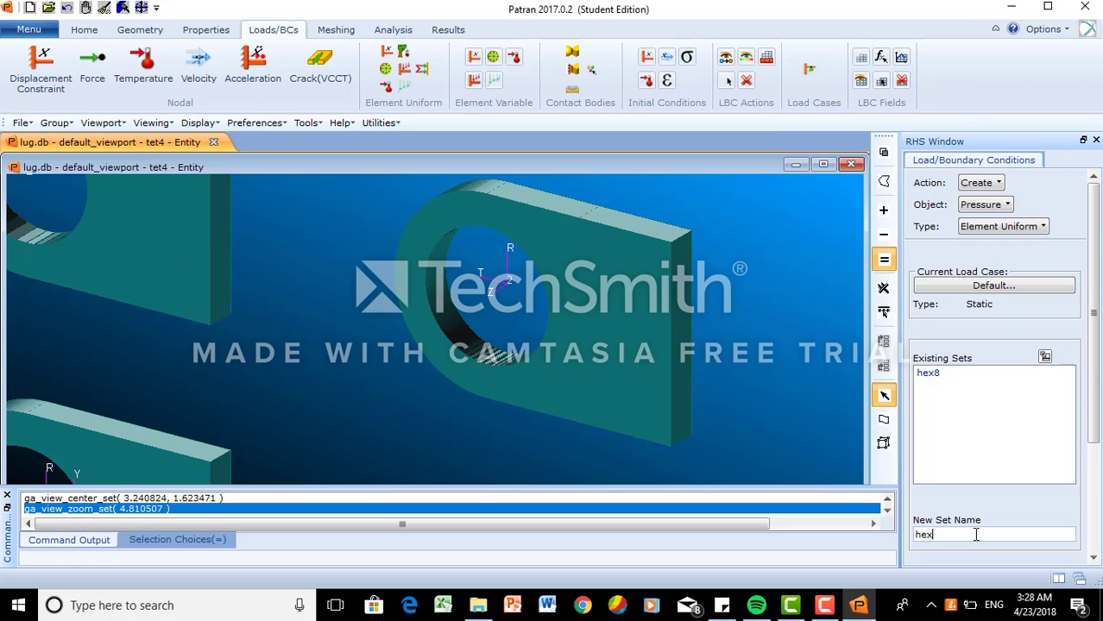
text(20)
scroll(1094, 438, down, 3)
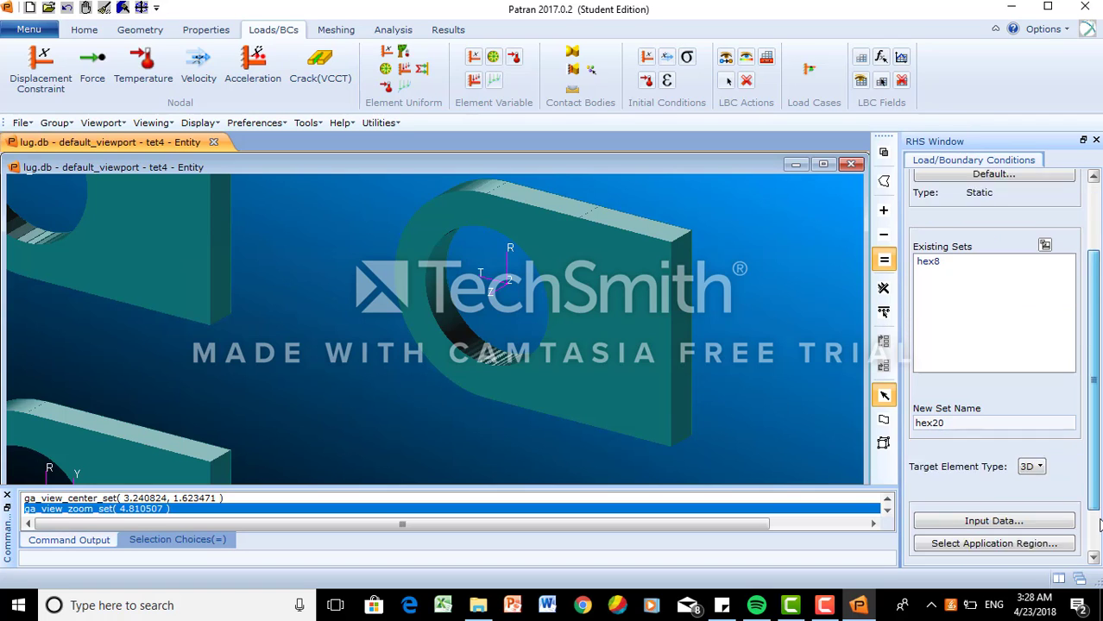
- Use the spatial field sin_pressure_hex20 as the pressure for the hex20 load set
click(1039, 502)
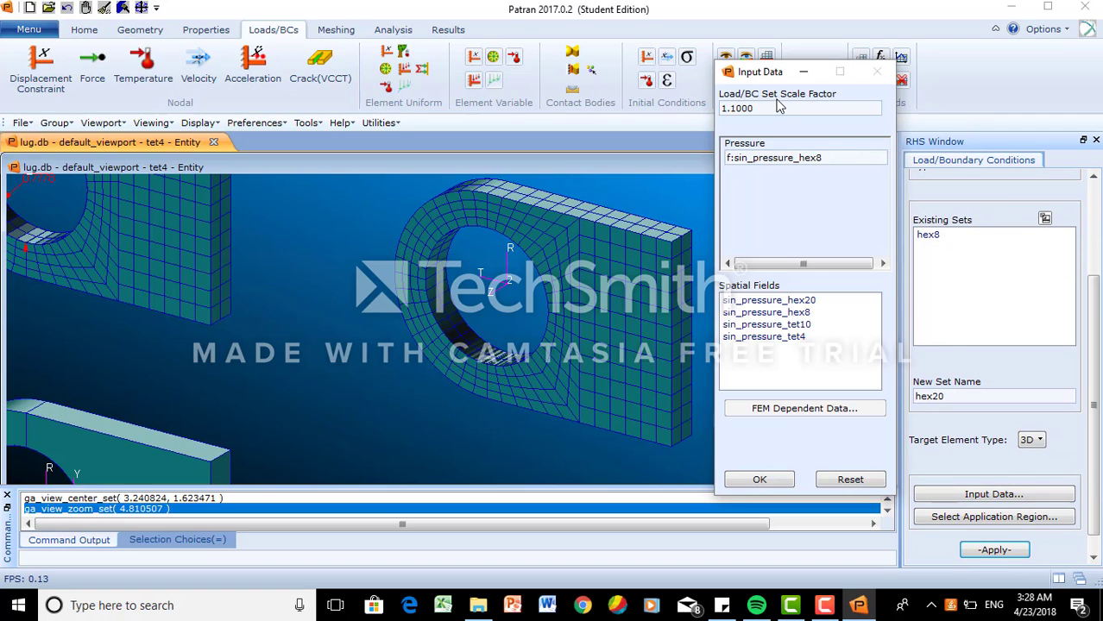
click(808, 301)
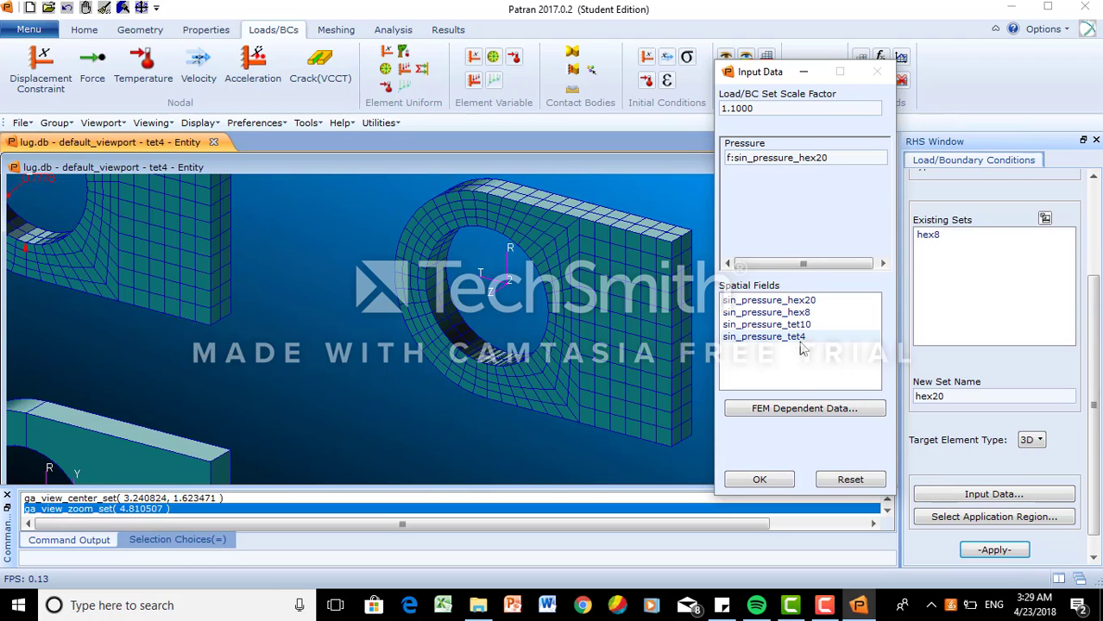
click(760, 480)
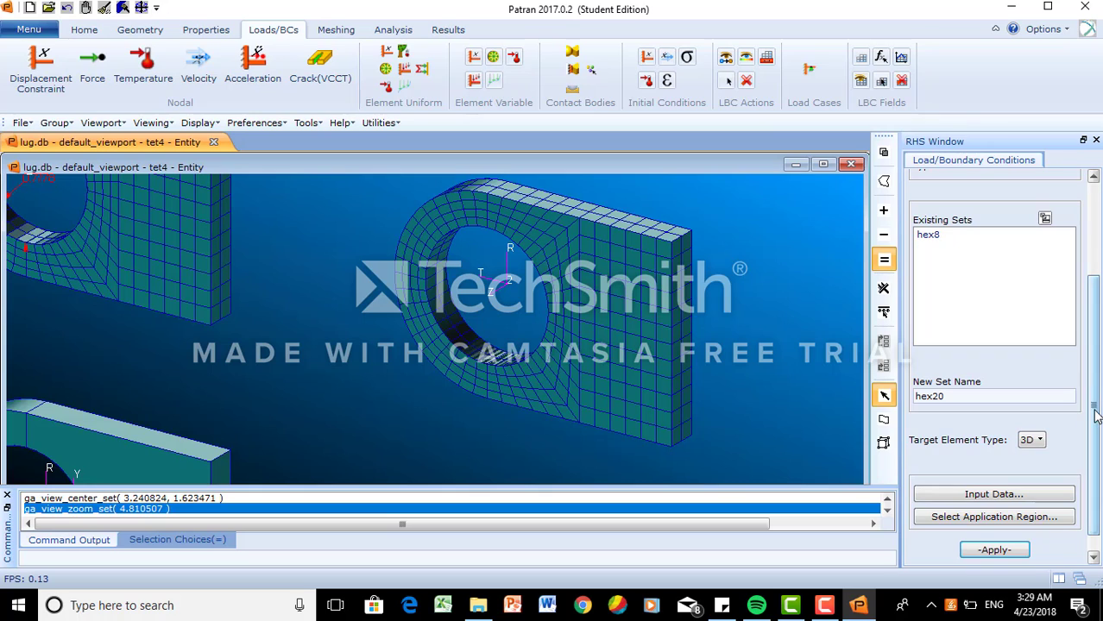
scroll(1092, 397, up, 5)
scroll(1096, 460, down, 5)
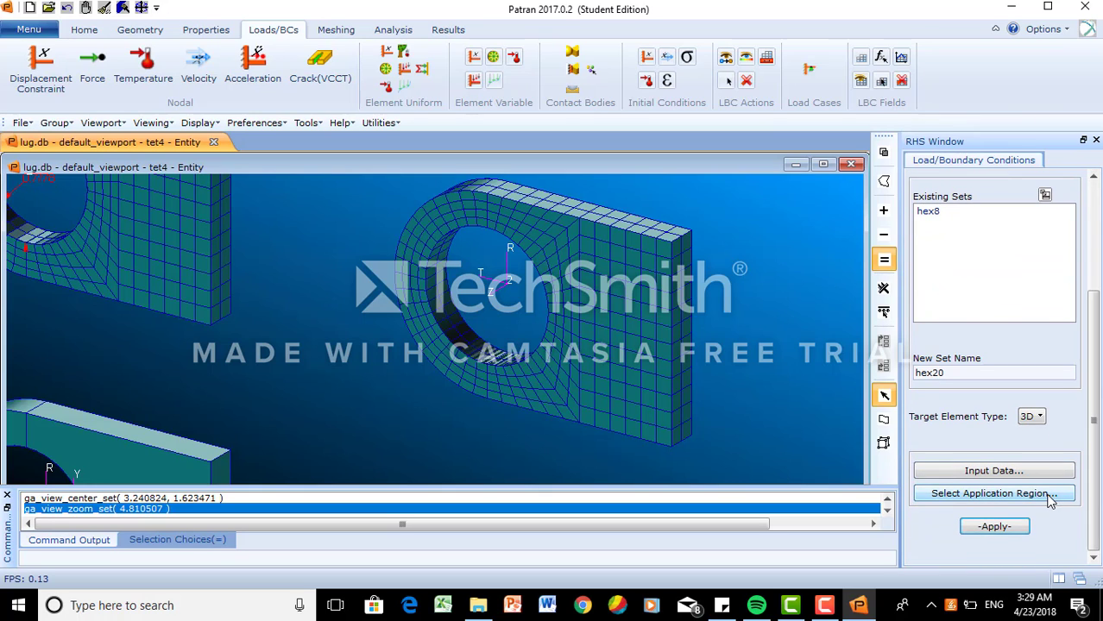
- Assign hole faces Solid 40.3, 41.5, 36.5 and 35.1 on the Coord 2 lug as the application region and create the hex20 load set
click(1050, 501)
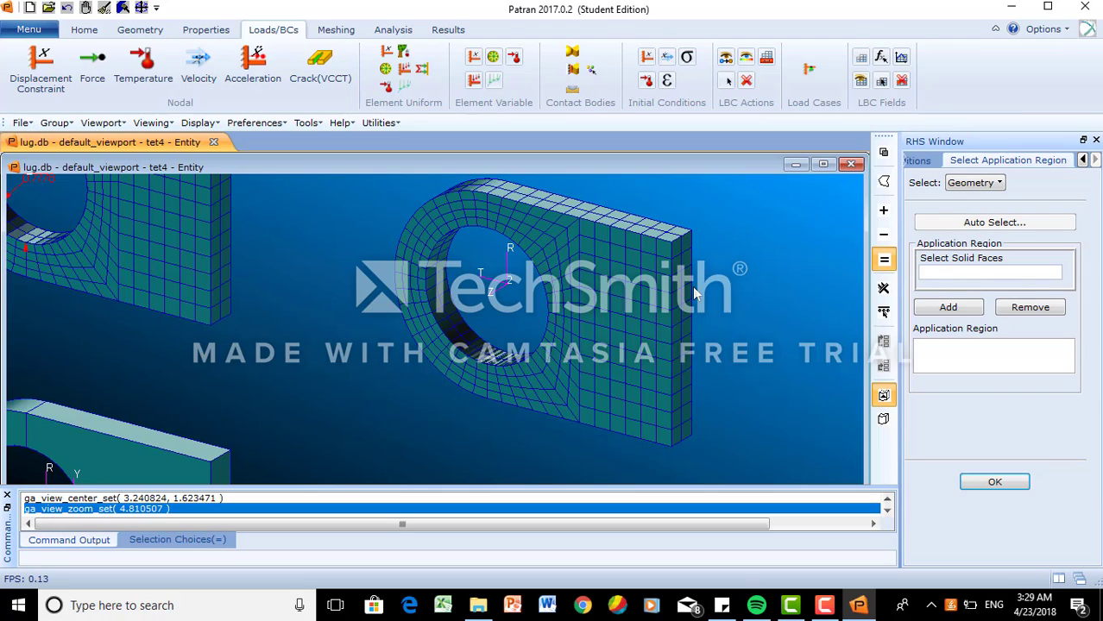
click(480, 235)
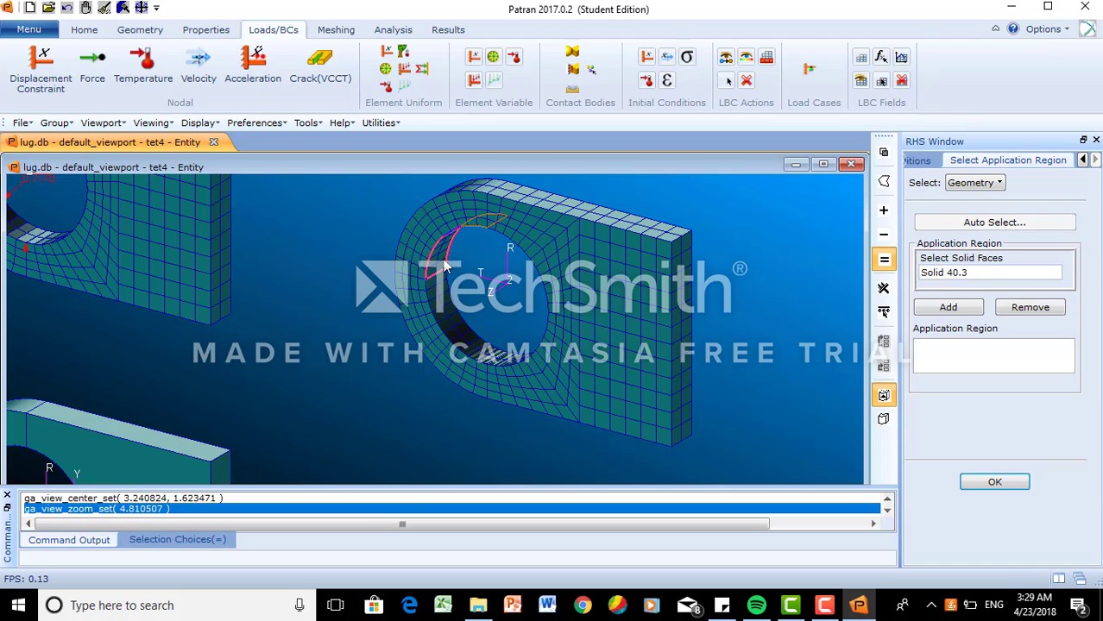
click(445, 268)
click(476, 232)
shift+click(447, 261)
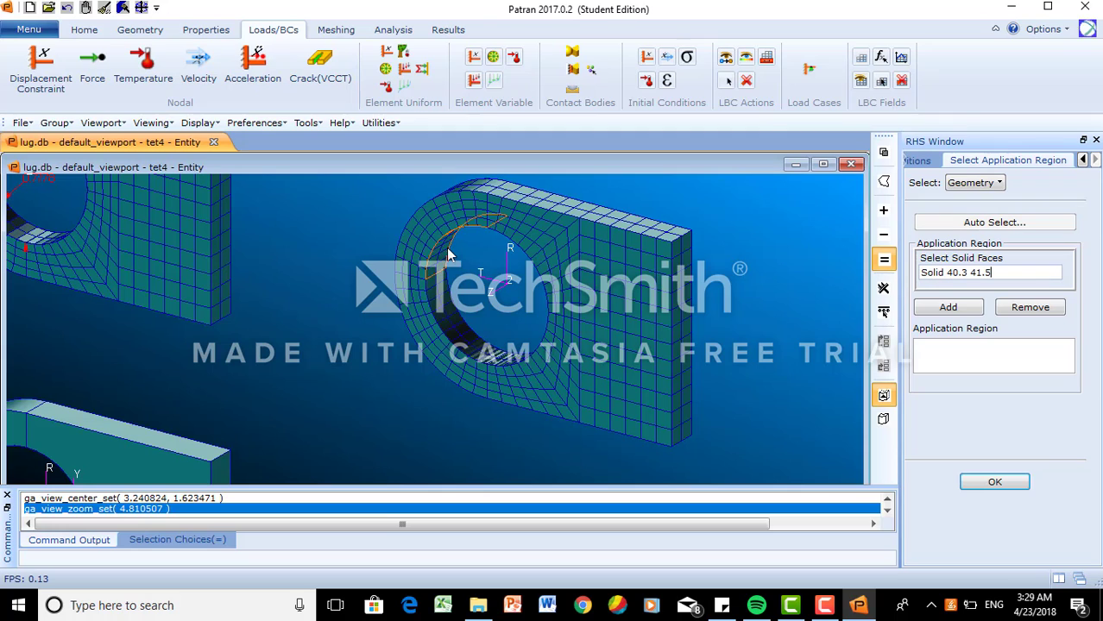
shift+click(443, 304)
shift+click(474, 347)
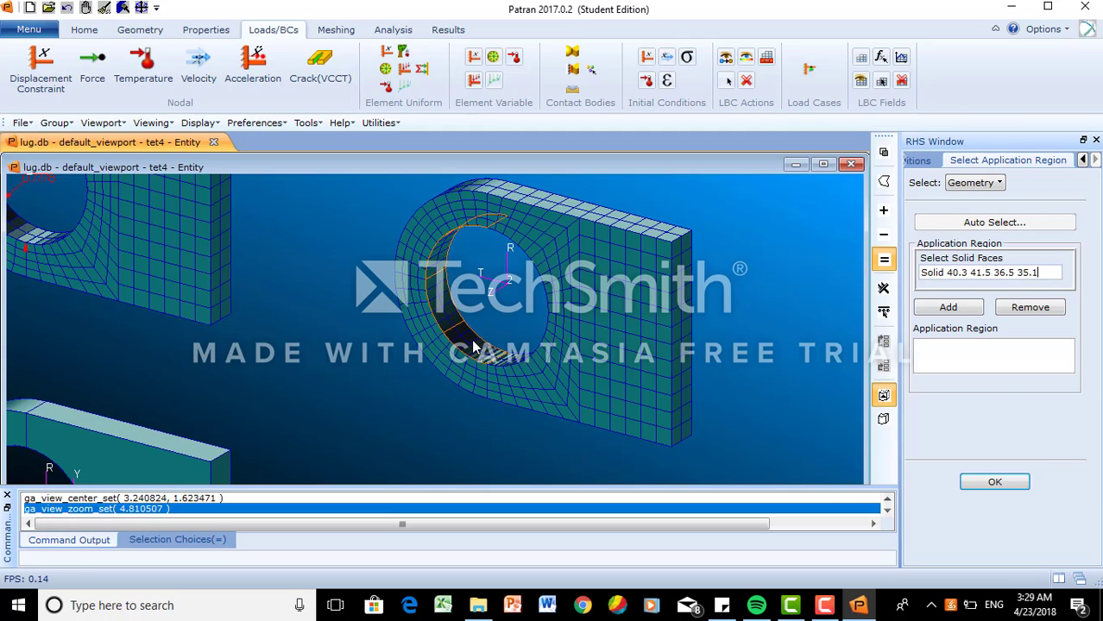
click(974, 311)
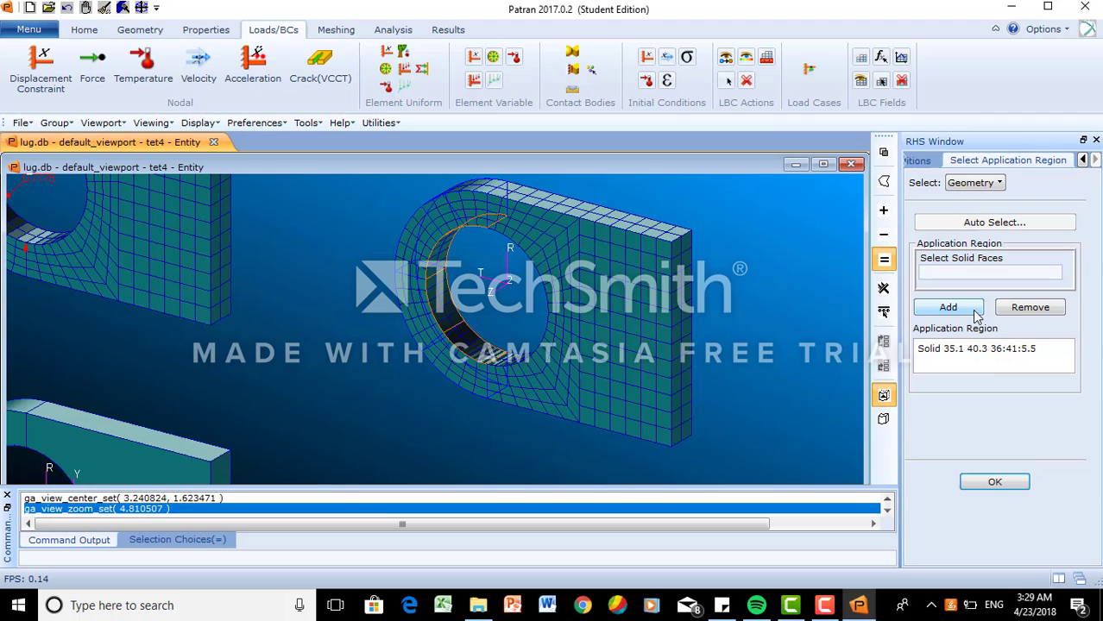
click(1013, 480)
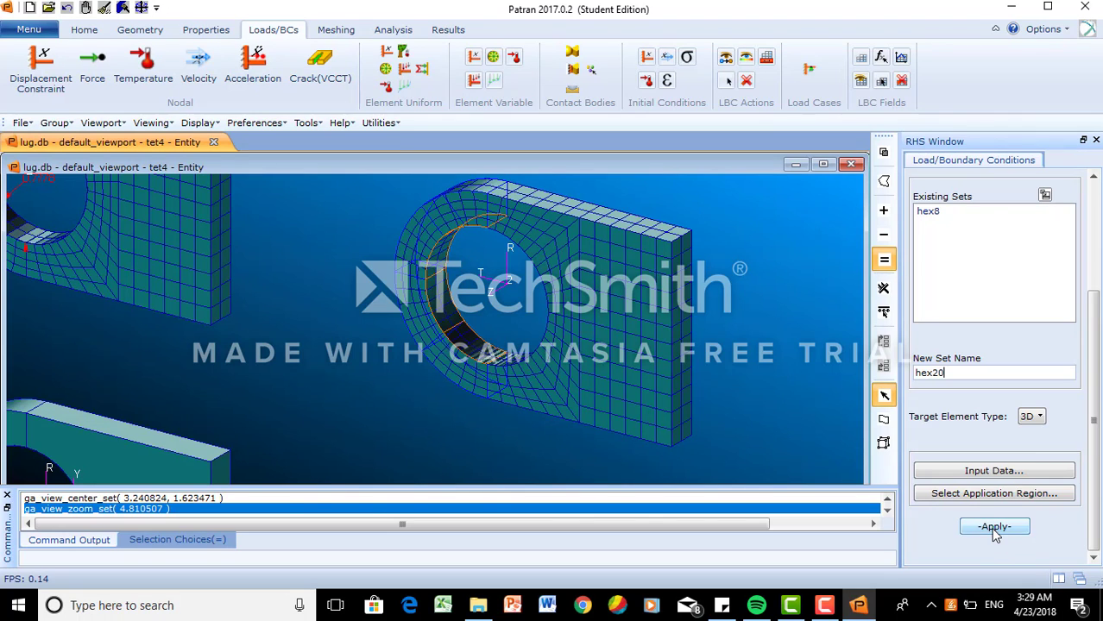
click(994, 530)
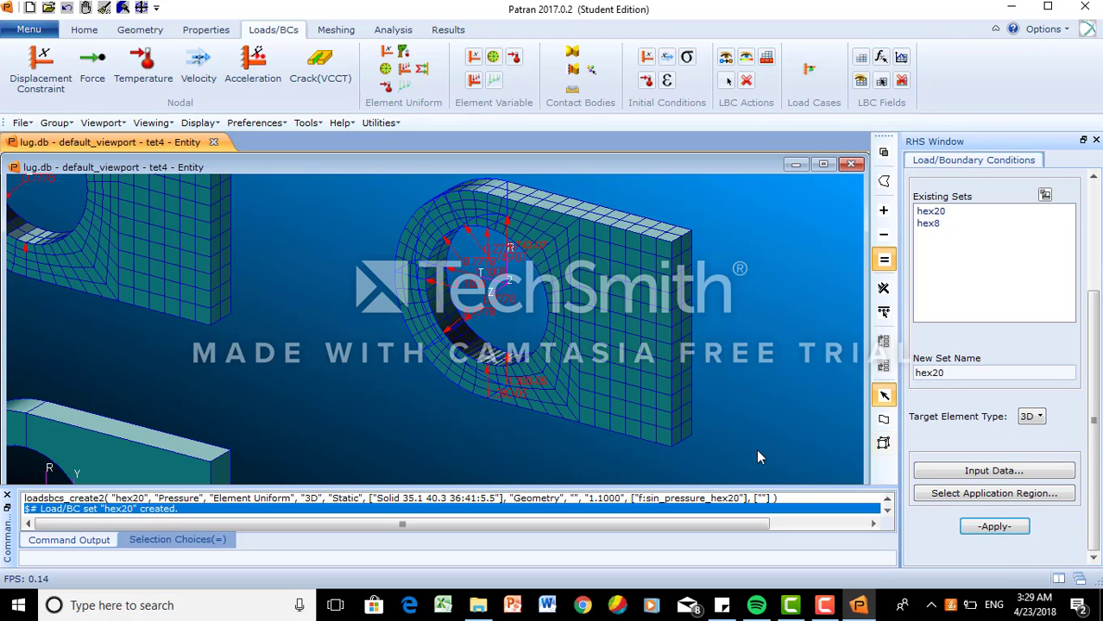
- Name a new element uniform pressure load set tet4 for the unmeshed lug below the Coord 1 lug
click(84, 30)
click(209, 57)
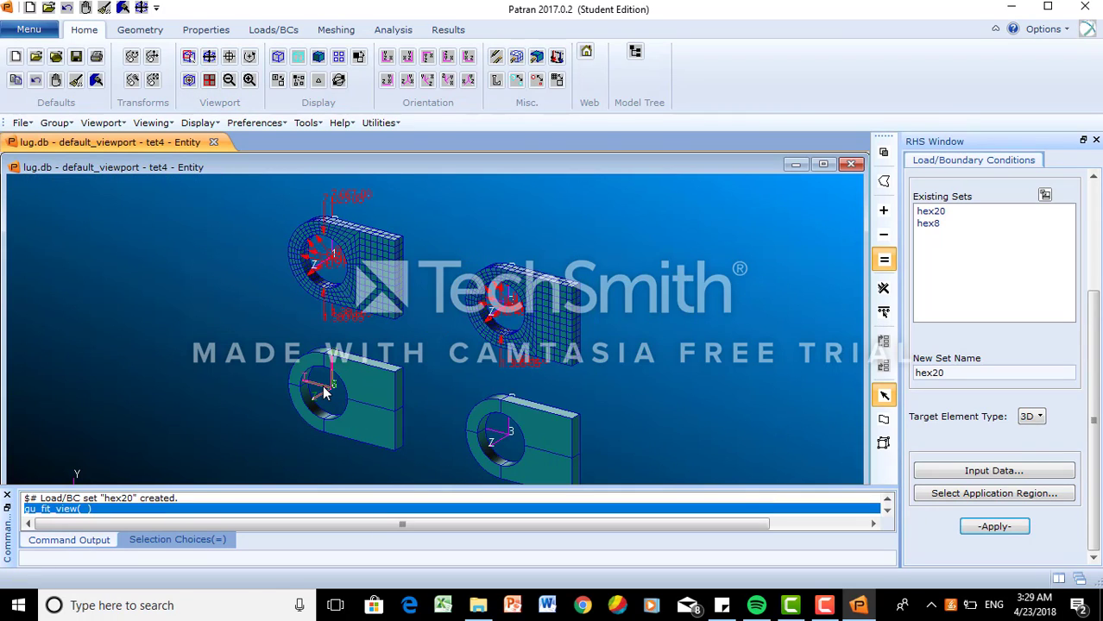
scroll(323, 394, up, 5)
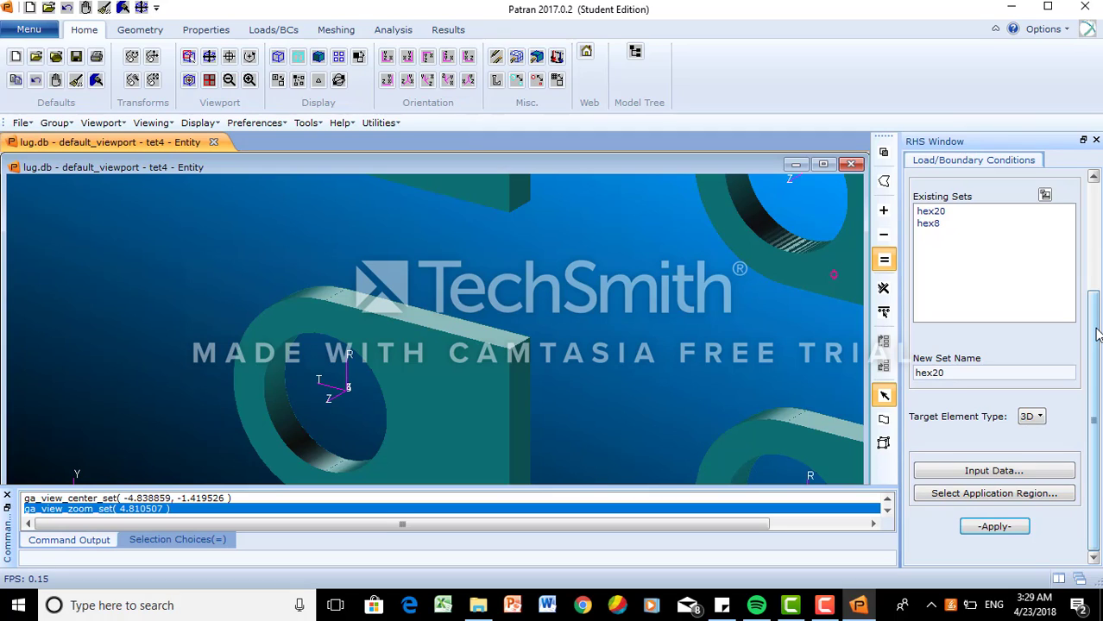
click(978, 374)
key(BackSpace)
key(BackSpace)
key(BackSpace)
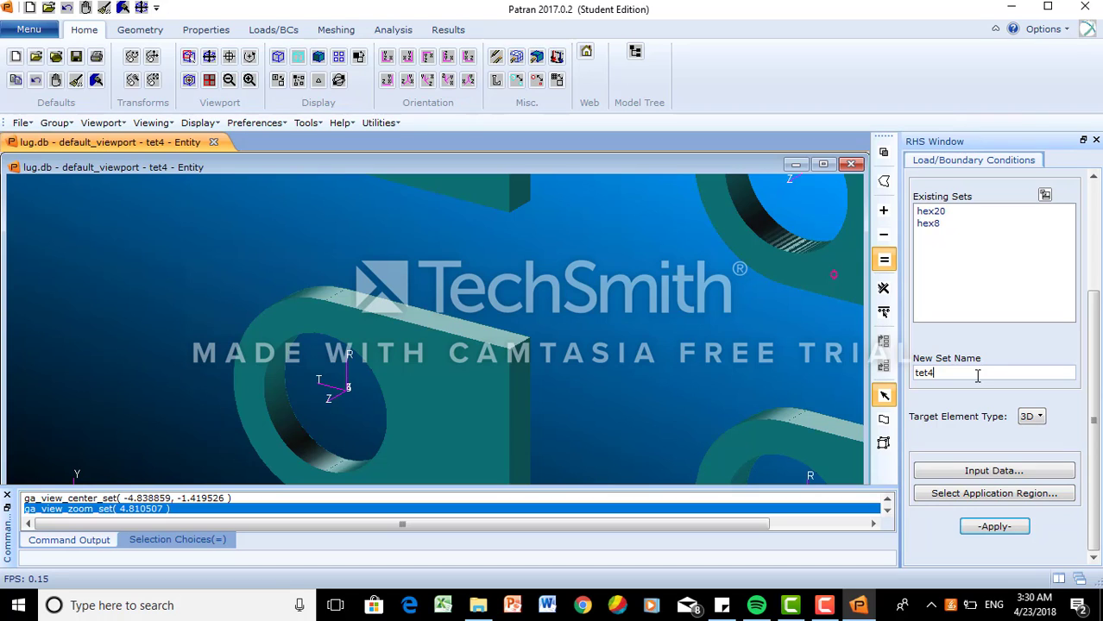
- Use the spatial field sin_pressure_tet4 as the tet4 set's pressure and start selecting its application region
click(1010, 482)
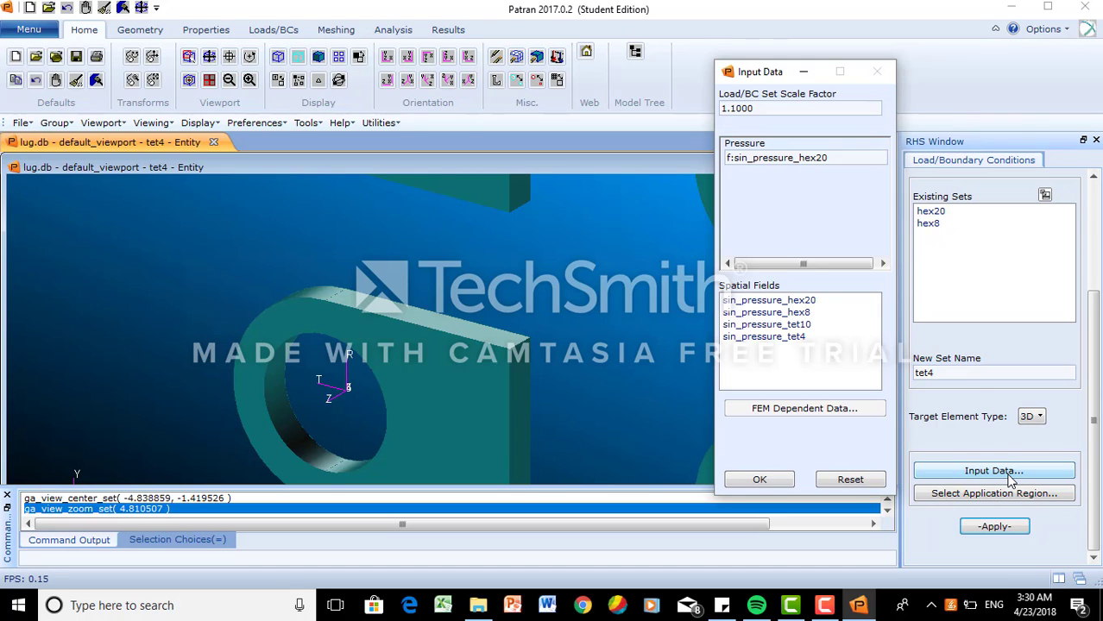
click(796, 340)
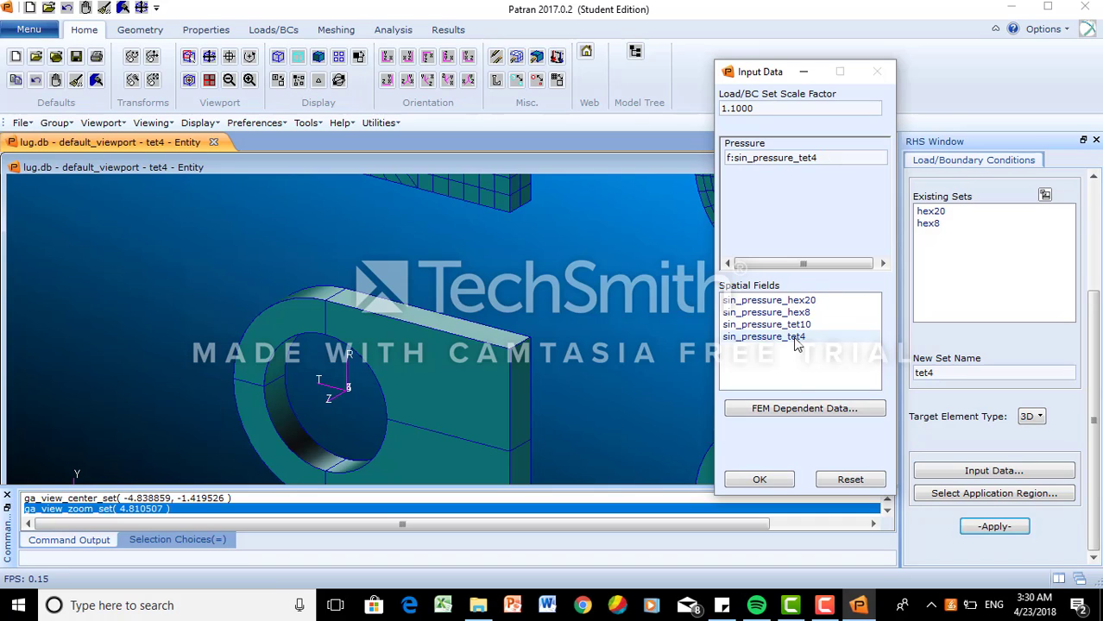
click(771, 477)
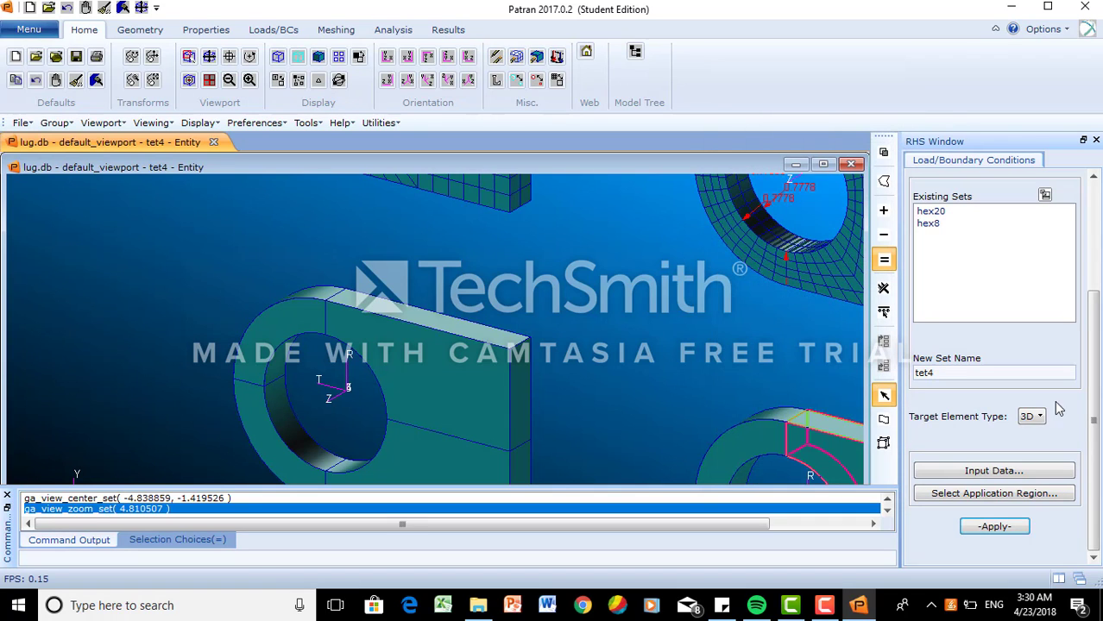
click(1027, 495)
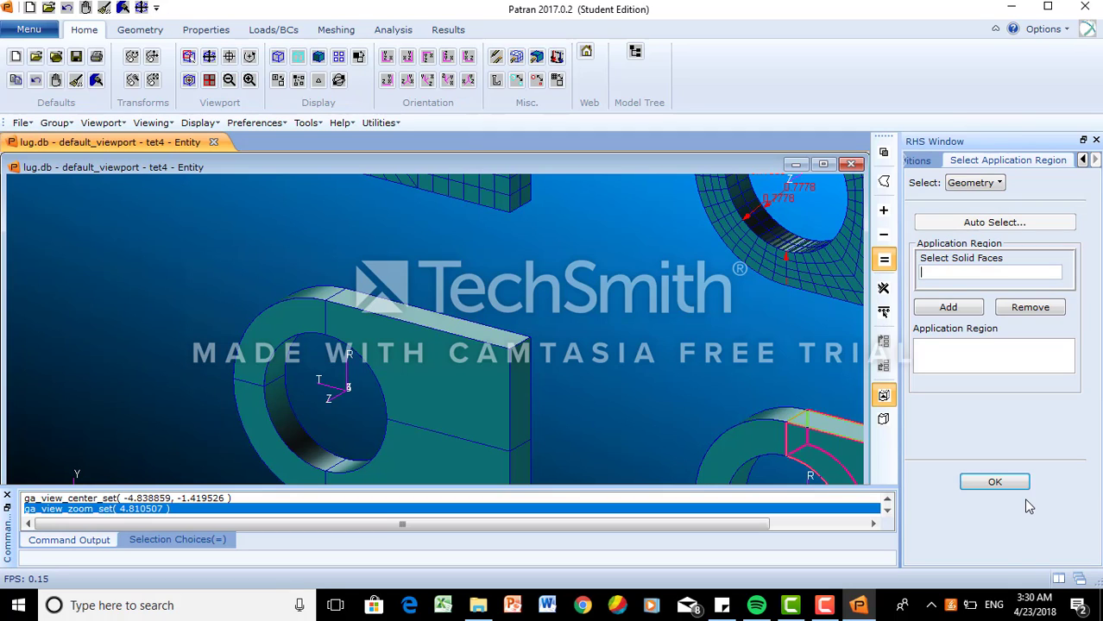
click(287, 368)
click(288, 410)
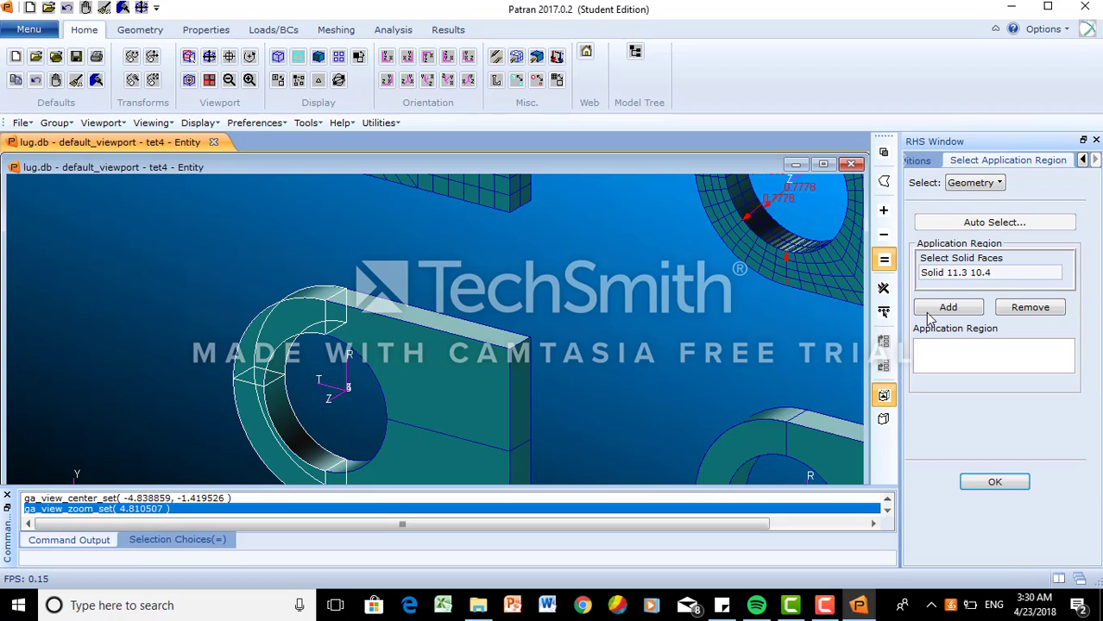
drag(1004, 276, 908, 280)
key(BackSpace)
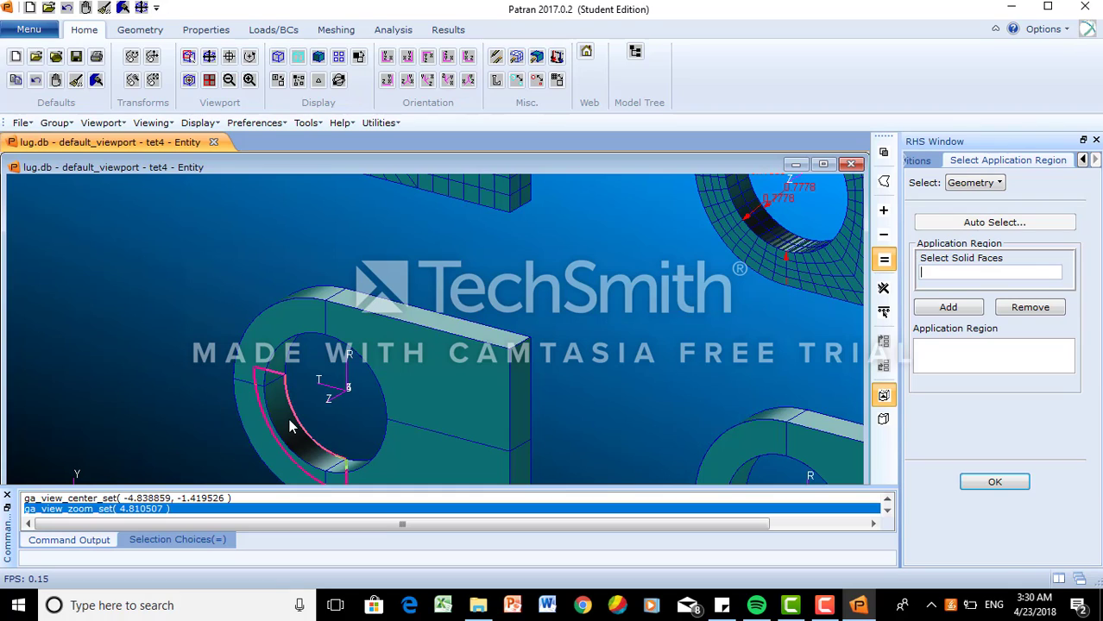
- Assign hole faces Solid 11.3 and 10.4 on the lug below Coord 1 as the application region and create the tet4 load set
click(288, 363)
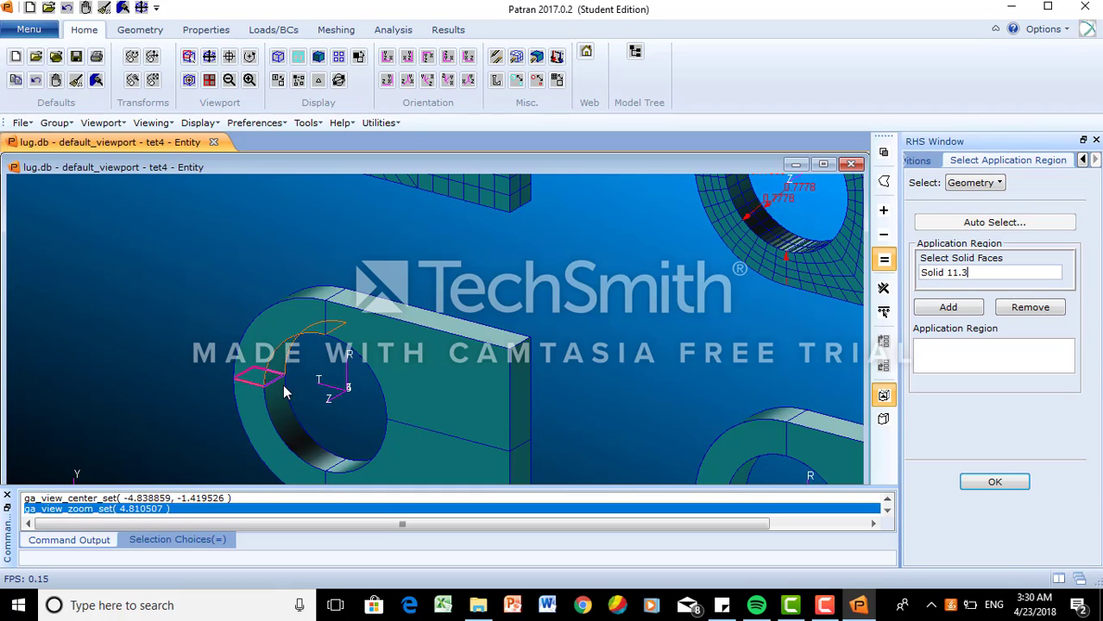
click(315, 460)
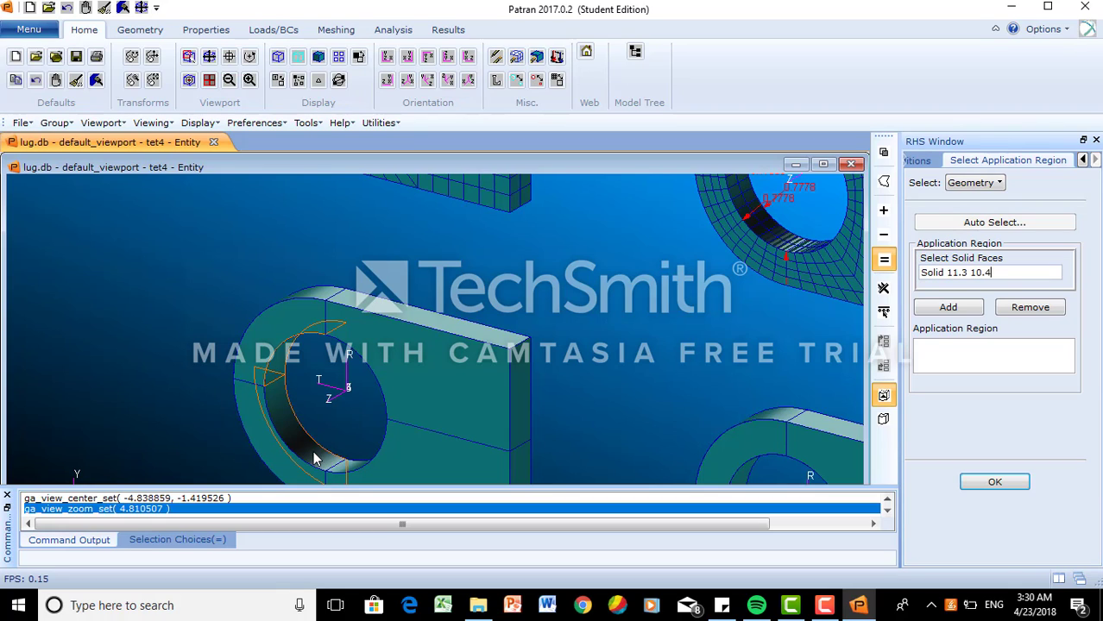
click(966, 308)
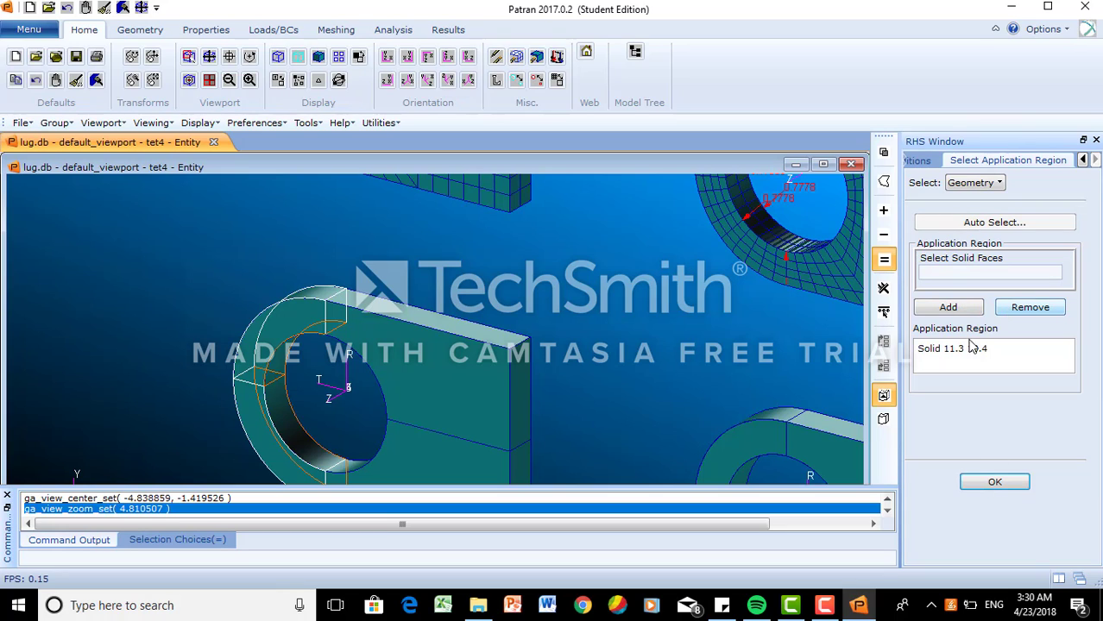
click(1017, 489)
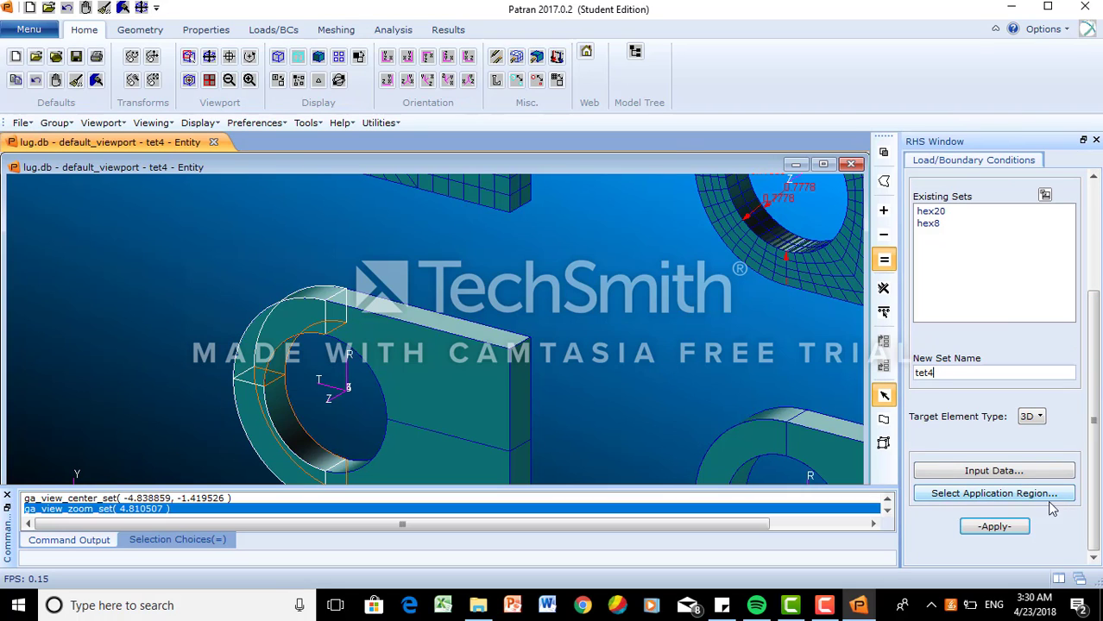
click(1001, 526)
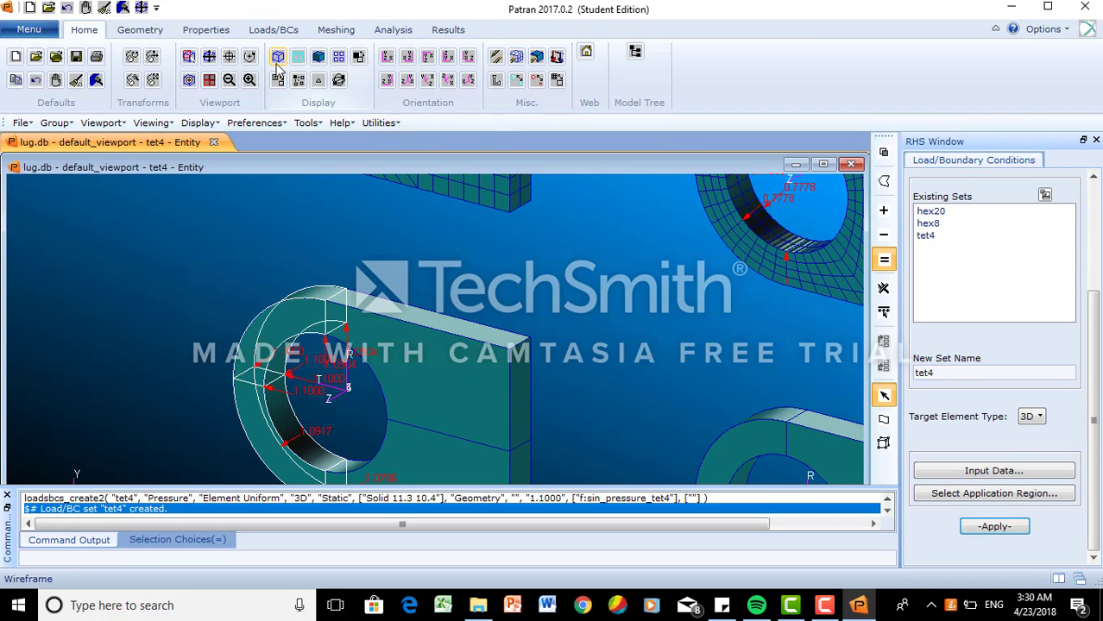
- Name another element uniform pressure load set tet10 for the lug at Coord 3
click(208, 59)
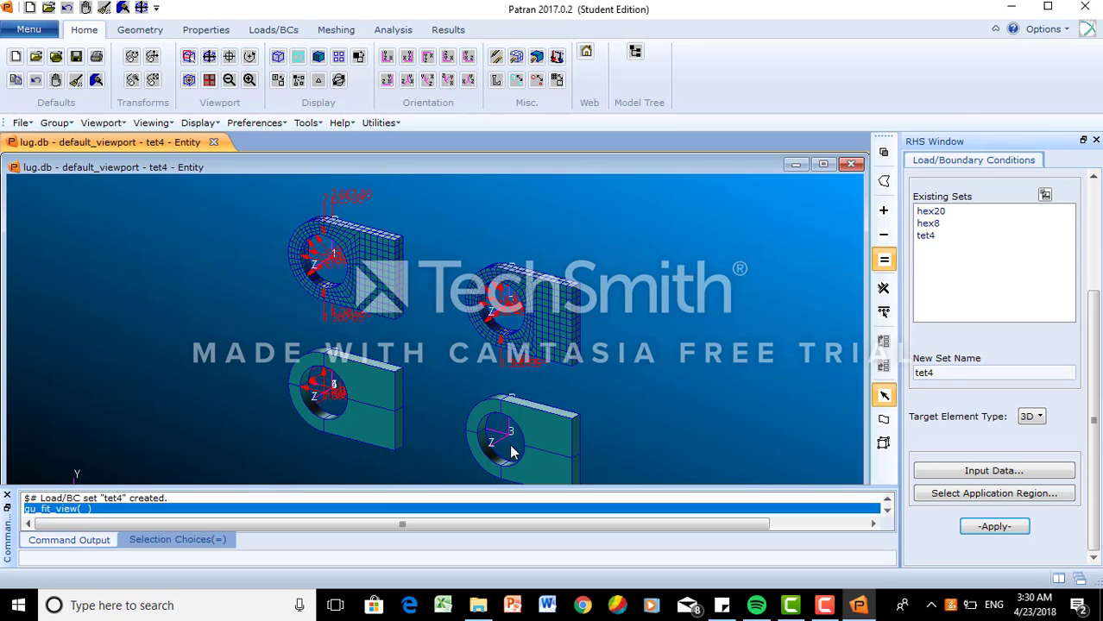
scroll(511, 452, up, 3)
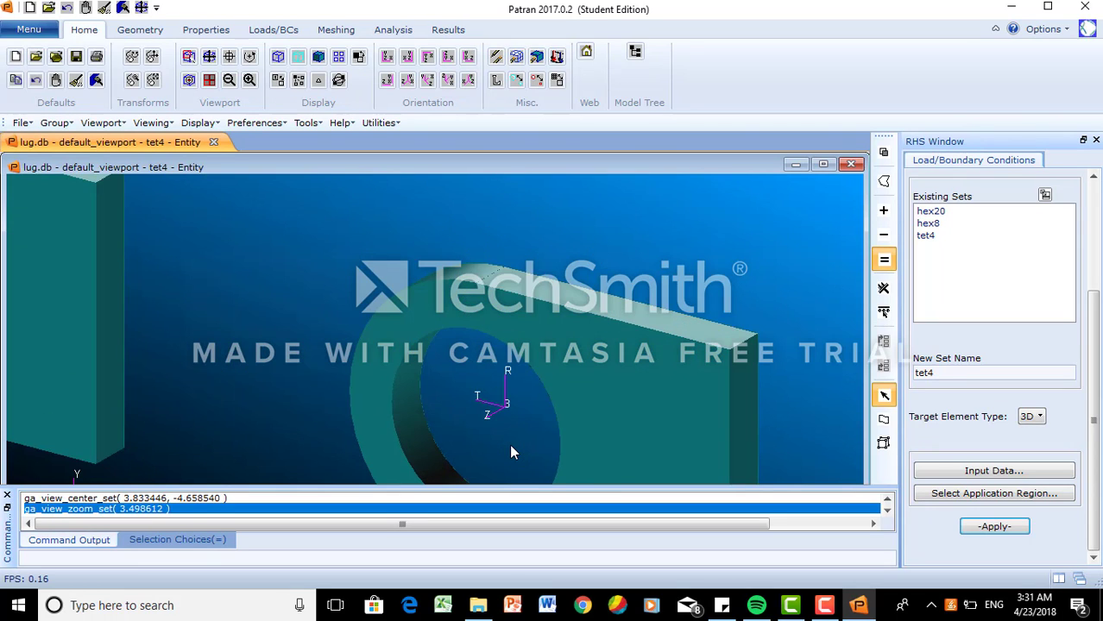
scroll(510, 452, down, 2)
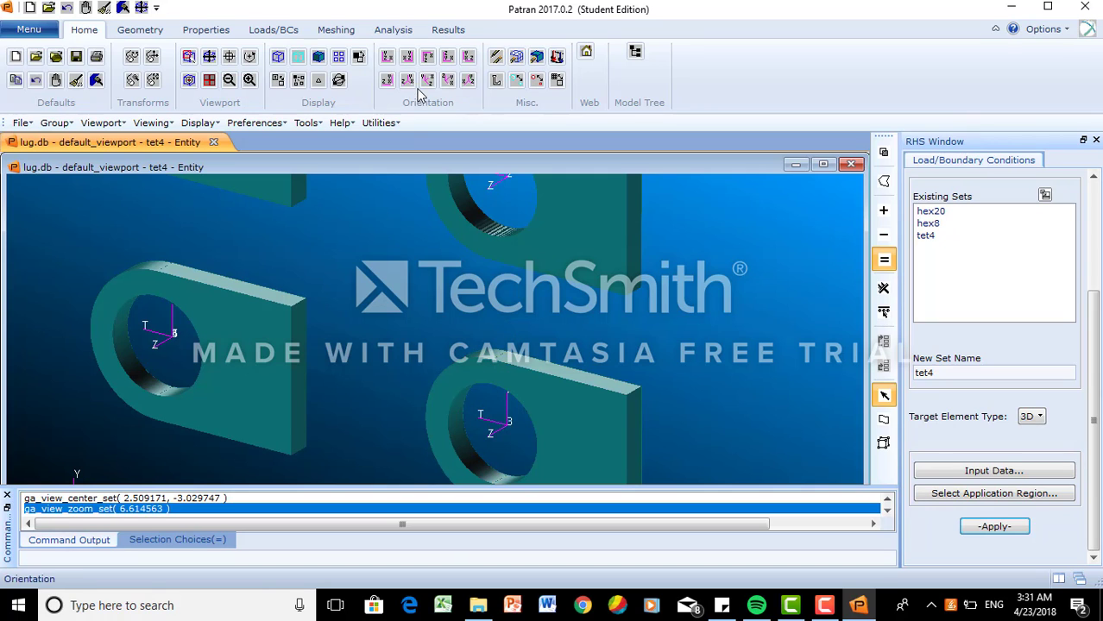
click(212, 57)
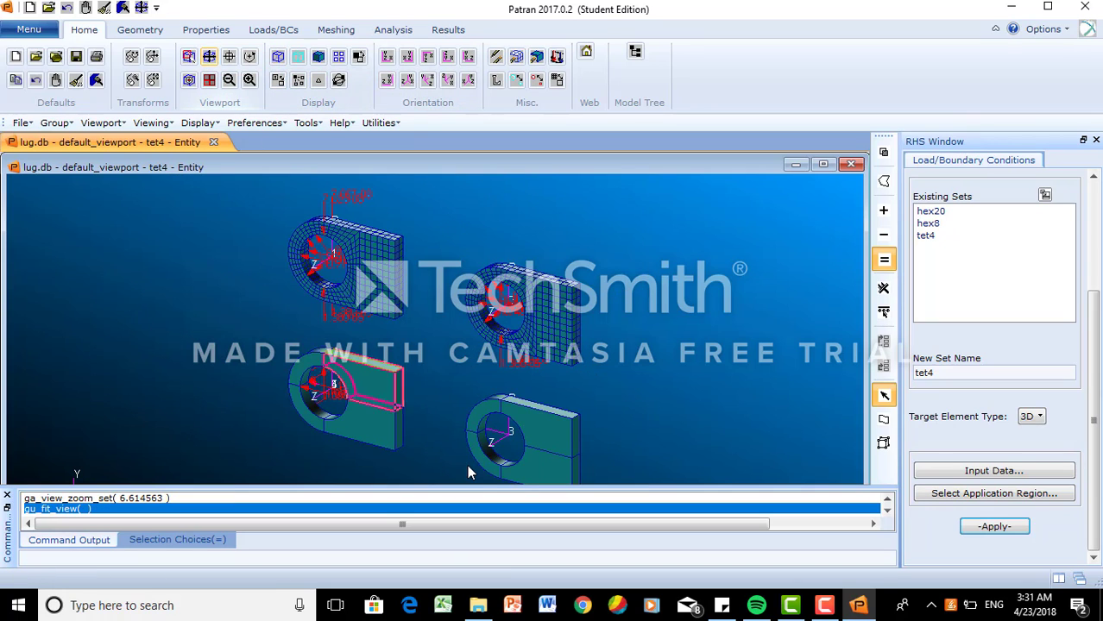
scroll(482, 483, up, 3)
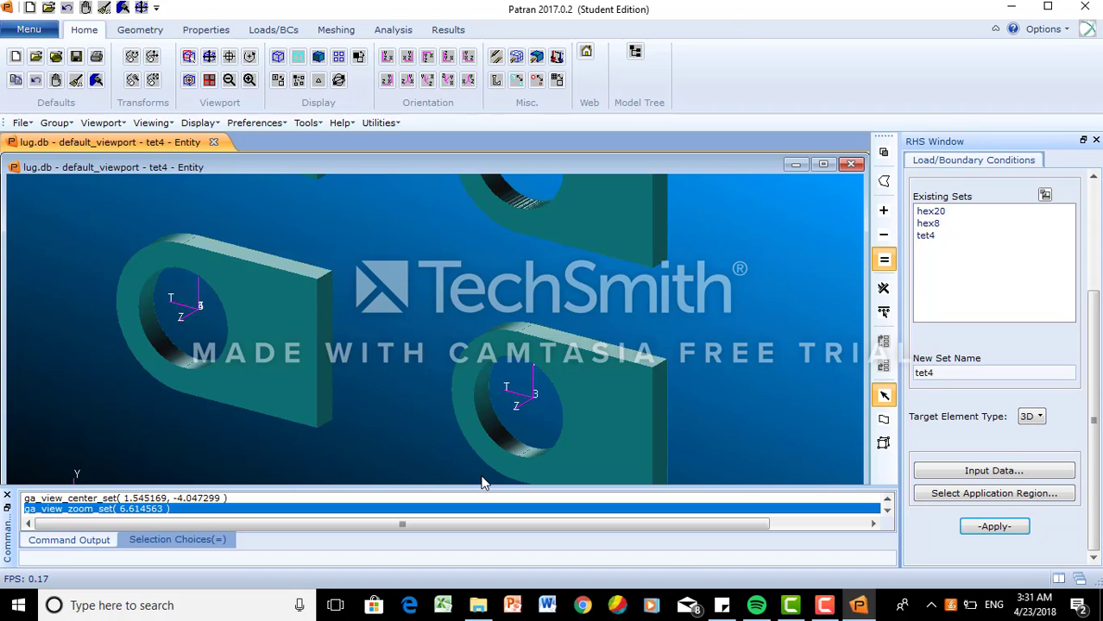
scroll(482, 483, up, 3)
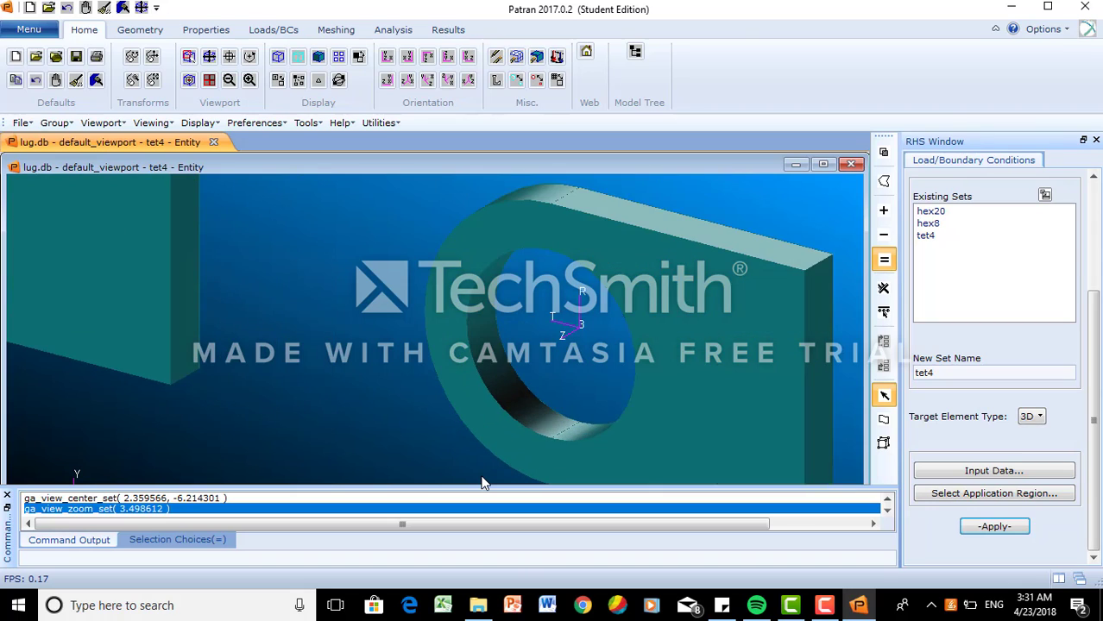
click(1003, 374)
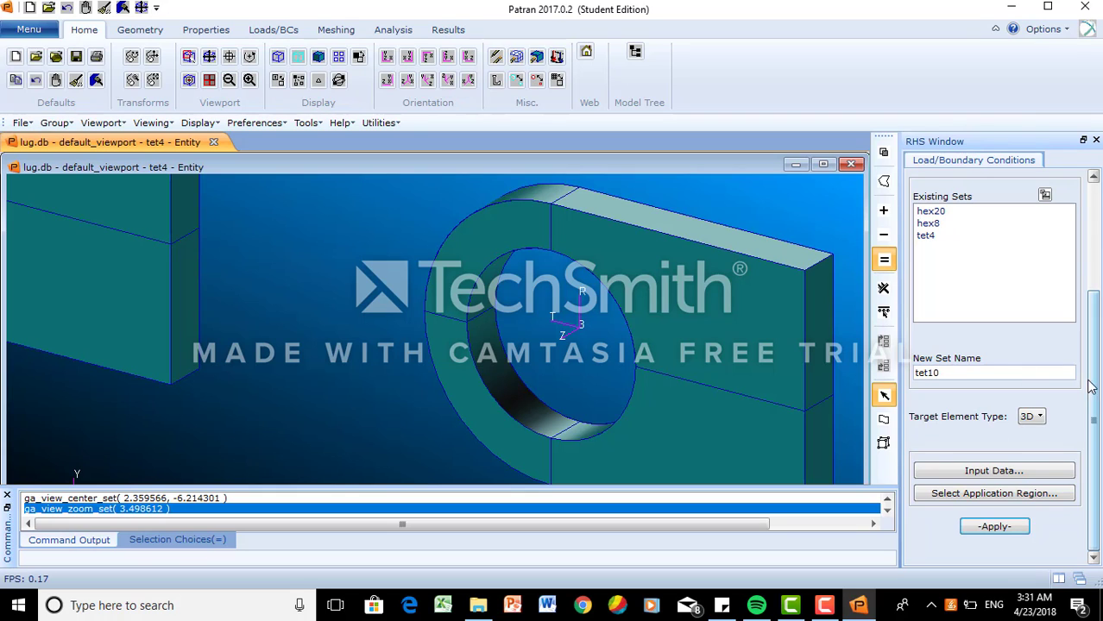
- Use the spatial field sin_pressure_tet10 as the pressure for the tet10 load set
click(1036, 473)
click(766, 324)
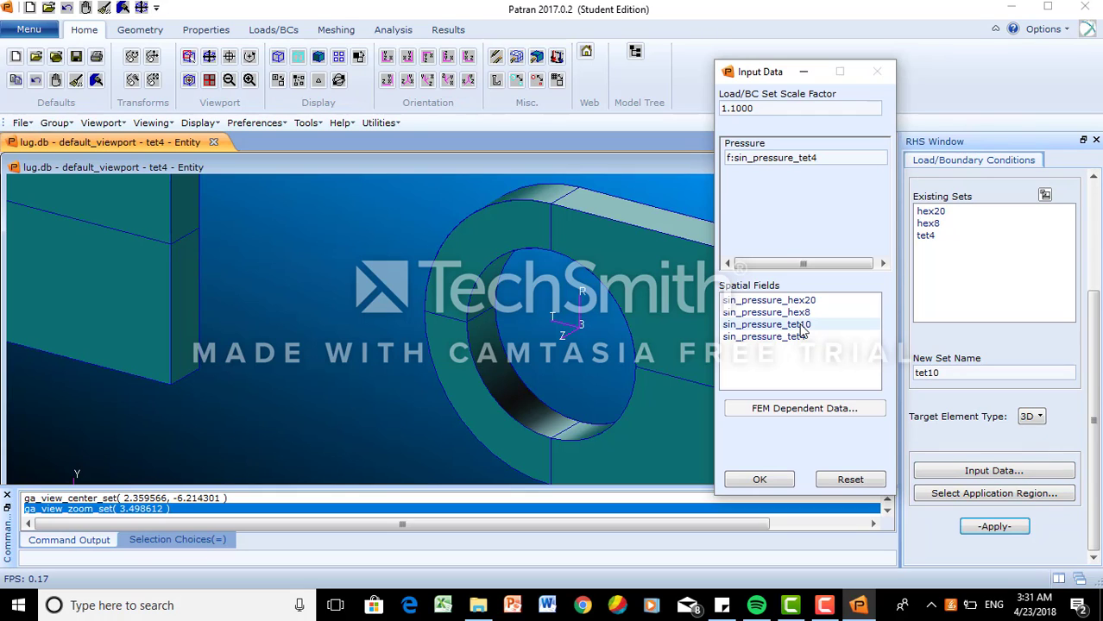
click(759, 480)
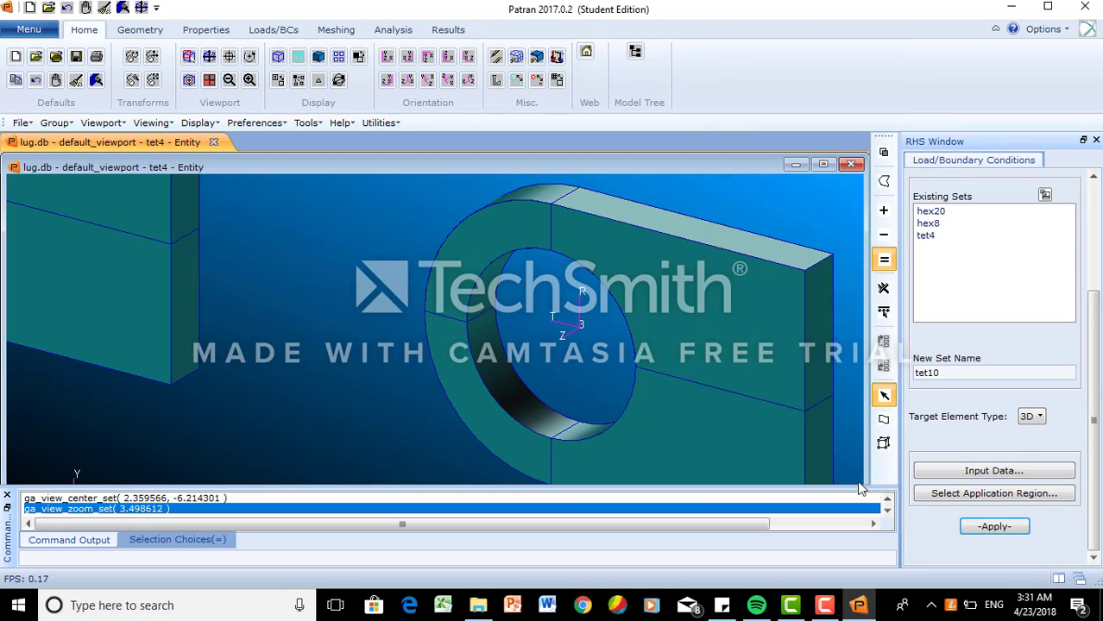
- Assign hole faces Solid 14.3 and 15.2 on the Coord 3 lug as the application region of the tet10 load set
click(920, 493)
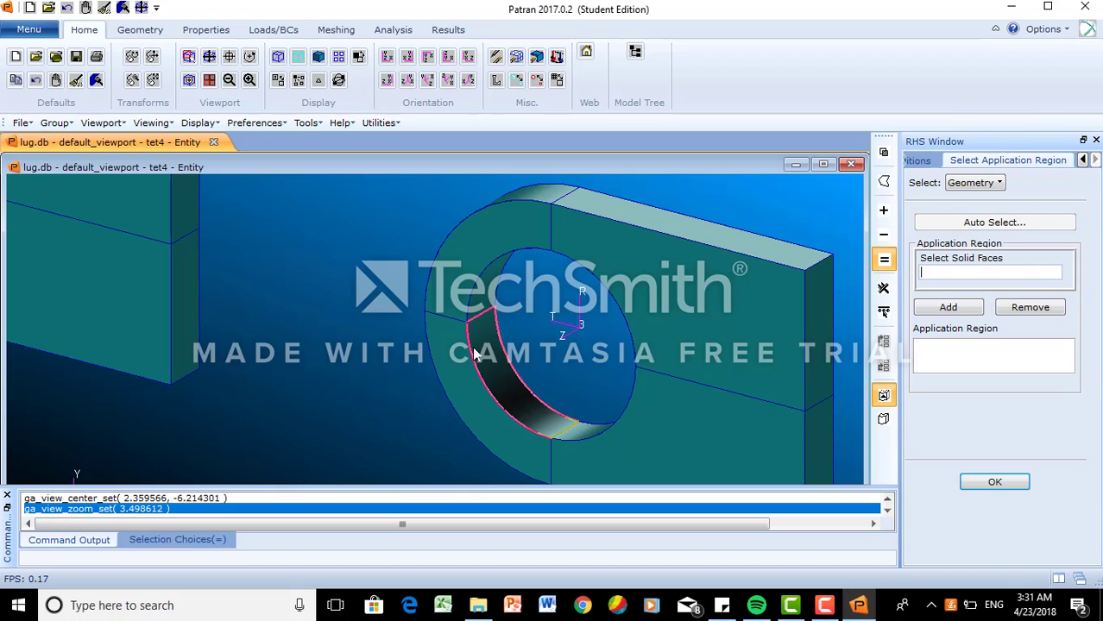
click(492, 296)
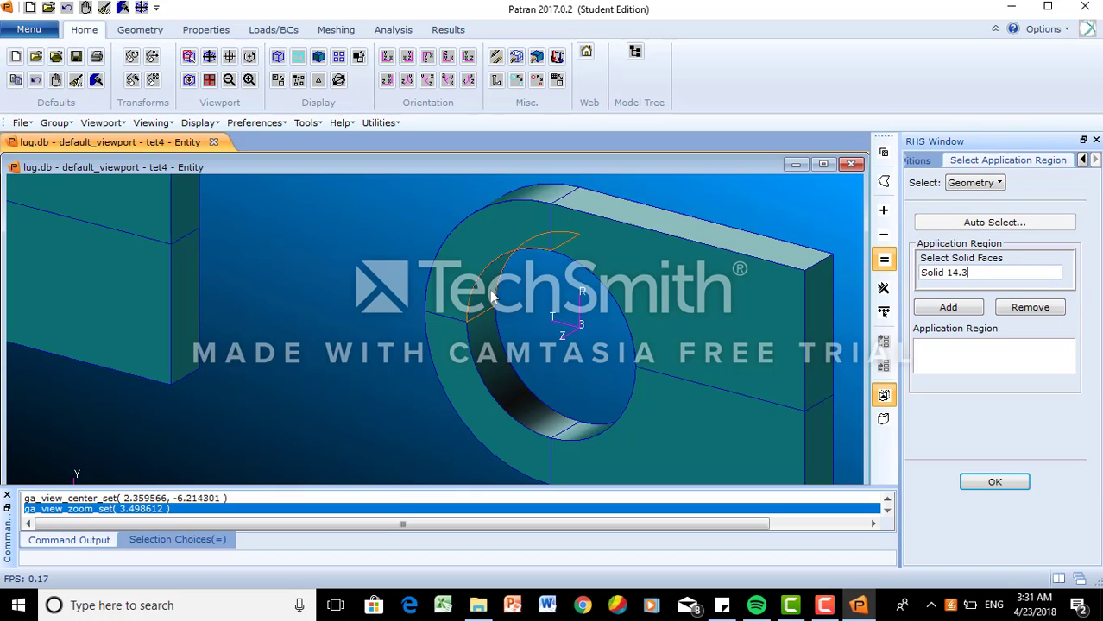
click(494, 353)
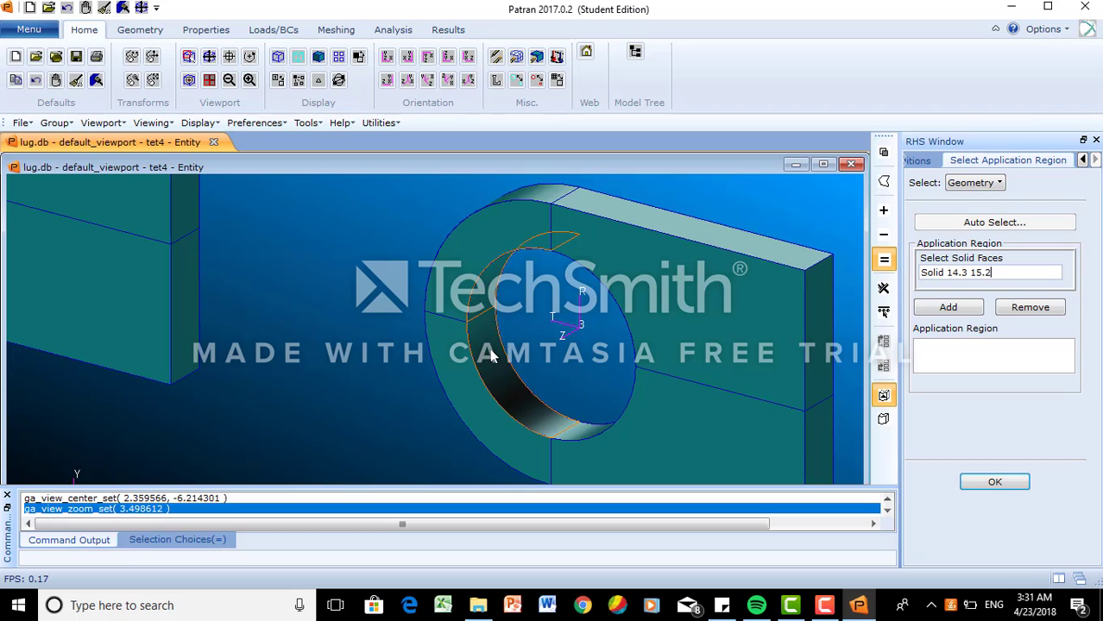
click(972, 314)
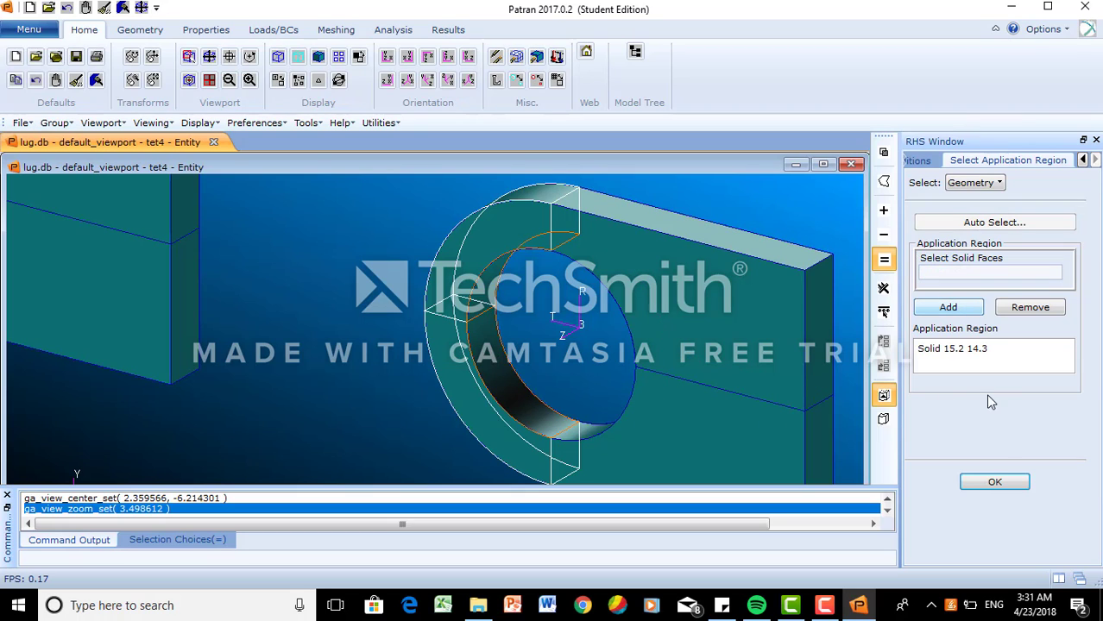
click(1010, 482)
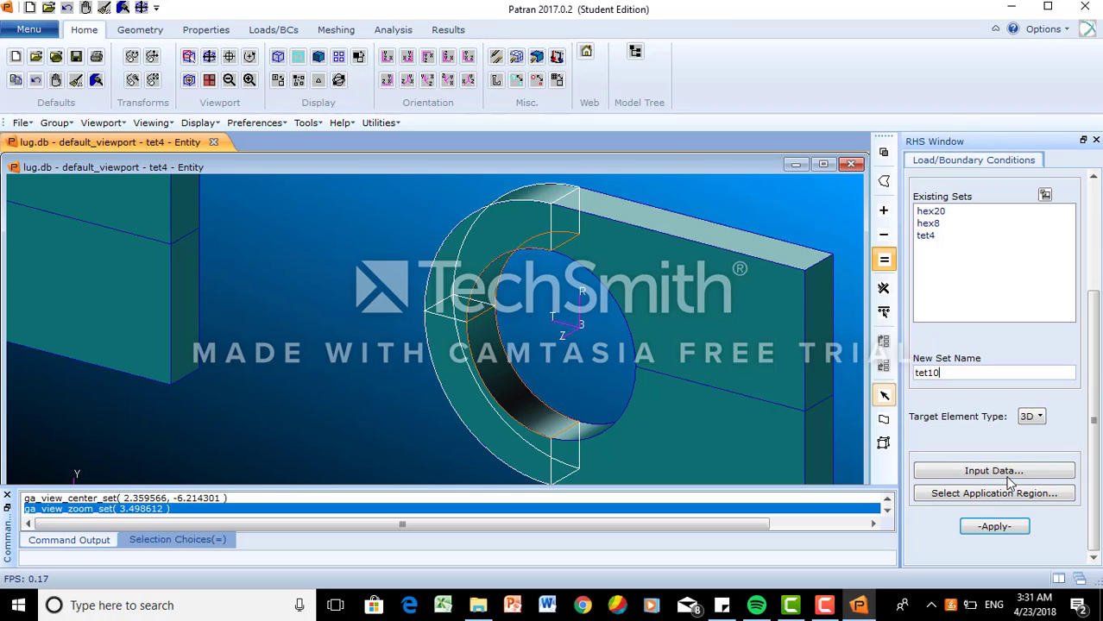
- Create the tet10 pressure load set and undo its creation
click(994, 527)
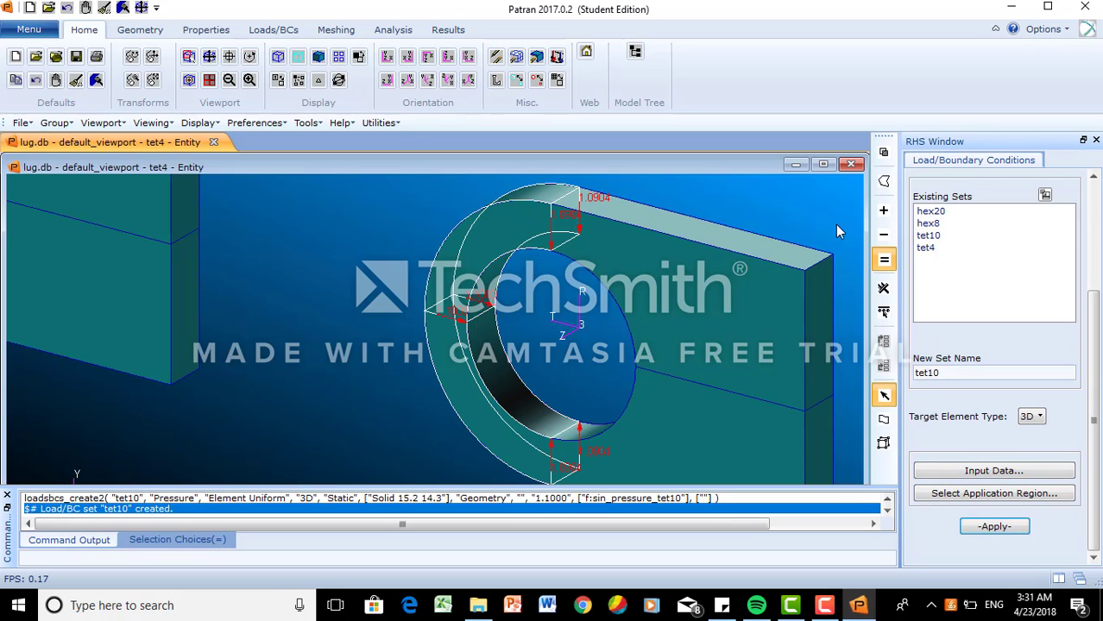
click(213, 58)
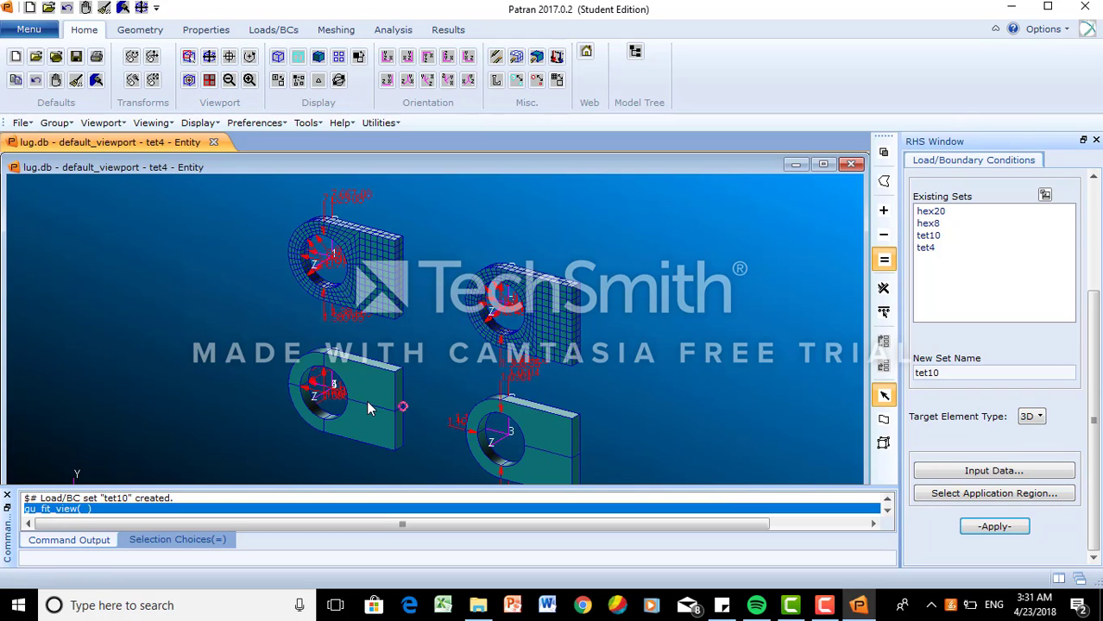
click(35, 80)
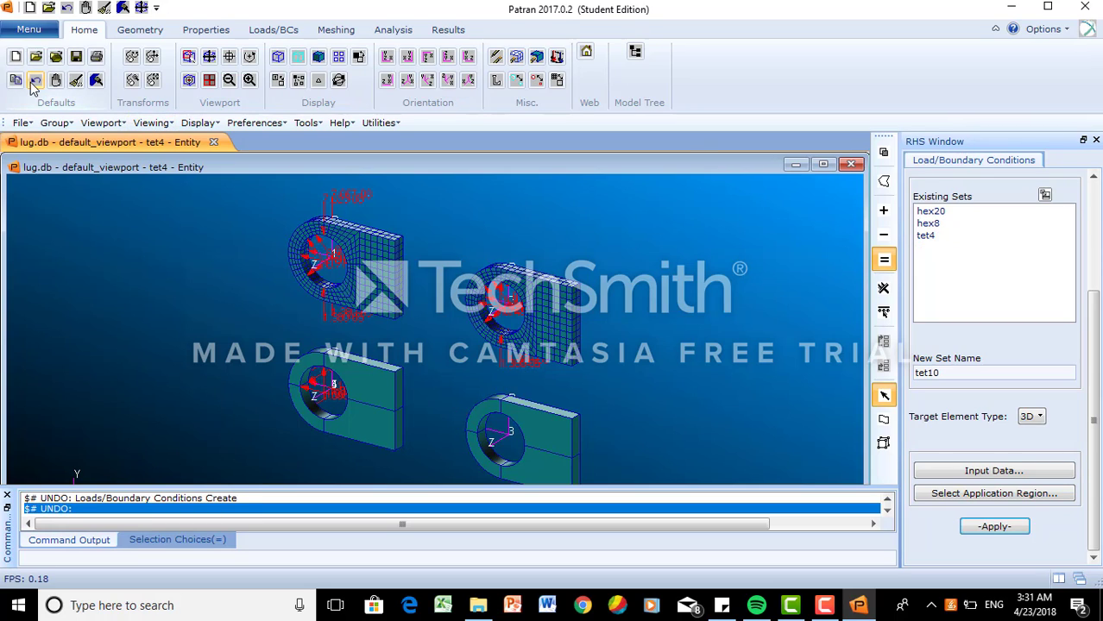
click(35, 80)
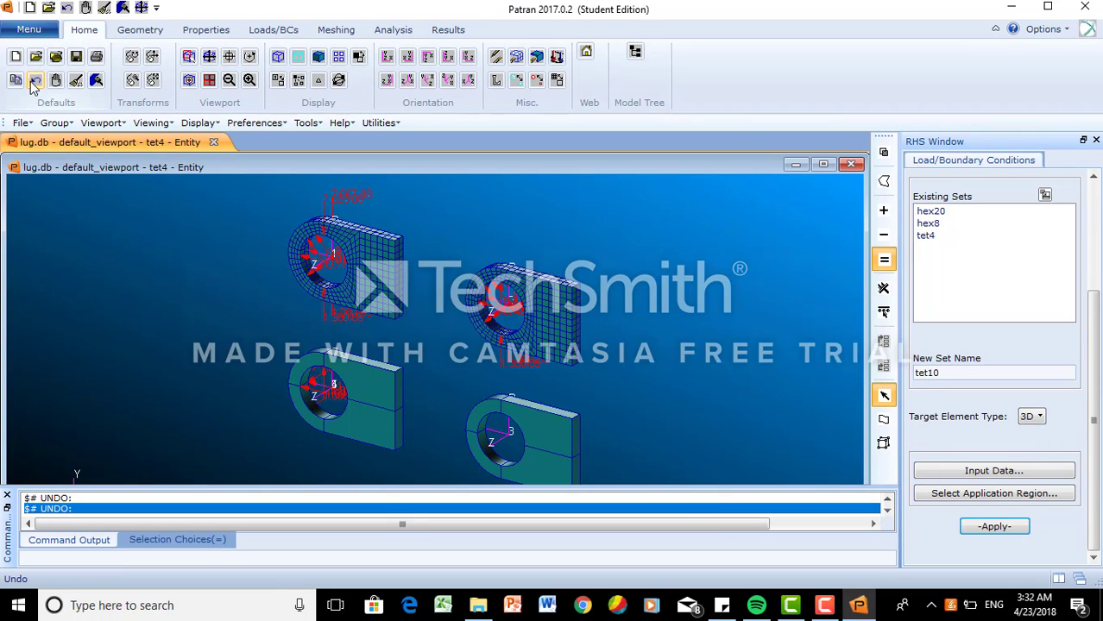
- Create the tet10 pressure set with field sin_pressure_tet10, applied to hole faces Solid 14.3 and 15.2 on the Coord 3 lug
click(941, 471)
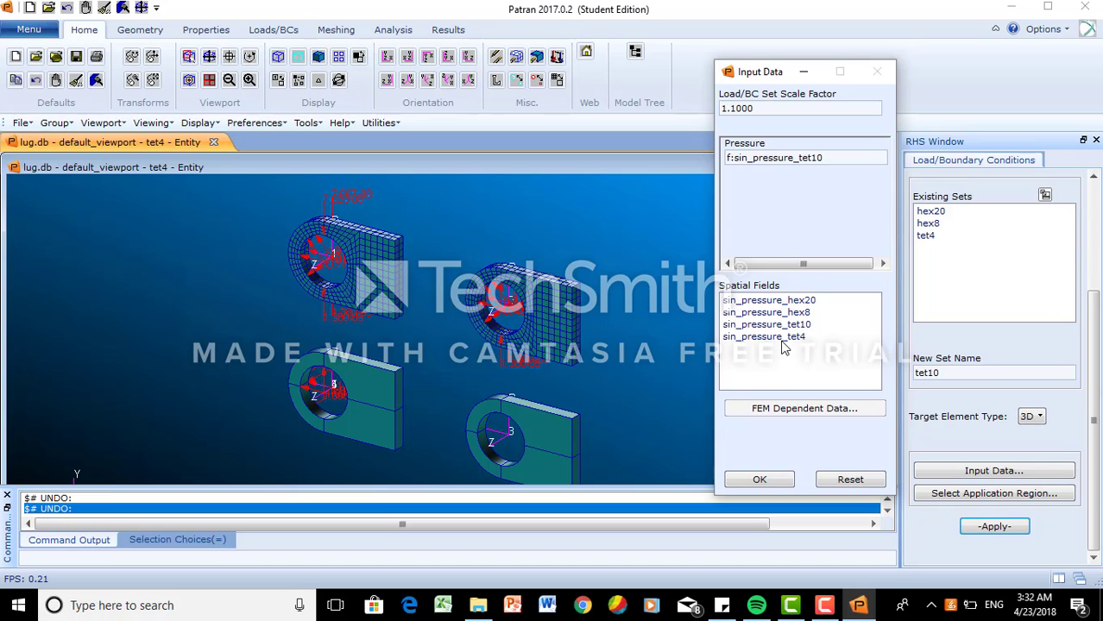
click(768, 483)
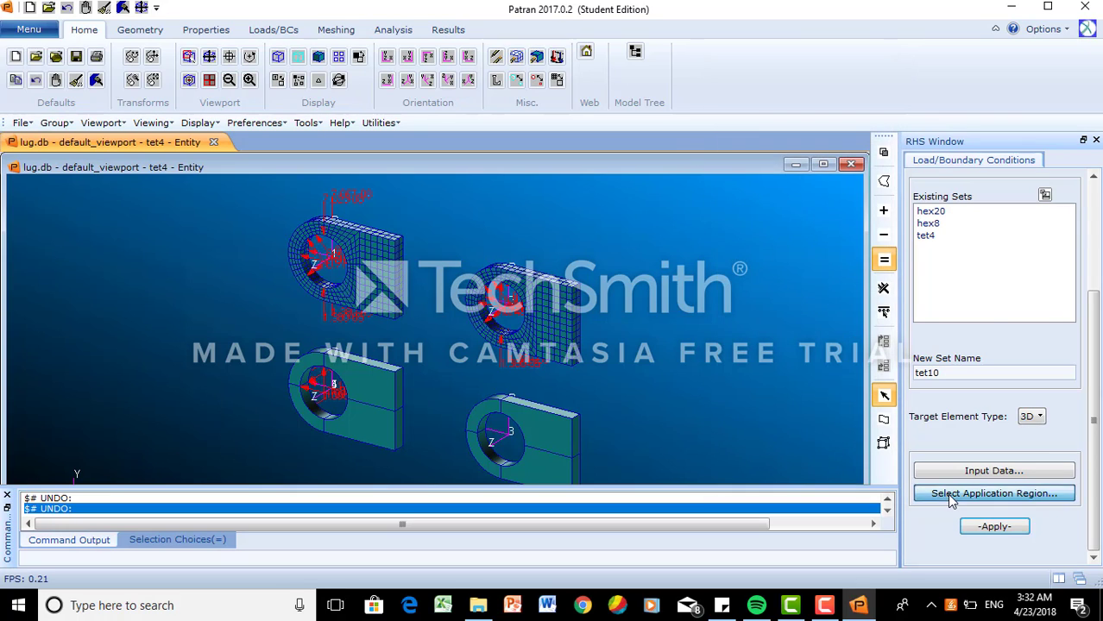
click(949, 498)
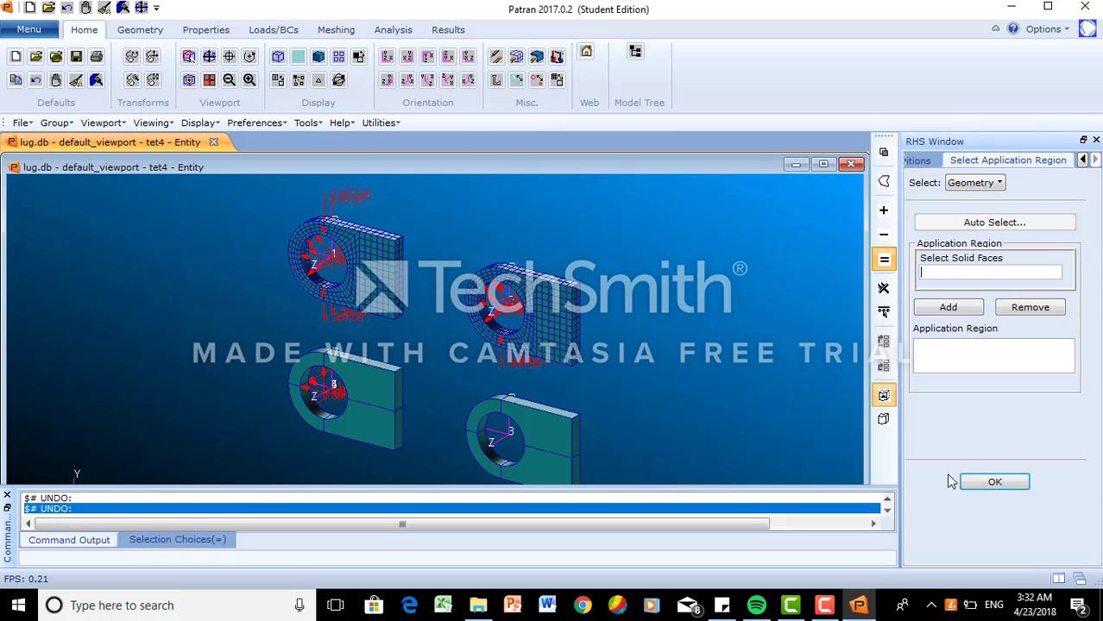
click(489, 425)
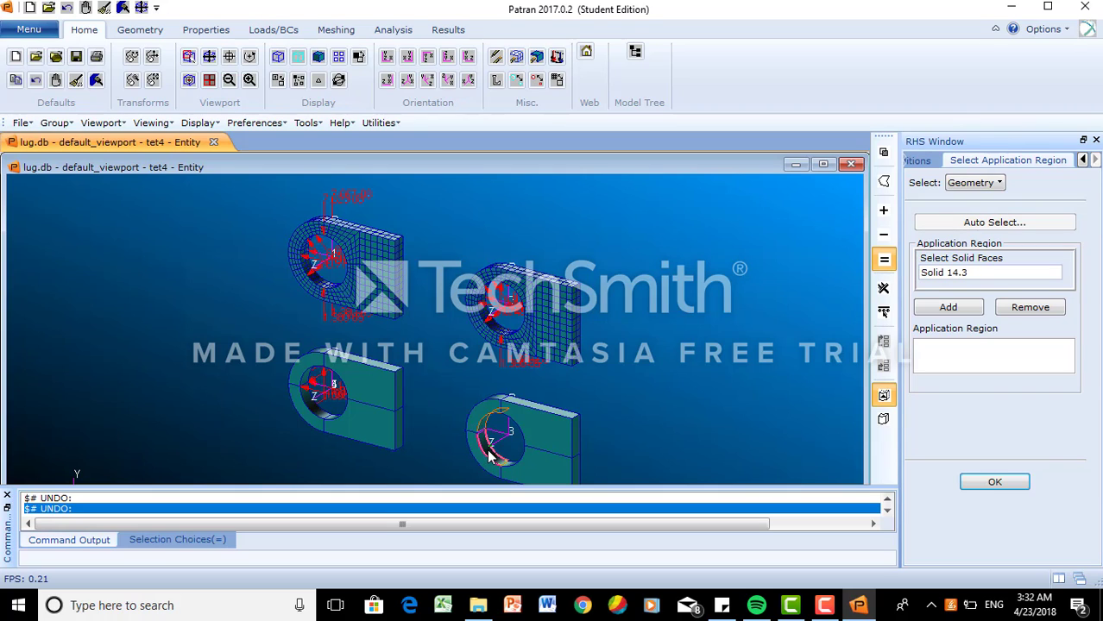
click(488, 457)
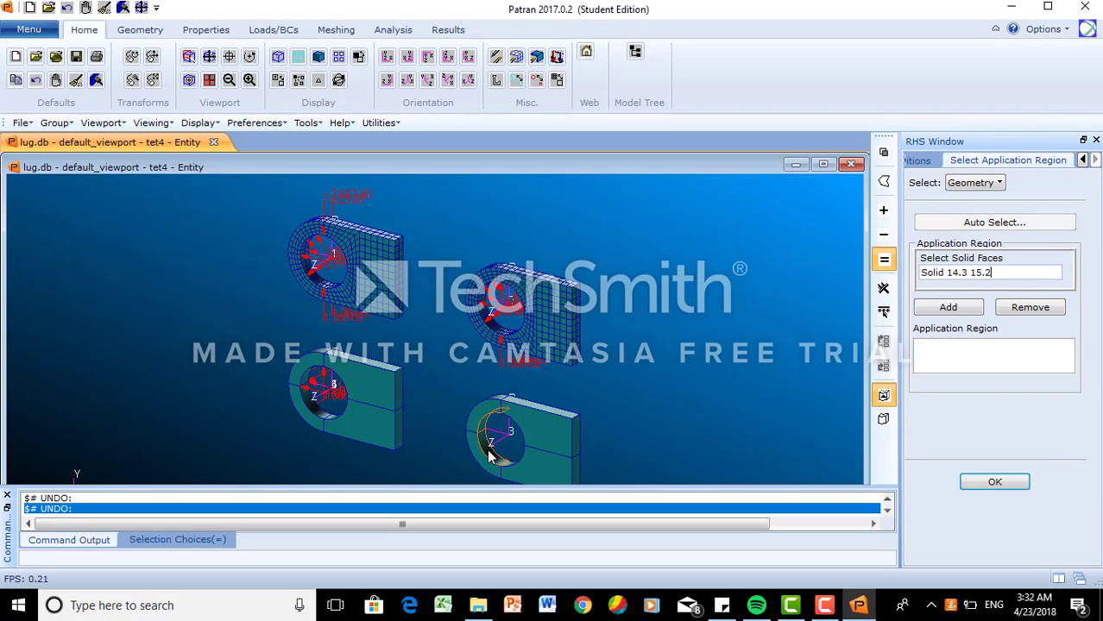
click(938, 312)
click(999, 485)
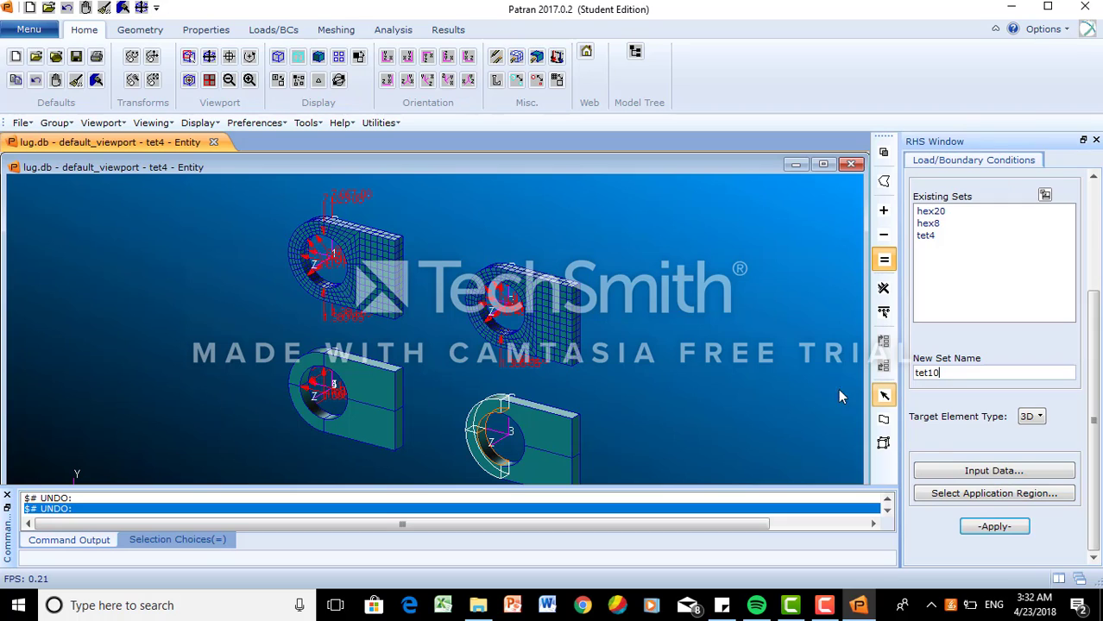
click(994, 526)
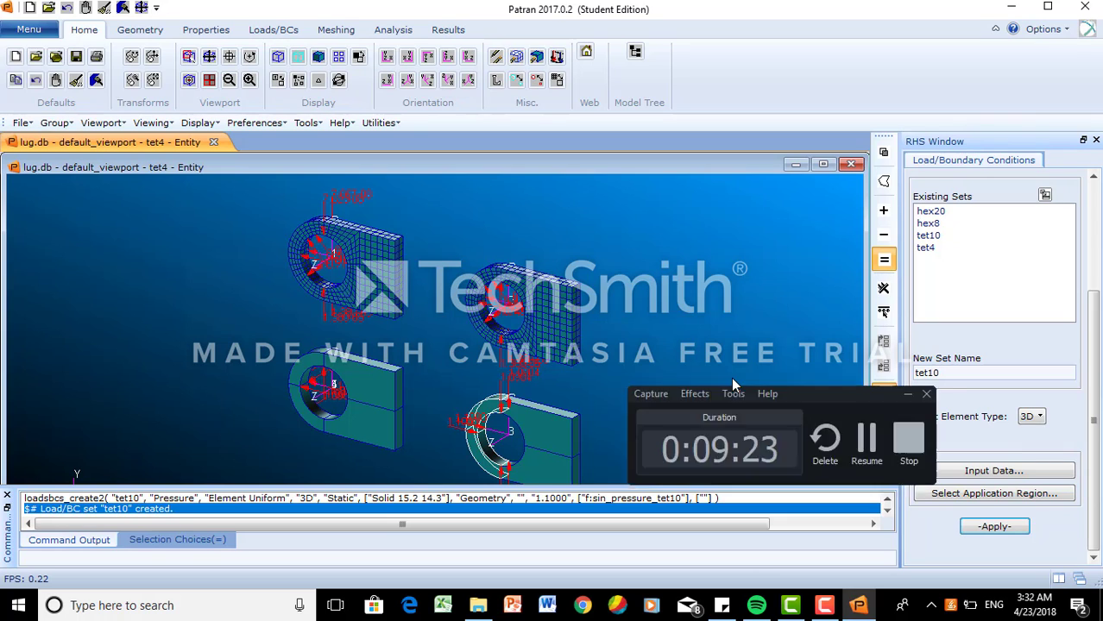
- Start a new nodal displacement set with the standard option and name it constraint
click(285, 29)
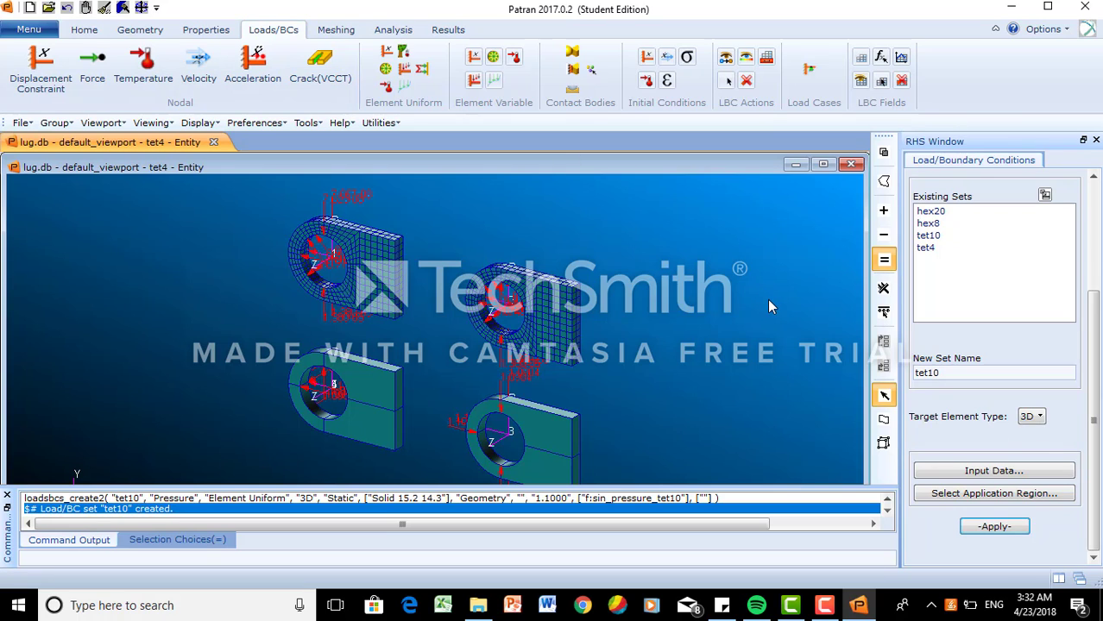
scroll(995, 259, up, 4)
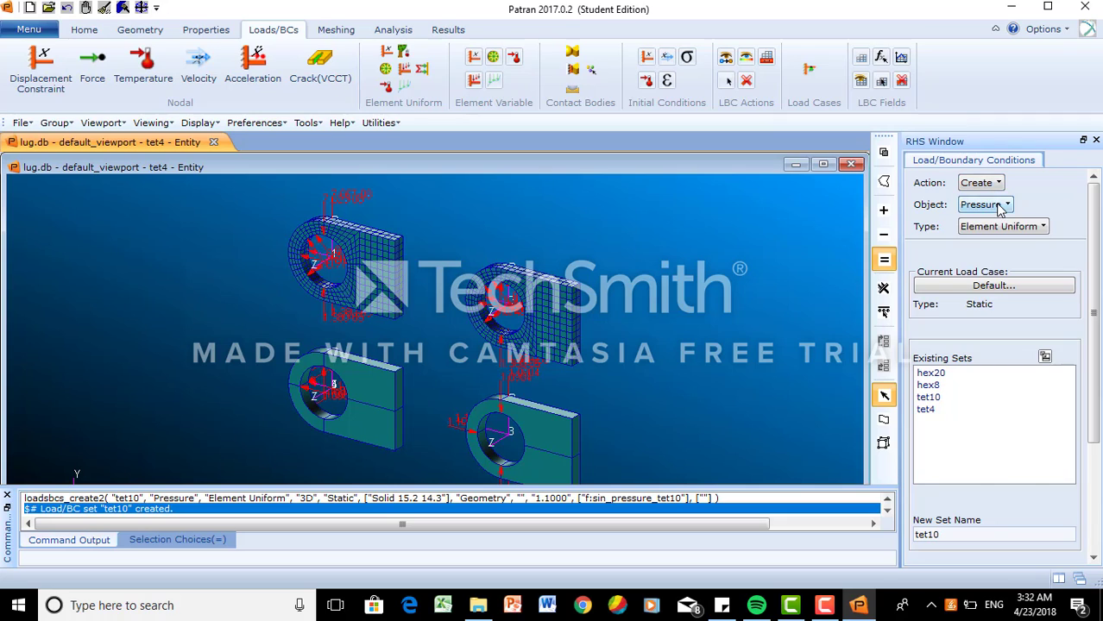
click(983, 205)
click(940, 226)
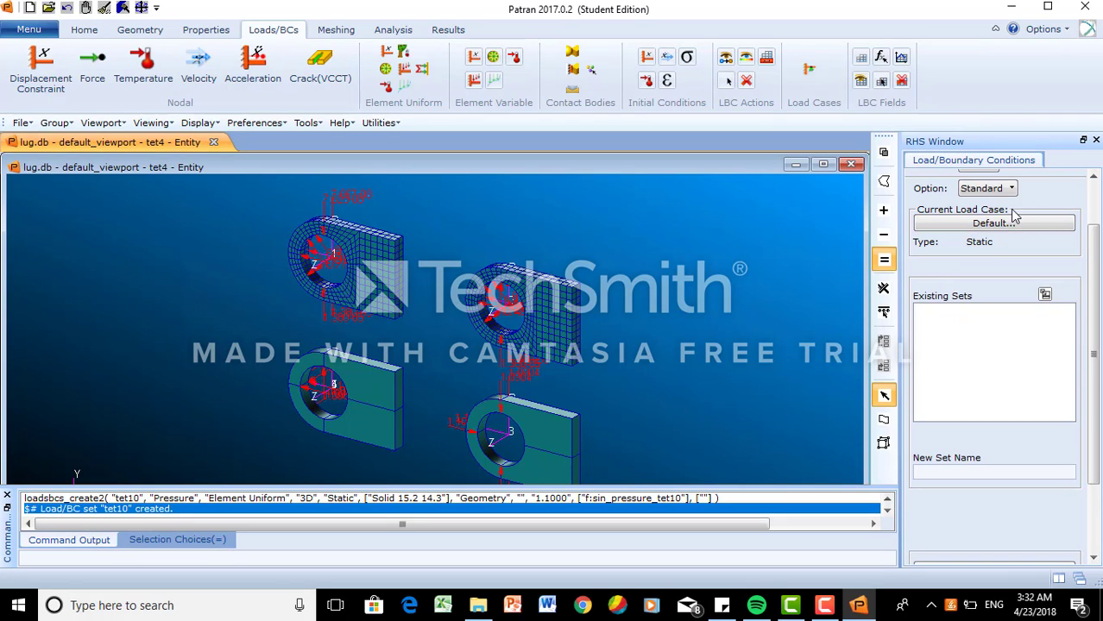
scroll(1011, 222, up, 3)
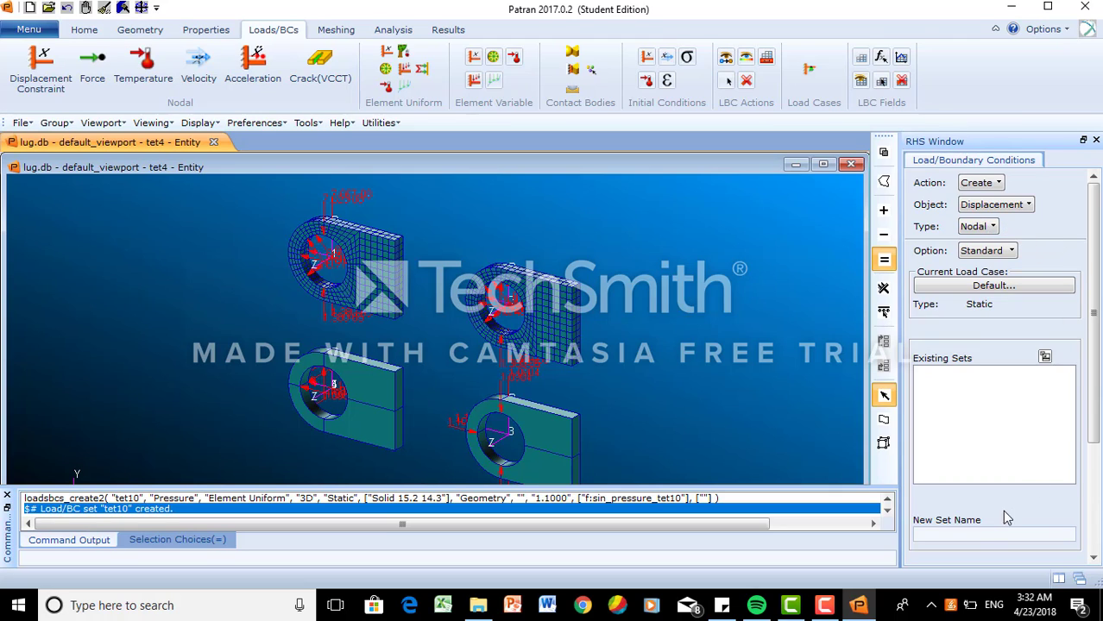
click(977, 533)
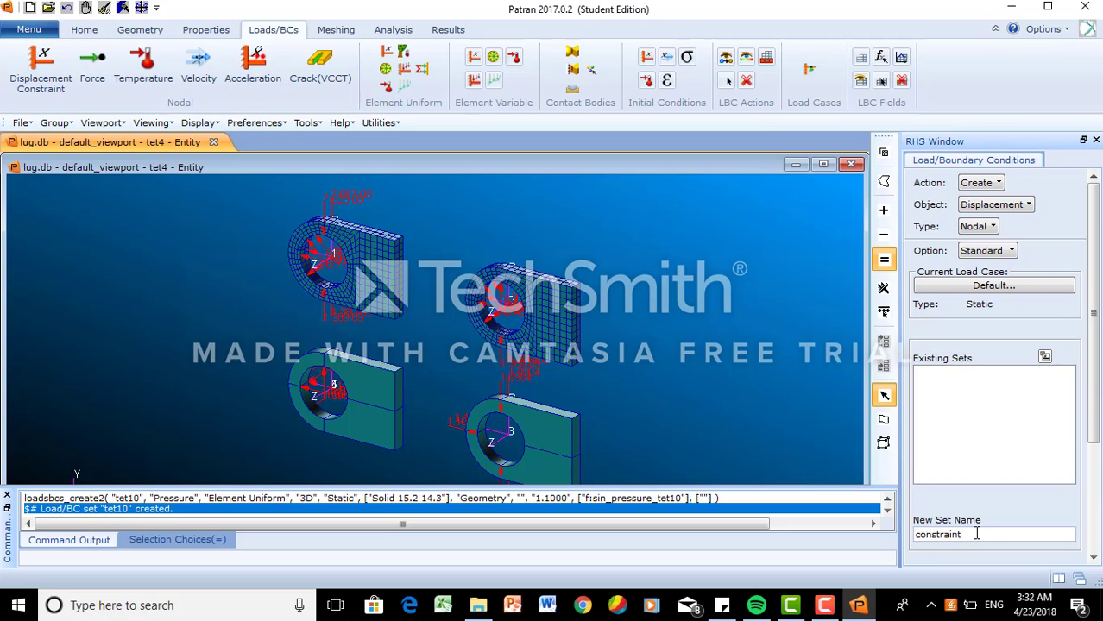
- Set the constraint set's translations to <0 0 0> in the Coord 0 analysis frame
drag(1097, 390, 1096, 461)
click(1018, 533)
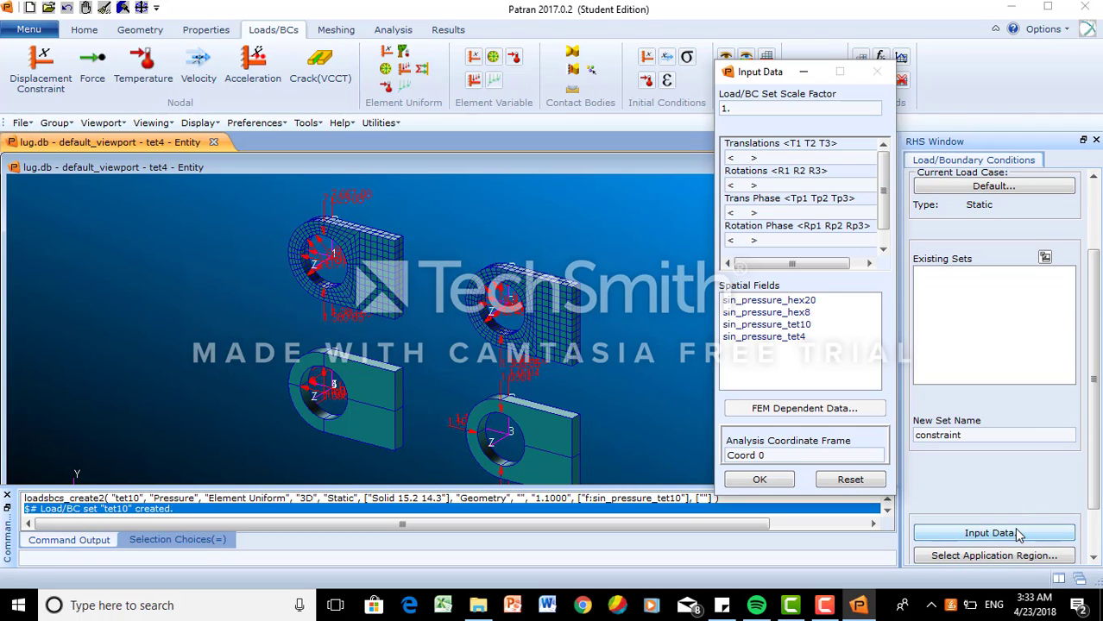
click(752, 156)
key(BackSpace)
key(BackSpace)
key(BackSpace)
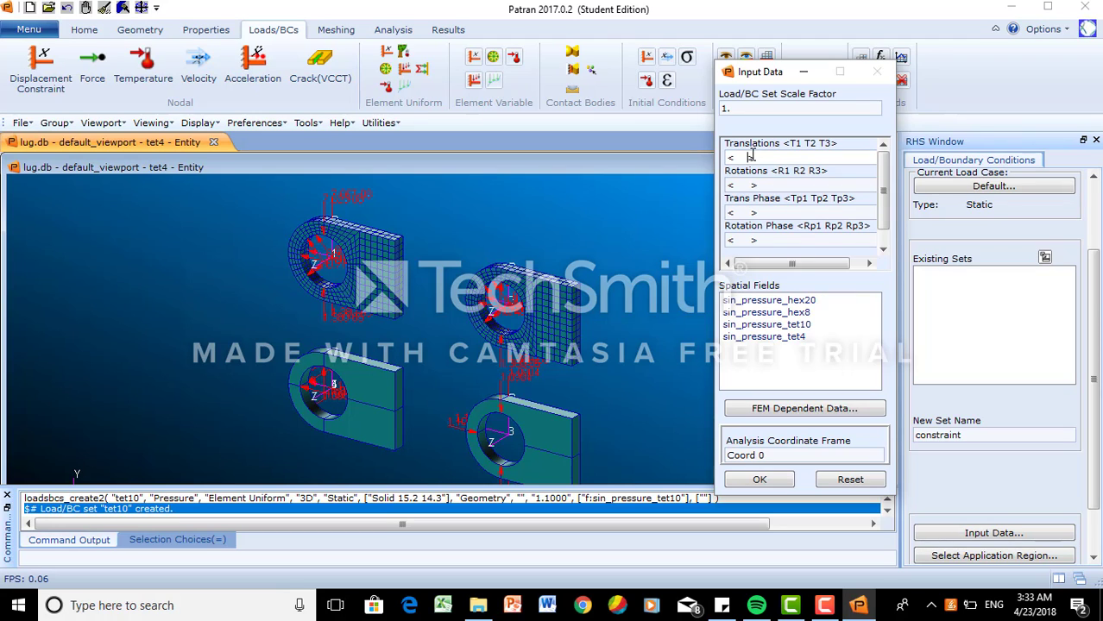
text(0 0)
click(761, 480)
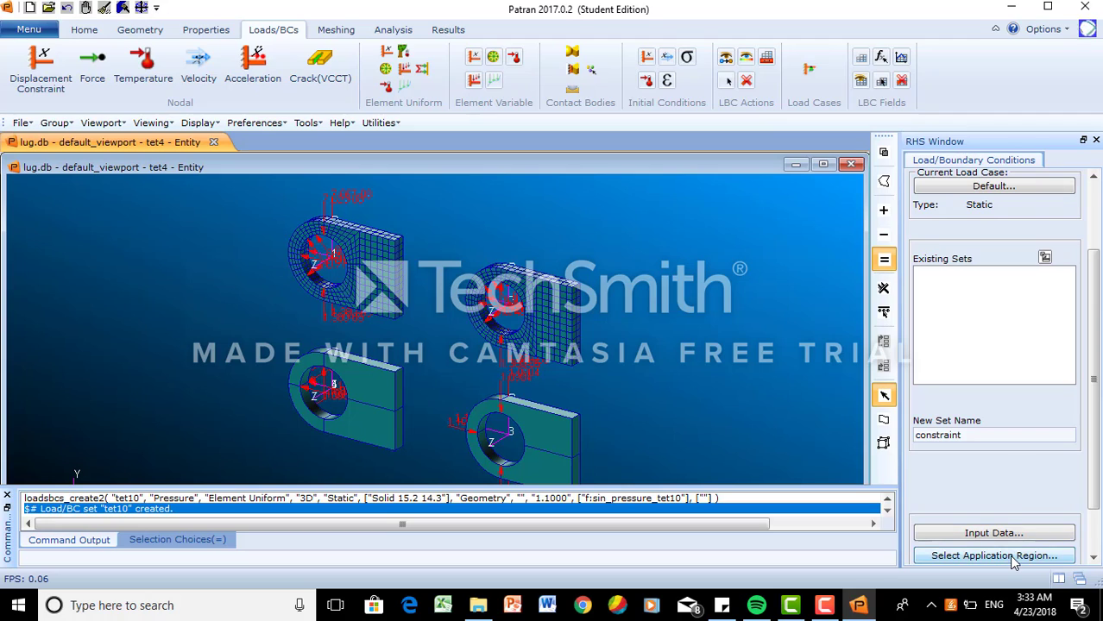
- For the constraint's application region, select the flat end faces of both meshed lugs, Solid 37.2, 32.4, 27.2 and 22.4
click(1011, 555)
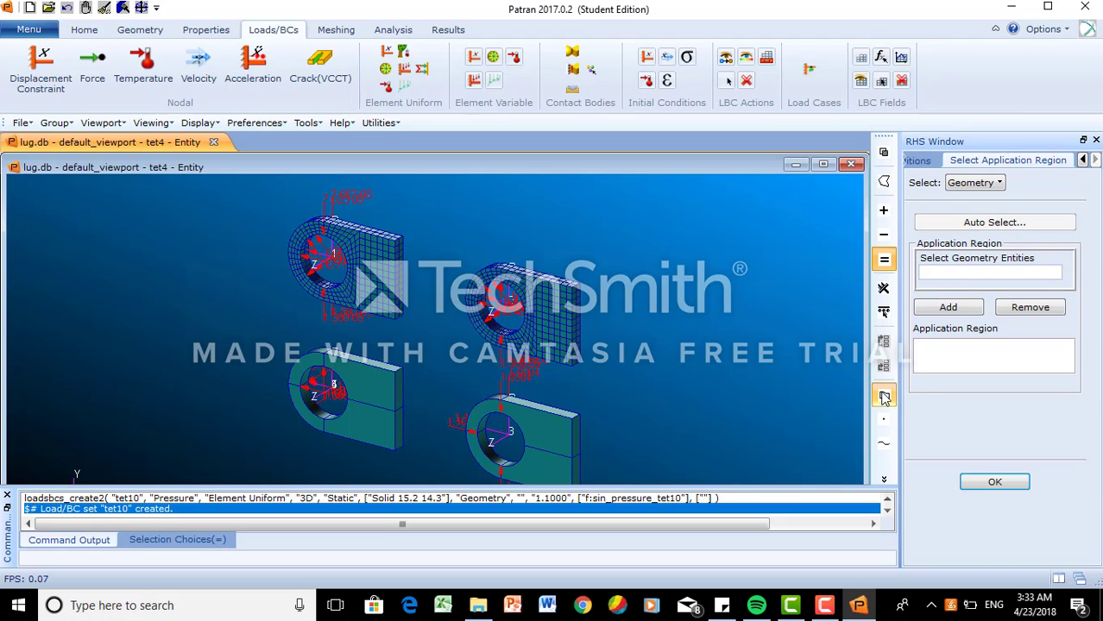
click(884, 397)
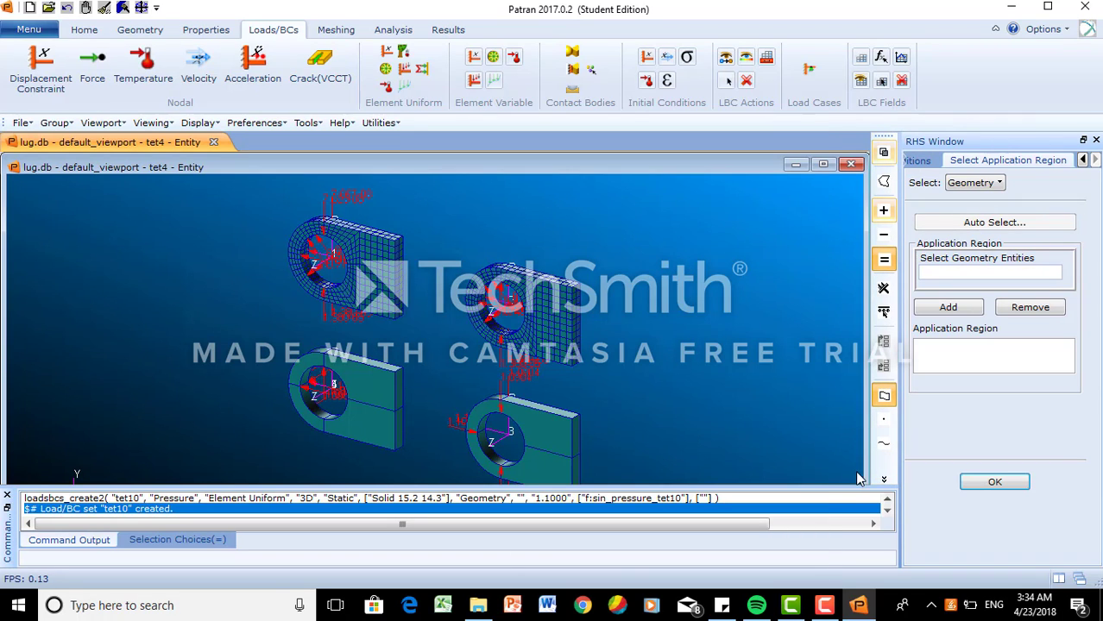
click(883, 481)
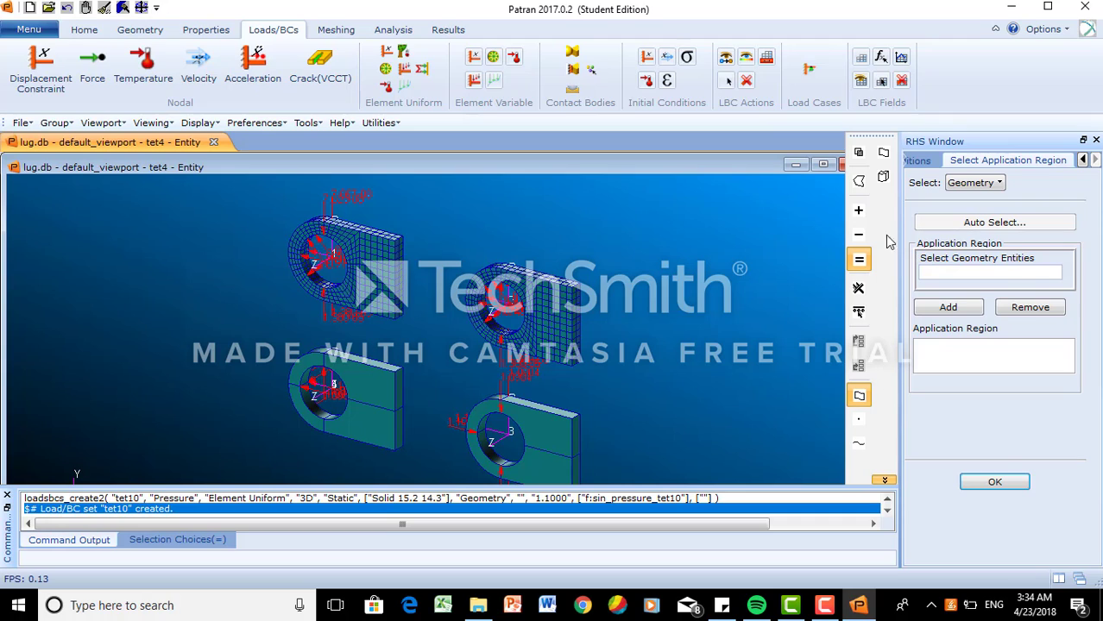
click(883, 156)
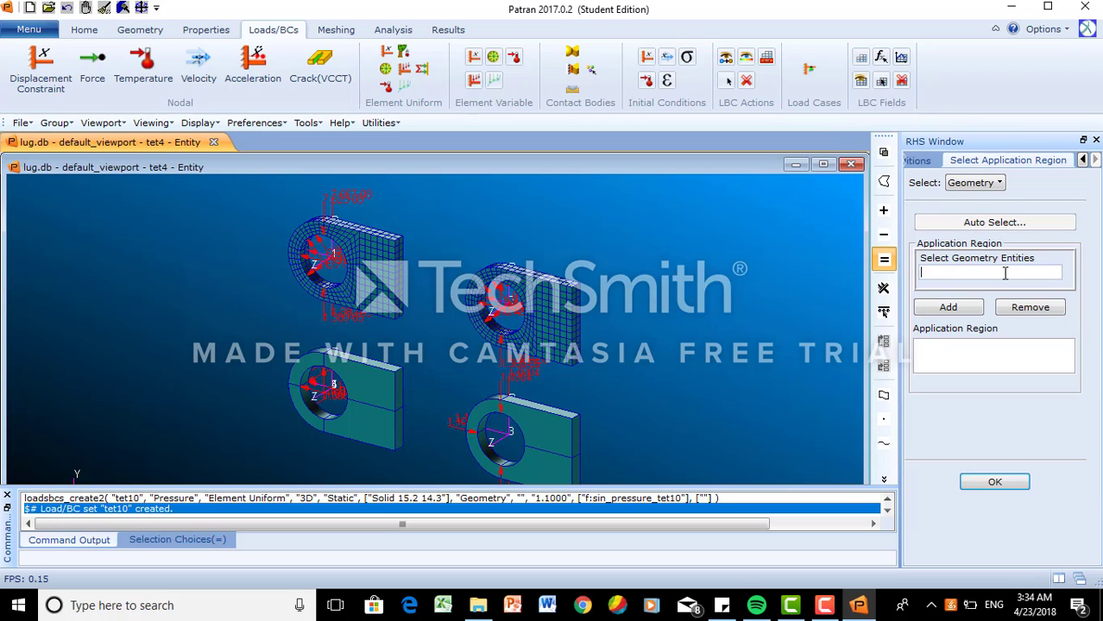
click(578, 300)
shift+click(579, 337)
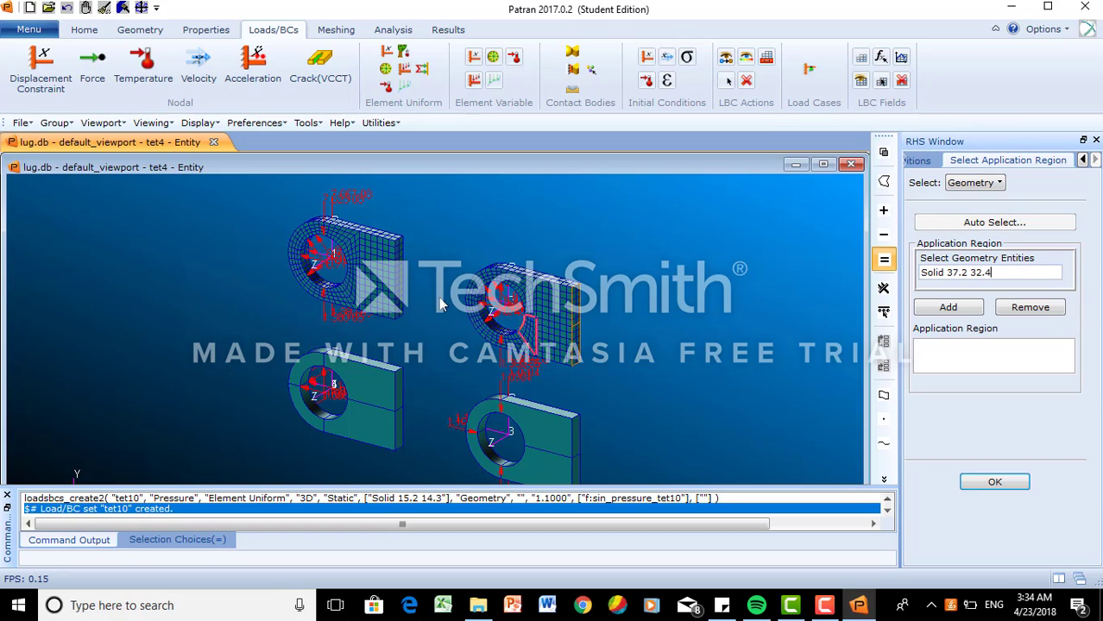
shift+click(400, 300)
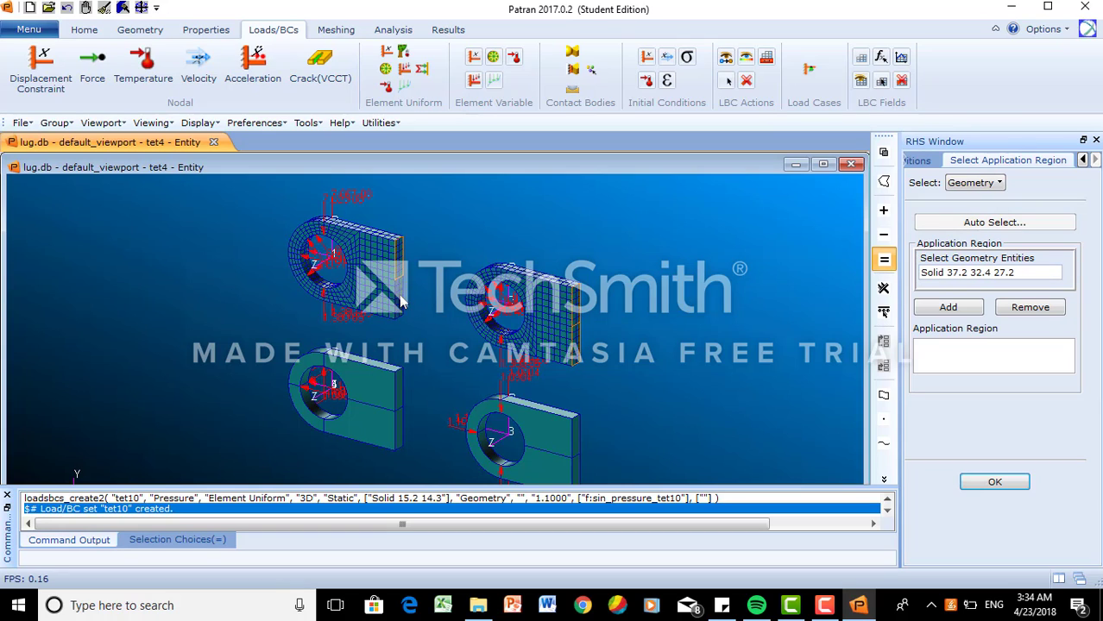
shift+click(401, 300)
- Add end faces Solid 8.5, 9.3, 12.5 and 13.3 of the two unmeshed lugs to the region and create the constraint set
shift+click(401, 387)
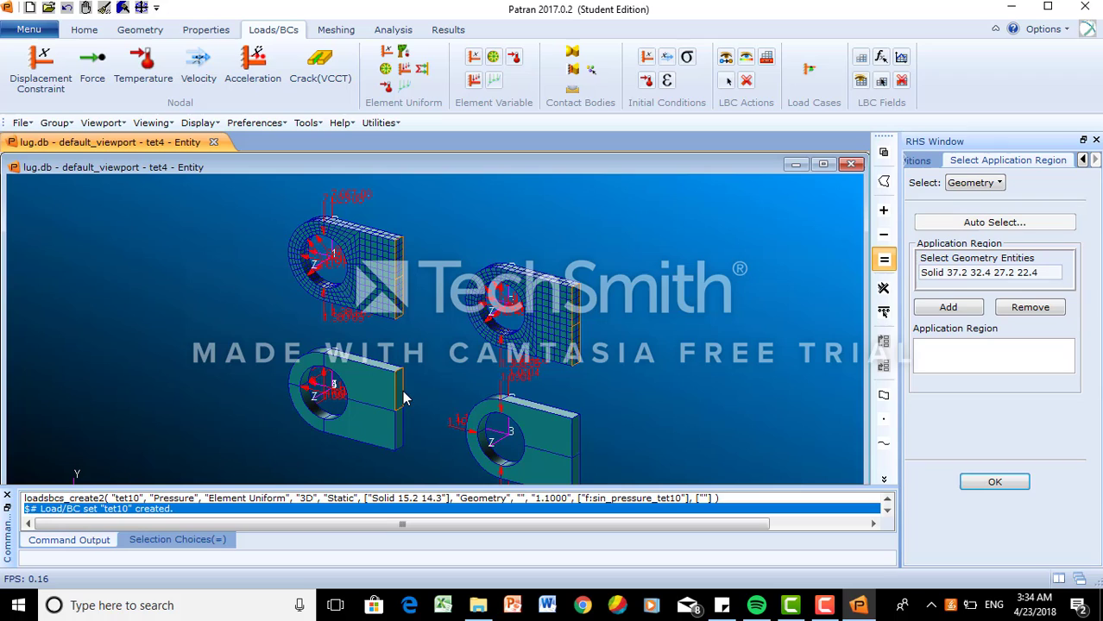
shift+click(401, 438)
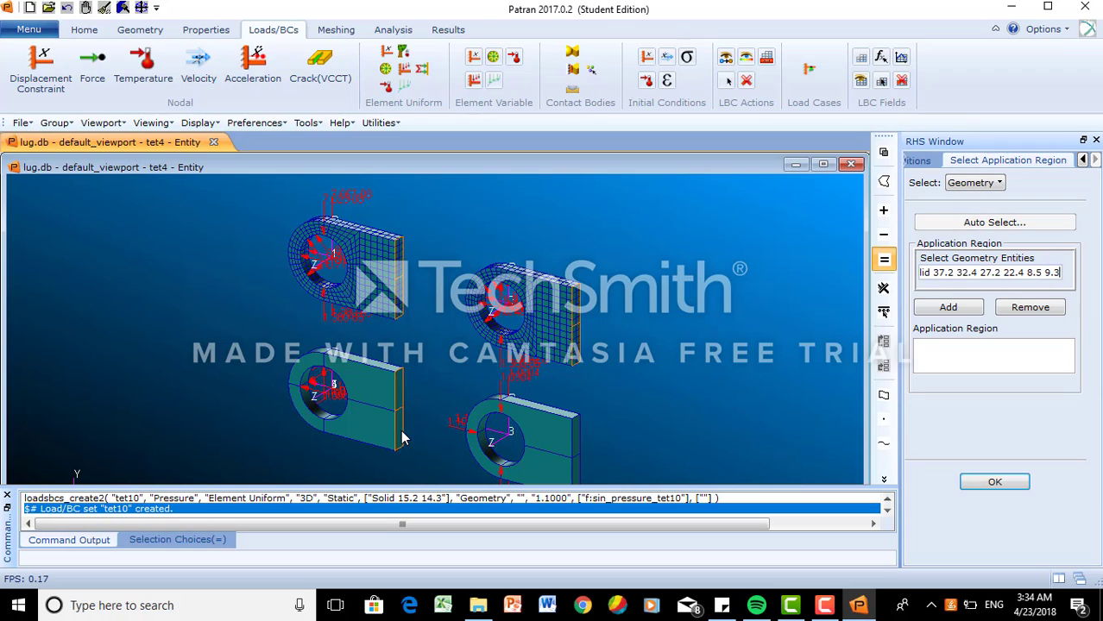
shift+click(578, 443)
shift+click(577, 471)
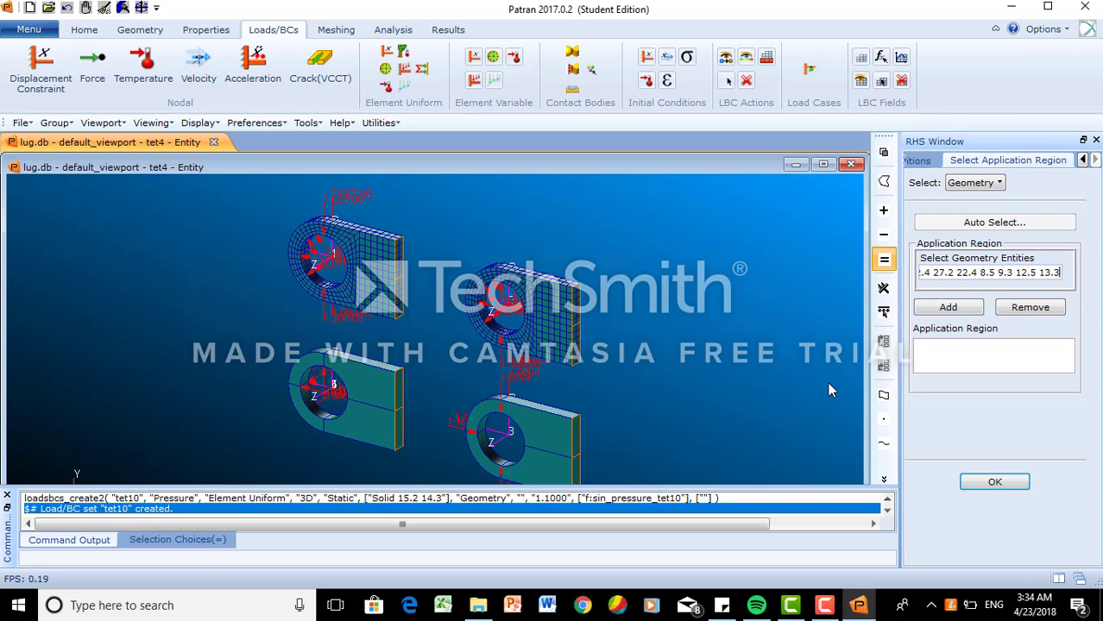
click(945, 309)
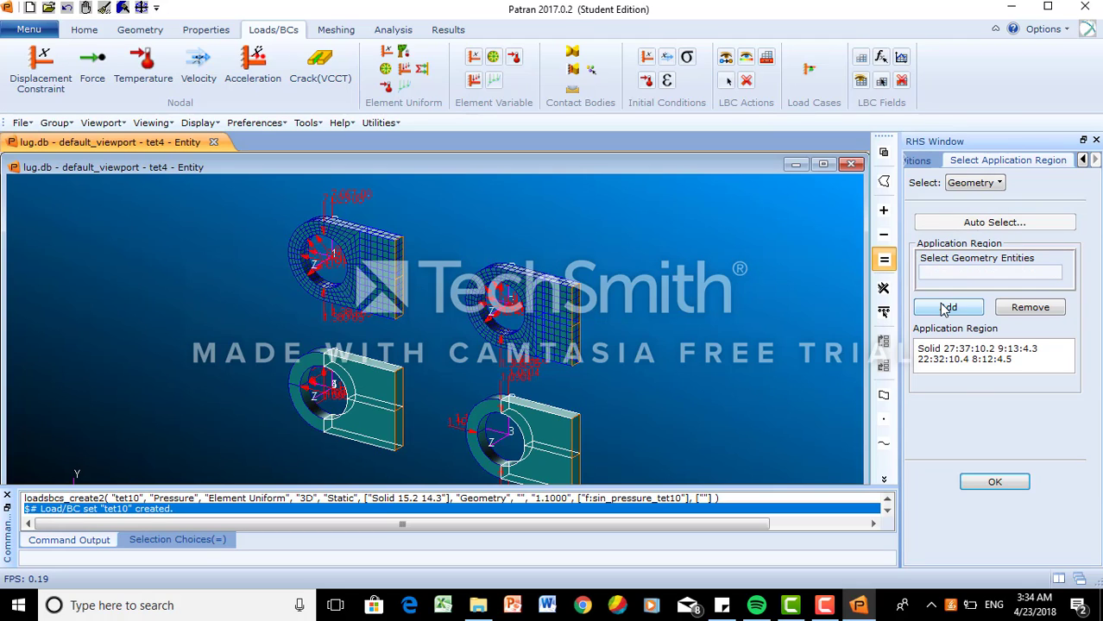
click(994, 481)
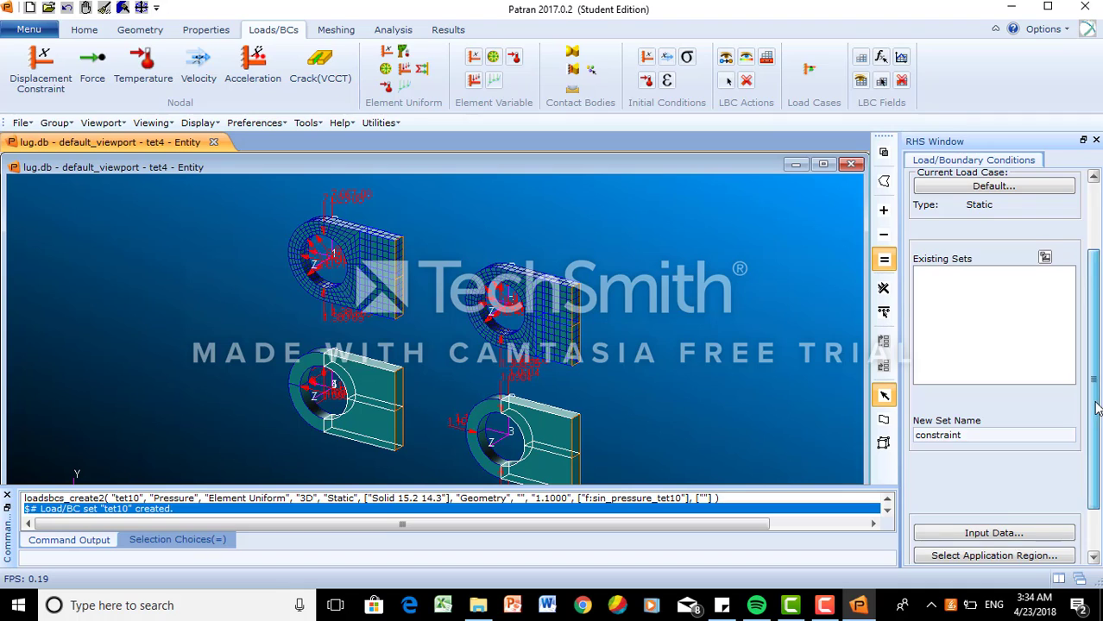
scroll(1097, 409, down, 2)
click(1001, 527)
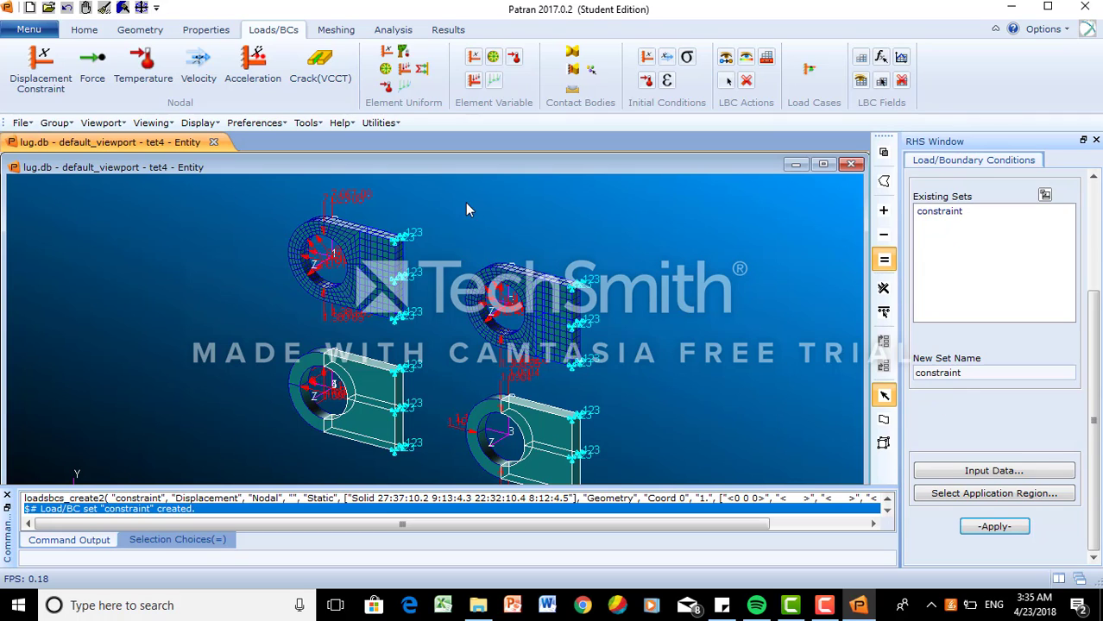
- Start a new isotropic material with manual input and name it Aluminum
click(30, 30)
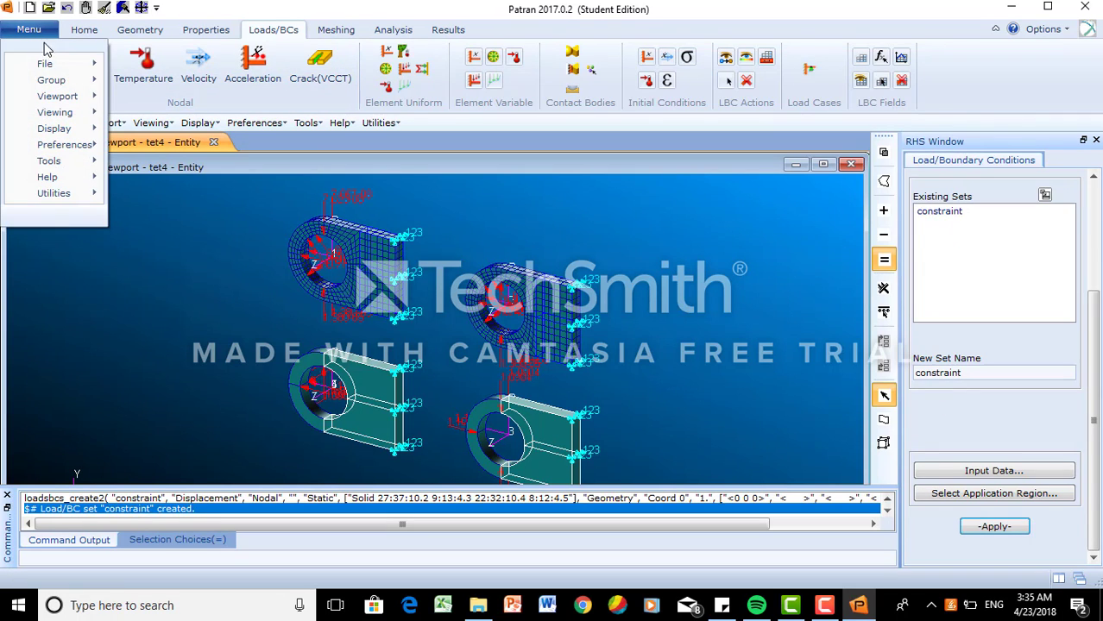
mouse_move(68, 72)
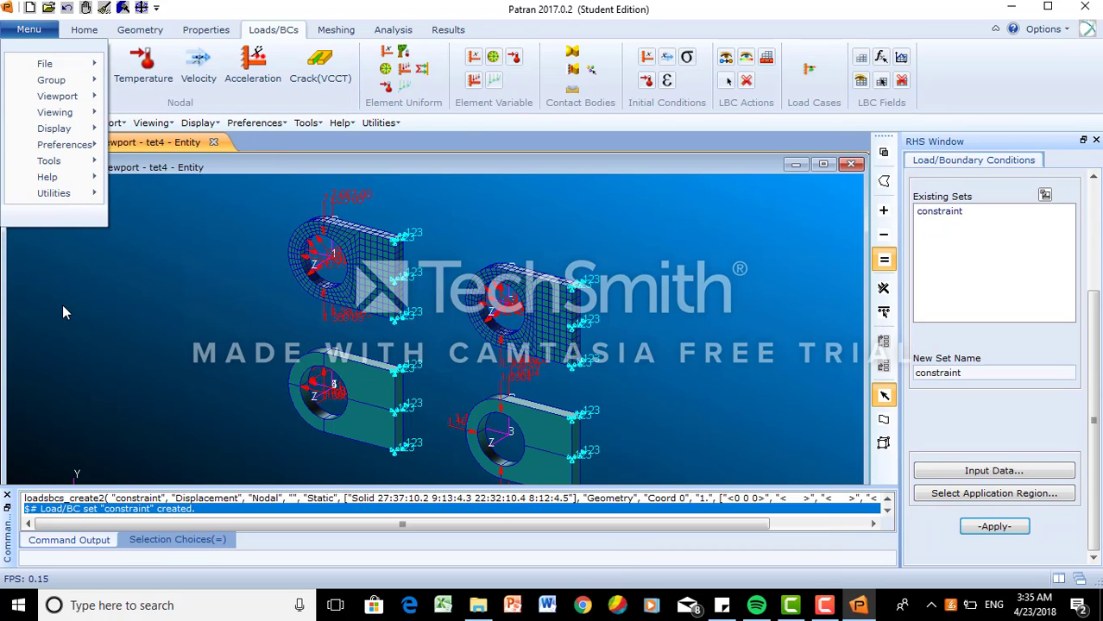
click(186, 28)
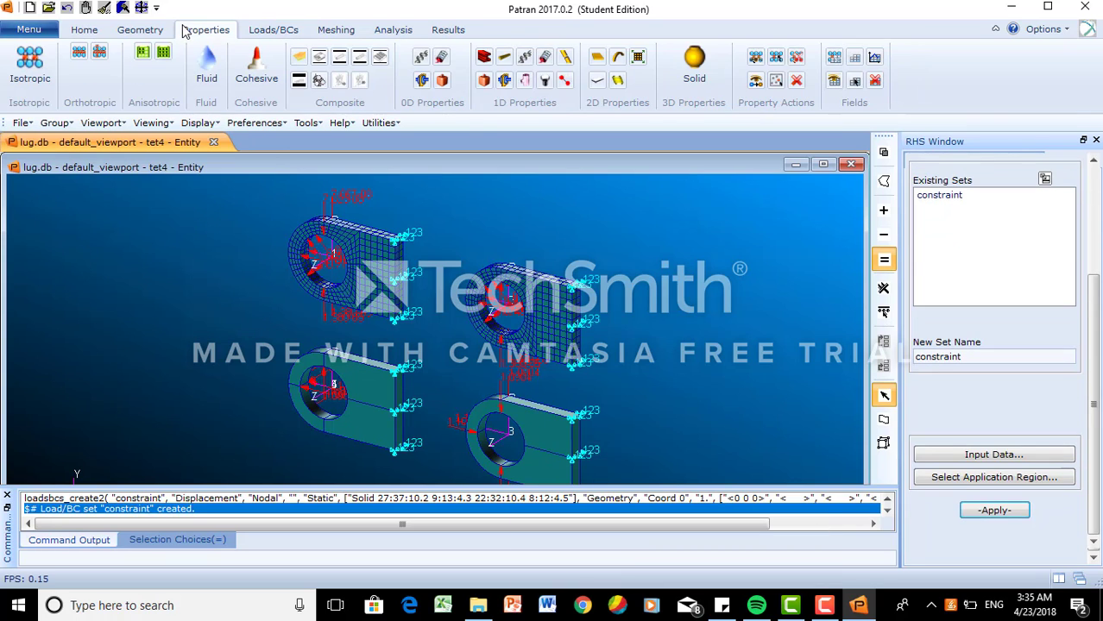
click(30, 69)
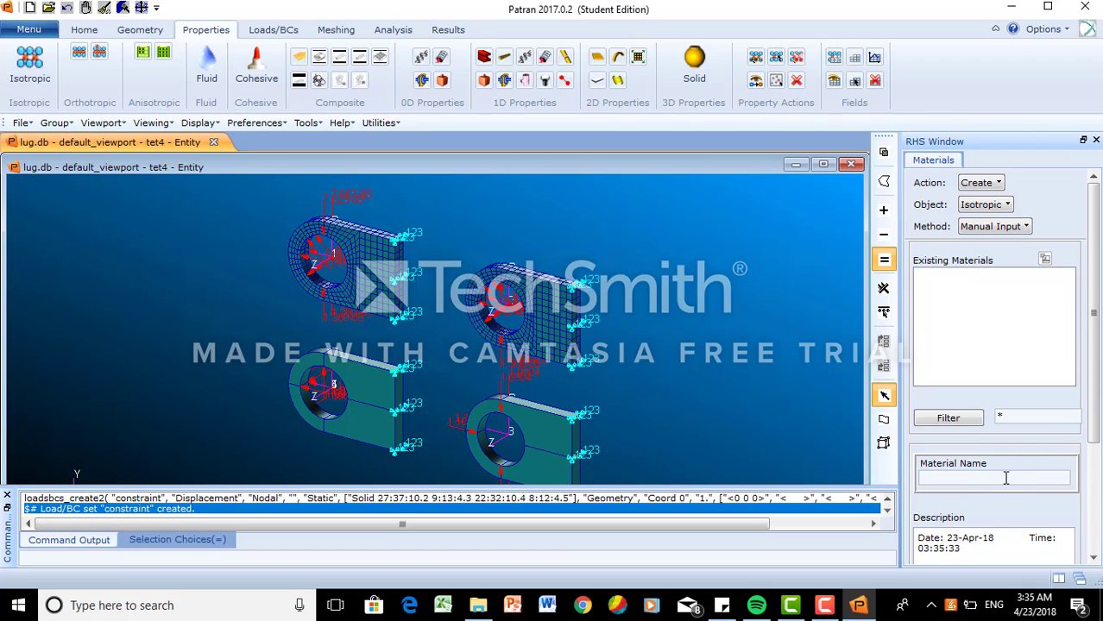
click(971, 477)
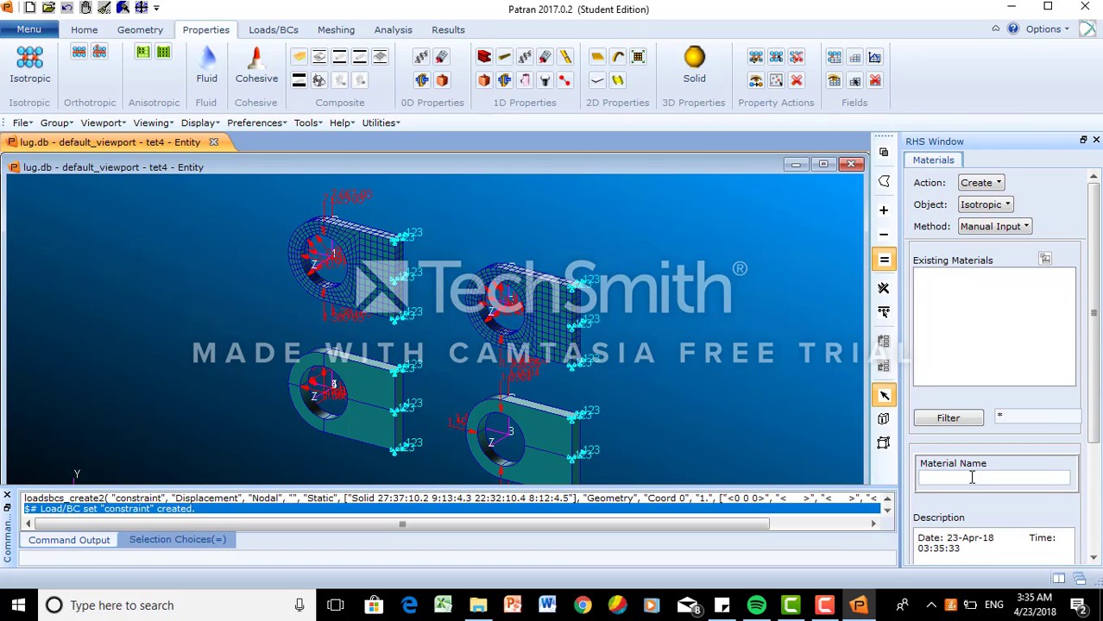
text(Aluminum)
- Give Aluminum a linear elastic model with elastic modulus 10E6 and Poisson ratio 0.3, and create the material
scroll(1095, 418, down, 3)
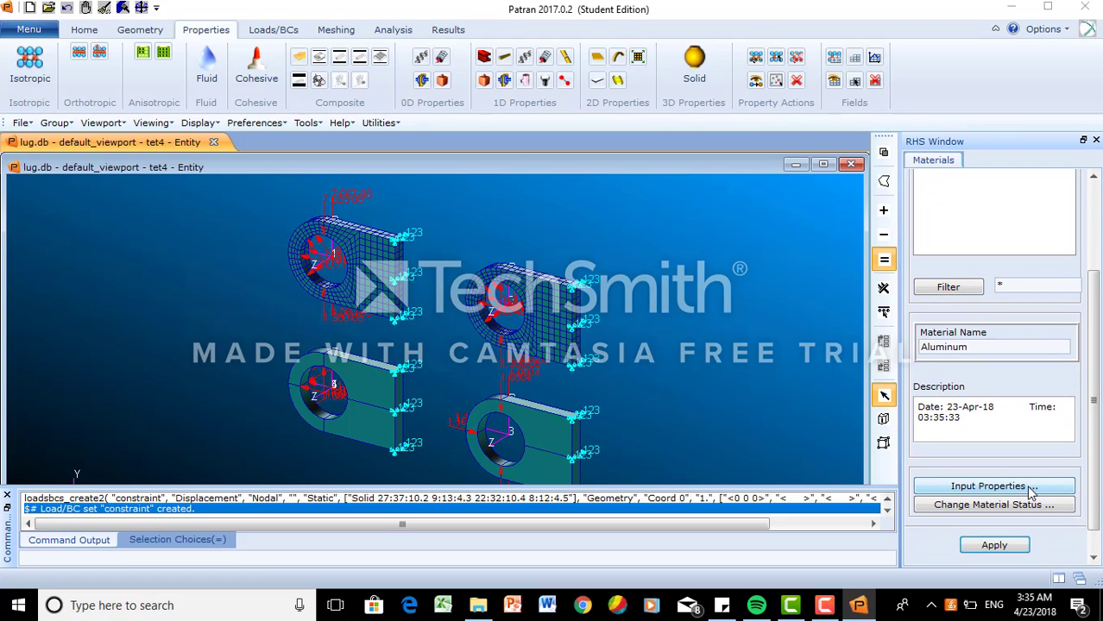
click(1030, 487)
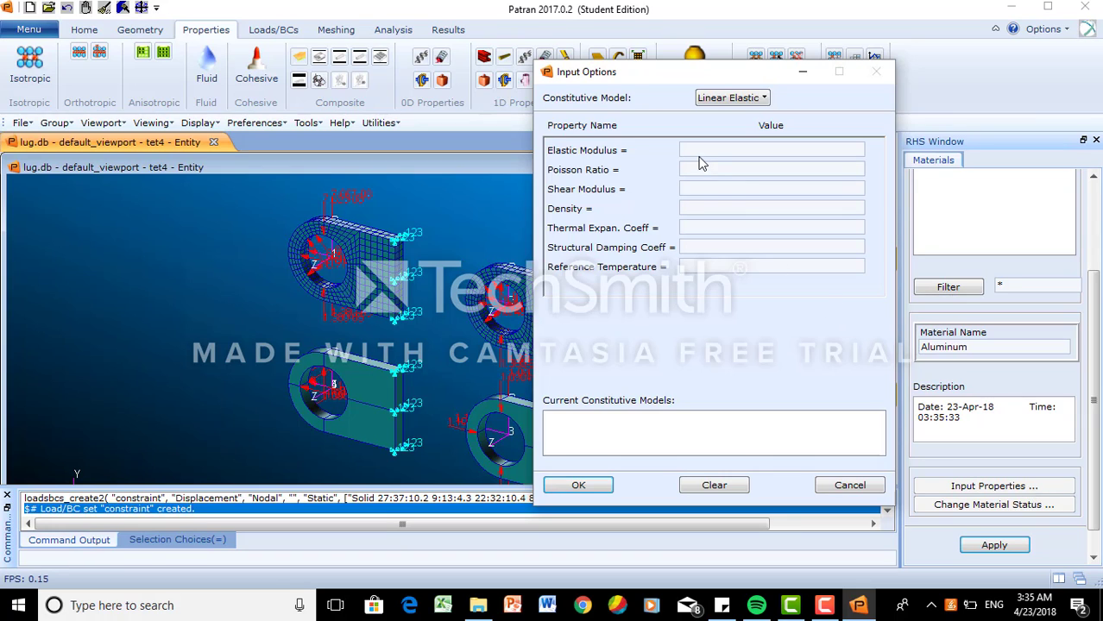
click(697, 150)
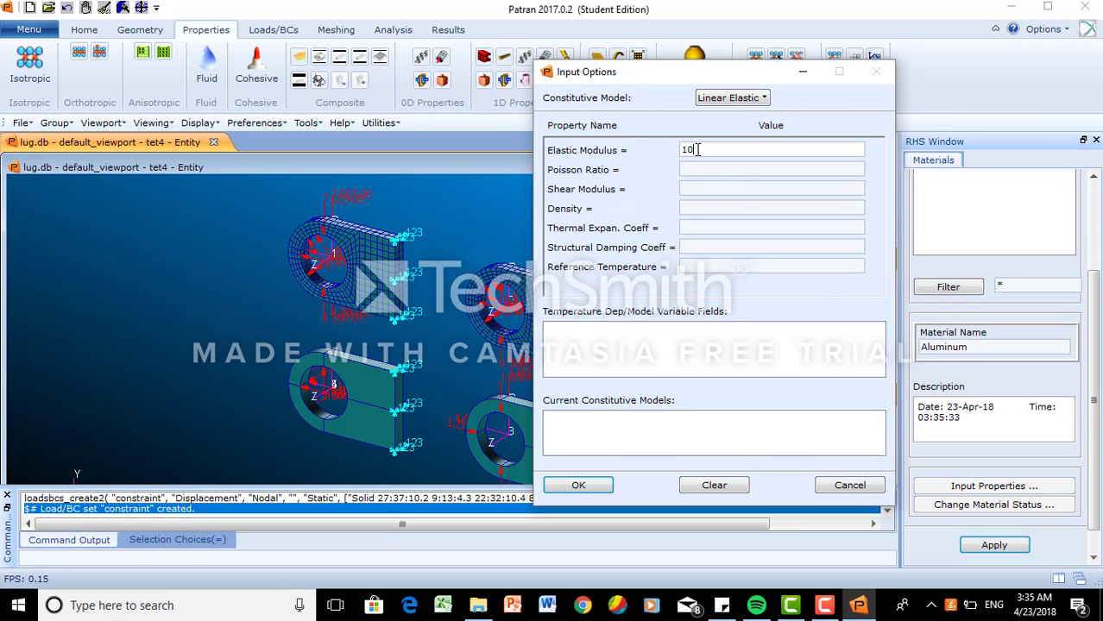
text(10E6)
click(697, 169)
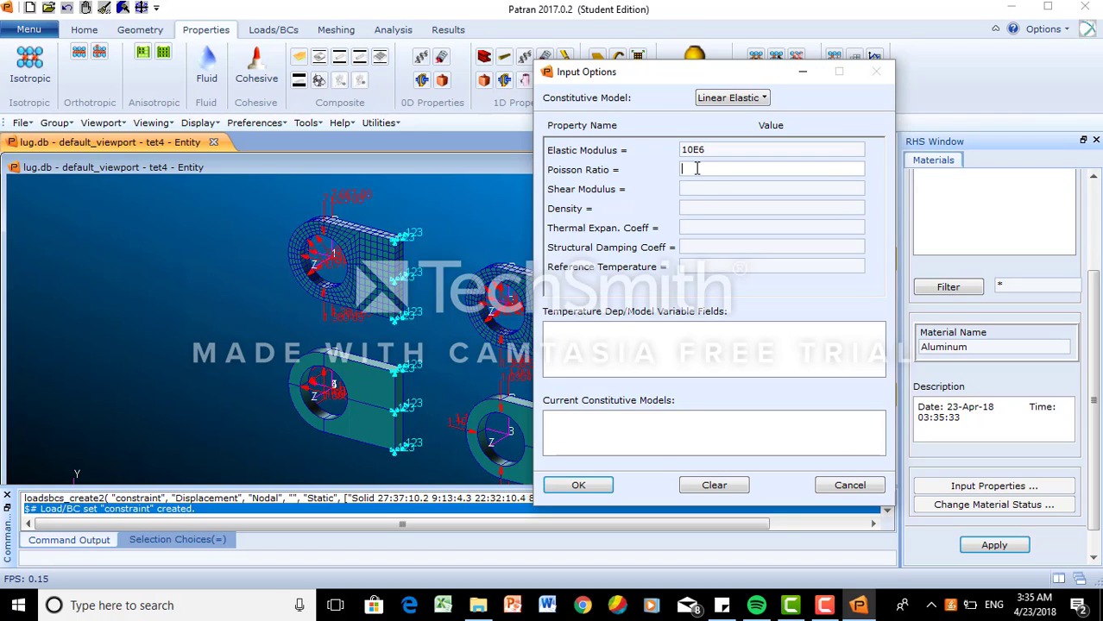
text(0.3)
click(578, 485)
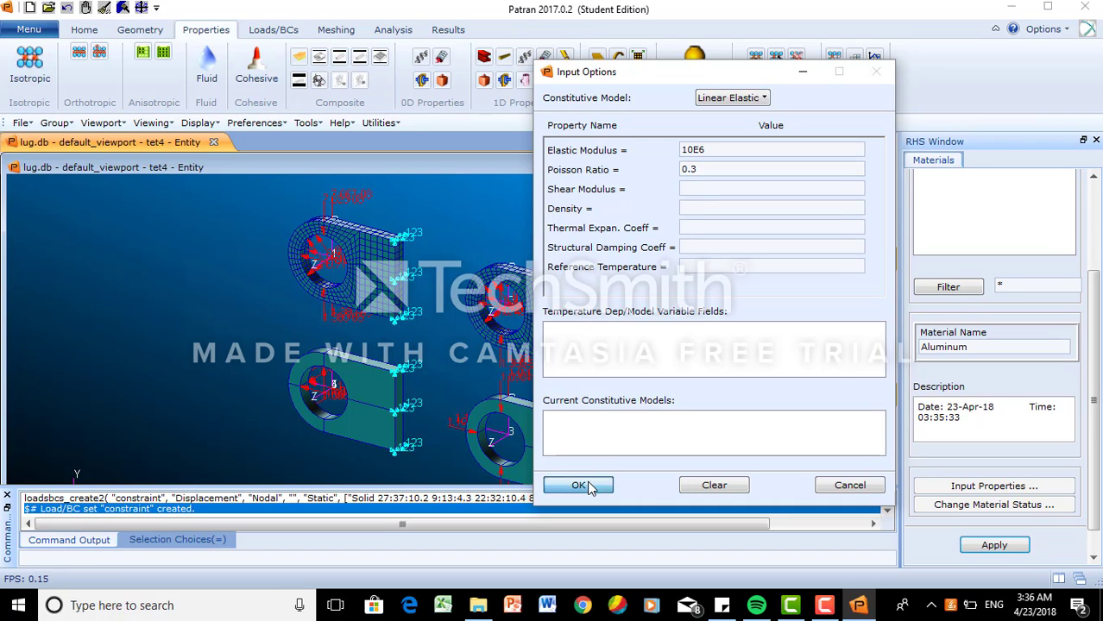
click(993, 546)
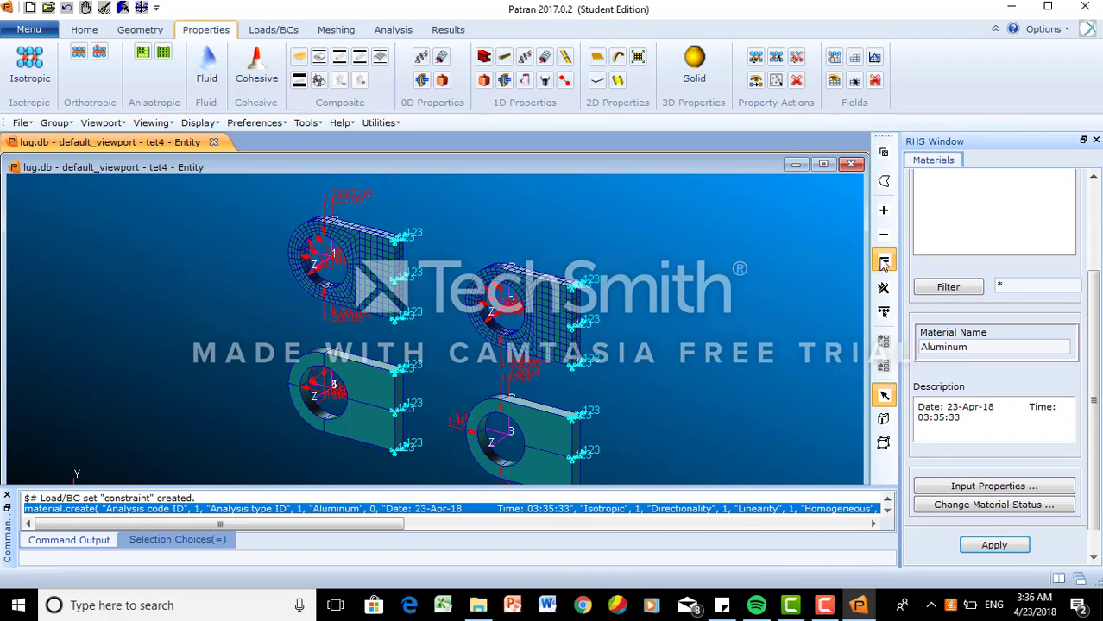
scroll(1094, 315, up, 3)
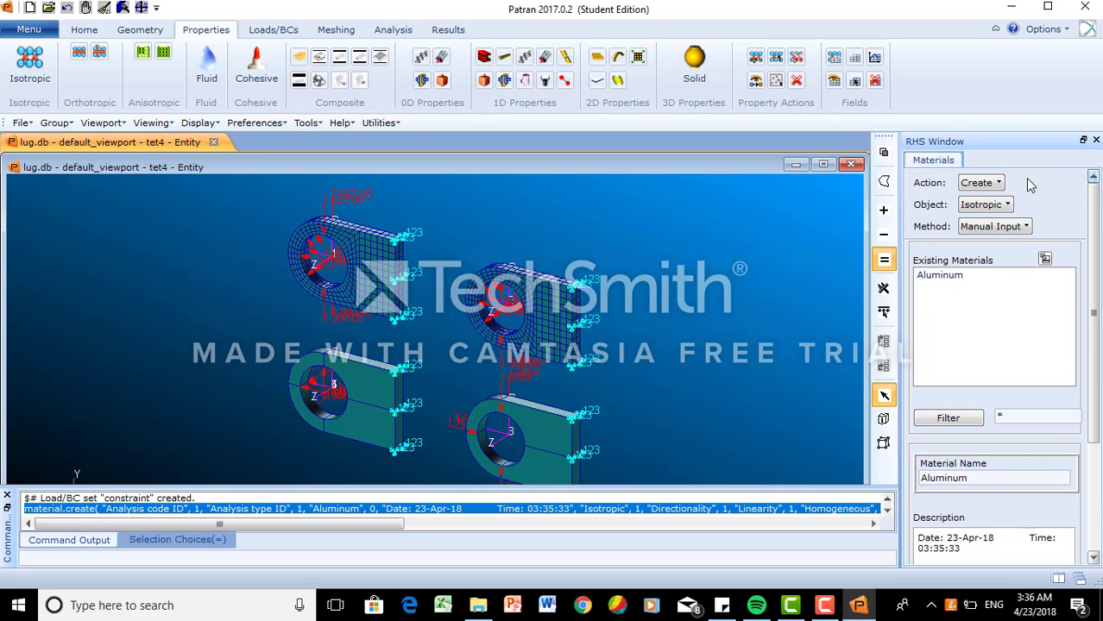
click(1003, 206)
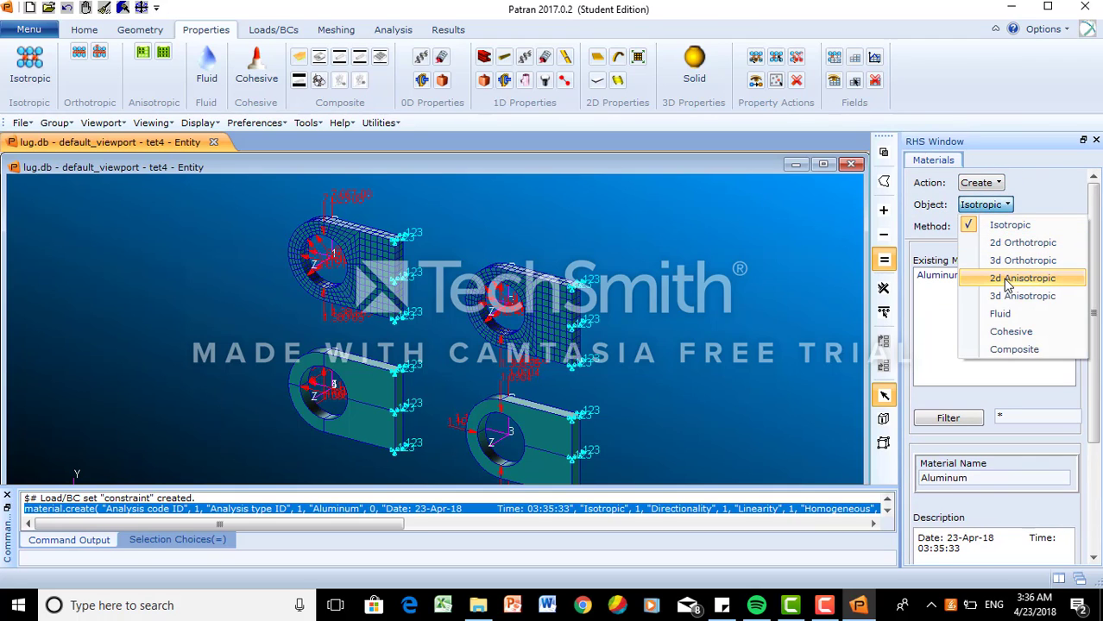
click(1040, 178)
click(1015, 226)
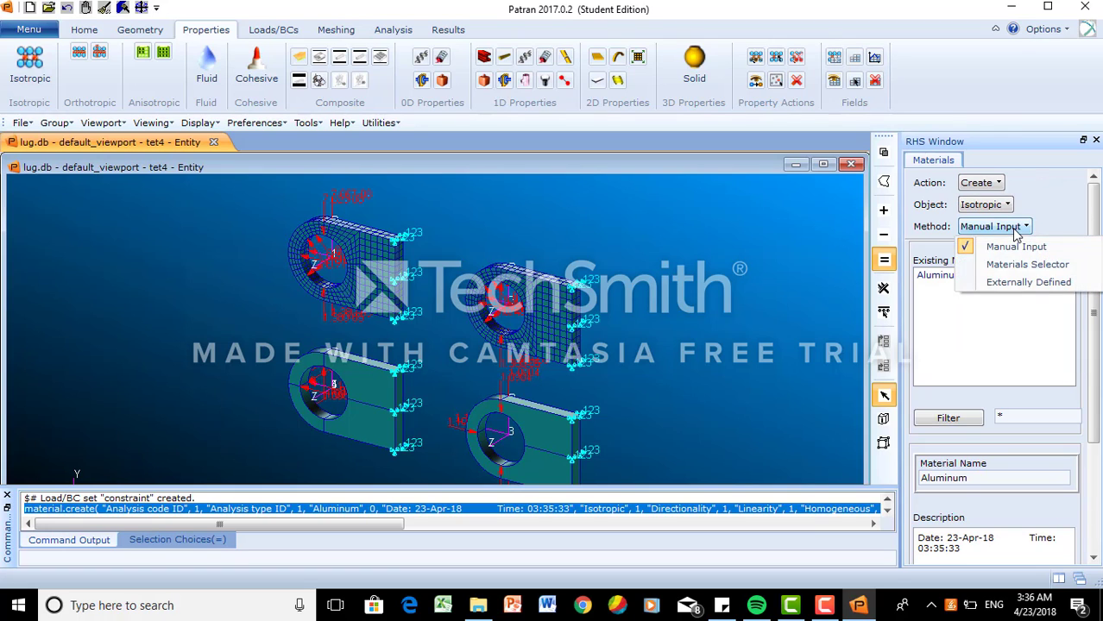
click(1011, 223)
click(1005, 207)
click(1001, 258)
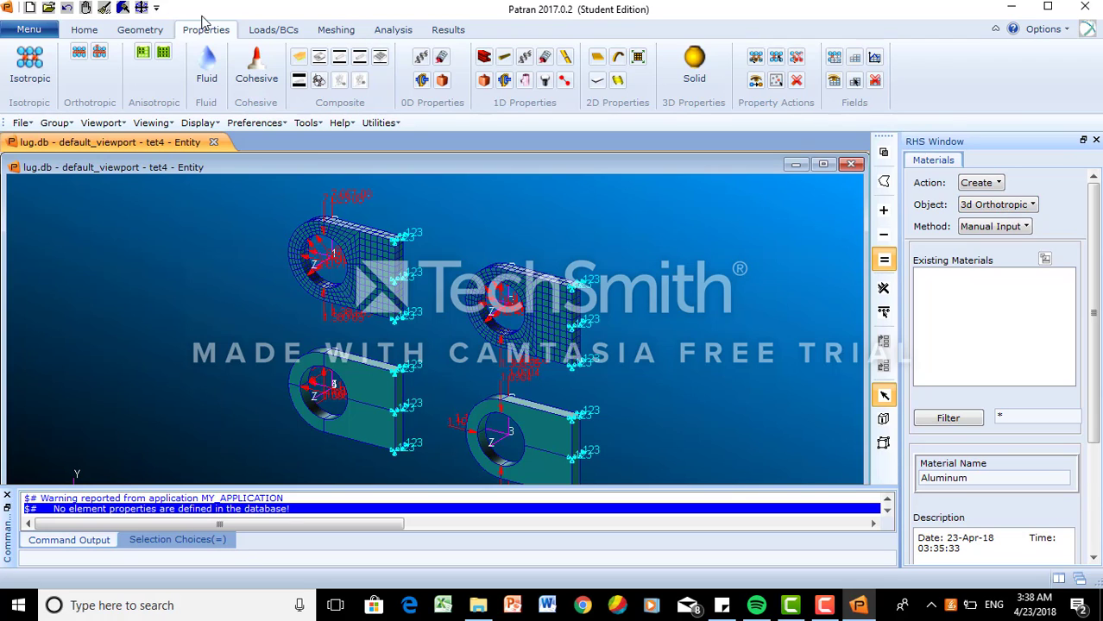
- Start a 3D solid element property set named Solid and assign the Aluminum material to it
click(695, 61)
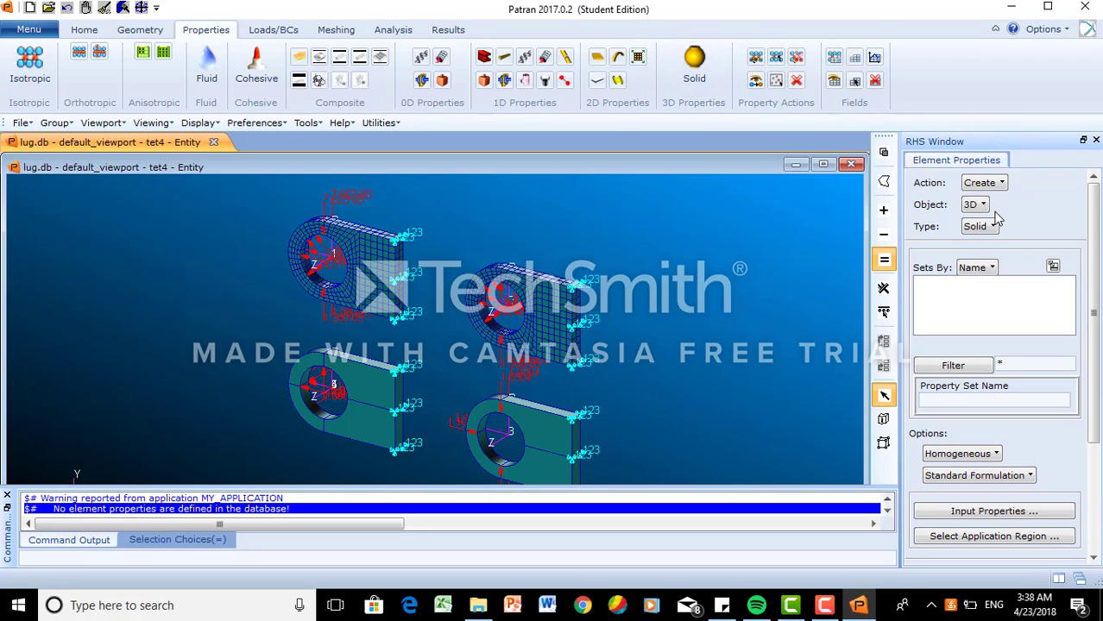
click(989, 400)
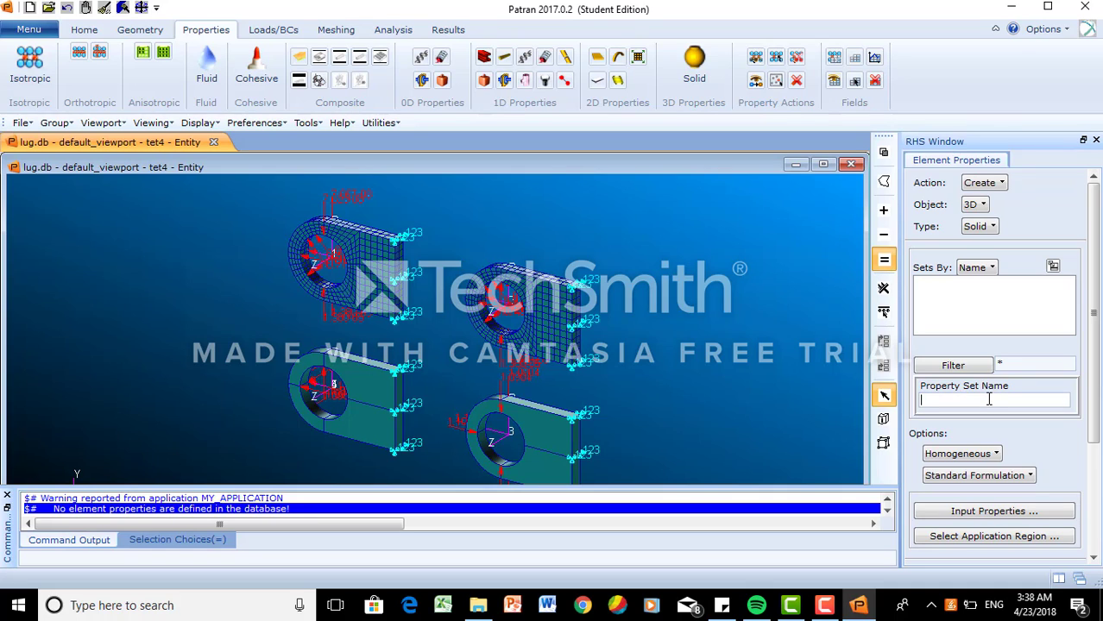
text(Solid)
click(1032, 522)
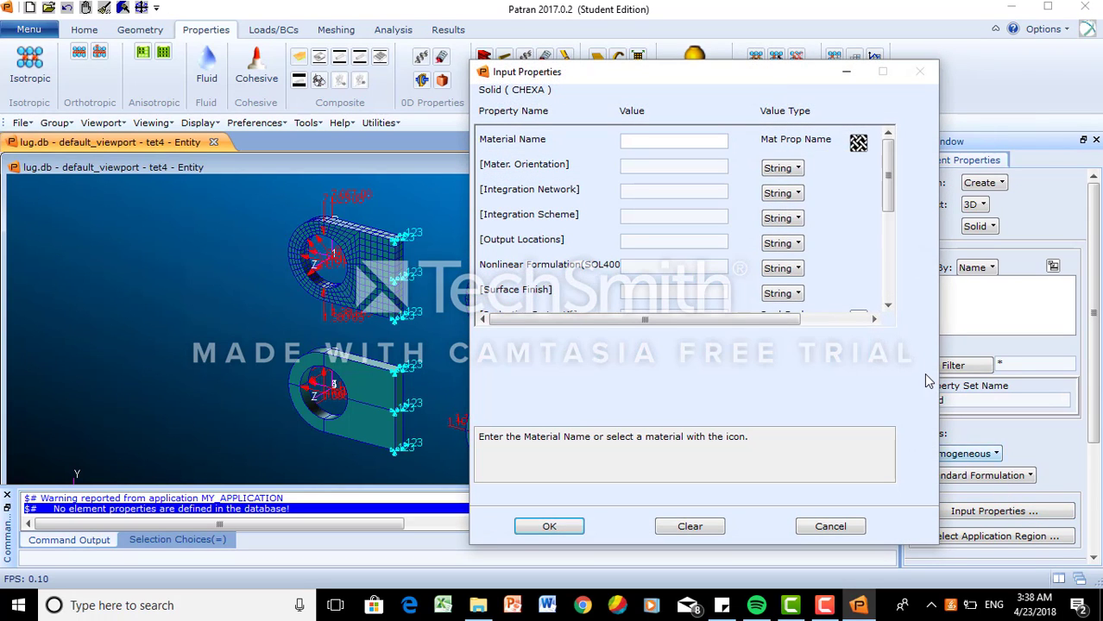
click(858, 143)
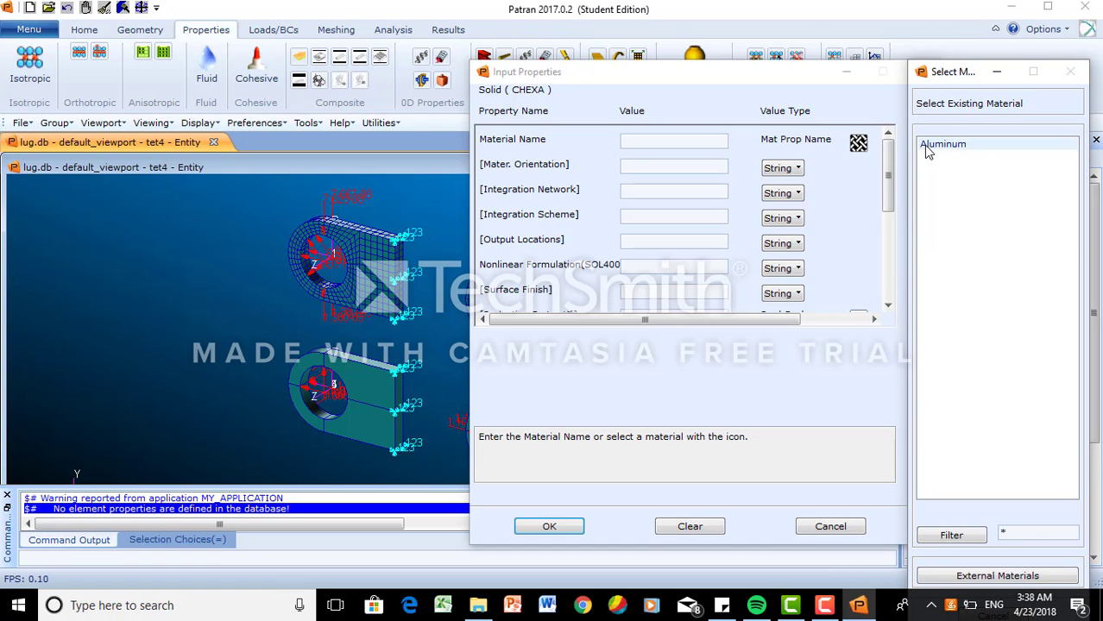
click(928, 147)
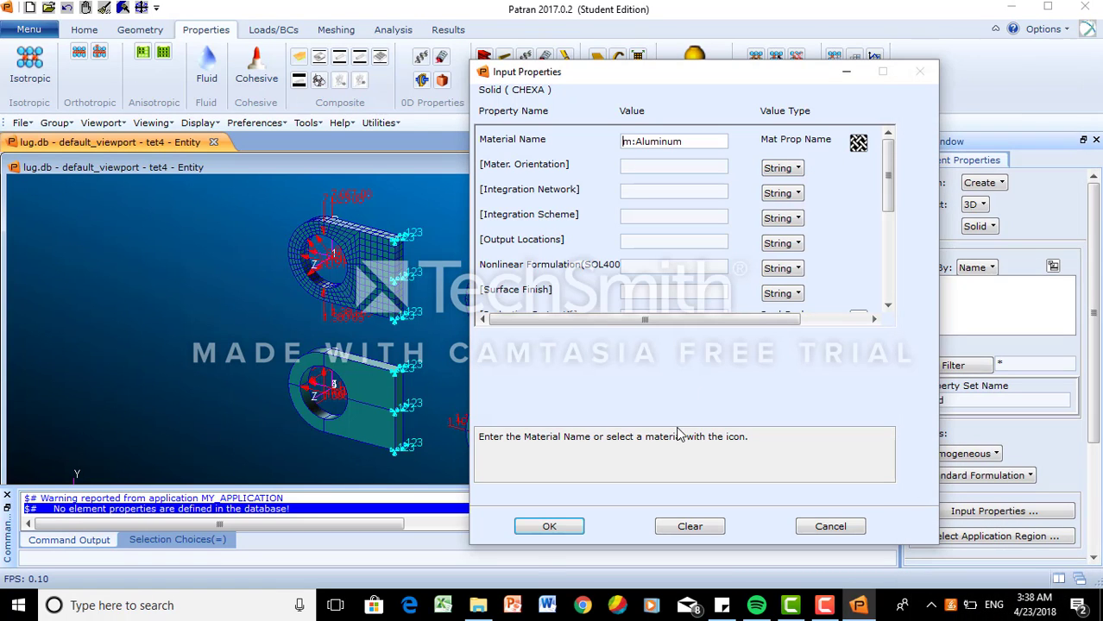
click(547, 528)
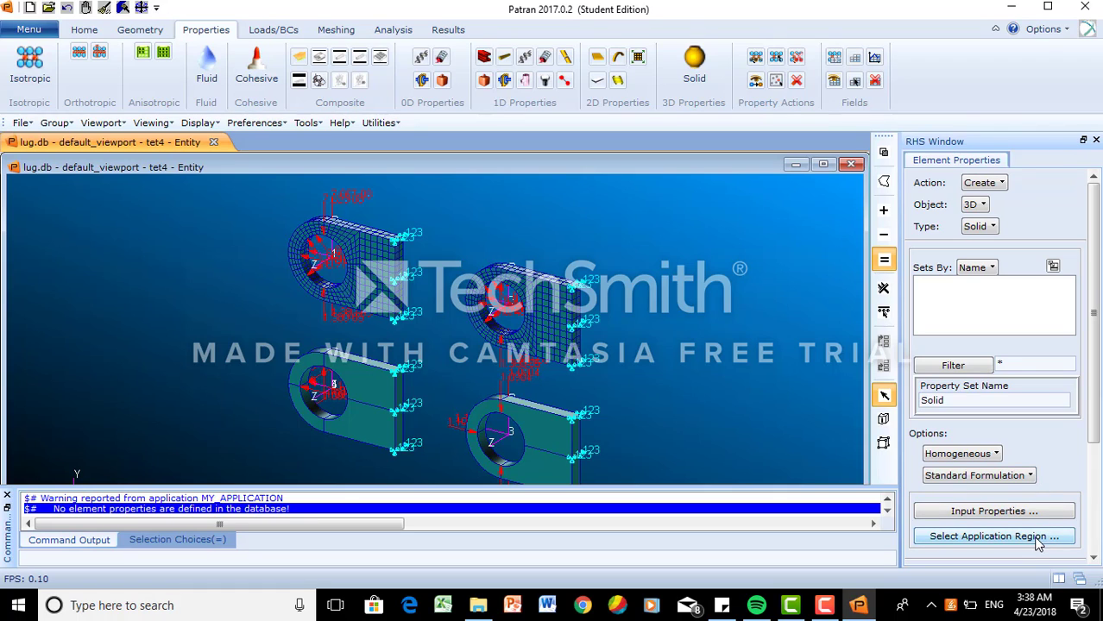
- Add all solids of the four lugs (Solid 8:15 22:41) to the property set's application region and create the set
click(1038, 536)
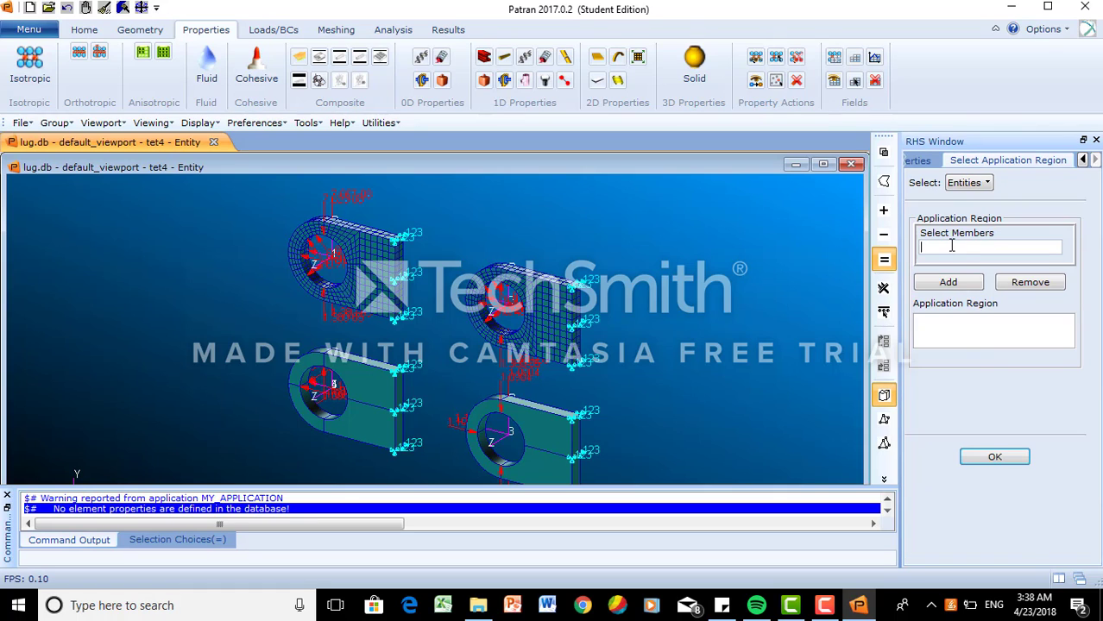
drag(256, 177, 661, 500)
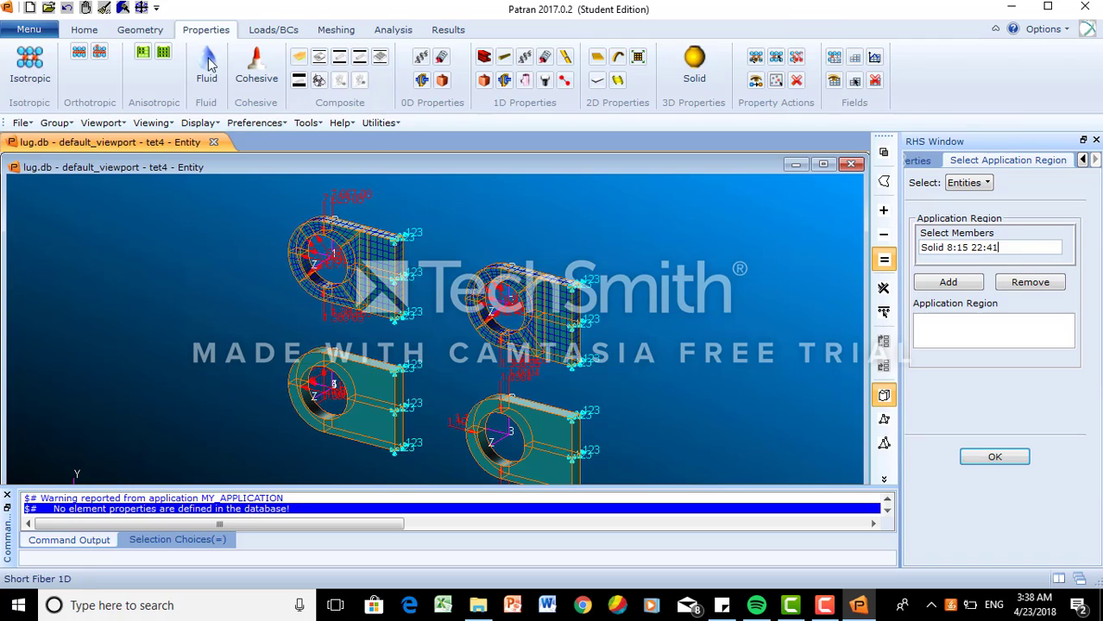
click(85, 30)
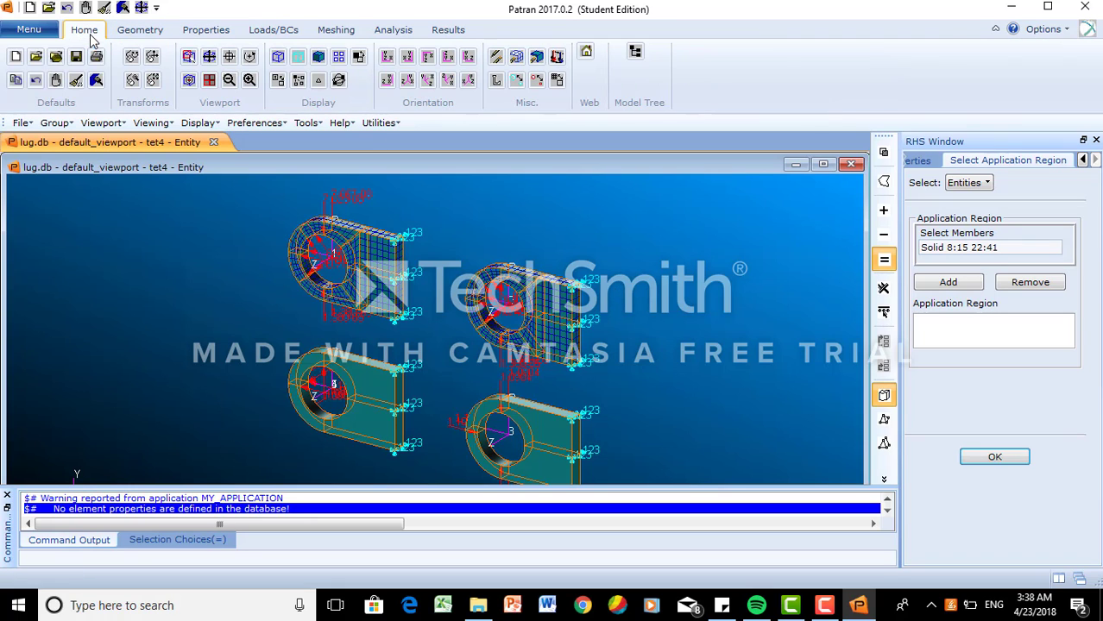
click(211, 58)
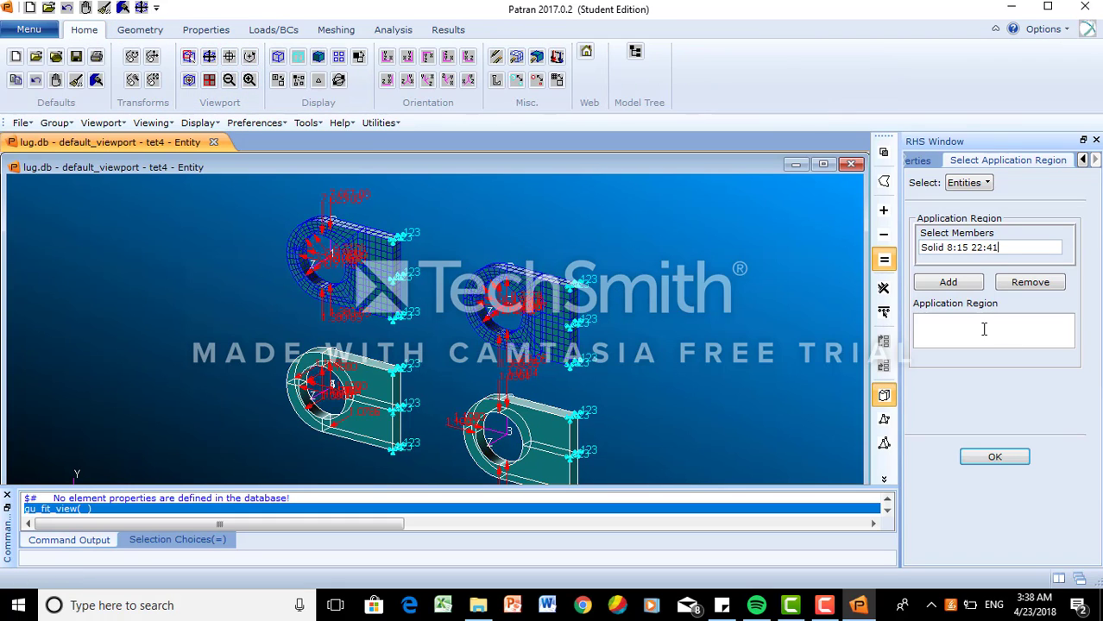
click(948, 283)
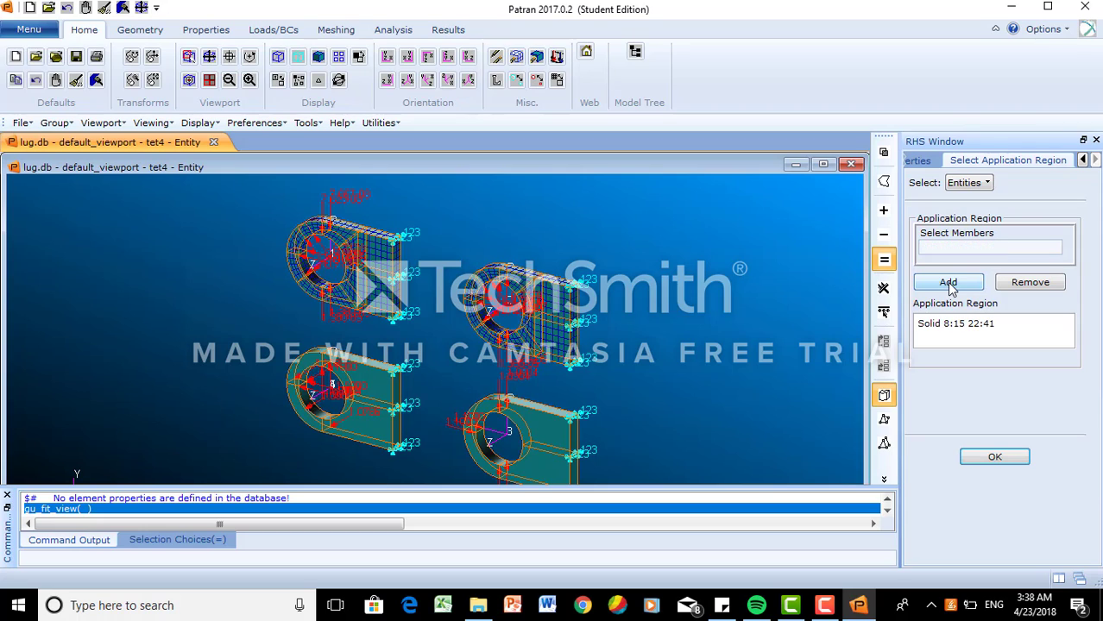
click(995, 458)
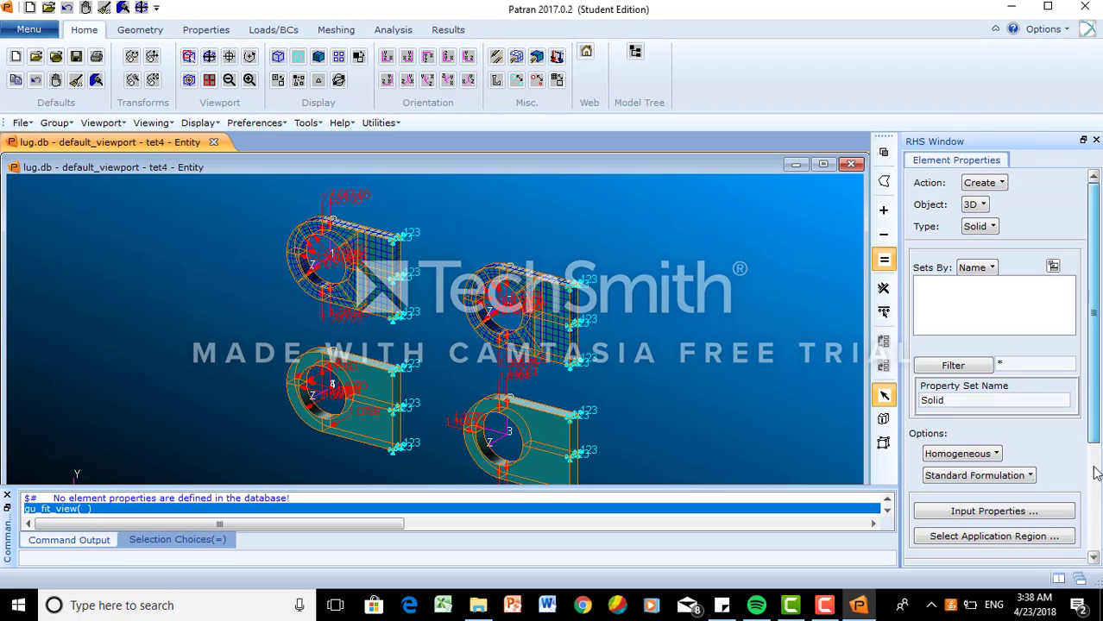
scroll(1044, 500, down, 3)
click(988, 418)
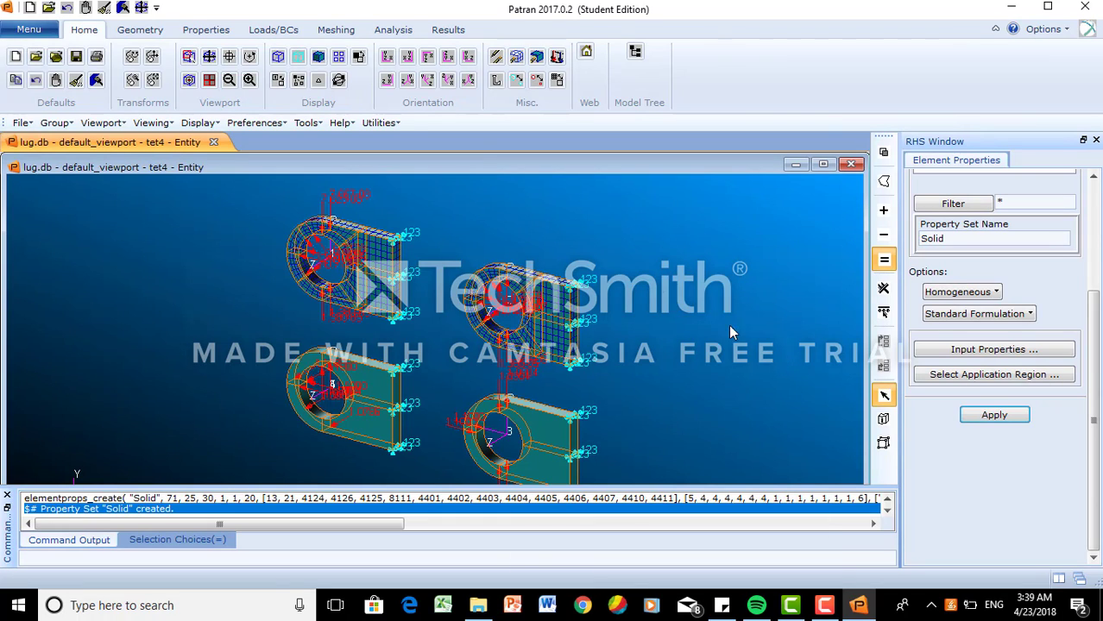
- Review the loads and boundary conditions assigned to the Default load case, leaving its input data unmodified
click(290, 31)
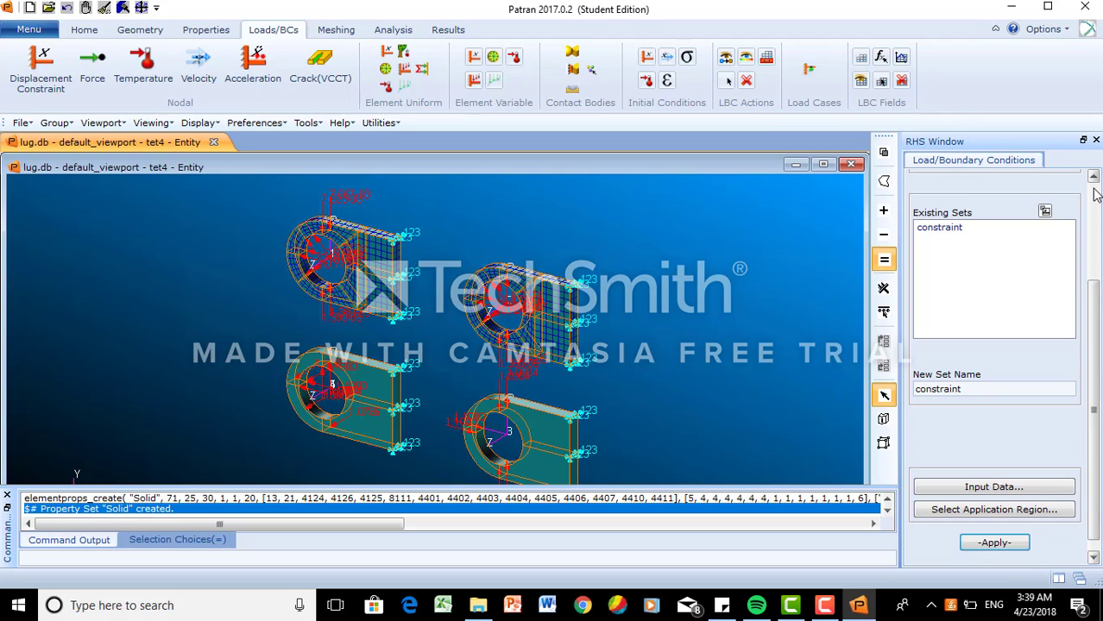
drag(1096, 314, 1095, 183)
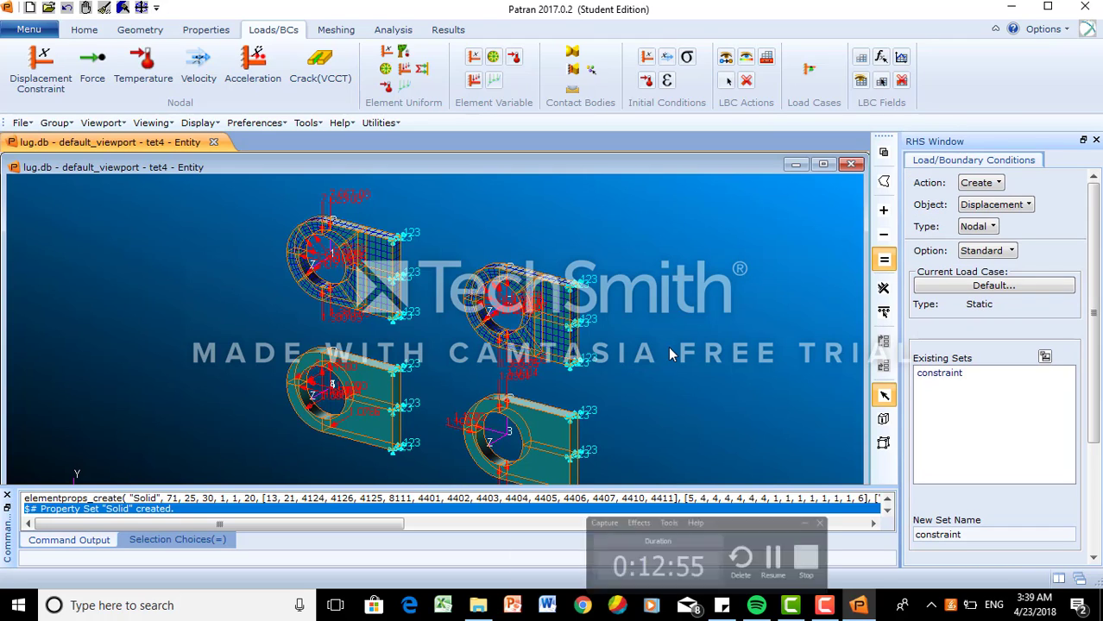
click(811, 68)
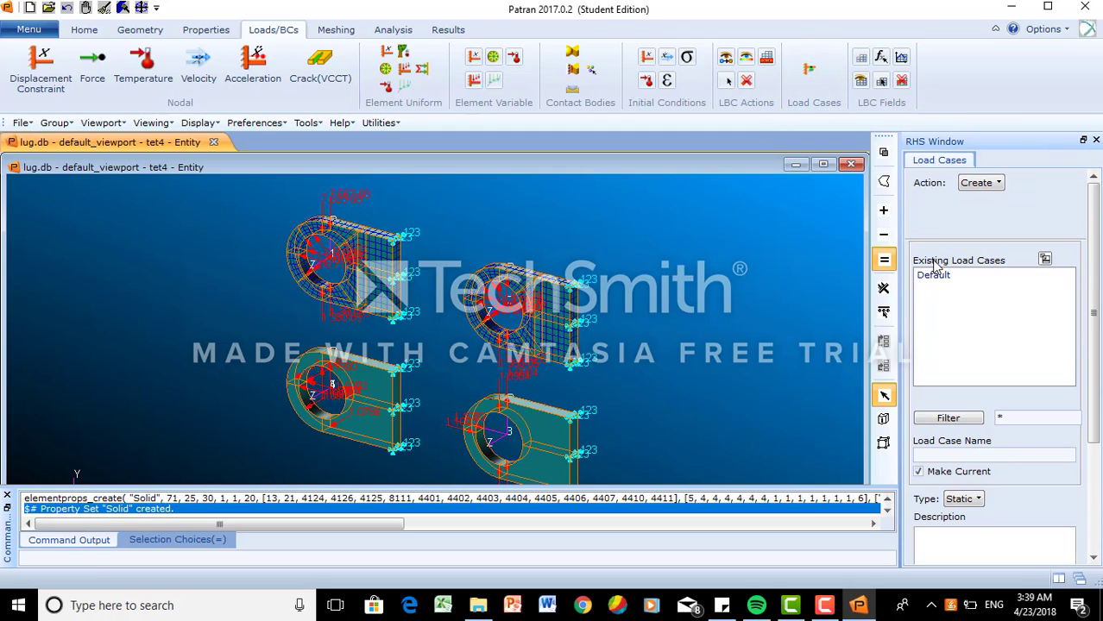
click(979, 182)
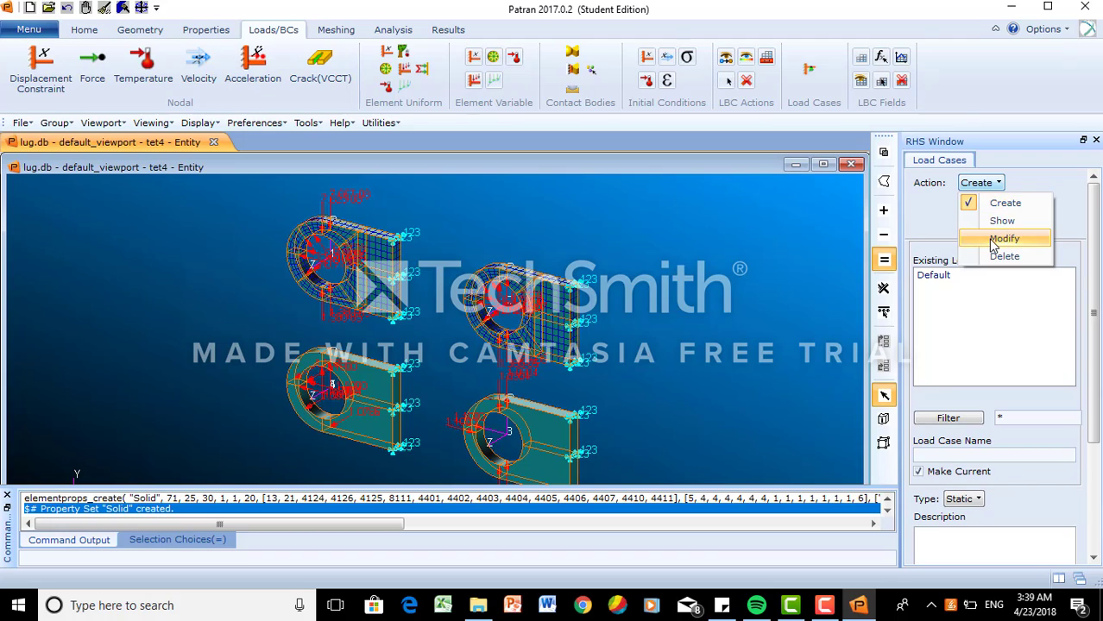
click(993, 240)
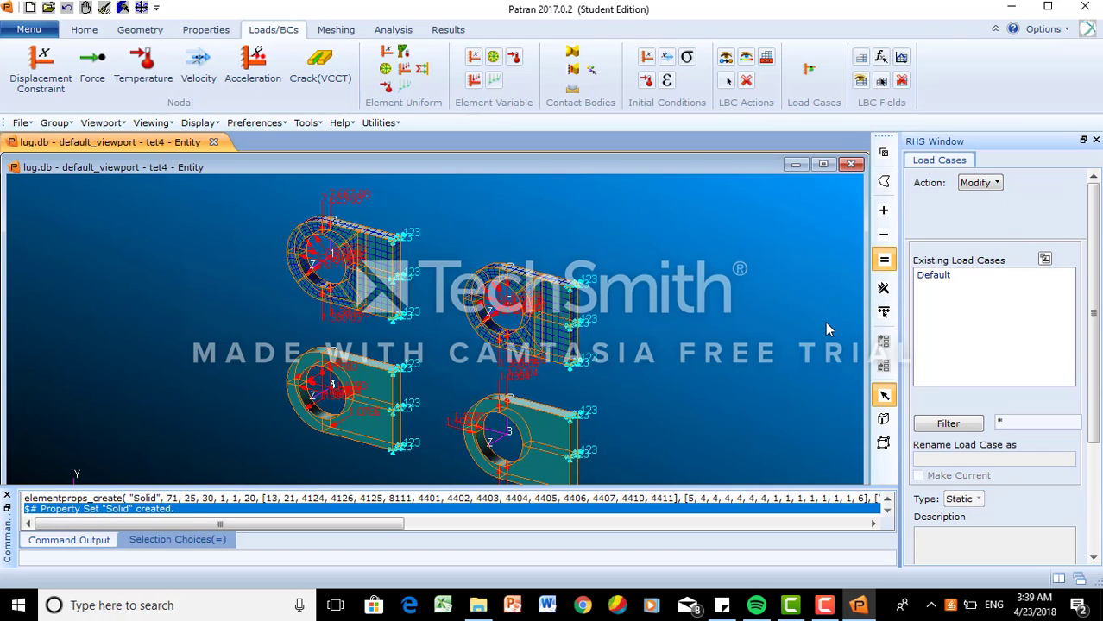
click(934, 274)
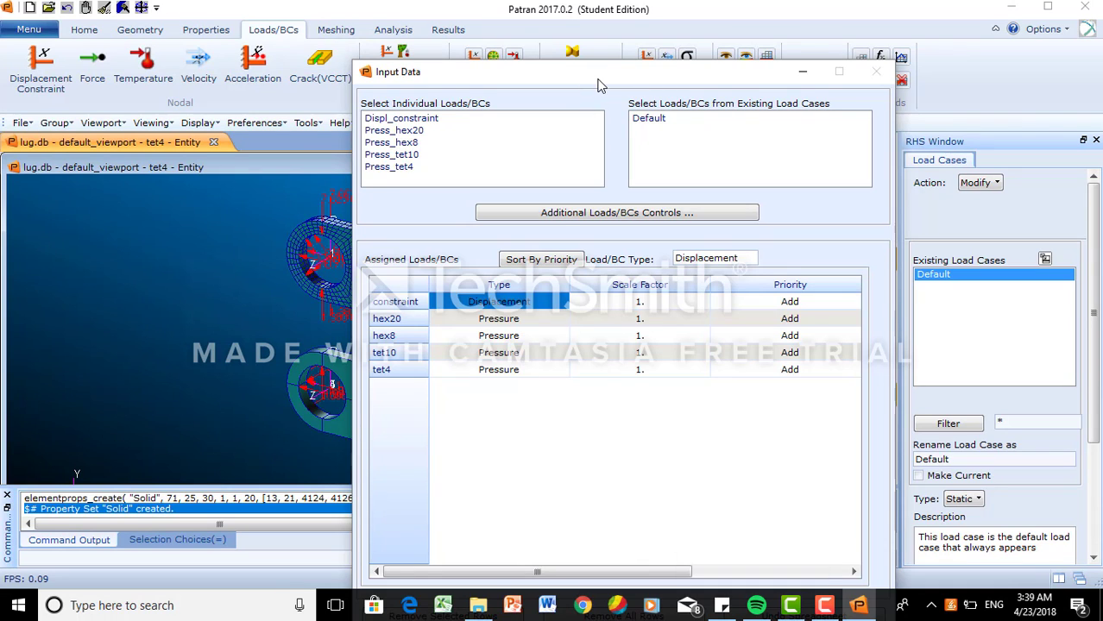
drag(598, 75, 598, 14)
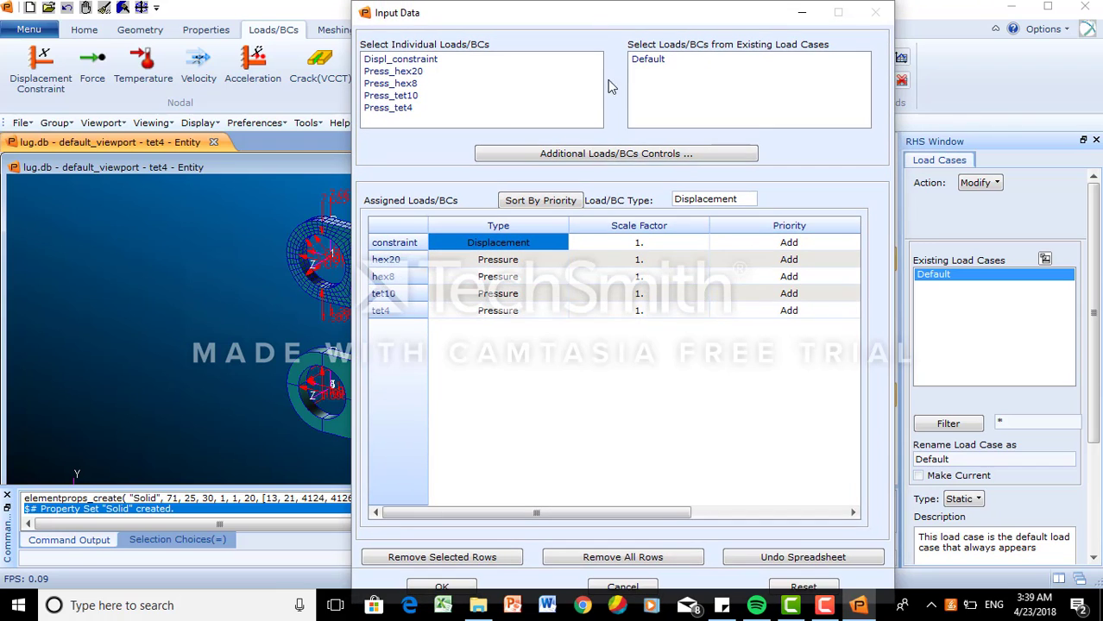
click(635, 588)
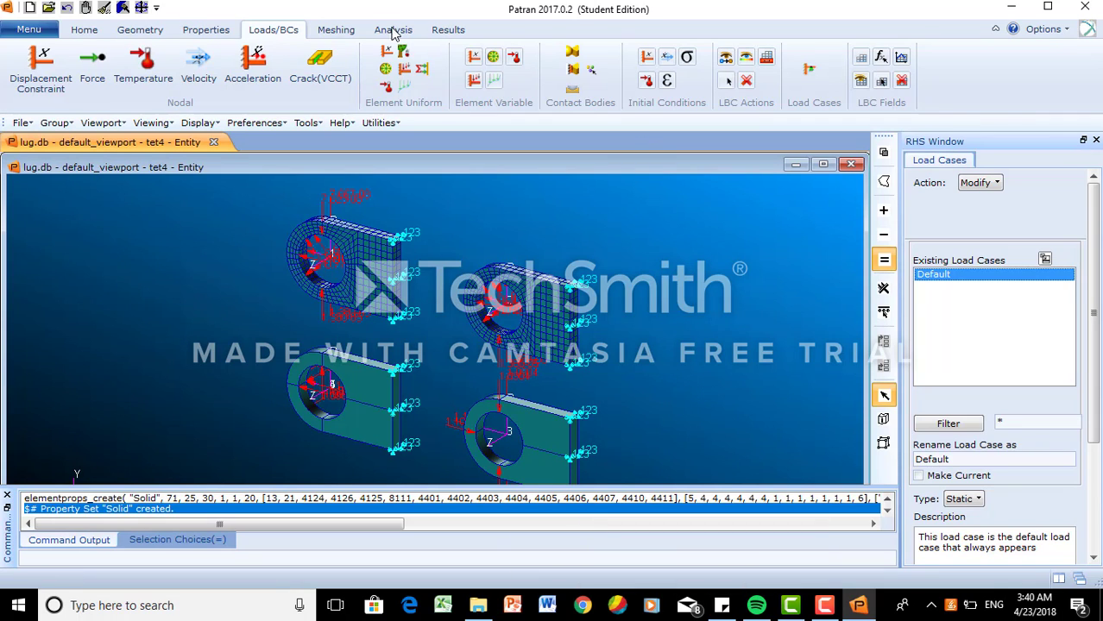
- Review the translation parameters of the full-run analysis job lug for the entire model
click(393, 30)
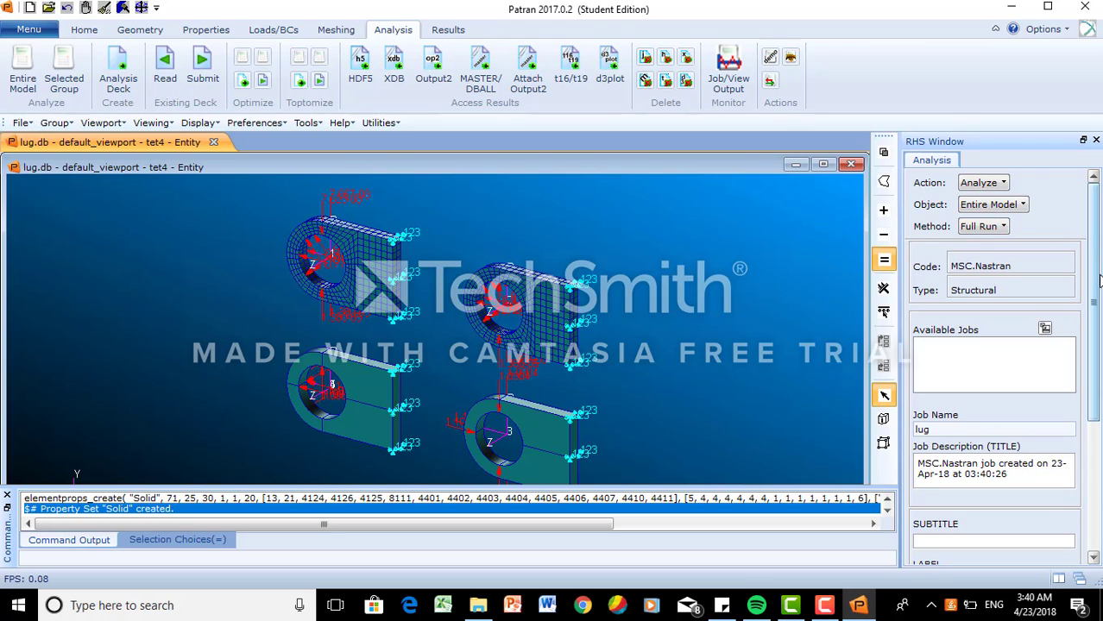
scroll(1094, 296, down, 5)
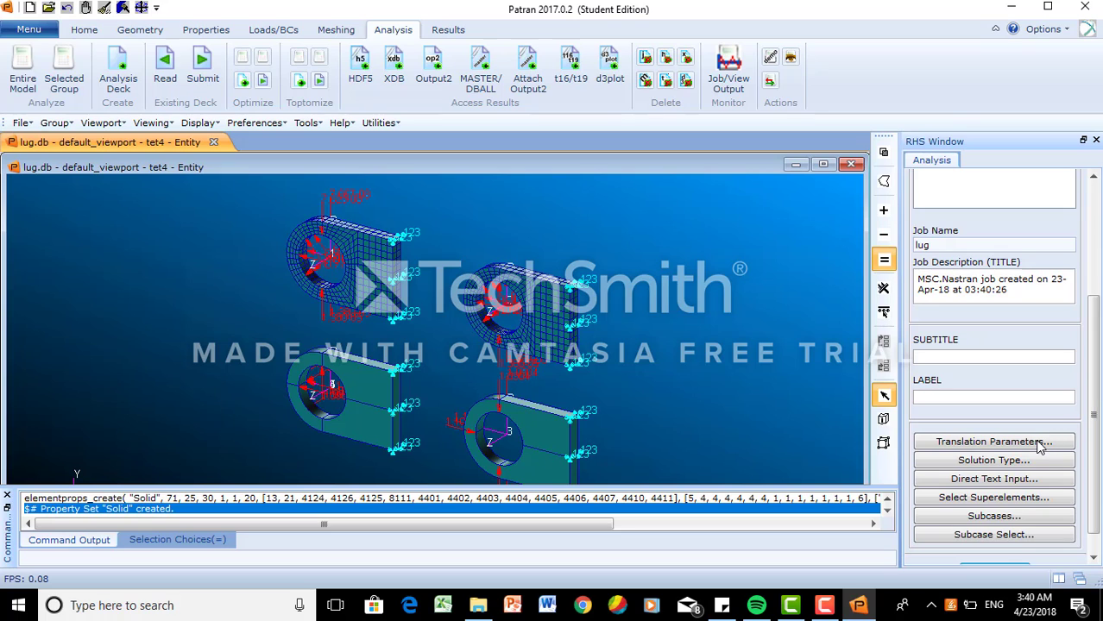
click(1040, 445)
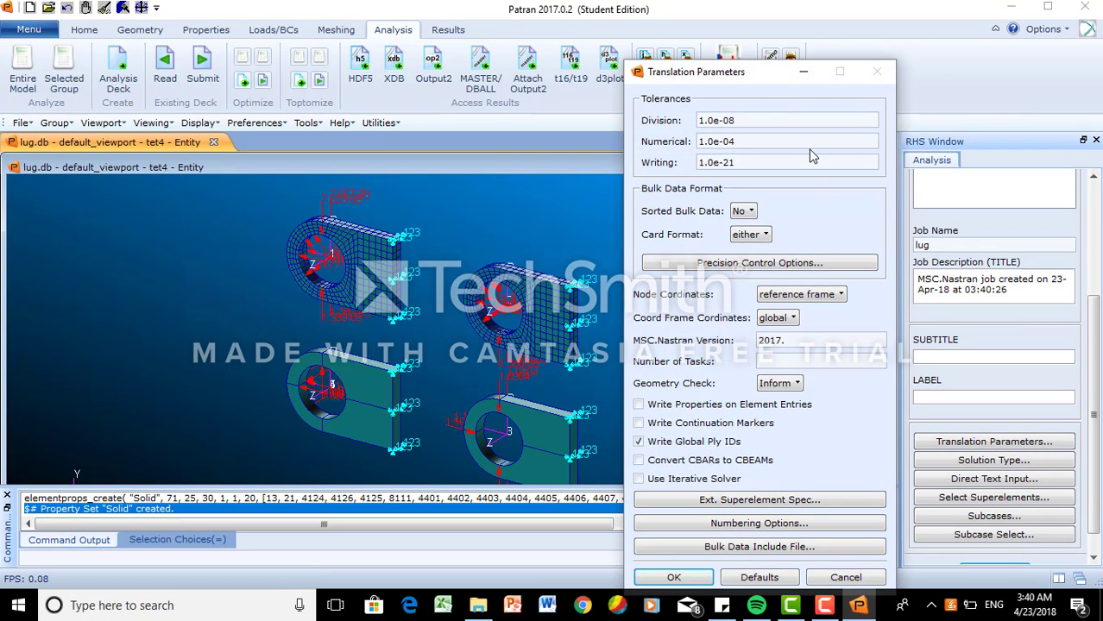
drag(758, 81, 756, 40)
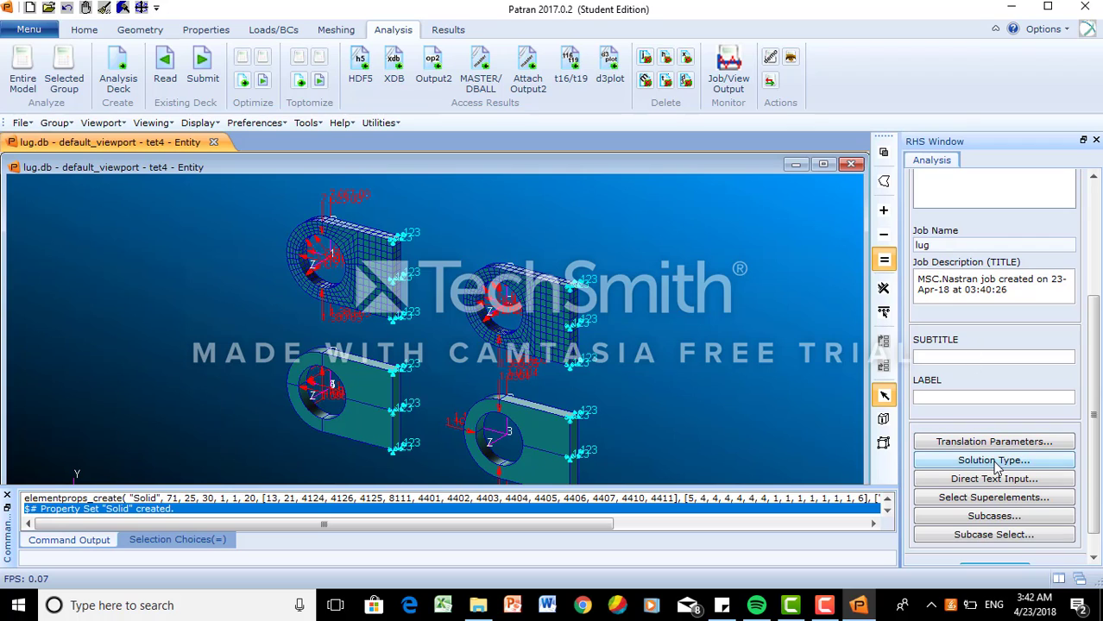
- Accept Linear Static as the solution type and submit the full analysis run of the entire model
click(995, 461)
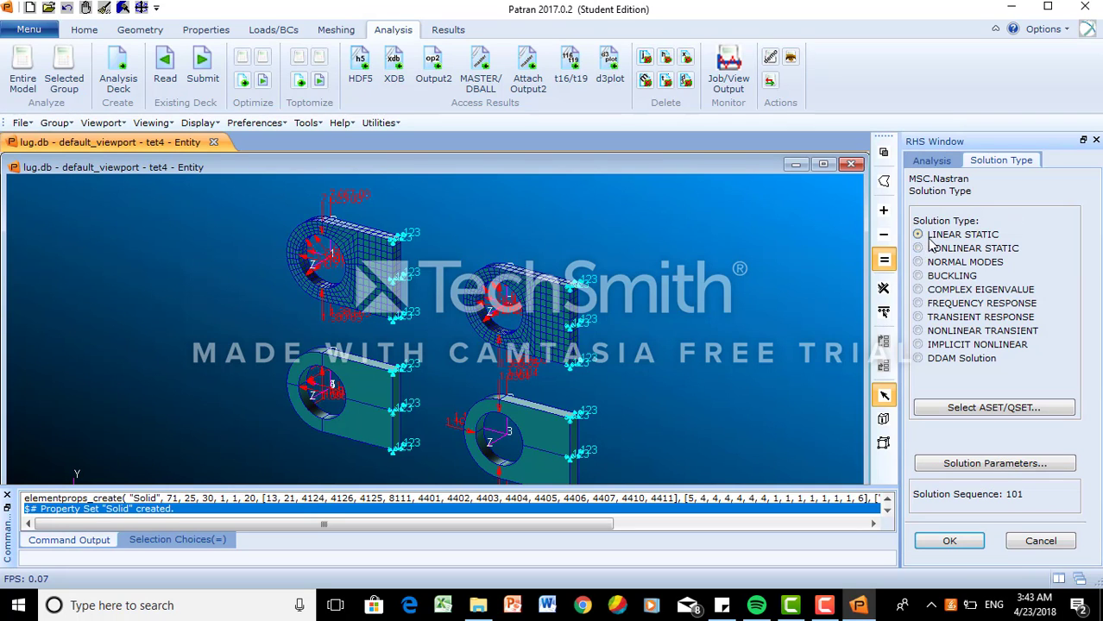
click(949, 542)
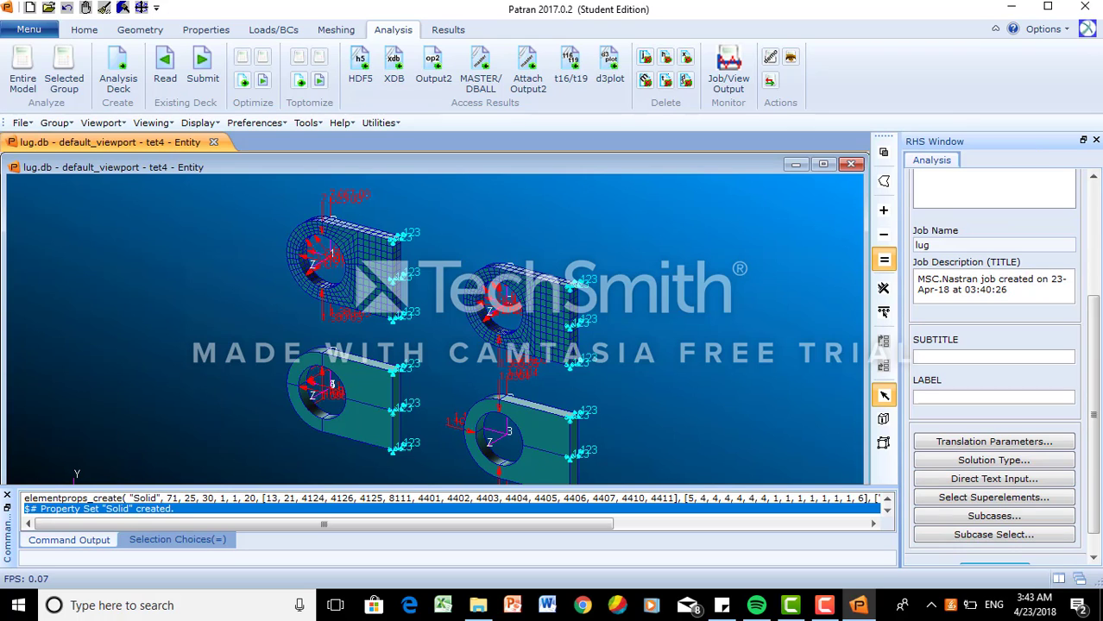
scroll(1096, 486, down, 2)
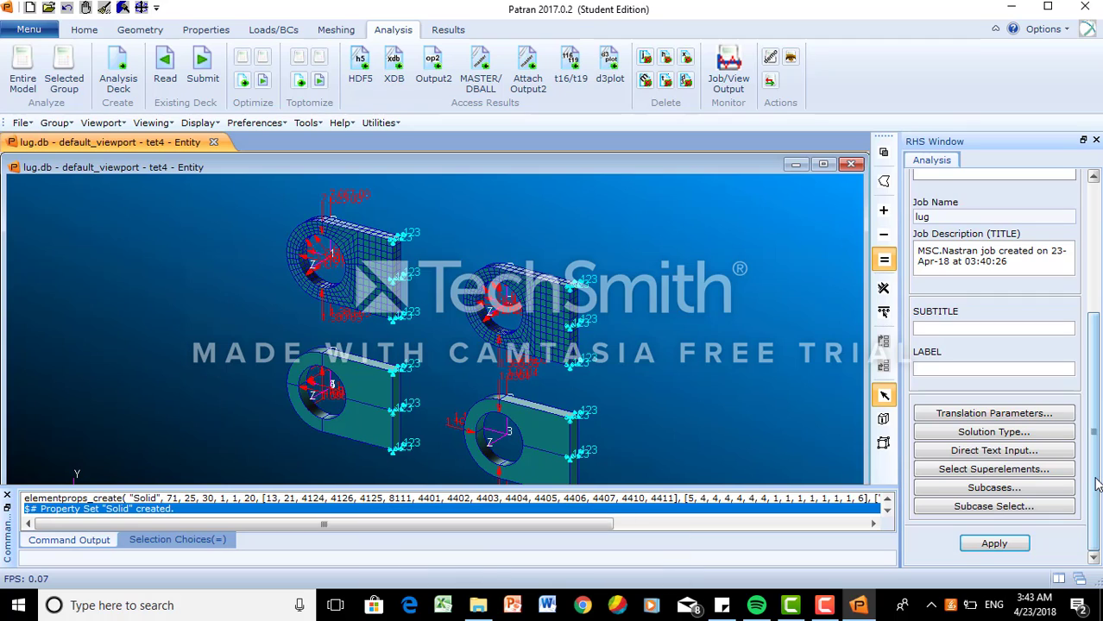
click(1001, 545)
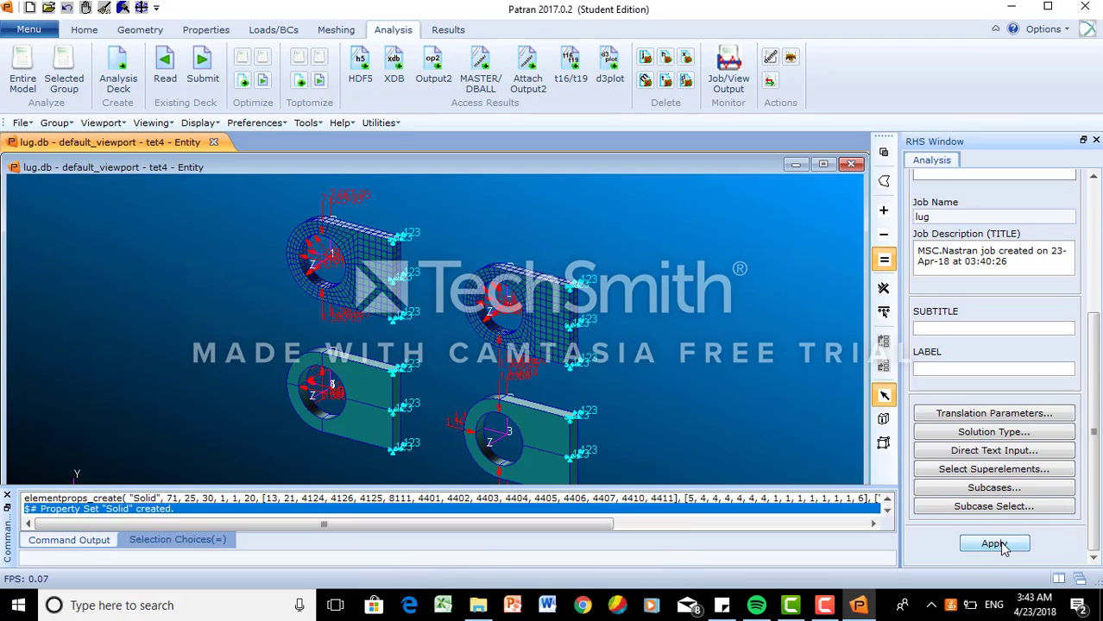
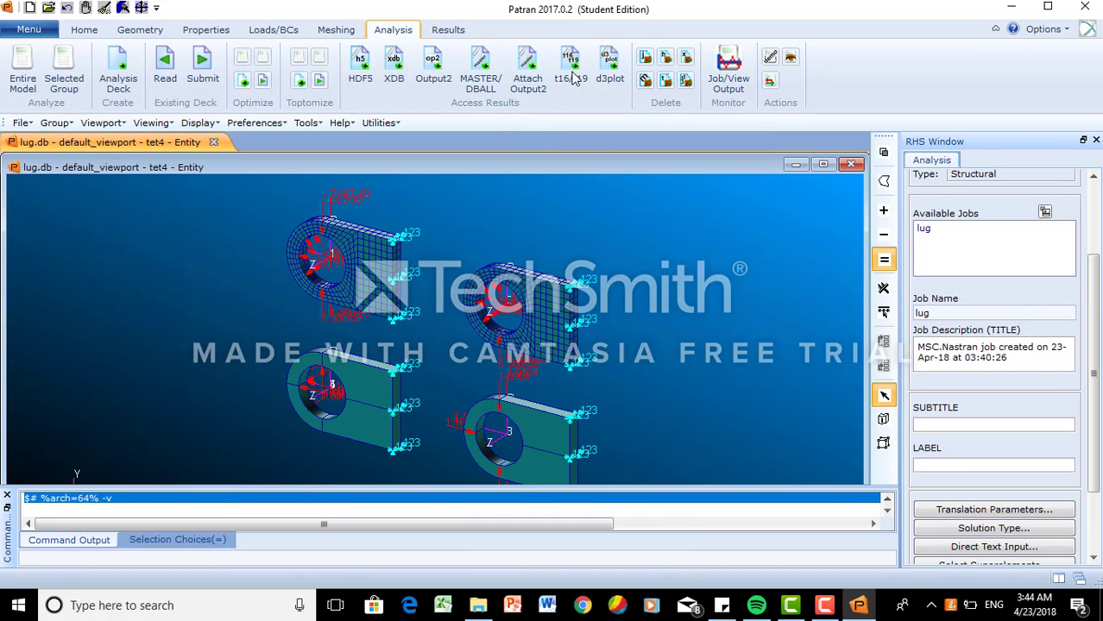
- Switch the analysis action to Access Results and choose Attach XDB as the object
scroll(1091, 263, up, 3)
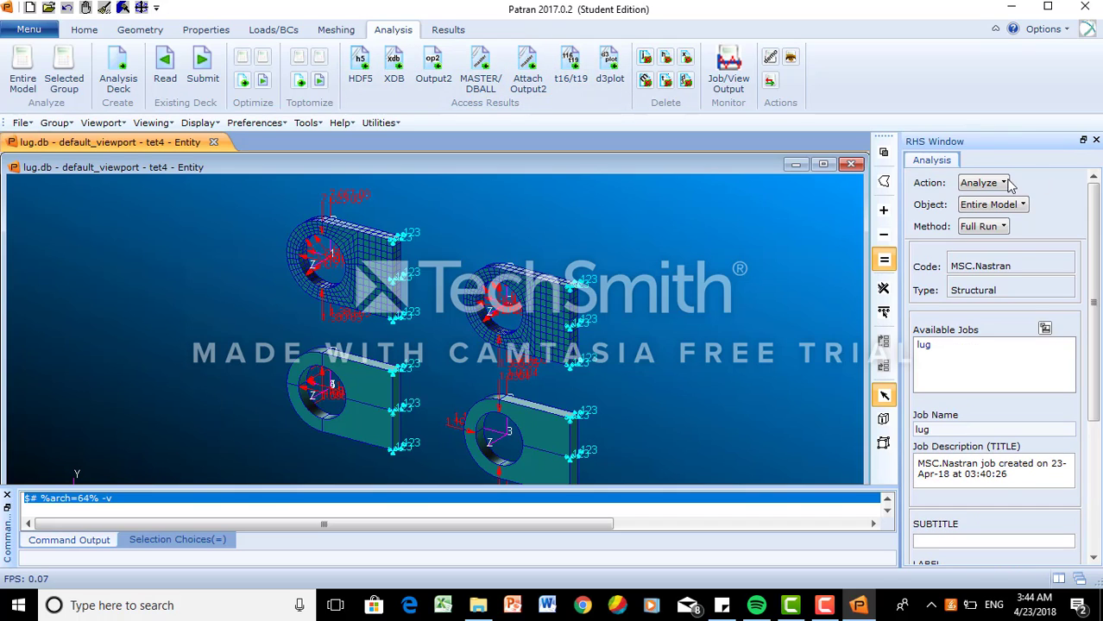
click(1002, 185)
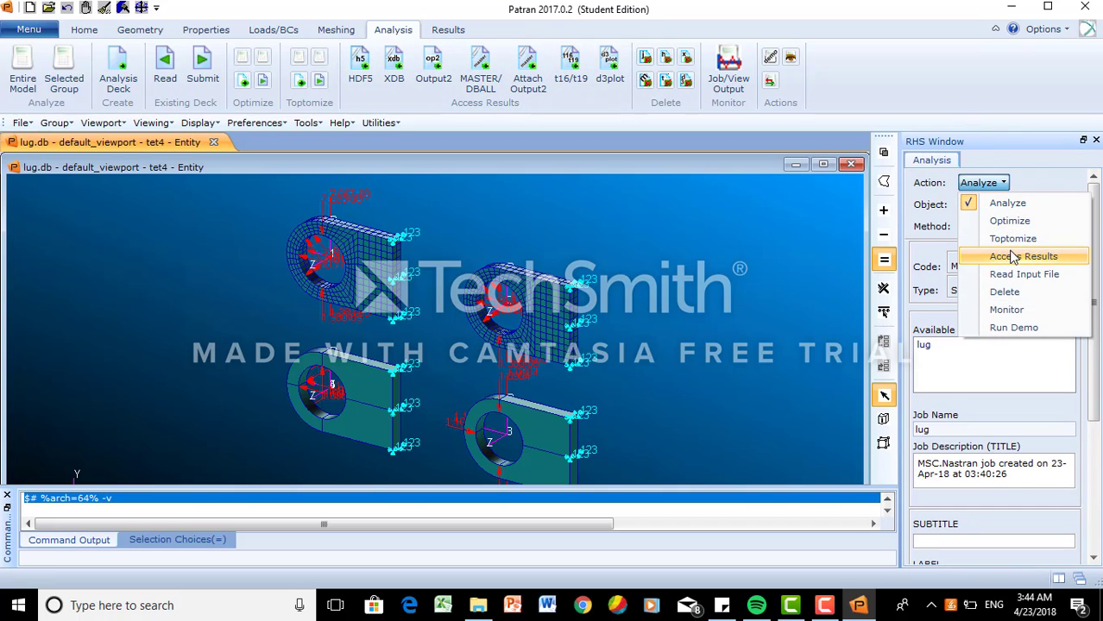
click(1014, 257)
click(1022, 205)
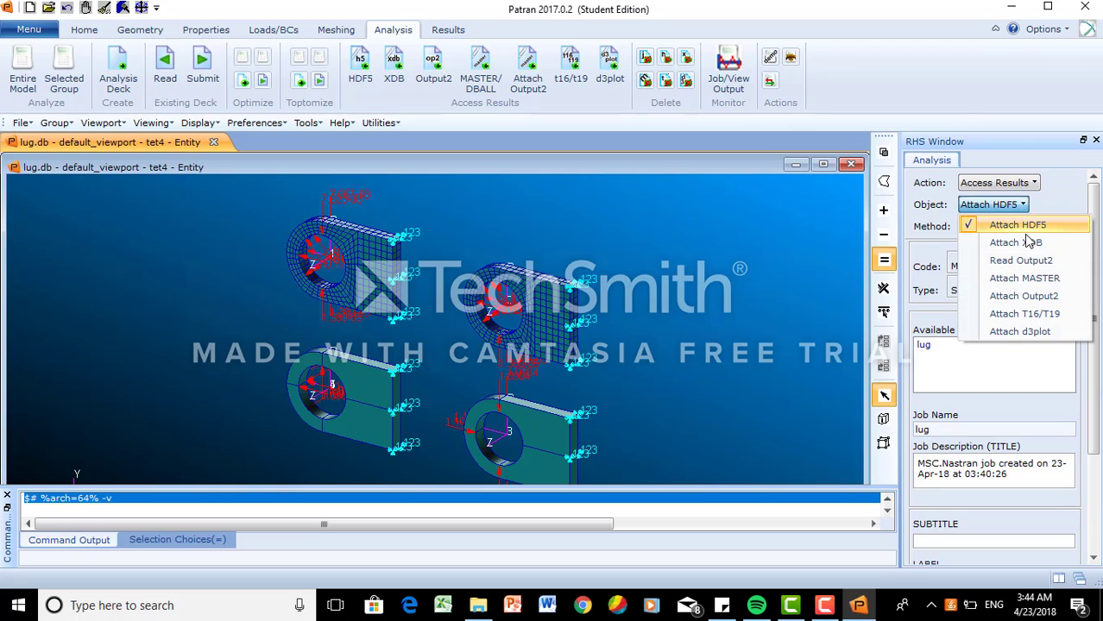
click(1027, 242)
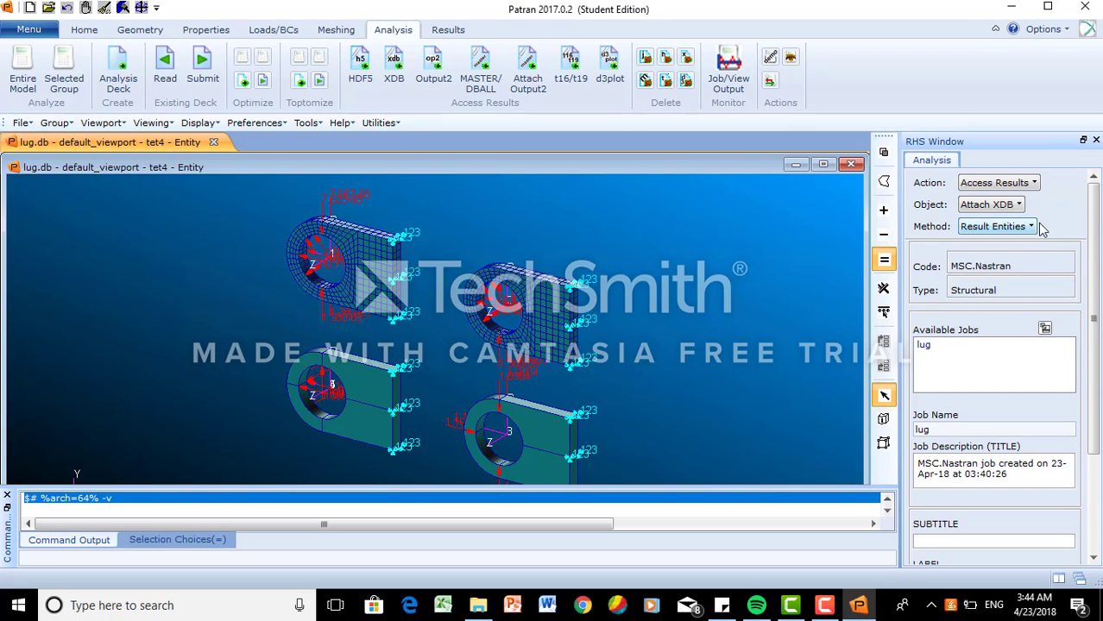
- Select lug.xdb as the results file and attach it to the lug job
drag(1099, 276, 1099, 376)
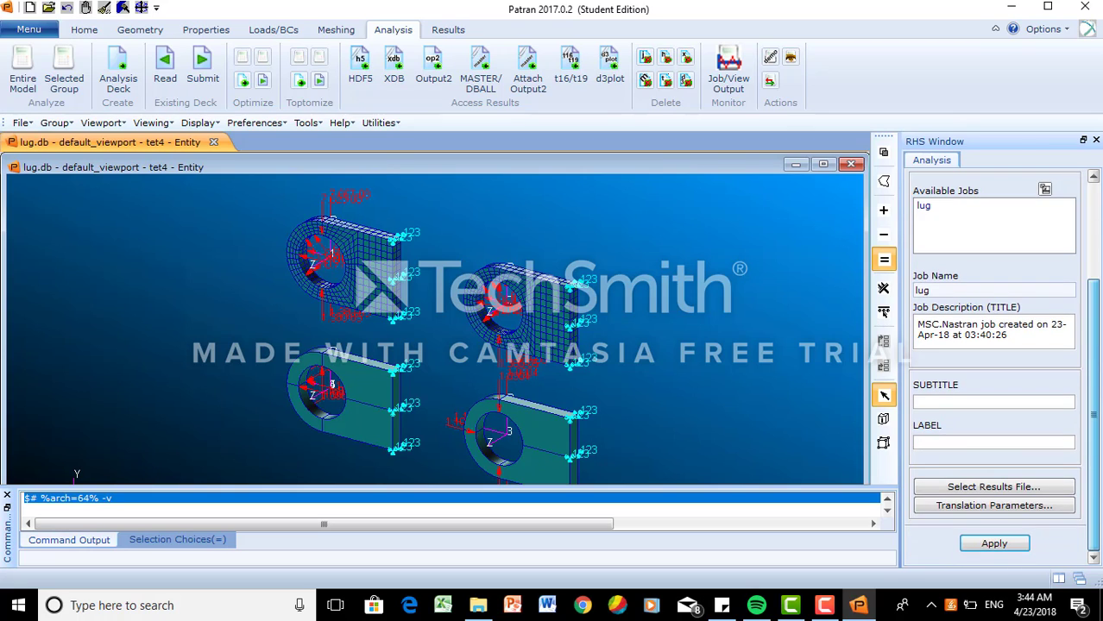
click(1025, 488)
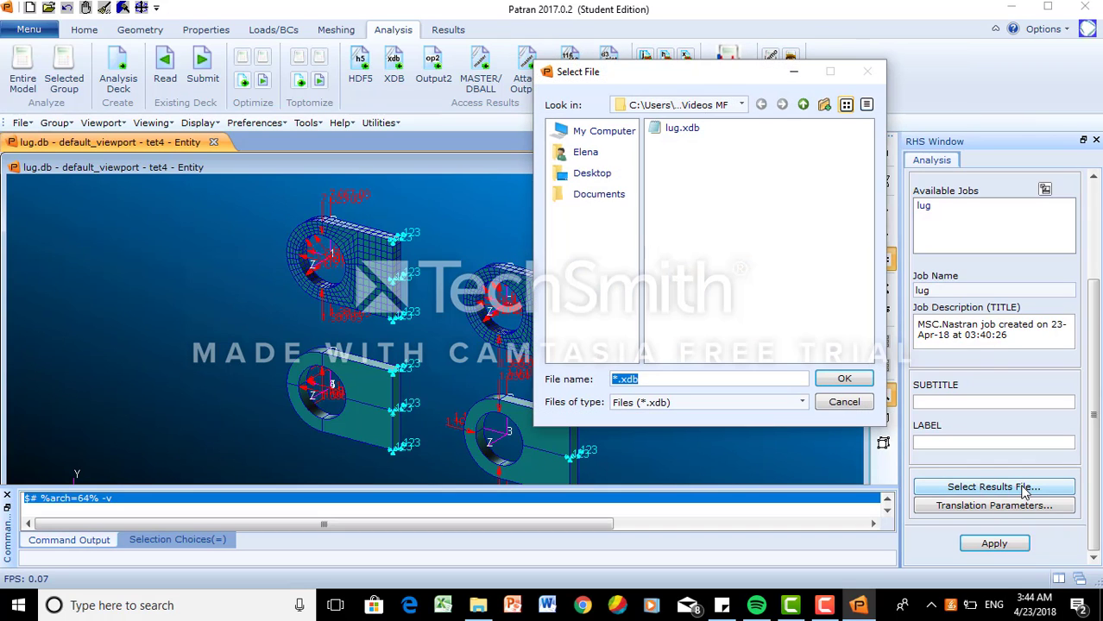
click(688, 135)
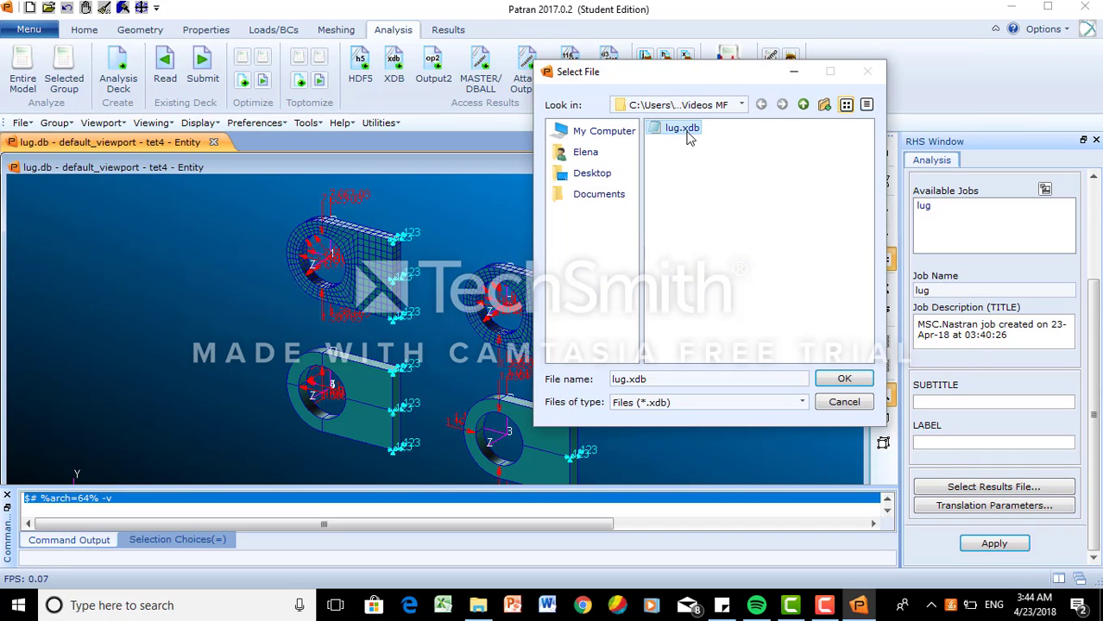
click(850, 380)
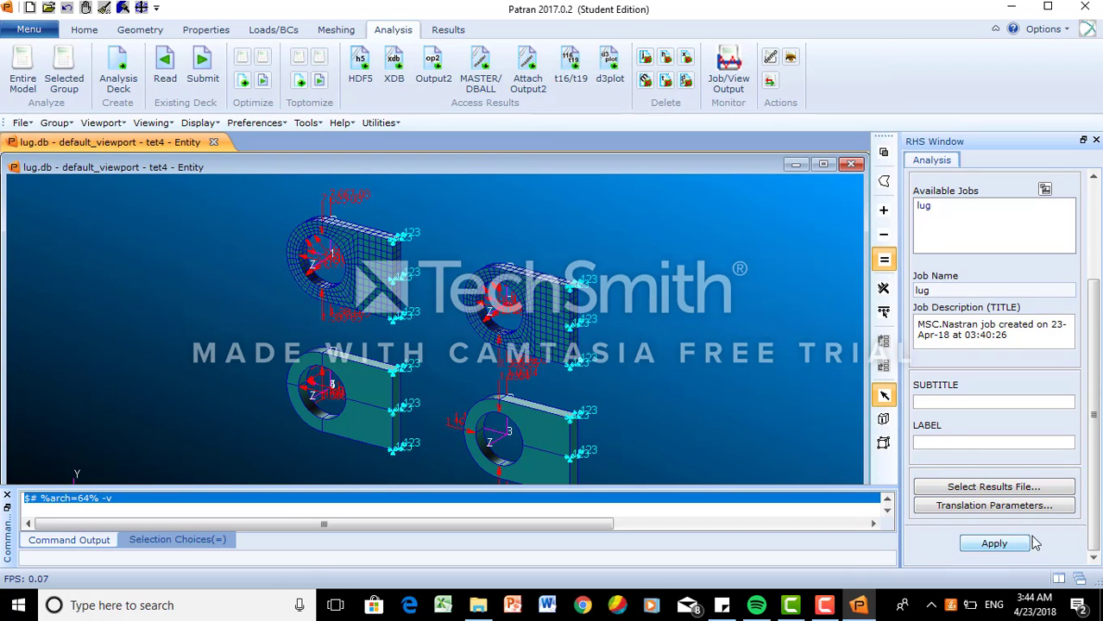
click(994, 544)
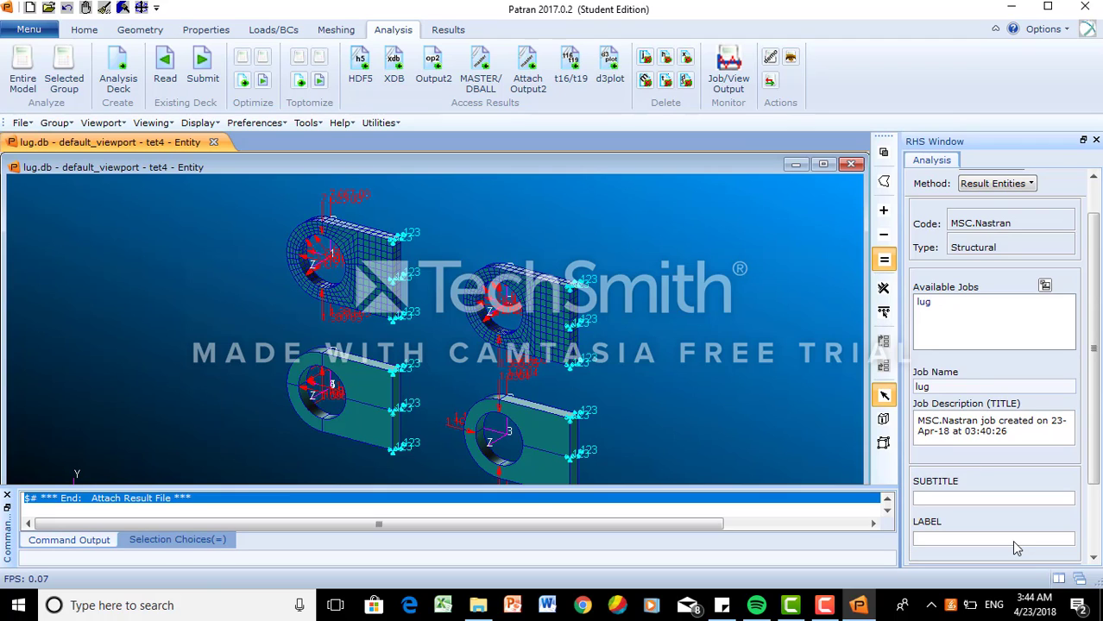
- Create a deformation plot of Displacements, Translational for the Default static subcase, shown as Resultant
click(448, 30)
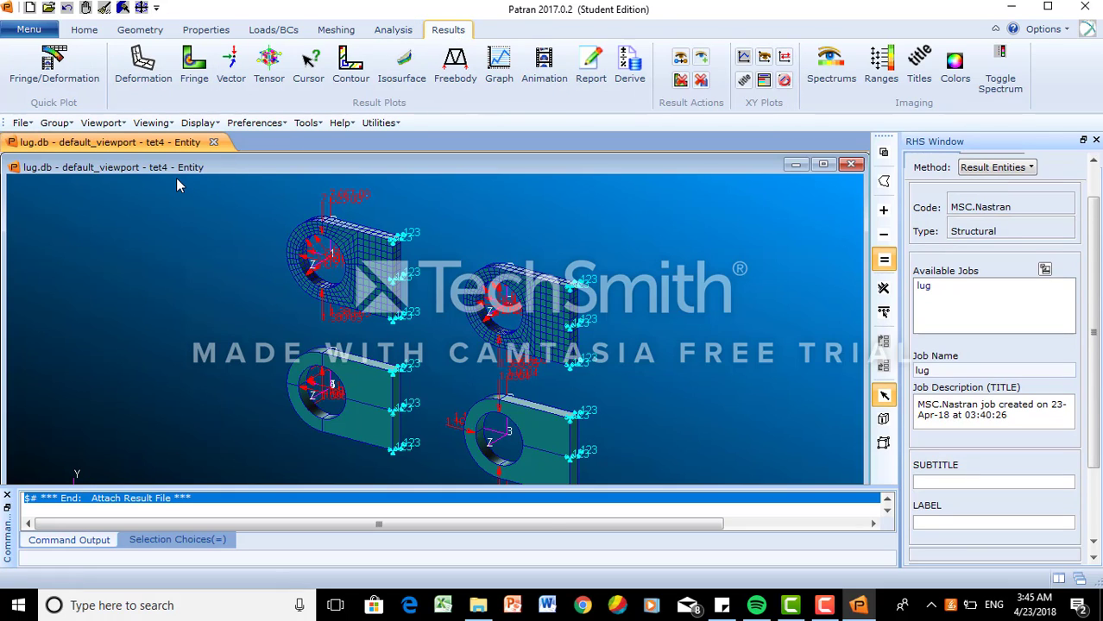
click(1007, 206)
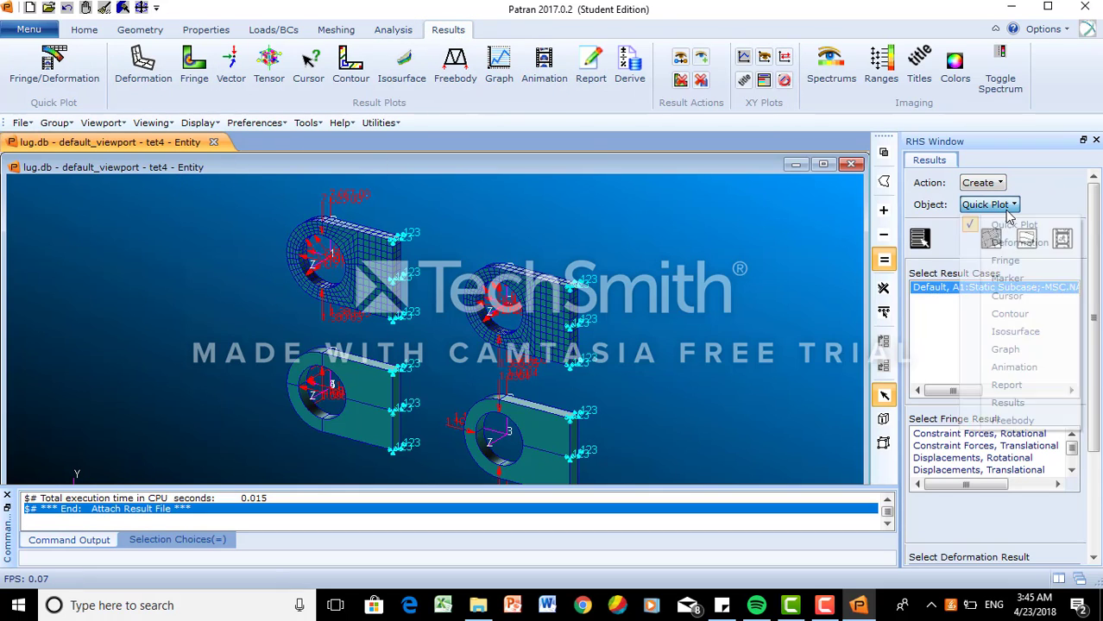
click(1008, 243)
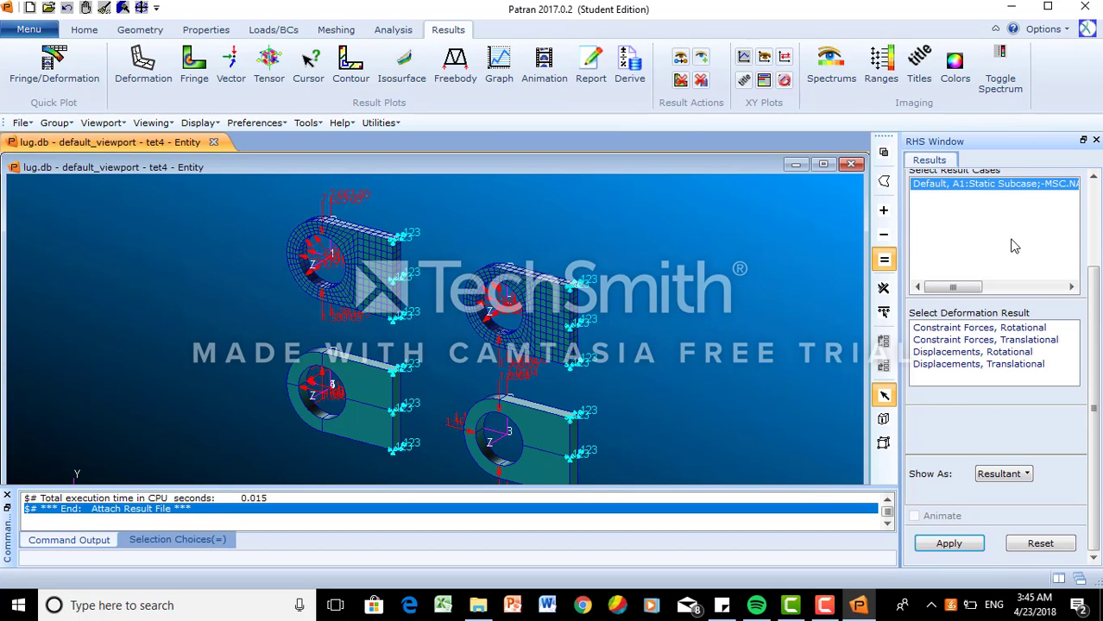
mouse_move(1096, 311)
mouse_down()
mouse_move(1095, 293)
mouse_move(1096, 313)
mouse_up()
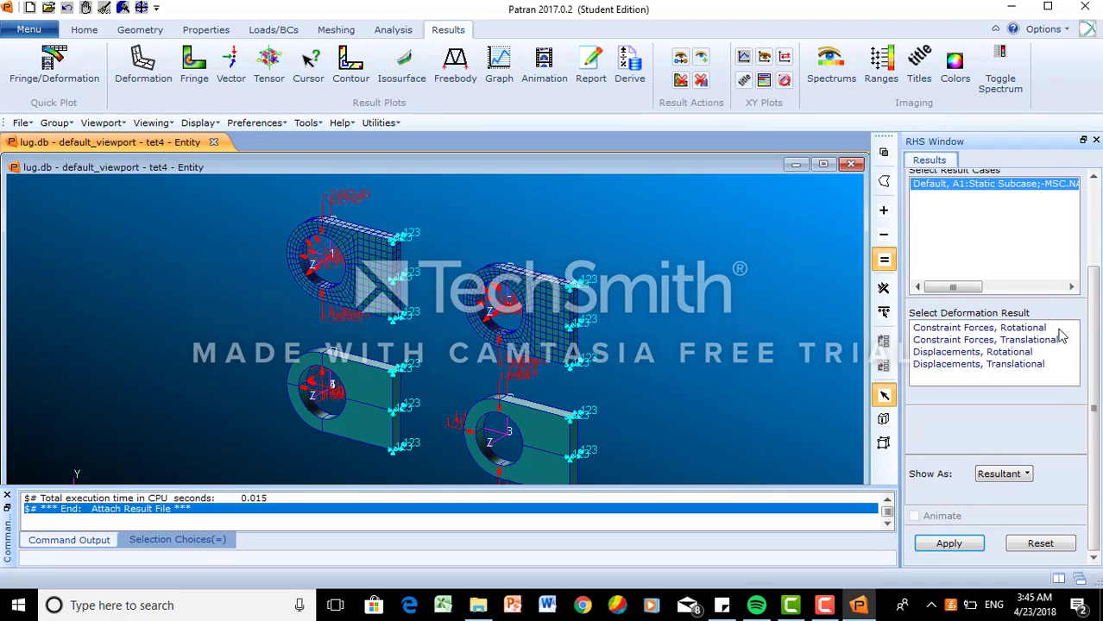
click(1015, 366)
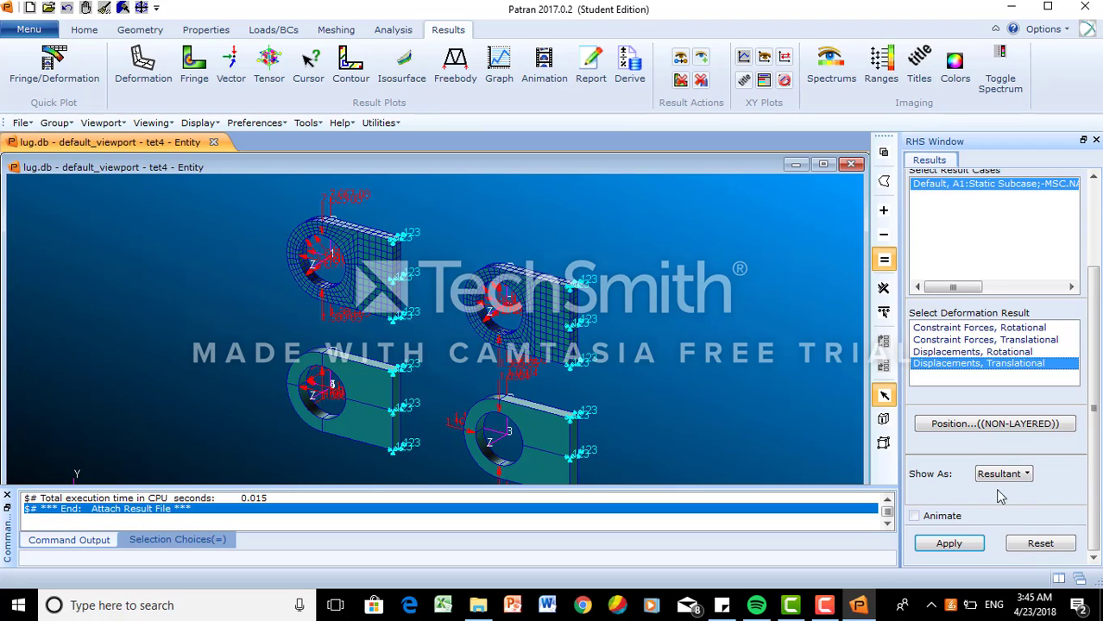
click(952, 544)
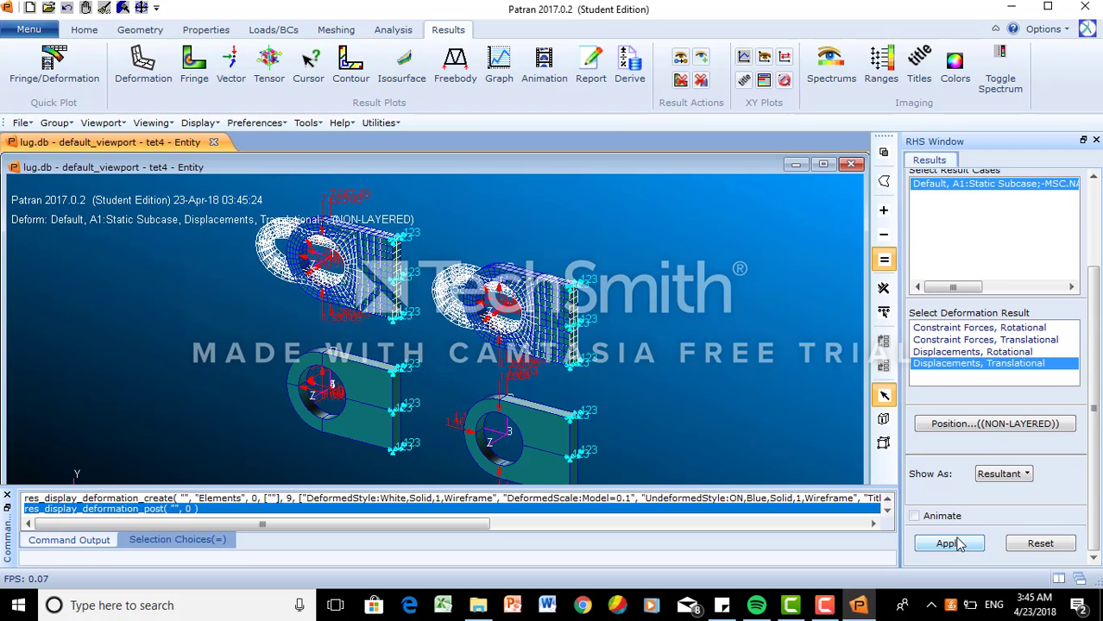
- Turn off Show Undeformed and Show Title in the deformation plot's display attributes and apply the change
scroll(958, 543, up, 3)
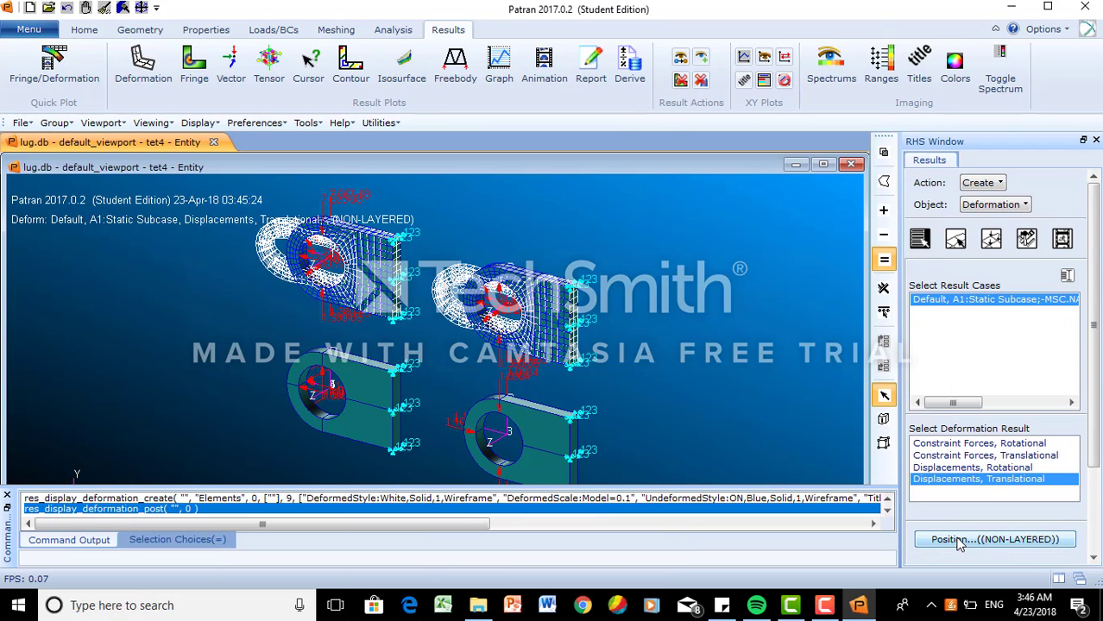
click(990, 241)
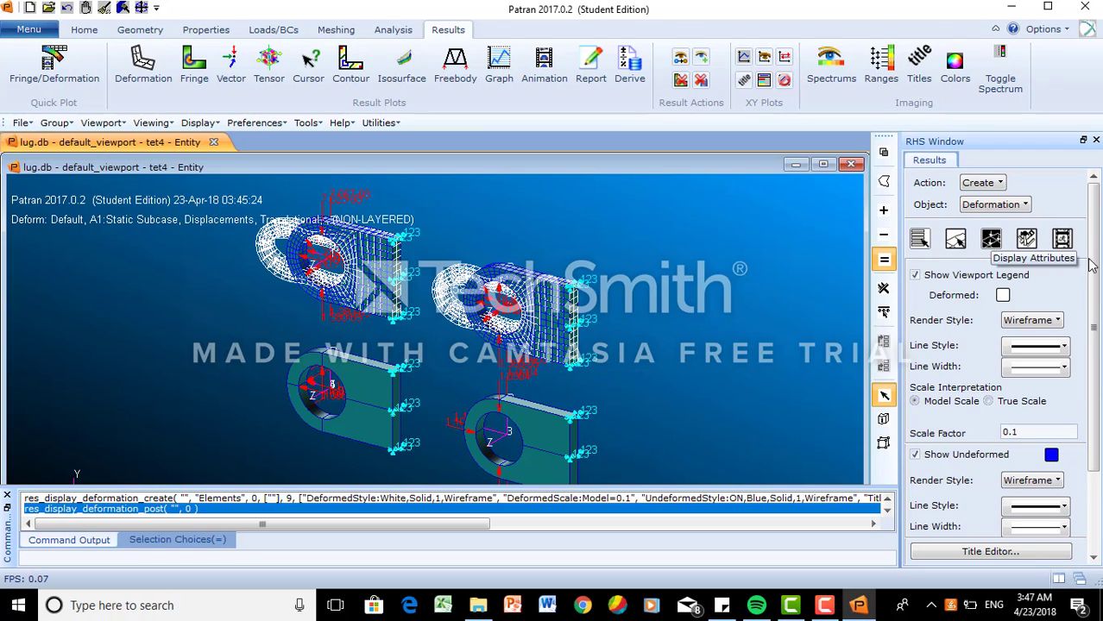
drag(1091, 265, 1090, 286)
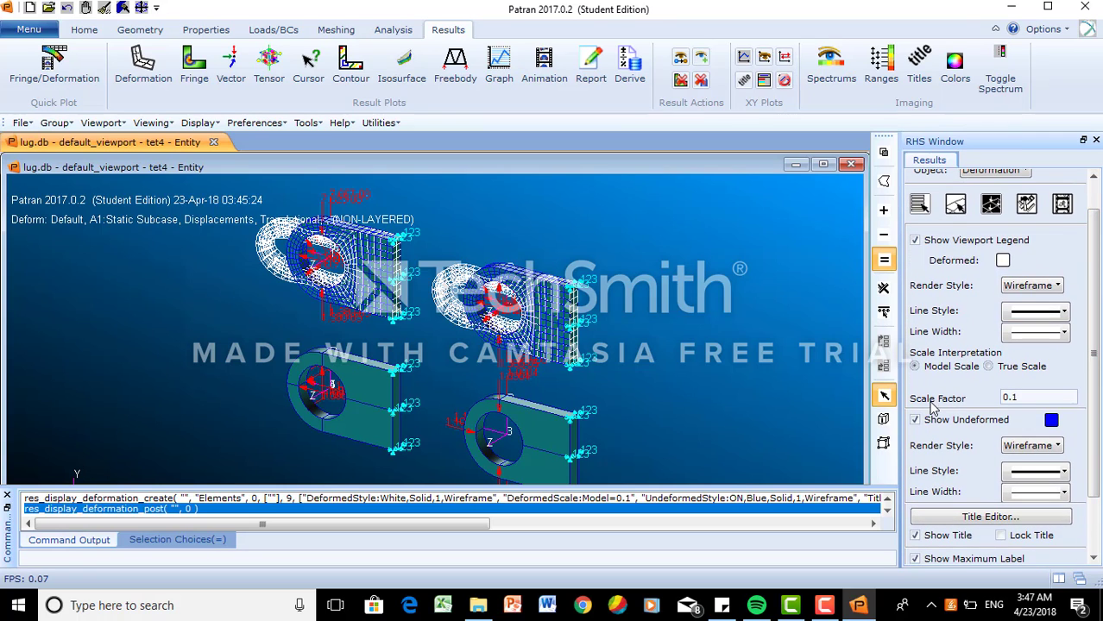
click(918, 420)
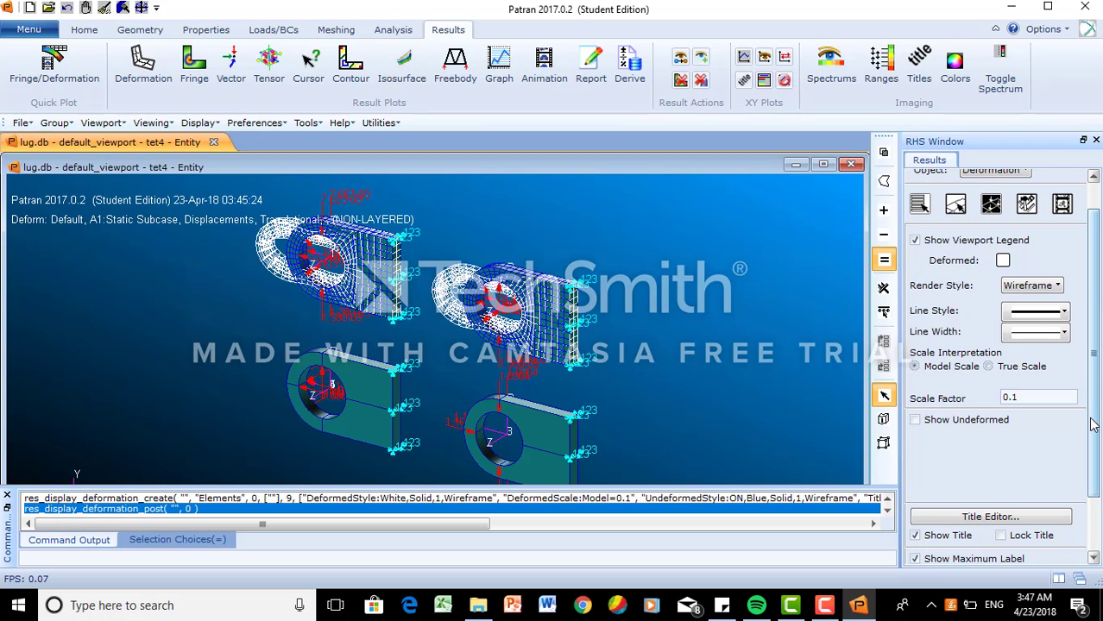
drag(1093, 425, 1092, 463)
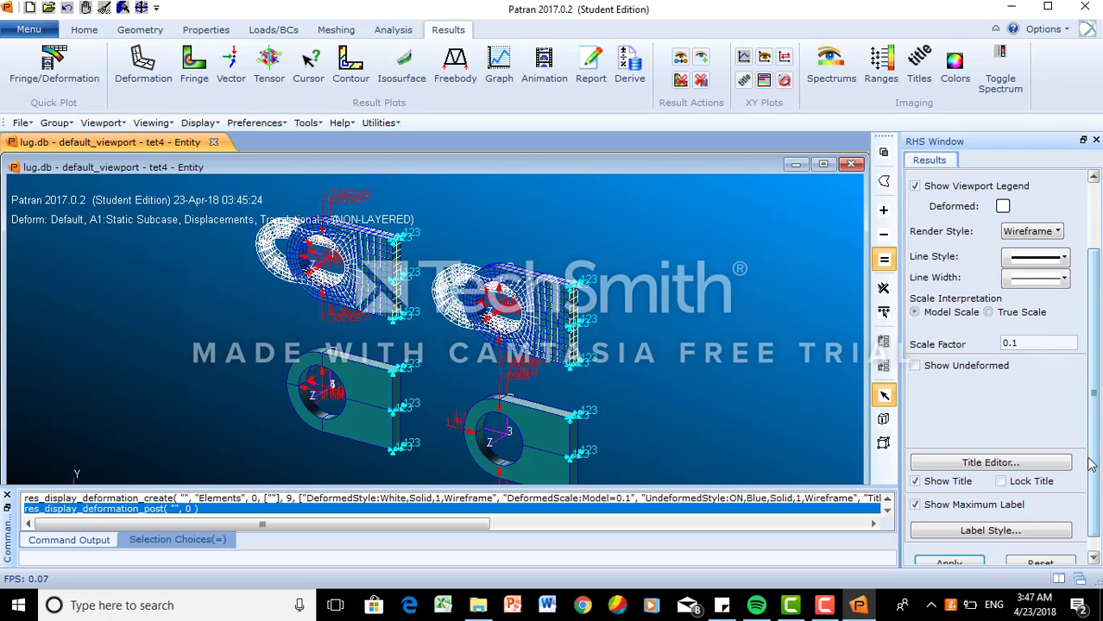
click(916, 482)
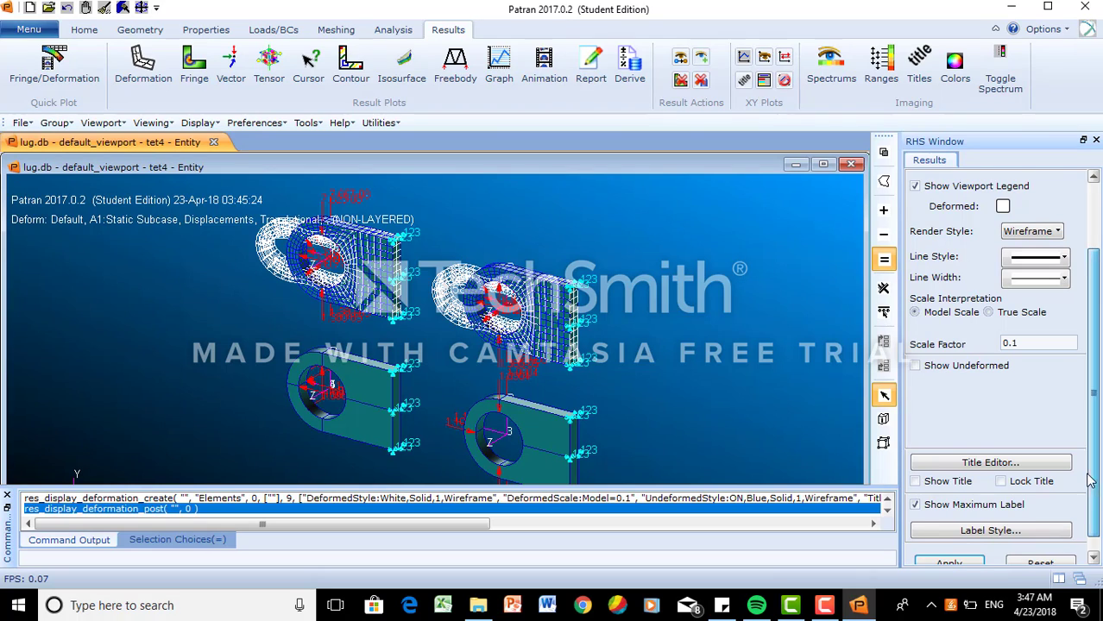
scroll(1083, 483, down, 1)
click(953, 546)
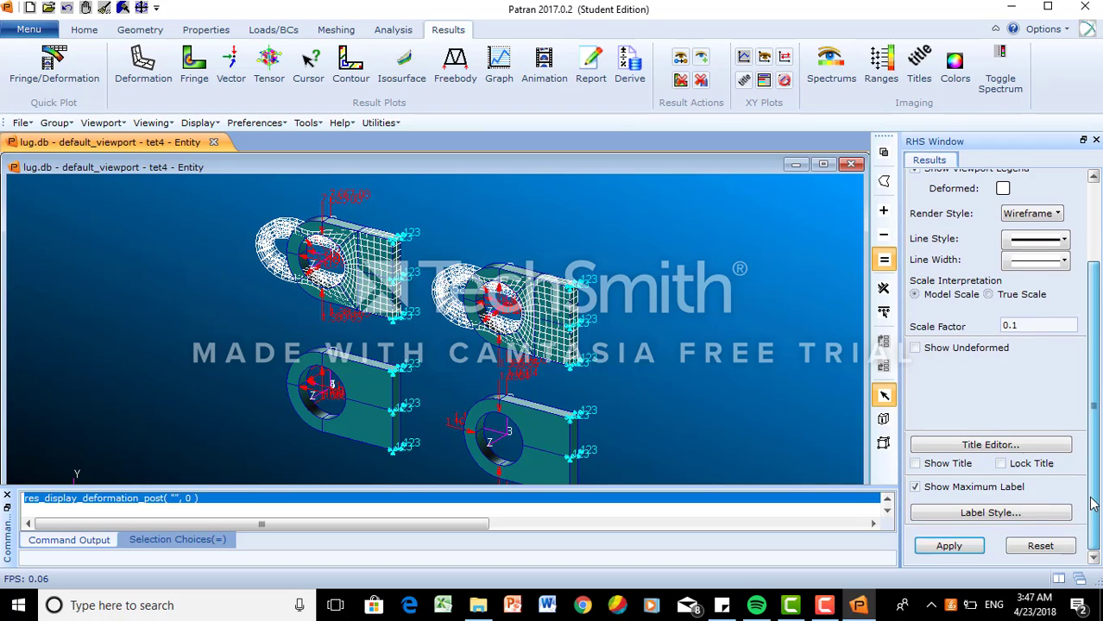
scroll(1091, 500, up, 1)
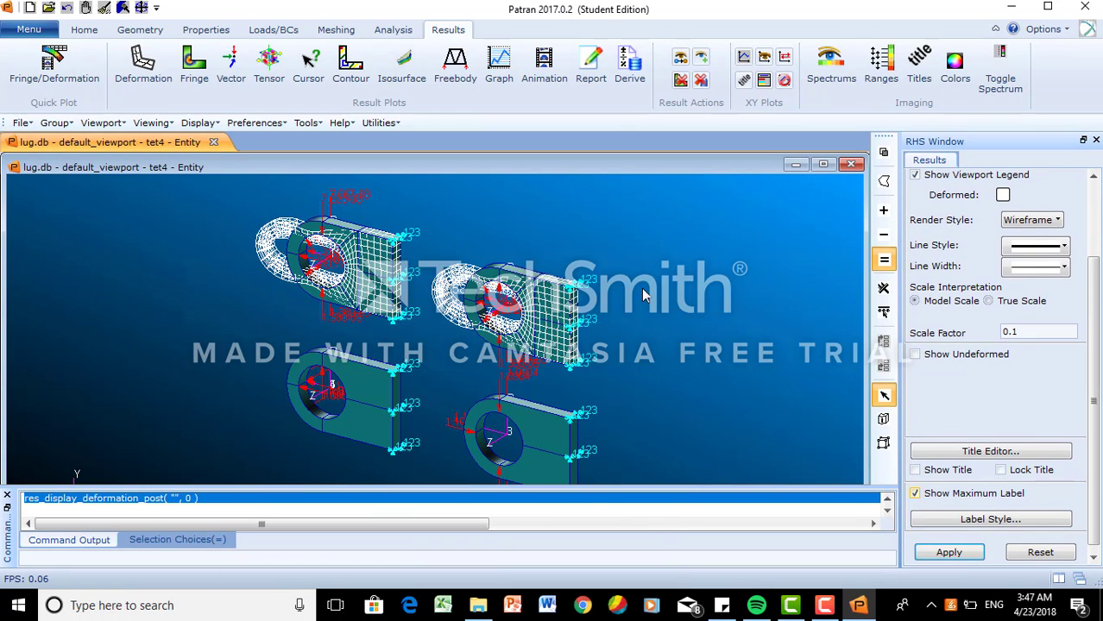
- Erase all posted geometry from the display, leaving the deformed mesh plot
click(87, 30)
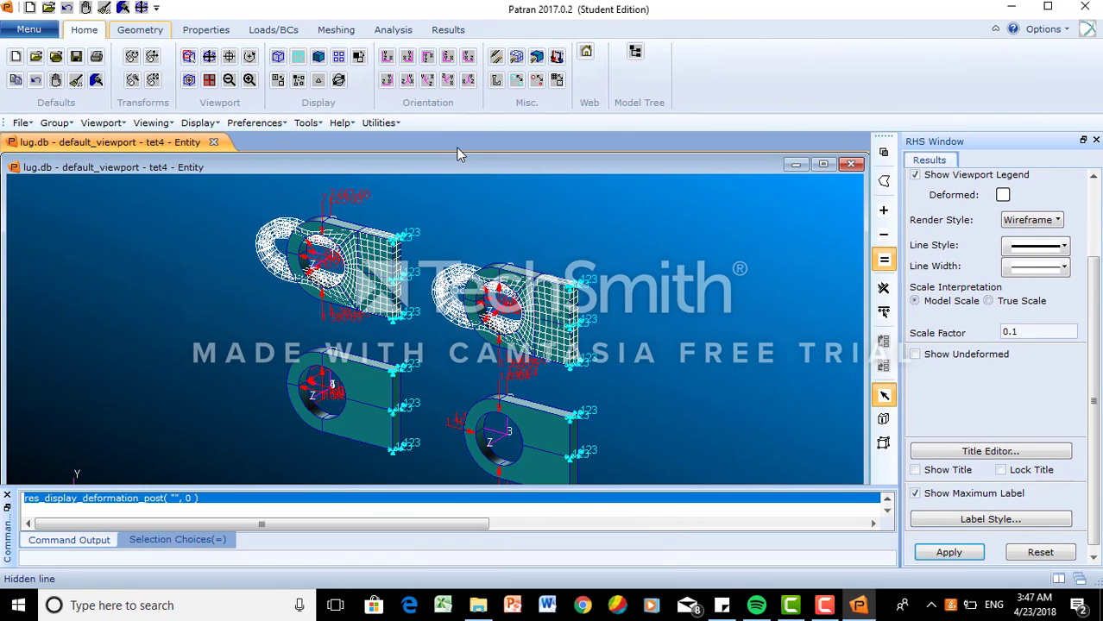
click(497, 58)
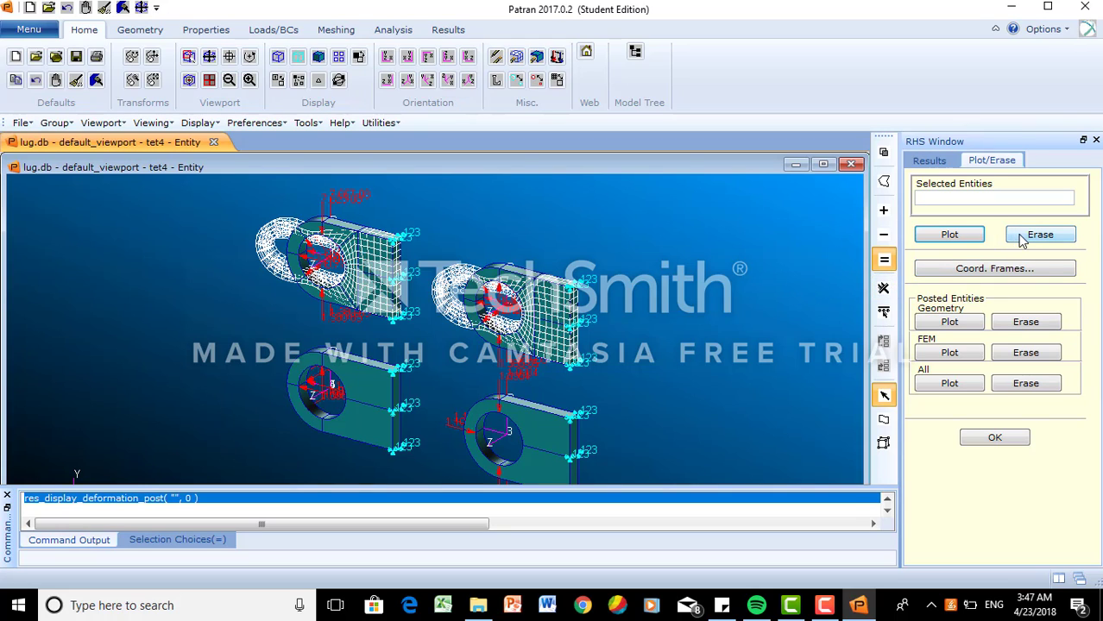
click(1049, 324)
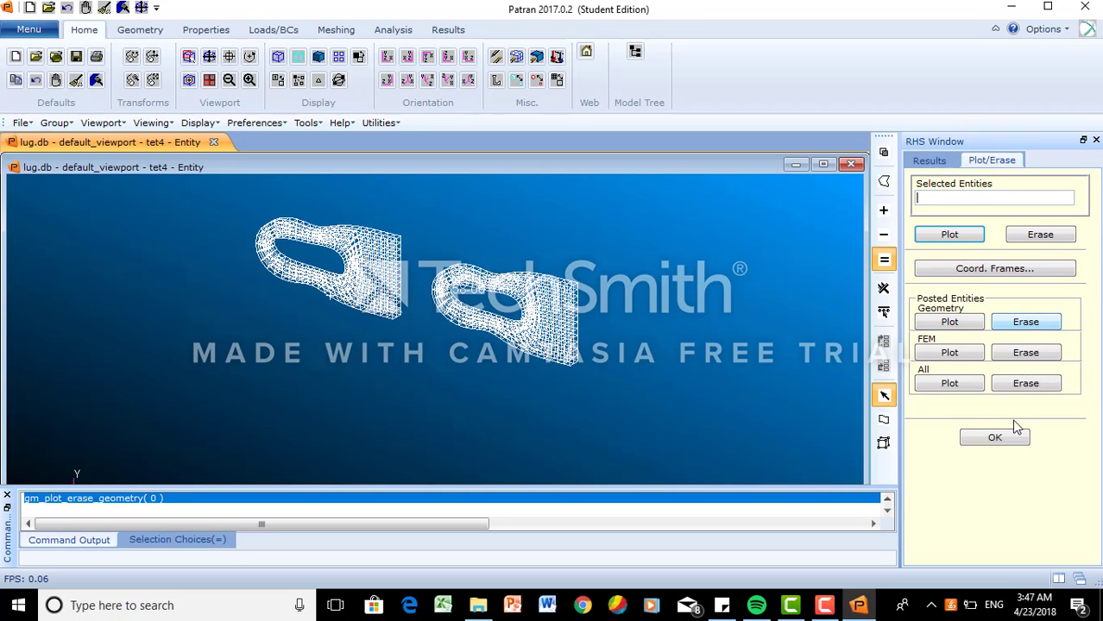
click(995, 439)
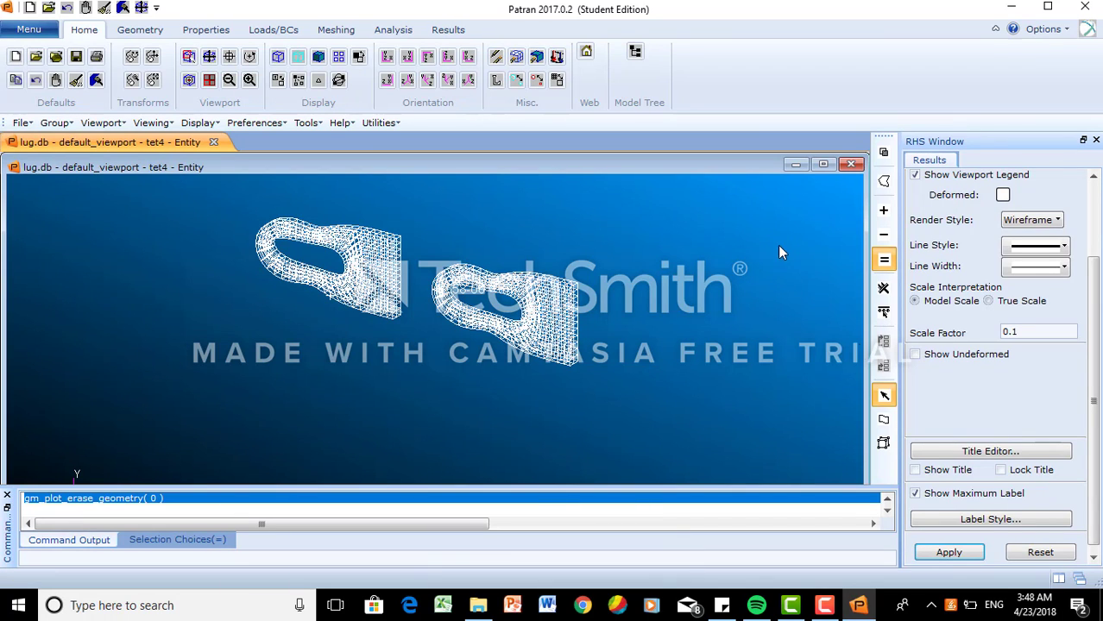
click(208, 56)
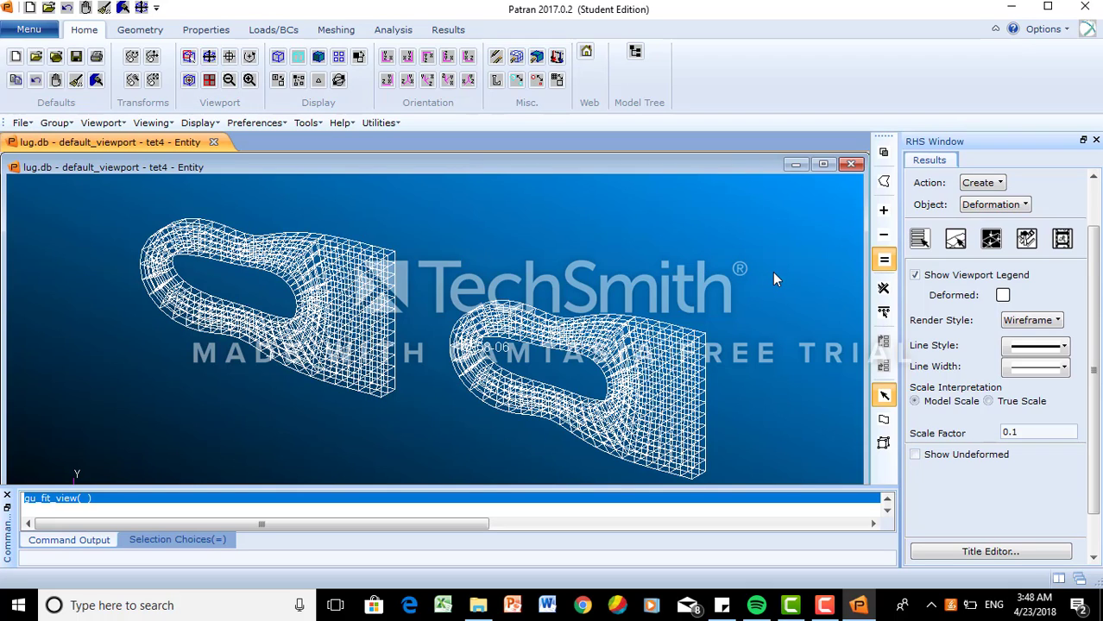
- Create a fringe plot of the Stress Tensor result for the Default static subcase, with von Mises as the quantity
click(449, 32)
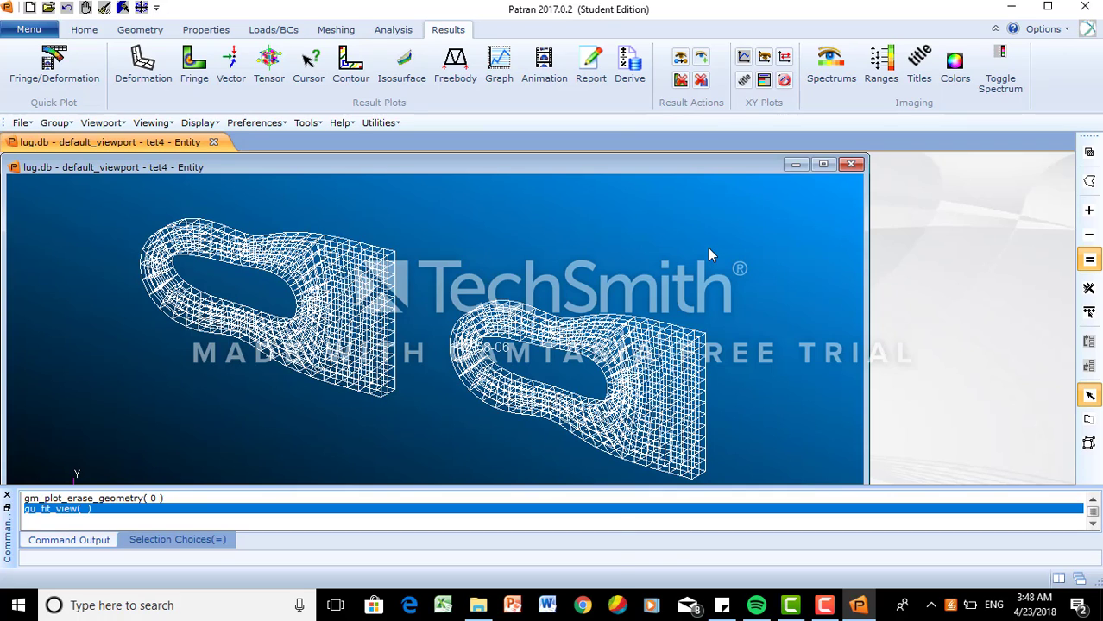
click(195, 65)
scroll(1096, 259, up, 2)
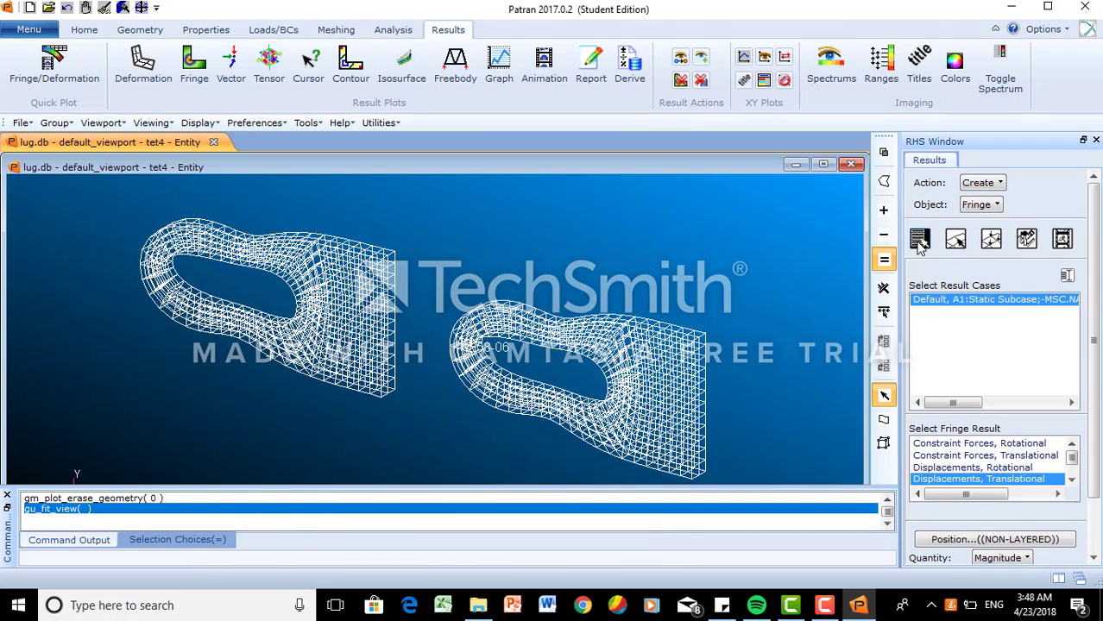
click(1071, 483)
click(1071, 483)
click(1071, 482)
click(1071, 482)
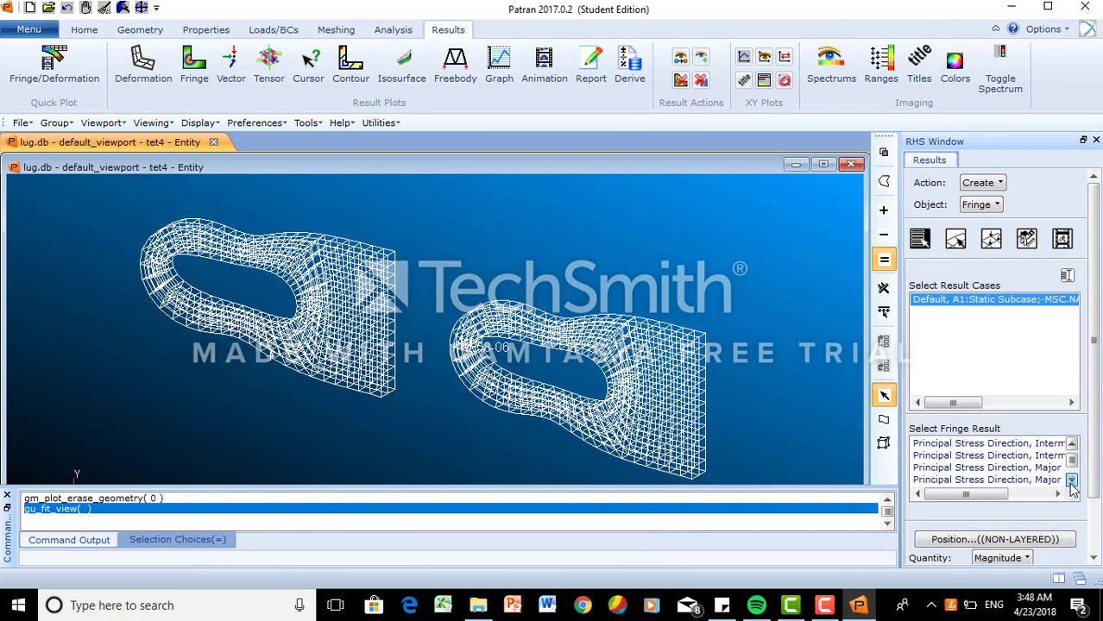
click(1071, 482)
click(1071, 483)
click(1071, 482)
click(1071, 482)
click(1071, 483)
click(1071, 482)
click(1071, 483)
click(1071, 483)
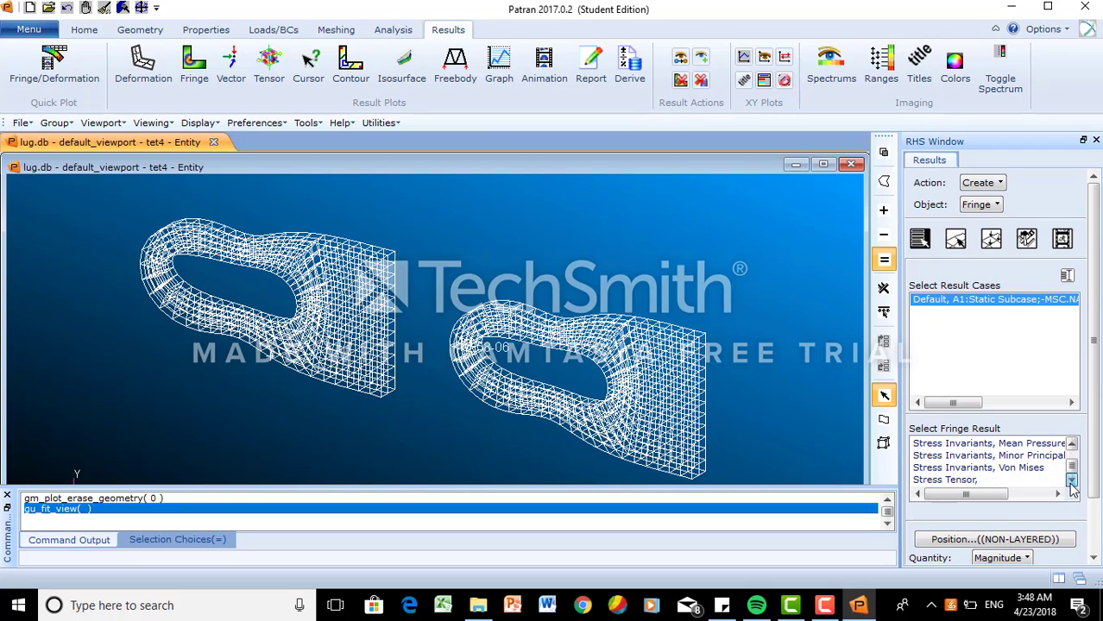
click(975, 482)
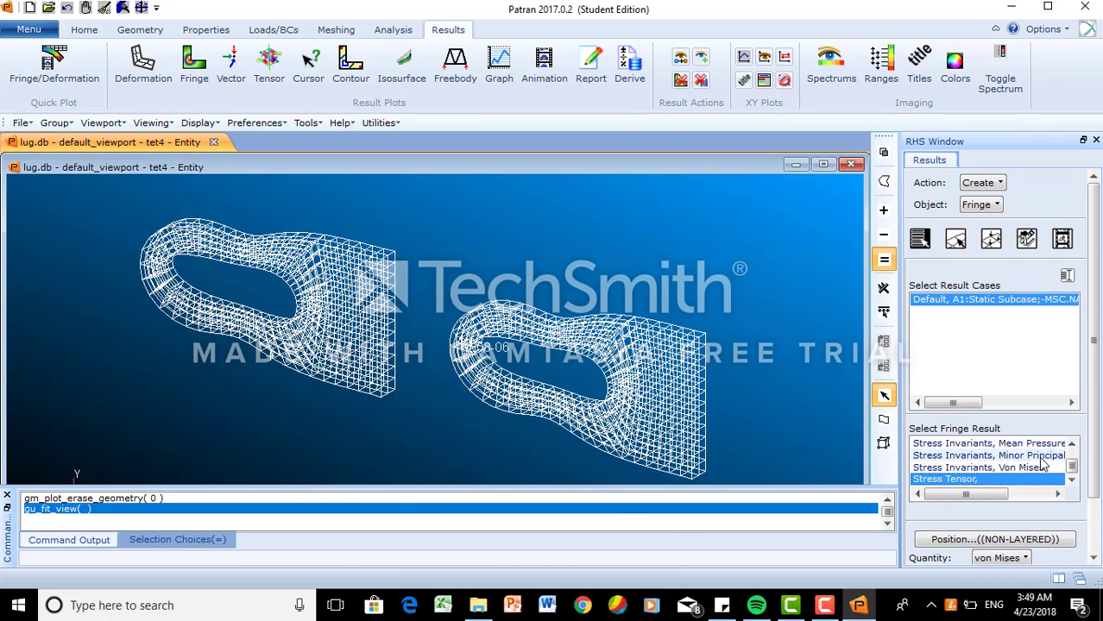
drag(1093, 470, 1094, 523)
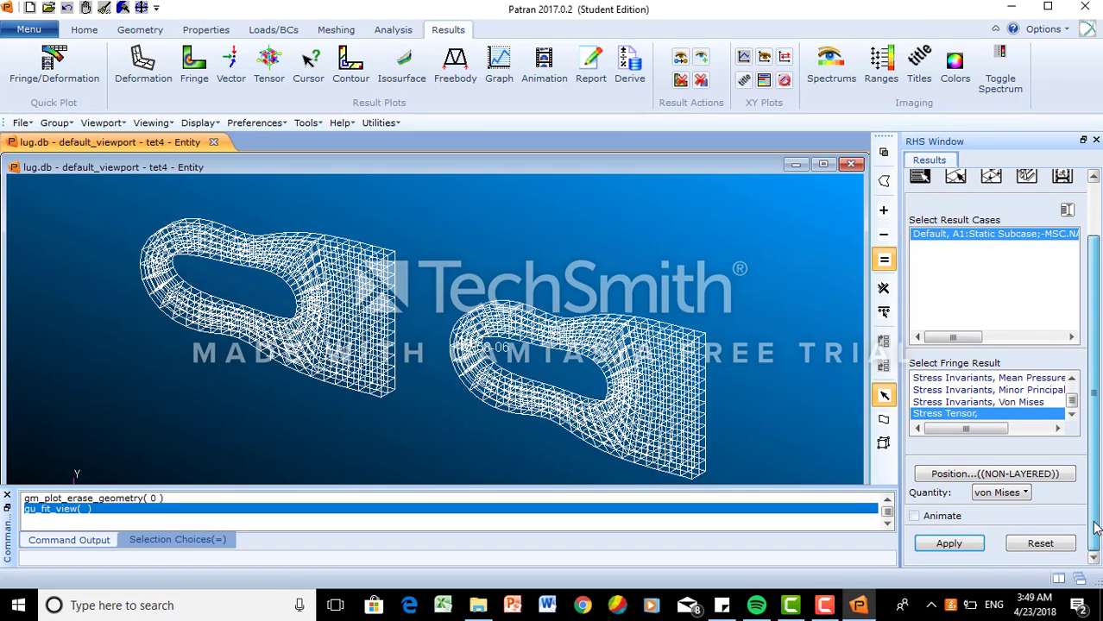
click(949, 544)
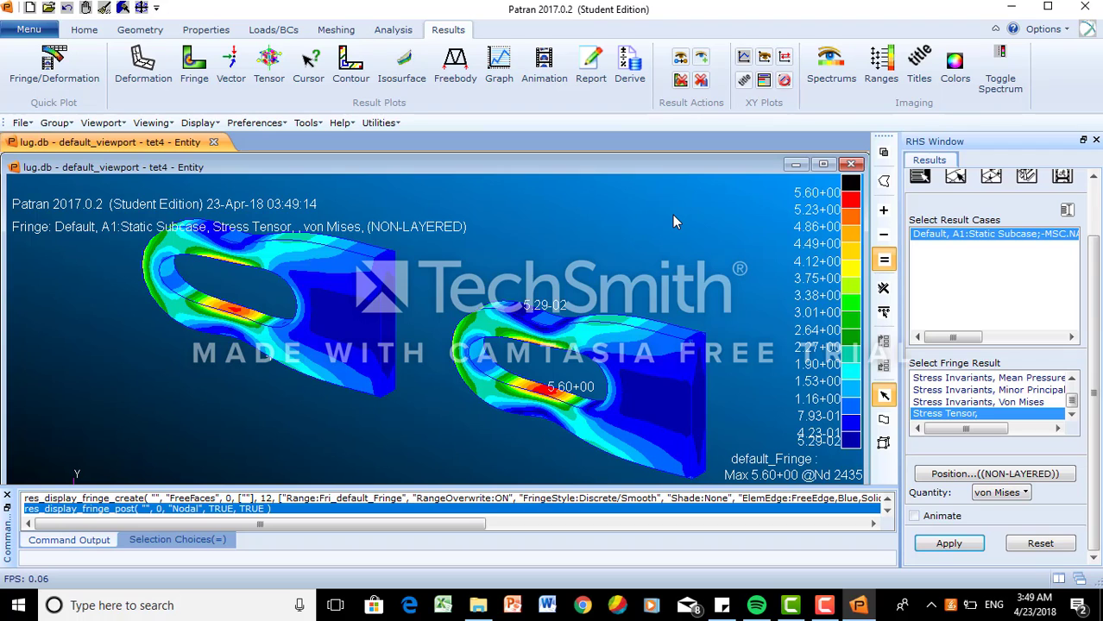
- Rename the default viewport as hex8
click(28, 29)
mouse_move(71, 99)
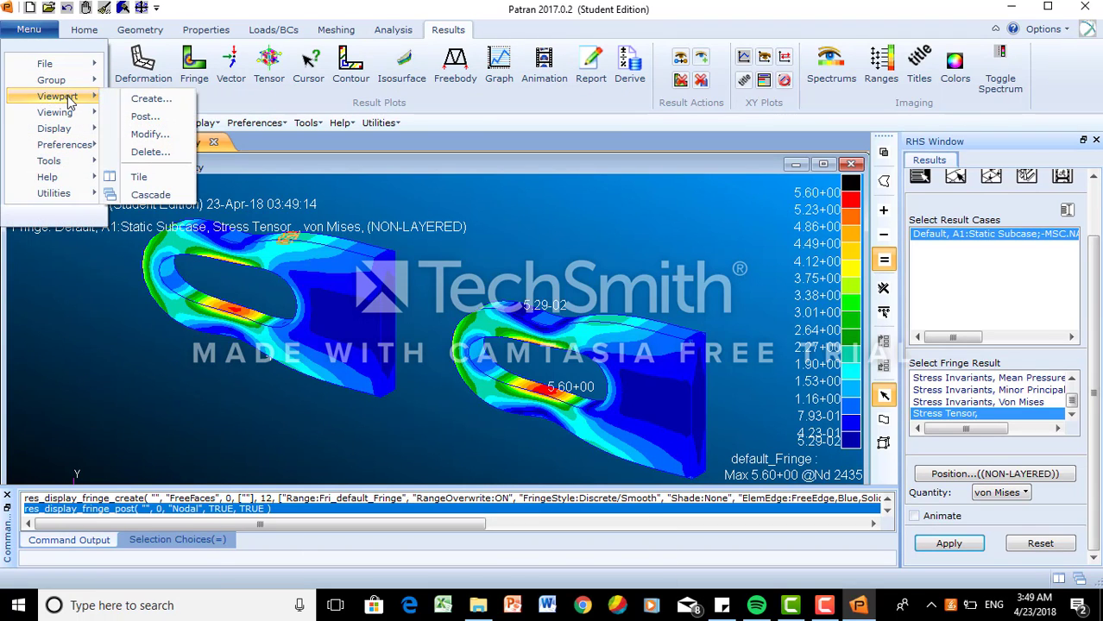
click(143, 136)
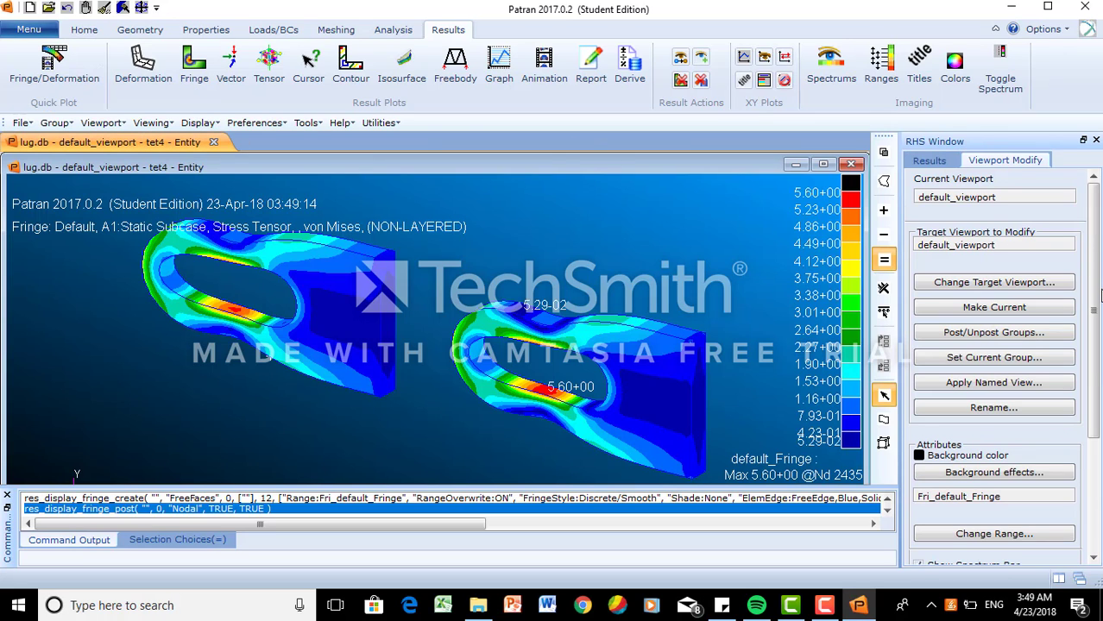
click(1027, 414)
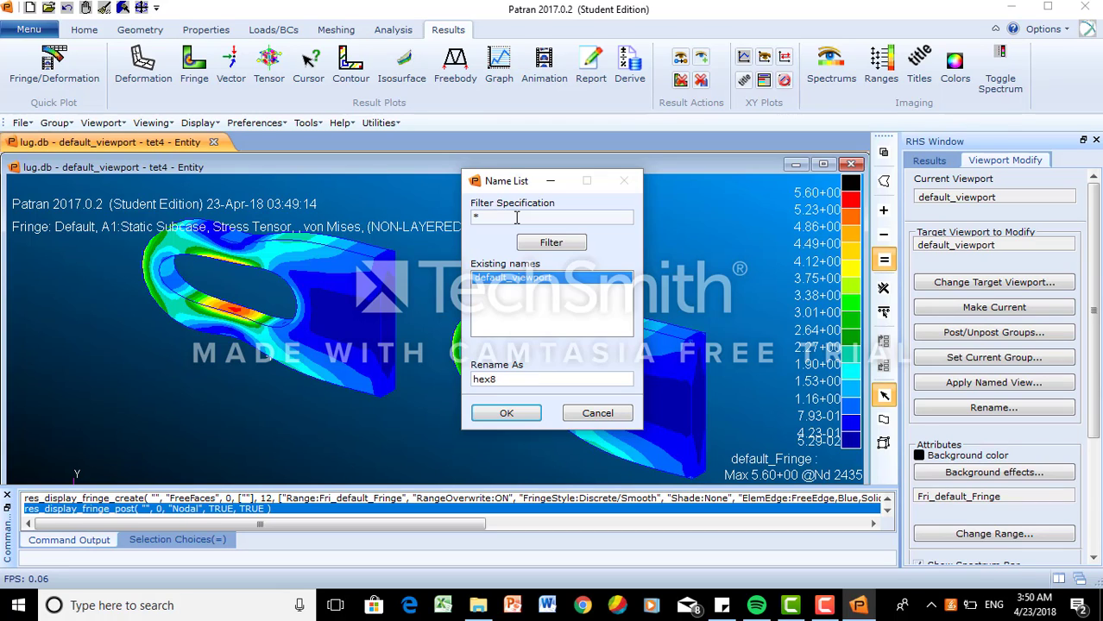
click(524, 420)
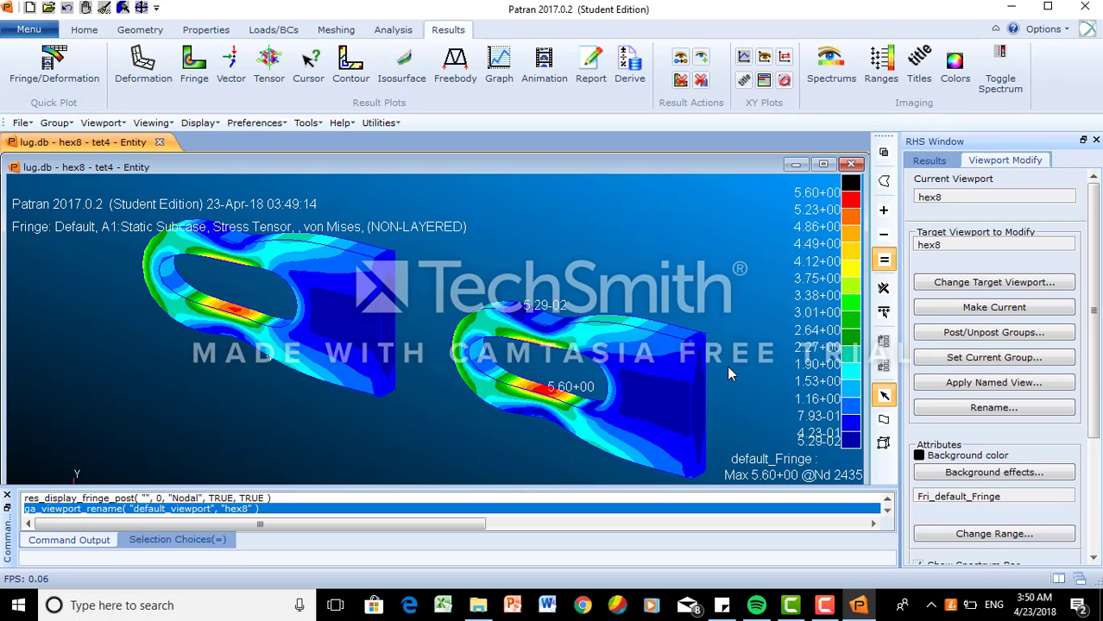
- Create a new viewport named hex20 and reposition its window over the hex8 viewport
click(24, 36)
mouse_move(74, 96)
click(160, 101)
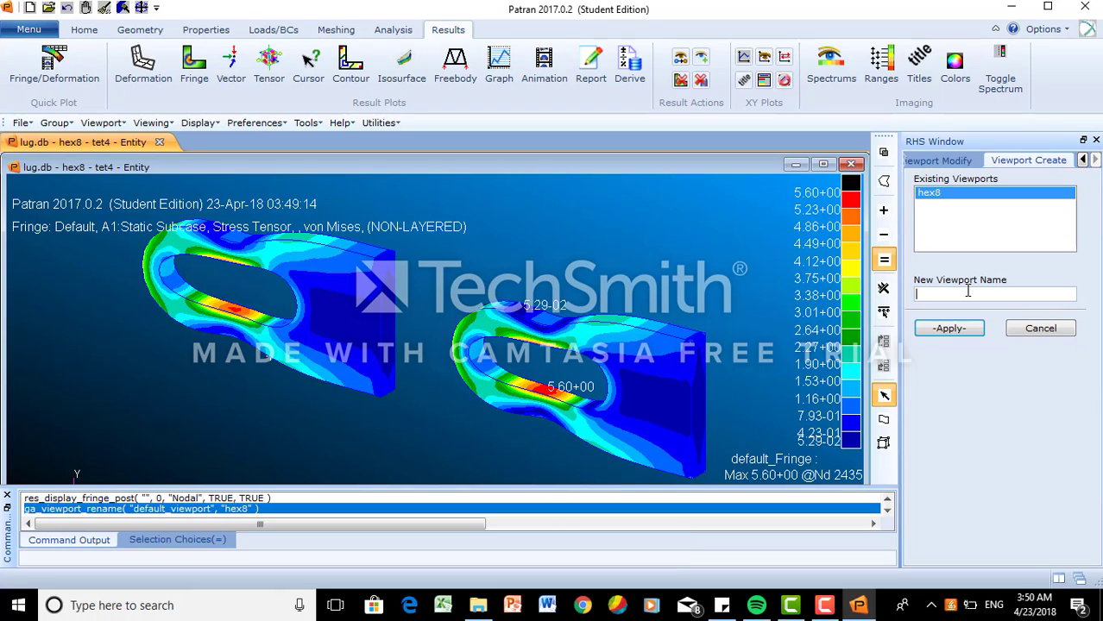
text(hex20)
click(954, 334)
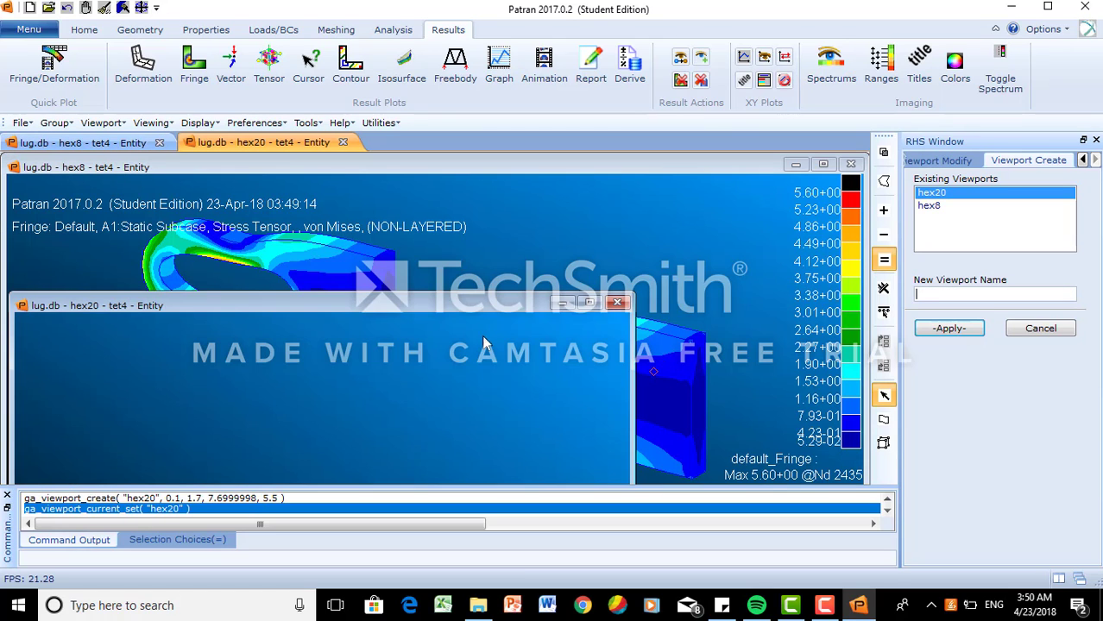
drag(466, 304, 544, 205)
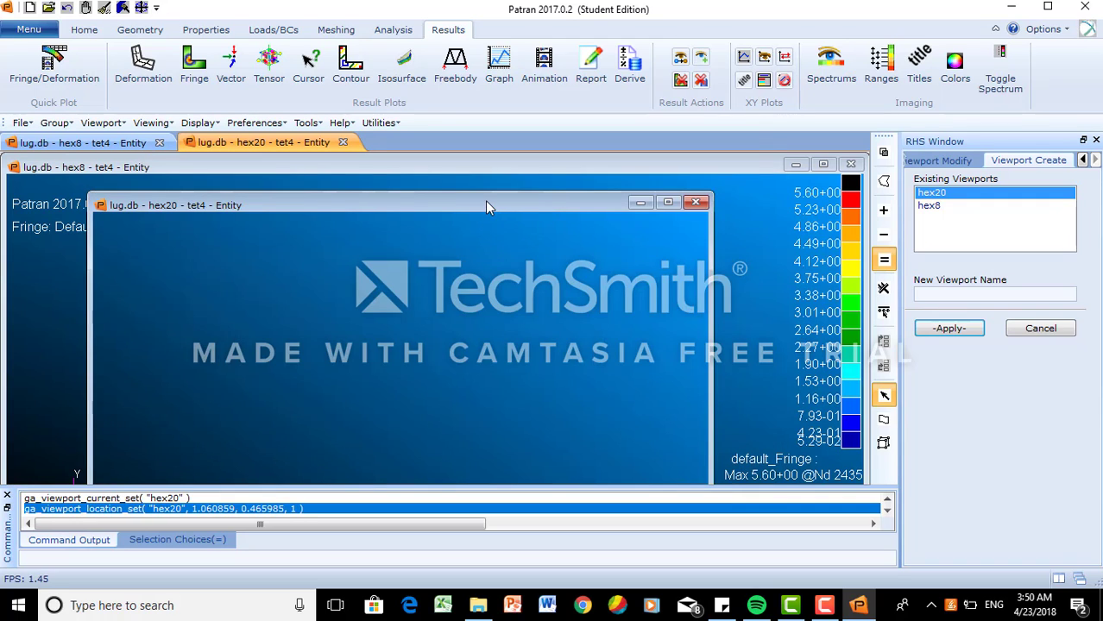
drag(487, 202, 442, 278)
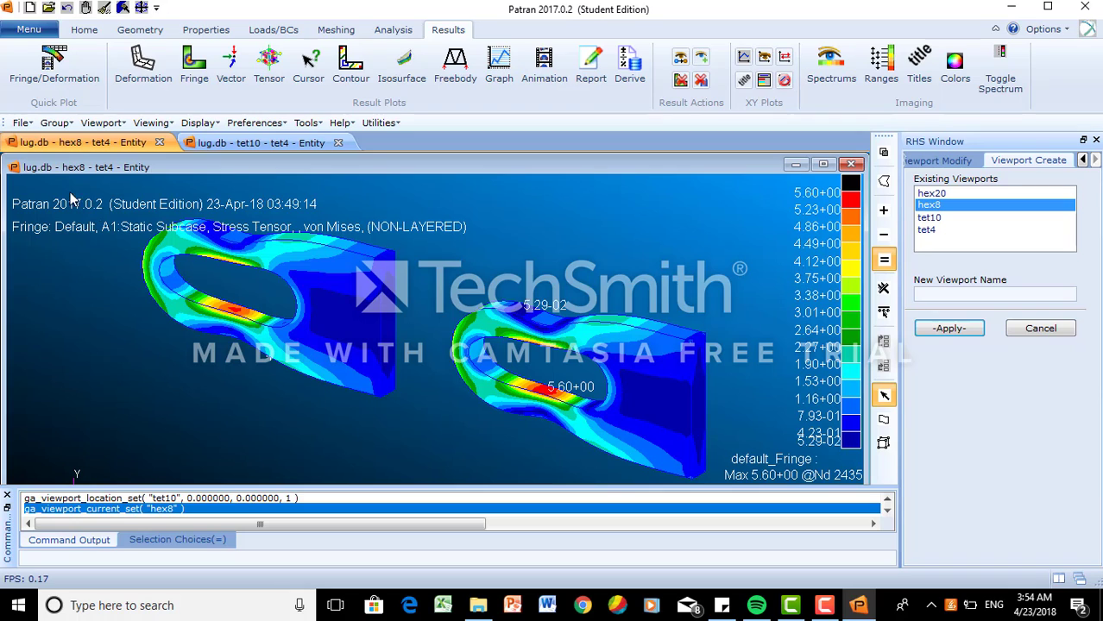
- Unpost all coordinate frames from the display and select hex8 among the existing viewports
click(28, 29)
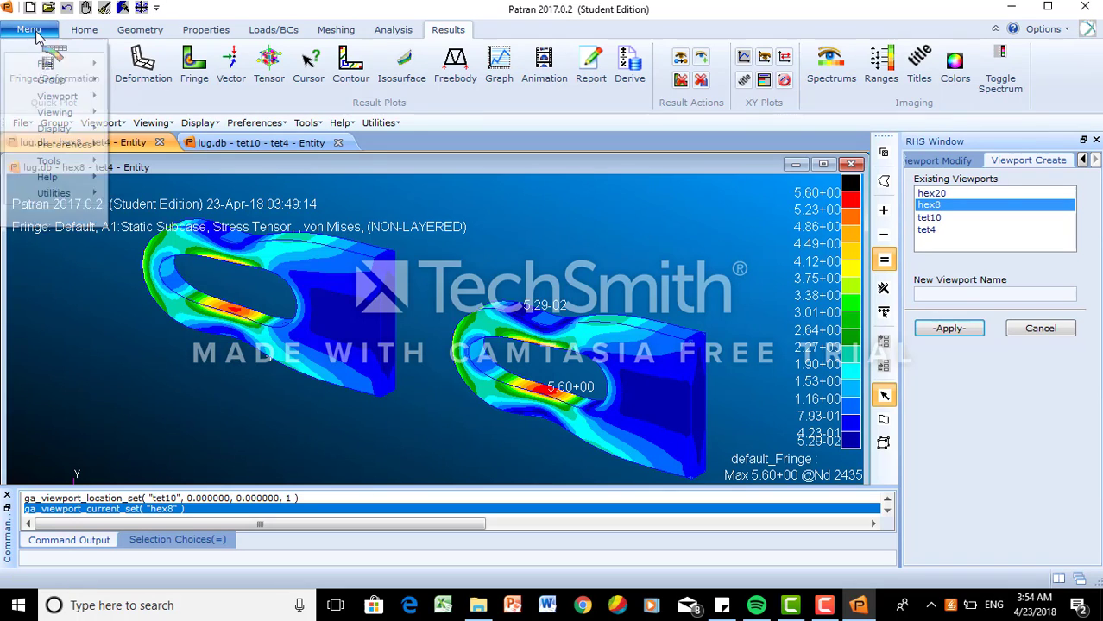
mouse_move(69, 82)
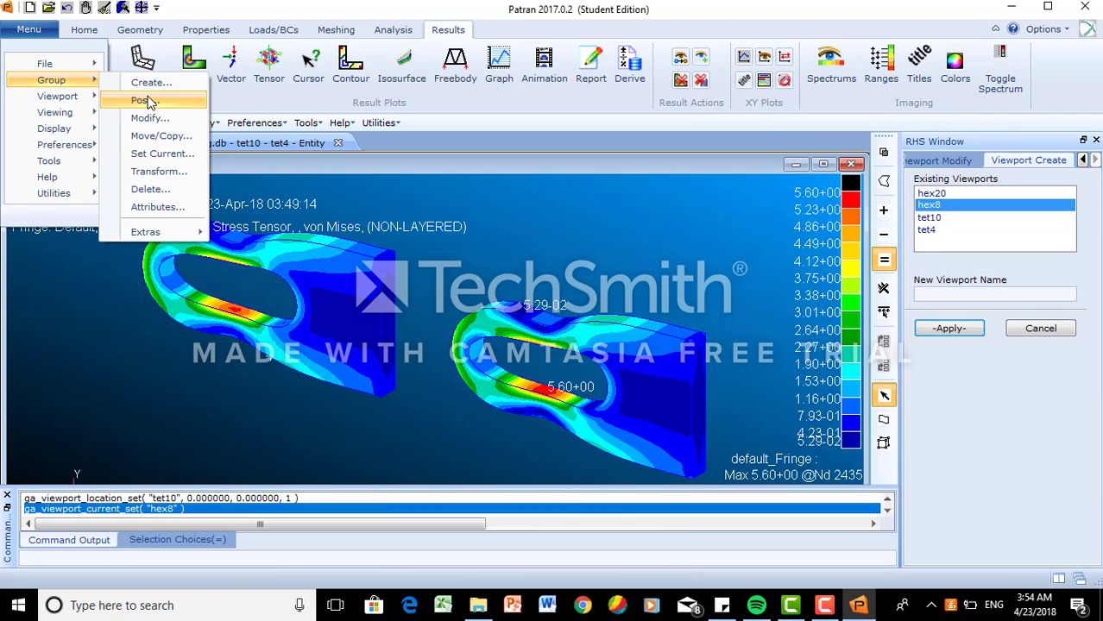
mouse_move(69, 130)
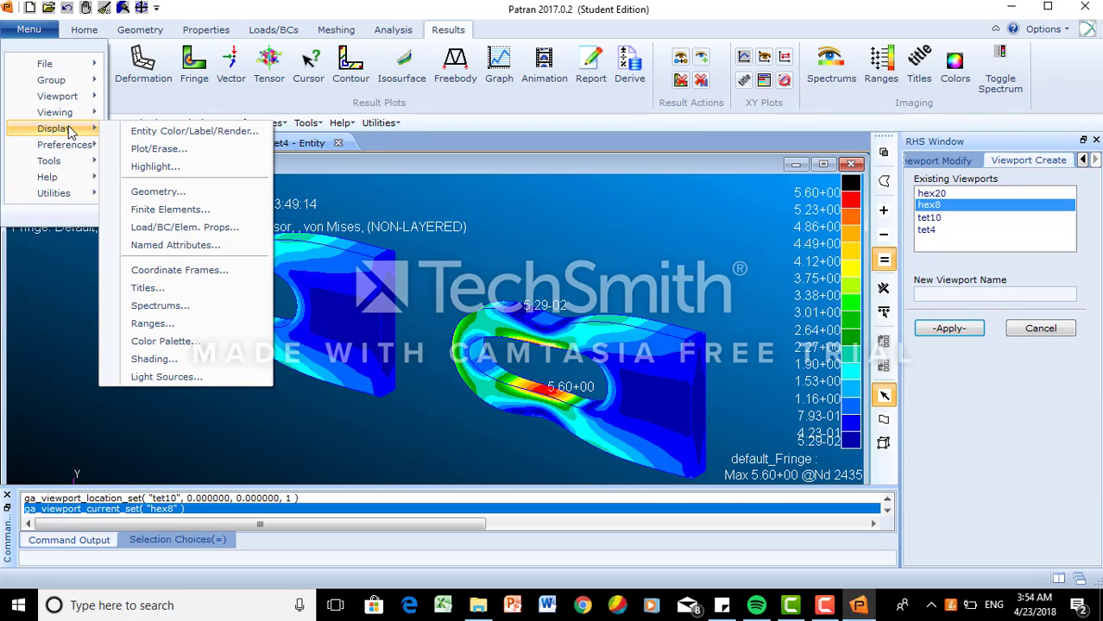
click(210, 272)
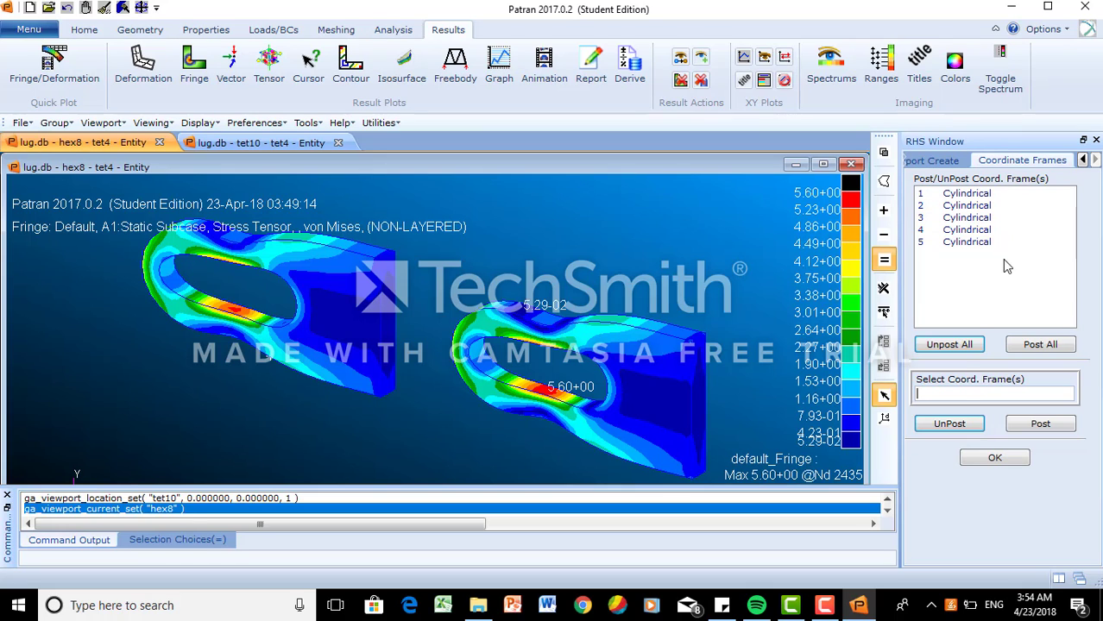
click(961, 352)
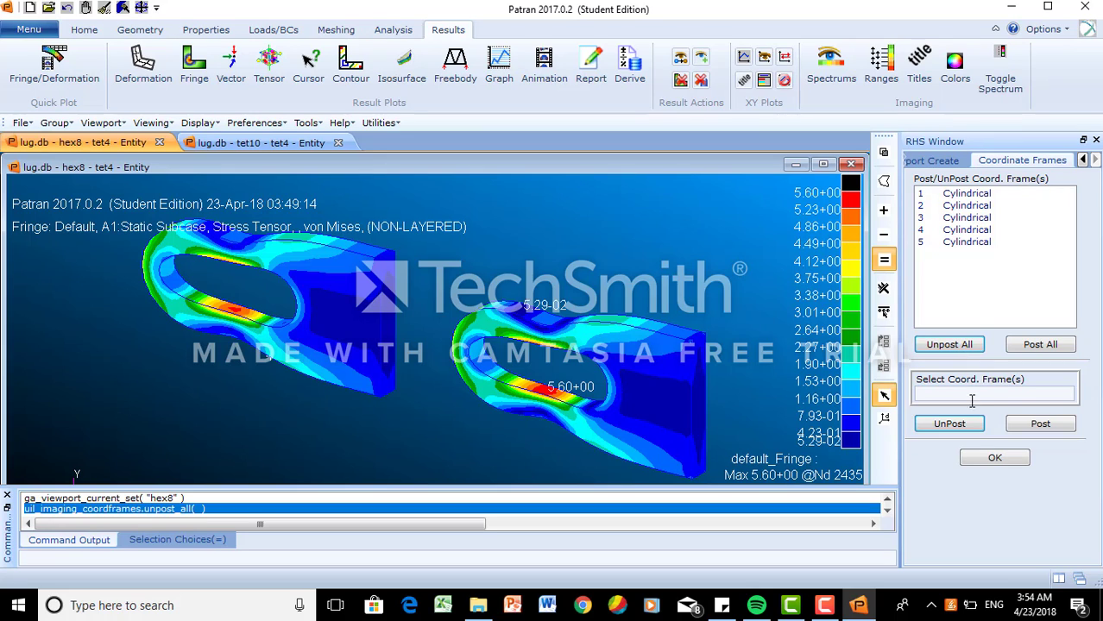
click(994, 459)
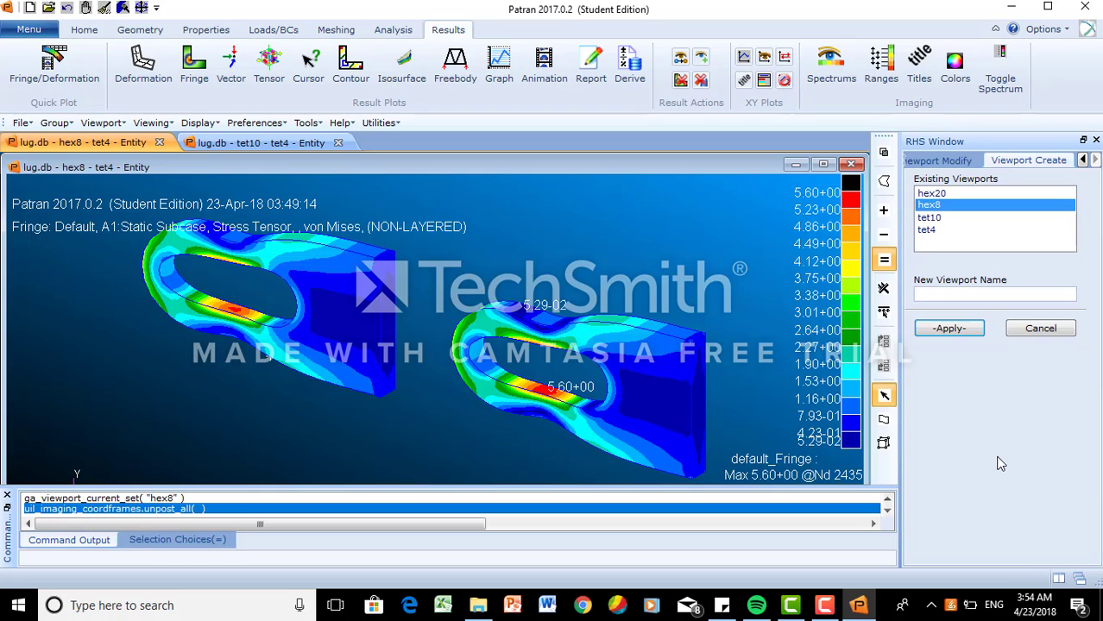
click(949, 208)
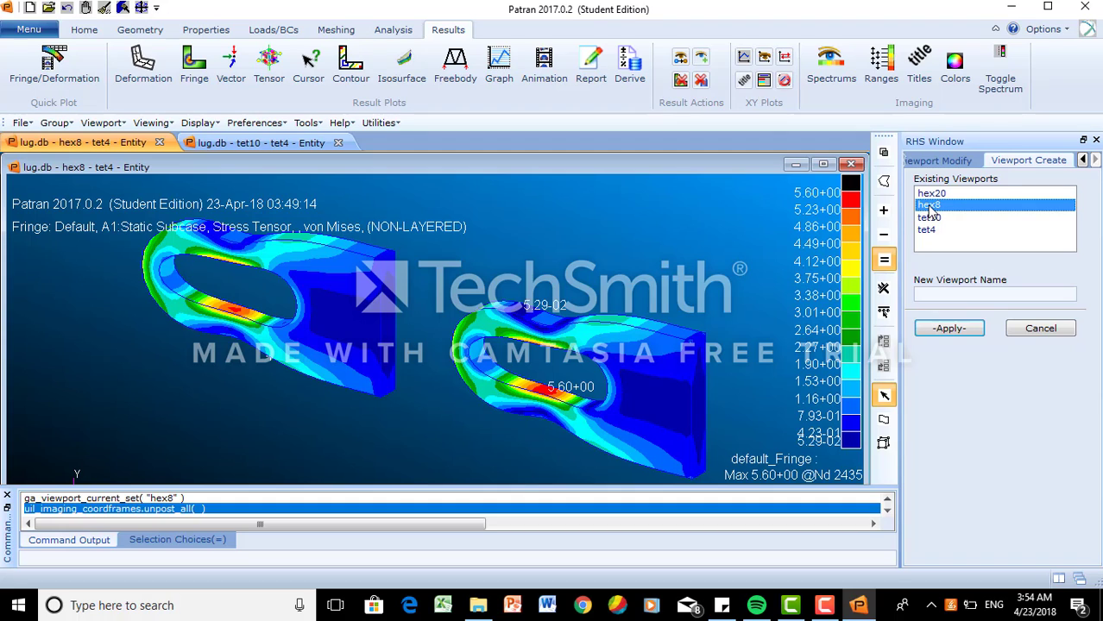
- Unpost all coordinate frames again with the hex8 viewport current
click(943, 164)
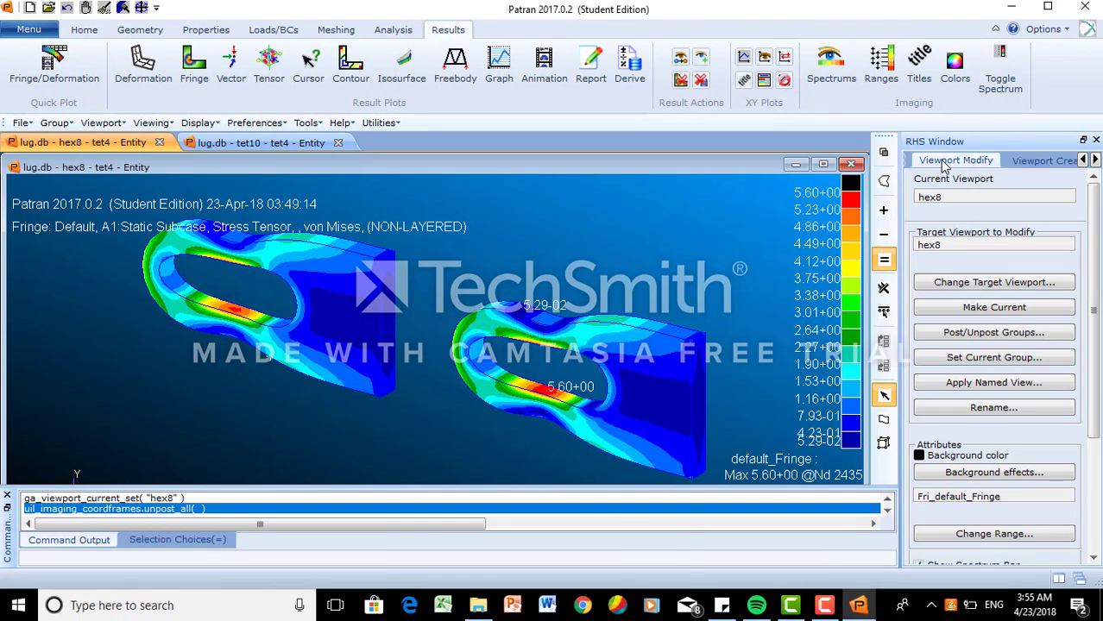
click(1015, 165)
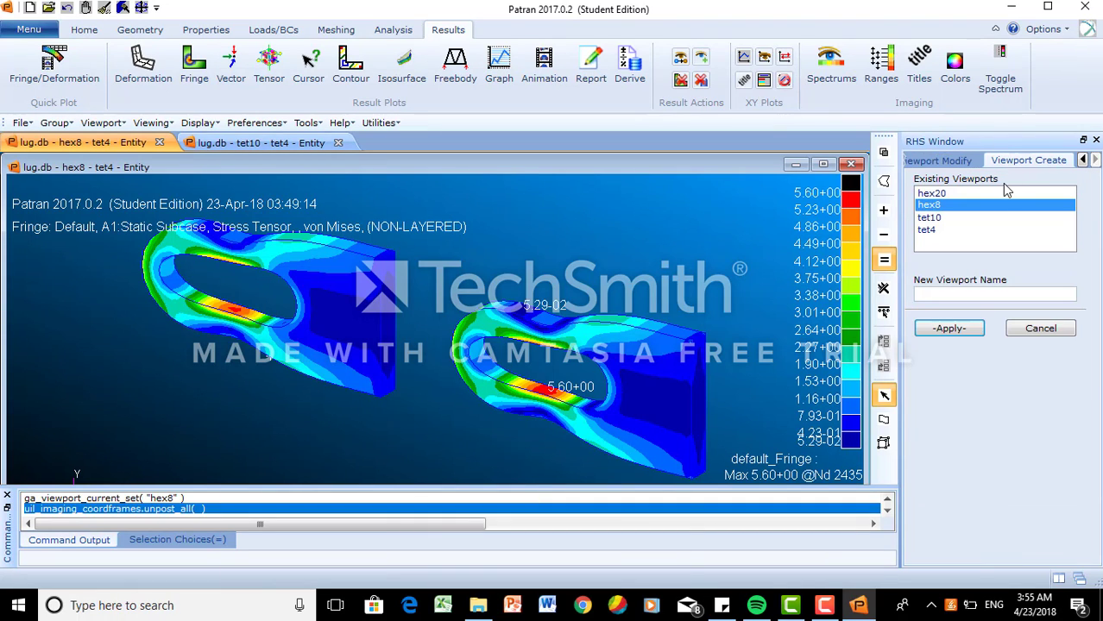
click(28, 29)
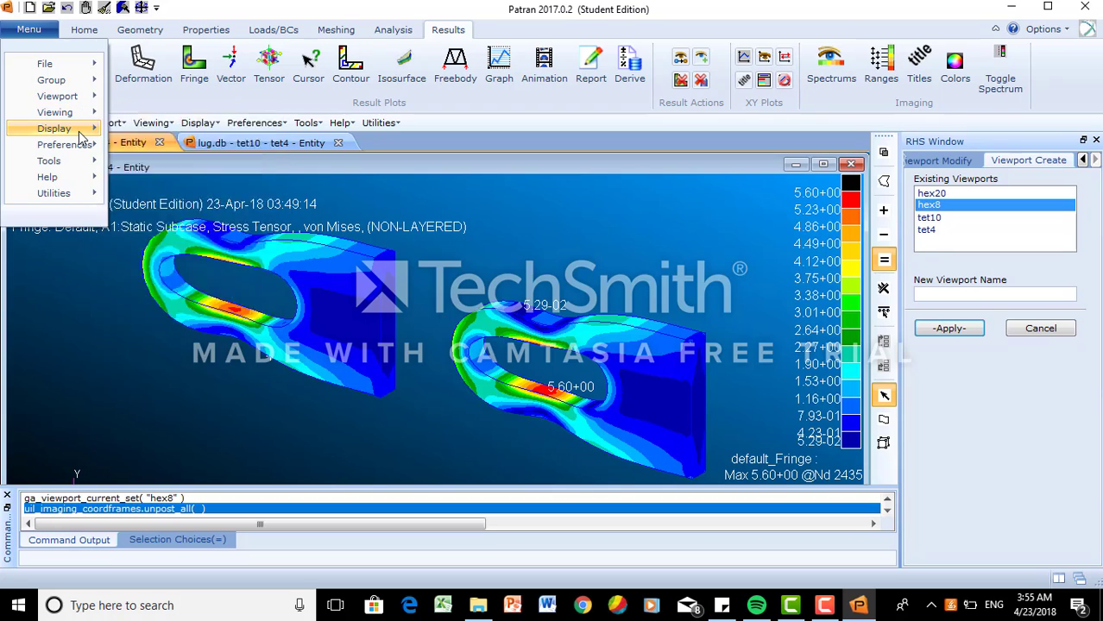
mouse_move(82, 129)
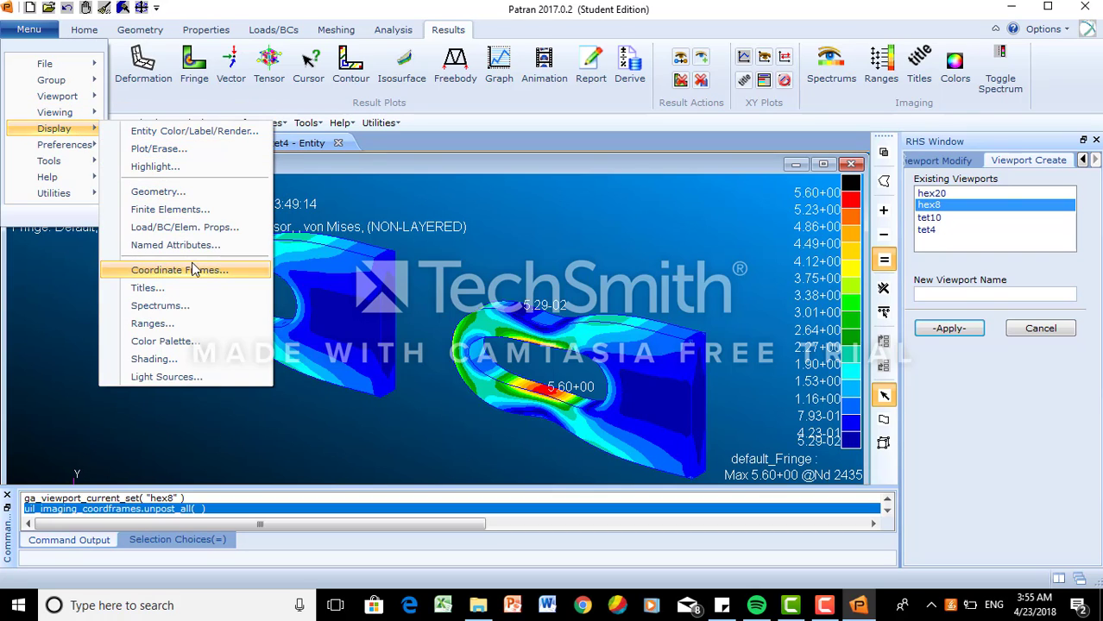
click(177, 271)
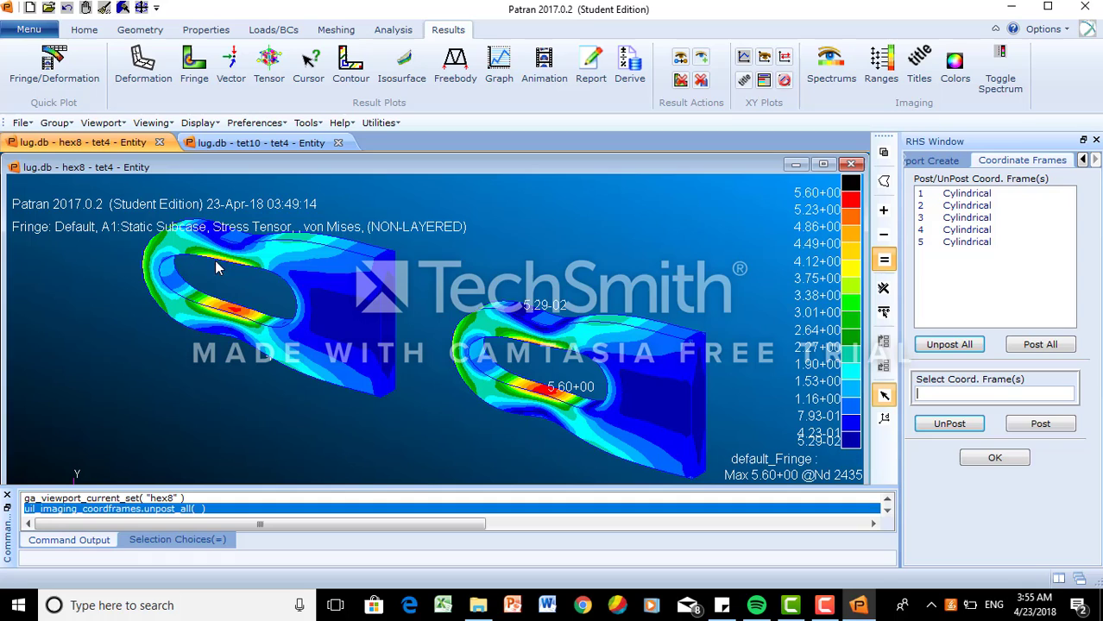
click(967, 349)
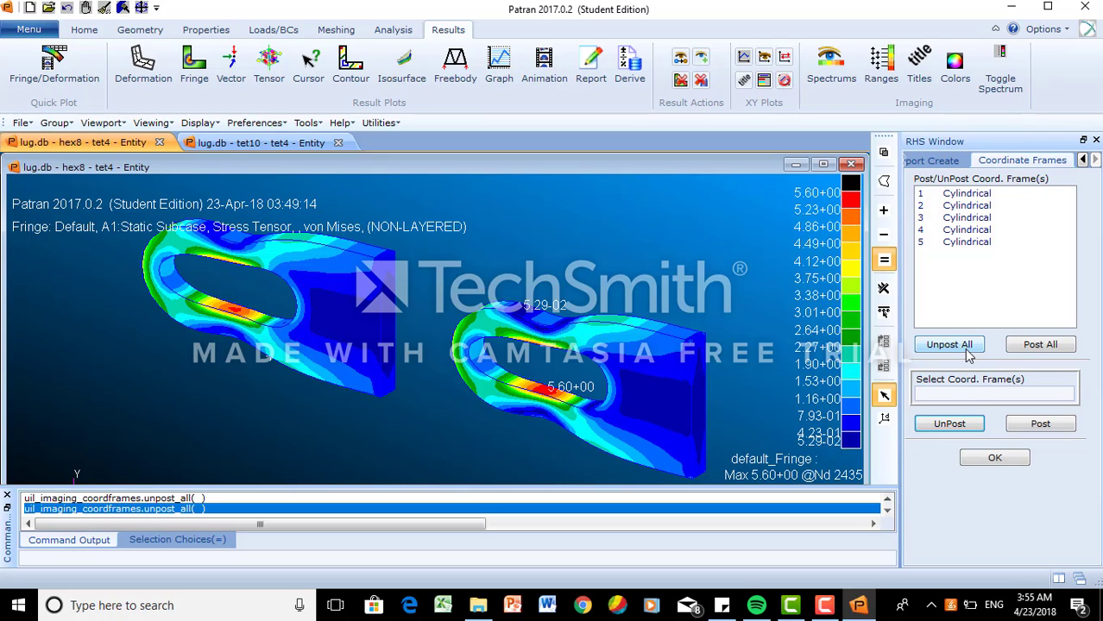
click(992, 462)
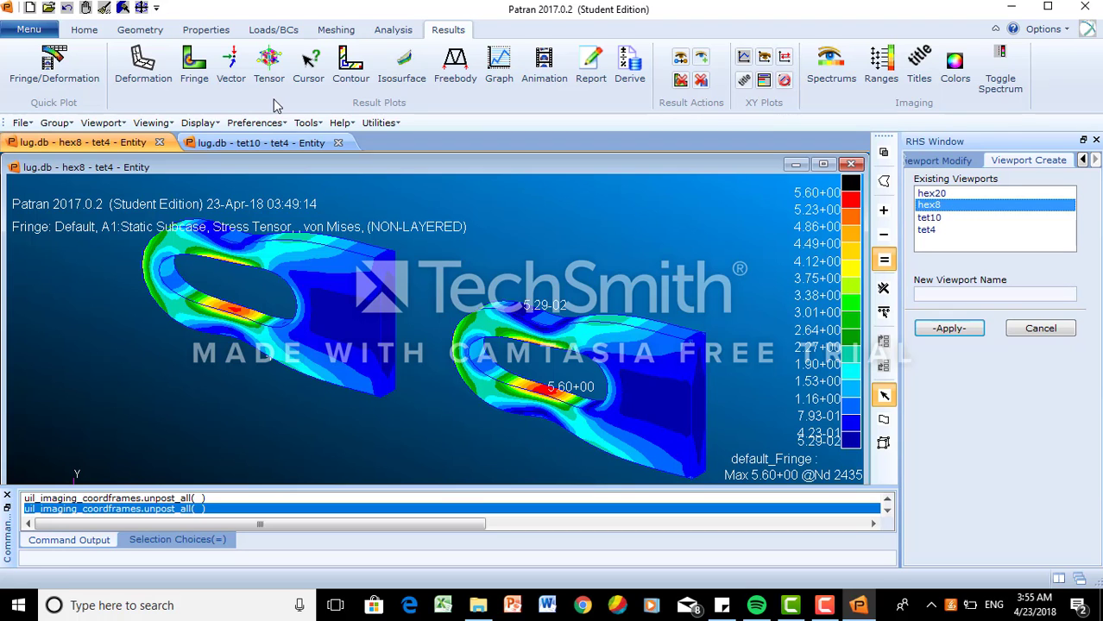
- Post only the hex8 group in the hex8 viewport and fit the view to it
click(29, 29)
mouse_move(72, 85)
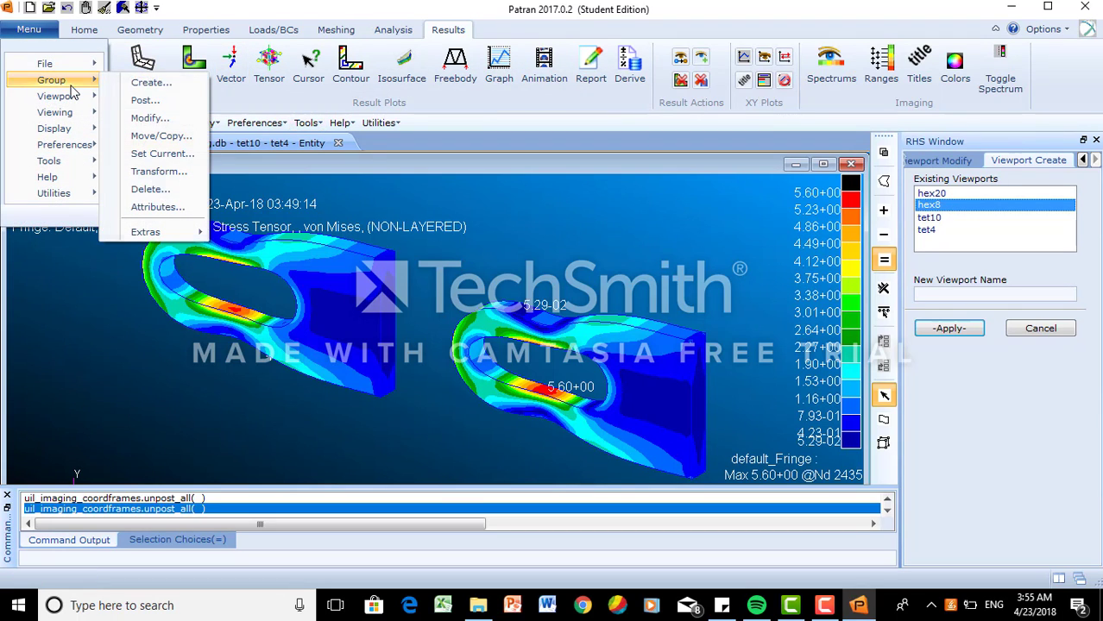
click(138, 101)
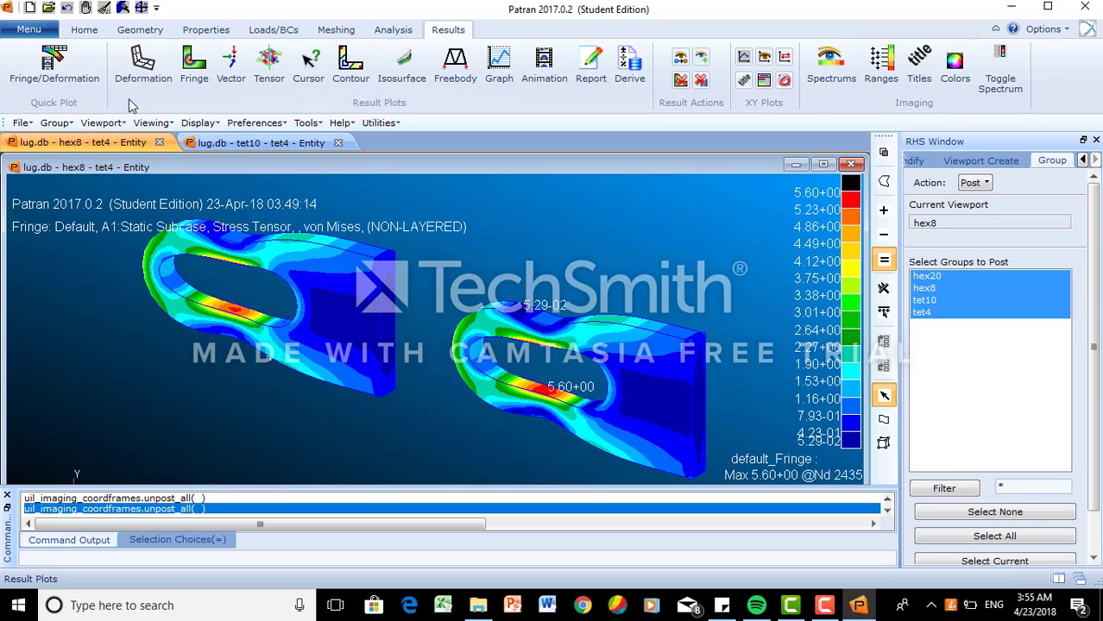
click(928, 290)
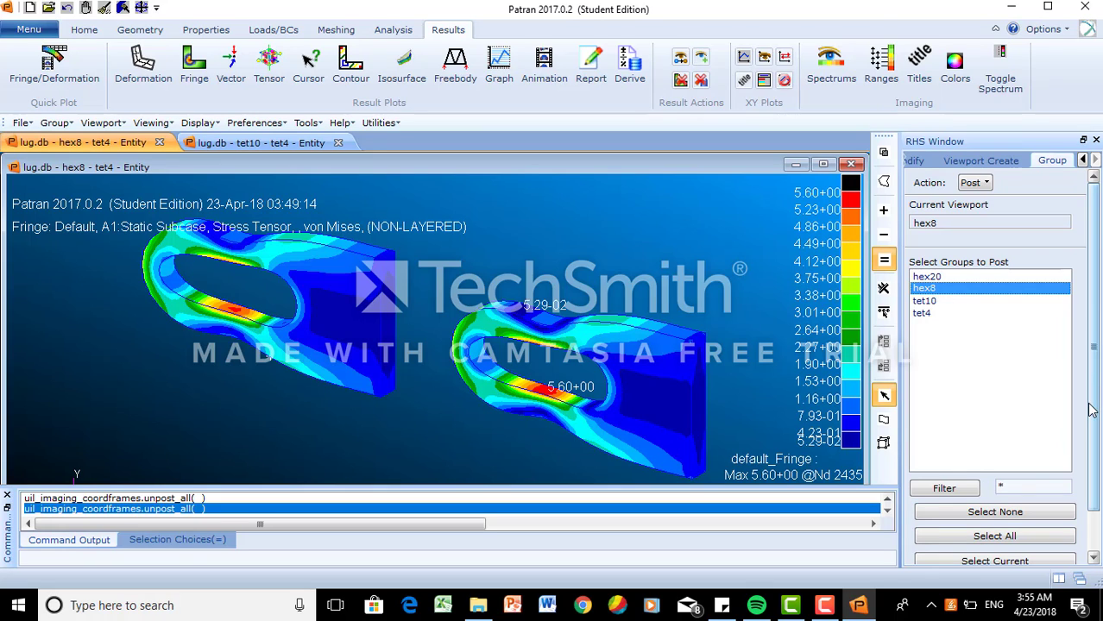
scroll(1091, 411, down, 2)
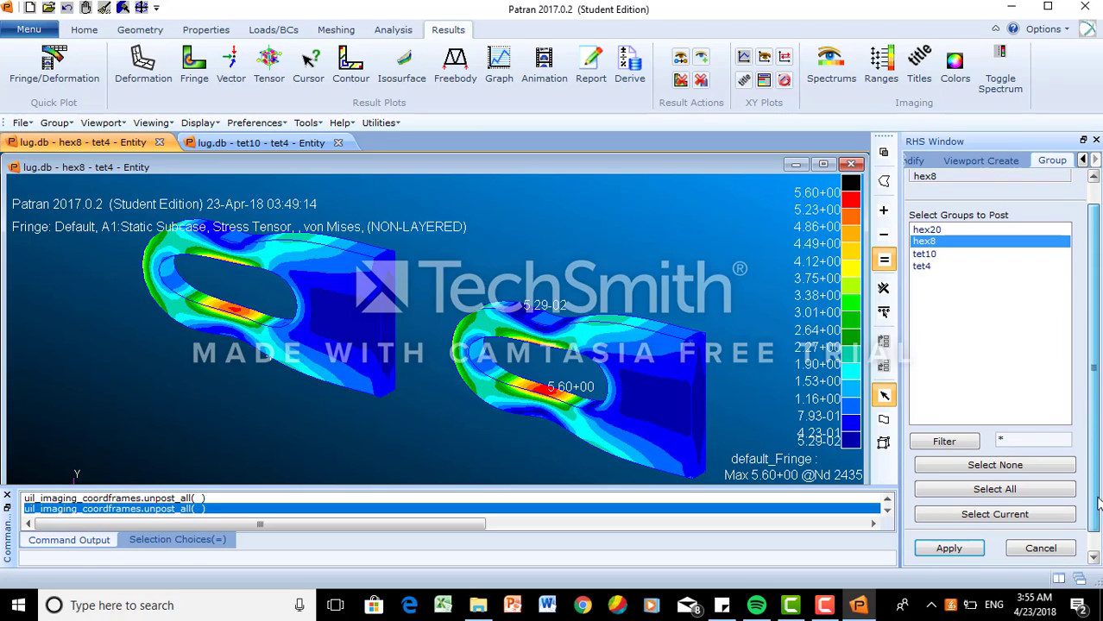
click(949, 549)
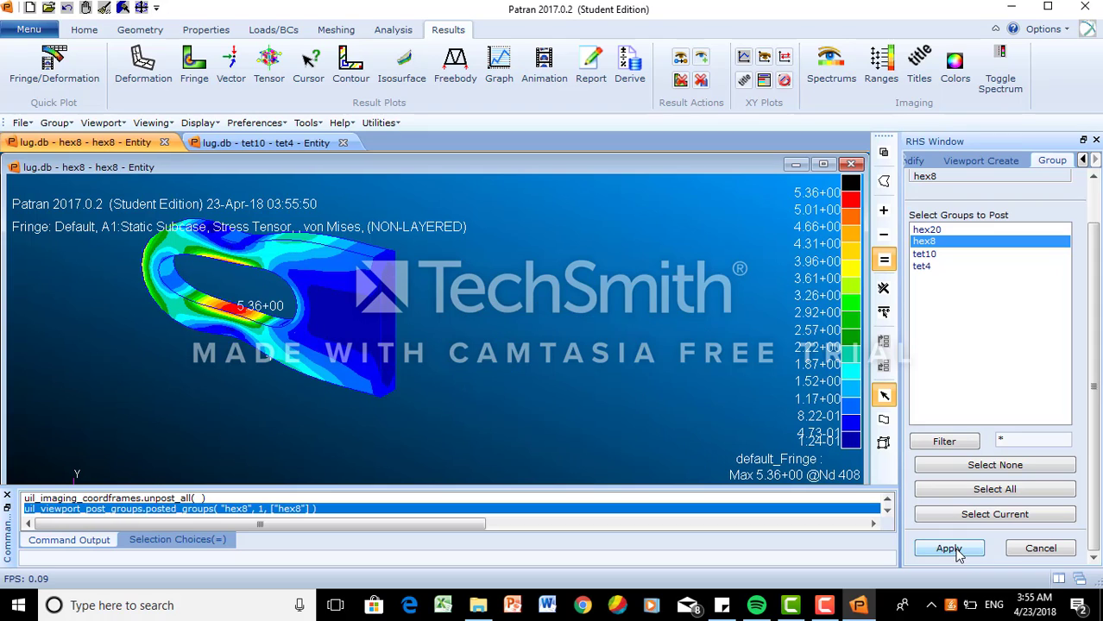
click(84, 30)
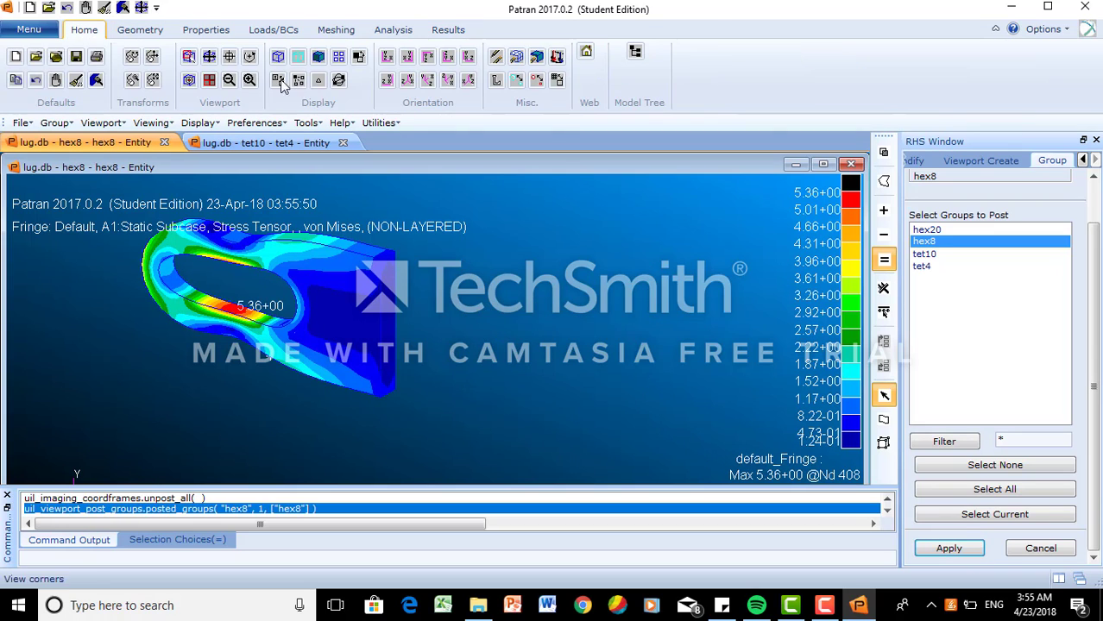
click(210, 57)
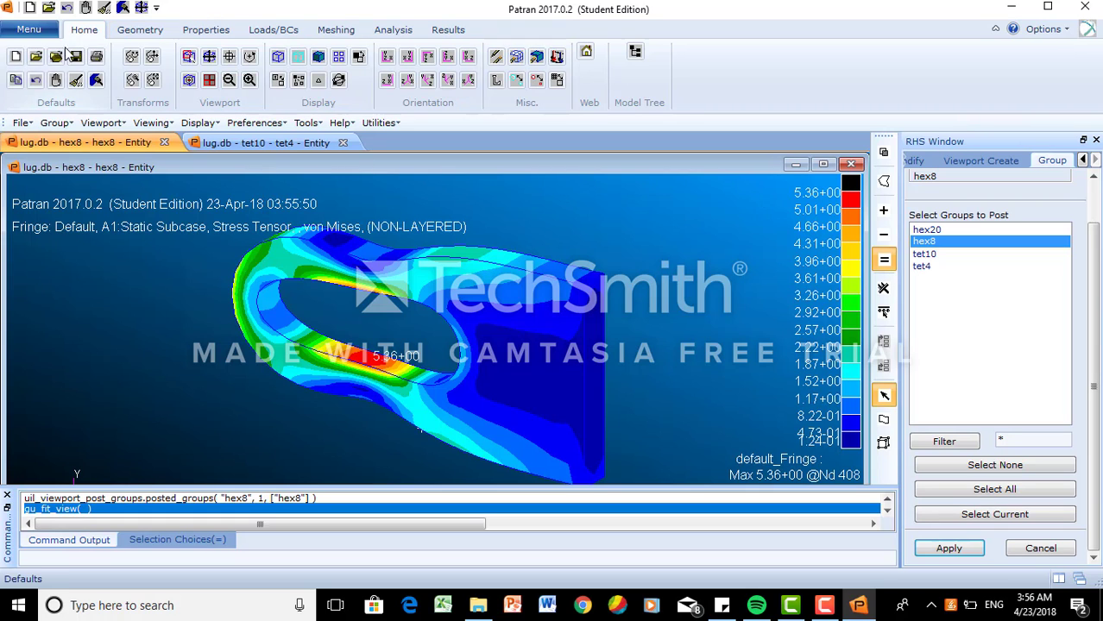
- Post only the hex20 group in the hex8 viewport and fit the view to it
click(28, 30)
mouse_move(50, 83)
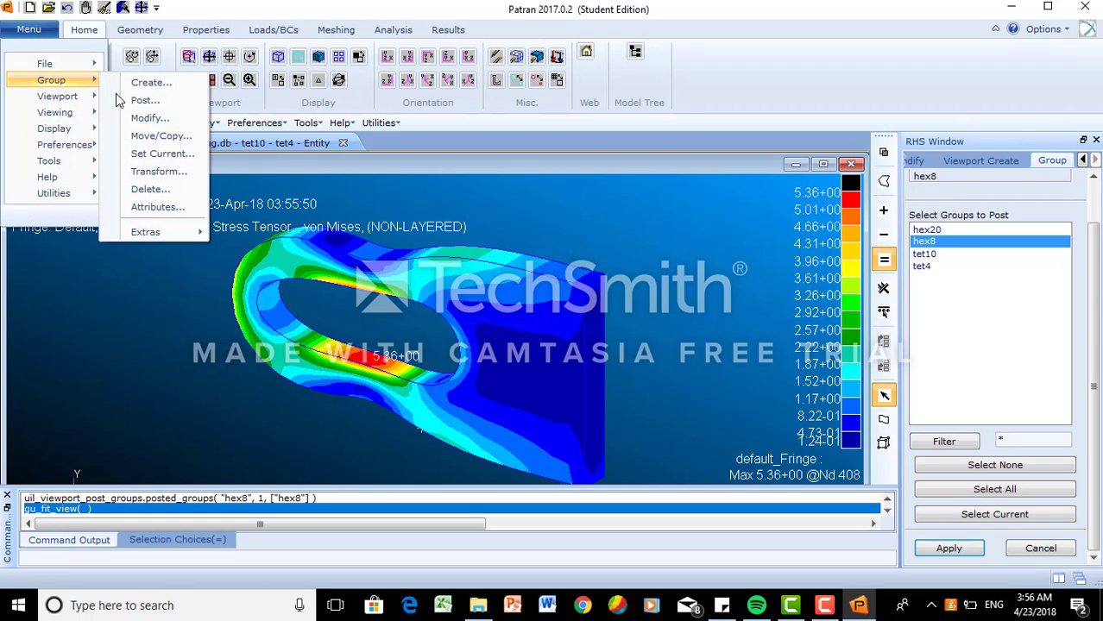
click(138, 99)
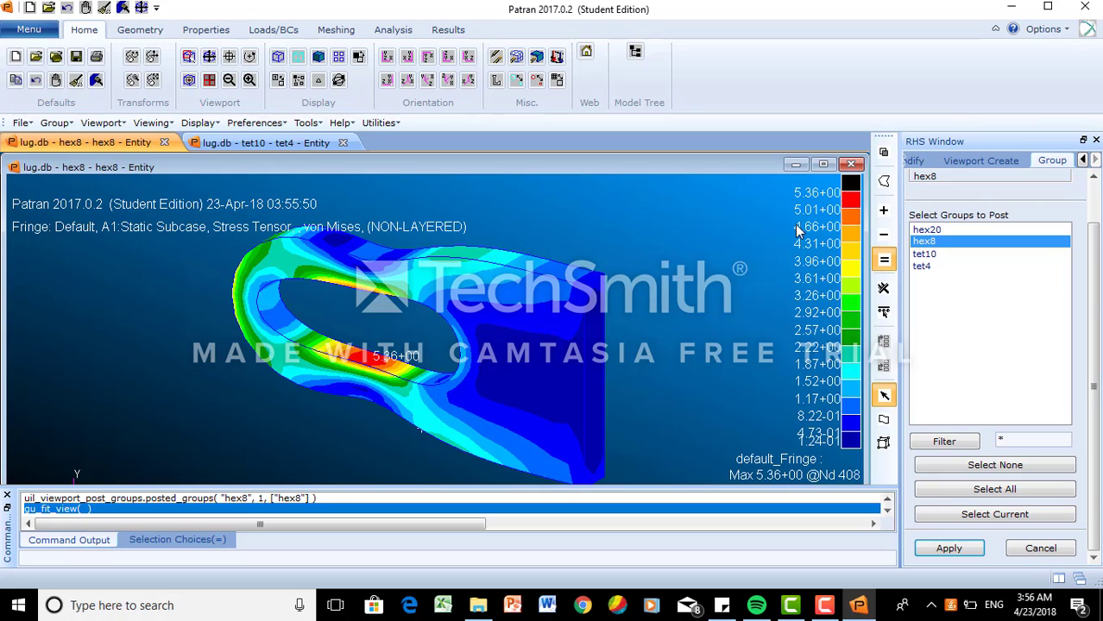
drag(1096, 258, 1097, 288)
click(927, 230)
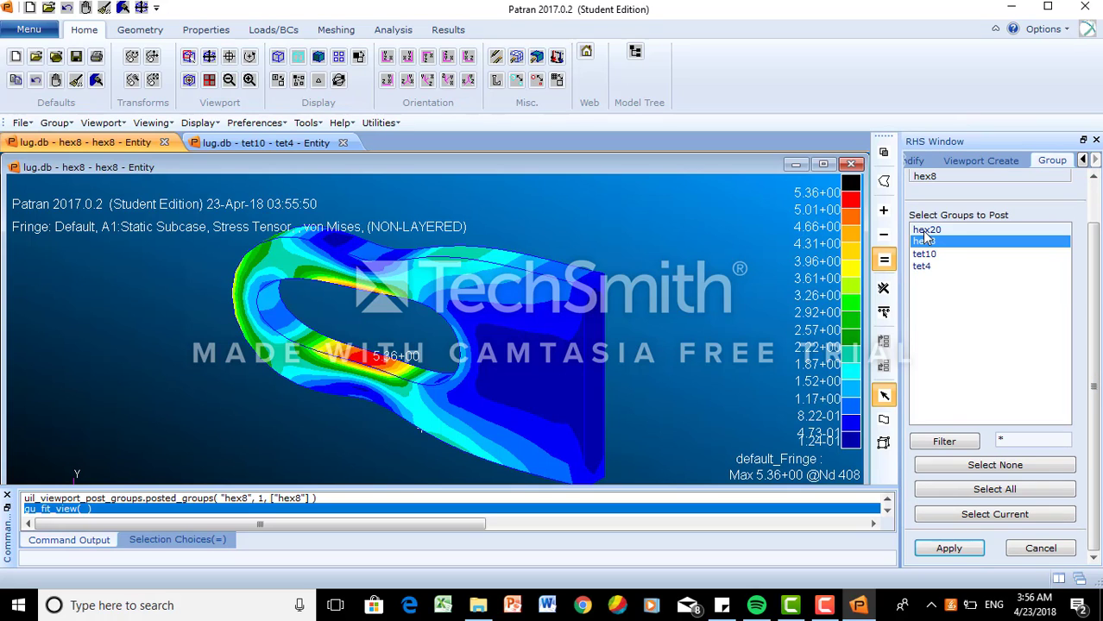
click(958, 552)
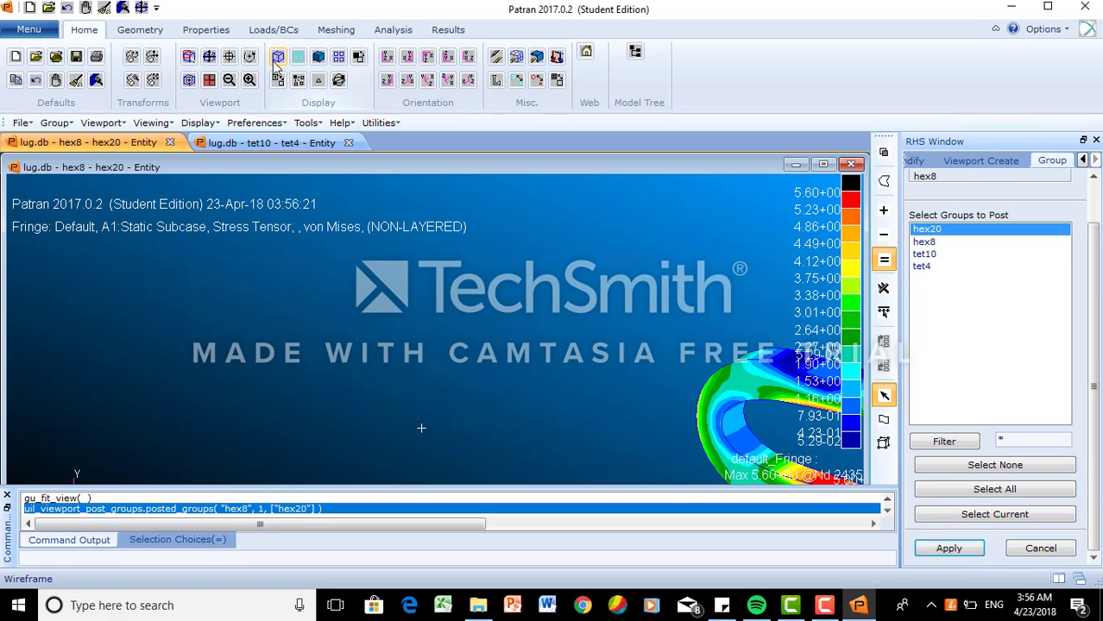
click(208, 57)
- Try posting the tet4 group and the tet10 group, one after the other, in the hex8 viewport
click(257, 143)
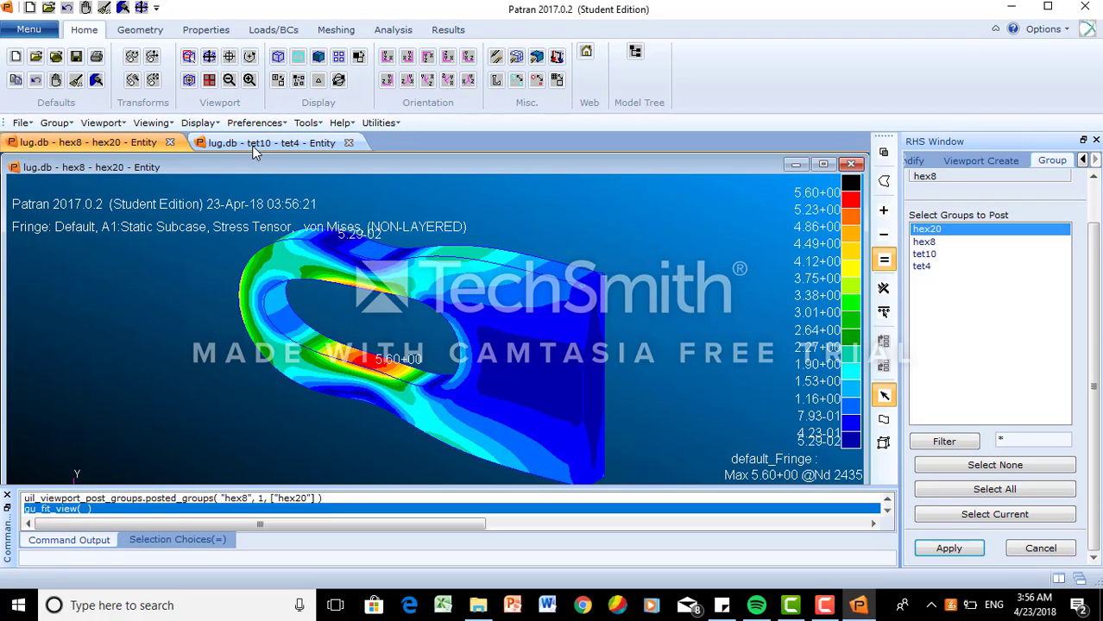
click(139, 145)
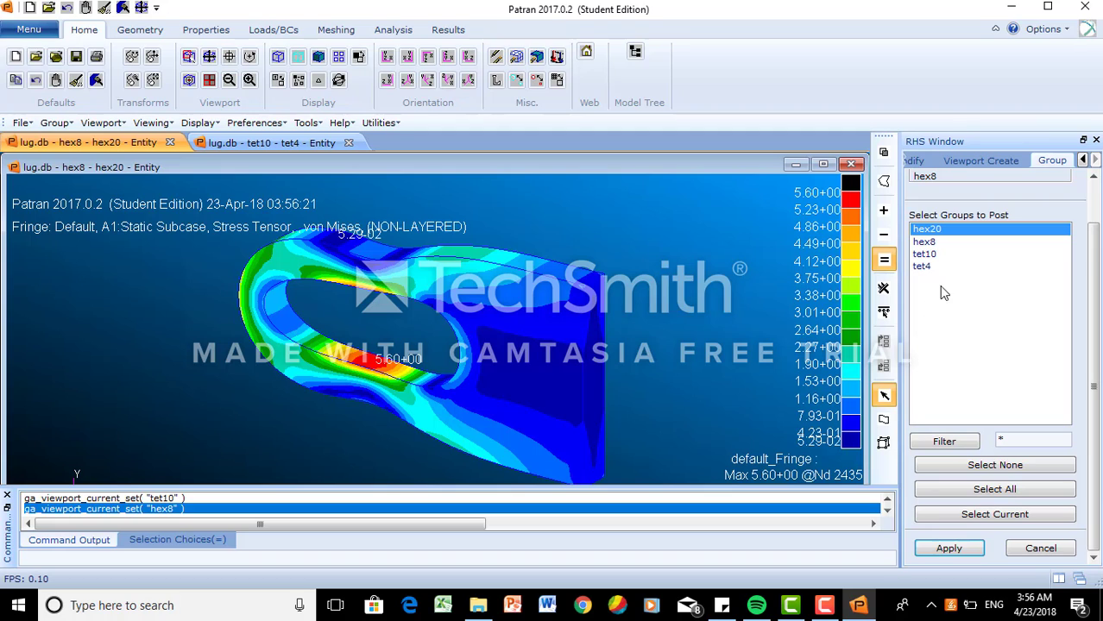
click(922, 266)
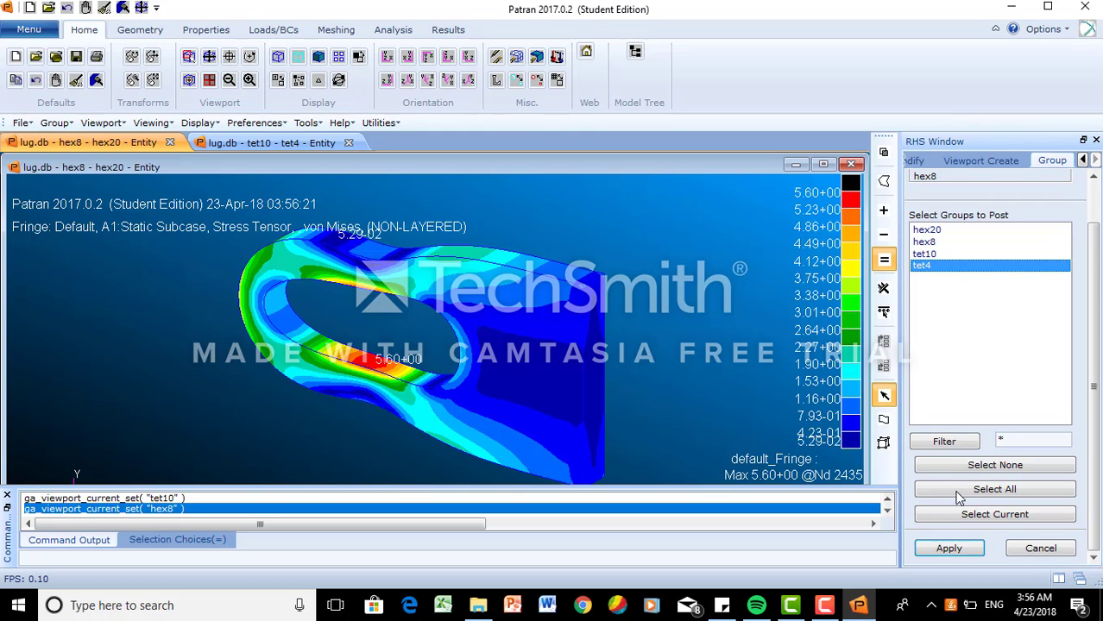
click(949, 550)
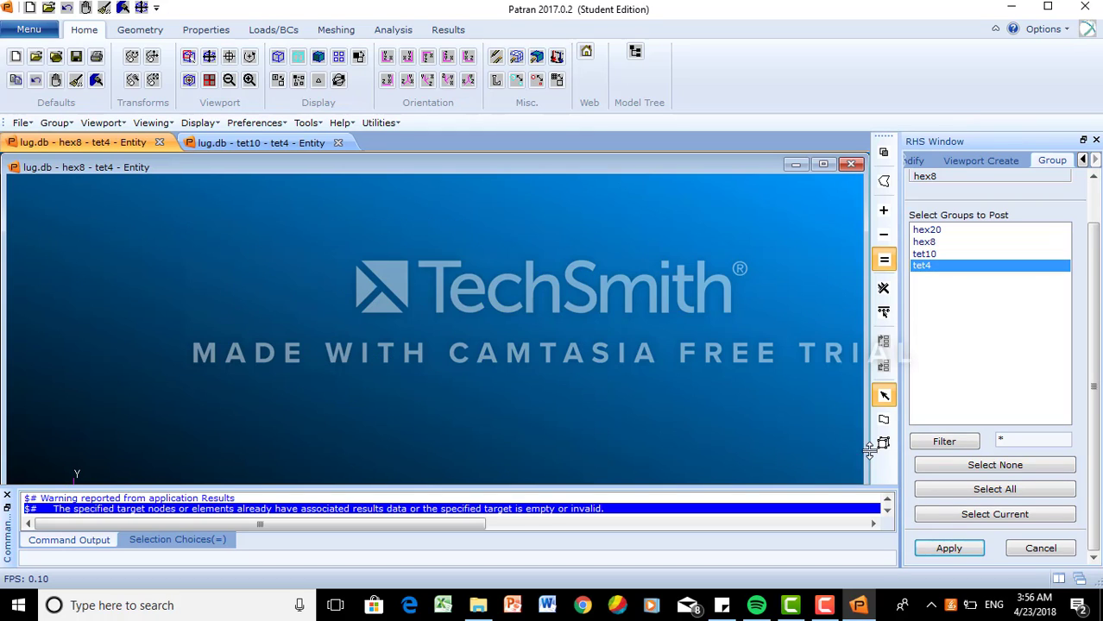
click(932, 255)
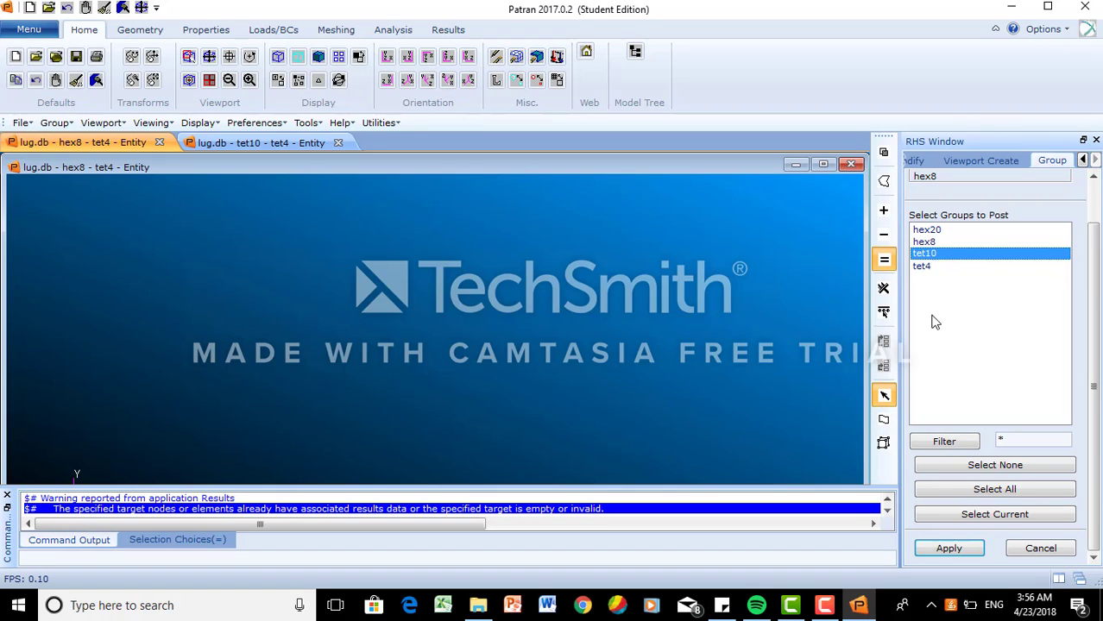
click(933, 551)
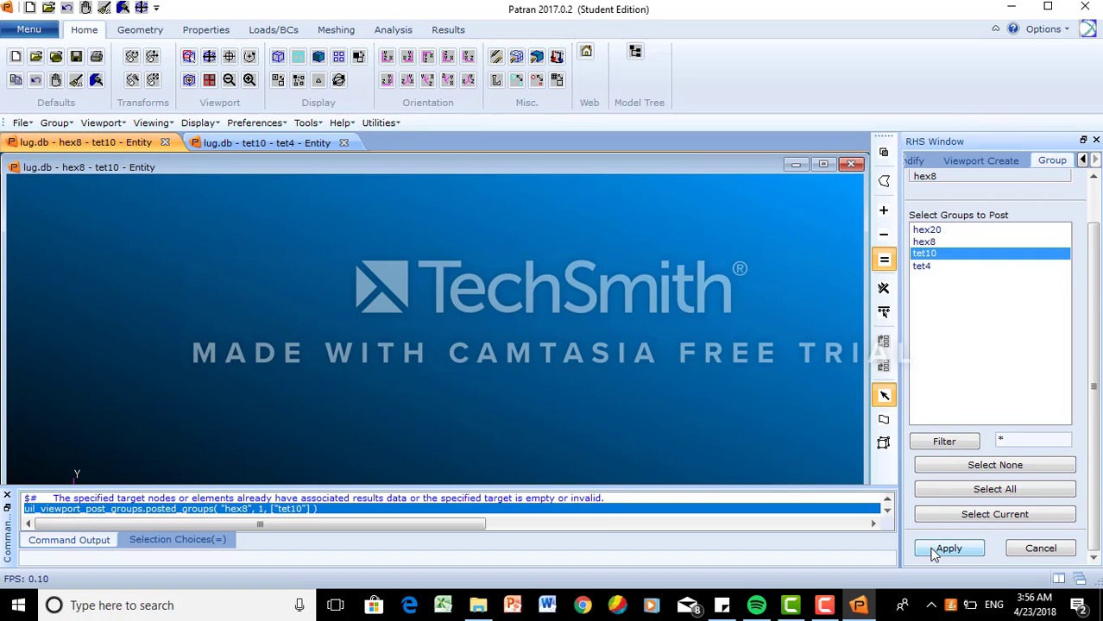
- Post the hex8 group, replace it with the hex20 group in the hex8 viewport, and fit the view to each
click(953, 241)
click(948, 548)
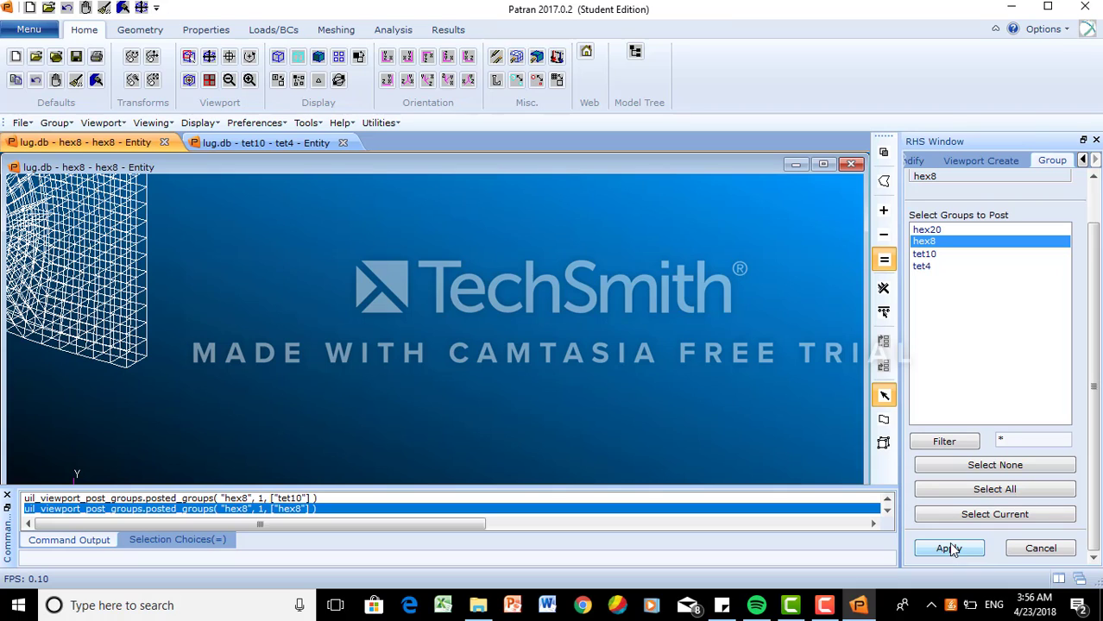
click(209, 57)
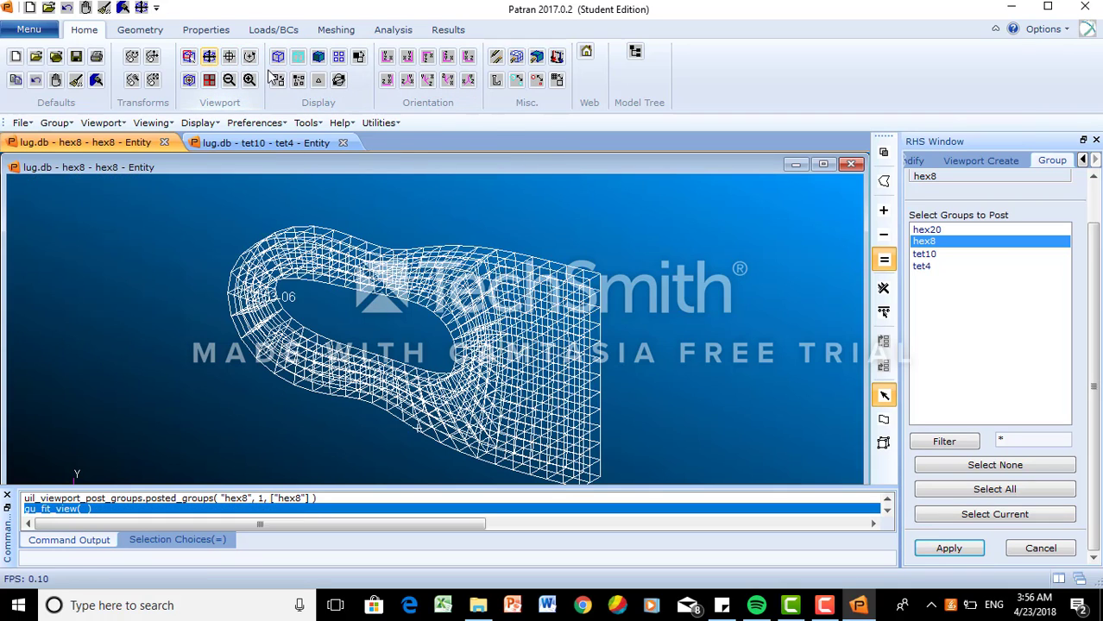
click(926, 229)
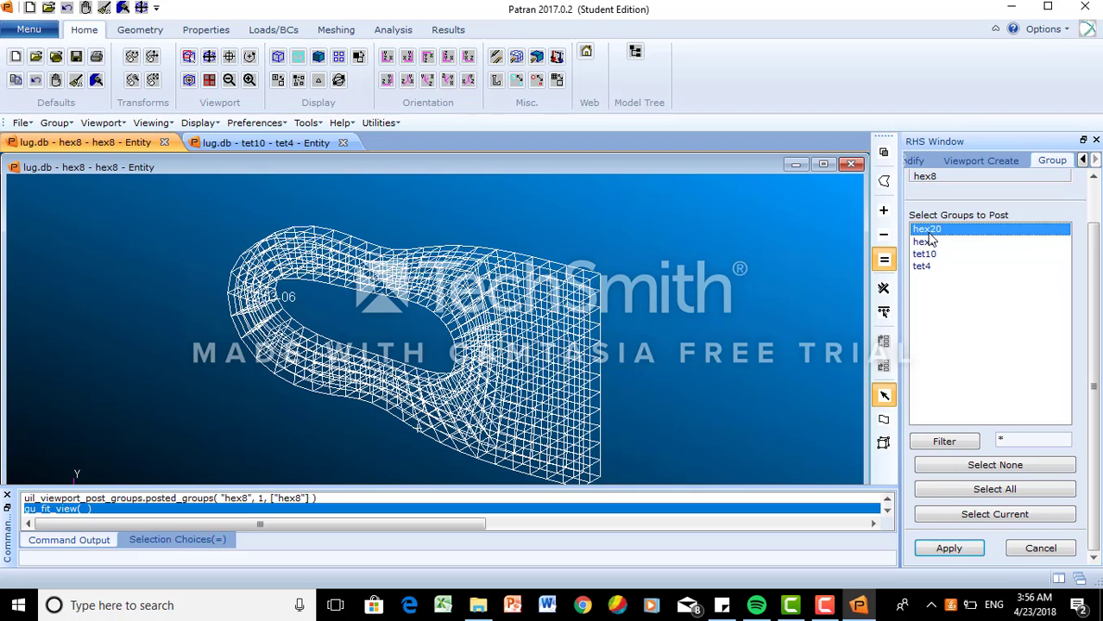
click(948, 552)
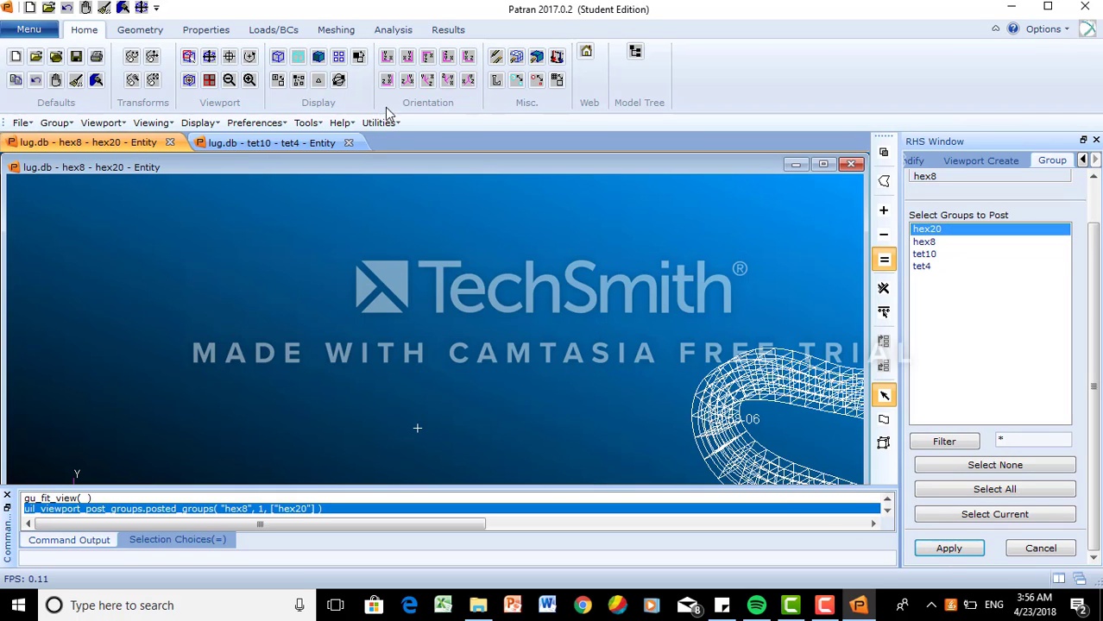
click(209, 57)
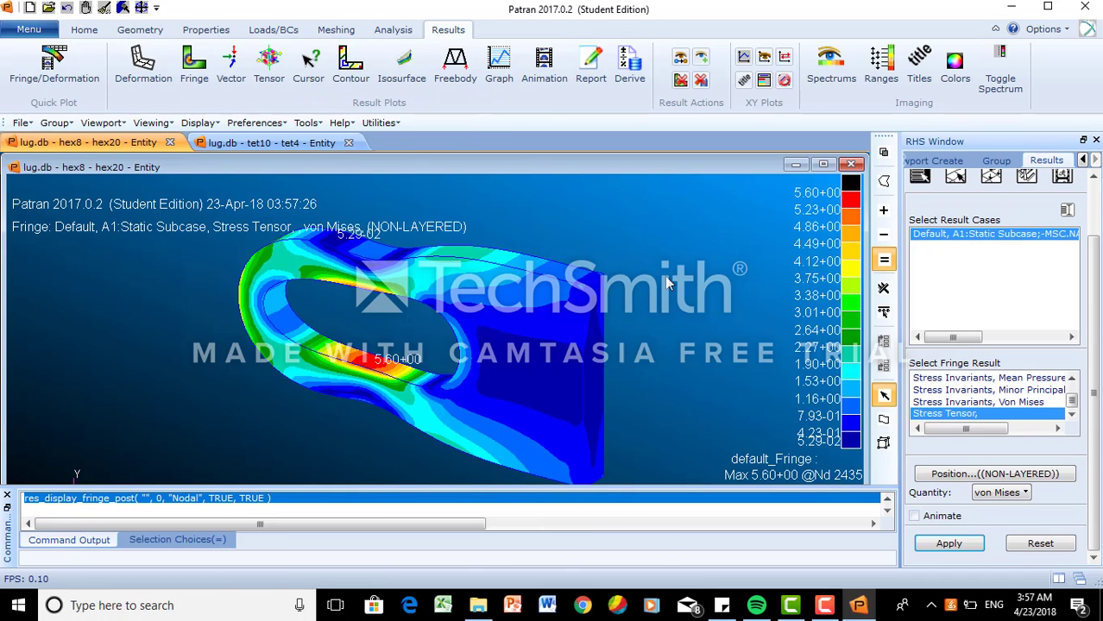
- Create a deformation plot of Displacements, Translational from the Static Subcase result in the hex8 viewport
click(286, 145)
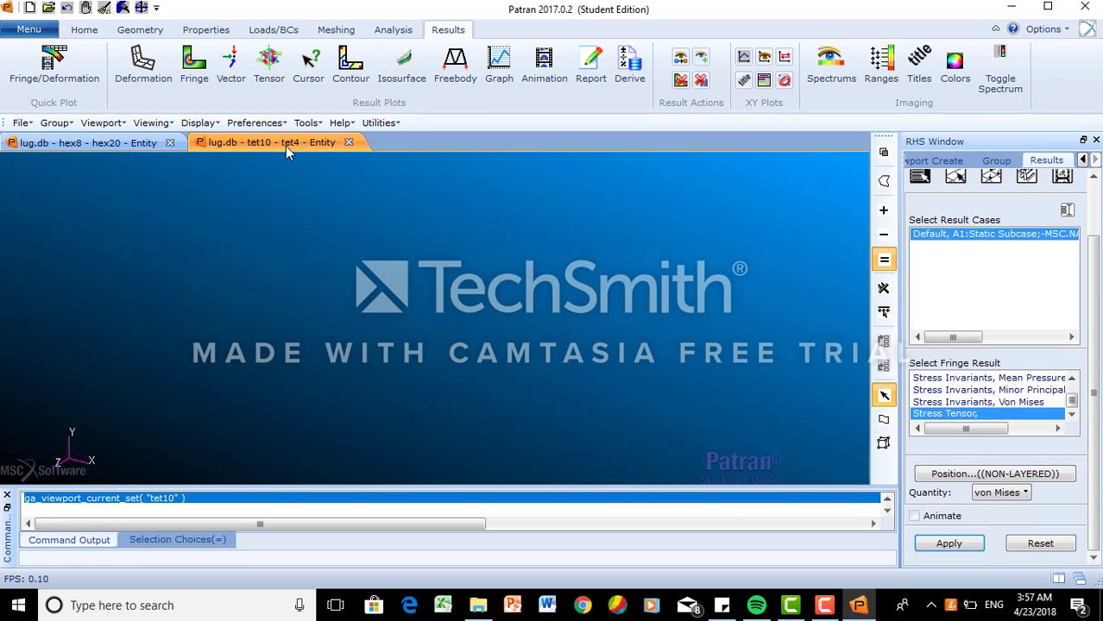
click(149, 147)
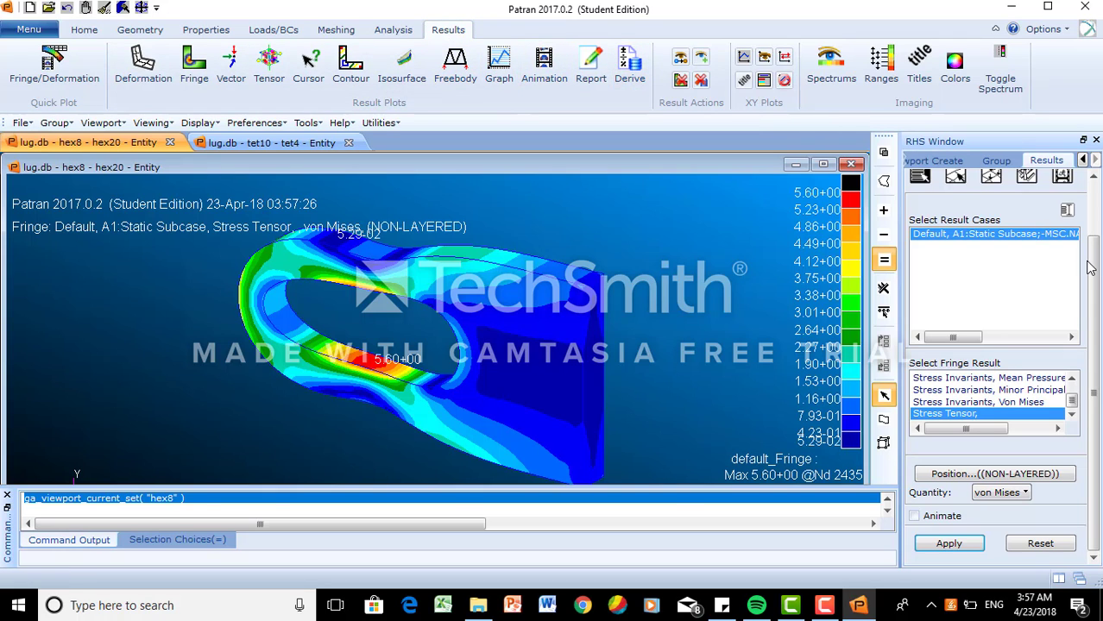
scroll(949, 189, up, 2)
click(992, 206)
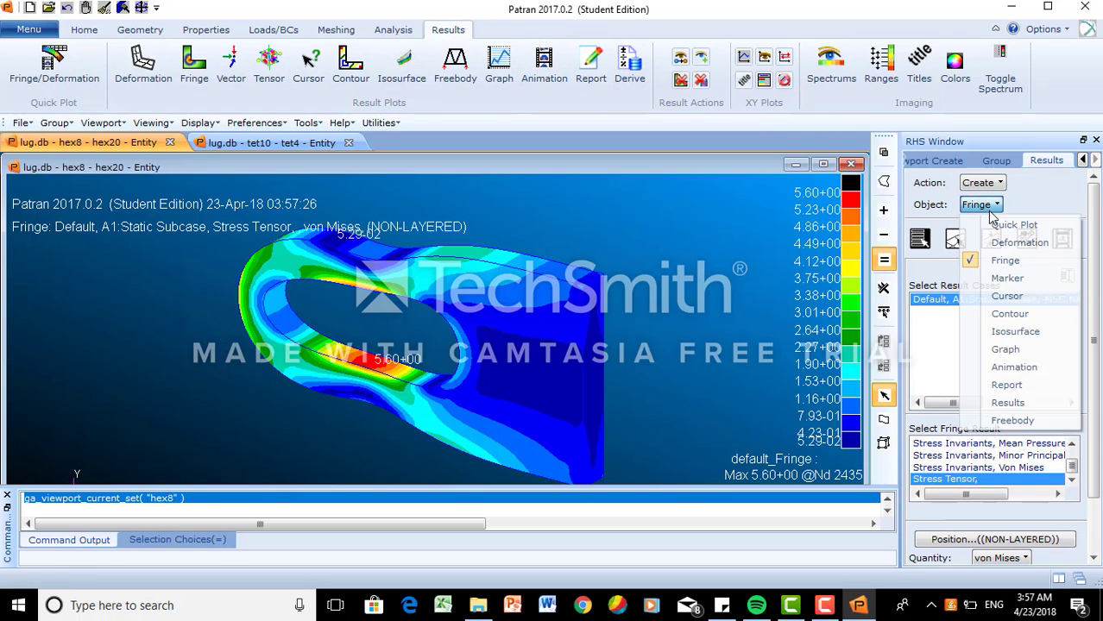
click(1008, 242)
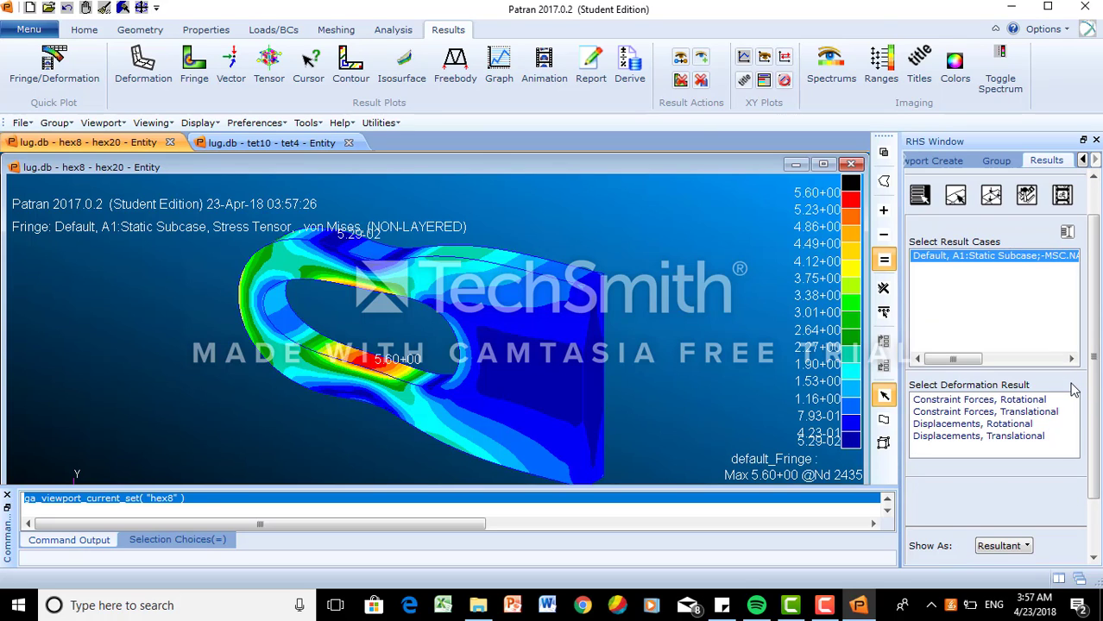
click(1015, 437)
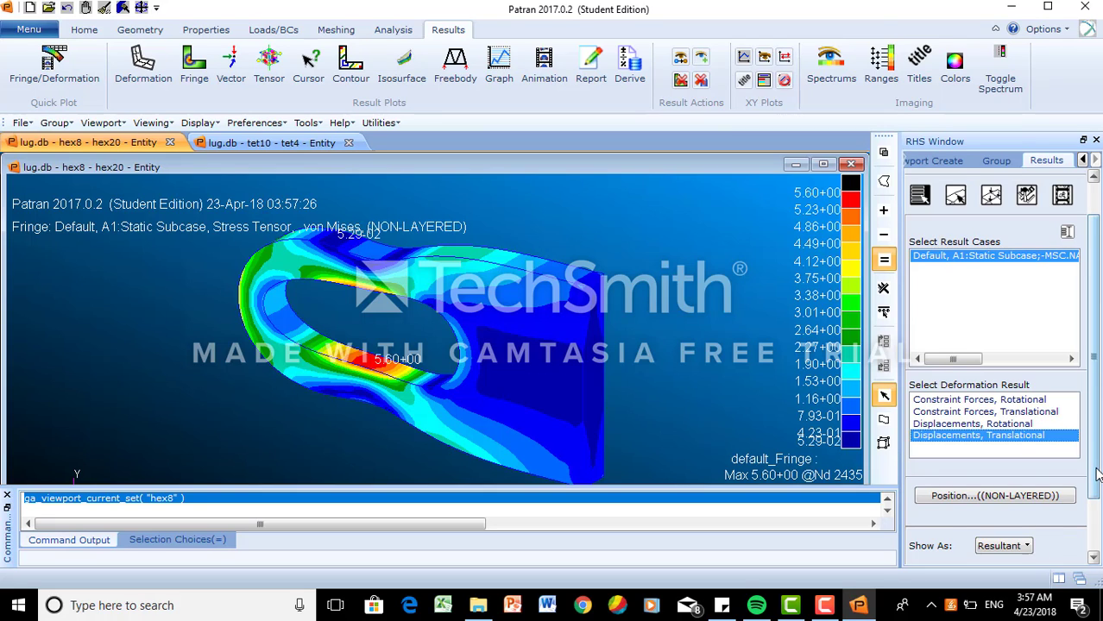
drag(1096, 474, 1098, 540)
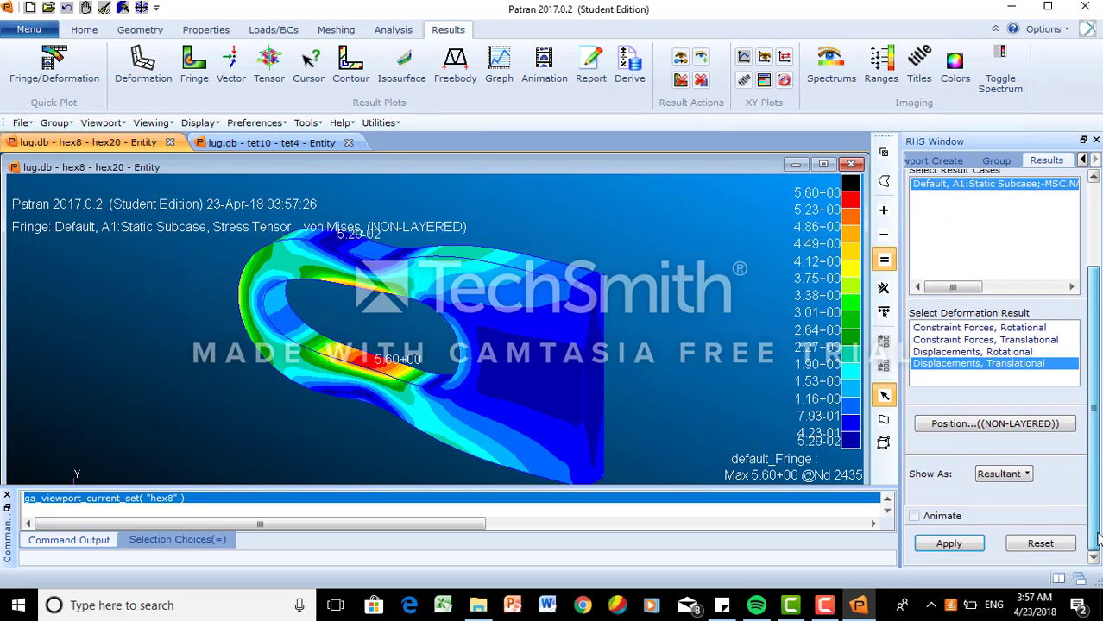
click(973, 546)
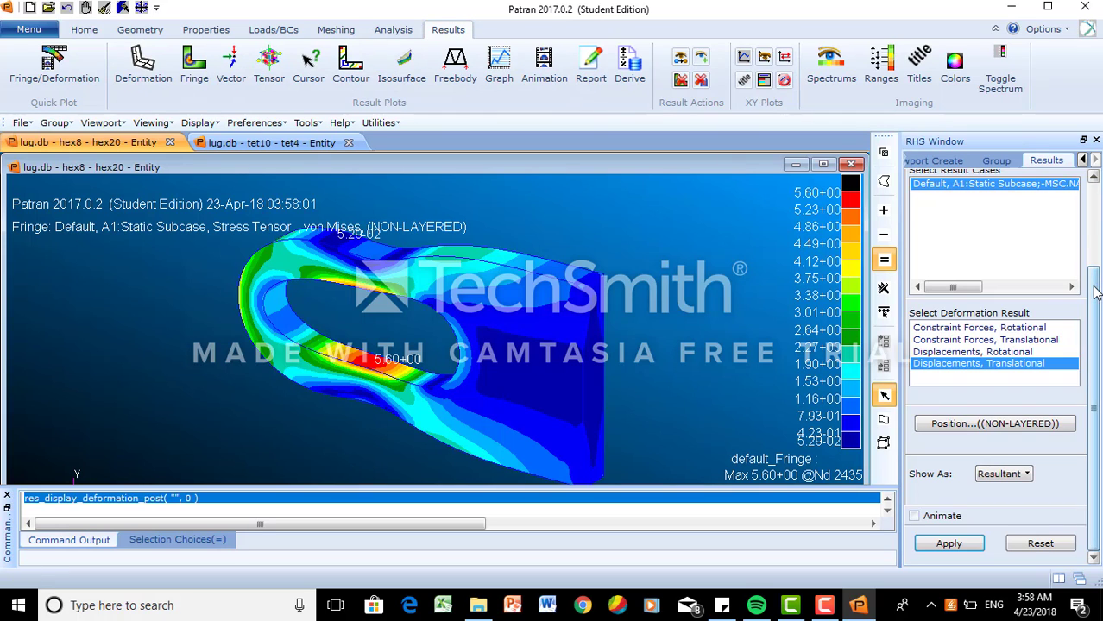
- Create a fringe plot of the Stress Tensor result with the von Mises quantity in the hex8 viewport
scroll(1094, 294, up, 3)
click(1010, 206)
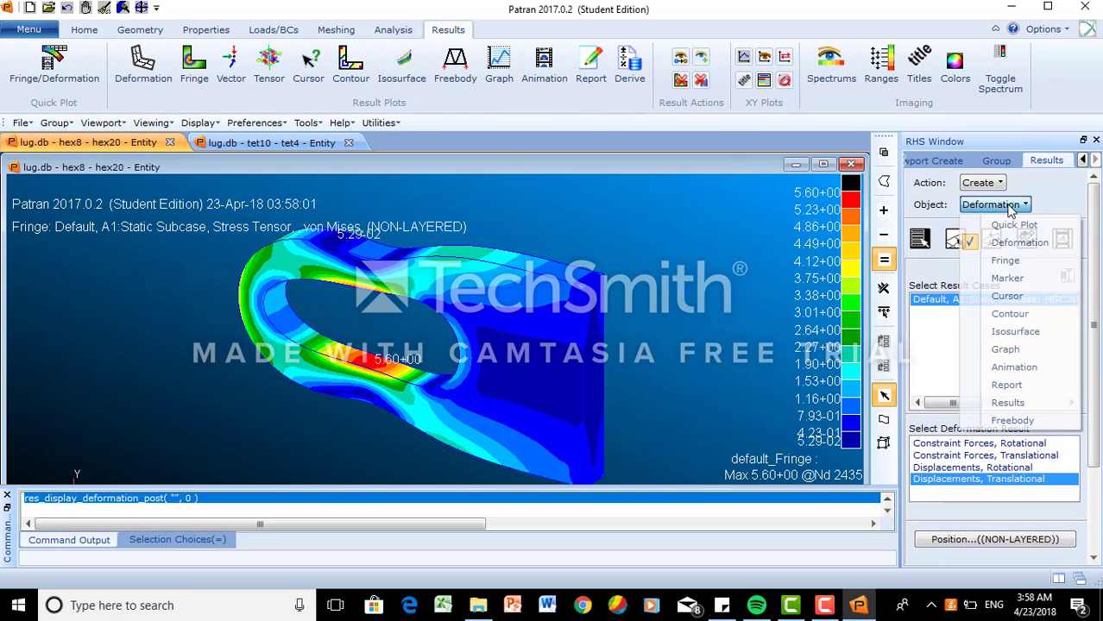
click(1005, 261)
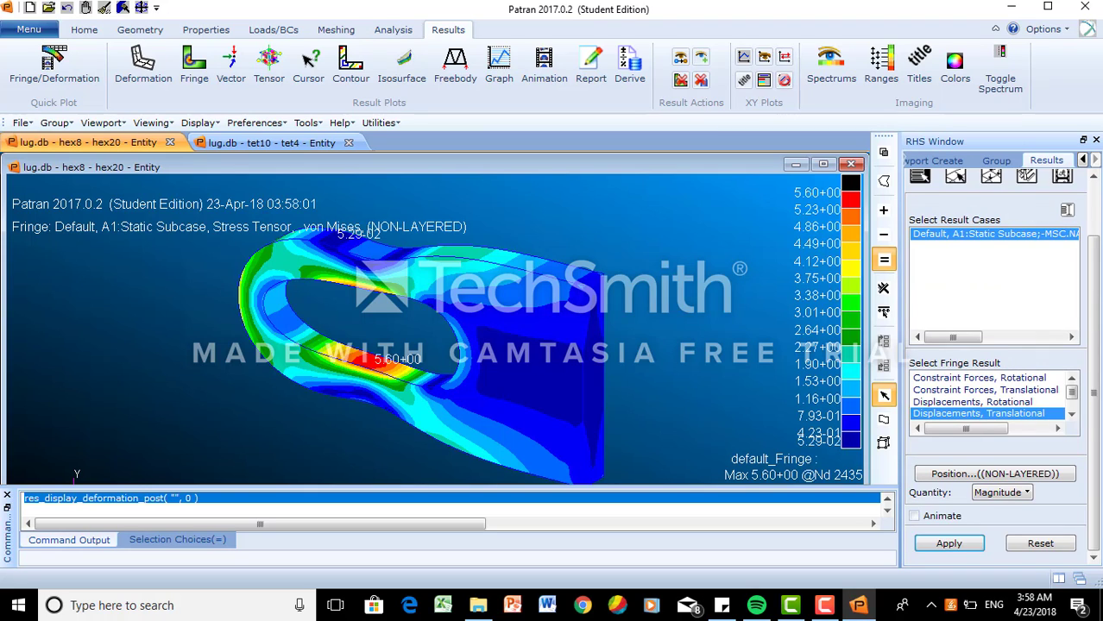
scroll(1075, 403, down, 2)
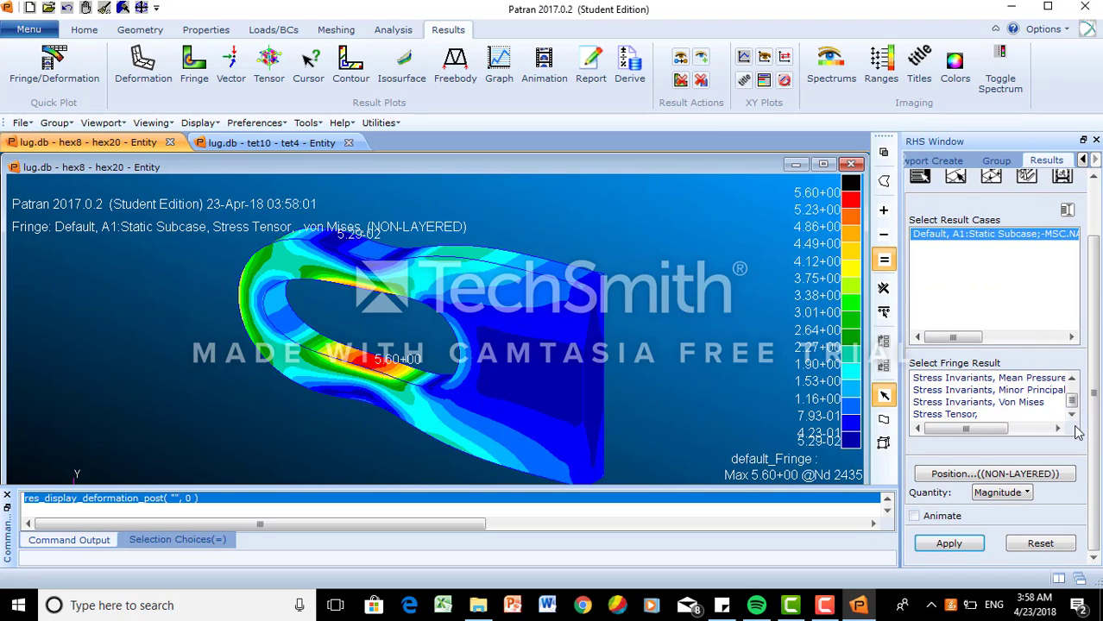
click(960, 416)
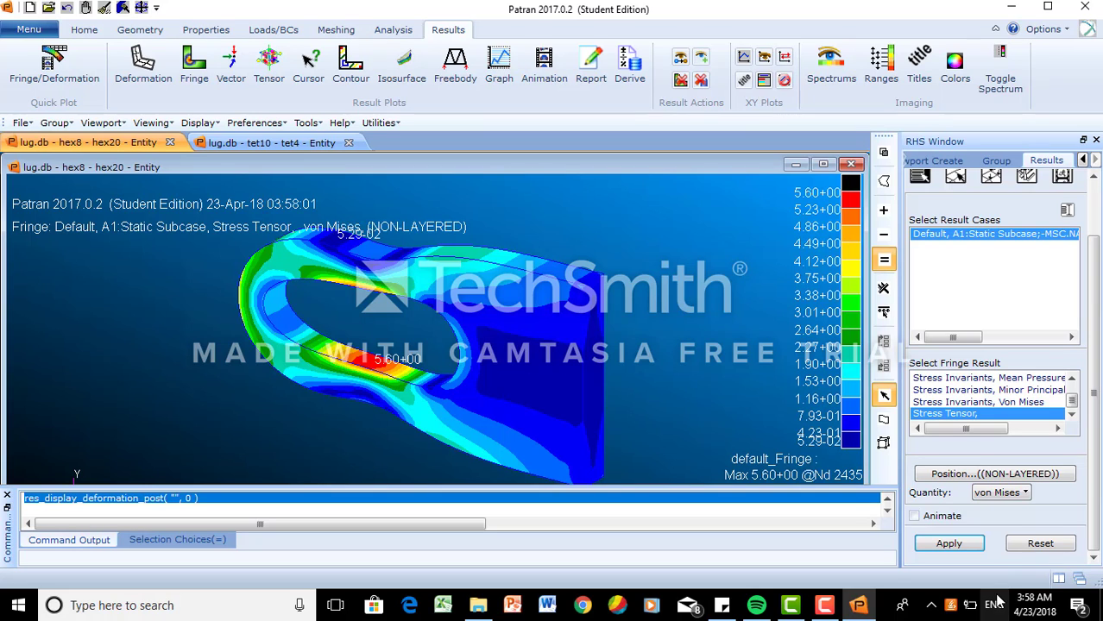
click(965, 547)
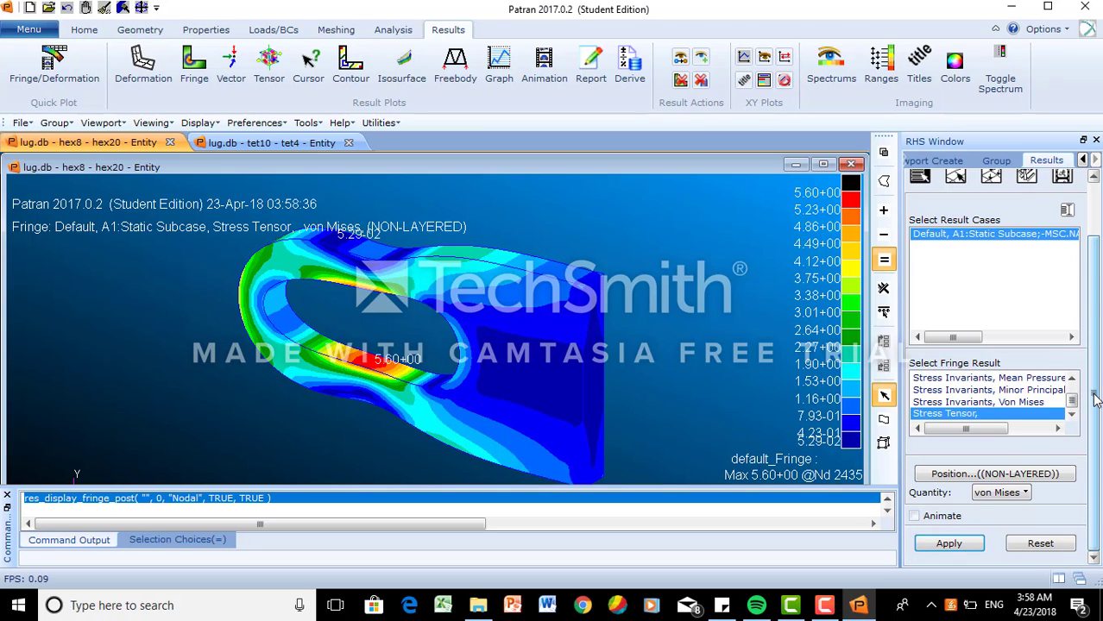
scroll(1094, 397, up, 2)
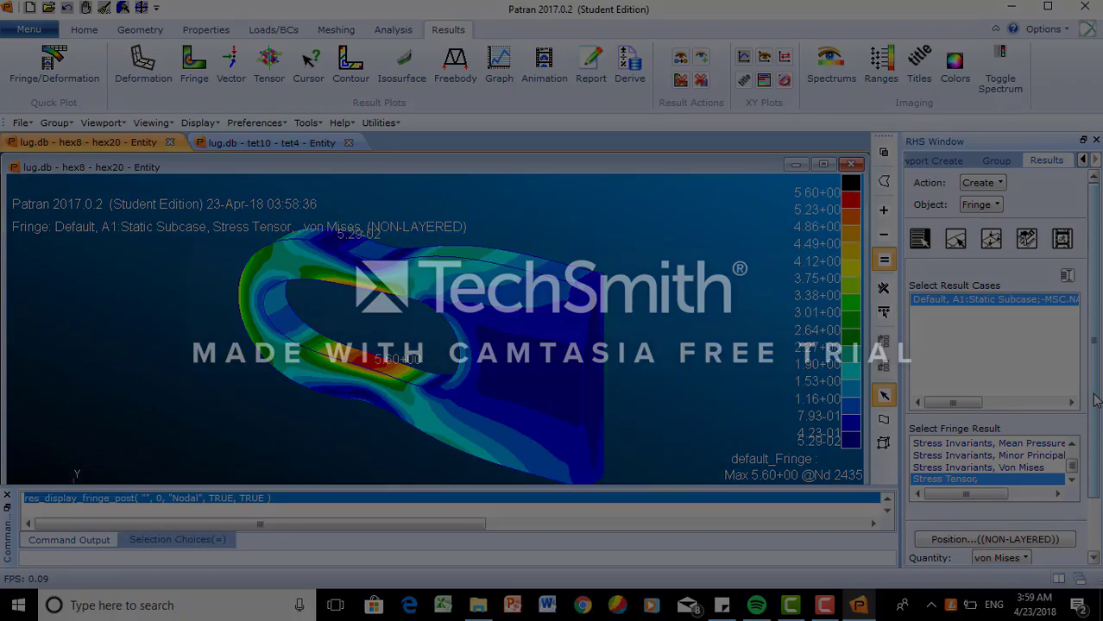